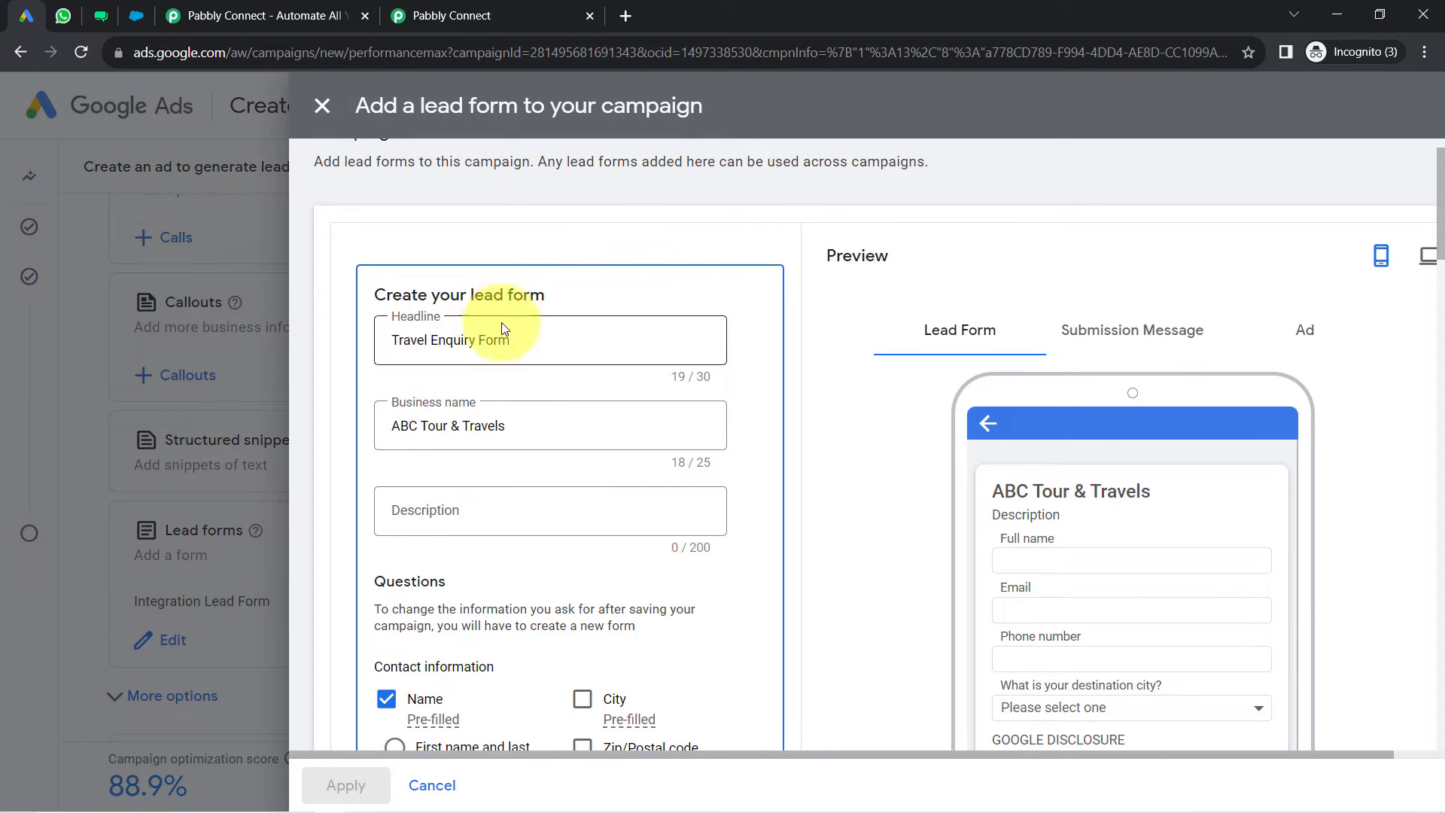
- Check the Salesforce contacts page, then examine the form-submission WhatsApp message, including its heading, greeting and submitted contact details
{"action": "left_click", "coordinate": [136, 13]}
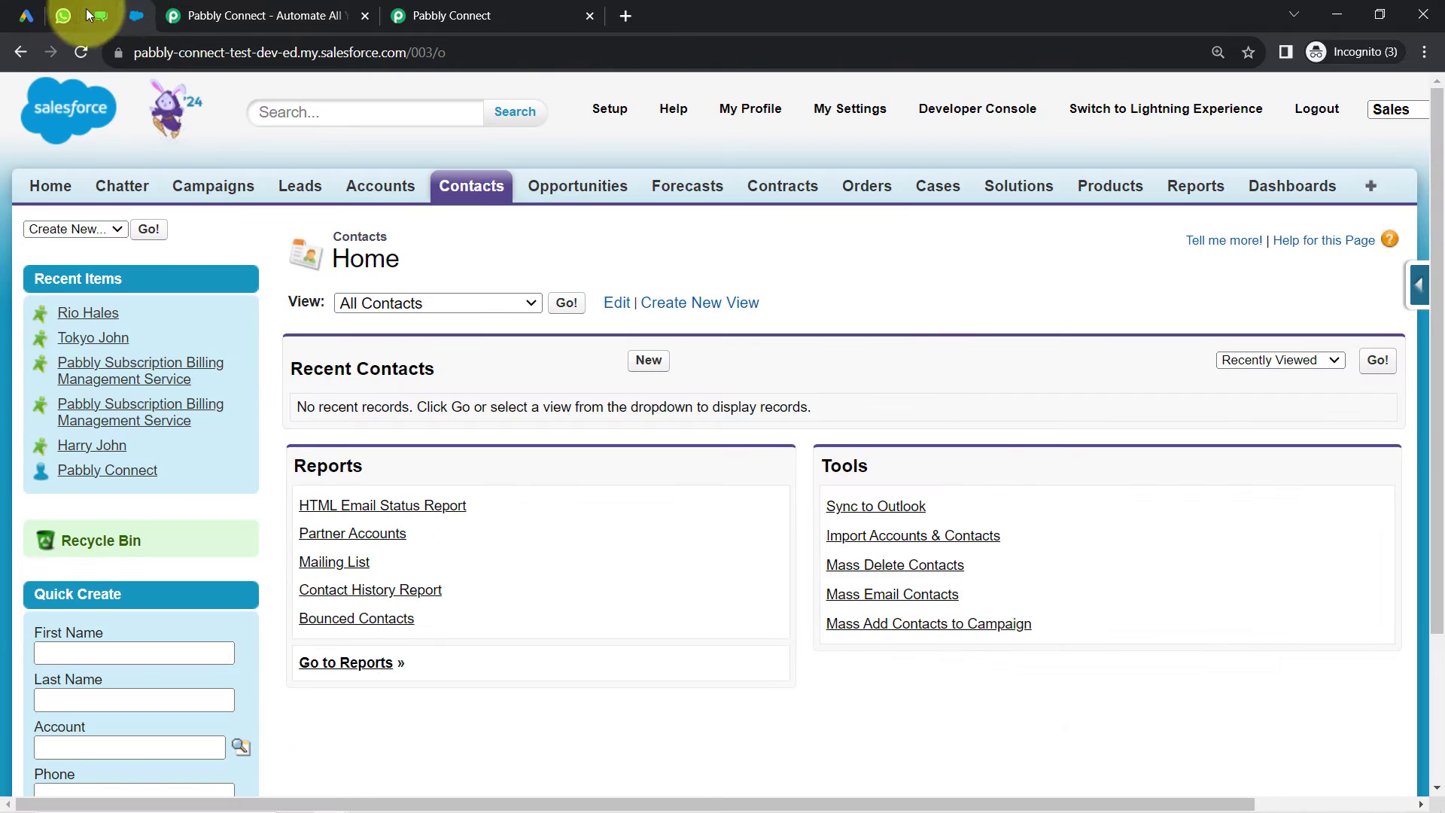
{"action": "left_click", "coordinate": [63, 15]}
{"action": "left_click", "coordinate": [814, 332]}
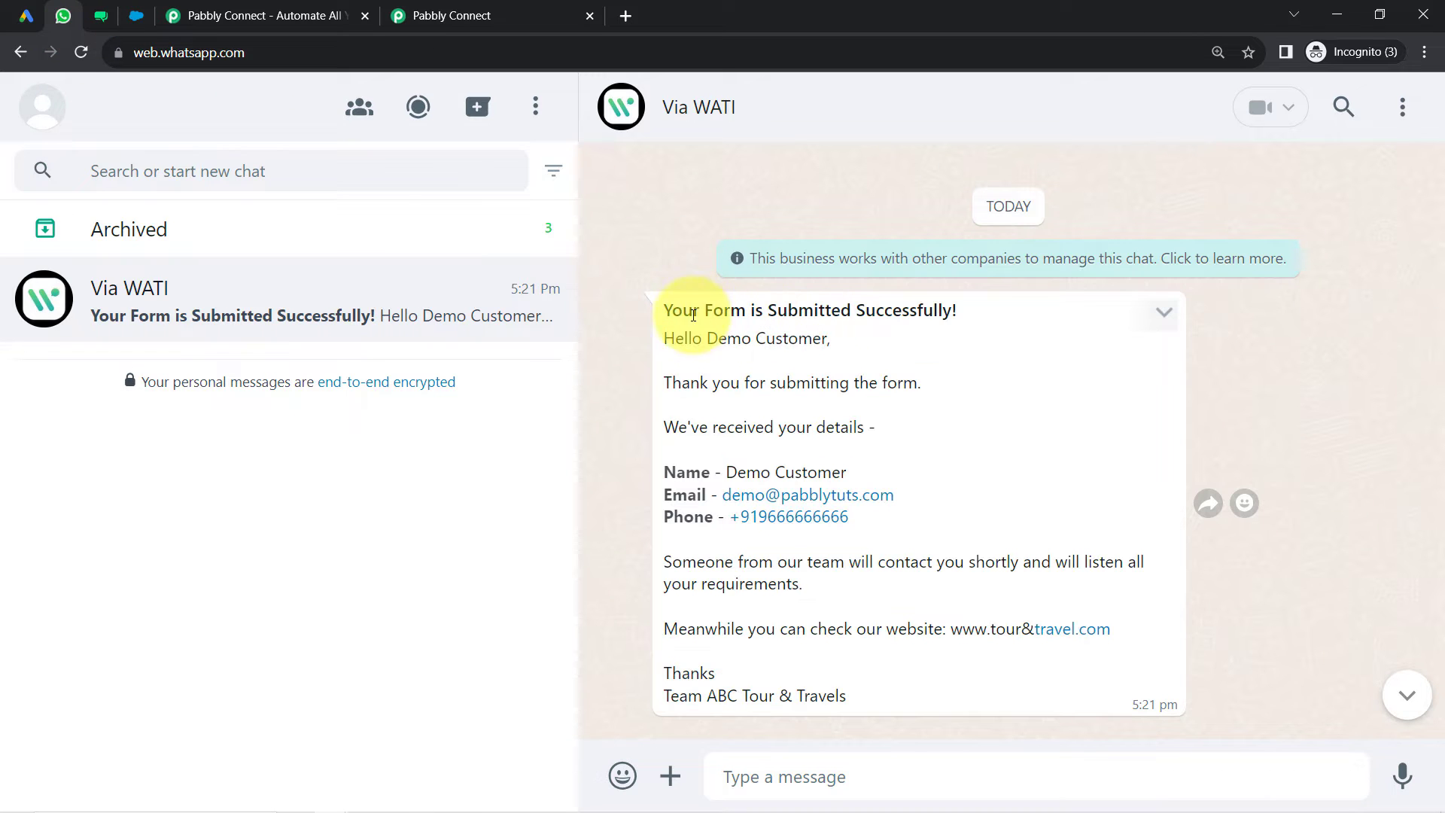
{"action": "left_click_drag", "start_coordinate": [671, 311], "coordinate": [955, 290]}
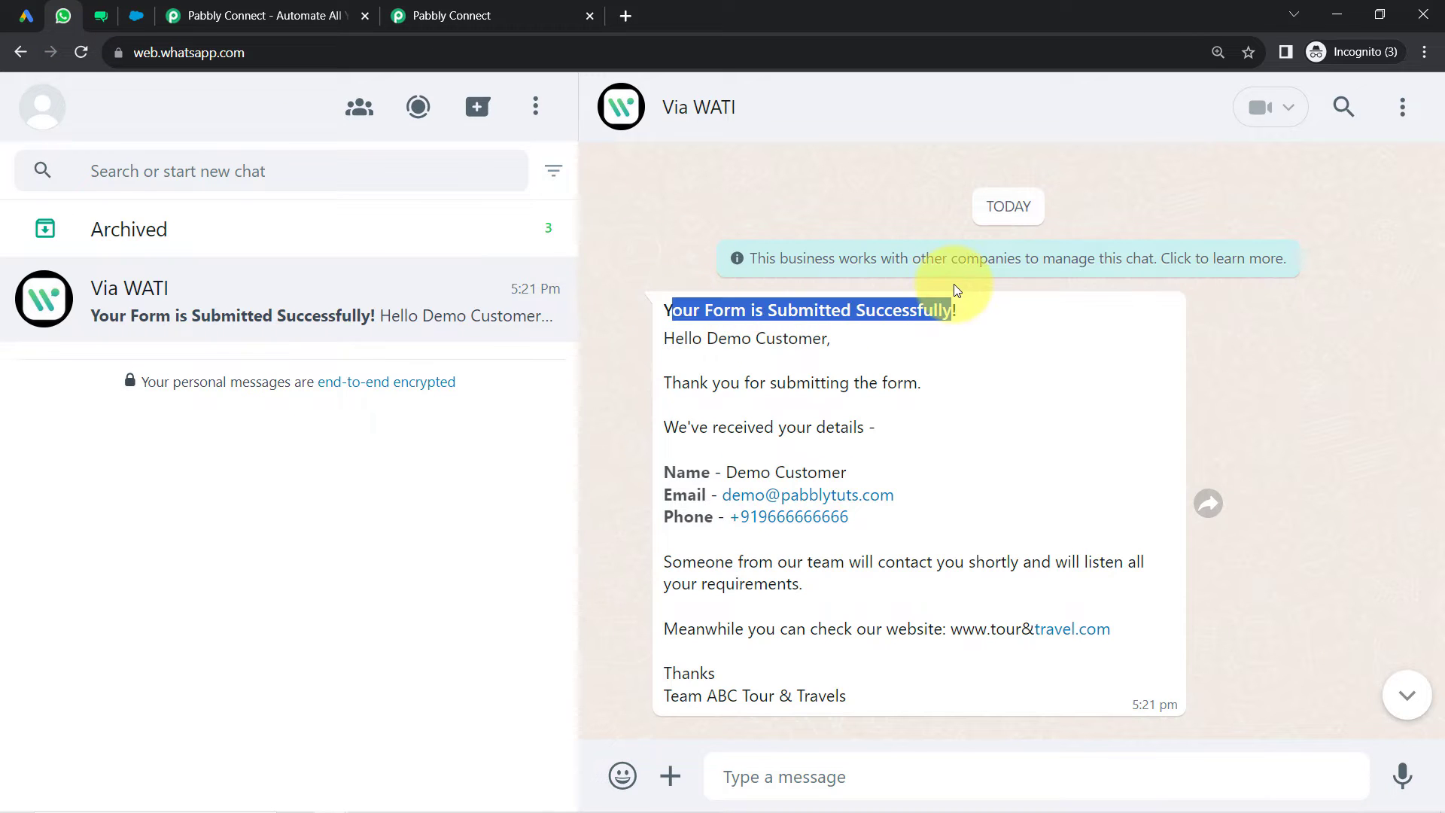
{"action": "left_click_drag", "start_coordinate": [730, 383], "coordinate": [871, 406]}
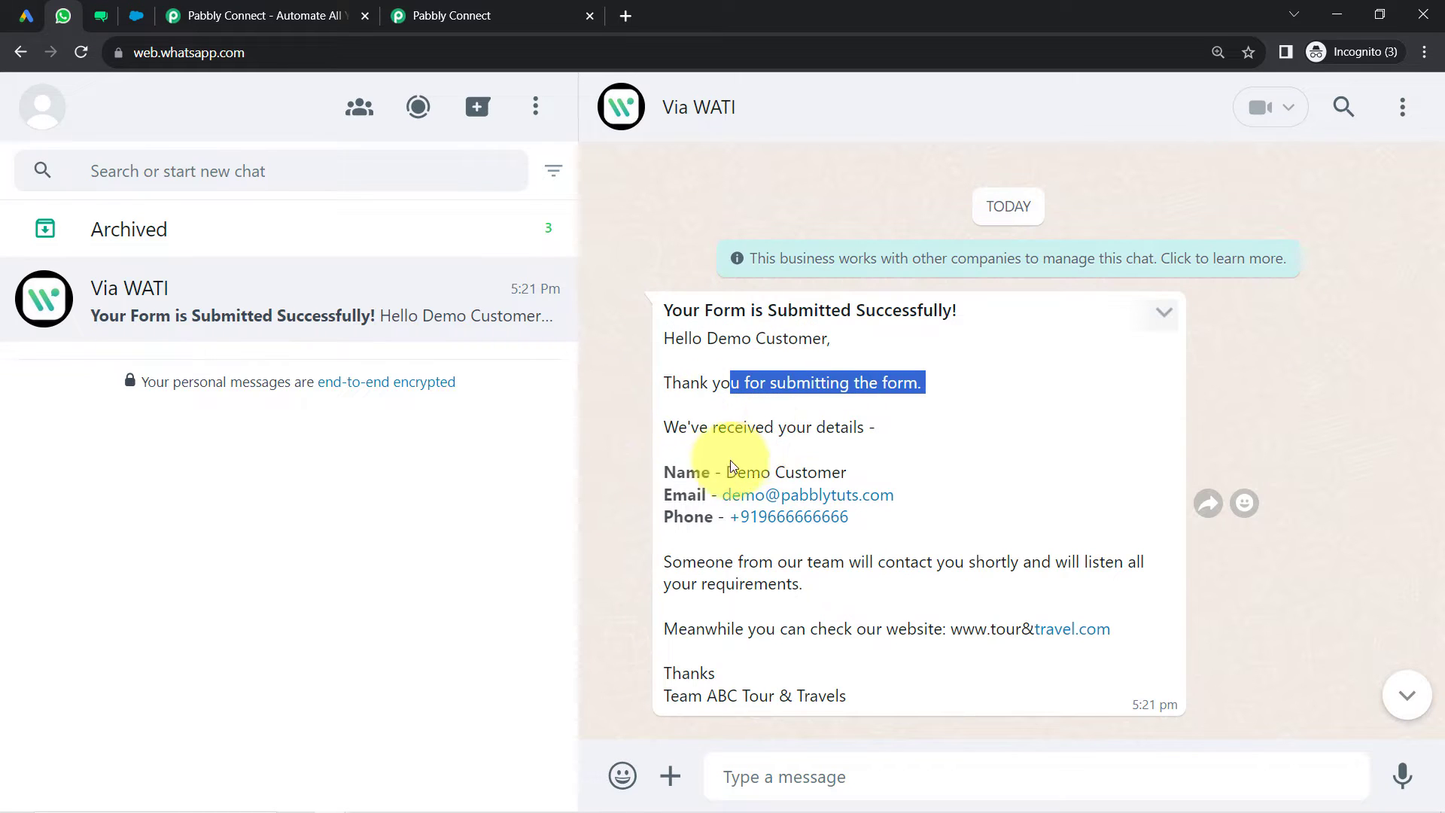
{"action": "left_click_drag", "start_coordinate": [706, 560], "coordinate": [826, 584]}
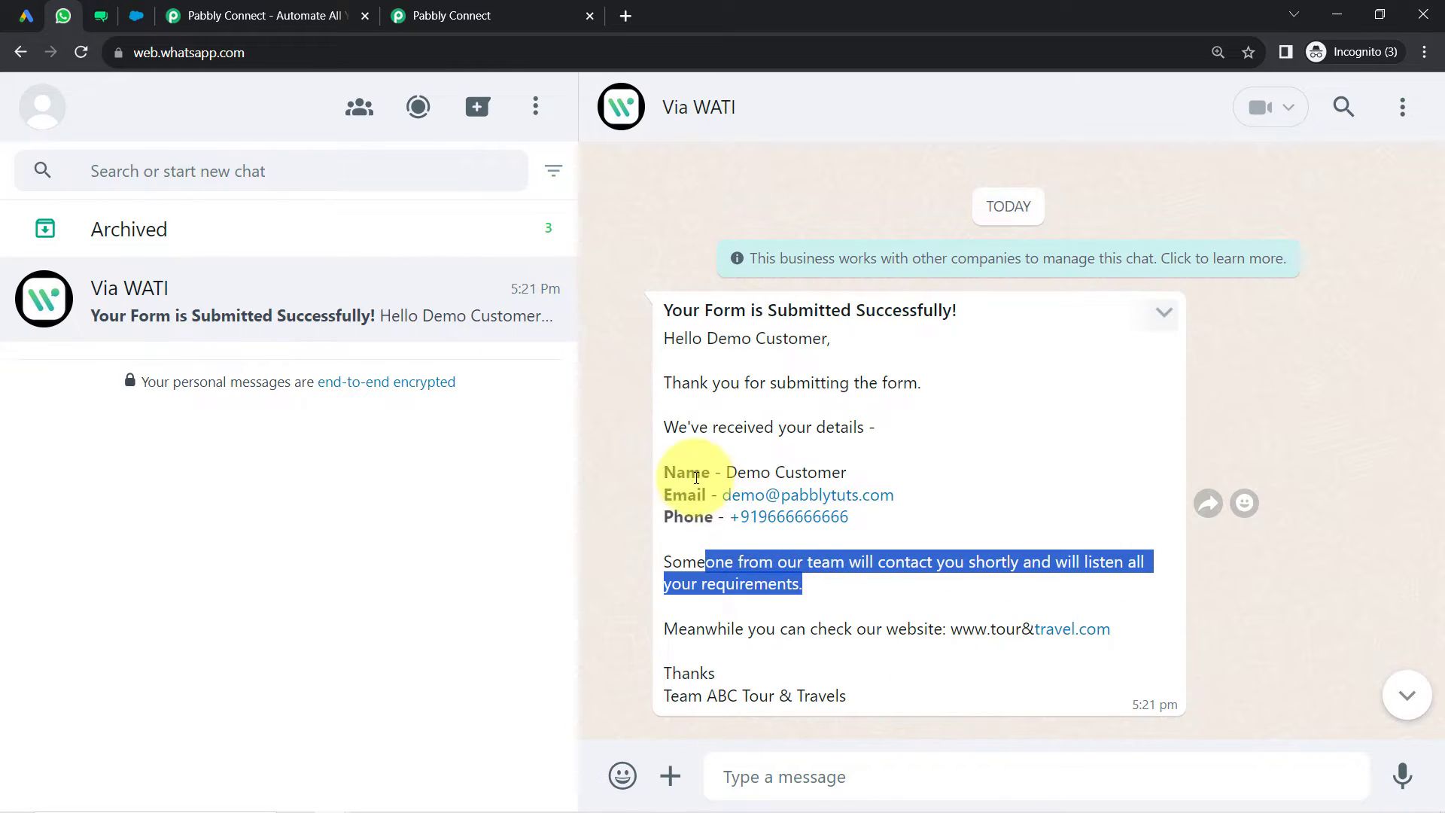
{"action": "left_click_drag", "start_coordinate": [681, 477], "coordinate": [890, 522]}
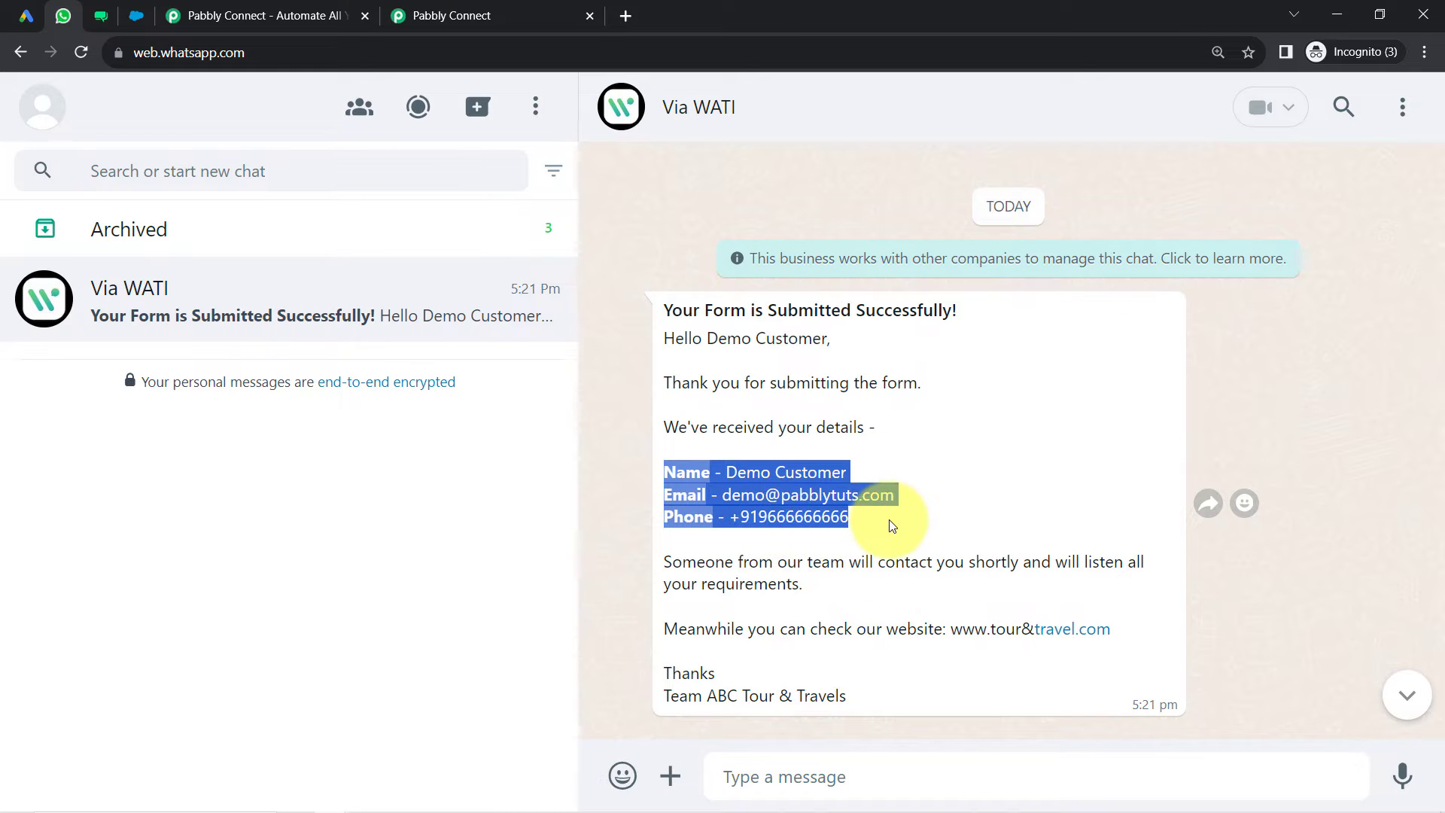
{"action": "left_click_drag", "start_coordinate": [717, 338], "coordinate": [797, 338]}
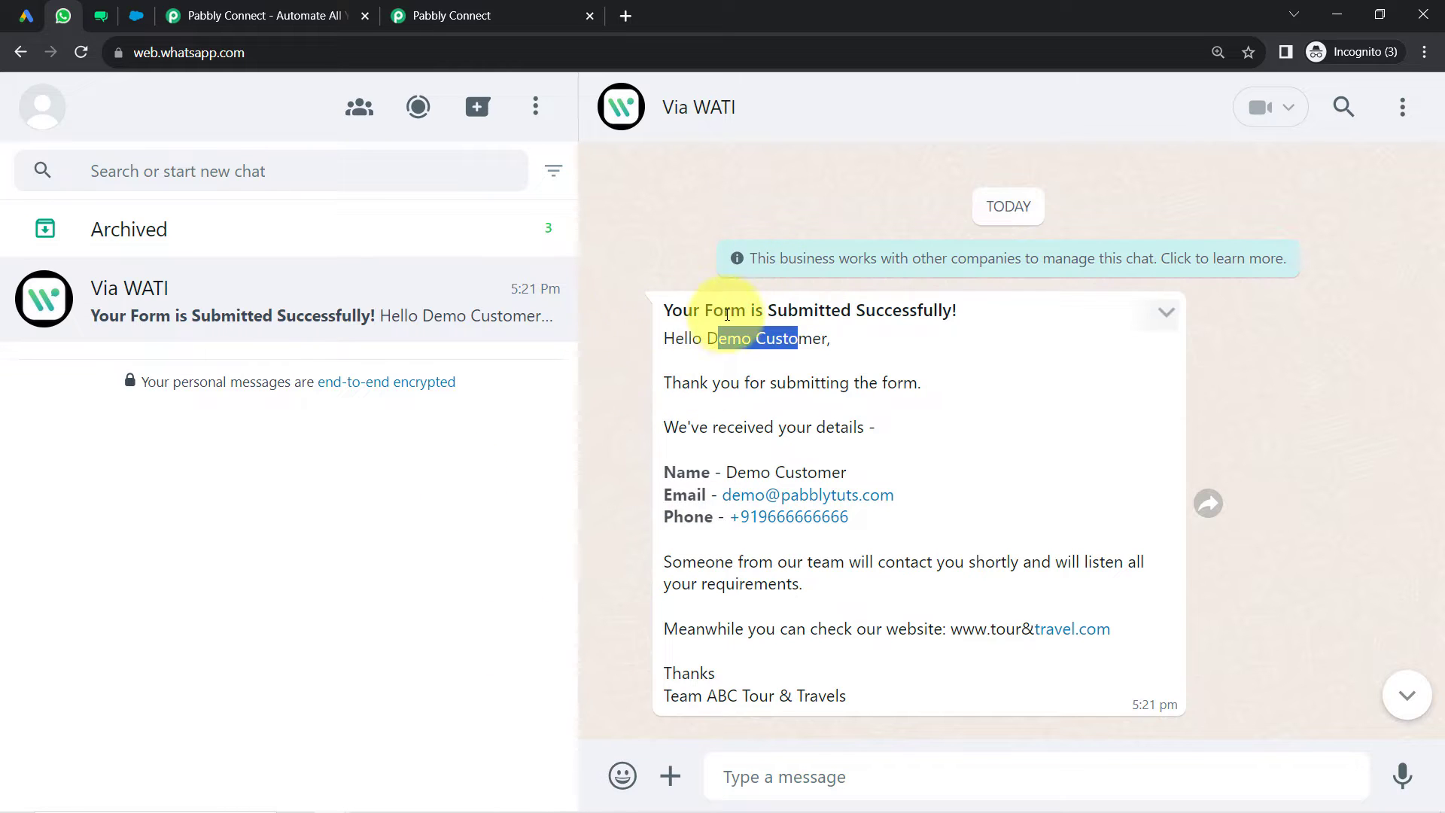
- Look over the WATI message templates page, the Google Ads lead form and the Salesforce contacts page that the automation connects
{"action": "left_click", "coordinate": [101, 15]}
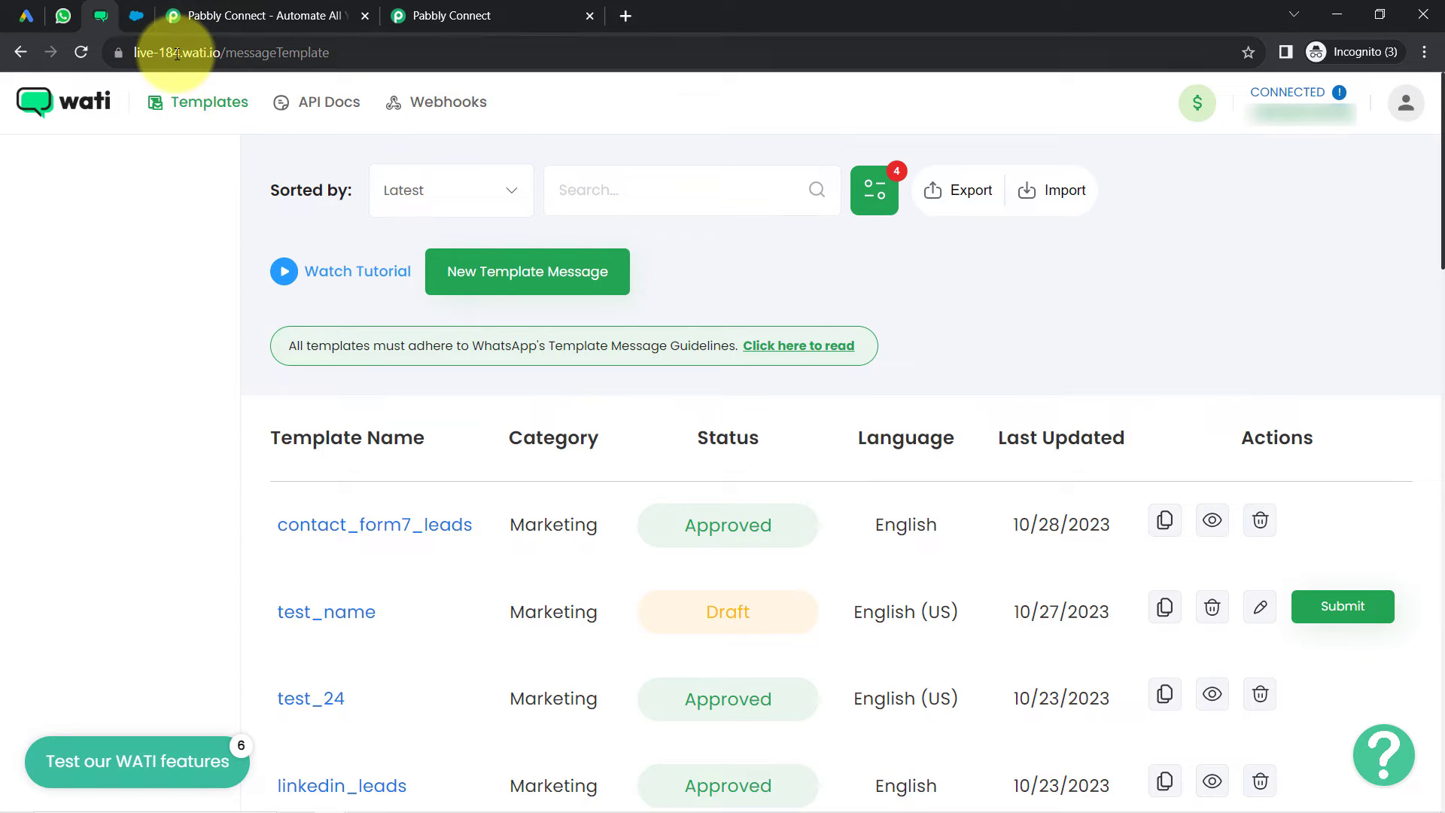
{"action": "left_click_drag", "start_coordinate": [172, 50], "coordinate": [246, 47]}
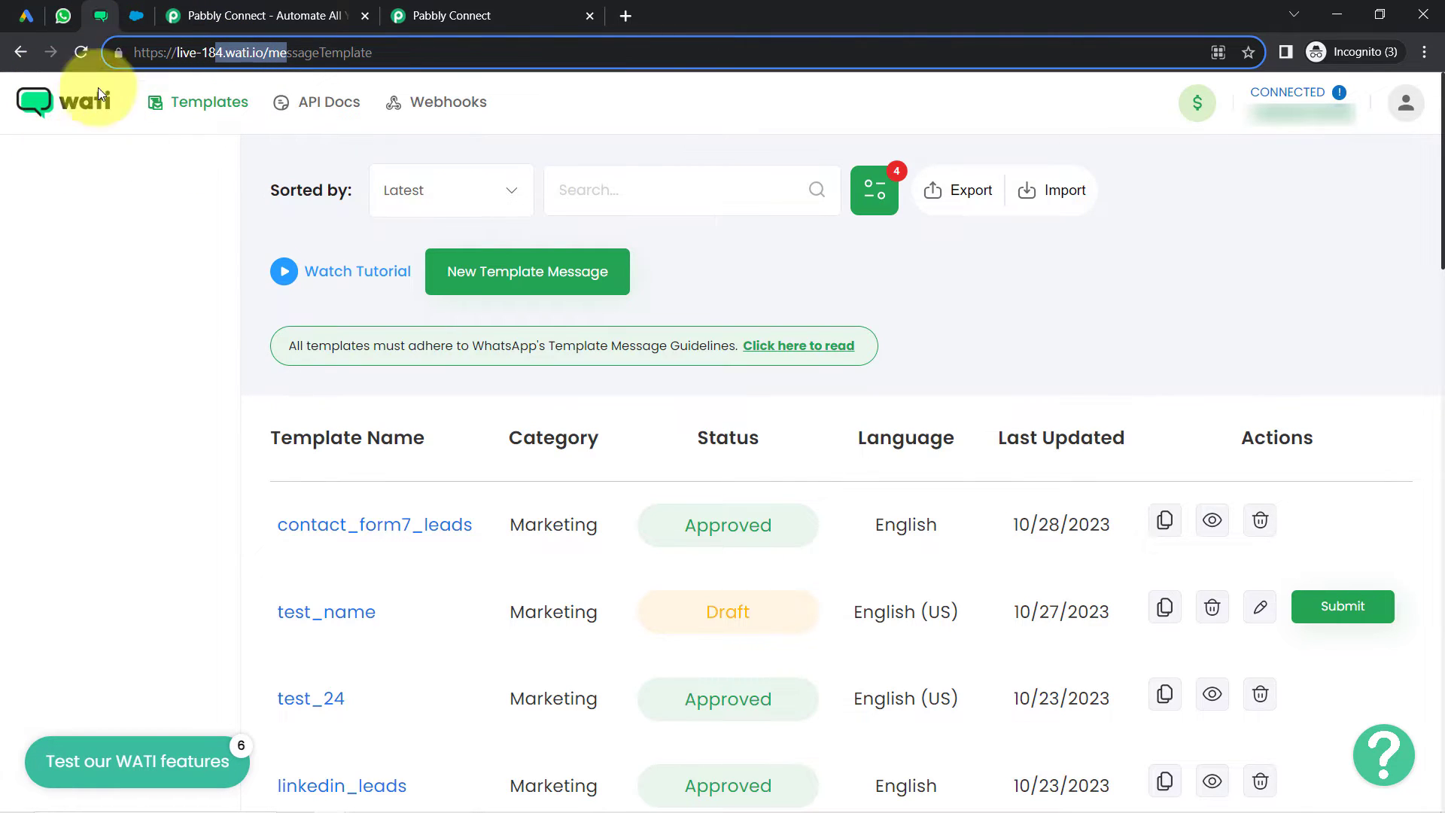
{"action": "left_click", "coordinate": [26, 21]}
{"action": "left_click", "coordinate": [77, 12]}
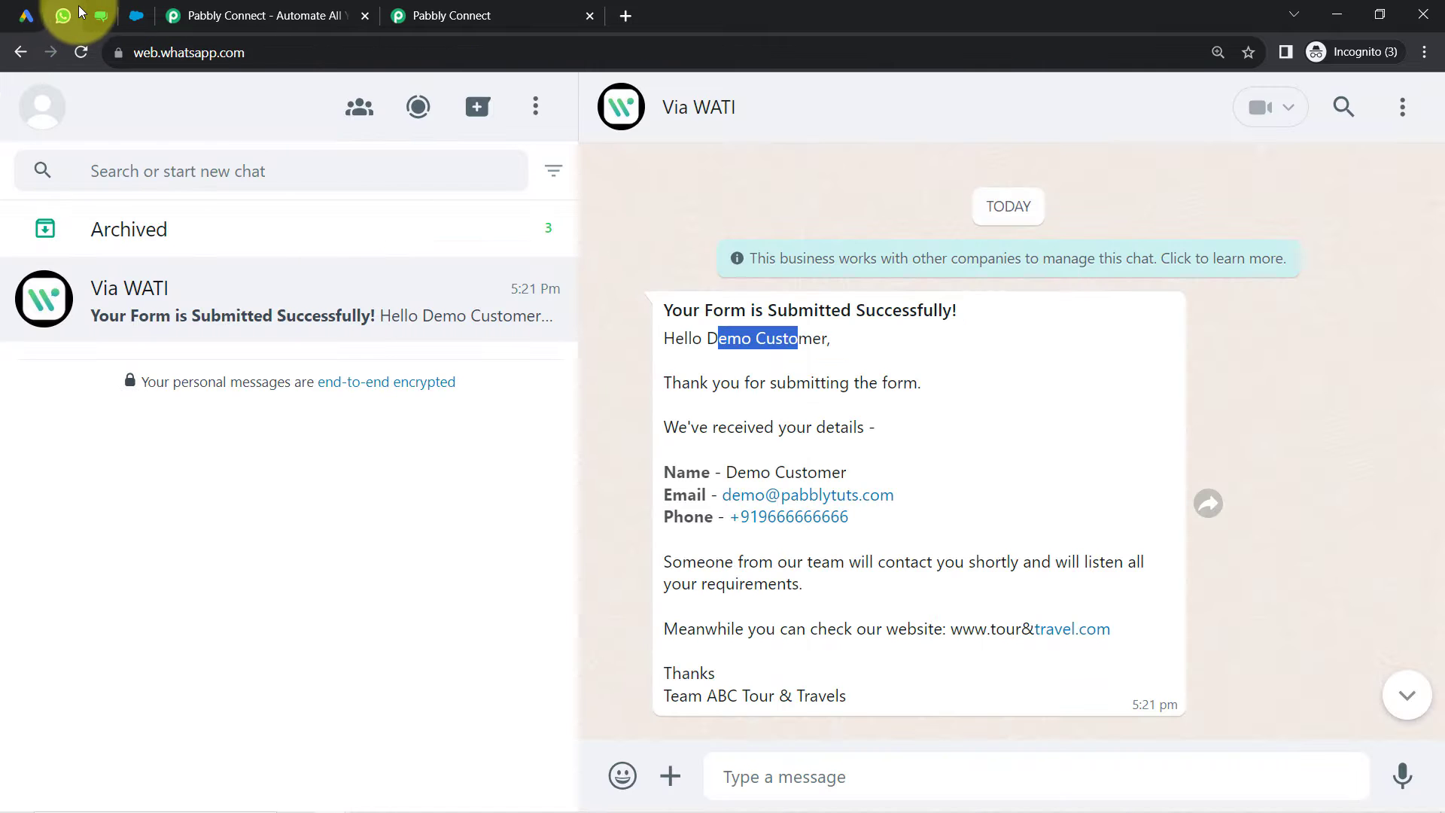
{"action": "left_click", "coordinate": [25, 16]}
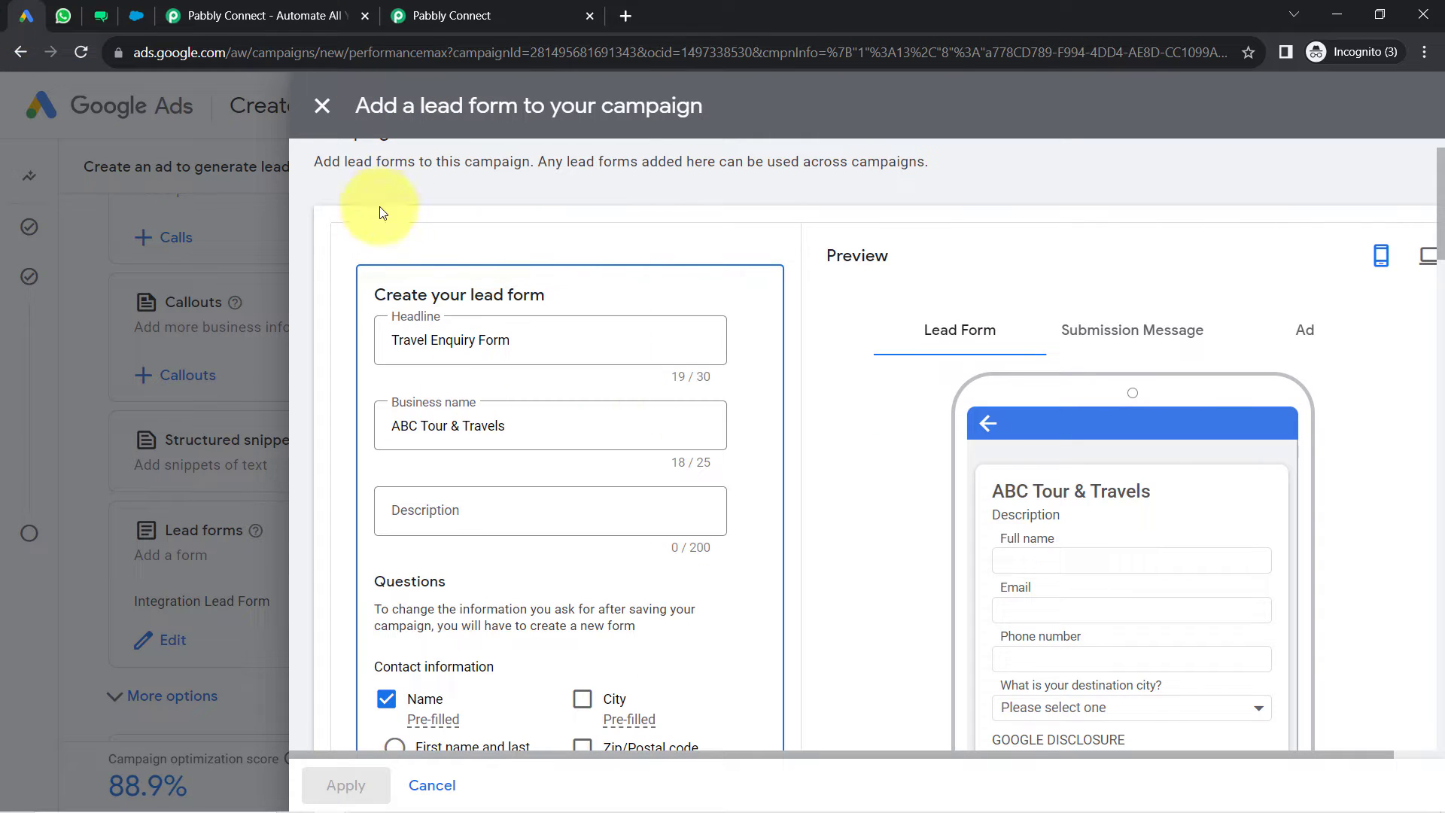
{"action": "left_click", "coordinate": [98, 9]}
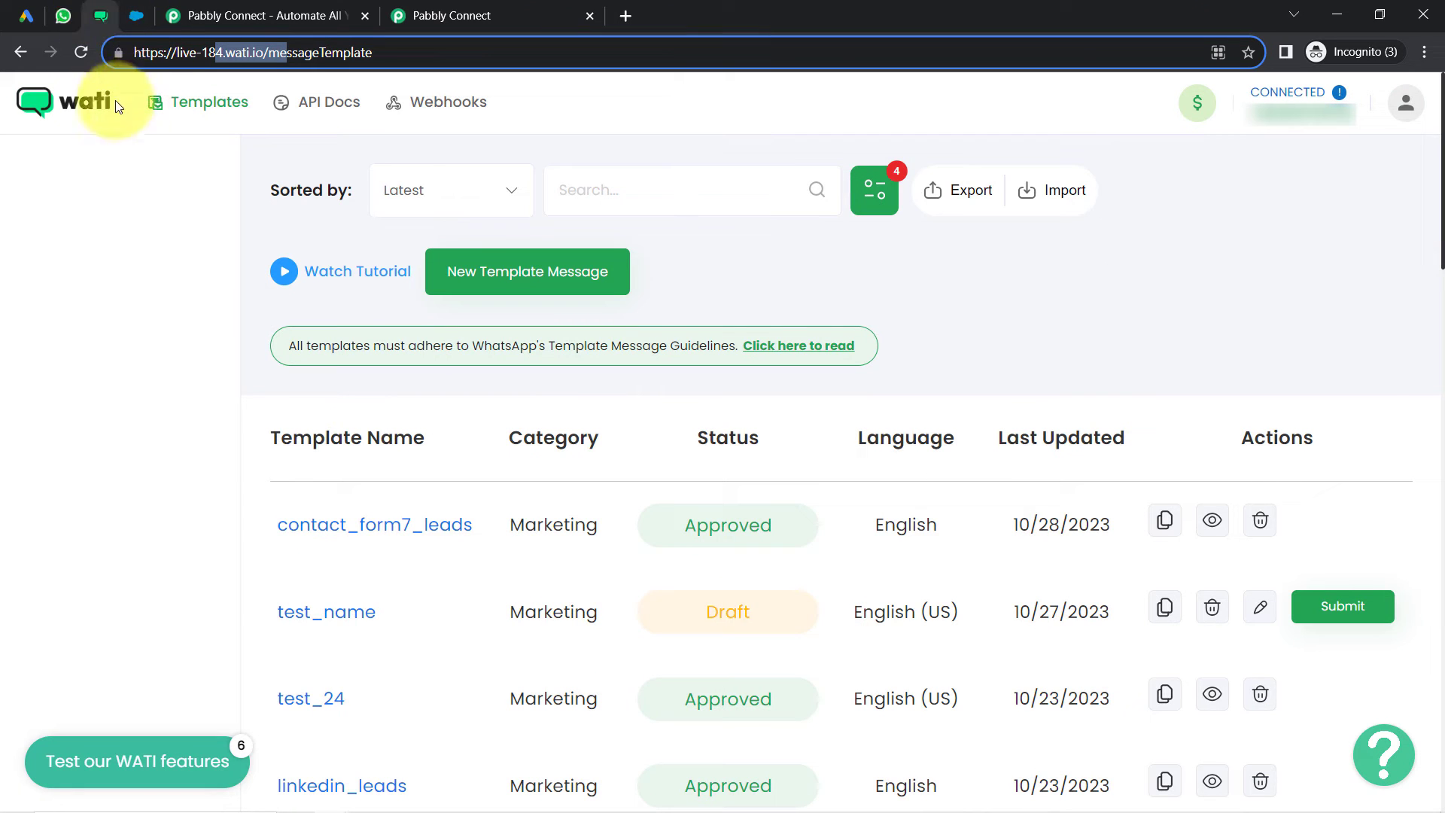
{"action": "left_click", "coordinate": [134, 15]}
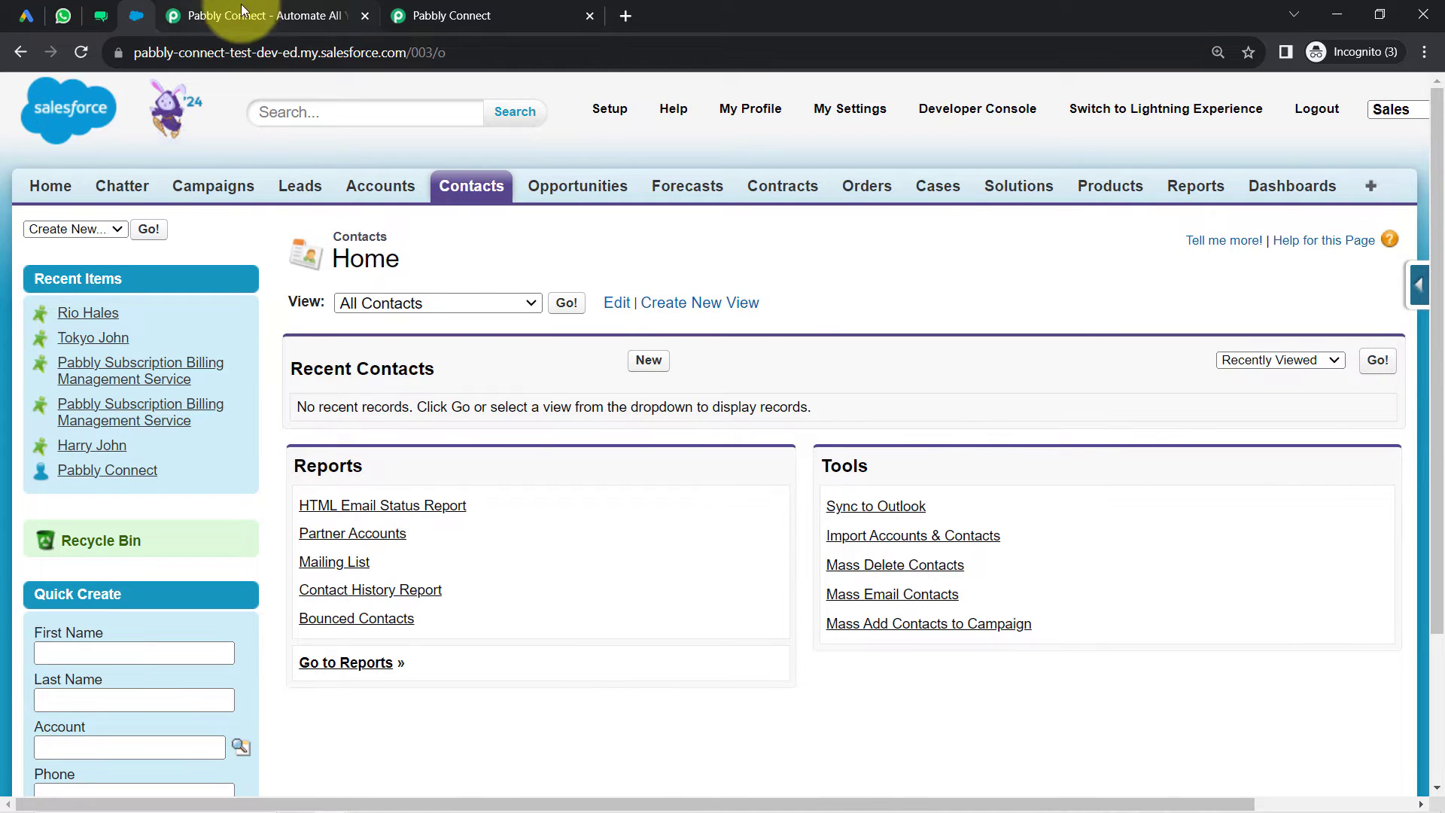
- Examine the Pabbly Connect home page, dismissing its chat window, and the Pabbly Connect dashboard
{"action": "left_click", "coordinate": [206, 14]}
{"action": "left_click_drag", "start_coordinate": [146, 54], "coordinate": [352, 52]}
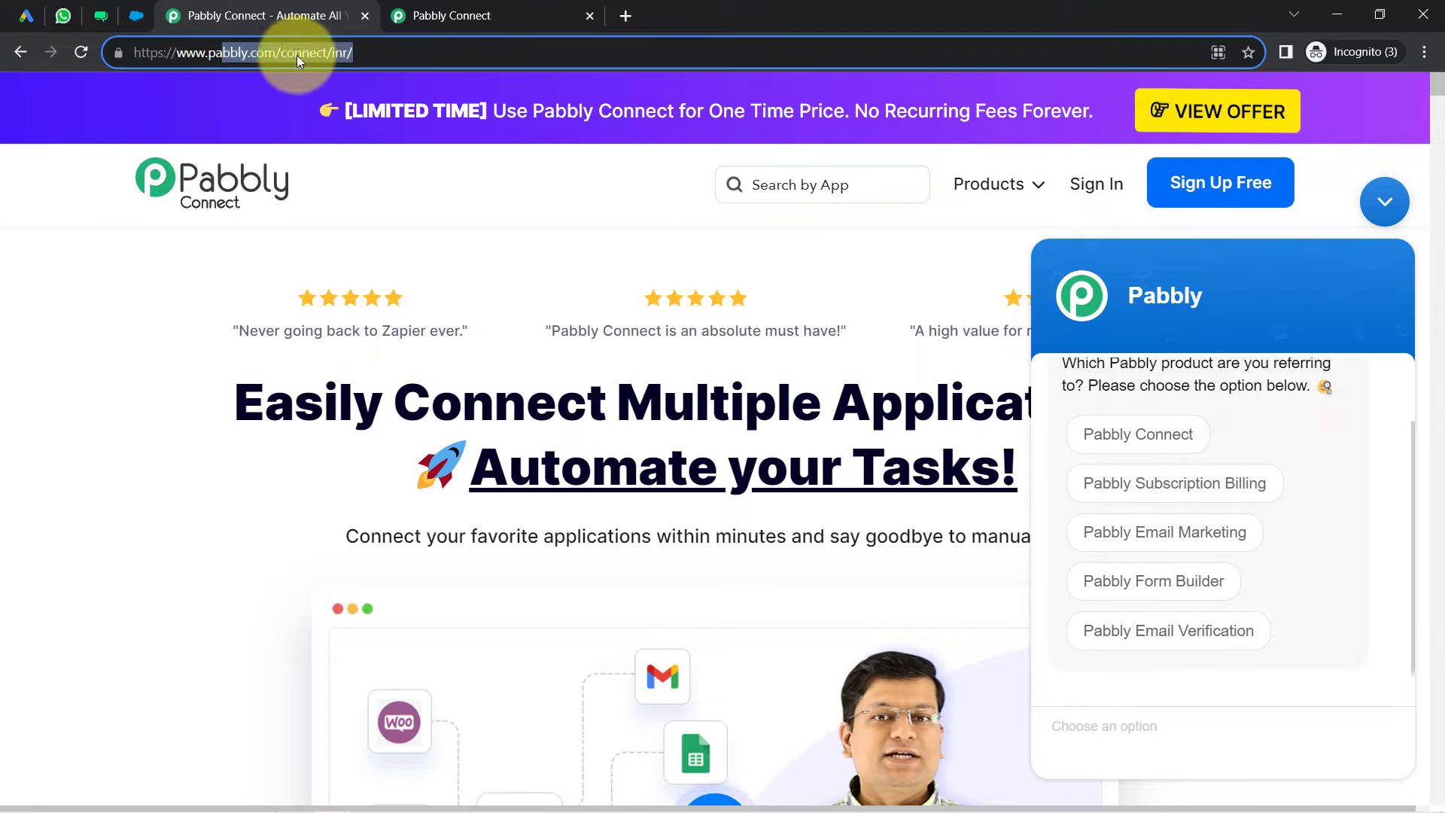
{"action": "left_click", "coordinate": [1394, 201]}
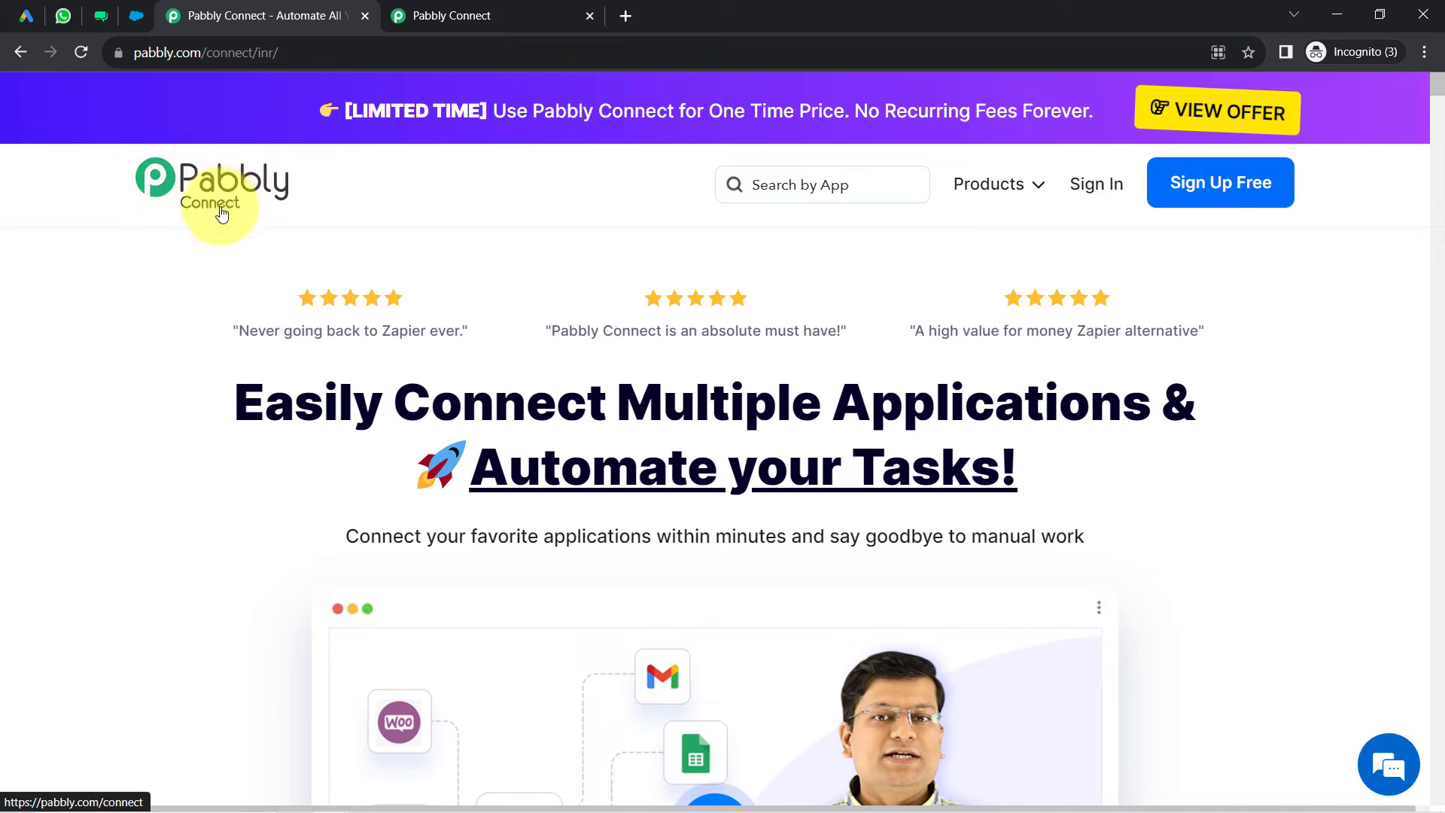
{"action": "left_click_drag", "start_coordinate": [331, 407], "coordinate": [1035, 531]}
{"action": "left_click", "coordinate": [508, 13]}
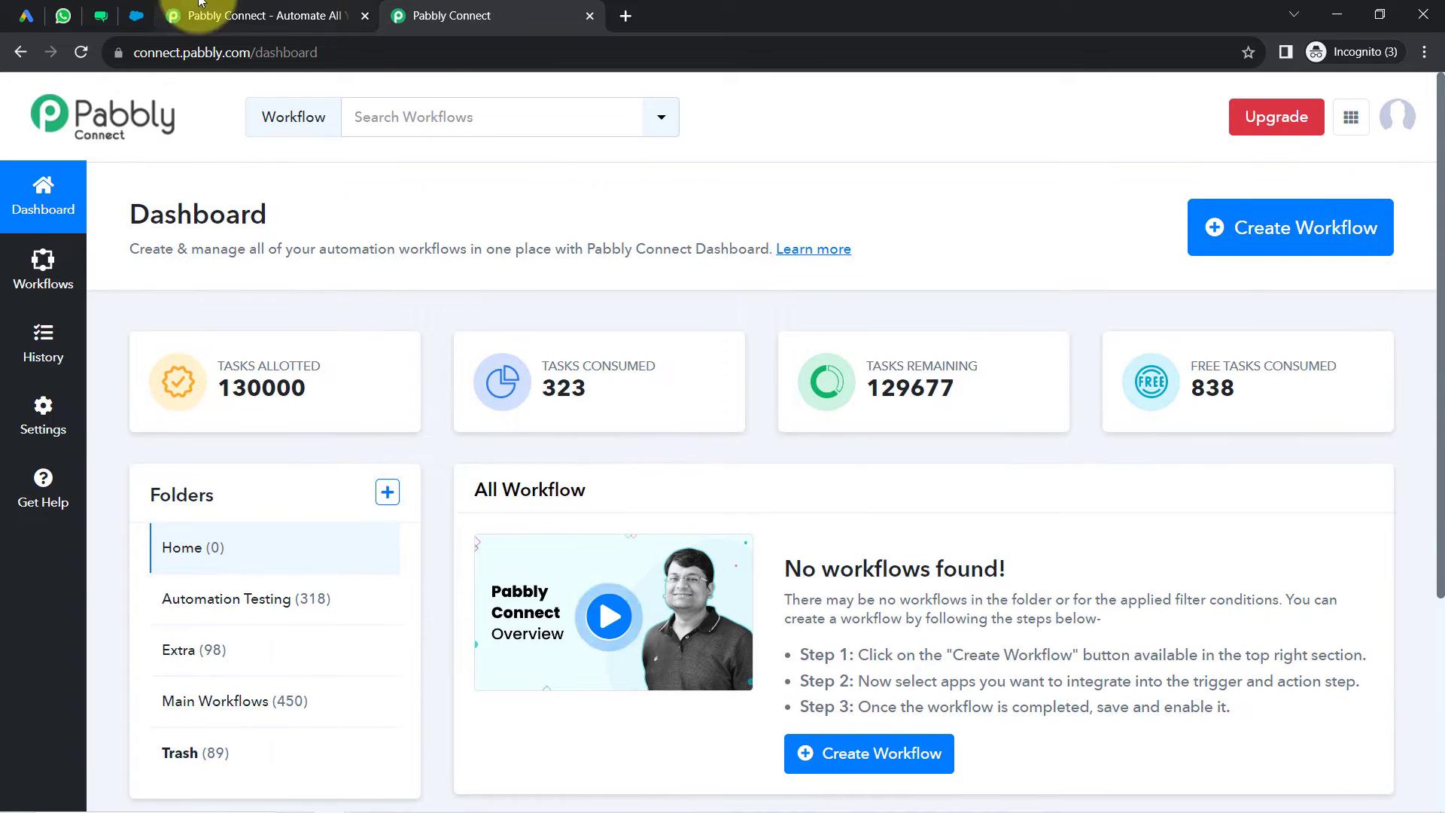
{"action": "left_click", "coordinate": [232, 14]}
{"action": "left_click", "coordinate": [320, 377]}
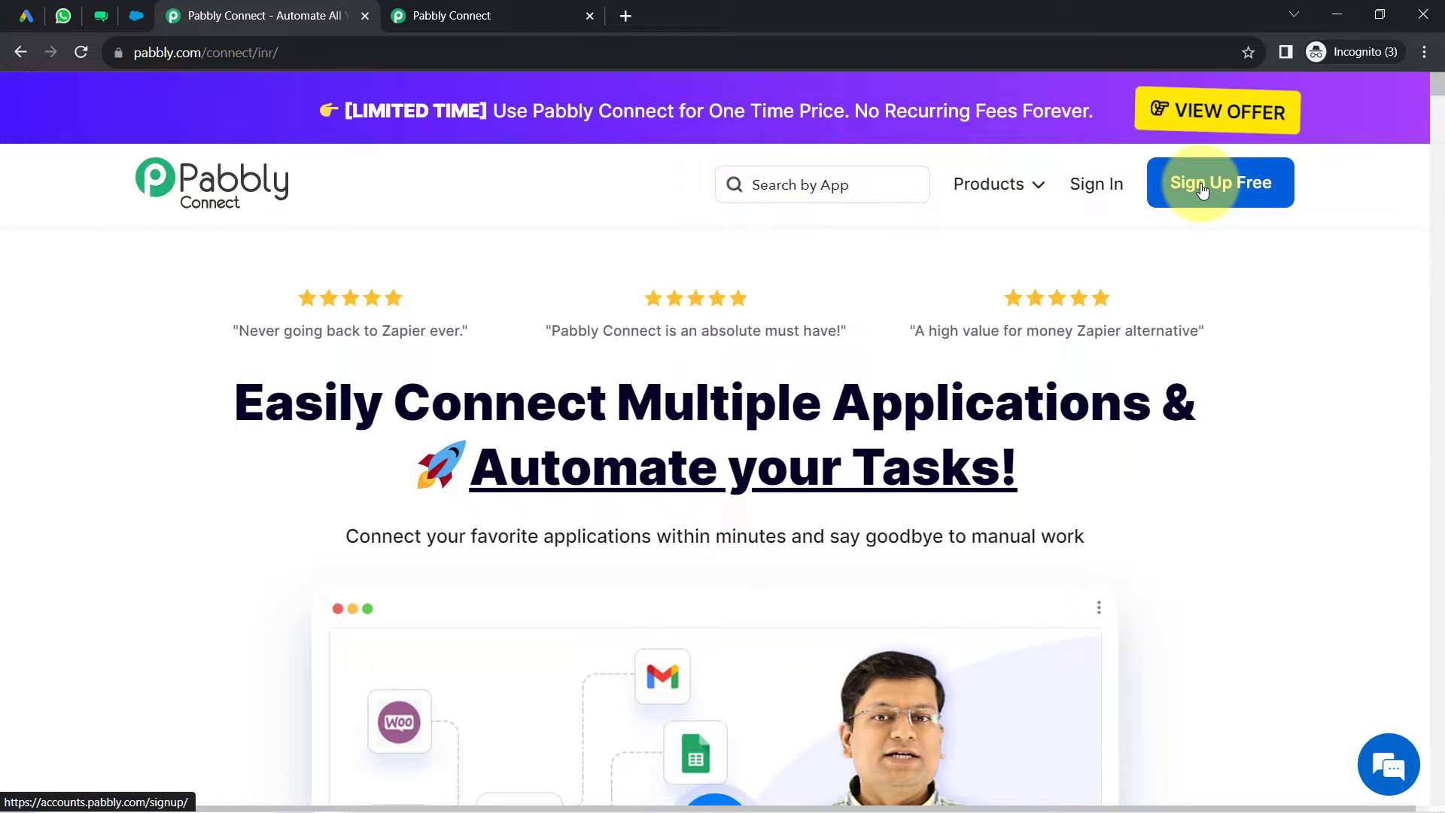
{"action": "left_click", "coordinate": [441, 9]}
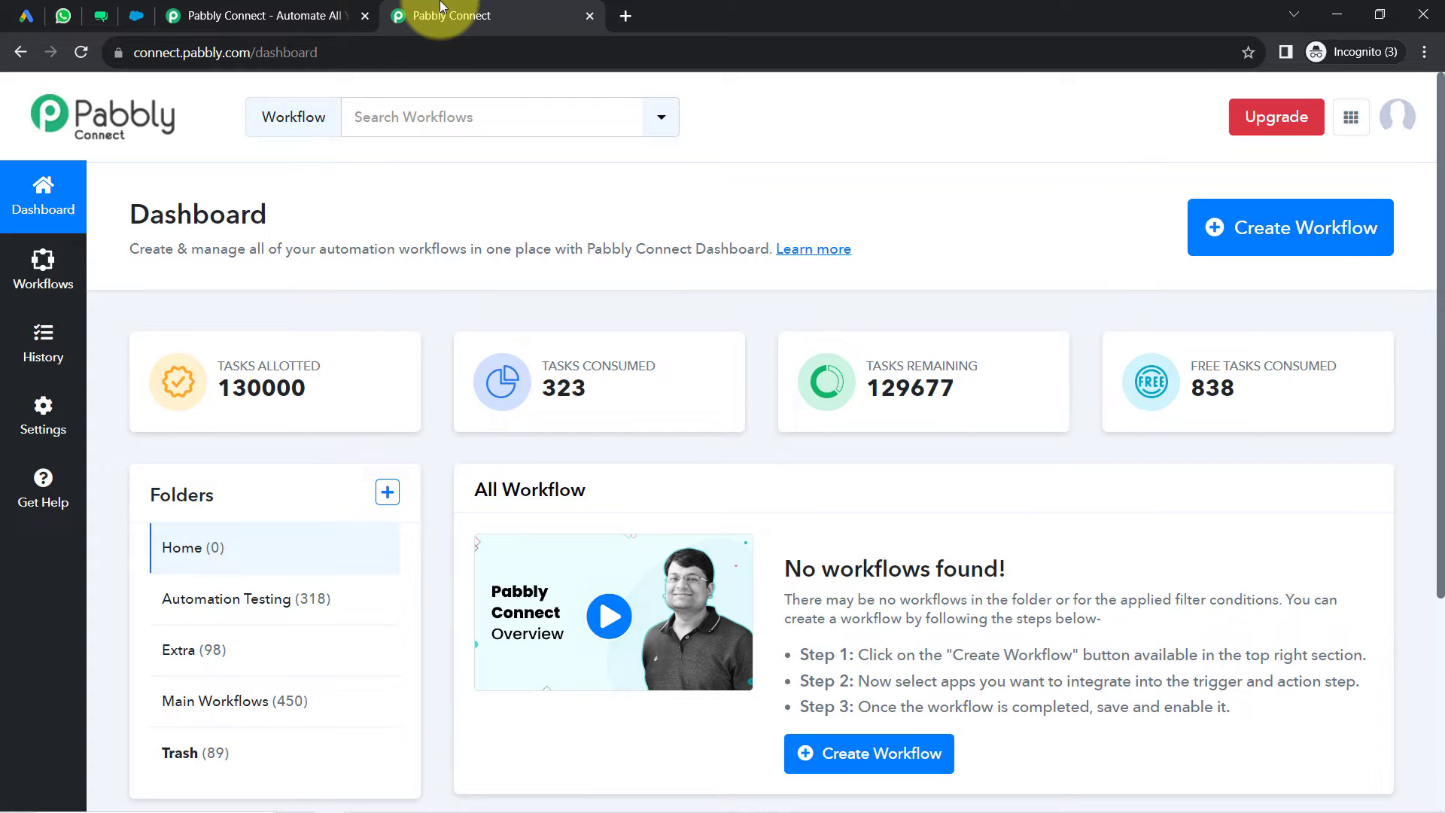
{"action": "double_click", "coordinate": [178, 221]}
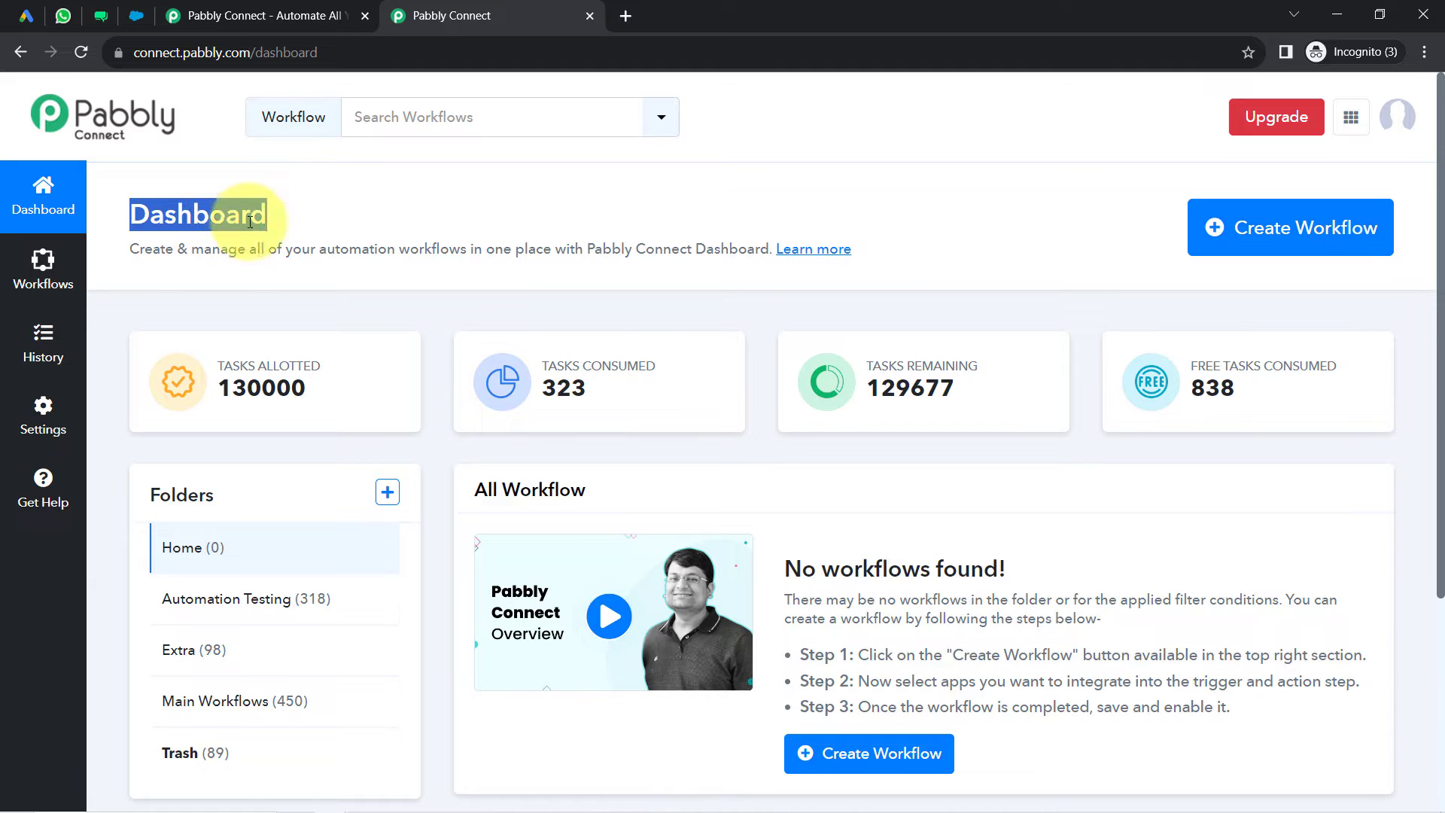
- Create a workflow named "Add Google Ads Leads to Salesforce & Send WhatsApp Message" in the Main Workflows folder
{"action": "left_click", "coordinate": [1229, 224]}
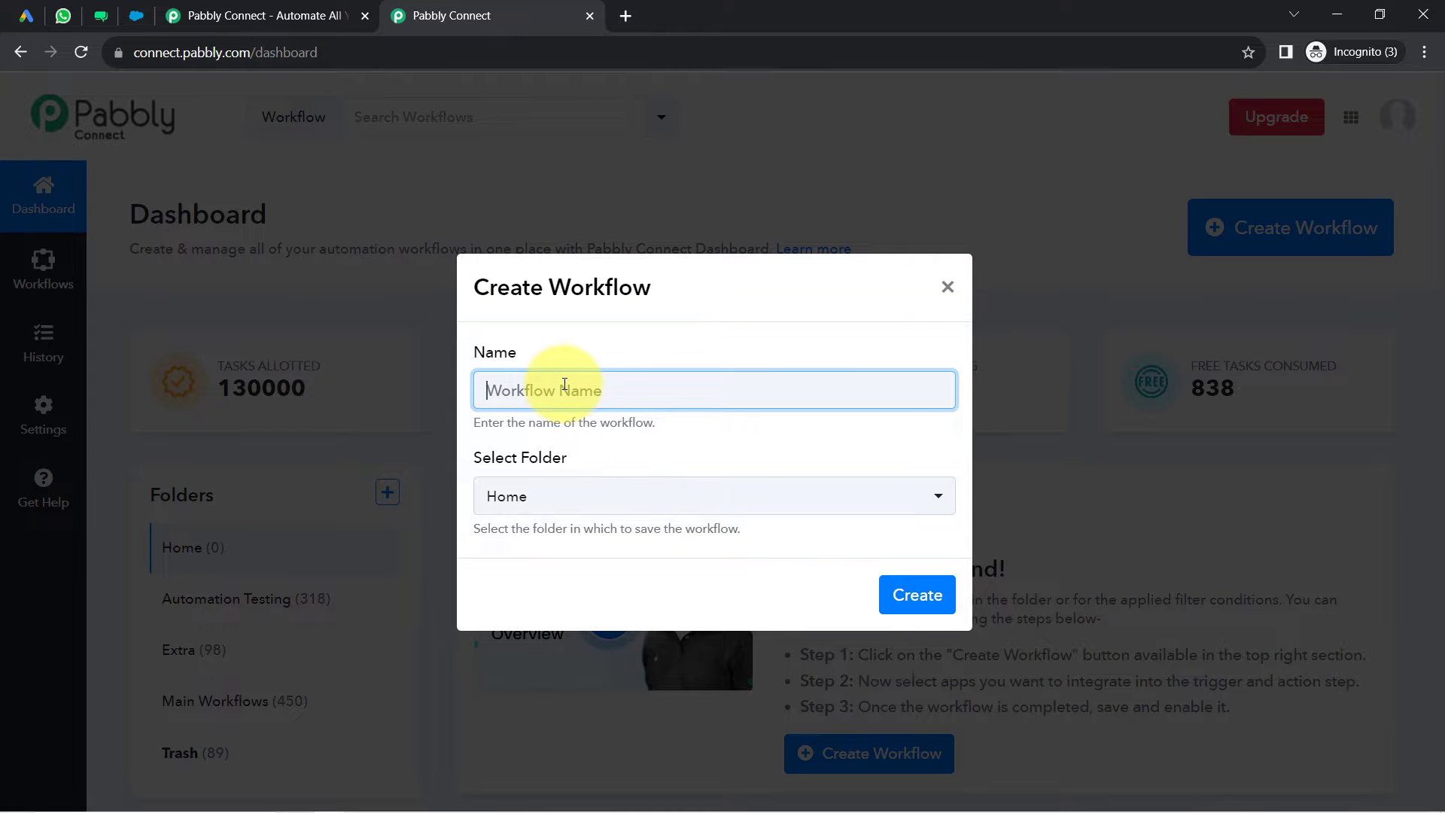
{"action": "type", "text": "Add Google Ads Leads to Salesforce & Send WhatsApp Message"}
{"action": "left_click_drag", "start_coordinate": [552, 383], "coordinate": [393, 381]}
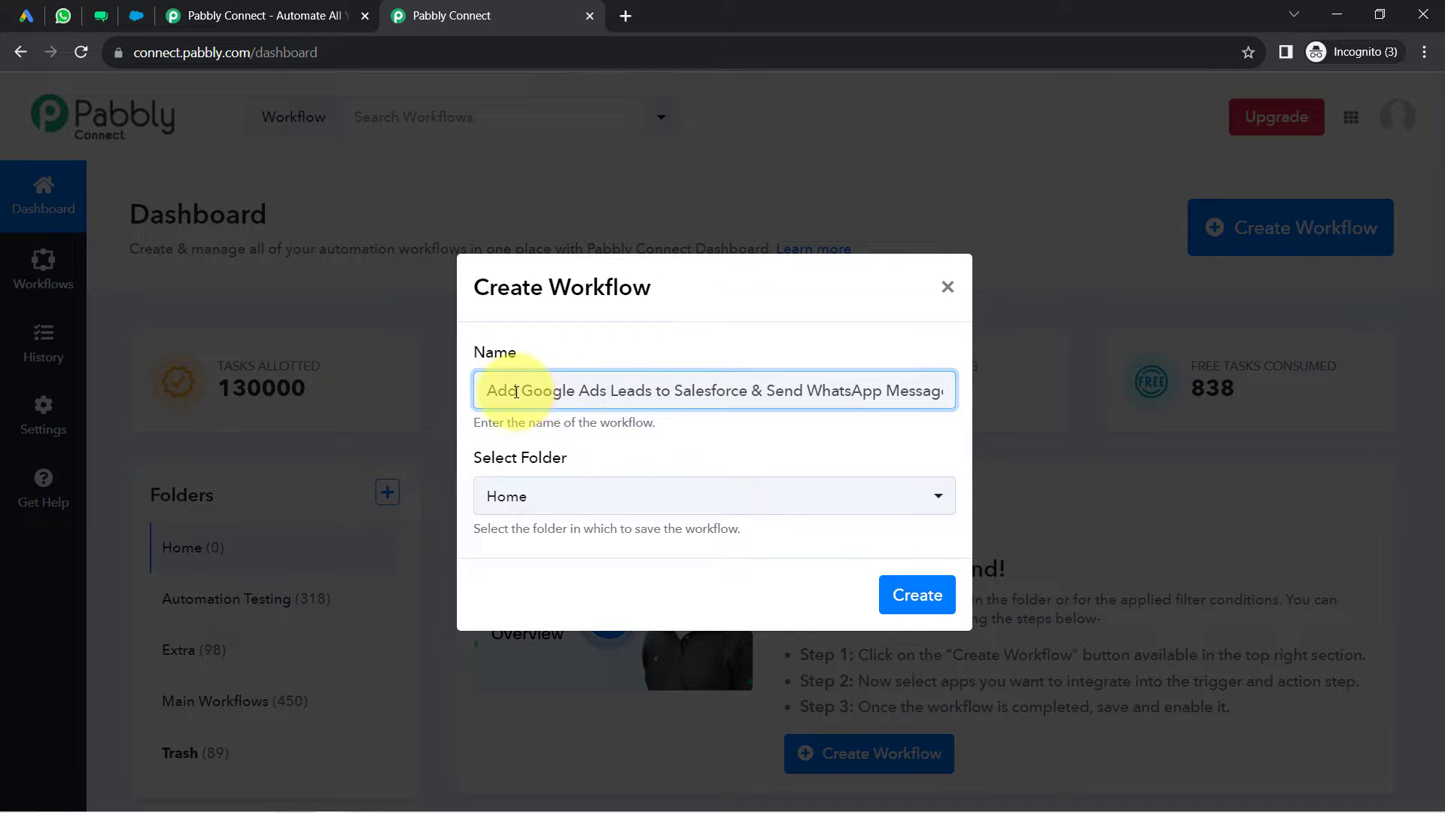
{"action": "left_click_drag", "start_coordinate": [517, 393], "coordinate": [578, 392]}
{"action": "left_click_drag", "start_coordinate": [665, 389], "coordinate": [968, 397]}
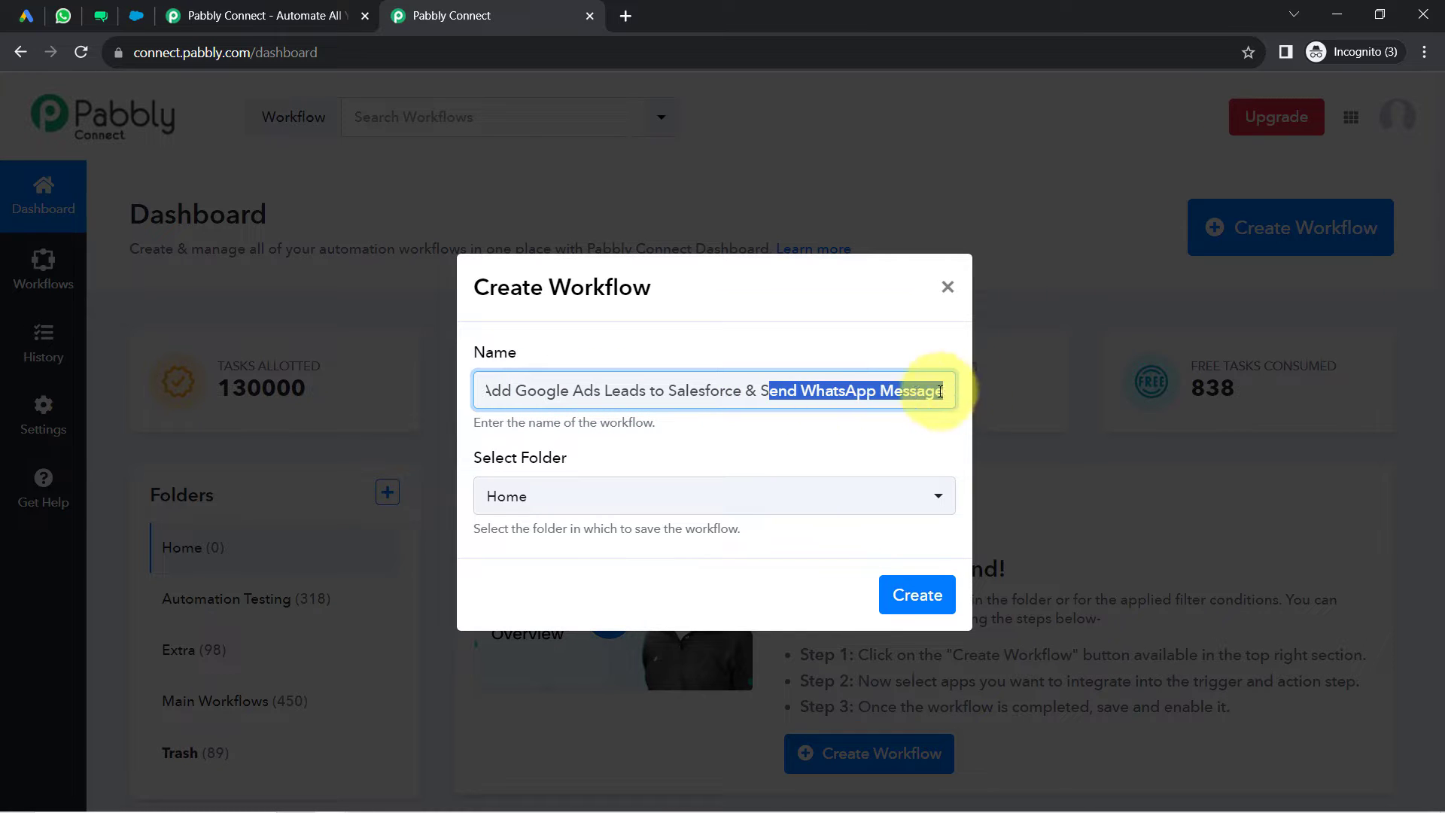
{"action": "left_click", "coordinate": [522, 503]}
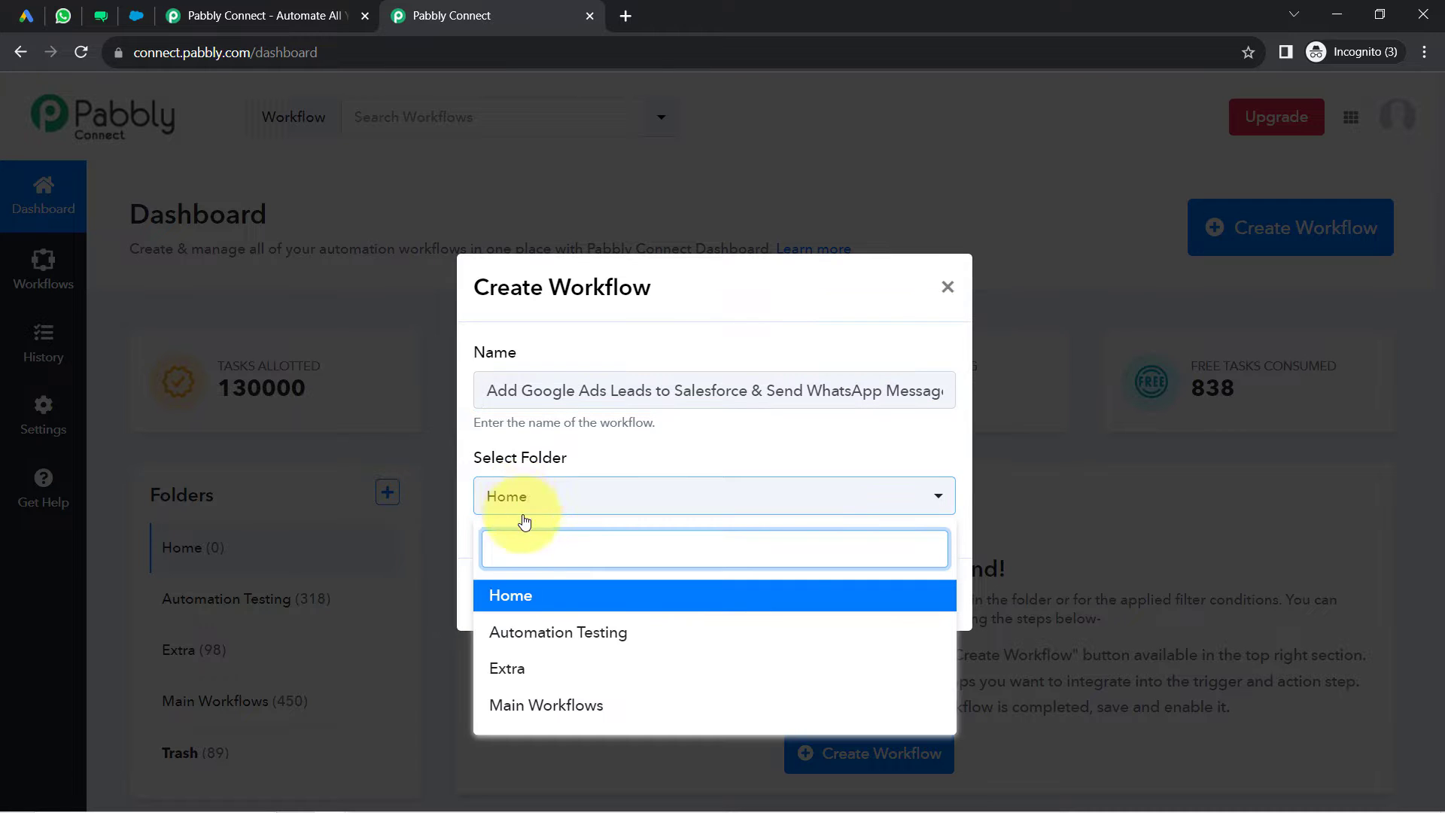
{"action": "left_click", "coordinate": [519, 712]}
{"action": "left_click", "coordinate": [907, 606]}
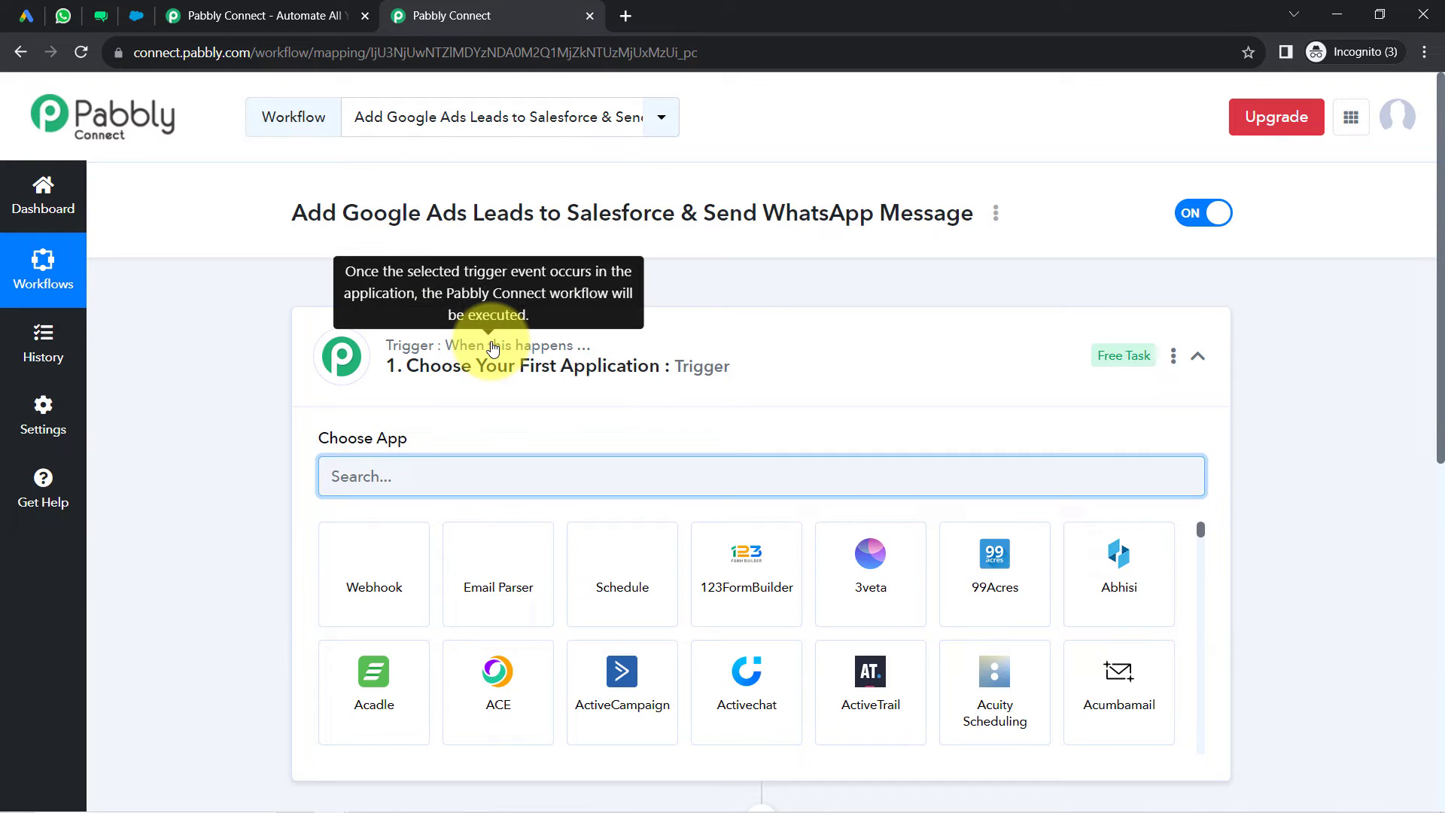
- Find Google Lead Form and choose it as the app for the workflow's trigger step
{"action": "left_click", "coordinate": [492, 348]}
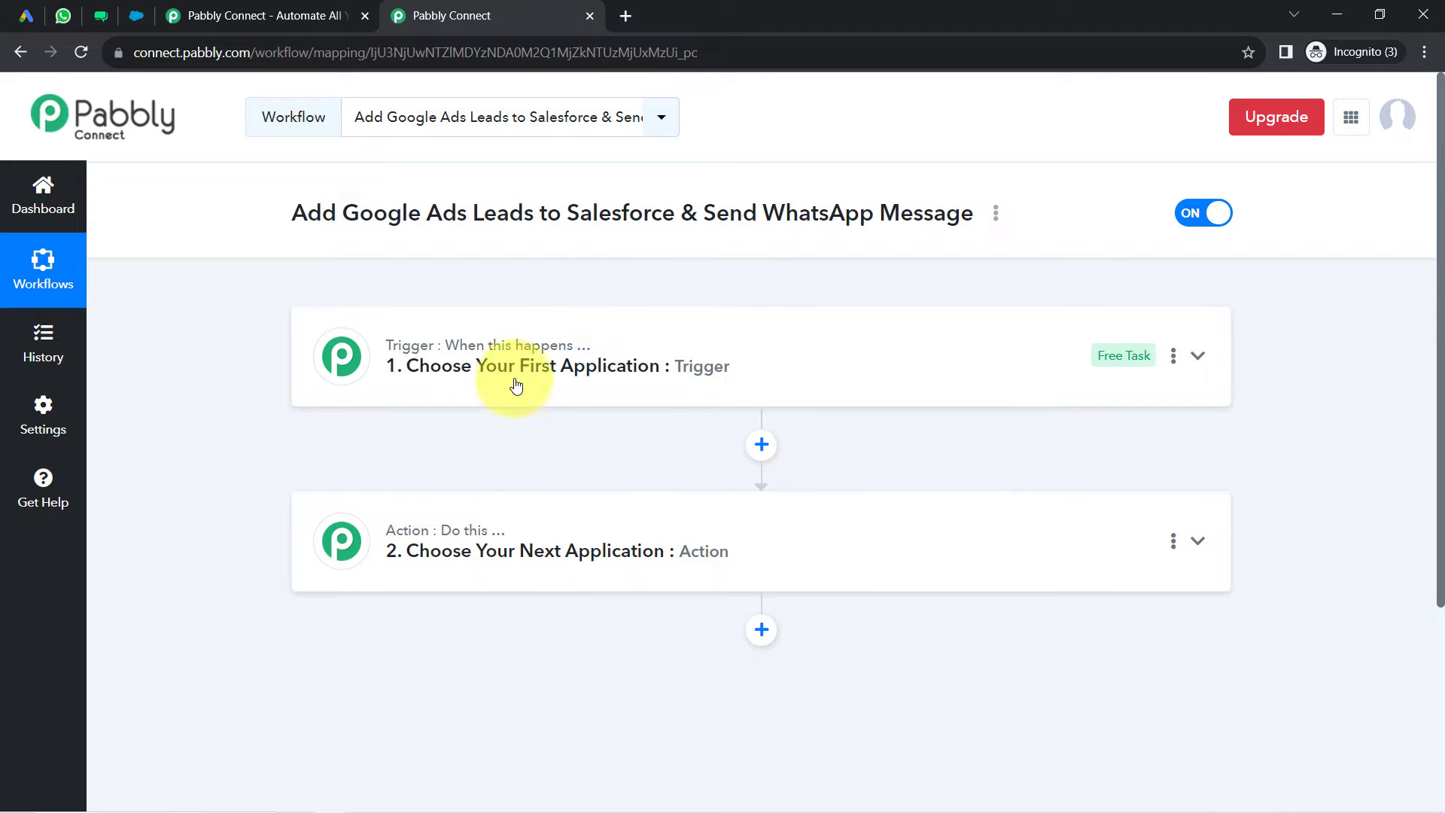
{"action": "left_click", "coordinate": [467, 384]}
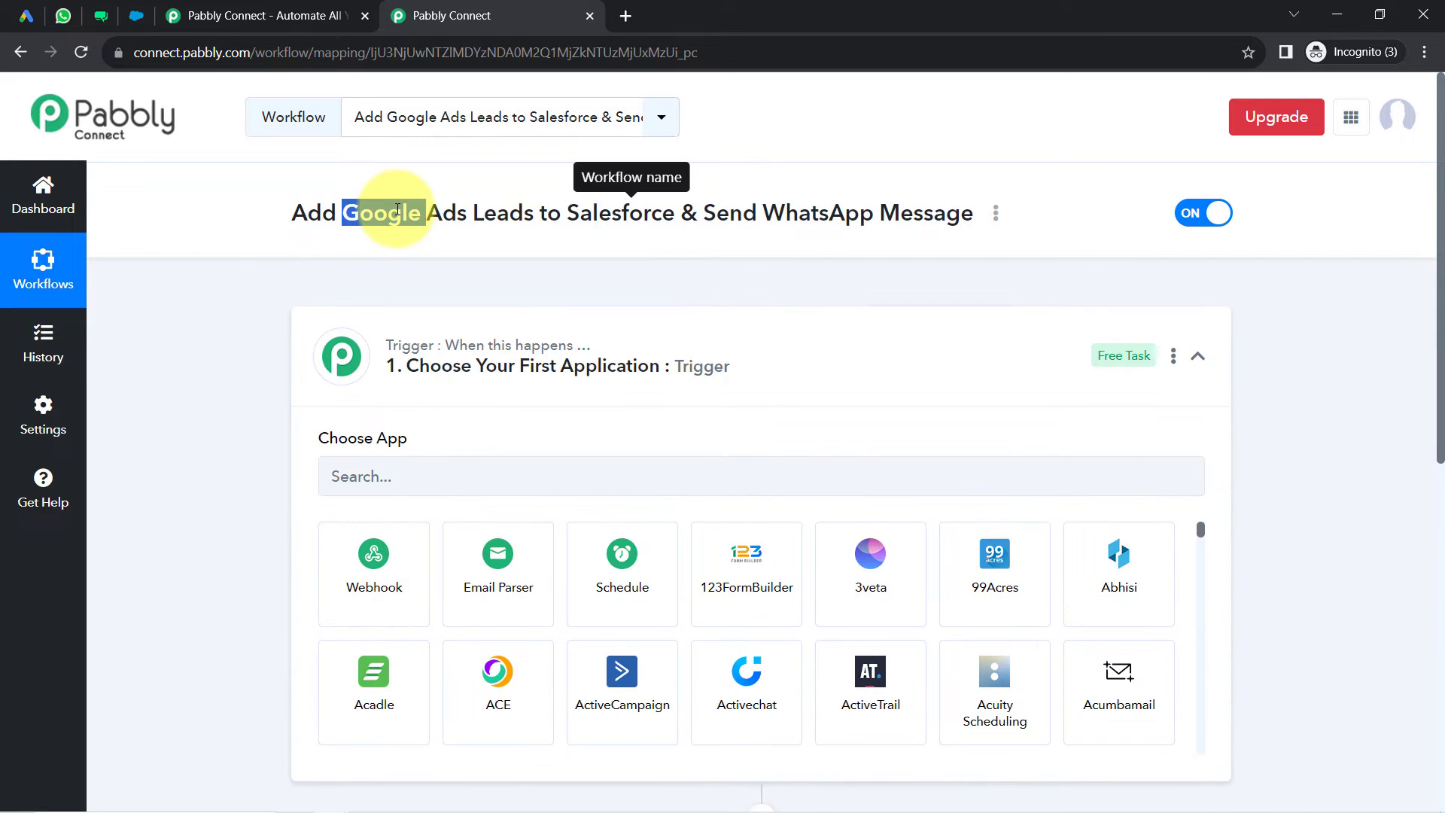
{"action": "triple_click", "coordinate": [396, 210]}
{"action": "left_click", "coordinate": [377, 210]}
{"action": "left_click_drag", "start_coordinate": [345, 218], "coordinate": [511, 213]}
{"action": "left_click", "coordinate": [396, 493]}
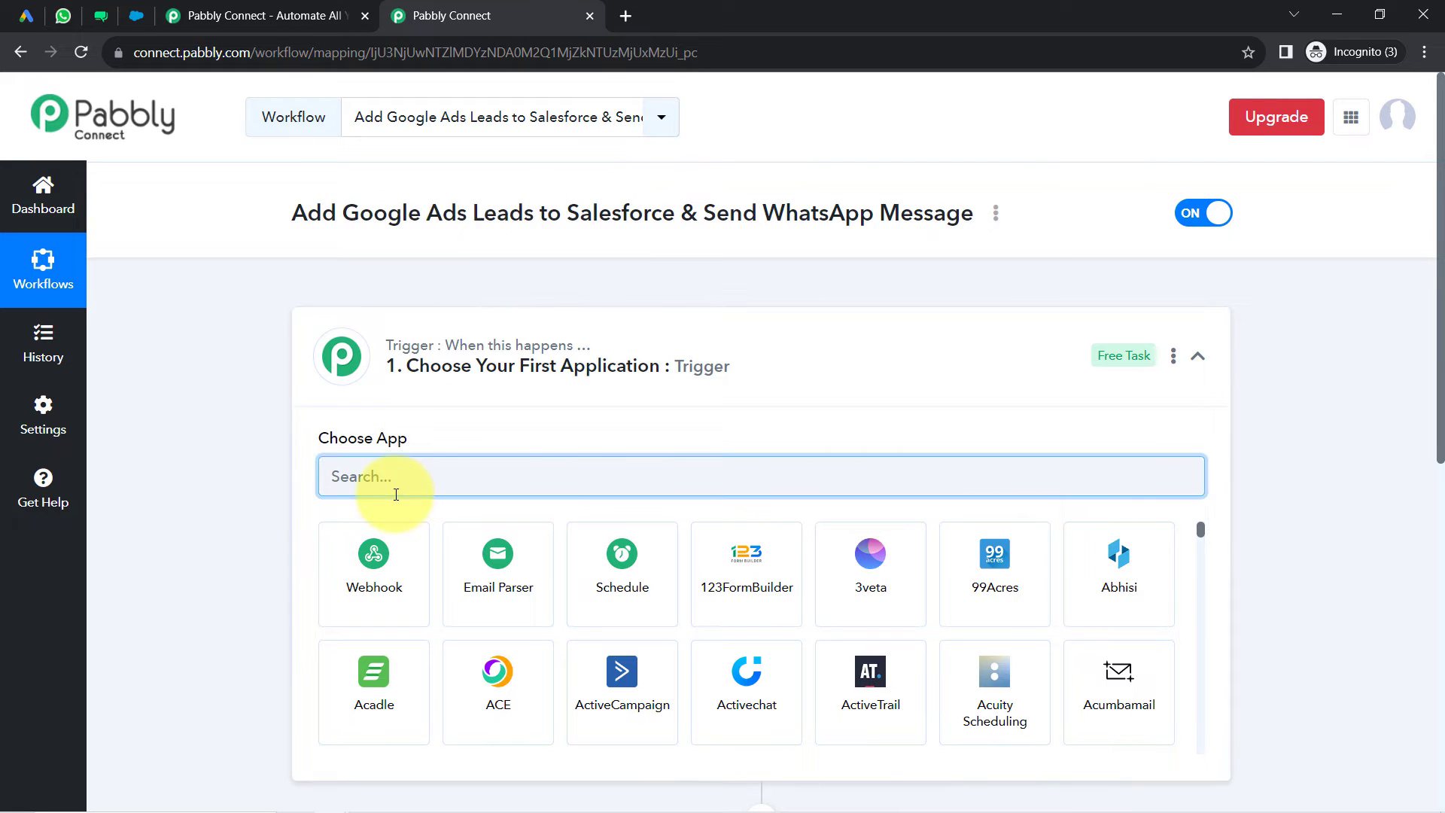
{"action": "type", "text": "google l"}
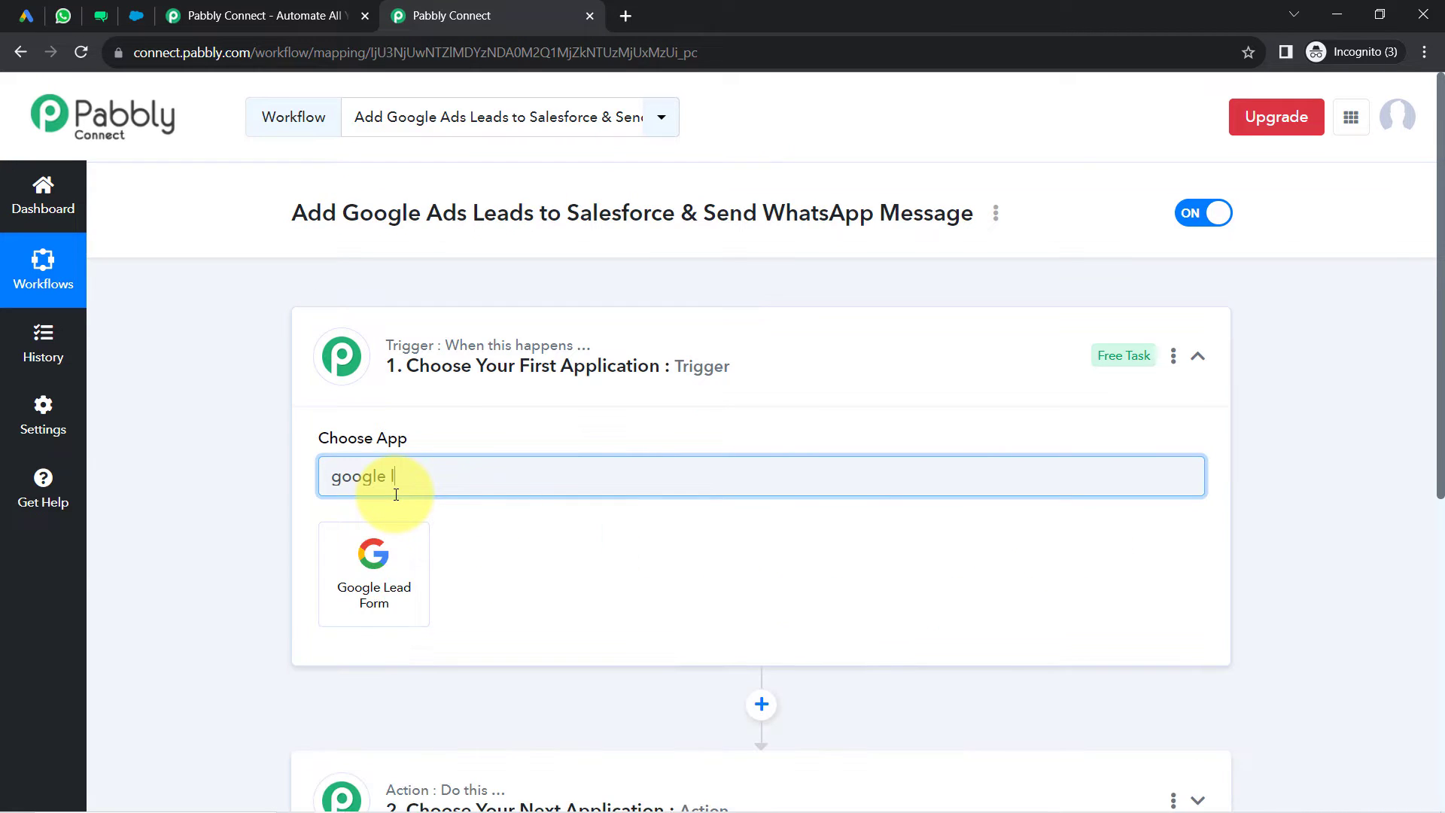
{"action": "left_click", "coordinate": [362, 535]}
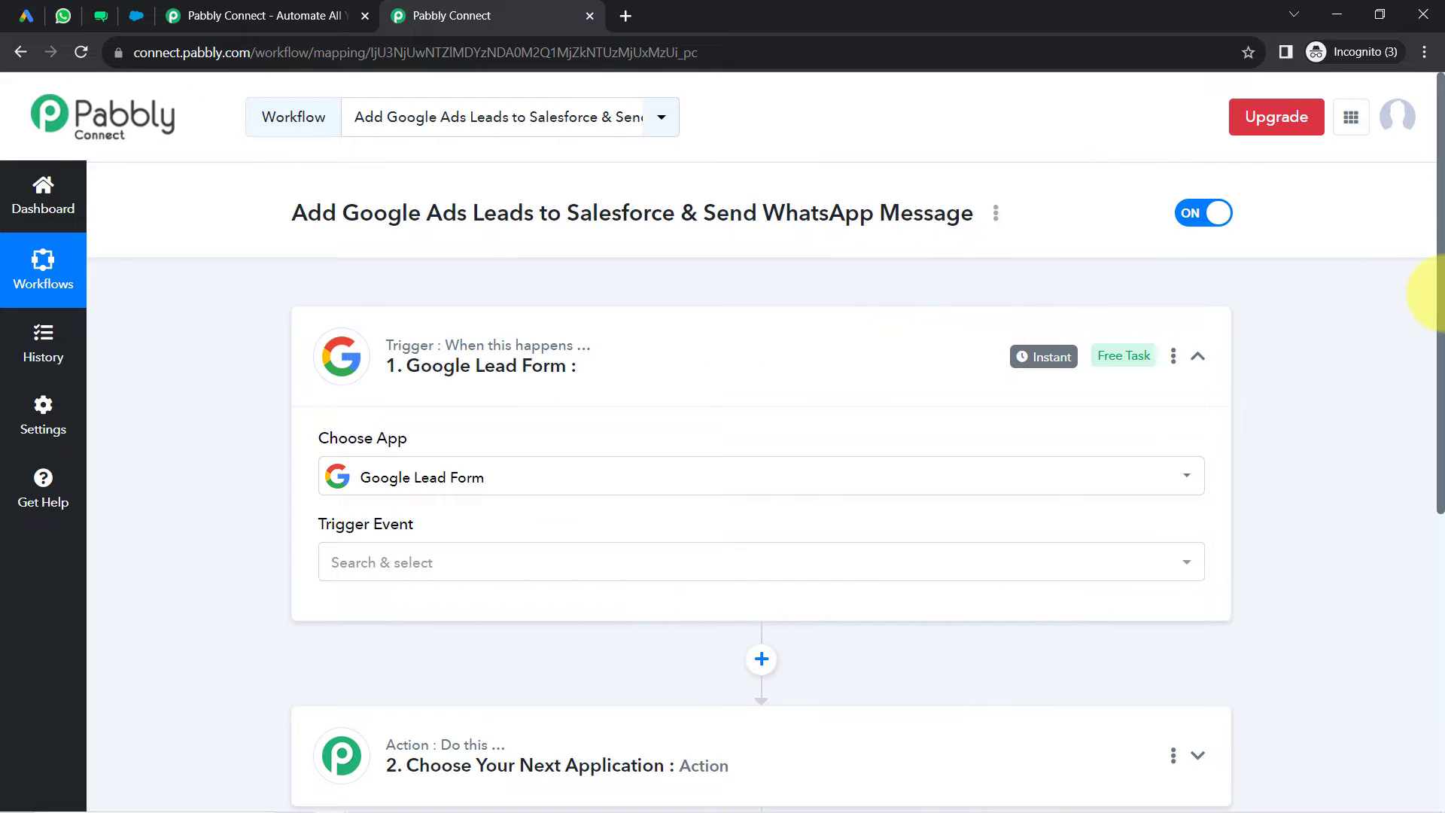
- Expand the workflow's action step and search its apps for "wati"
{"action": "scroll", "coordinate": [1430, 377], "scroll_direction": "down", "scroll_amount": 5}
{"action": "left_click", "coordinate": [567, 365]}
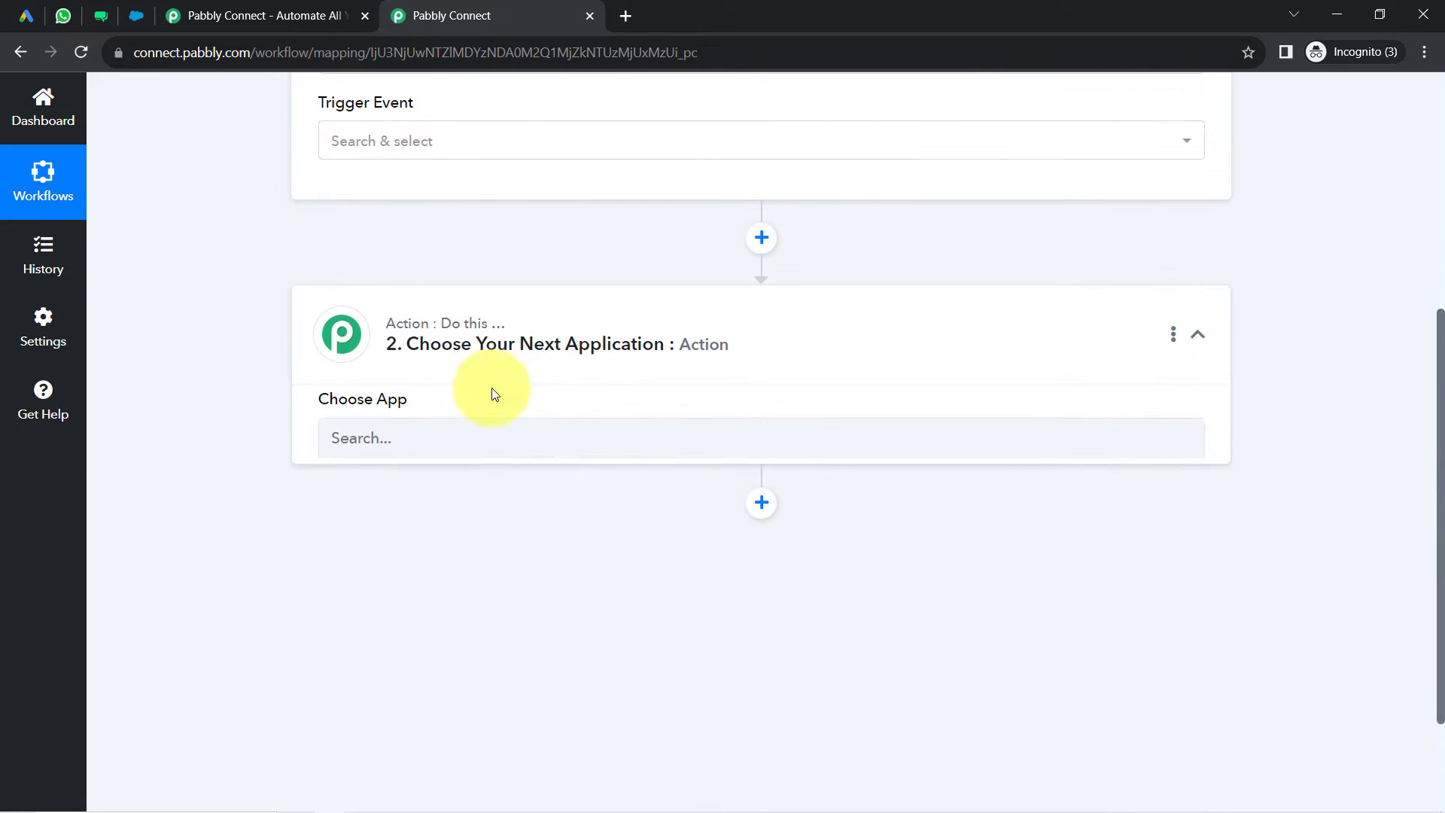
{"action": "left_click", "coordinate": [399, 466]}
{"action": "type", "text": "wati"}
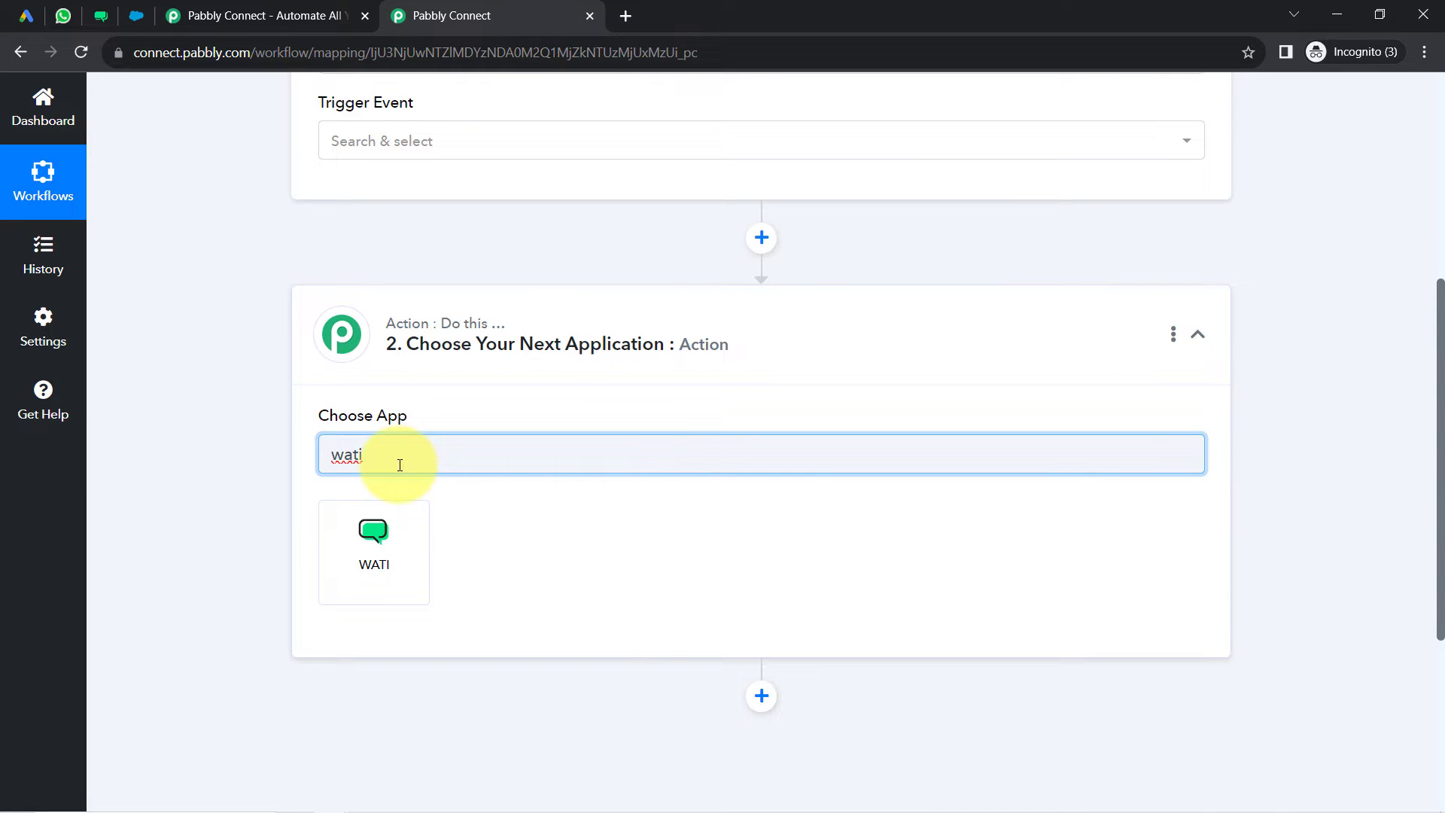
- Search the action step's apps for "what" instead to view the available WhatsApp integrations
{"action": "key", "text": "BackSpace"}
{"action": "key", "text": "BackSpace"}
{"action": "key", "text": "BackSpace"}
{"action": "key", "text": "BackSpace"}
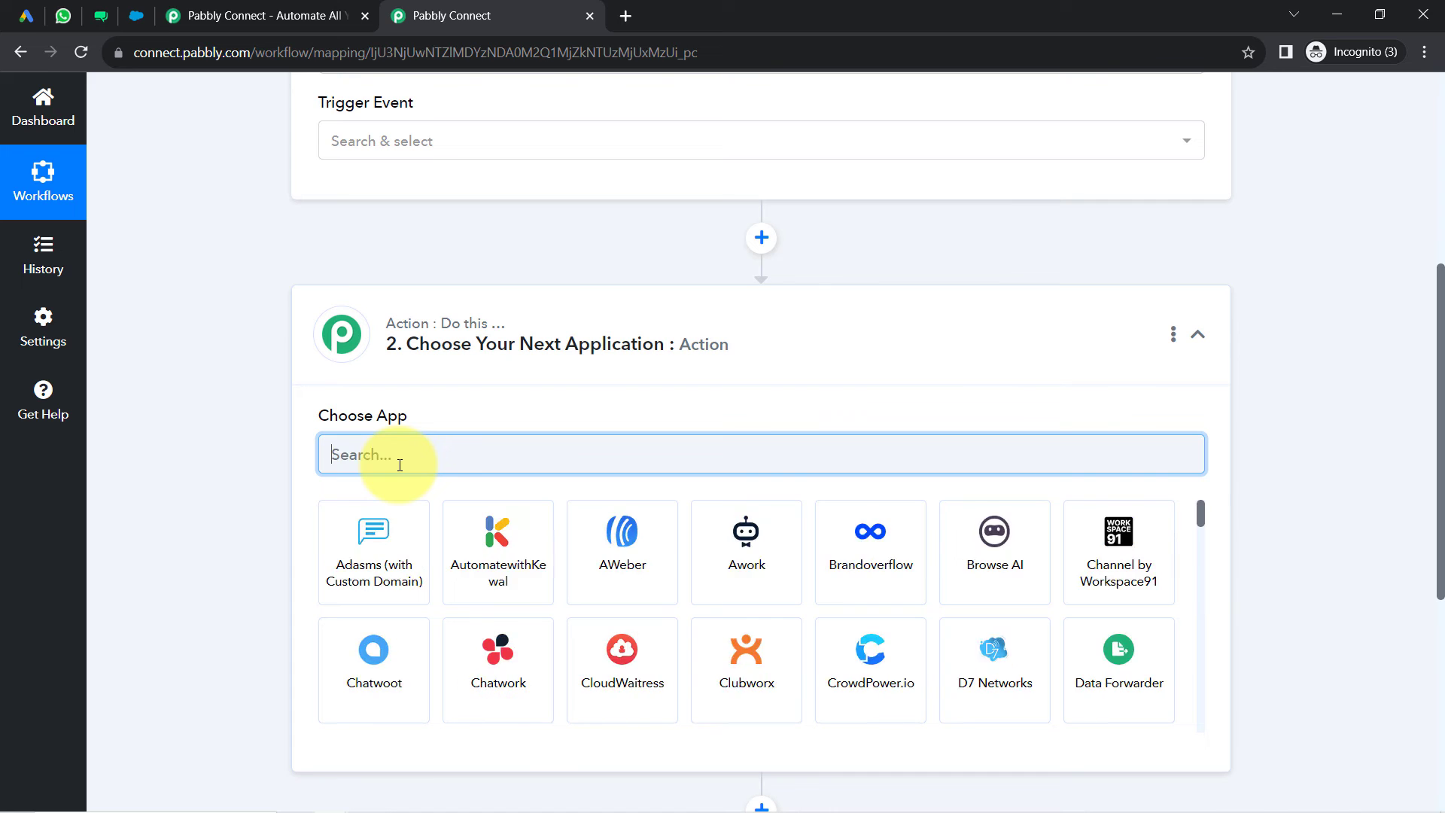
{"action": "type", "text": "what"}
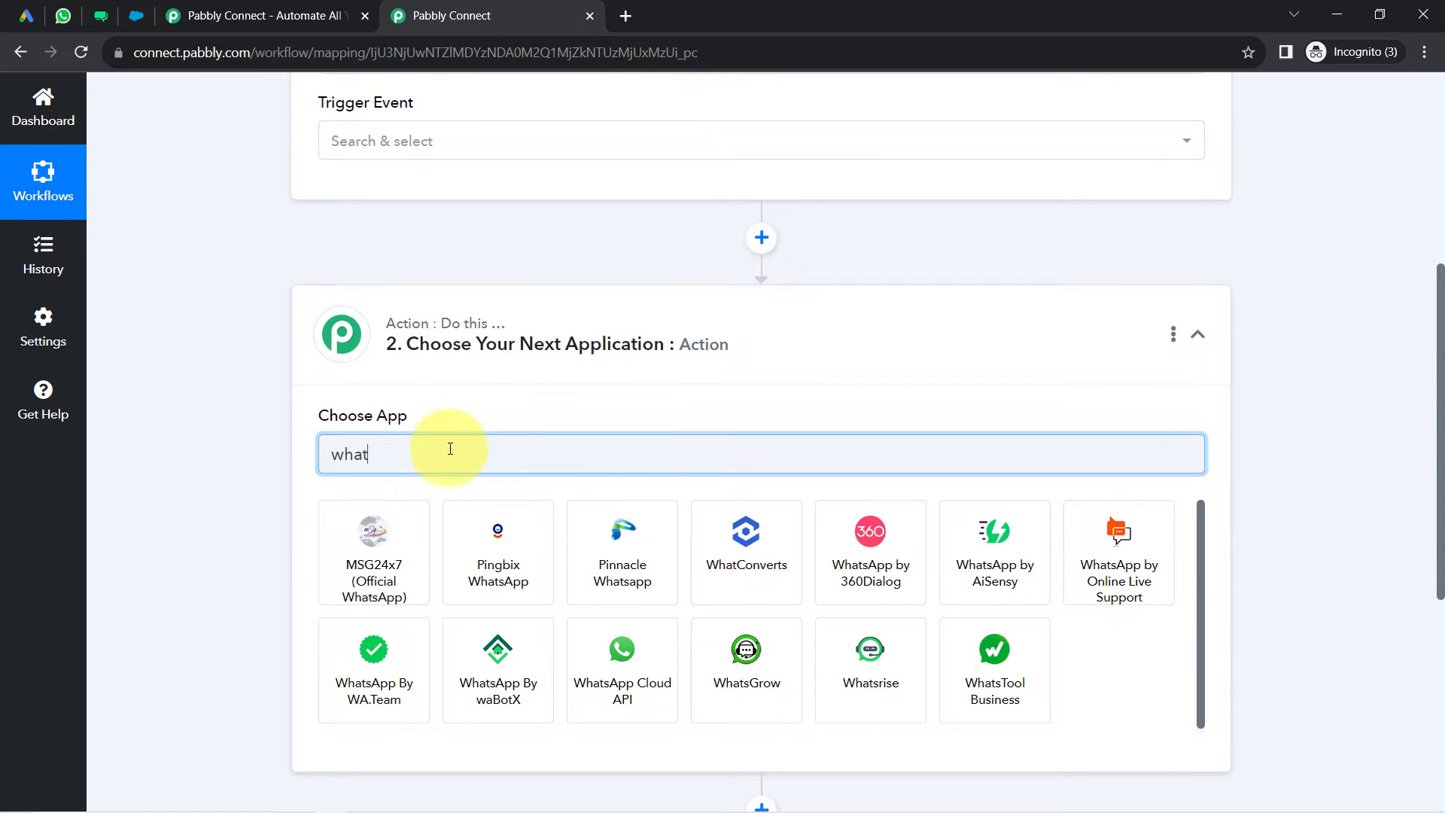
- Find WATI again and choose it as the app for the action step
{"action": "type", "text": "ati"}
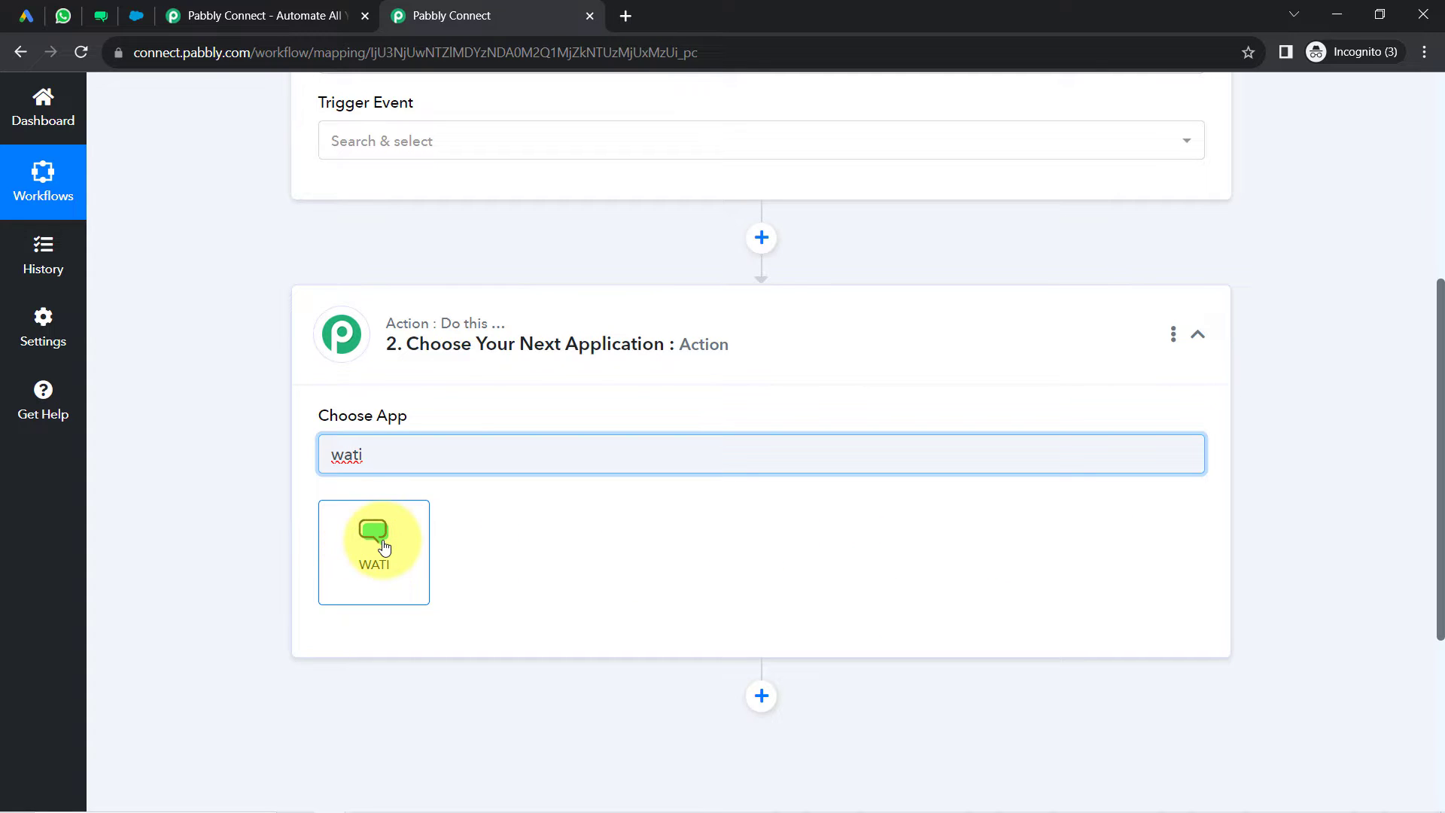
{"action": "left_click", "coordinate": [384, 547]}
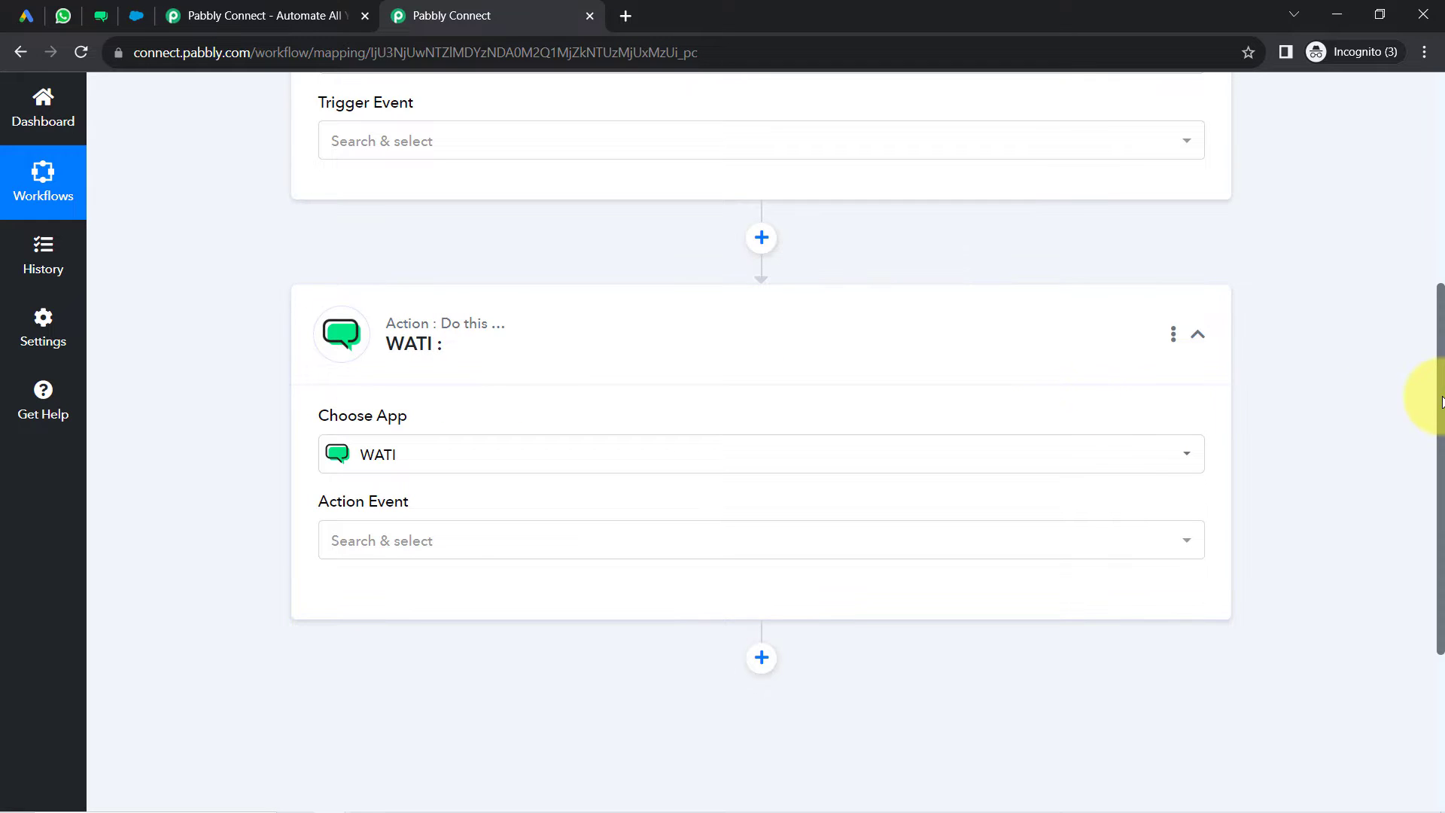
- Add another action step below the WATI step and search its apps for "salesfo"
{"action": "scroll", "coordinate": [1413, 290], "scroll_direction": "up", "scroll_amount": 2}
{"action": "scroll", "coordinate": [1412, 371], "scroll_direction": "down", "scroll_amount": 7}
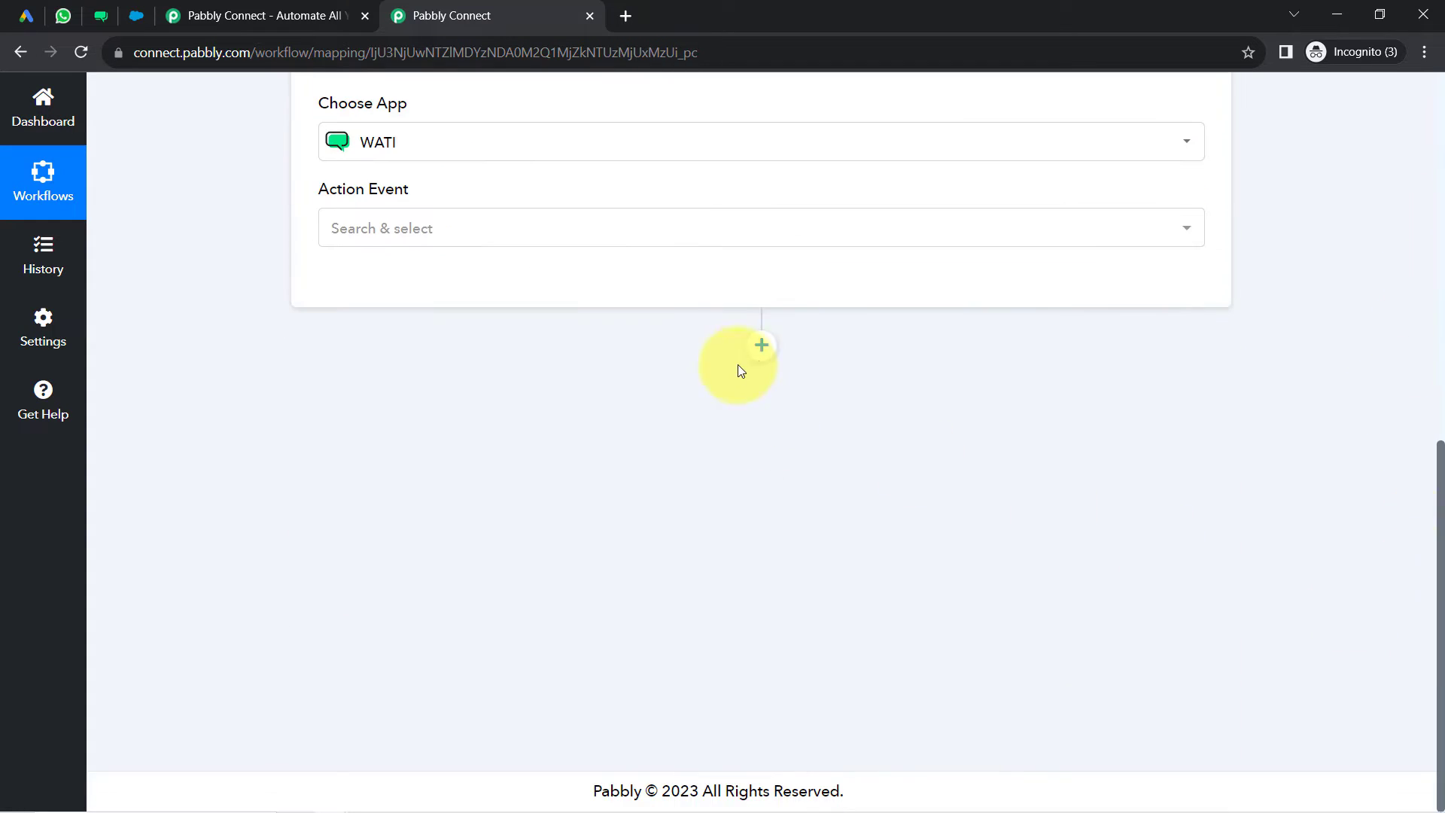
{"action": "left_click", "coordinate": [761, 345]}
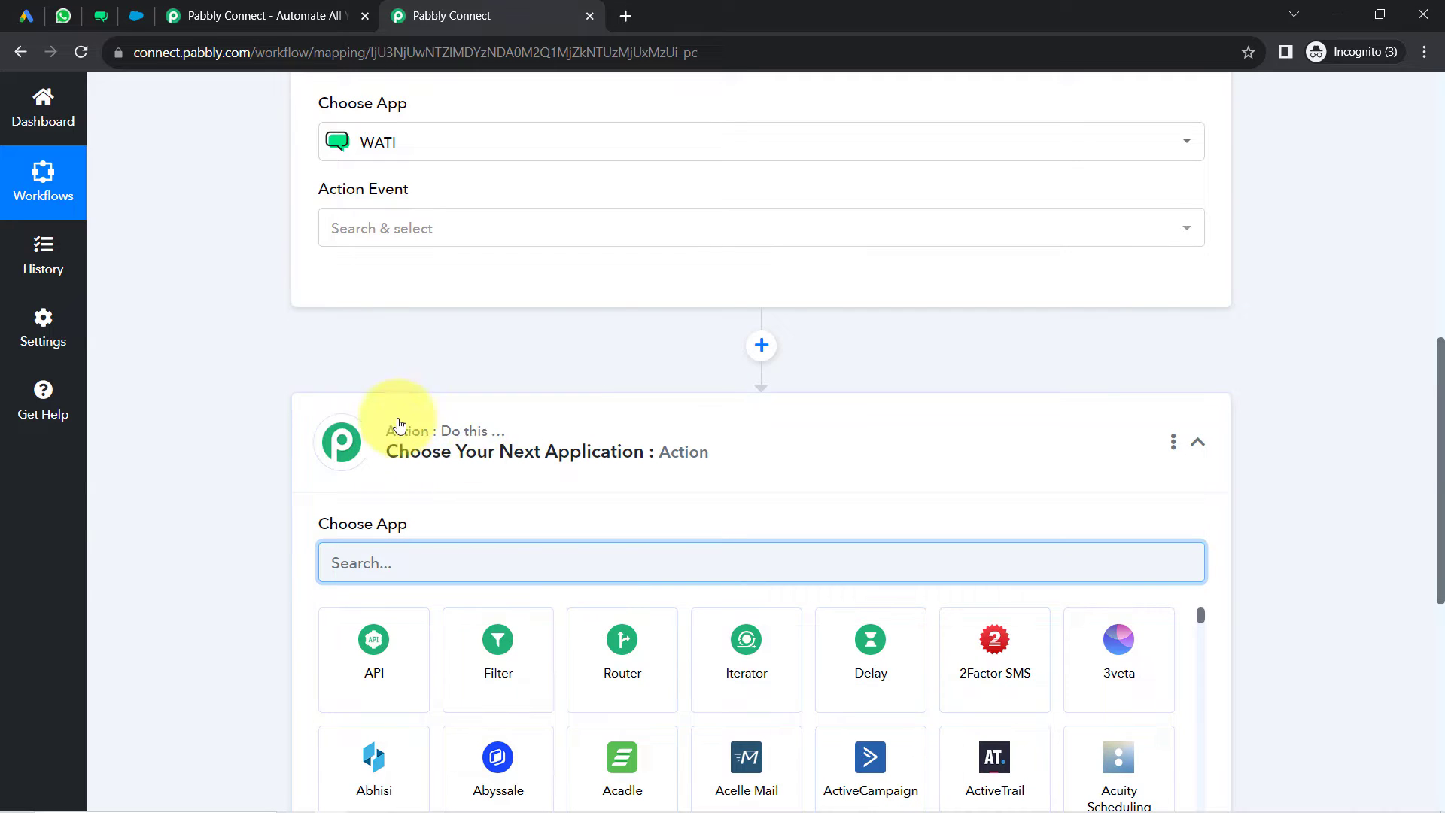
{"action": "type", "text": "sa"}
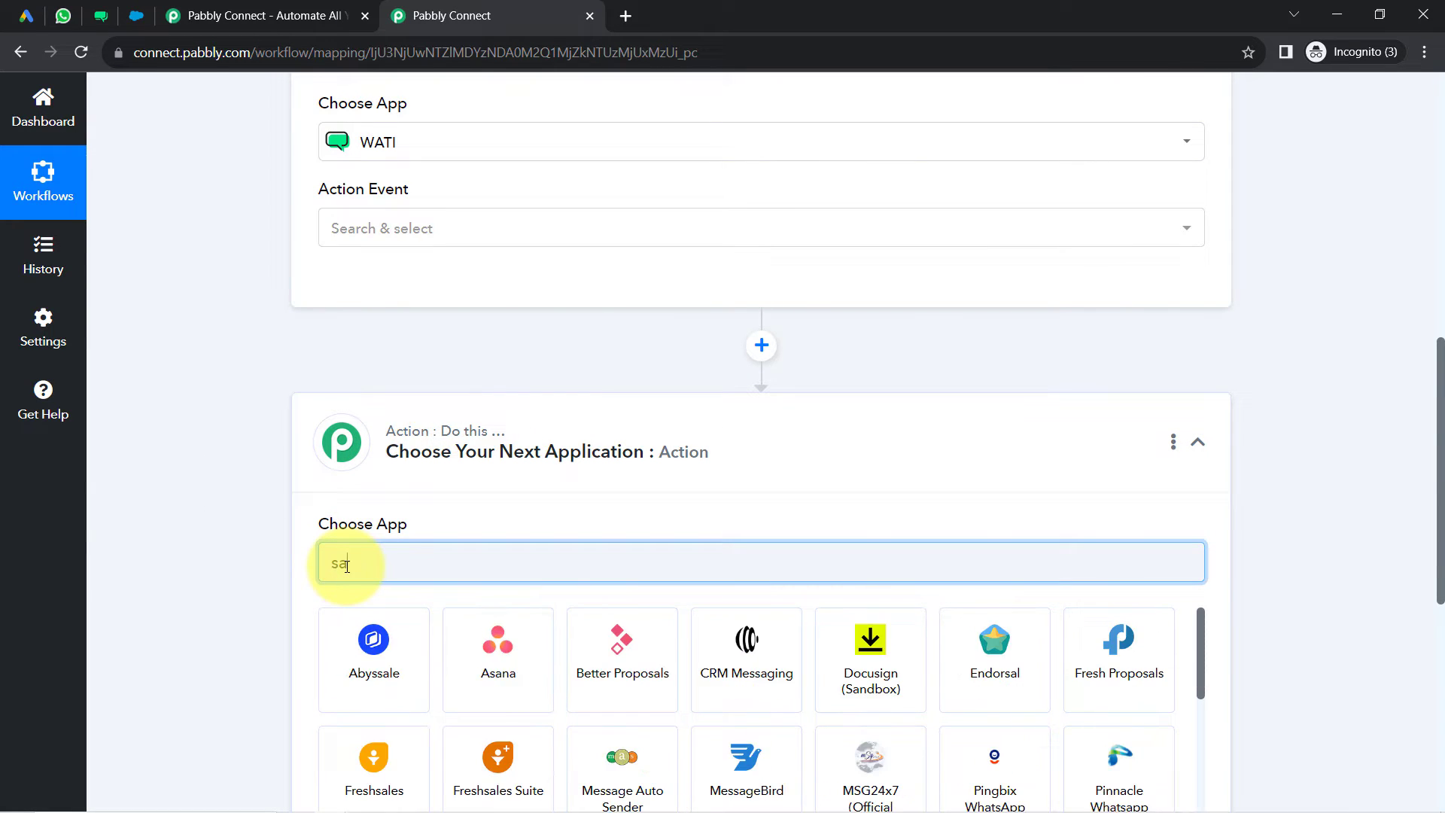
{"action": "type", "text": "lesfo"}
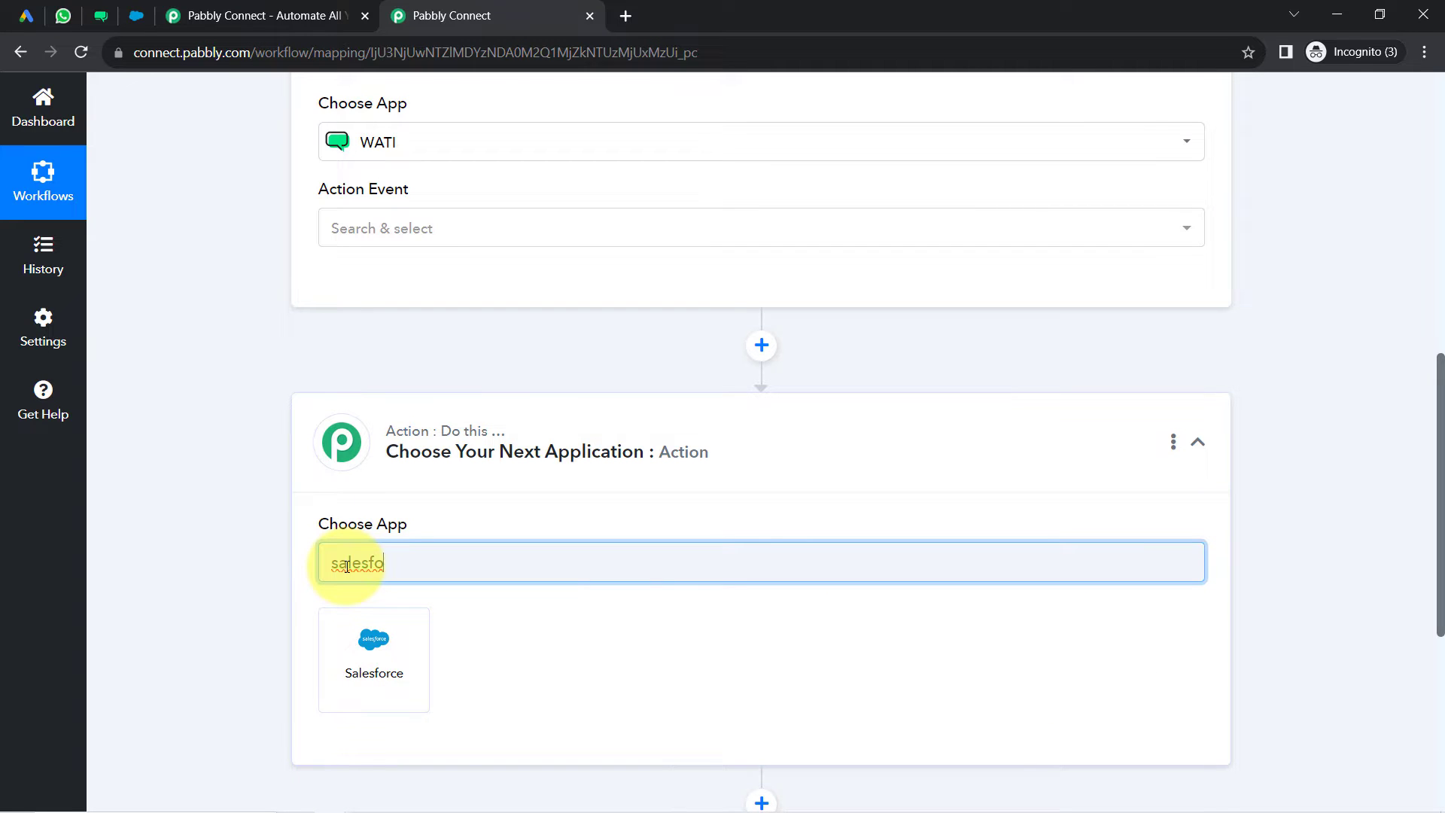
- Search the new action step's apps for "acti" and "zoho cr" instead to view alternative CRM integrations
{"action": "key", "text": "BackSpace"}
{"action": "key", "text": "BackSpace"}
{"action": "key", "text": "BackSpace"}
{"action": "key", "text": "BackSpace"}
{"action": "key", "text": "BackSpace"}
{"action": "key", "text": "BackSpace"}
{"action": "key", "text": "BackSpace"}
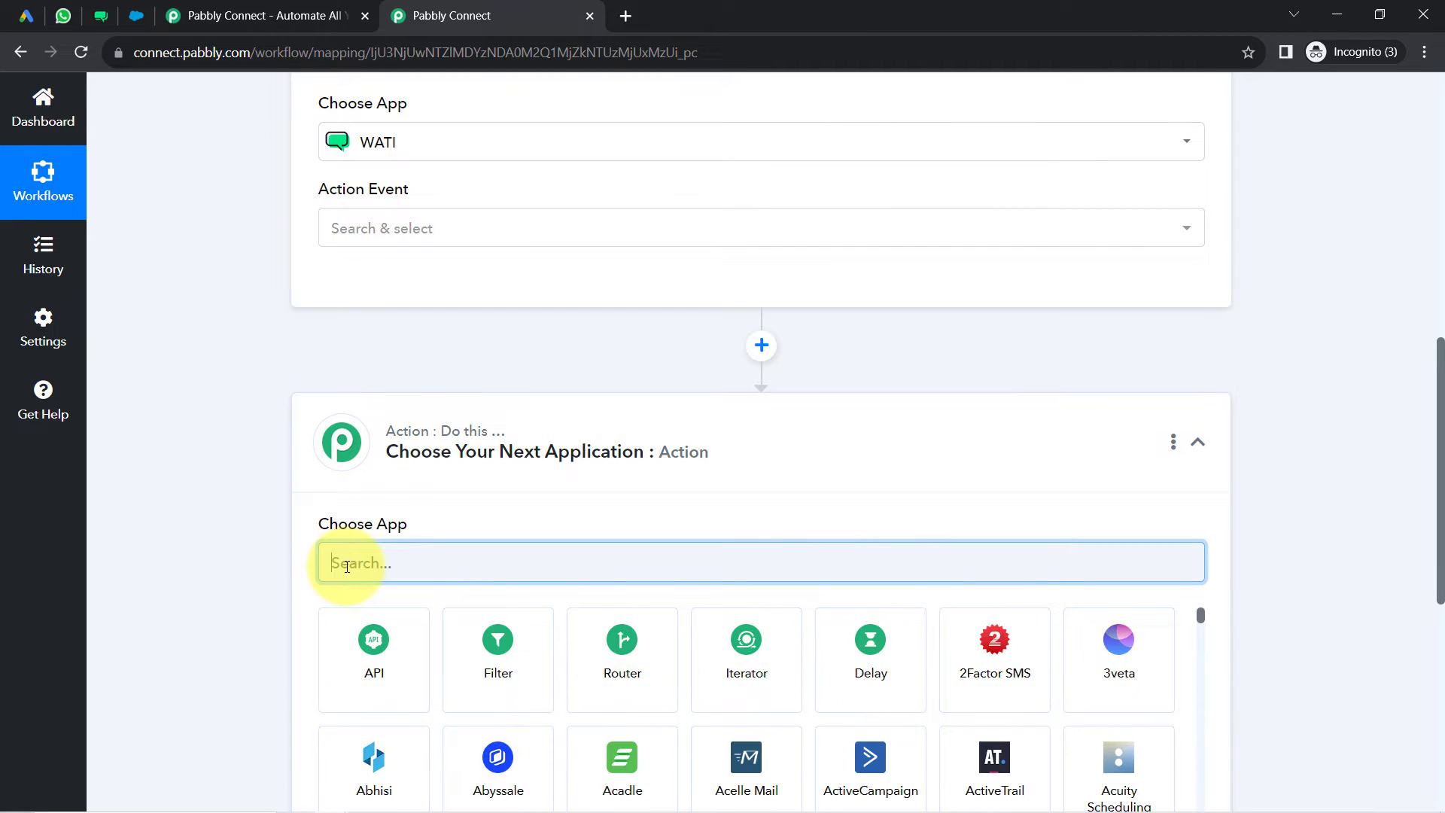
{"action": "type", "text": "acti"}
{"action": "key", "text": "BackSpace"}
{"action": "key", "text": "BackSpace"}
{"action": "key", "text": "BackSpace"}
{"action": "key", "text": "BackSpace"}
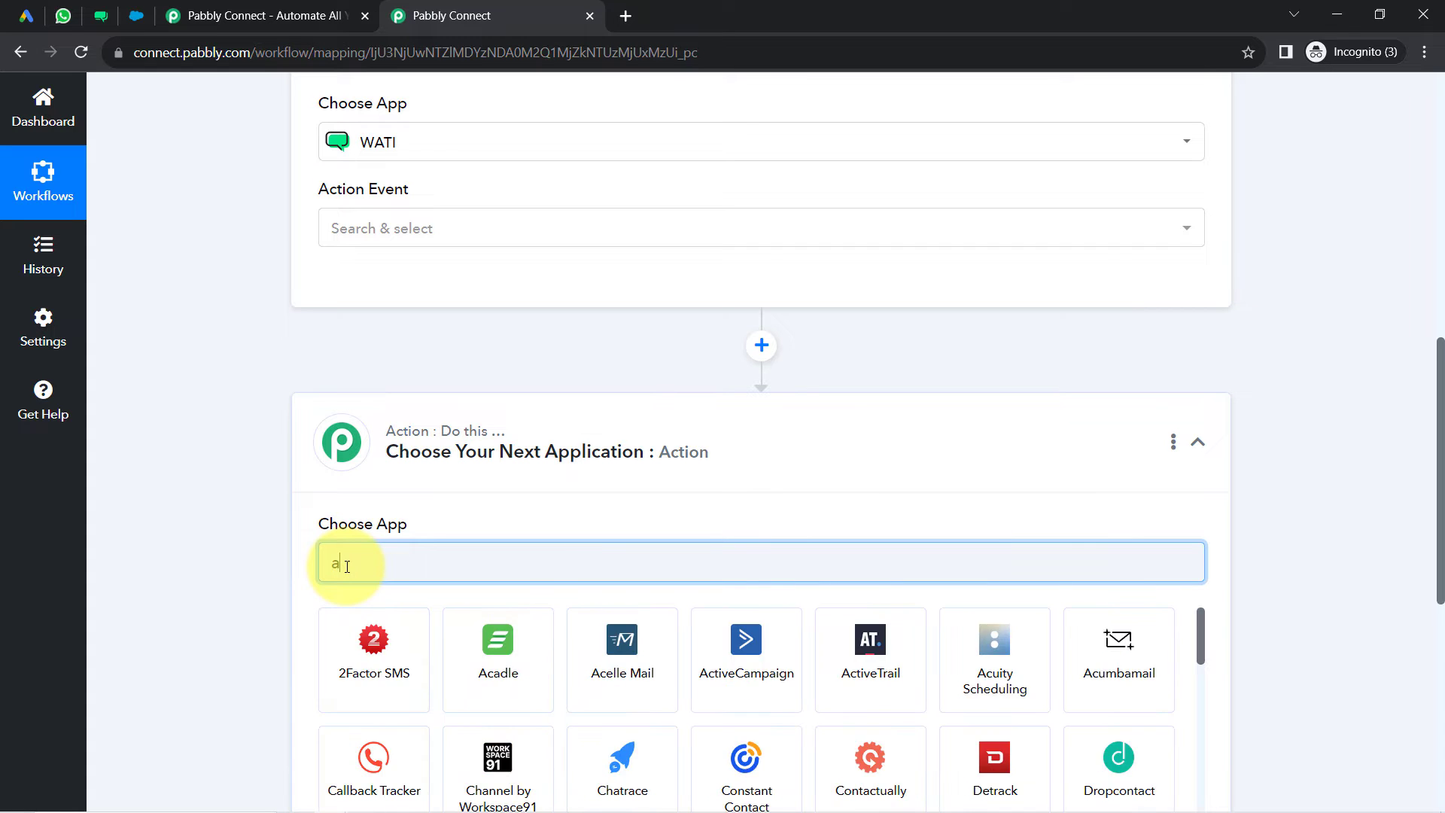
{"action": "type", "text": "zoho"}
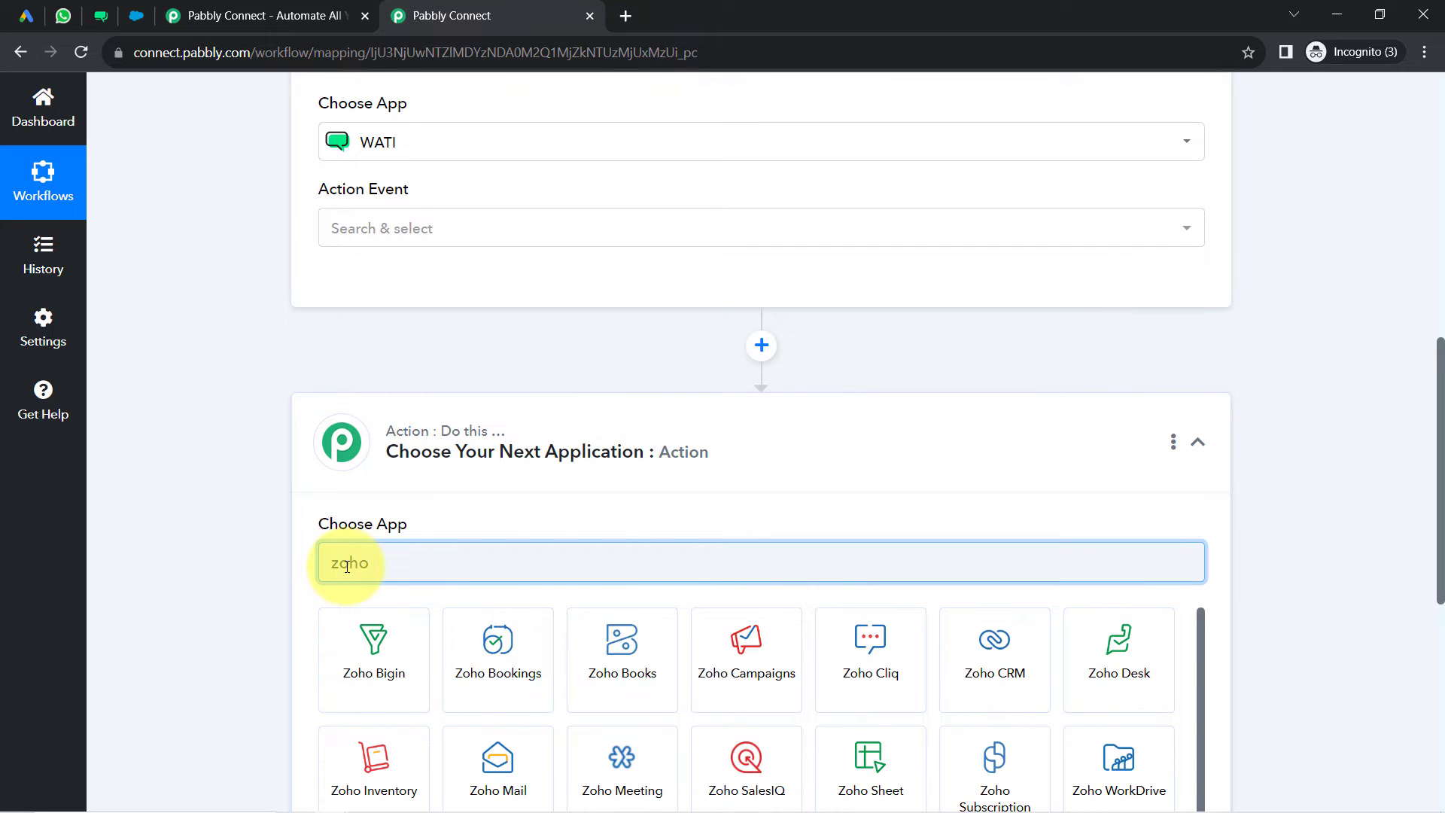
{"action": "type", "text": " cr"}
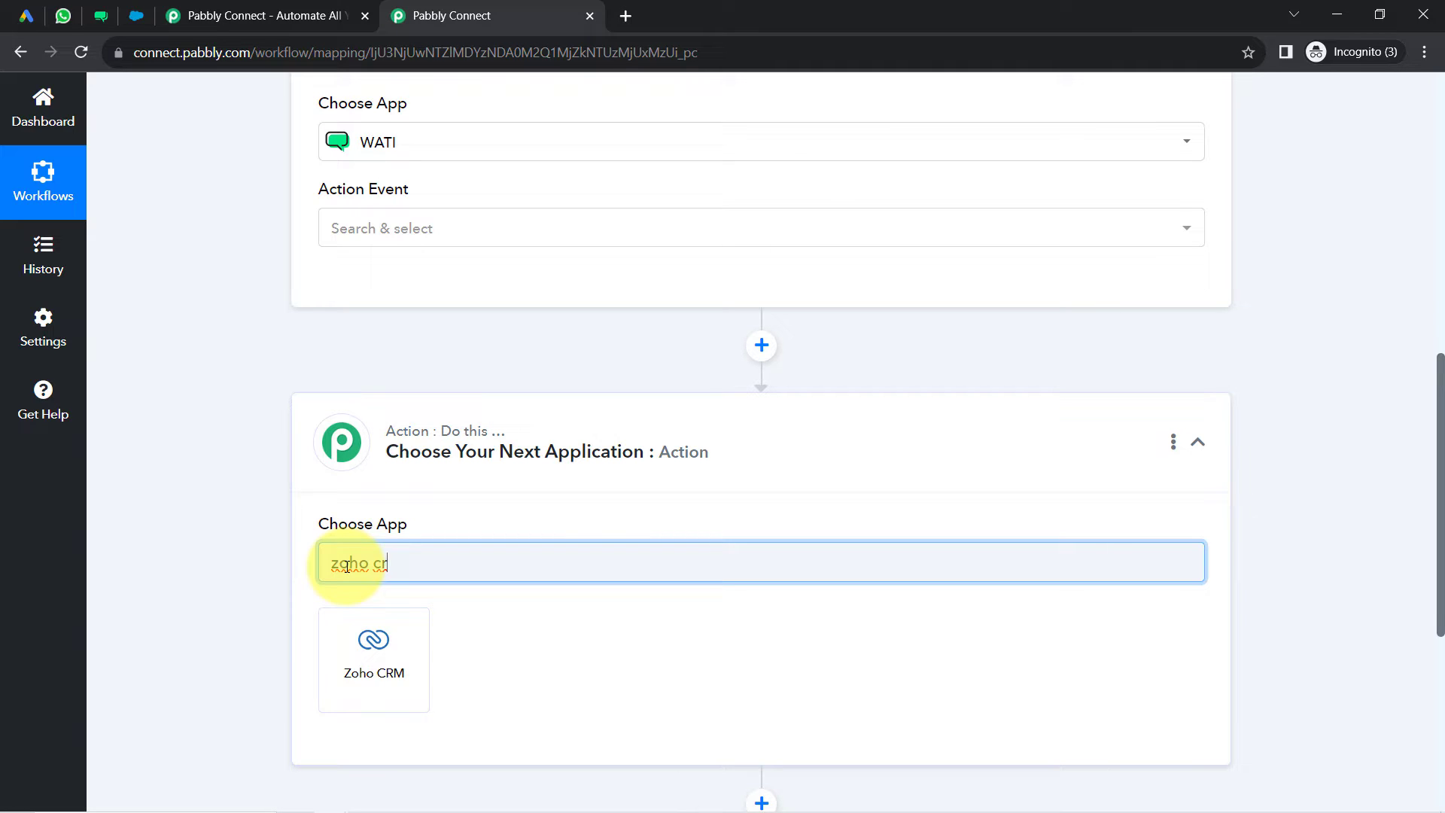
- Find Salesforce again and choose it as the app for the new action step
{"action": "key", "text": "BackSpace"}
{"action": "key", "text": "BackSpace"}
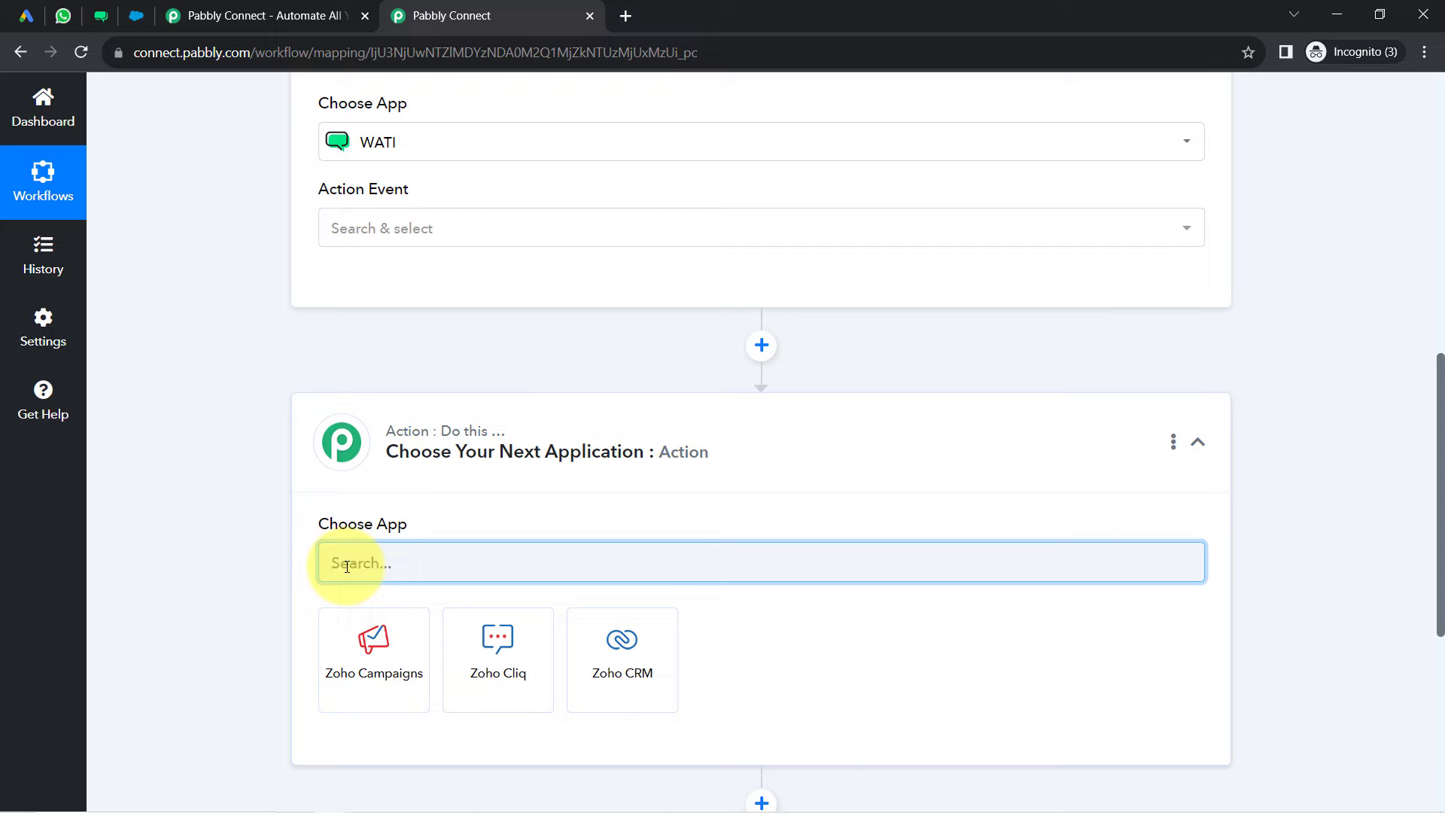
{"action": "type", "text": "salesf"}
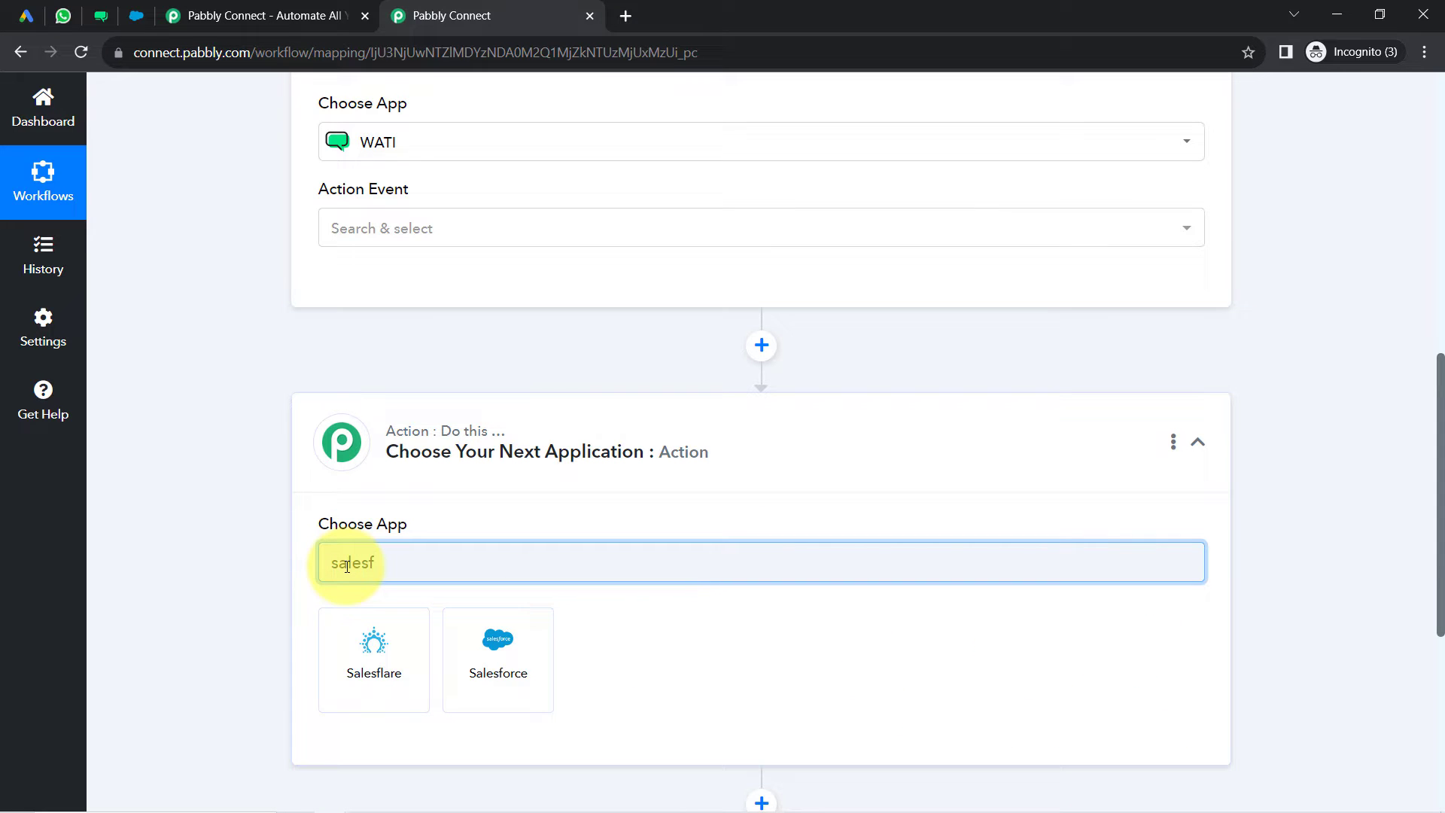
{"action": "left_click", "coordinate": [506, 660]}
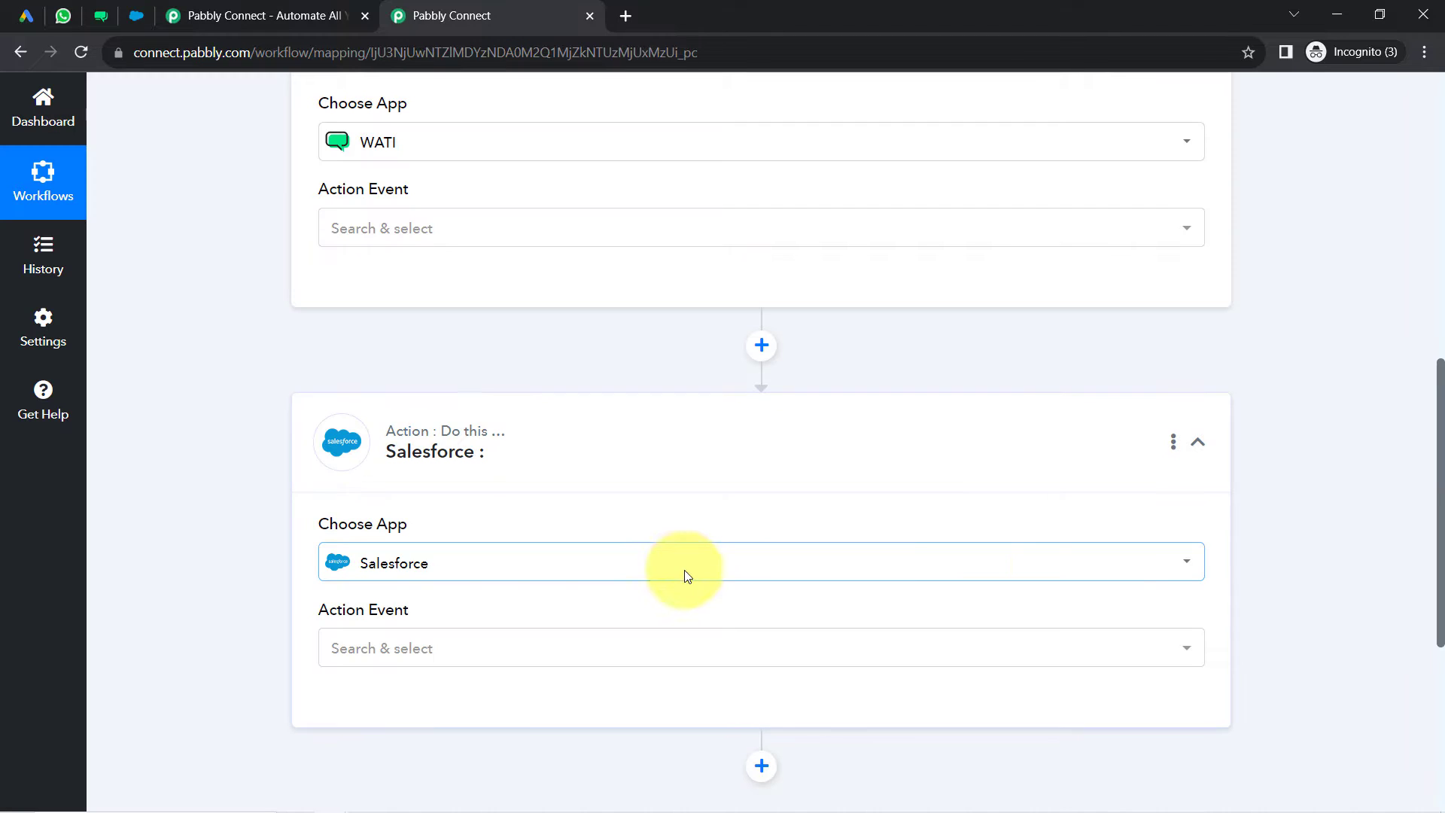
- Collapse the Google Lead Form trigger and the WATI and Salesforce action steps
{"action": "left_click_drag", "start_coordinate": [1441, 587], "coordinate": [1413, 258]}
{"action": "left_click", "coordinate": [451, 356]}
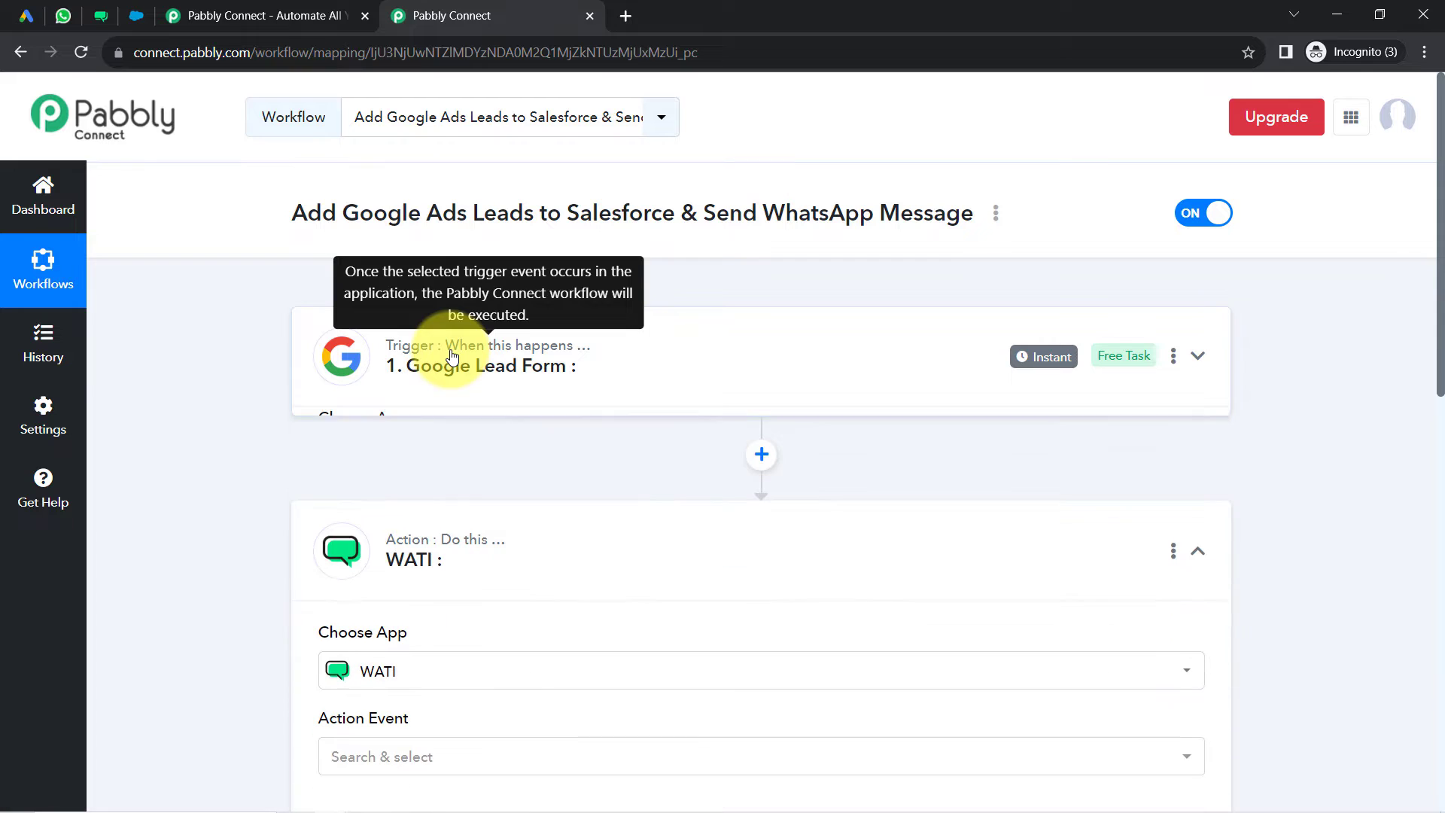
{"action": "left_click", "coordinate": [383, 536]}
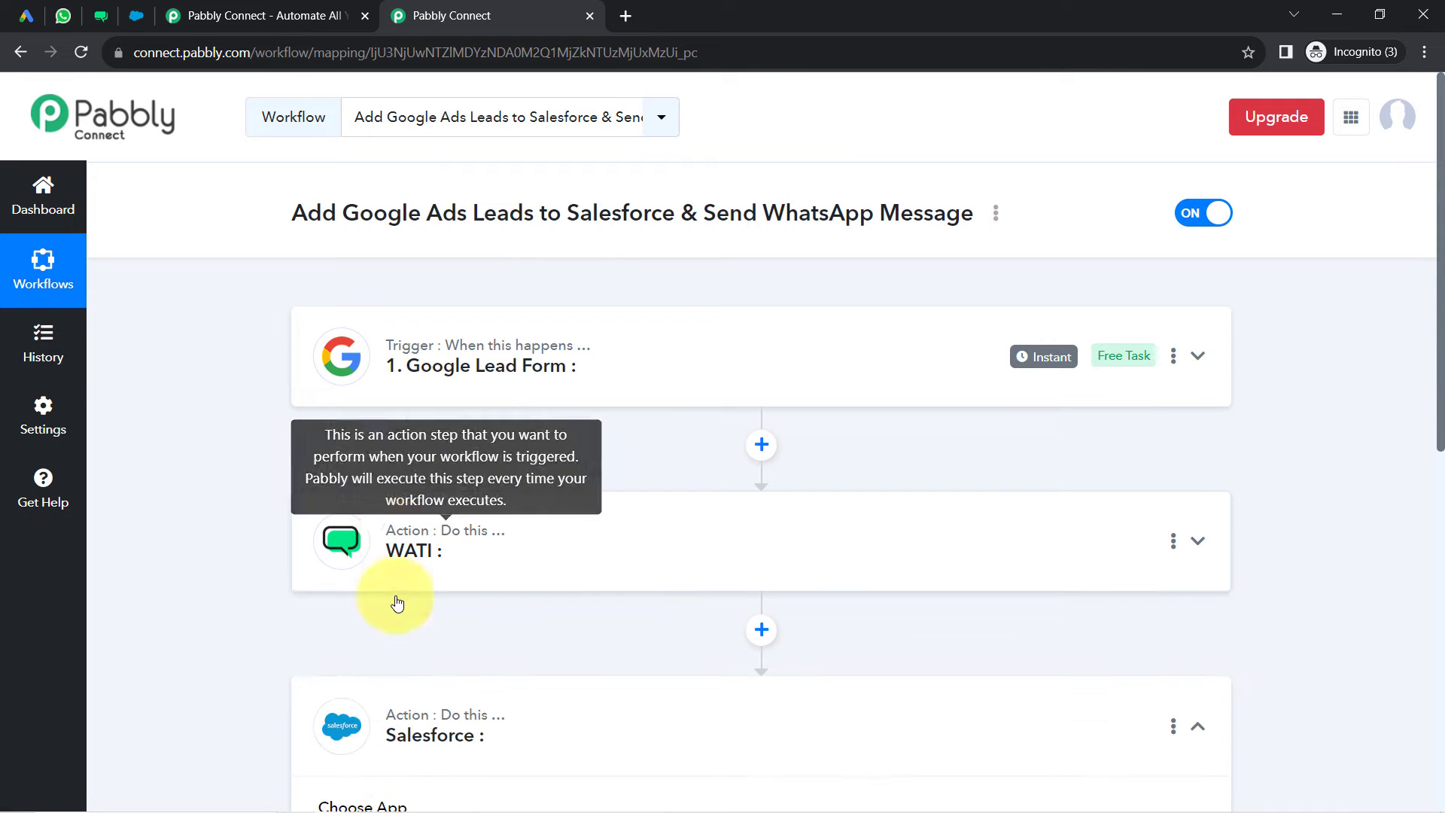
{"action": "left_click", "coordinate": [374, 762]}
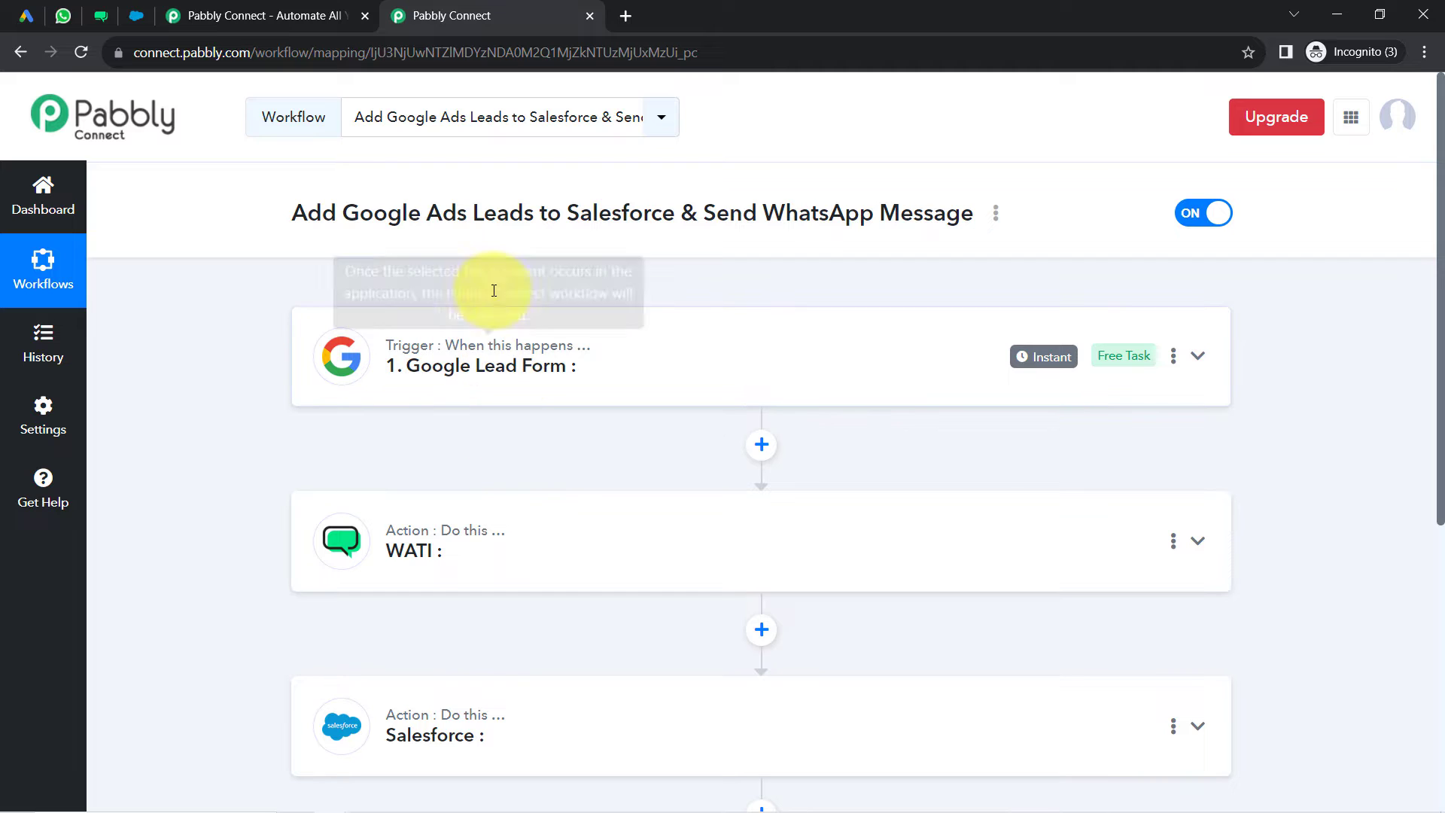
- Expand the Google Lead Form trigger step and set its trigger event to New Lead
{"action": "left_click", "coordinate": [548, 364]}
{"action": "left_click", "coordinate": [381, 570]}
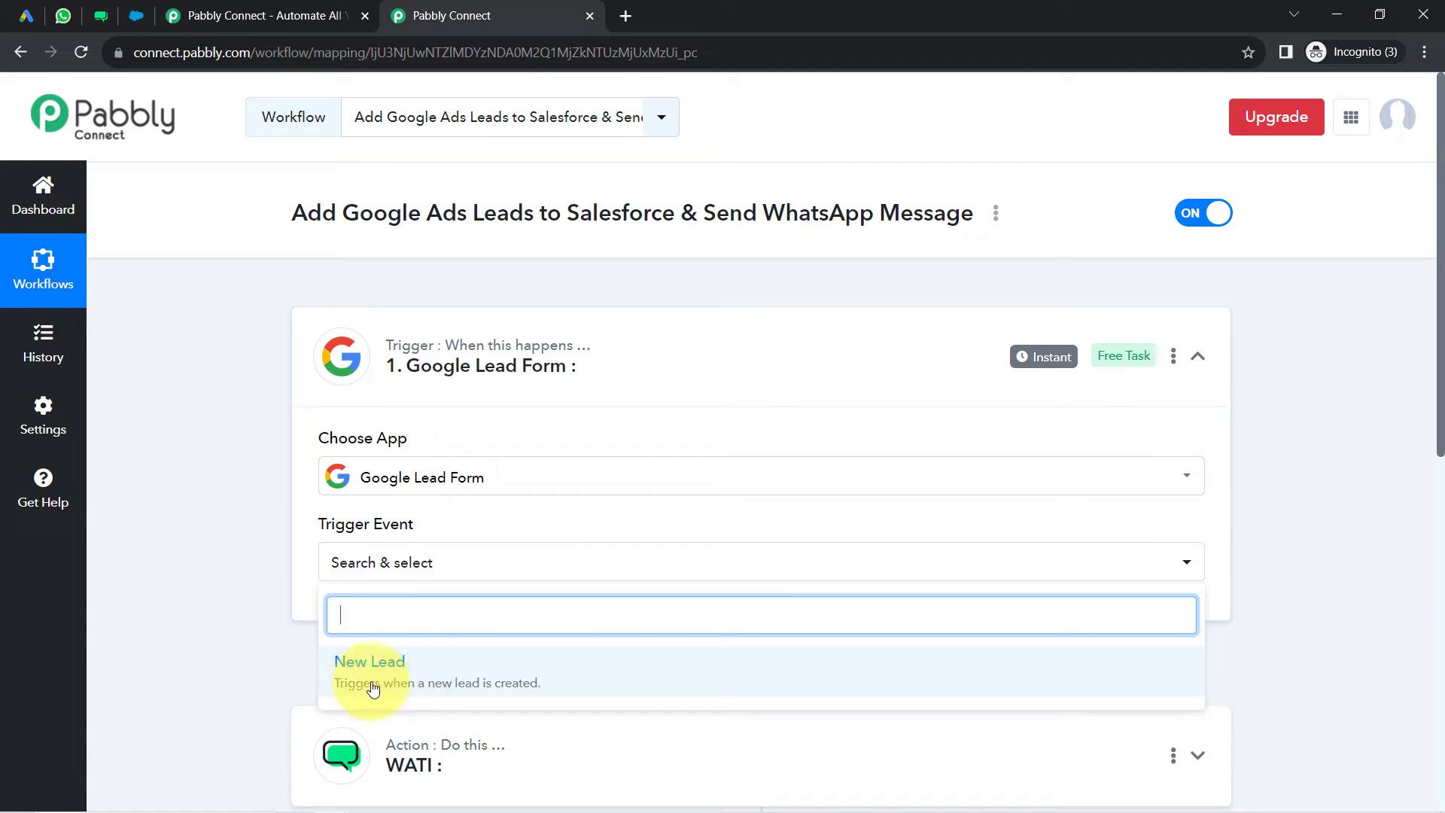
{"action": "left_click", "coordinate": [433, 678]}
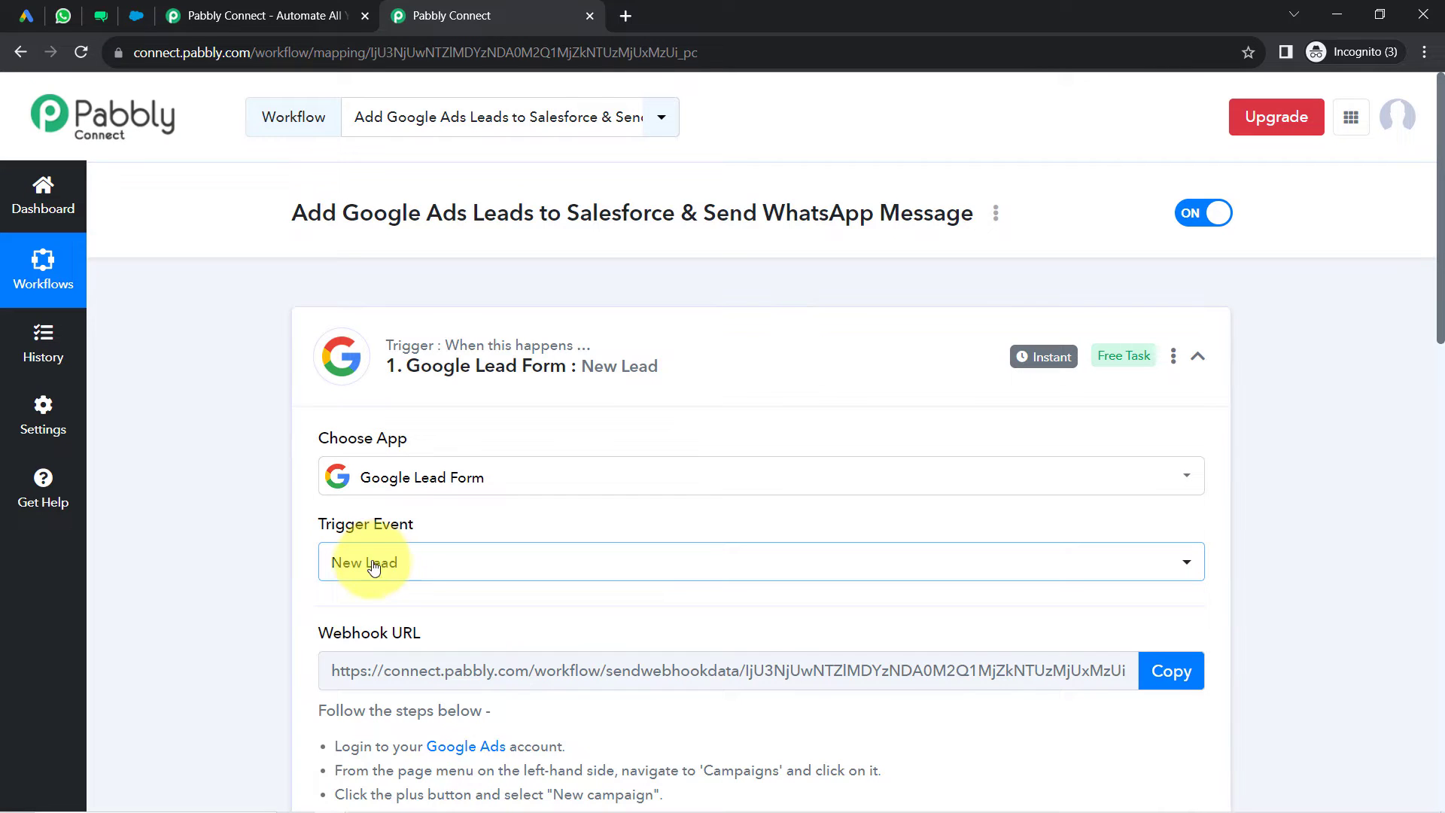
- Review the webhook setup instructions and copy the Google Lead Form trigger's webhook URL
{"action": "left_click_drag", "start_coordinate": [342, 633], "coordinate": [421, 633]}
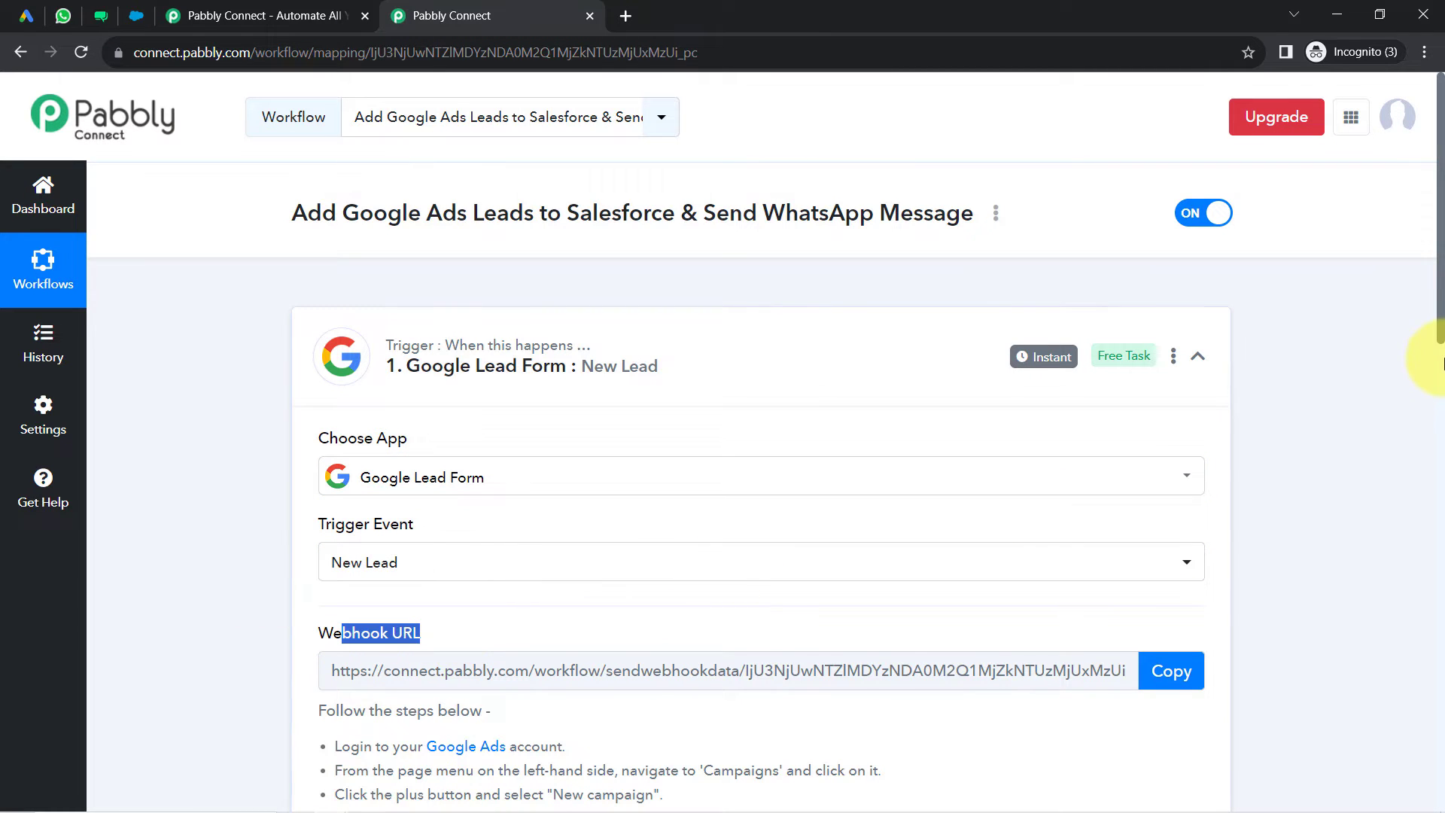
{"action": "left_click_drag", "start_coordinate": [1434, 323], "coordinate": [1436, 452]}
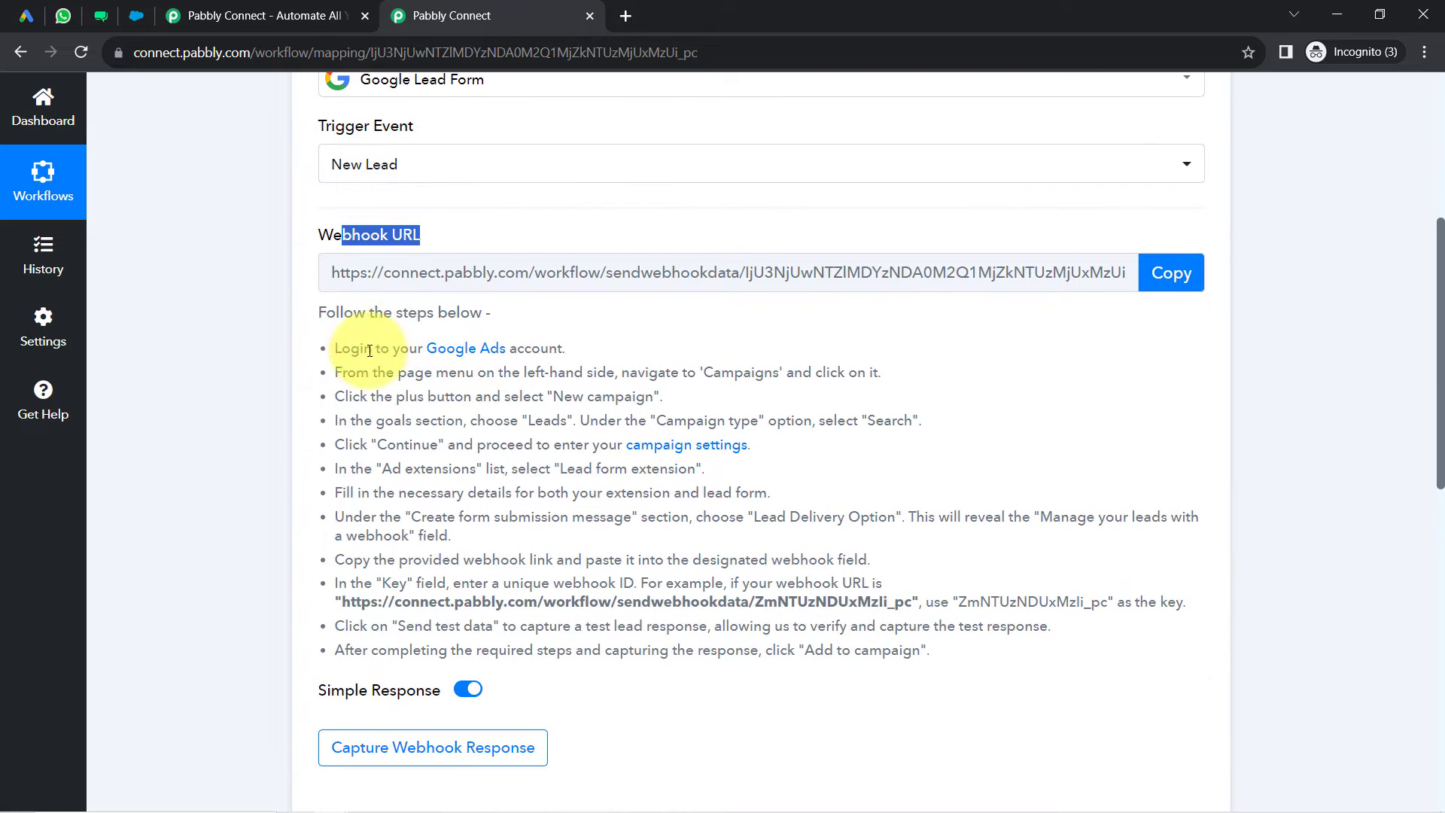
{"action": "left_click_drag", "start_coordinate": [363, 347], "coordinate": [652, 670]}
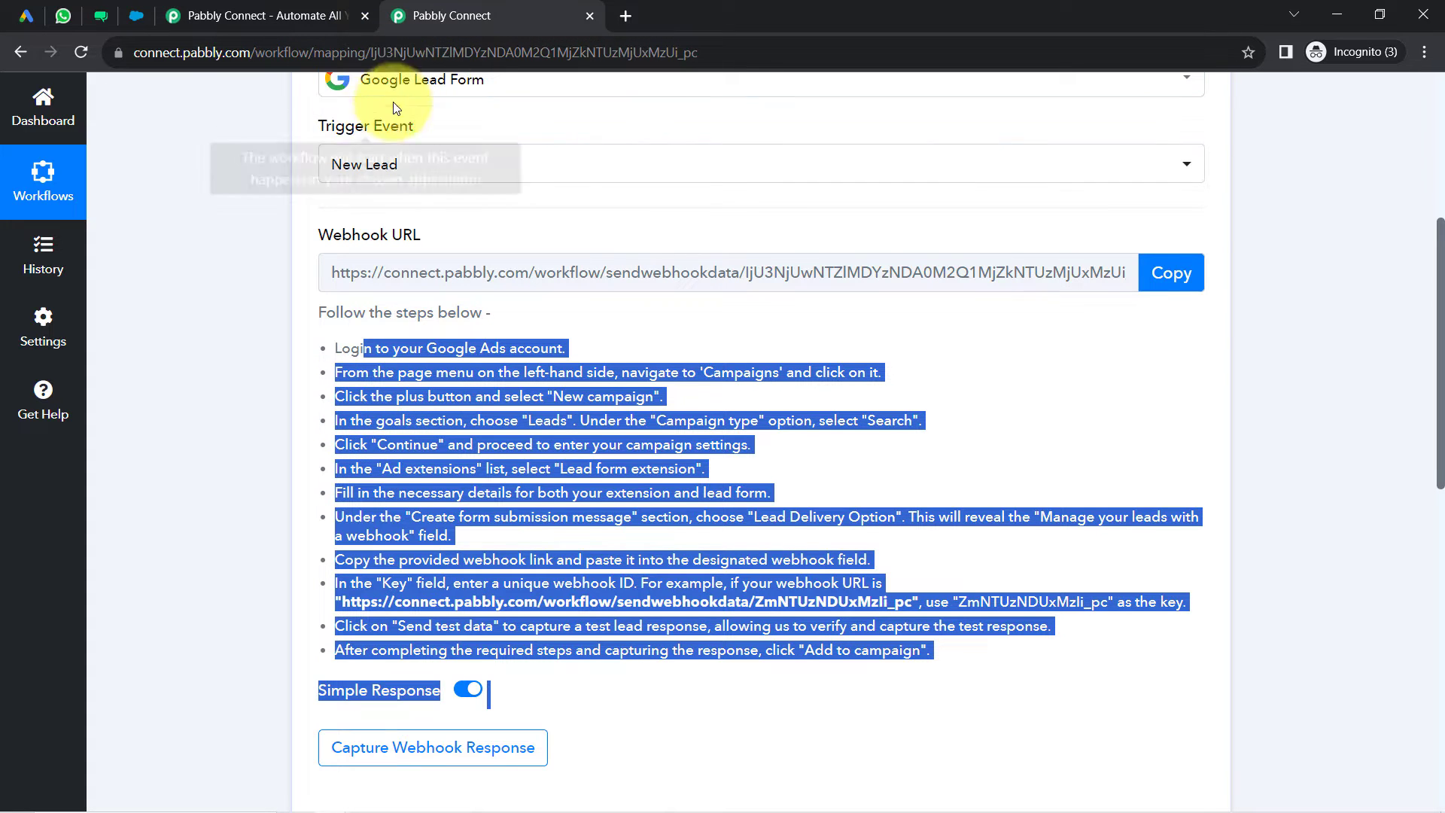
{"action": "left_click", "coordinate": [314, 356]}
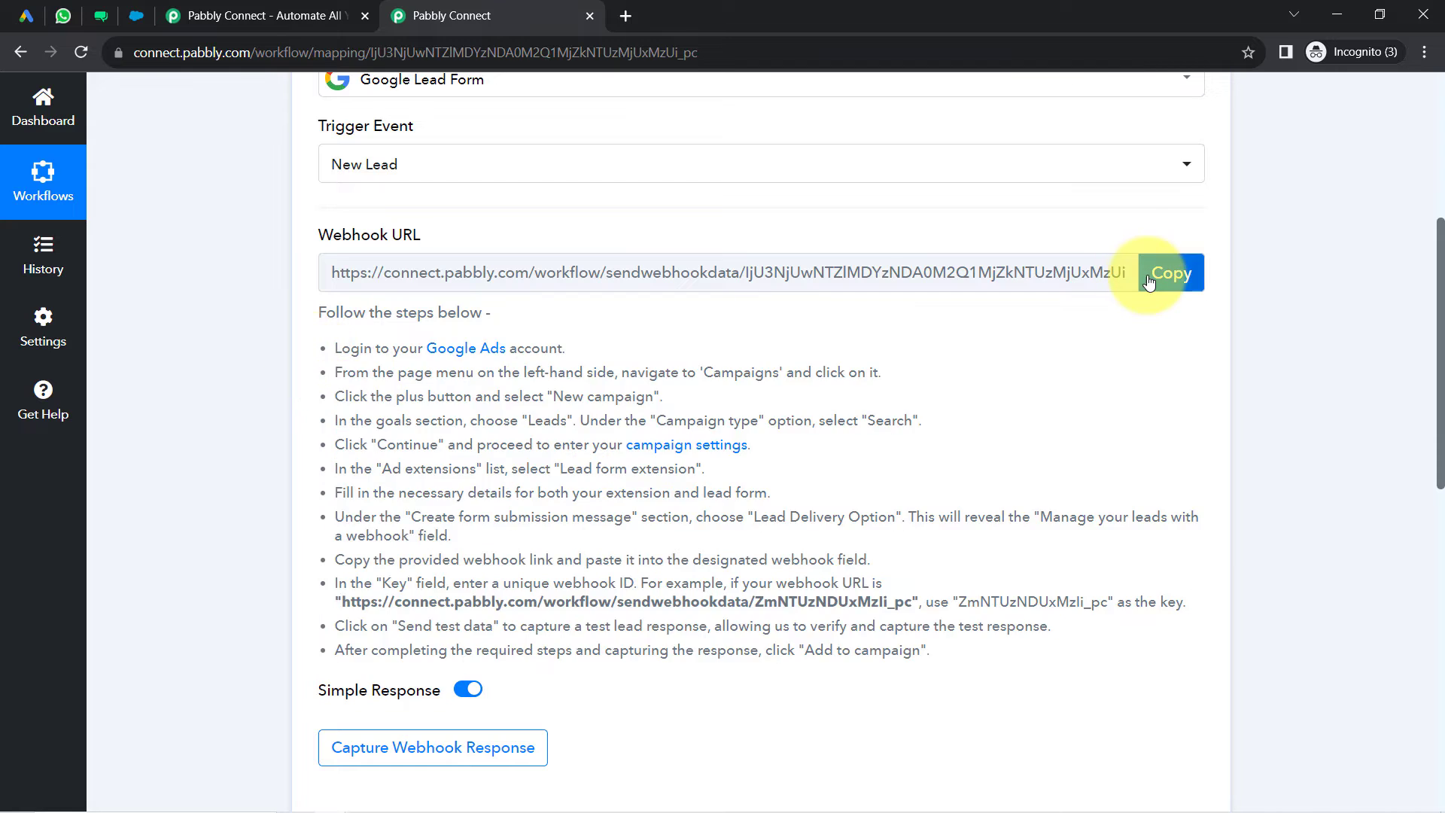
{"action": "left_click", "coordinate": [1171, 273]}
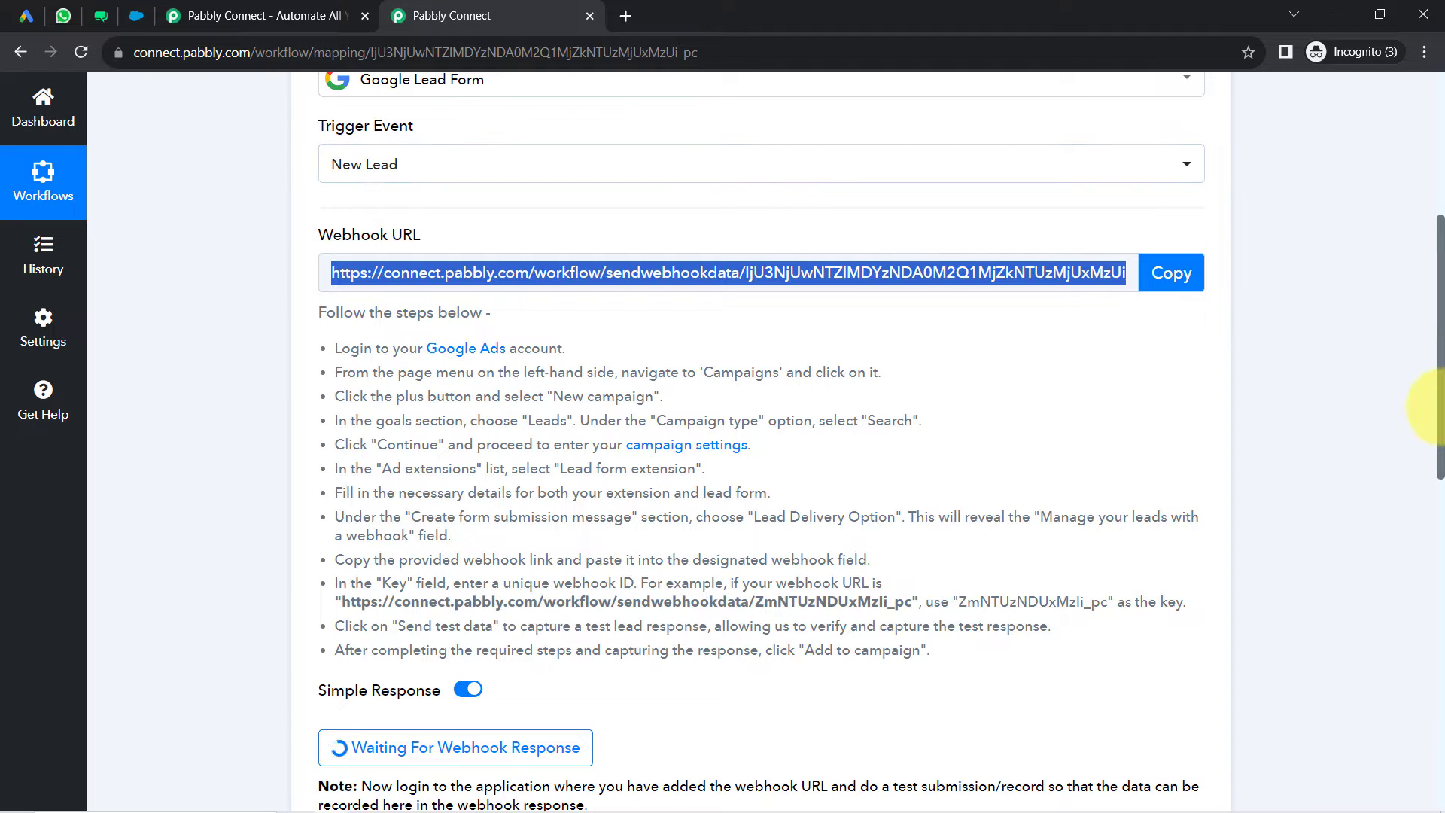
- Read the note under the webhook response capture about making a test submission
{"action": "left_click_drag", "start_coordinate": [1437, 406], "coordinate": [1432, 499]}
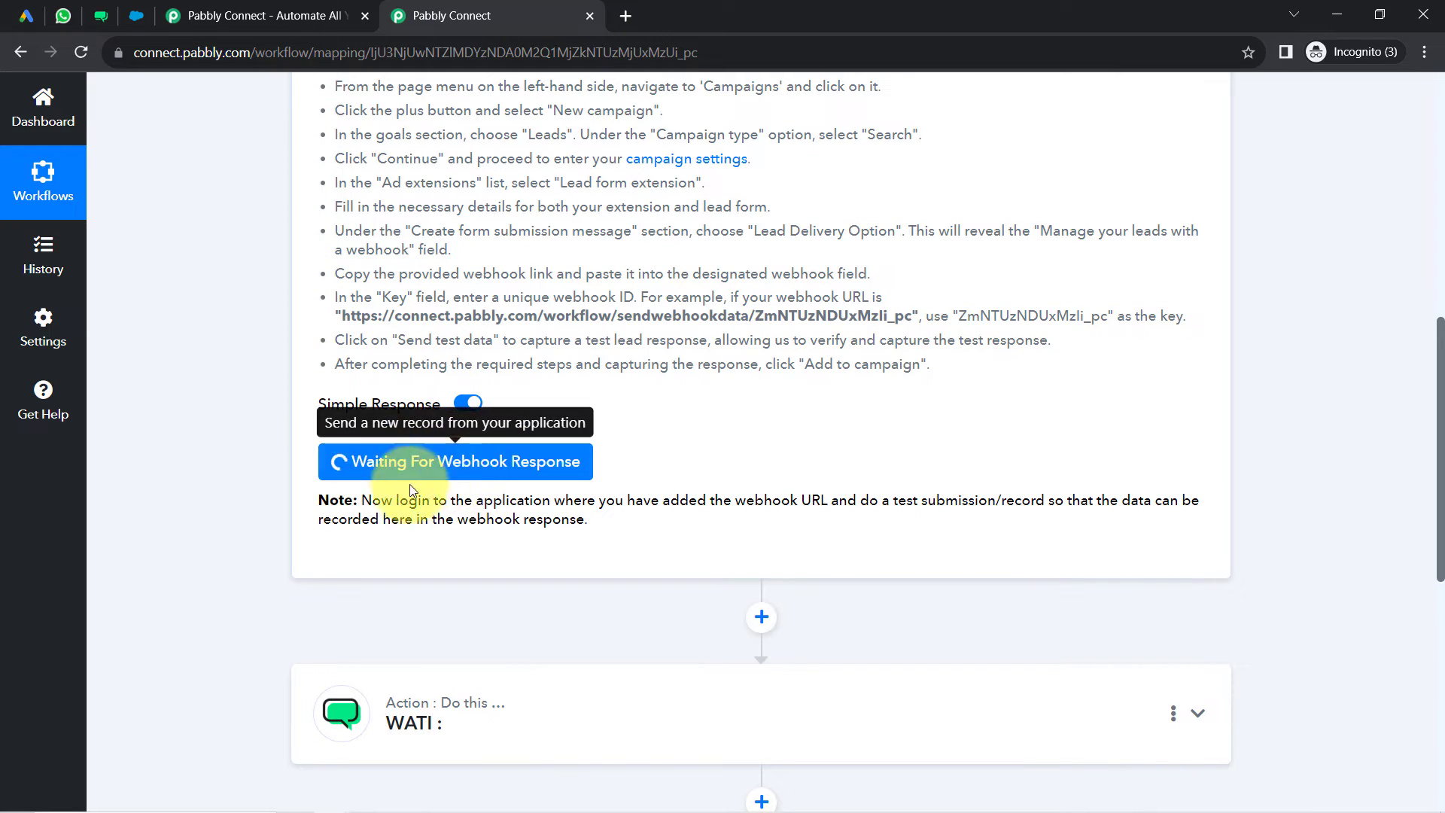
{"action": "left_click_drag", "start_coordinate": [409, 501], "coordinate": [1033, 493]}
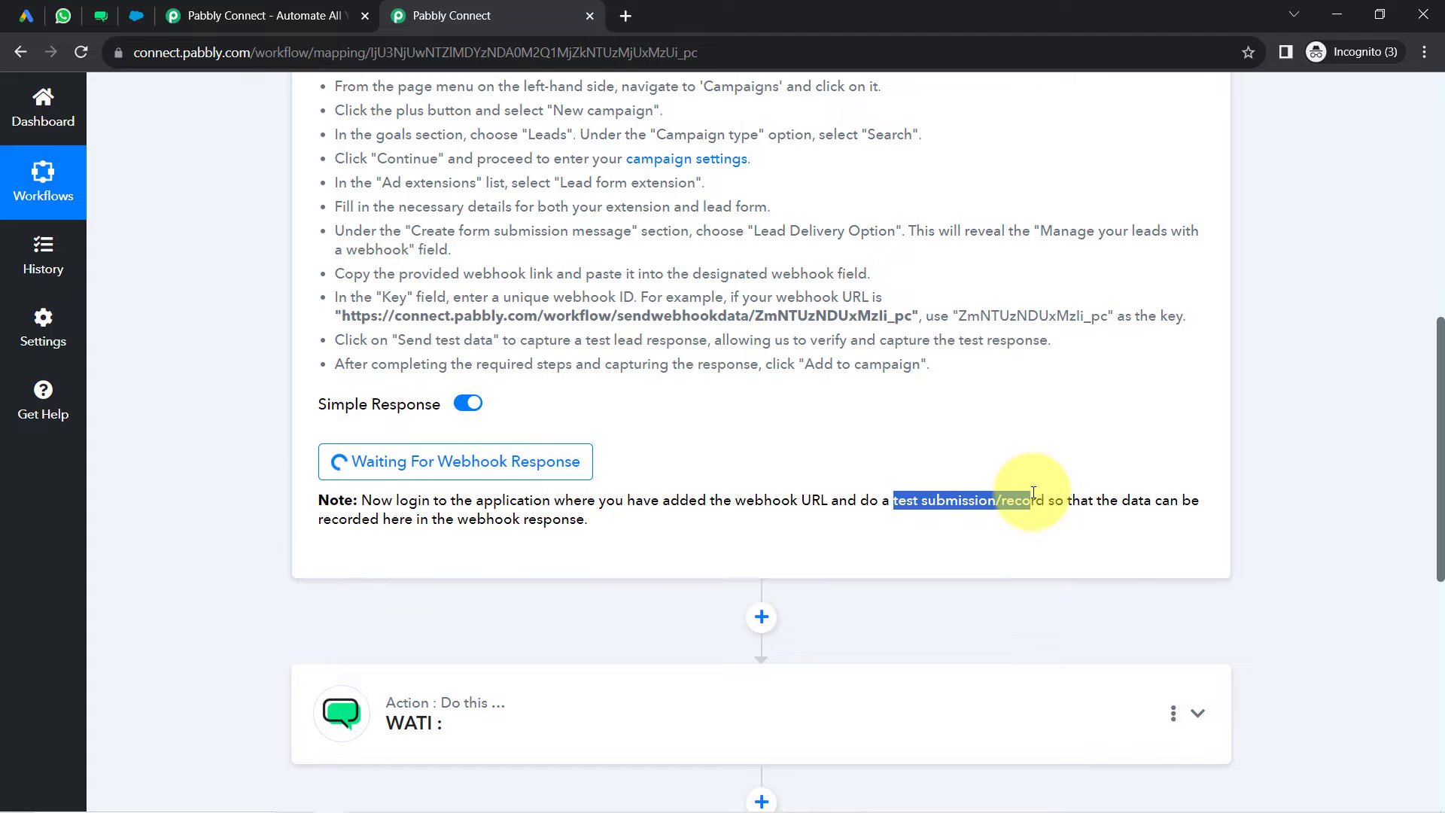
{"action": "left_click_drag", "start_coordinate": [369, 519], "coordinate": [567, 517]}
{"action": "left_click", "coordinate": [775, 500]}
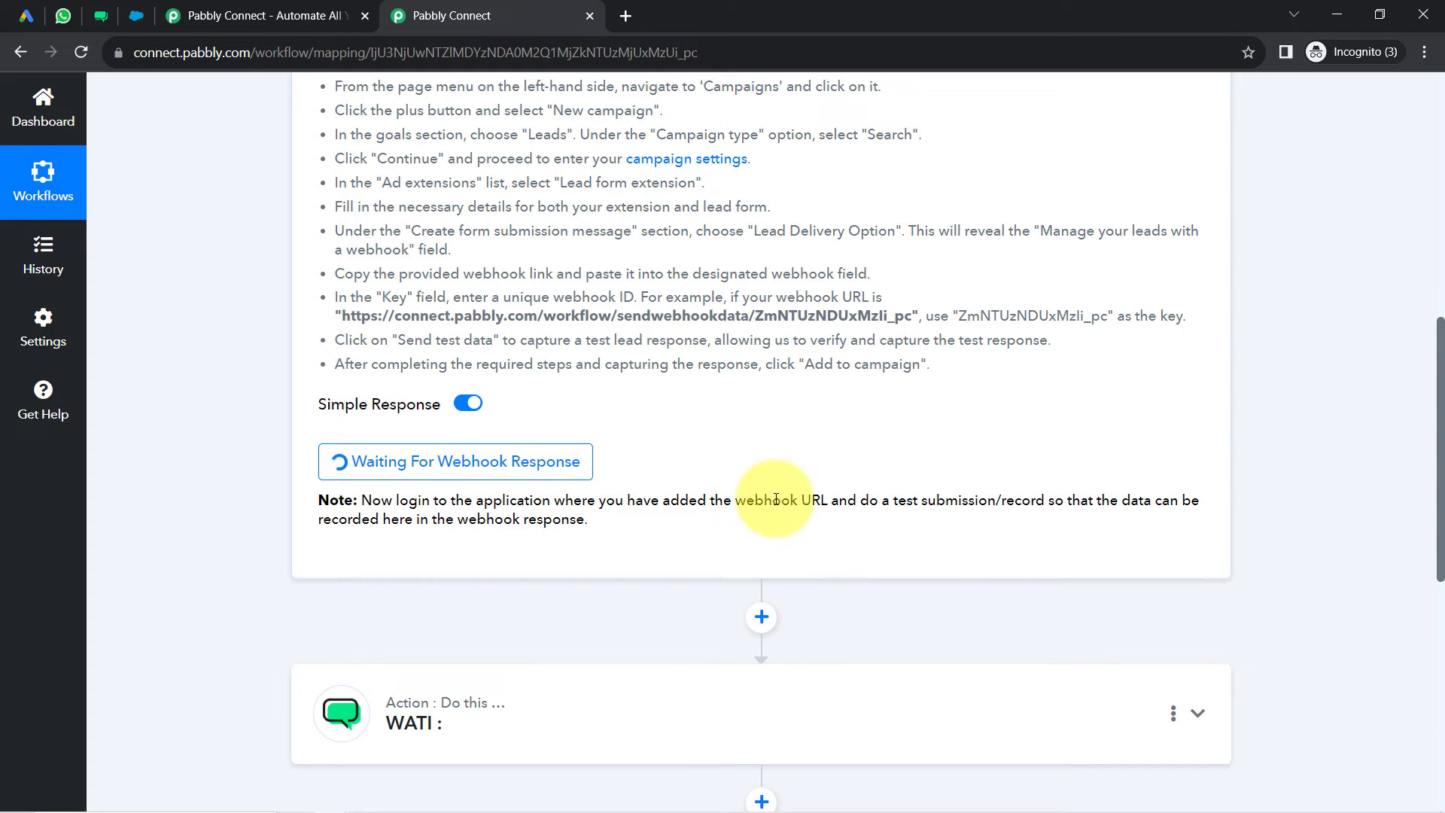
{"action": "left_click_drag", "start_coordinate": [869, 500], "coordinate": [1044, 500]}
{"action": "left_click_drag", "start_coordinate": [1441, 504], "coordinate": [1416, 336]}
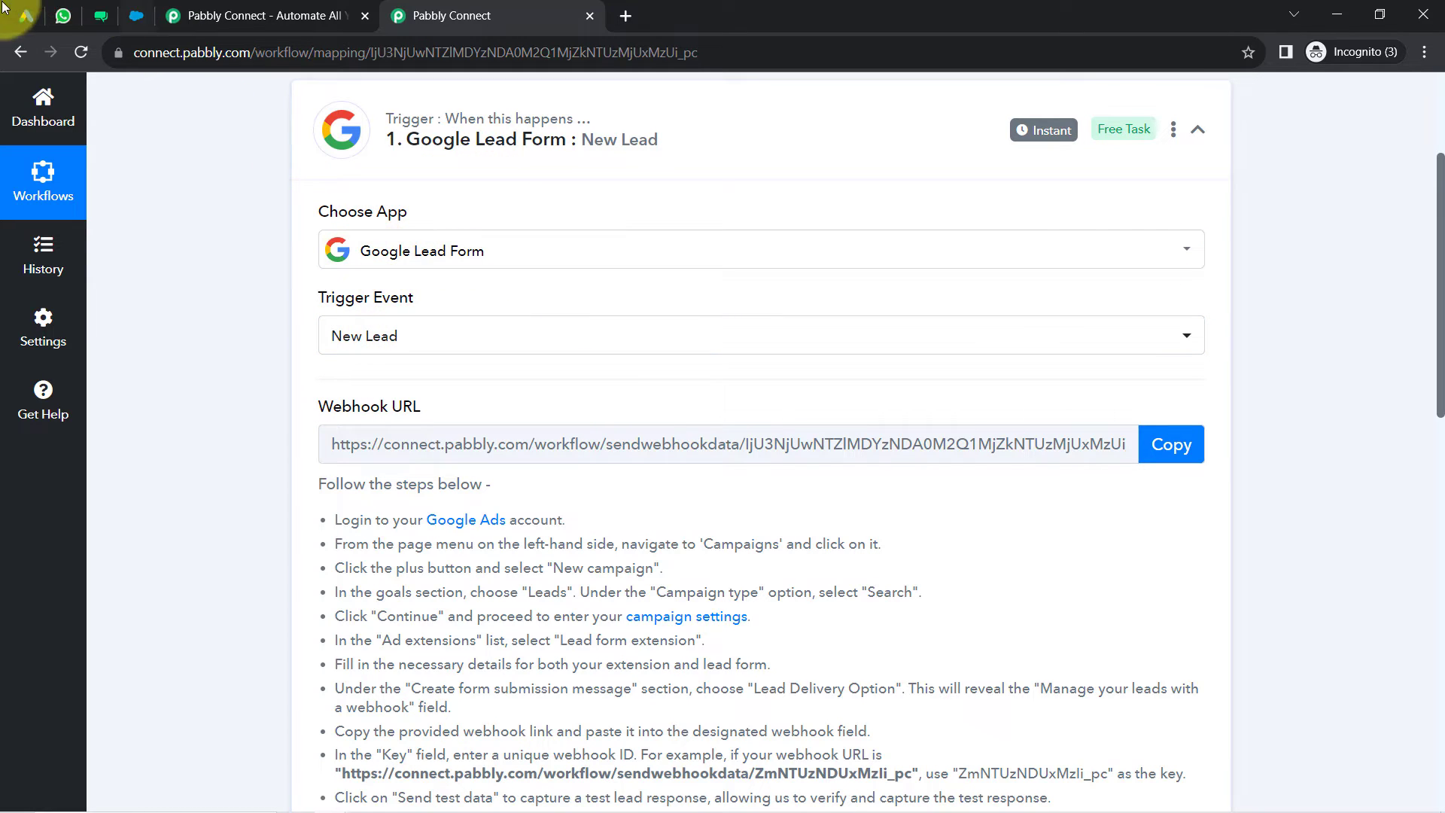
- Switch to Google Ads and examine the campaign lead form's headline, business name, contact fields and qualifying question
{"action": "left_click", "coordinate": [21, 14]}
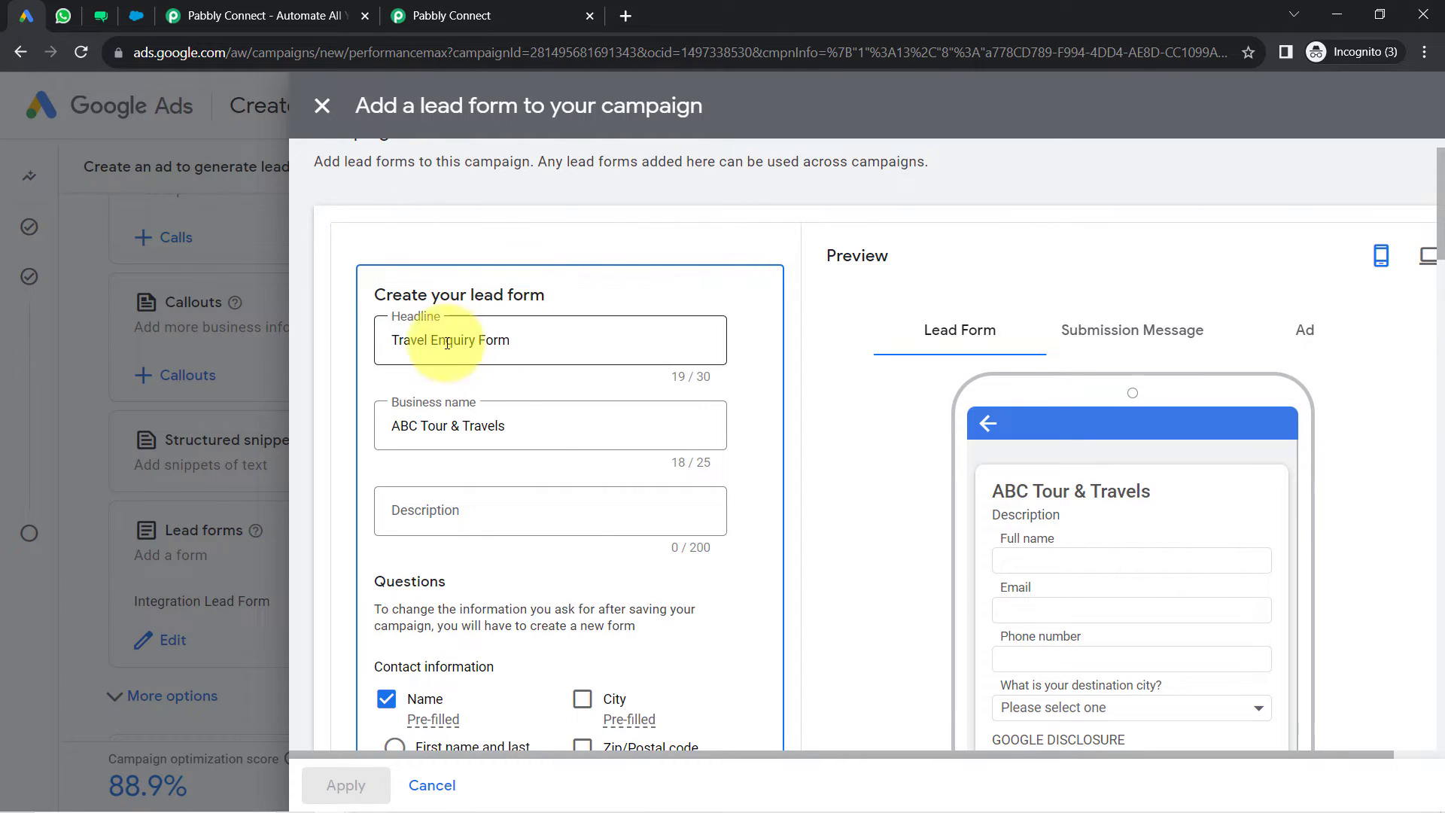
{"action": "left_click_drag", "start_coordinate": [421, 336], "coordinate": [519, 346]}
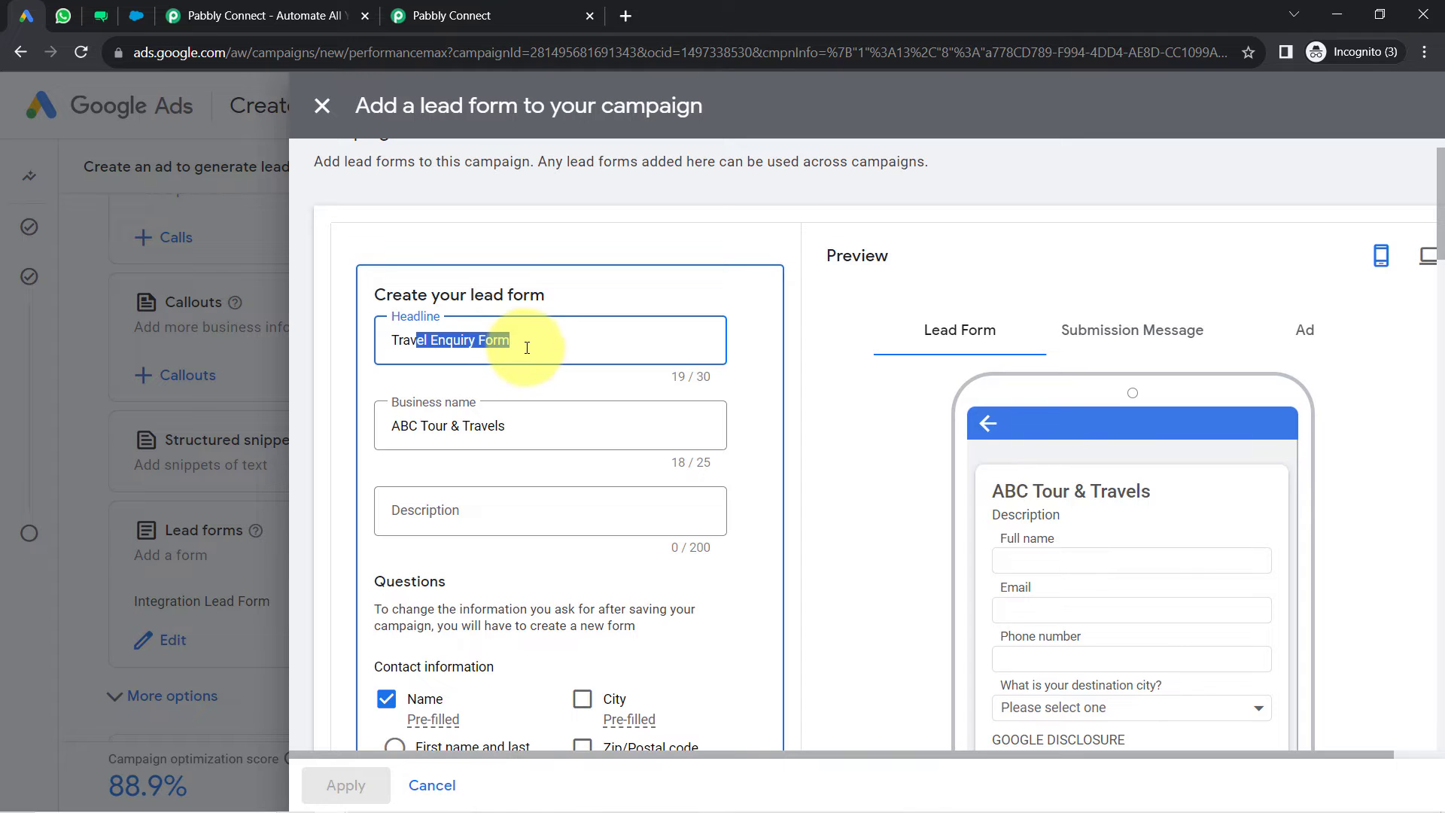
{"action": "left_click_drag", "start_coordinate": [400, 426], "coordinate": [506, 426]}
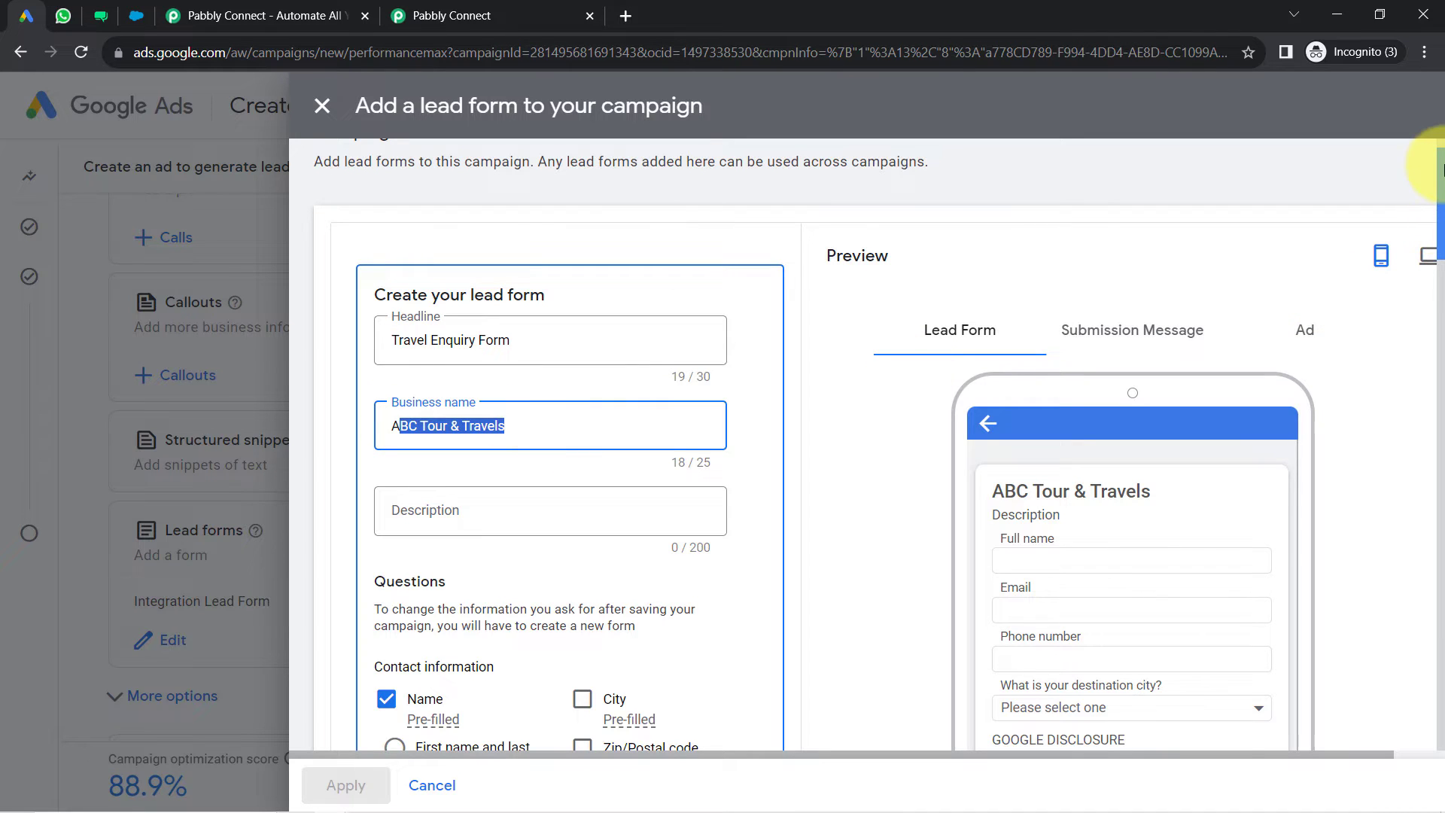
{"action": "left_click_drag", "start_coordinate": [1439, 170], "coordinate": [1440, 259]}
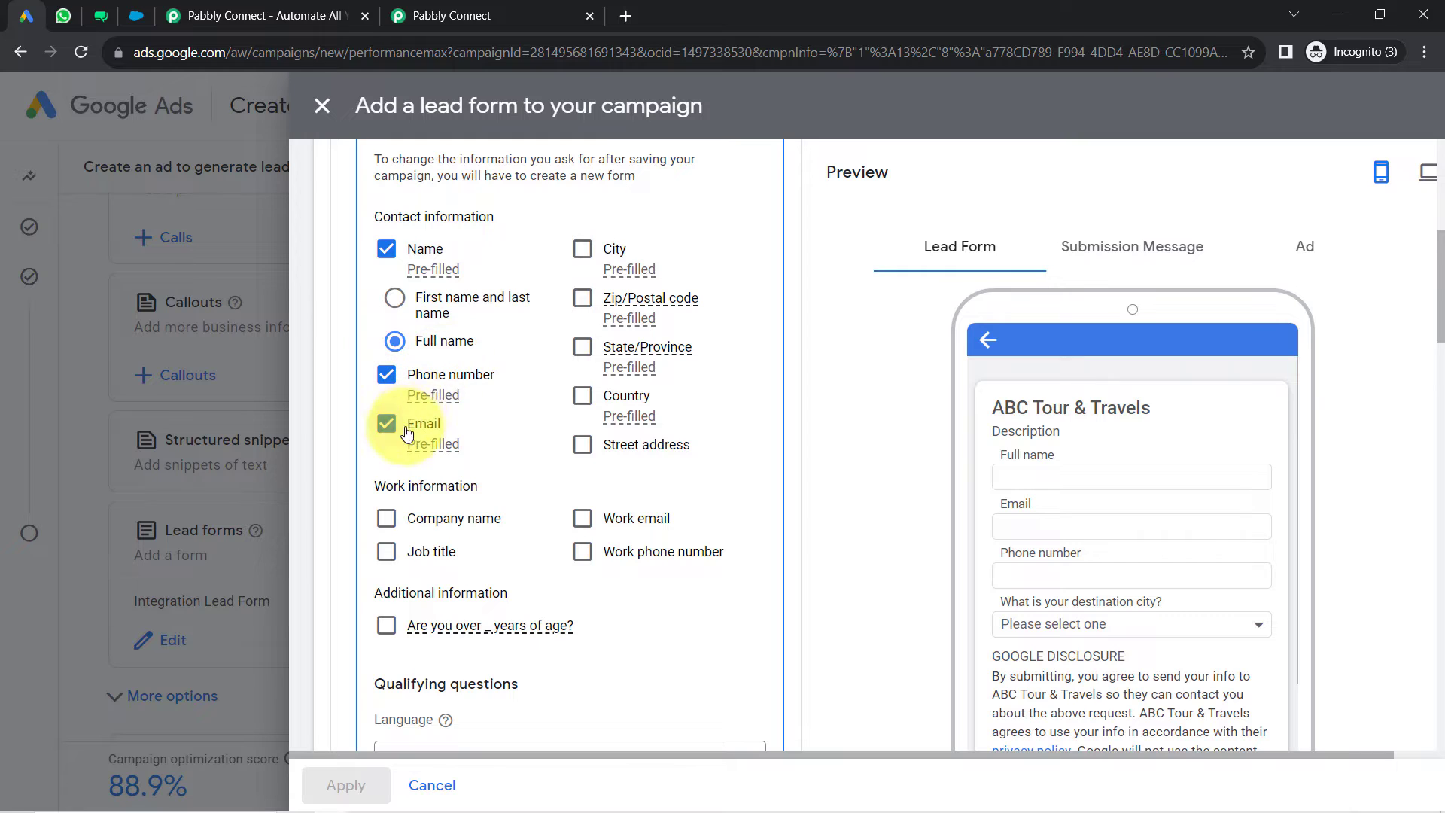
{"action": "left_click_drag", "start_coordinate": [1439, 286], "coordinate": [1421, 403]}
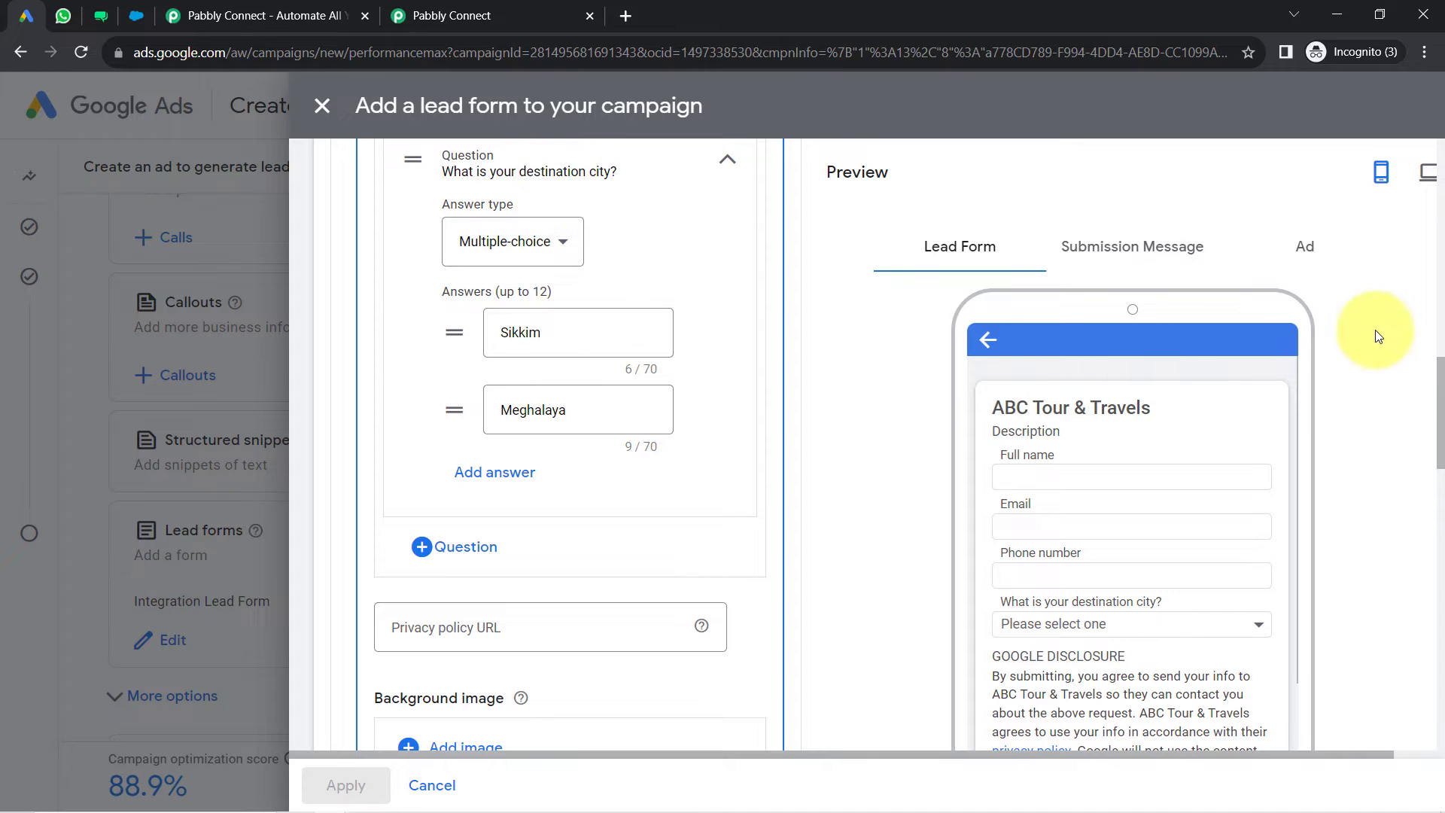
{"action": "left_click_drag", "start_coordinate": [1439, 379], "coordinate": [1441, 613]}
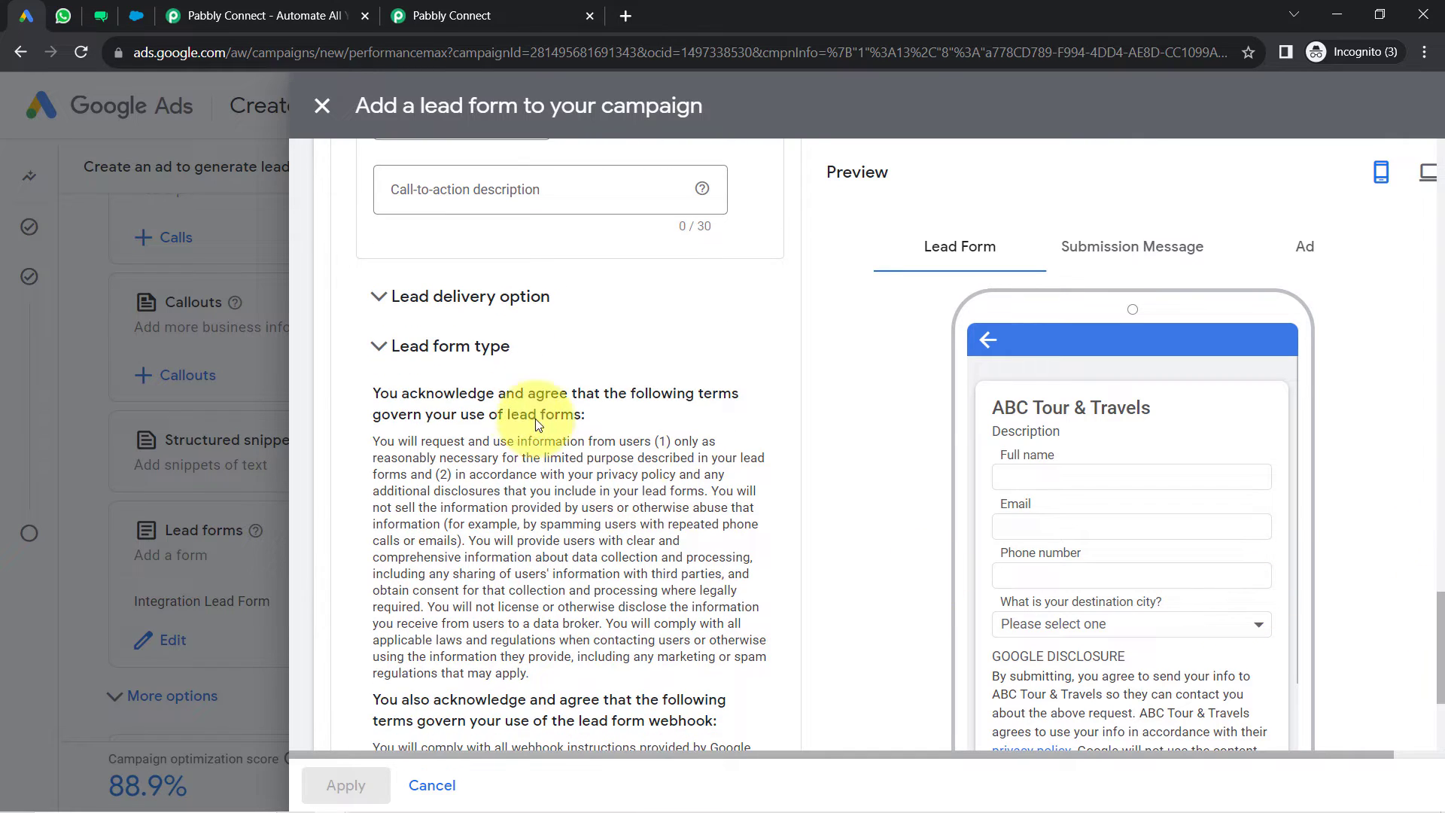
- Expand the lead form's lead delivery options and read the webhook integration description
{"action": "left_click", "coordinate": [450, 307]}
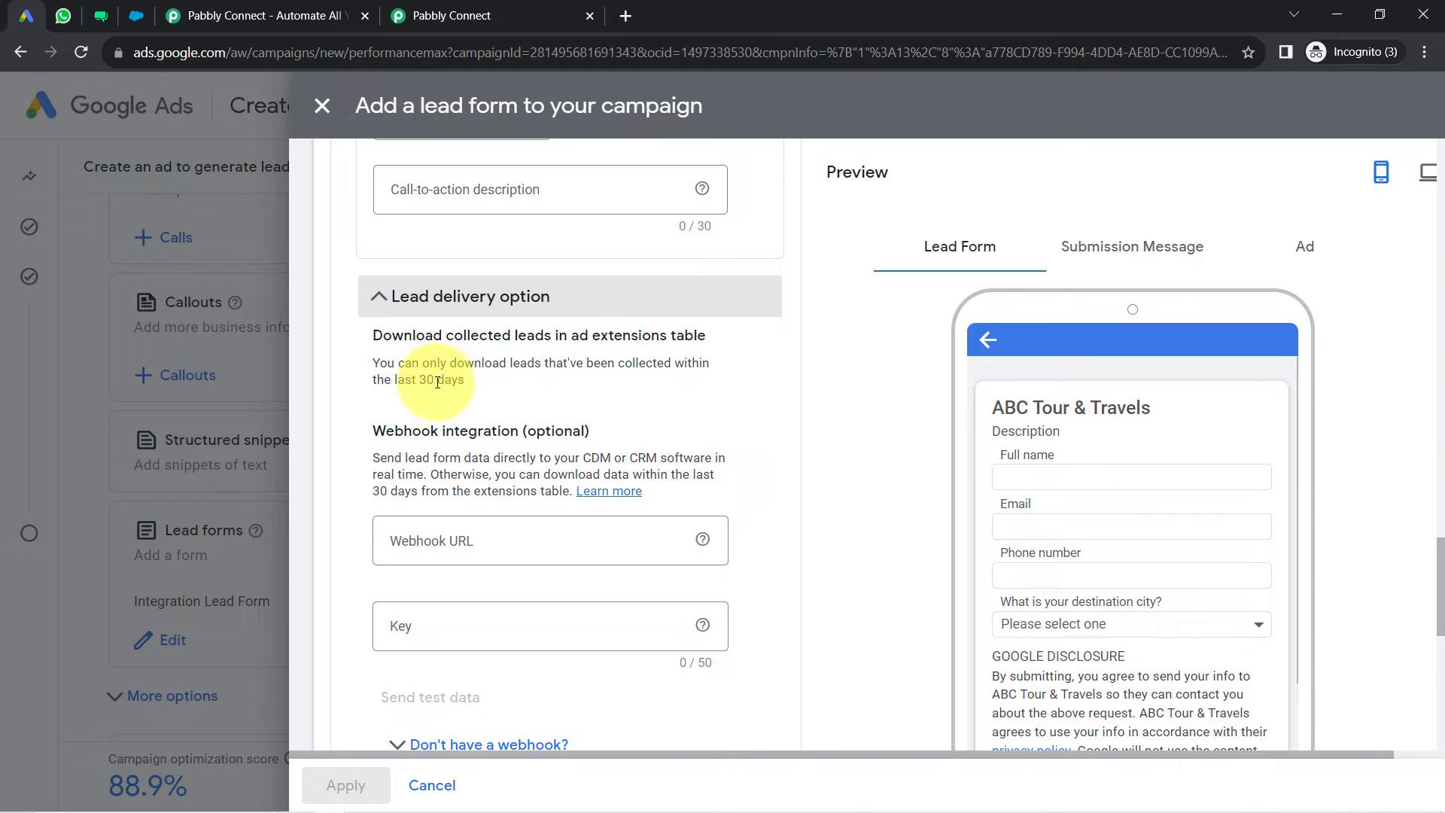
{"action": "left_click_drag", "start_coordinate": [389, 434], "coordinate": [531, 430]}
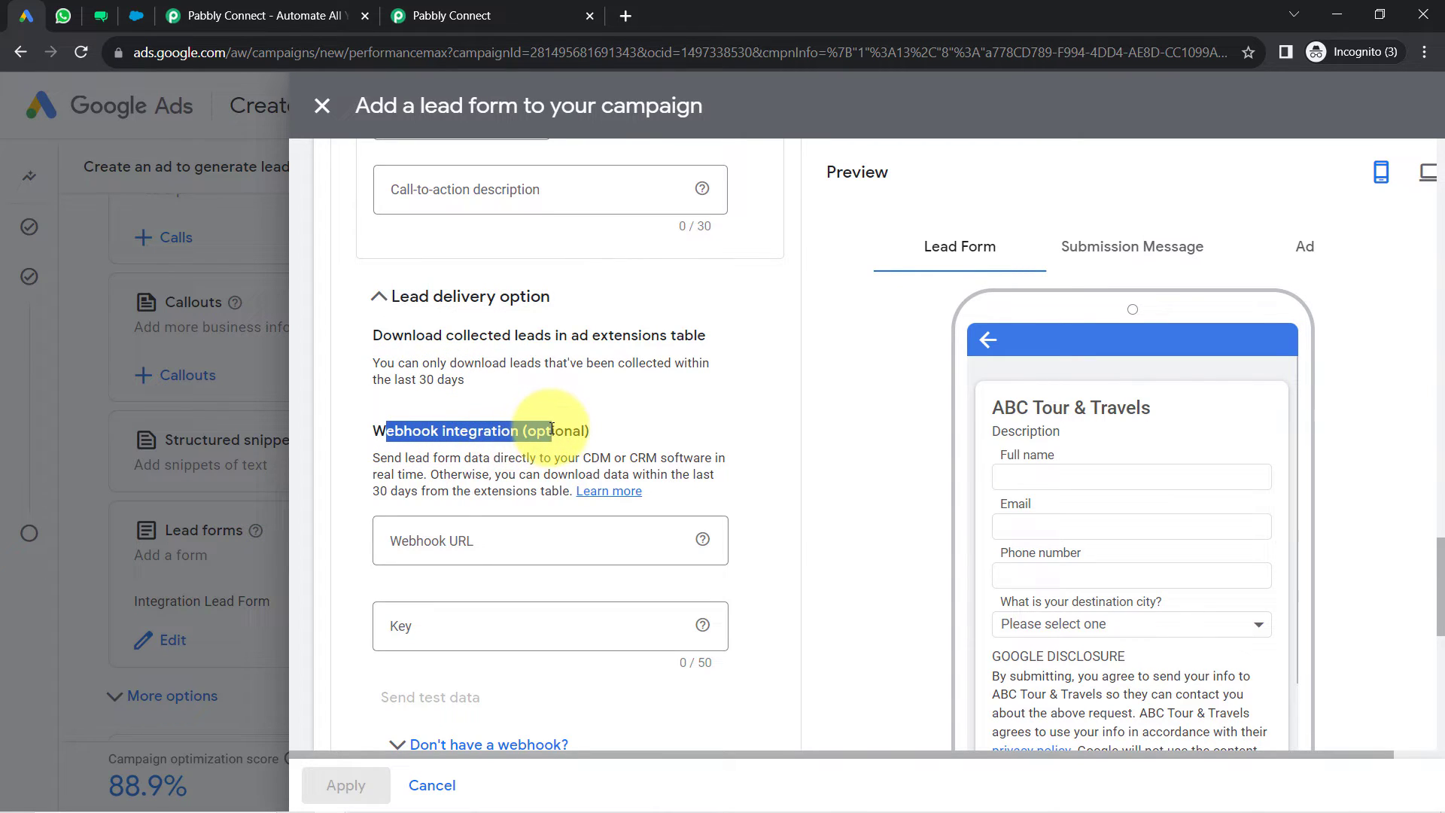
{"action": "left_click", "coordinate": [552, 428]}
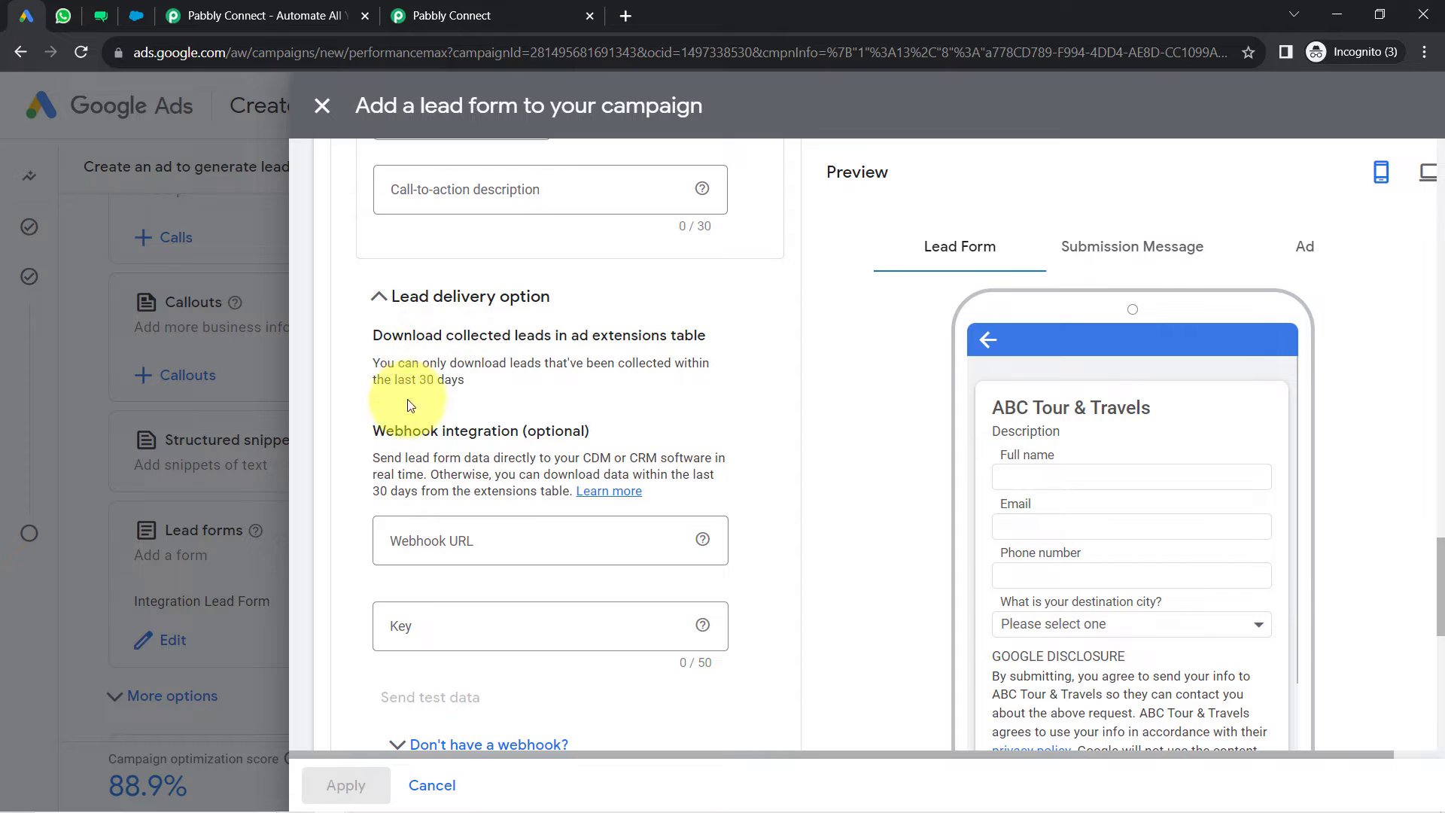
{"action": "left_click", "coordinate": [380, 476]}
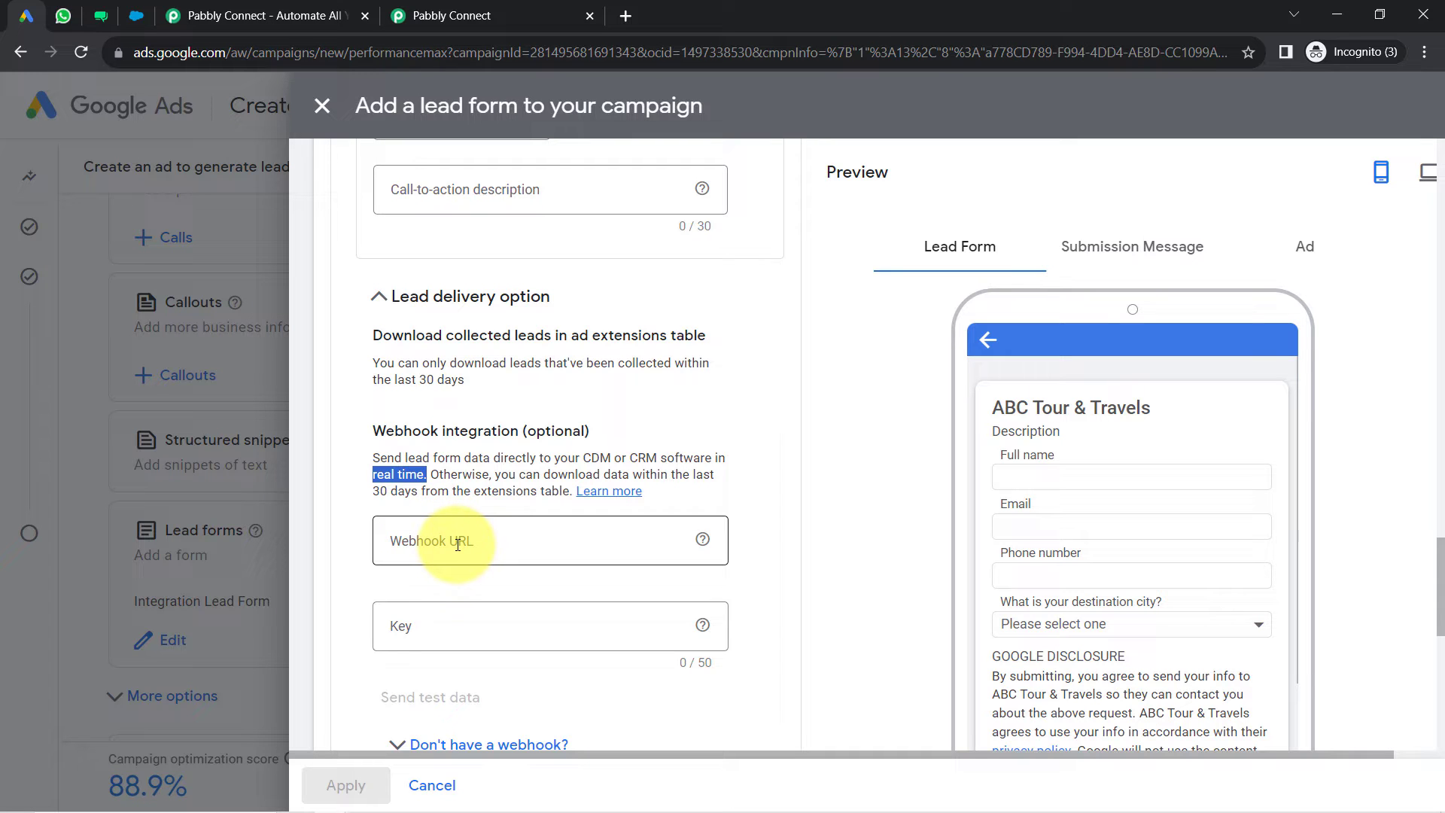
- Copy the webhook URL from the Google Lead Form trigger in Pabbly Connect and paste it into the Google Ads form's webhook URL
{"action": "left_click", "coordinate": [497, 16]}
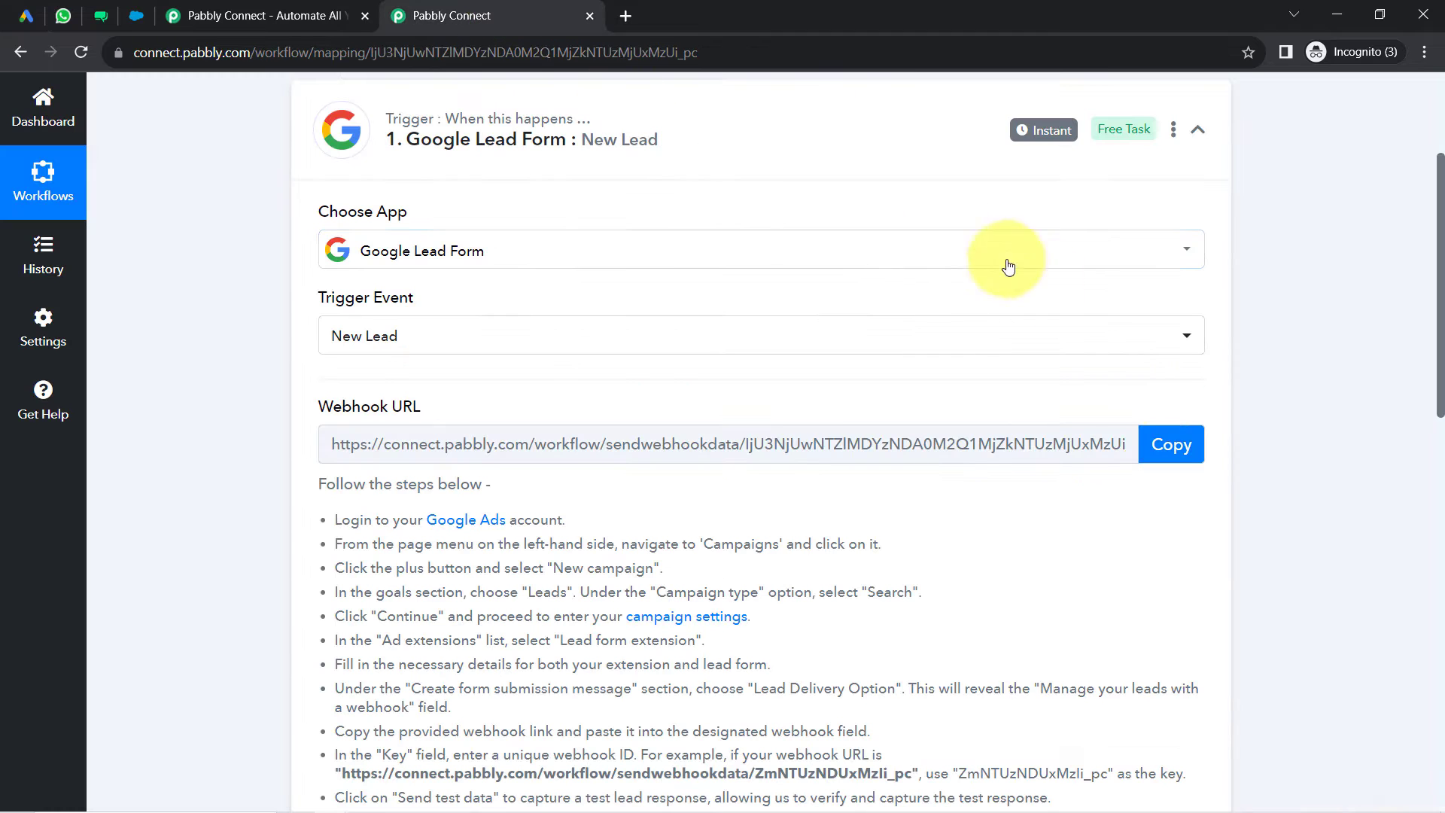
{"action": "left_click", "coordinate": [1171, 454]}
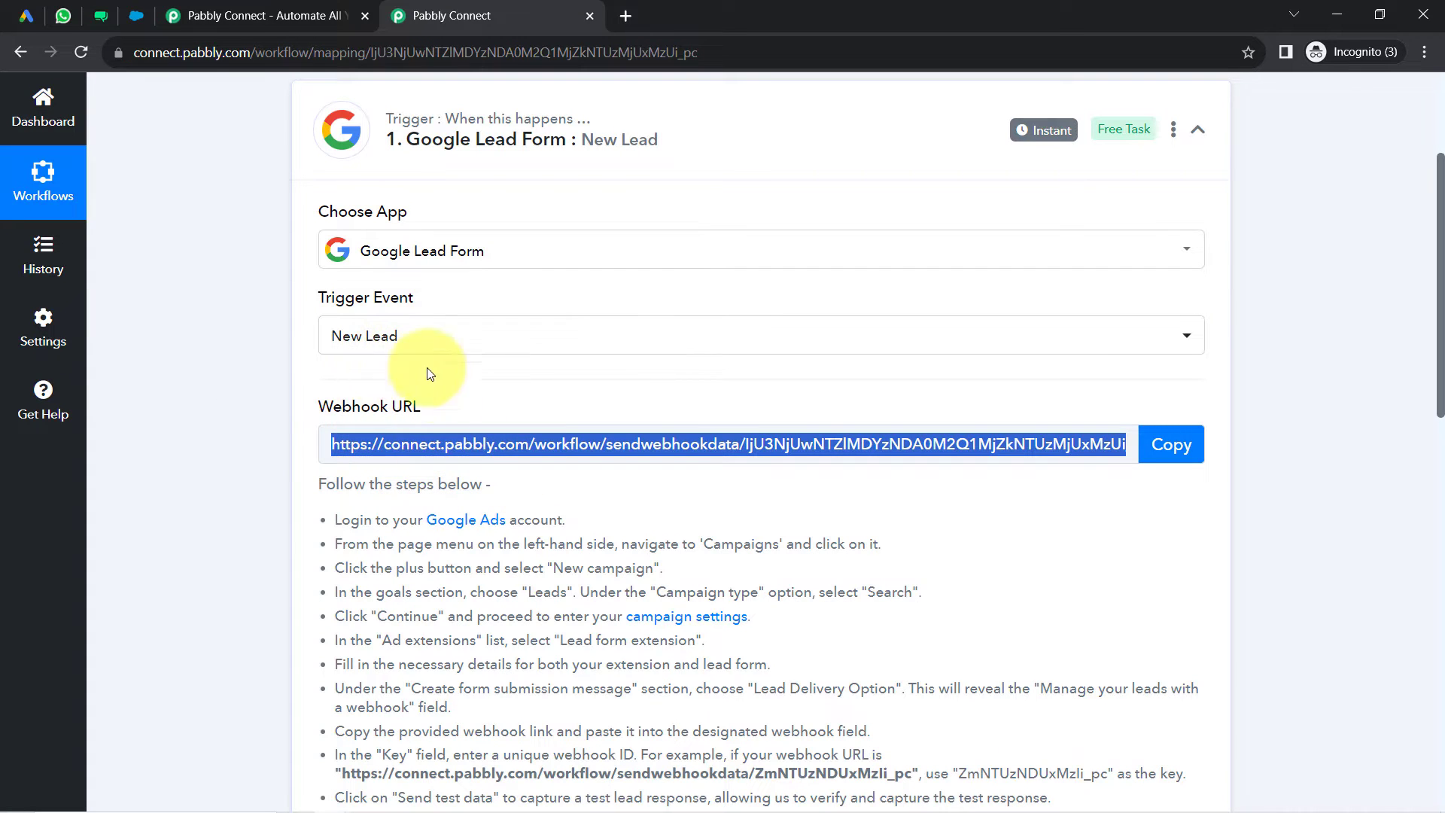
{"action": "left_click", "coordinate": [28, 16]}
{"action": "left_click", "coordinate": [420, 532]}
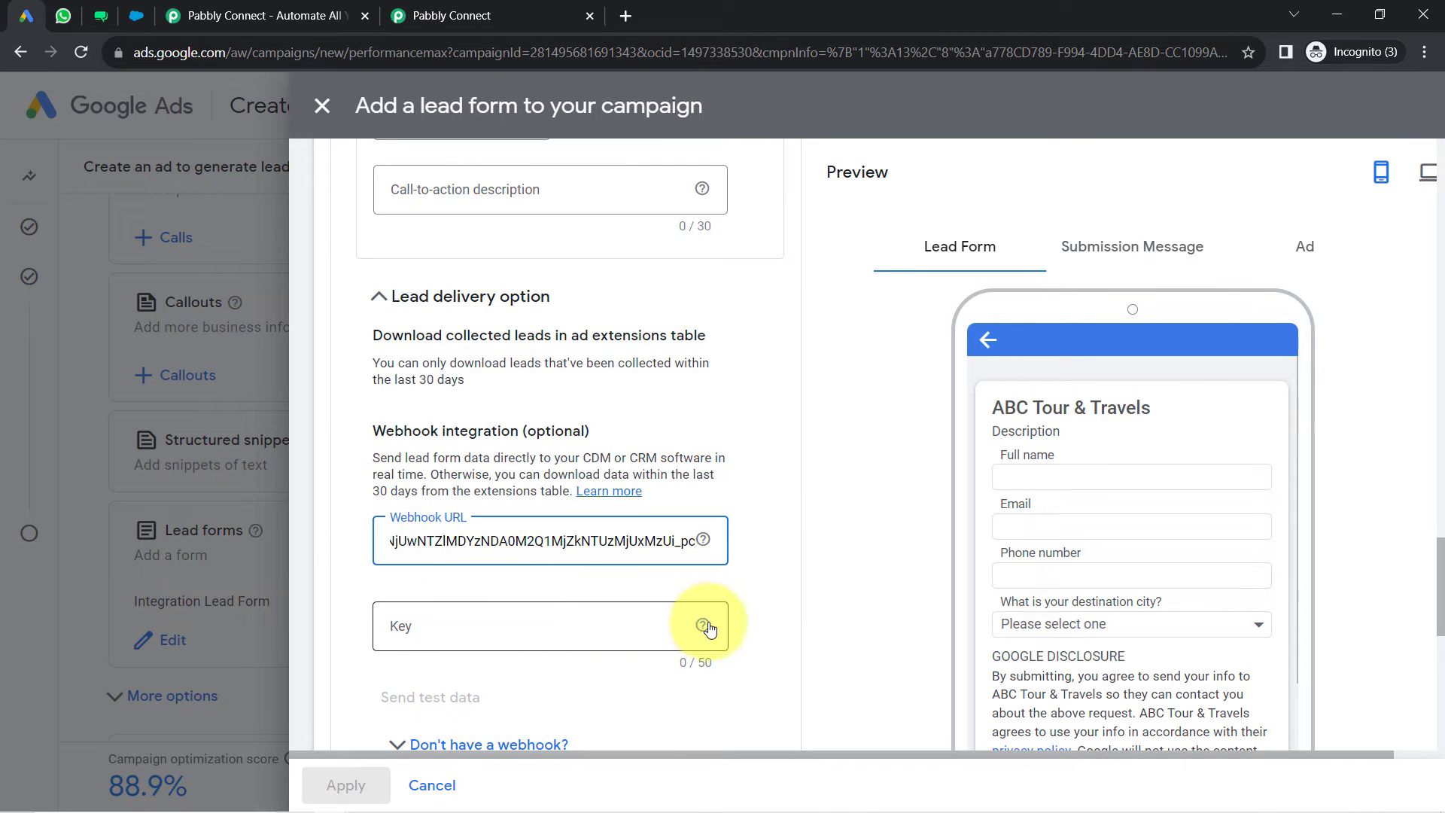
- Read the explanation of the webhook key and enter a key for the lead form's webhook integration
{"action": "mouse_move", "coordinate": [707, 628]}
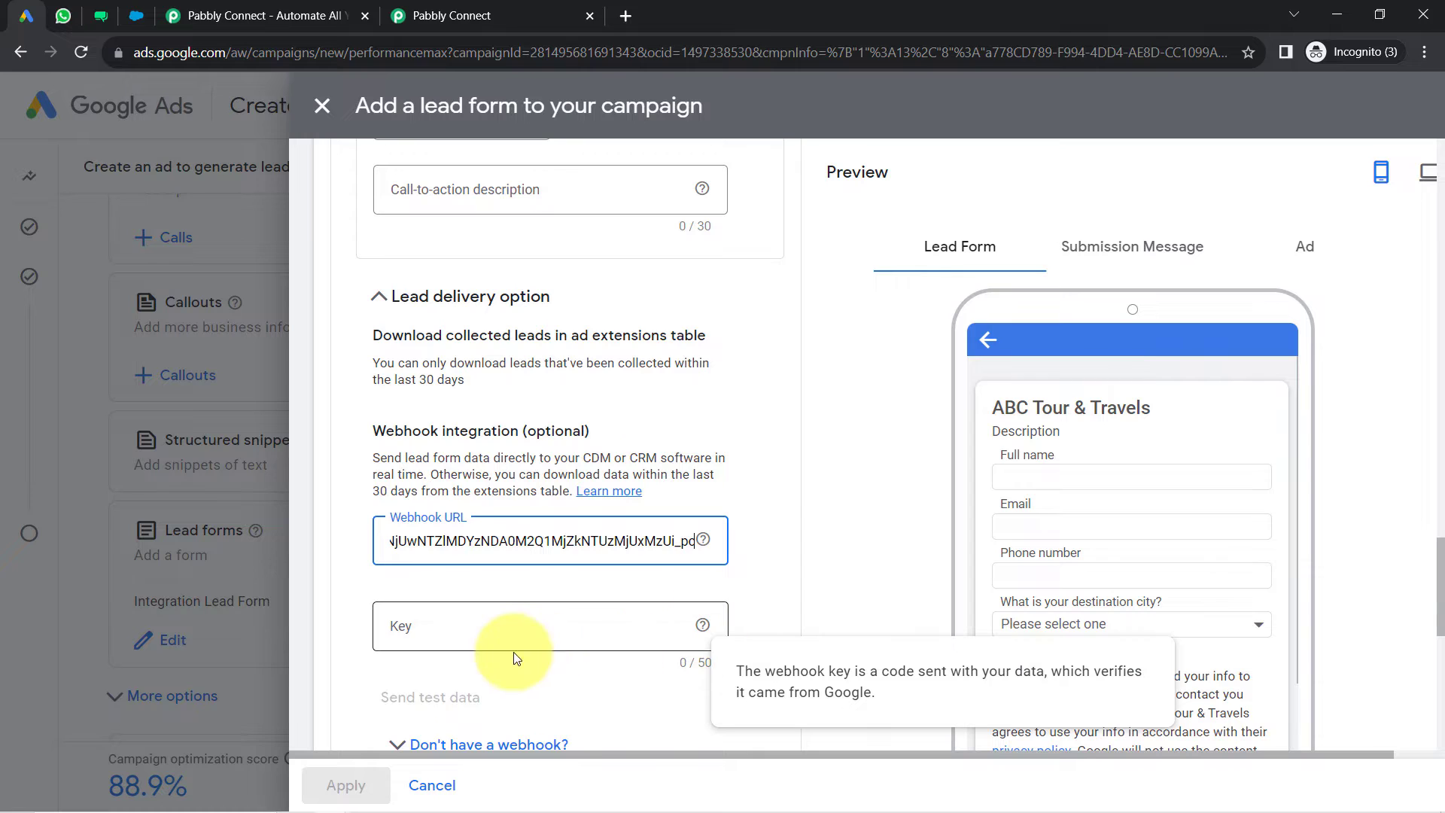
{"action": "left_click", "coordinate": [406, 628]}
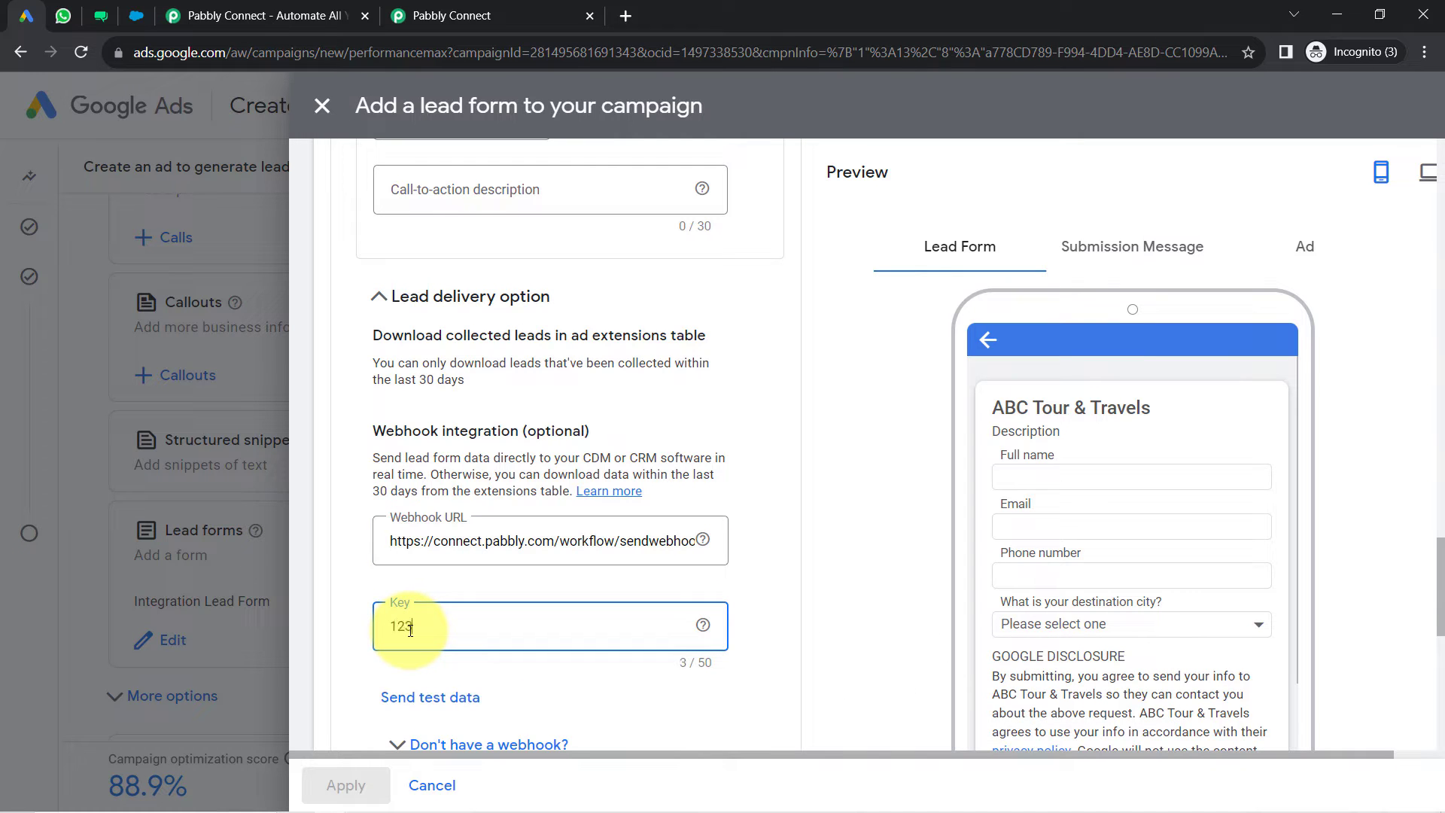
{"action": "left_click_drag", "start_coordinate": [1438, 557], "coordinate": [1437, 608]}
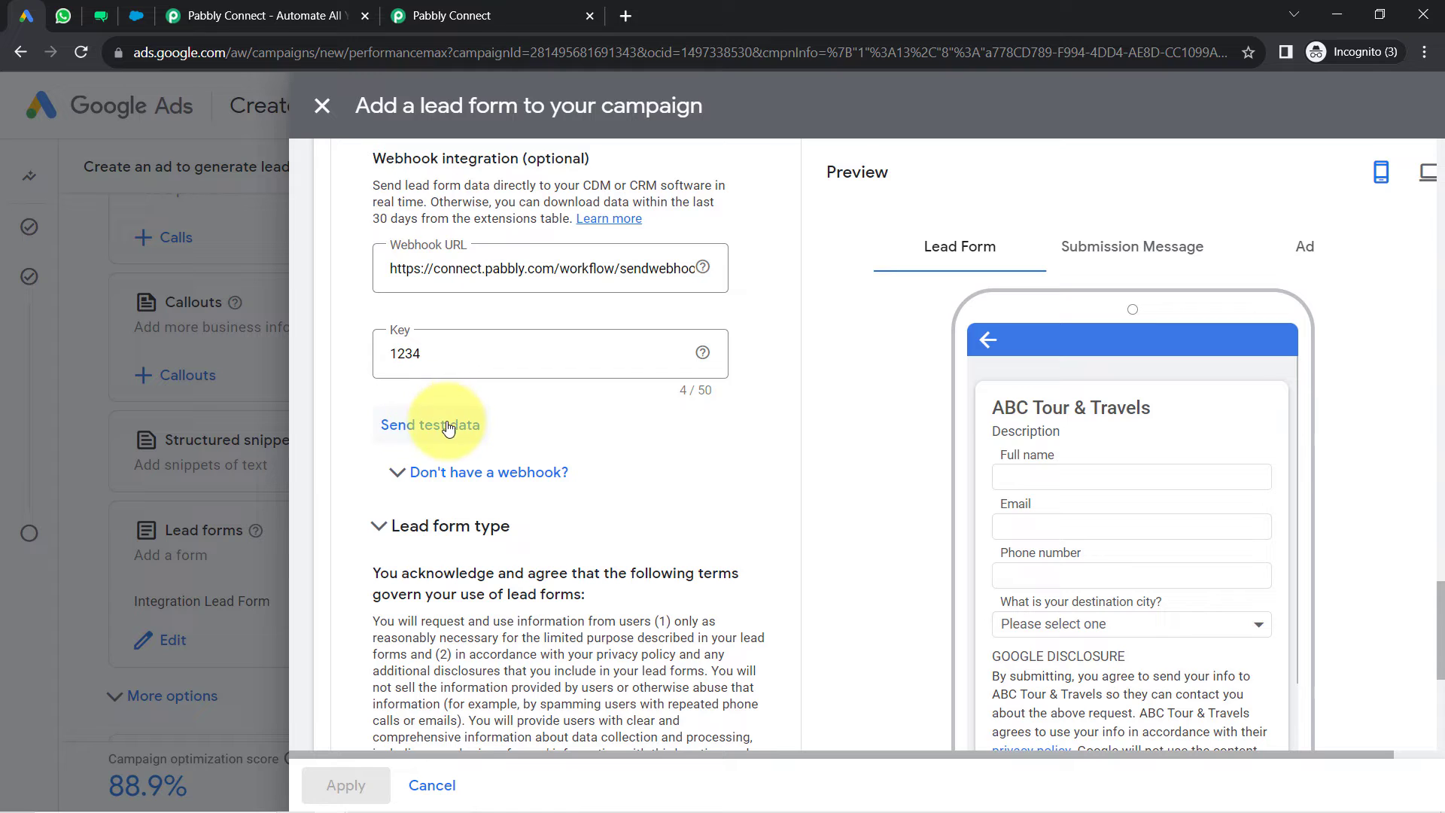
- Check in Pabbly Connect that the trigger is waiting for a webhook response, and send test data from the Google Ads lead form
{"action": "left_click", "coordinate": [392, 3]}
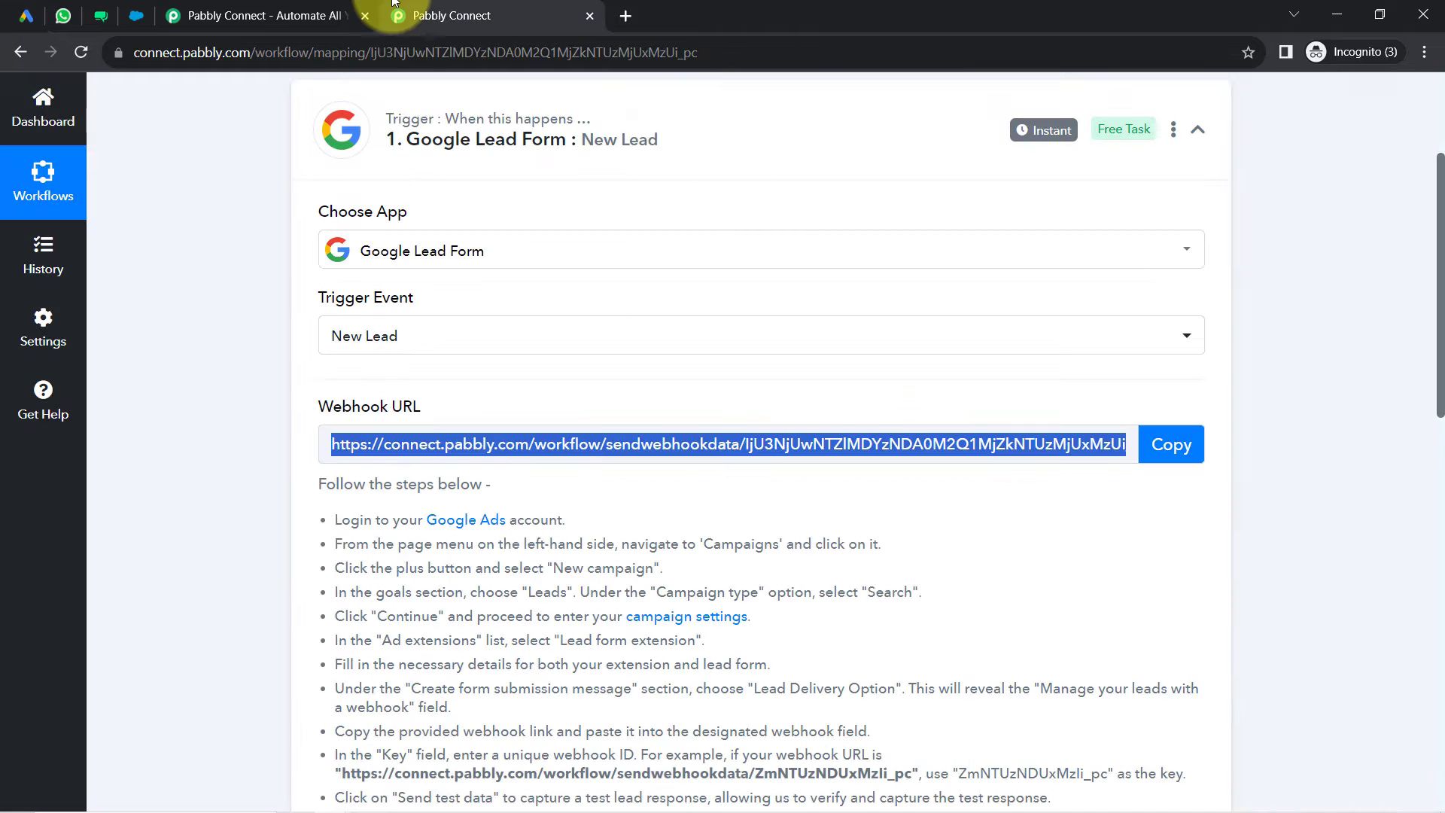
{"action": "left_click_drag", "start_coordinate": [1441, 361], "coordinate": [1439, 572]}
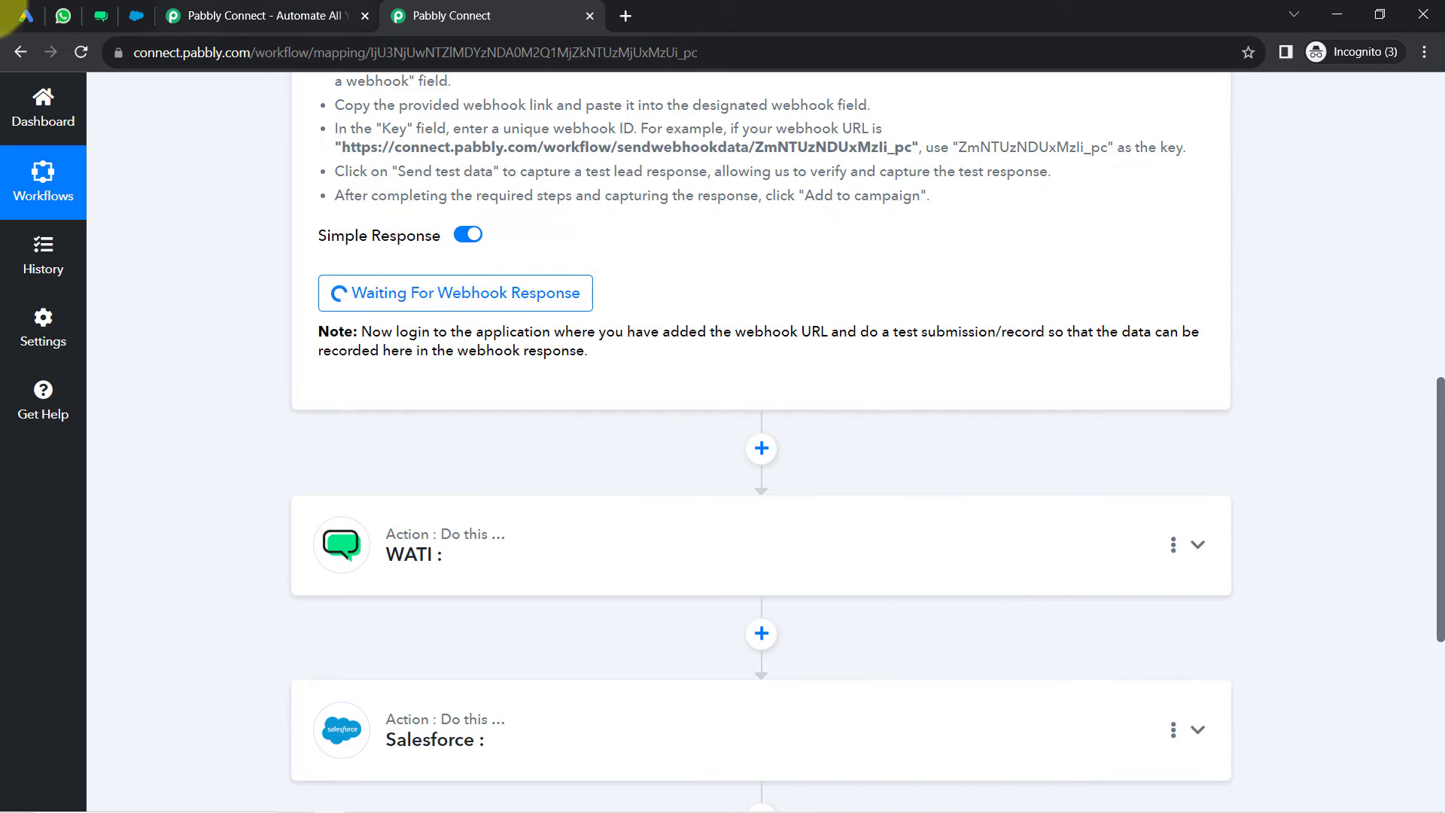
{"action": "left_click", "coordinate": [26, 15]}
{"action": "left_click", "coordinate": [442, 426]}
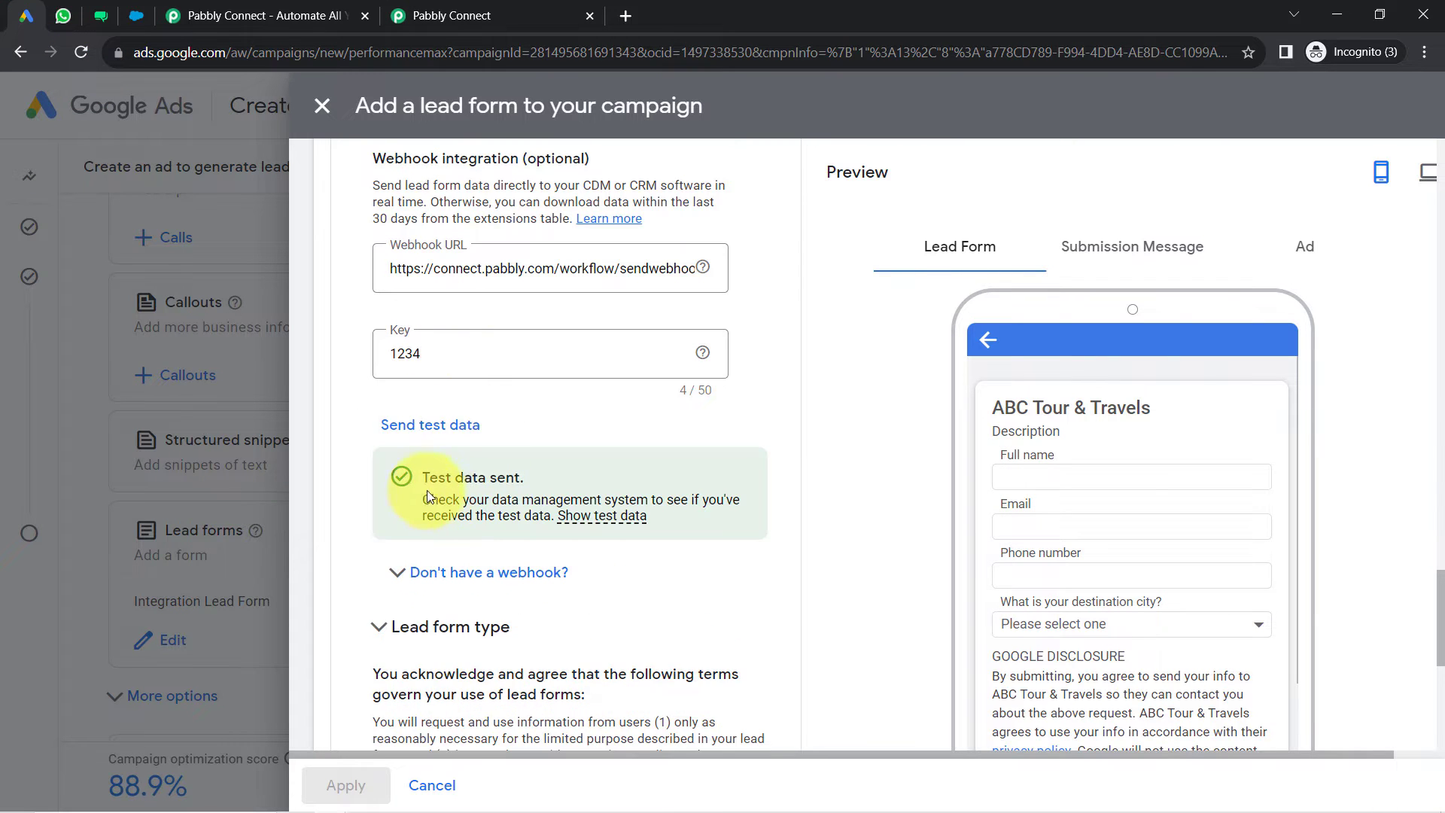
- Show the sent test data and examine its full name, phone, email and destination city values
{"action": "left_click", "coordinate": [602, 516]}
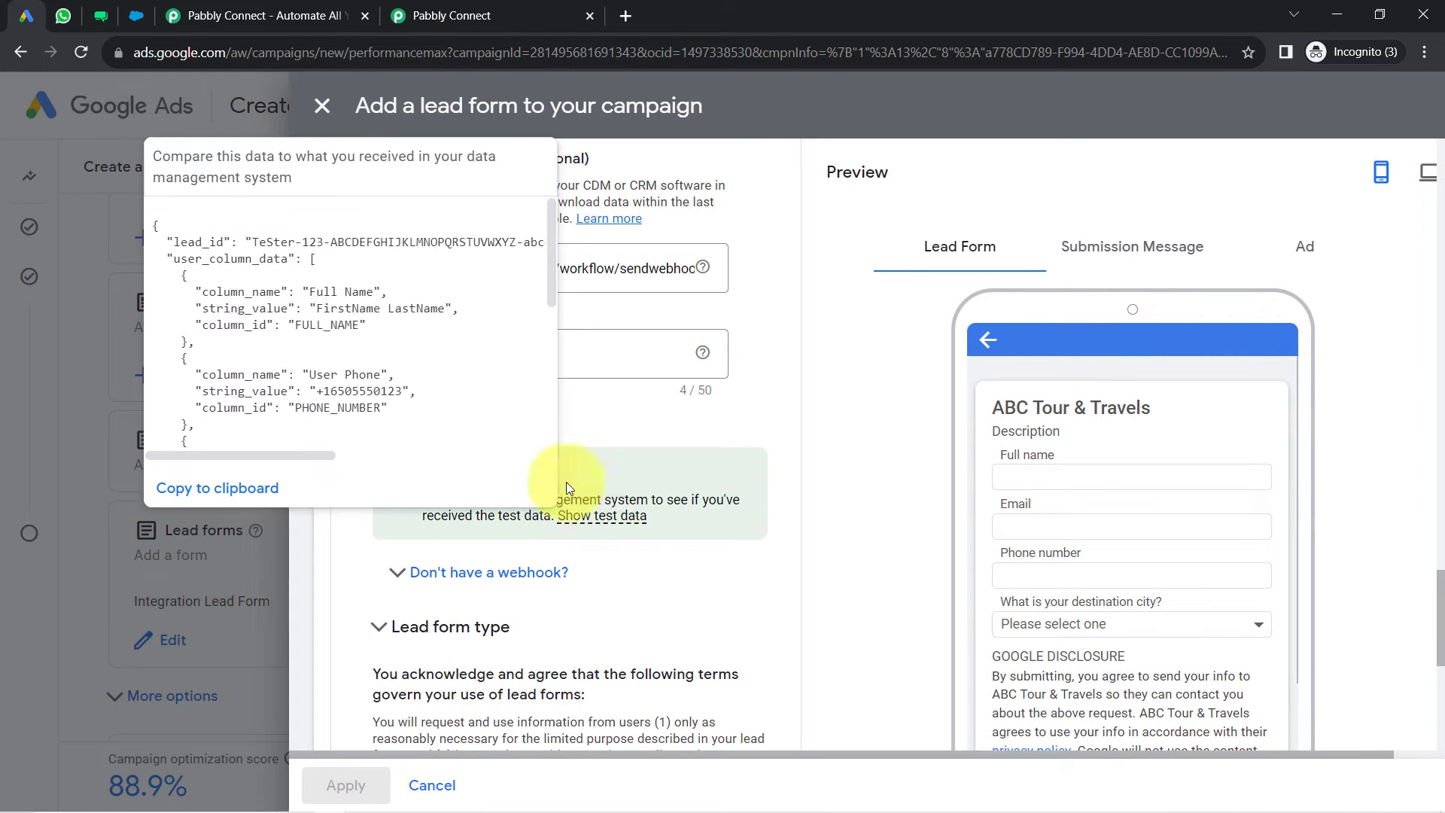
{"action": "double_click", "coordinate": [355, 307]}
{"action": "double_click", "coordinate": [406, 308]}
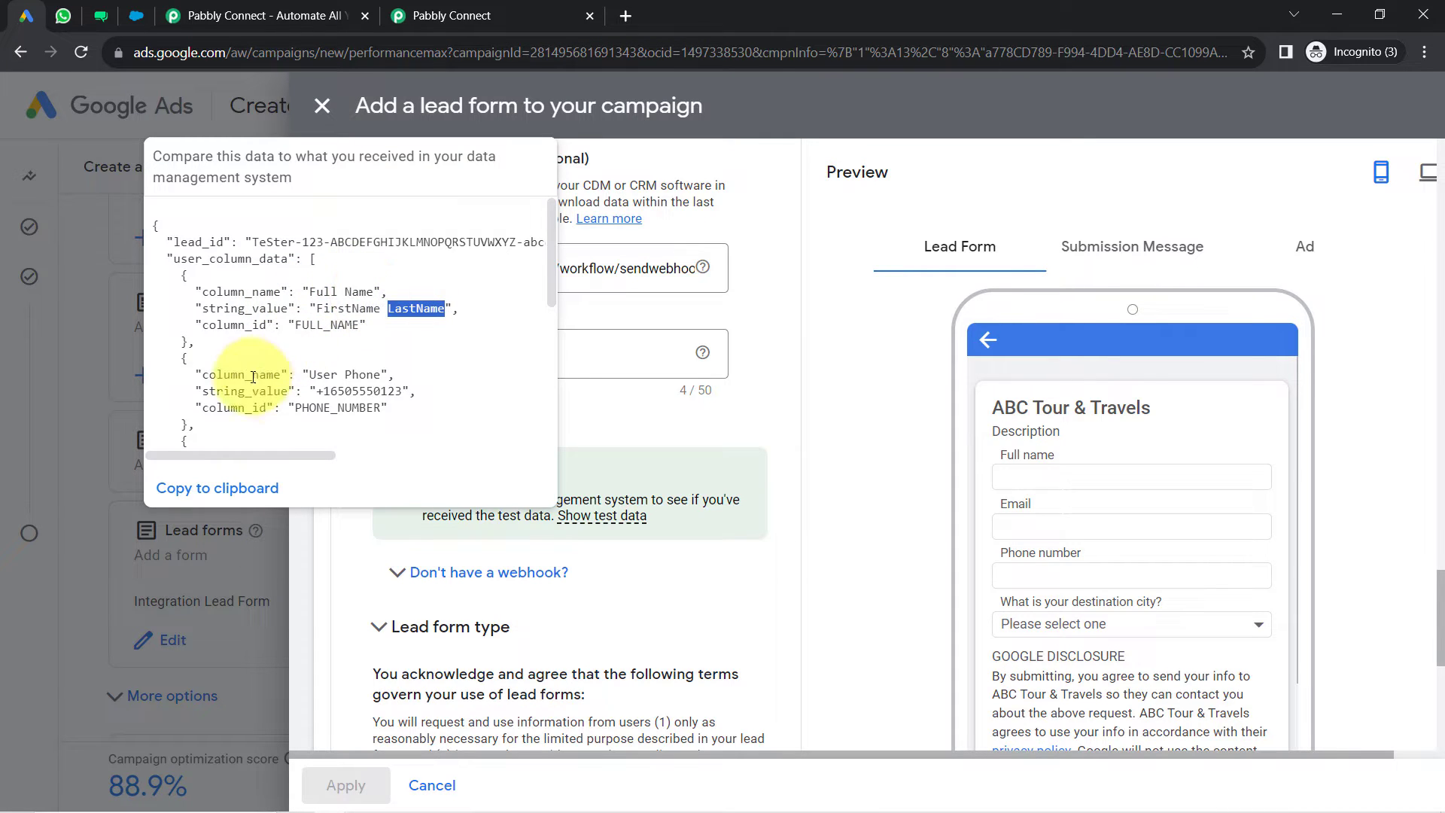
{"action": "left_click_drag", "start_coordinate": [319, 390], "coordinate": [405, 380]}
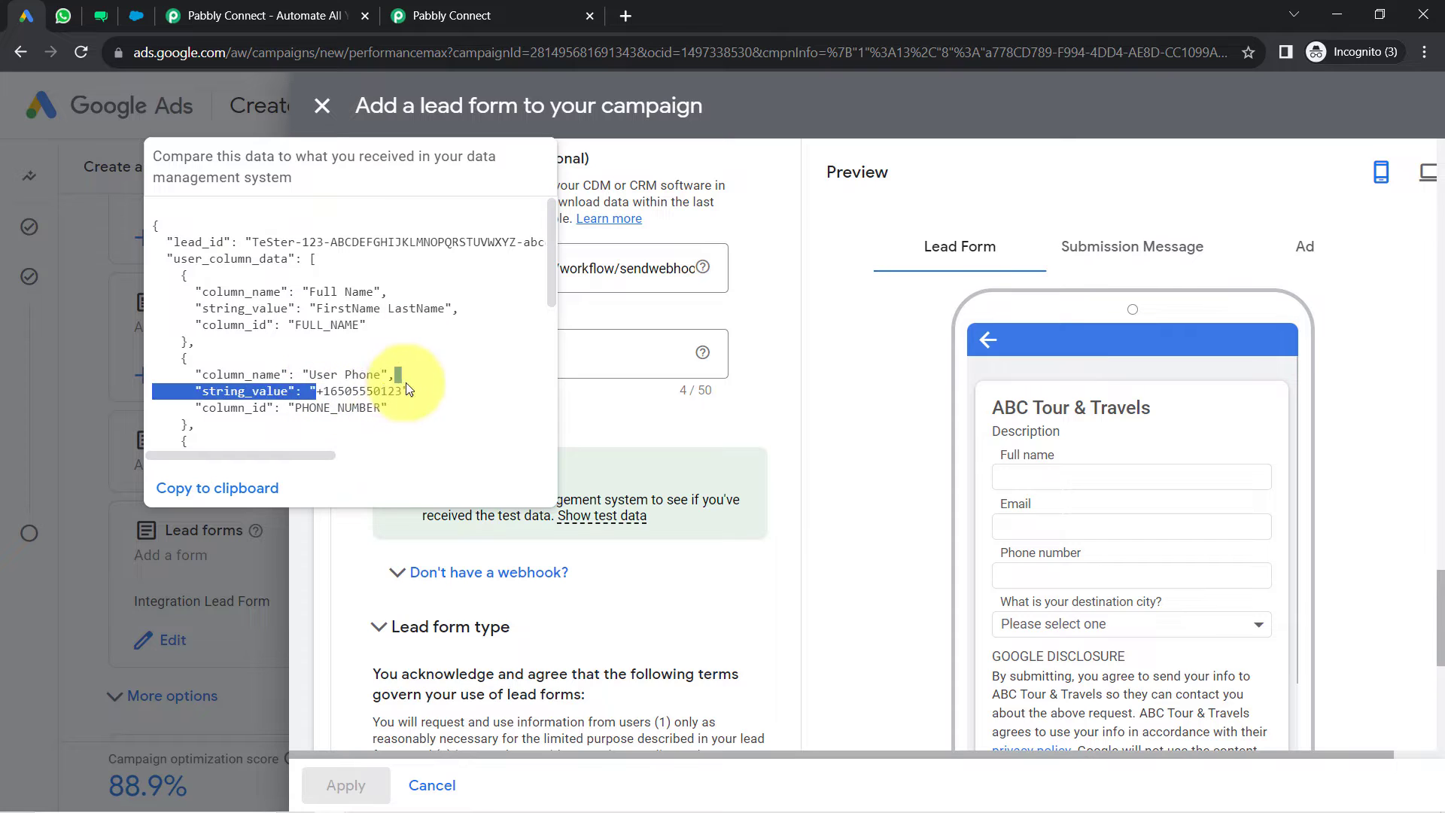
{"action": "left_click_drag", "start_coordinate": [553, 274], "coordinate": [540, 341]}
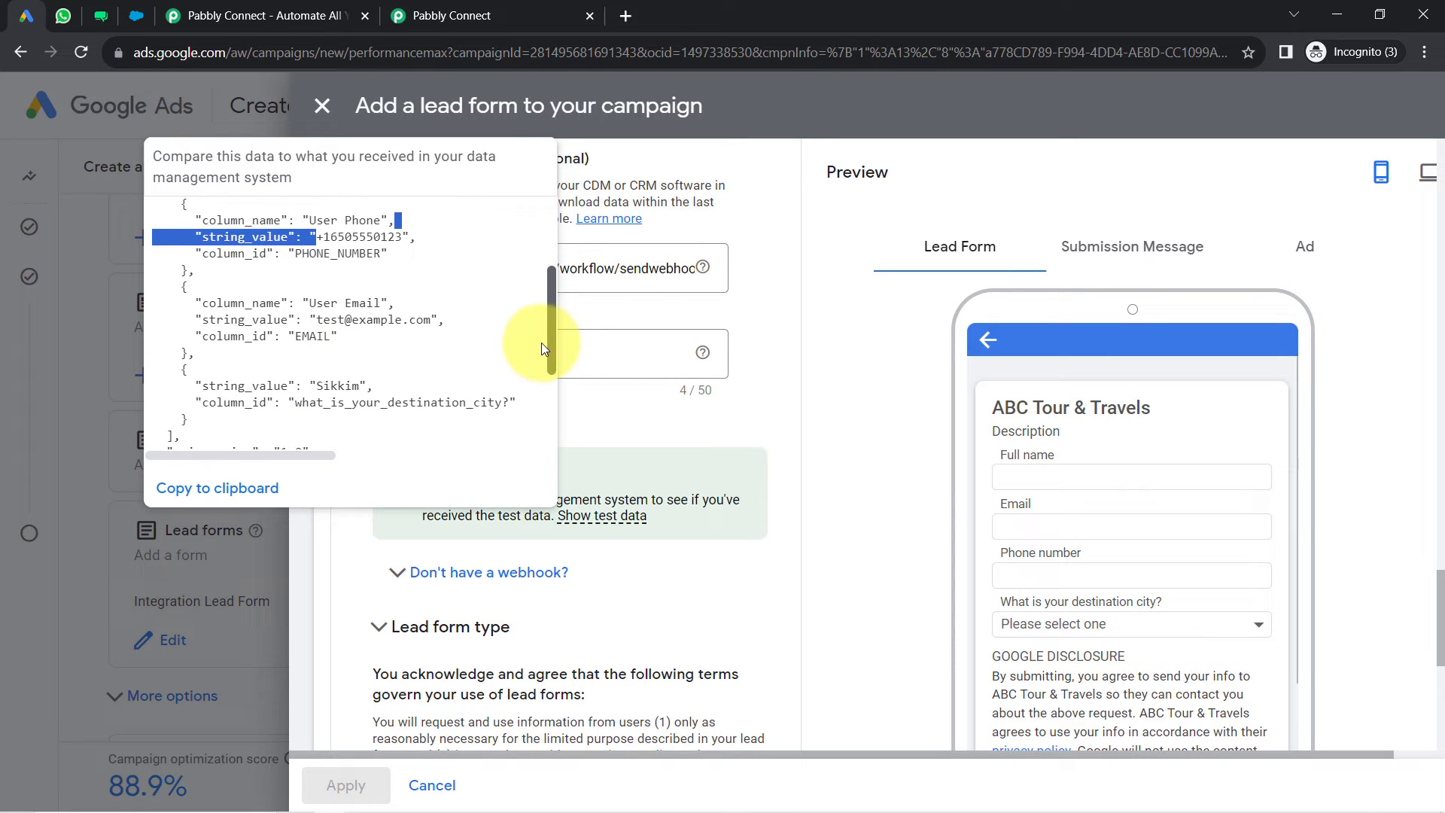
{"action": "left_click", "coordinate": [345, 319]}
{"action": "left_click_drag", "start_coordinate": [324, 319], "coordinate": [441, 320]}
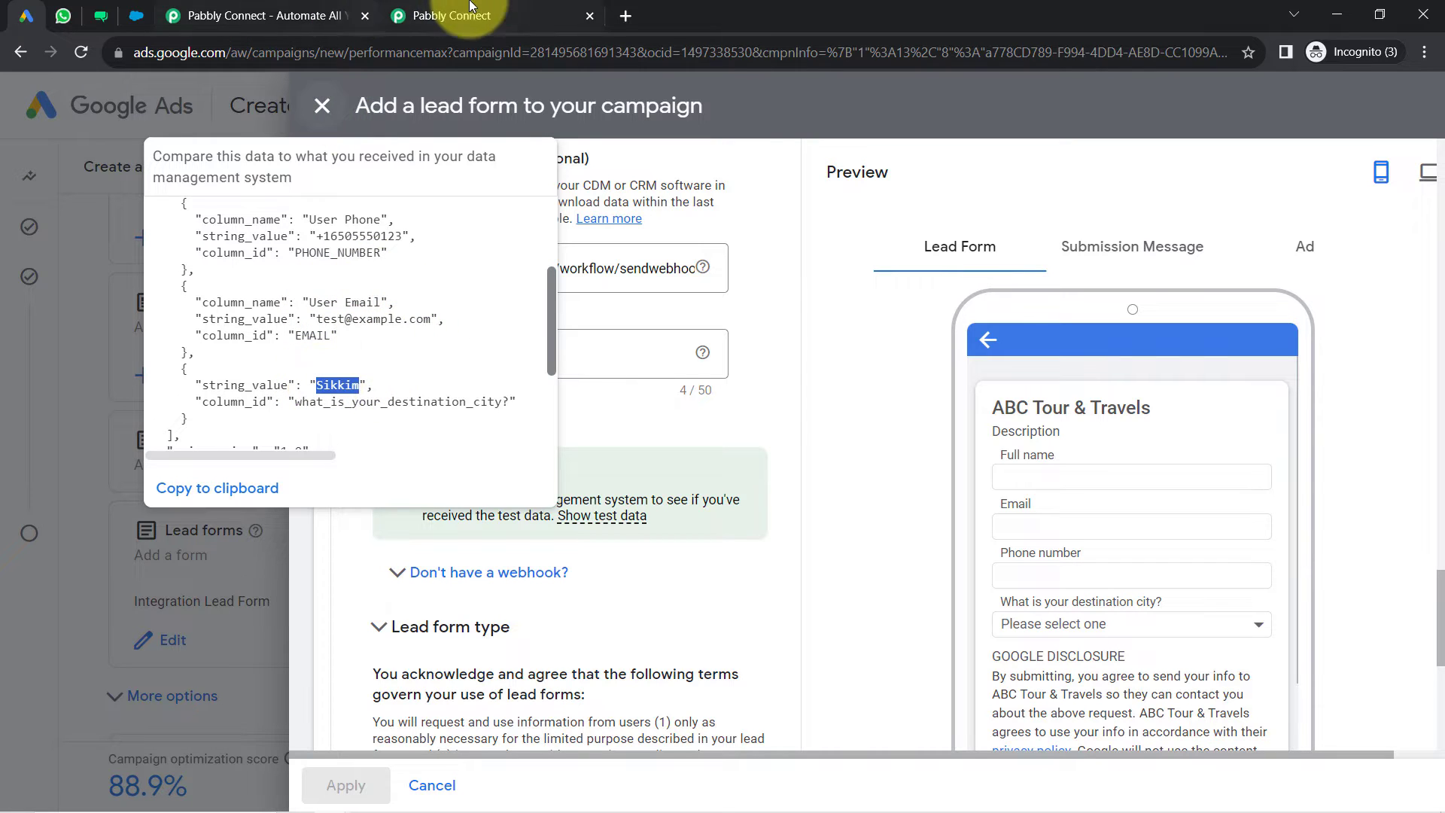
- Switch to Pabbly Connect and bring up the response received by the Google Lead Form trigger
{"action": "left_click", "coordinate": [451, 15]}
{"action": "left_click_drag", "start_coordinate": [1442, 412], "coordinate": [1442, 471]}
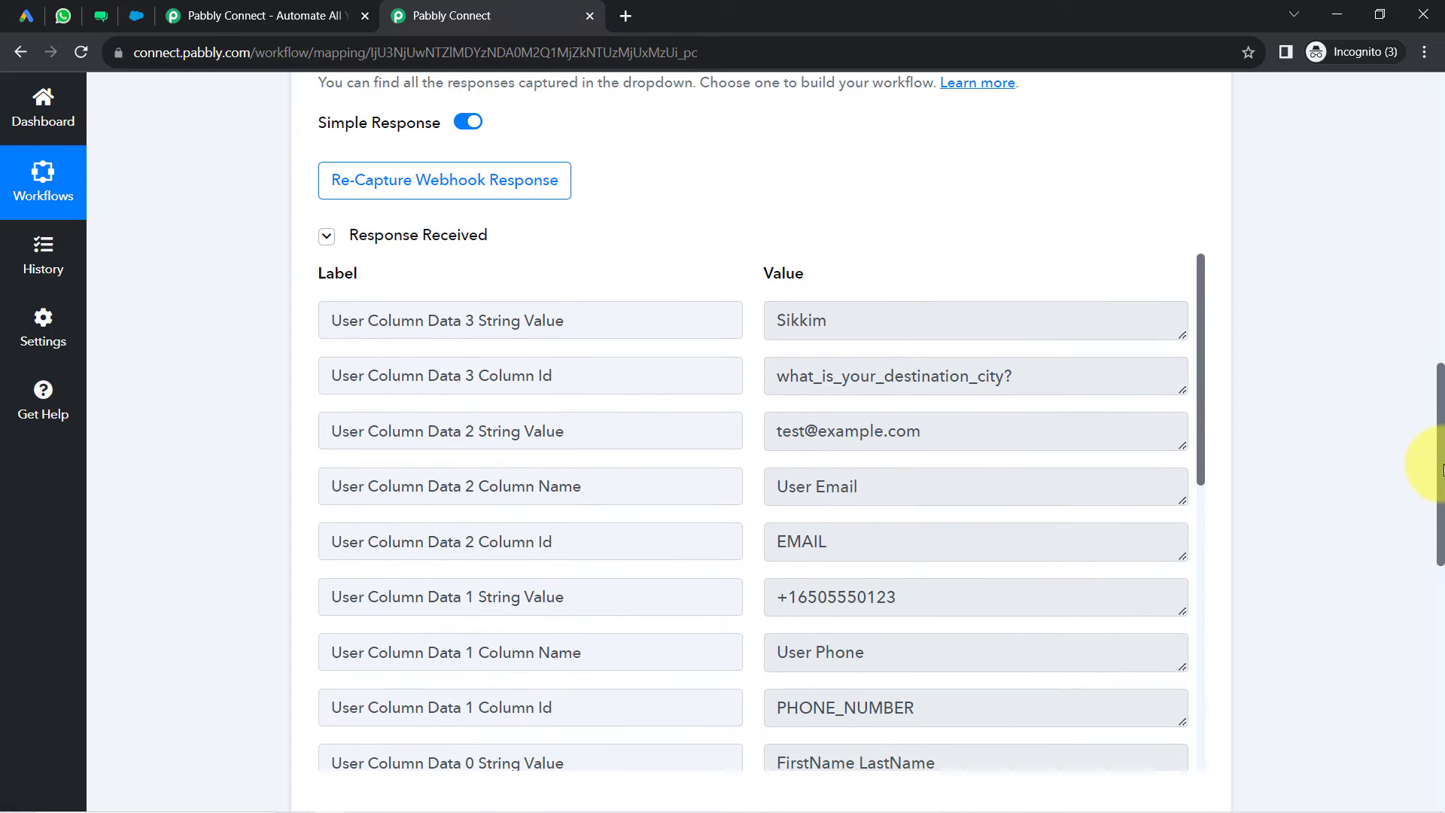
{"action": "left_click", "coordinate": [404, 238]}
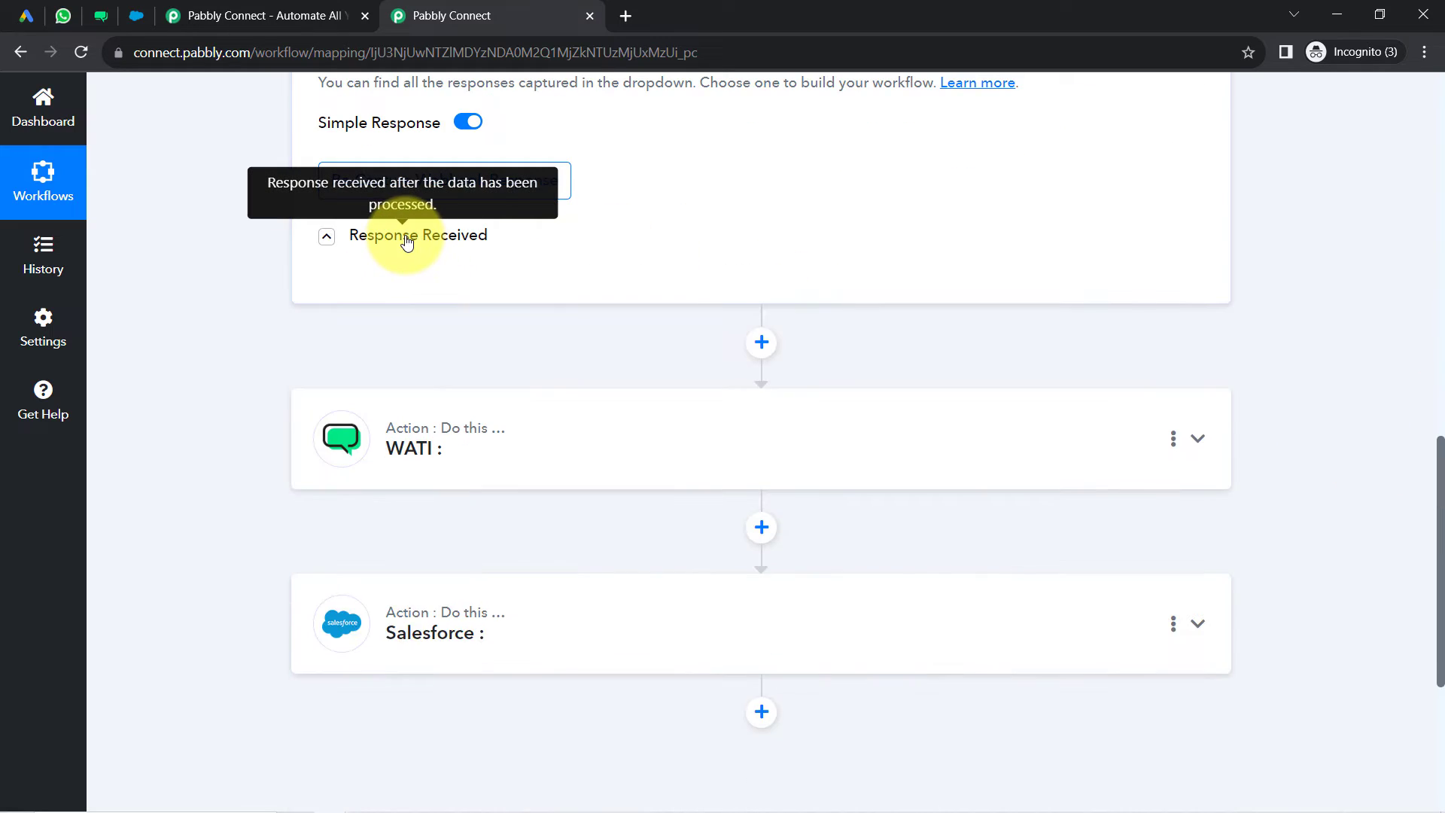
{"action": "left_click", "coordinate": [408, 239]}
{"action": "left_click", "coordinate": [410, 239]}
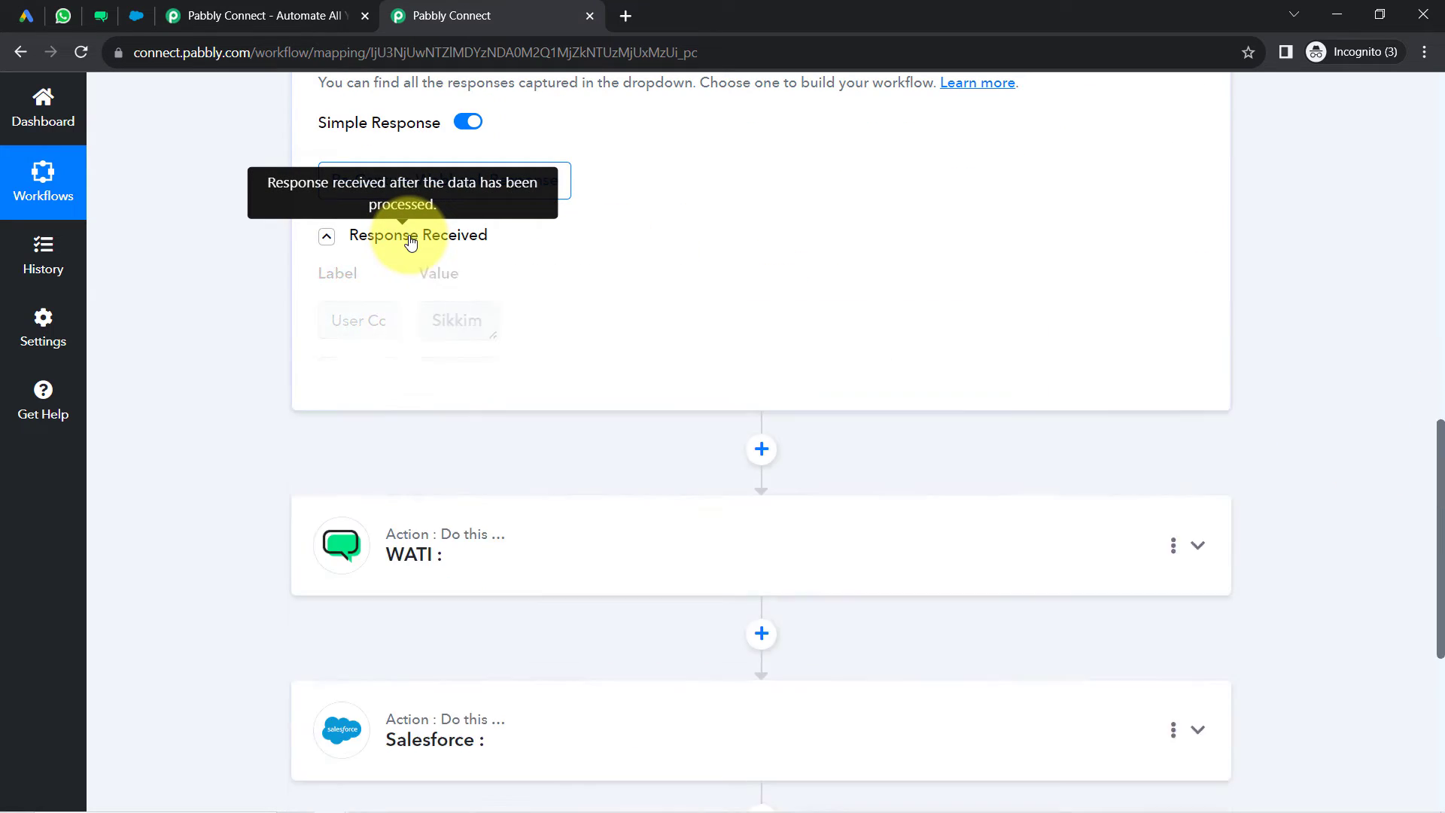
{"action": "left_click", "coordinate": [410, 239]}
- Examine the destination city, email, phone number and full name values in the captured webhook response
{"action": "left_click", "coordinate": [858, 317]}
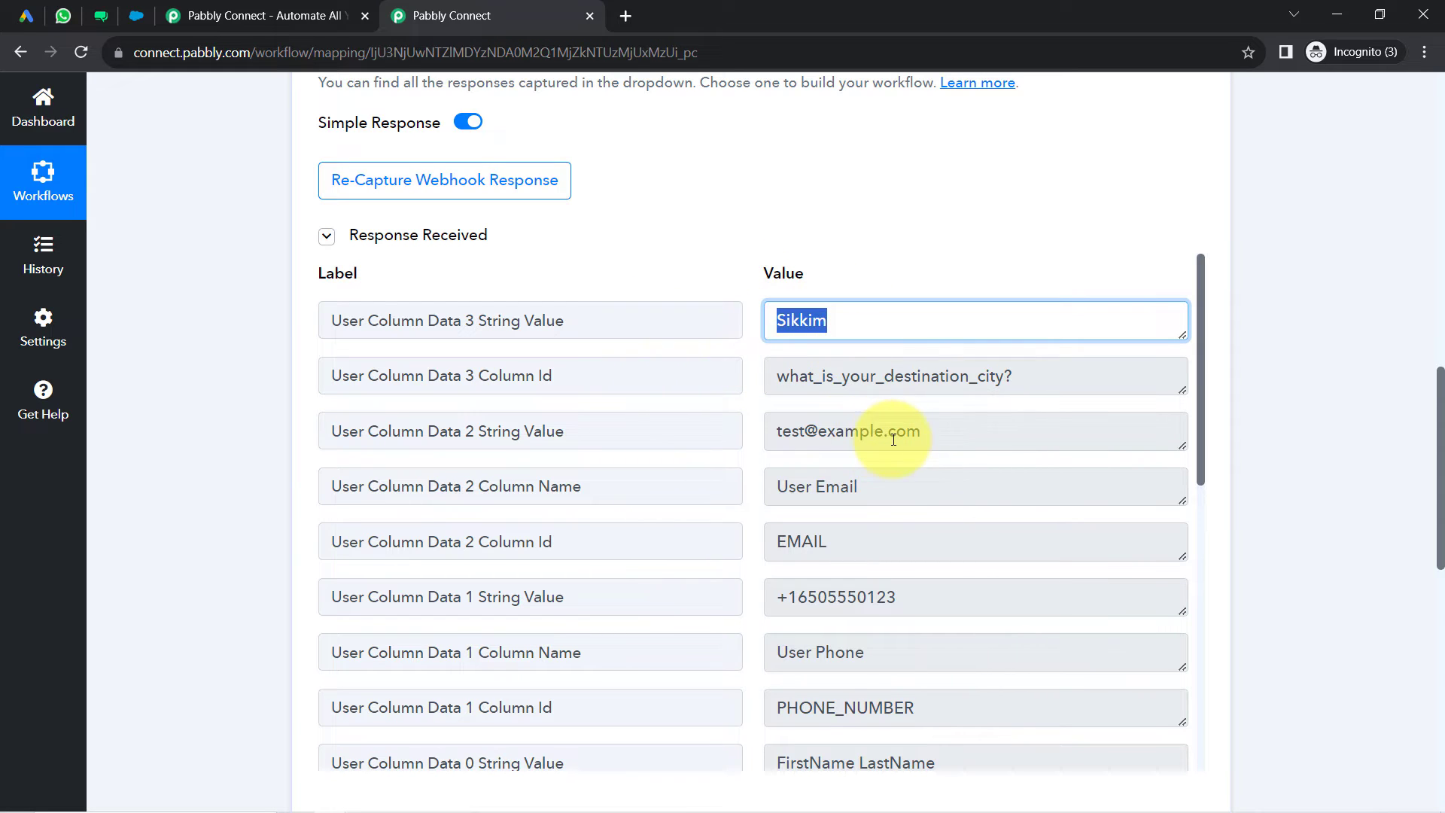
{"action": "left_click_drag", "start_coordinate": [894, 439], "coordinate": [824, 562]}
{"action": "left_click_drag", "start_coordinate": [893, 612], "coordinate": [775, 602]}
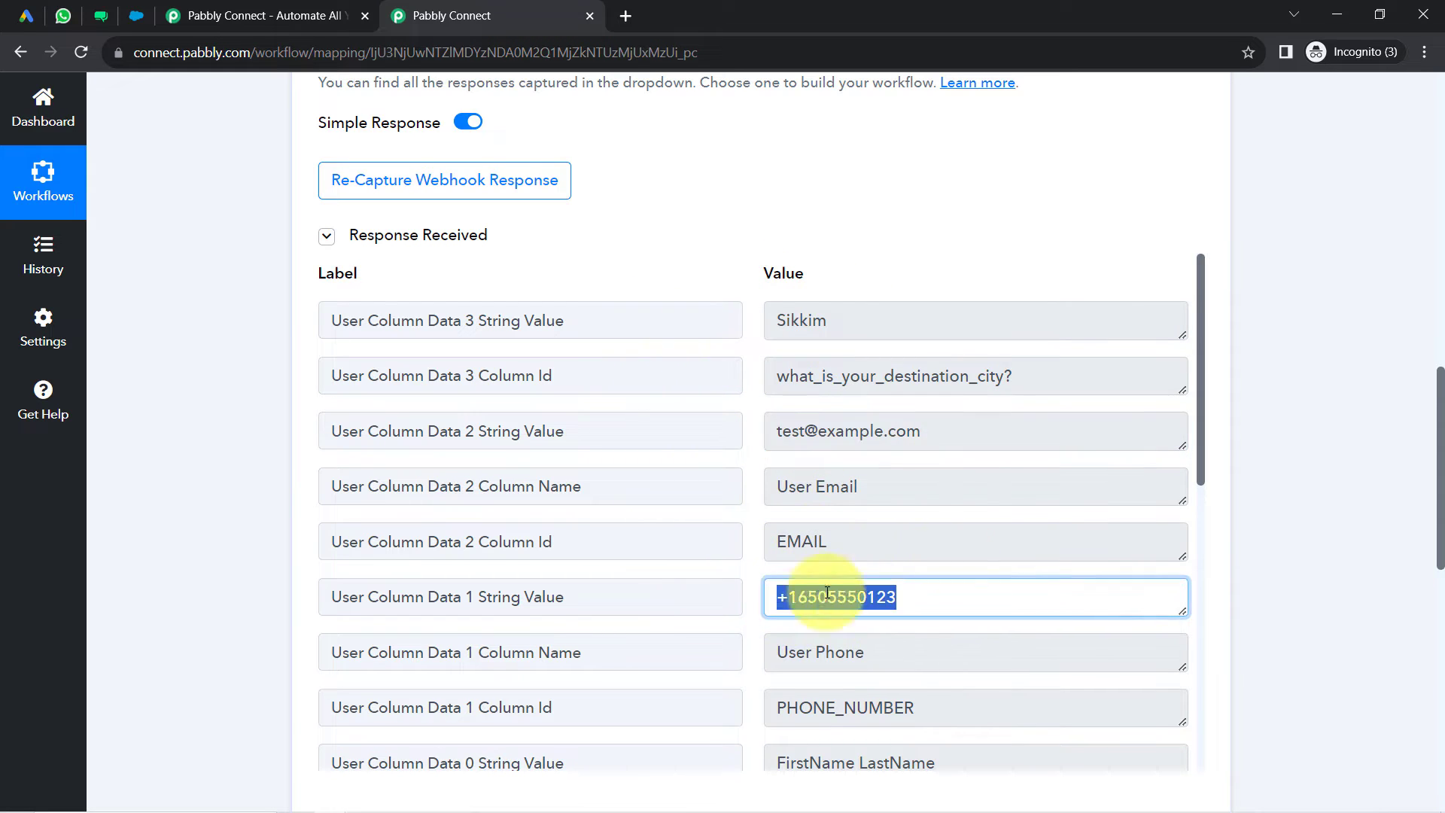
{"action": "left_click", "coordinate": [1195, 392]}
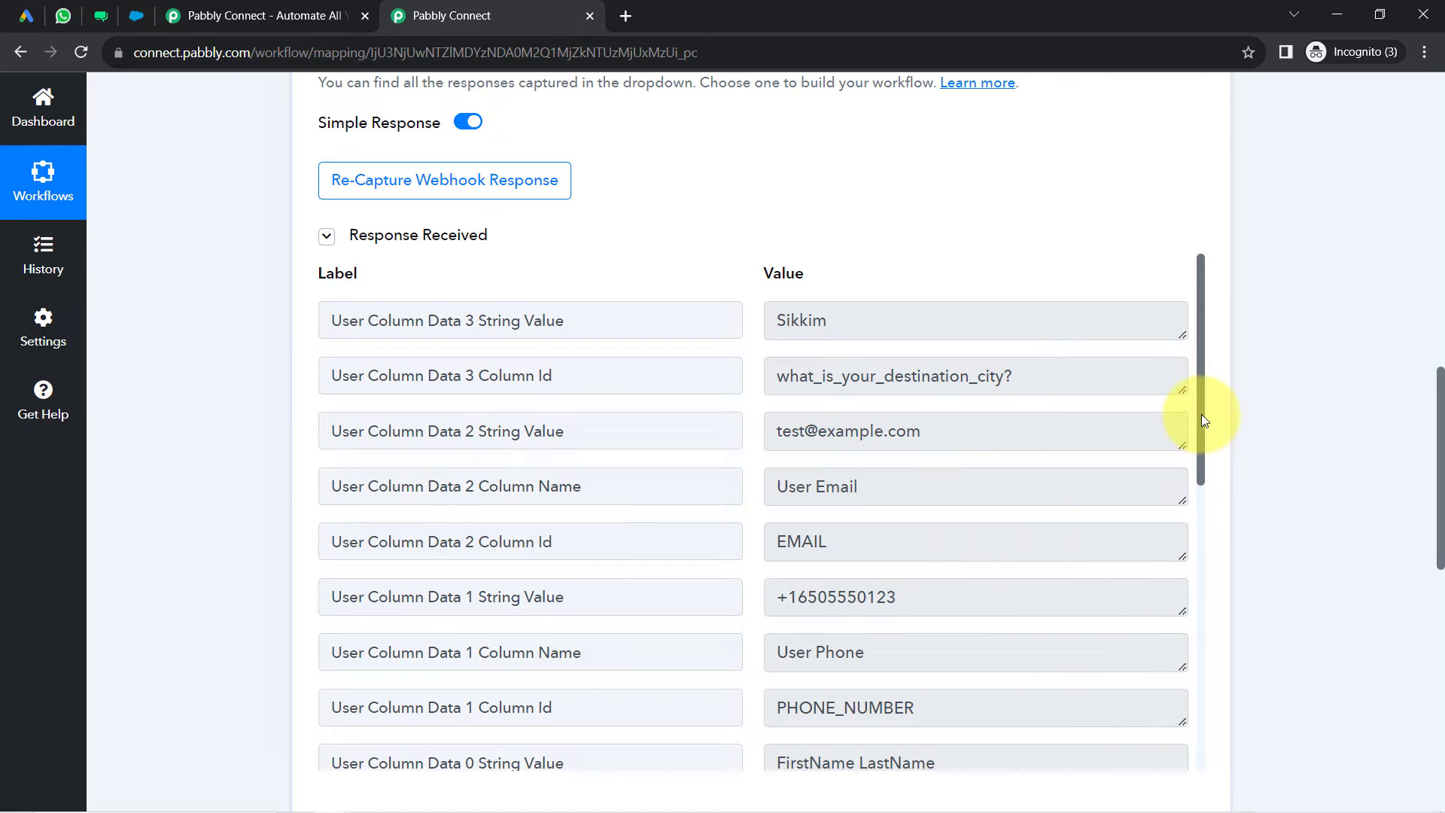
{"action": "left_click_drag", "start_coordinate": [1201, 414], "coordinate": [1159, 548]}
{"action": "double_click", "coordinate": [832, 421]}
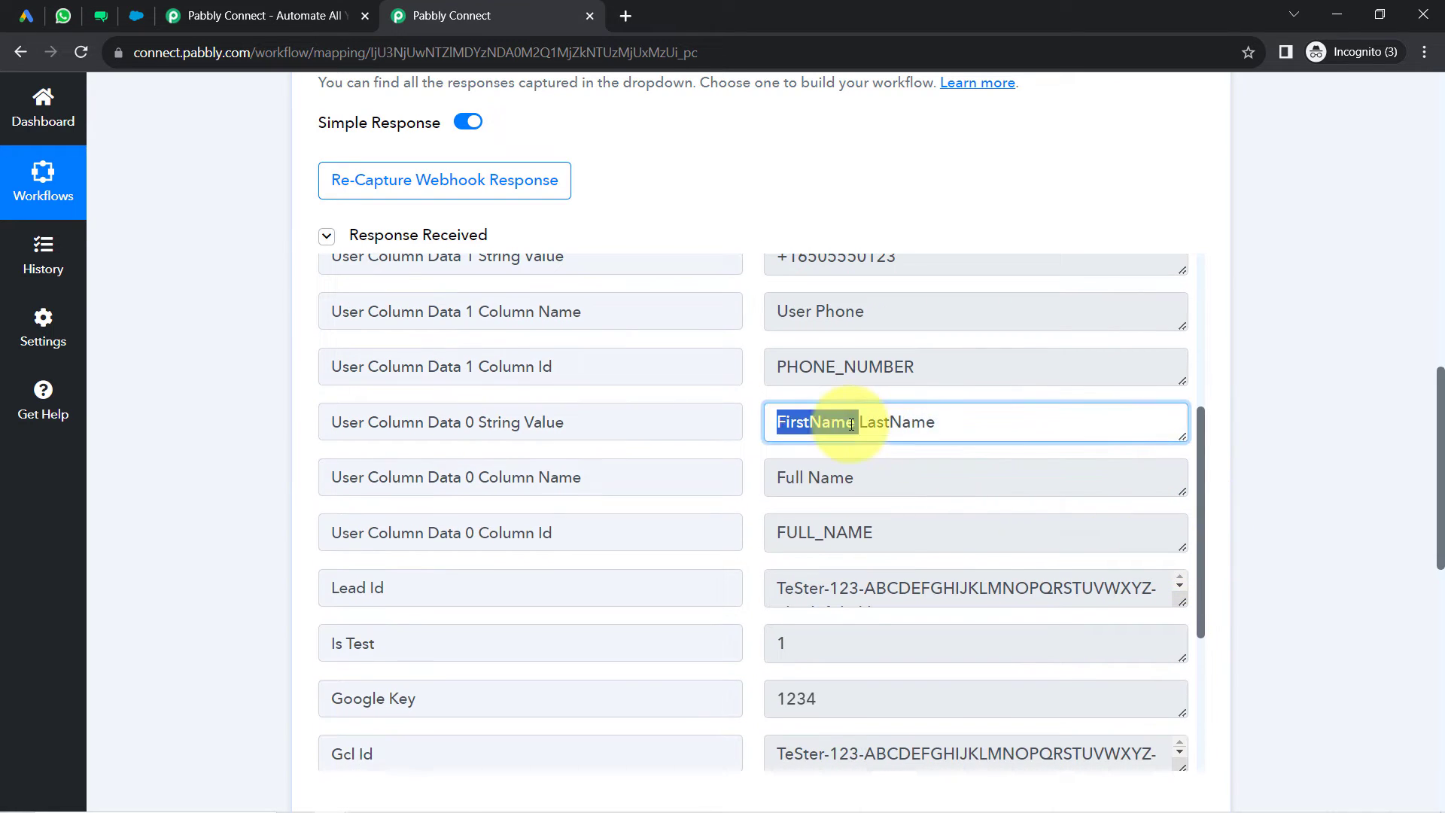
{"action": "left_click_drag", "start_coordinate": [832, 422], "coordinate": [913, 429]}
{"action": "left_click", "coordinate": [824, 424]}
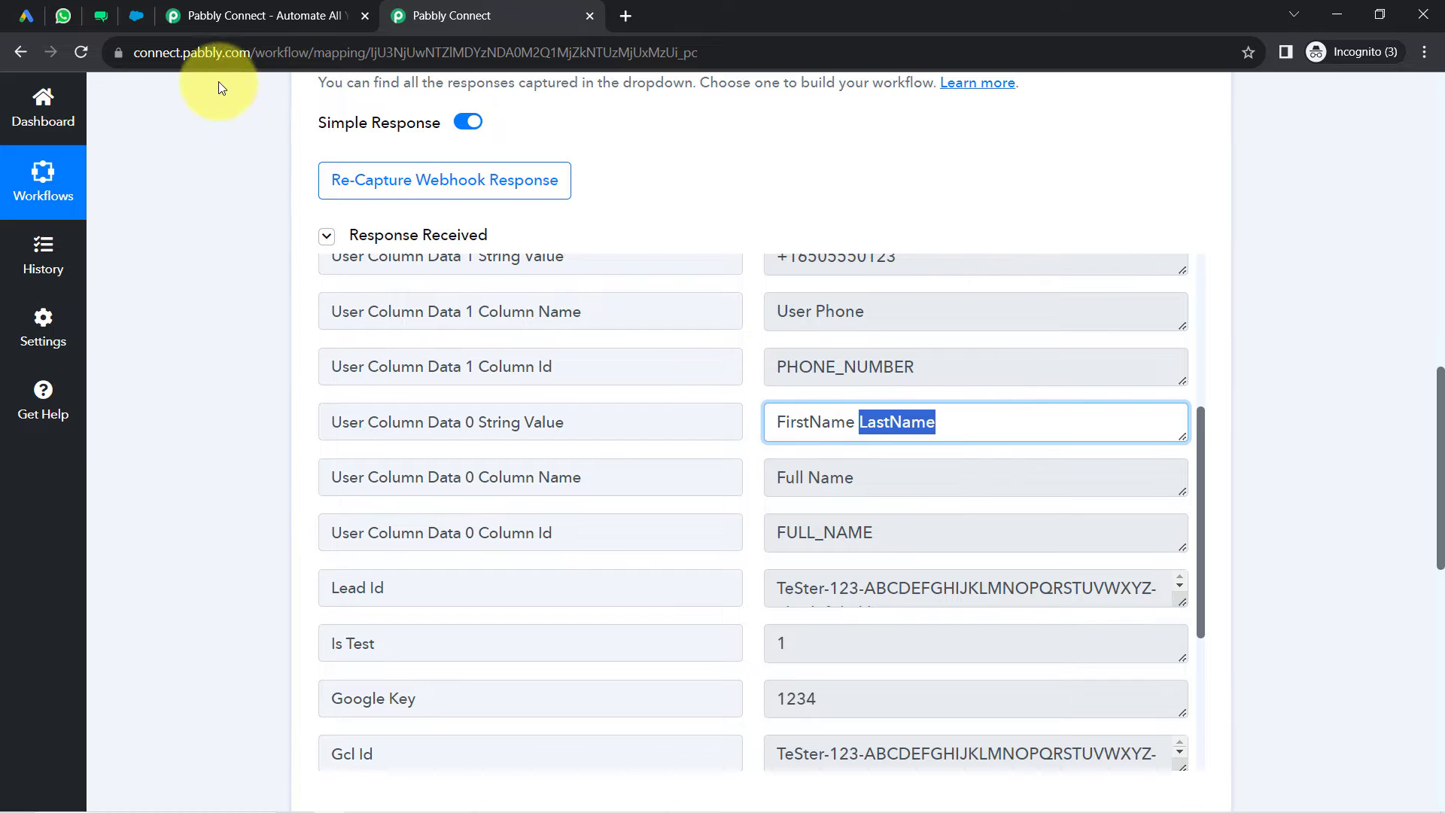
- Revisit the lead form's webhook settings in Google Ads, then collapse the Google Lead Form trigger in Pabbly Connect and review its header
{"action": "left_click", "coordinate": [7, 11]}
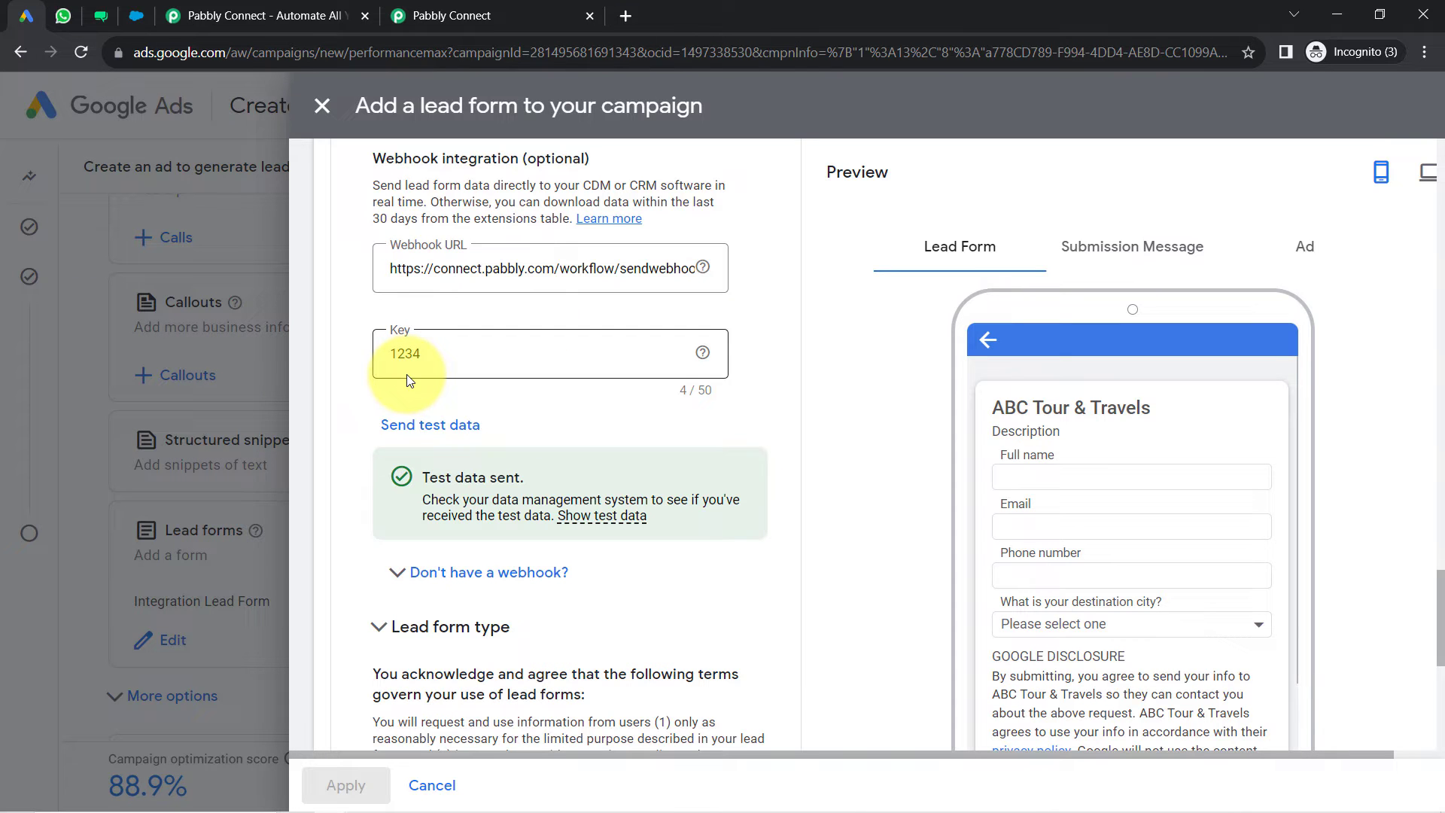
{"action": "left_click", "coordinate": [541, 16]}
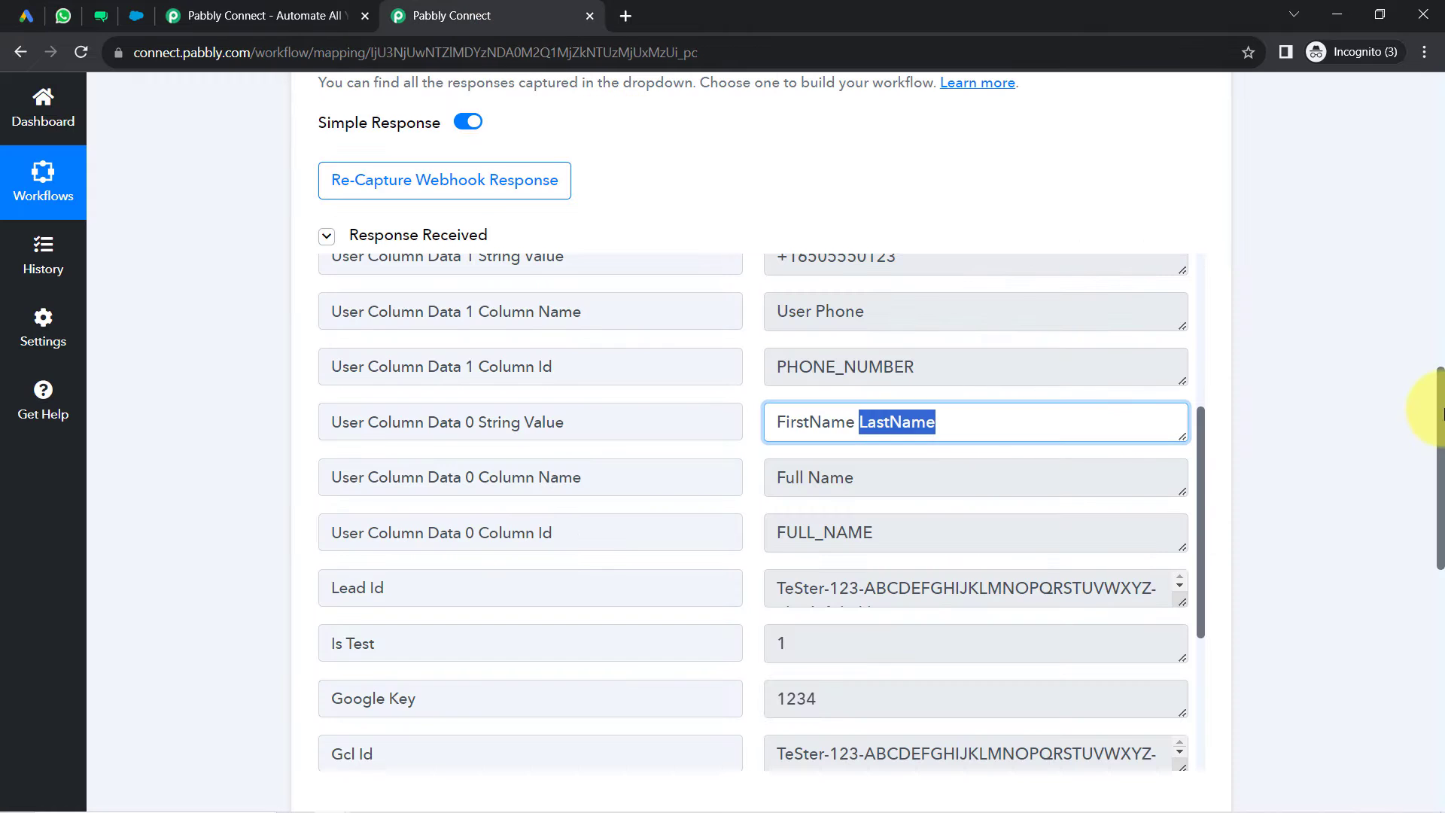
{"action": "left_click_drag", "start_coordinate": [1437, 429], "coordinate": [1420, 58]}
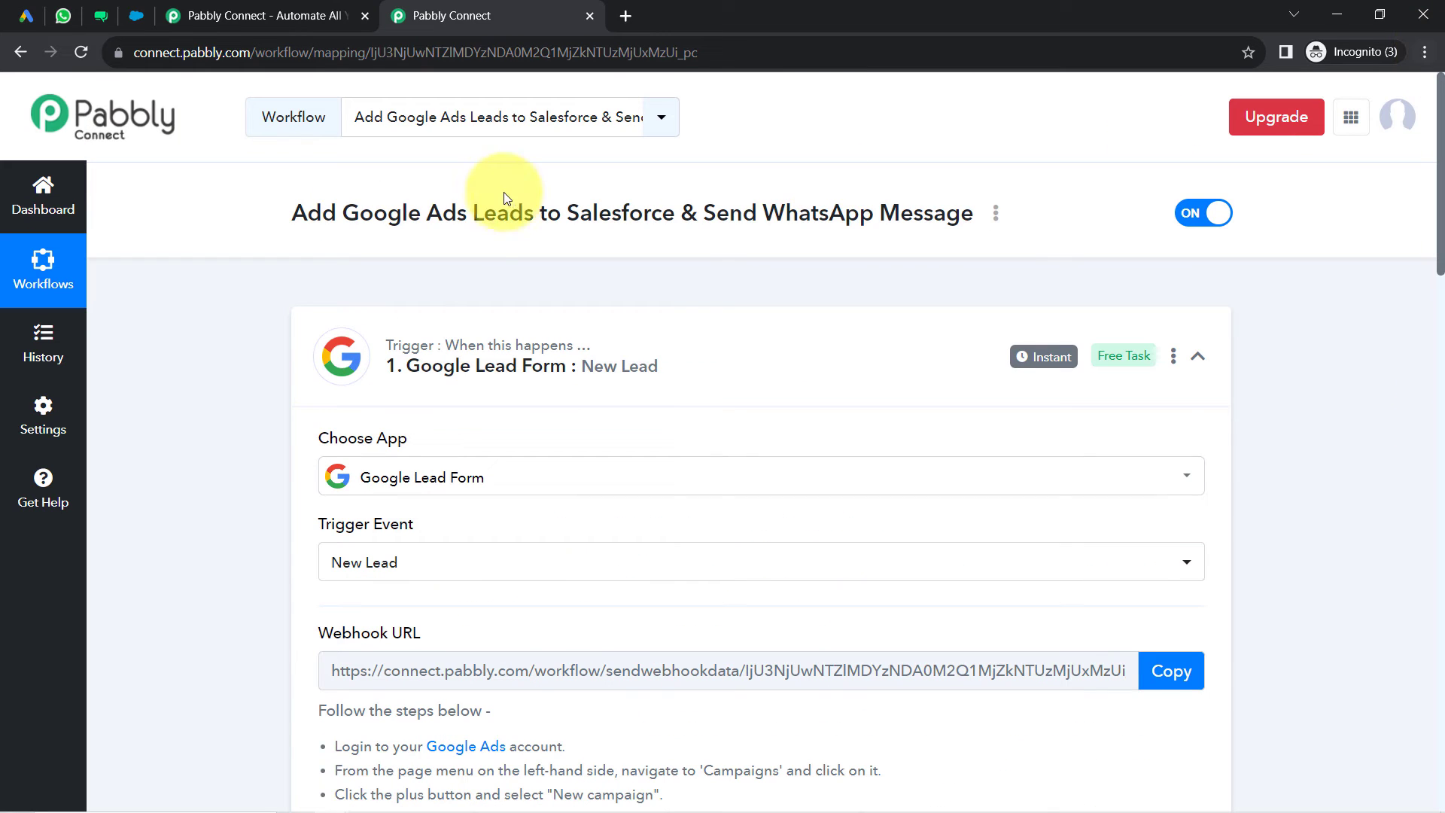
{"action": "left_click", "coordinate": [591, 368]}
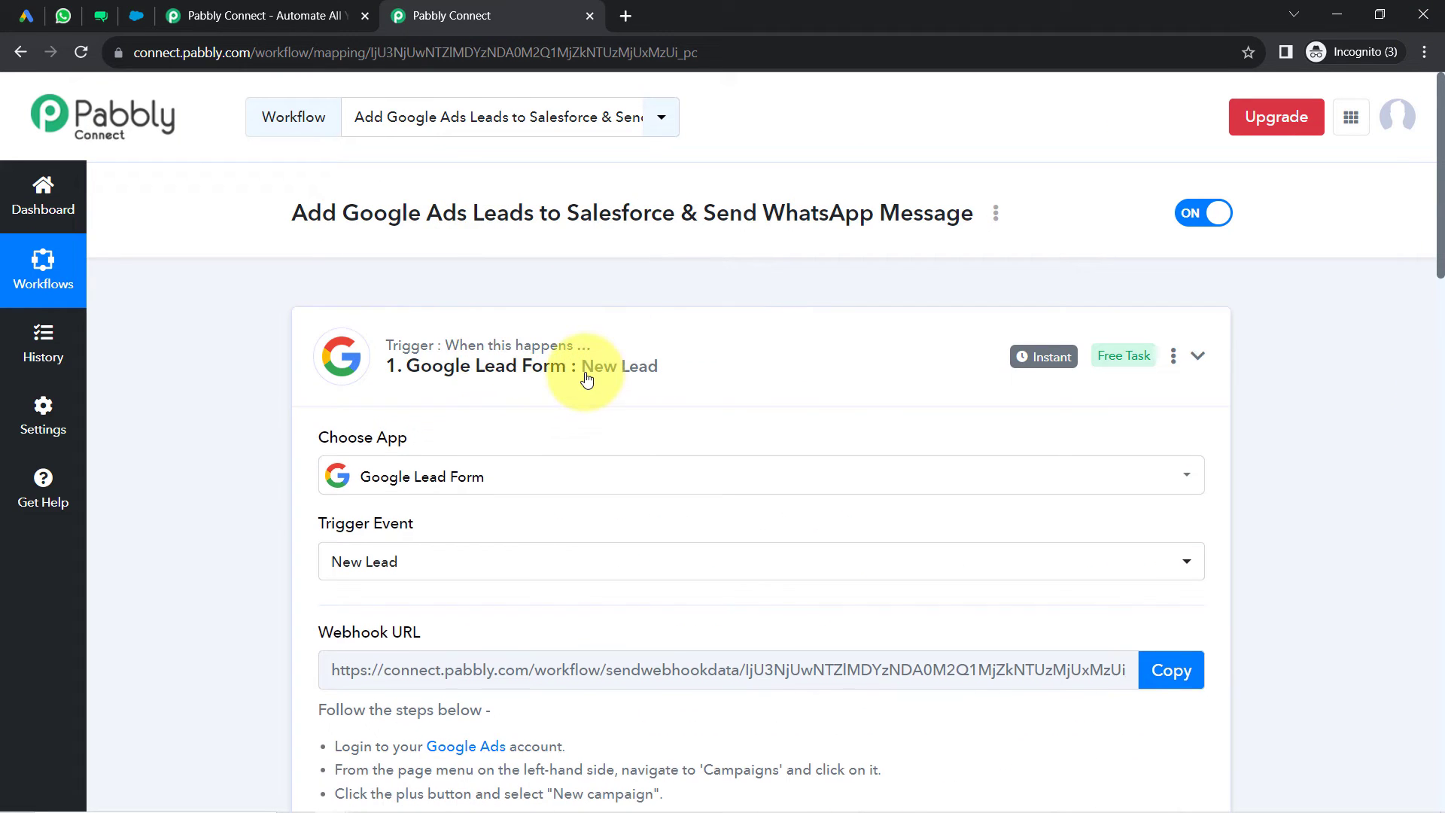
{"action": "mouse_move", "coordinate": [545, 346]}
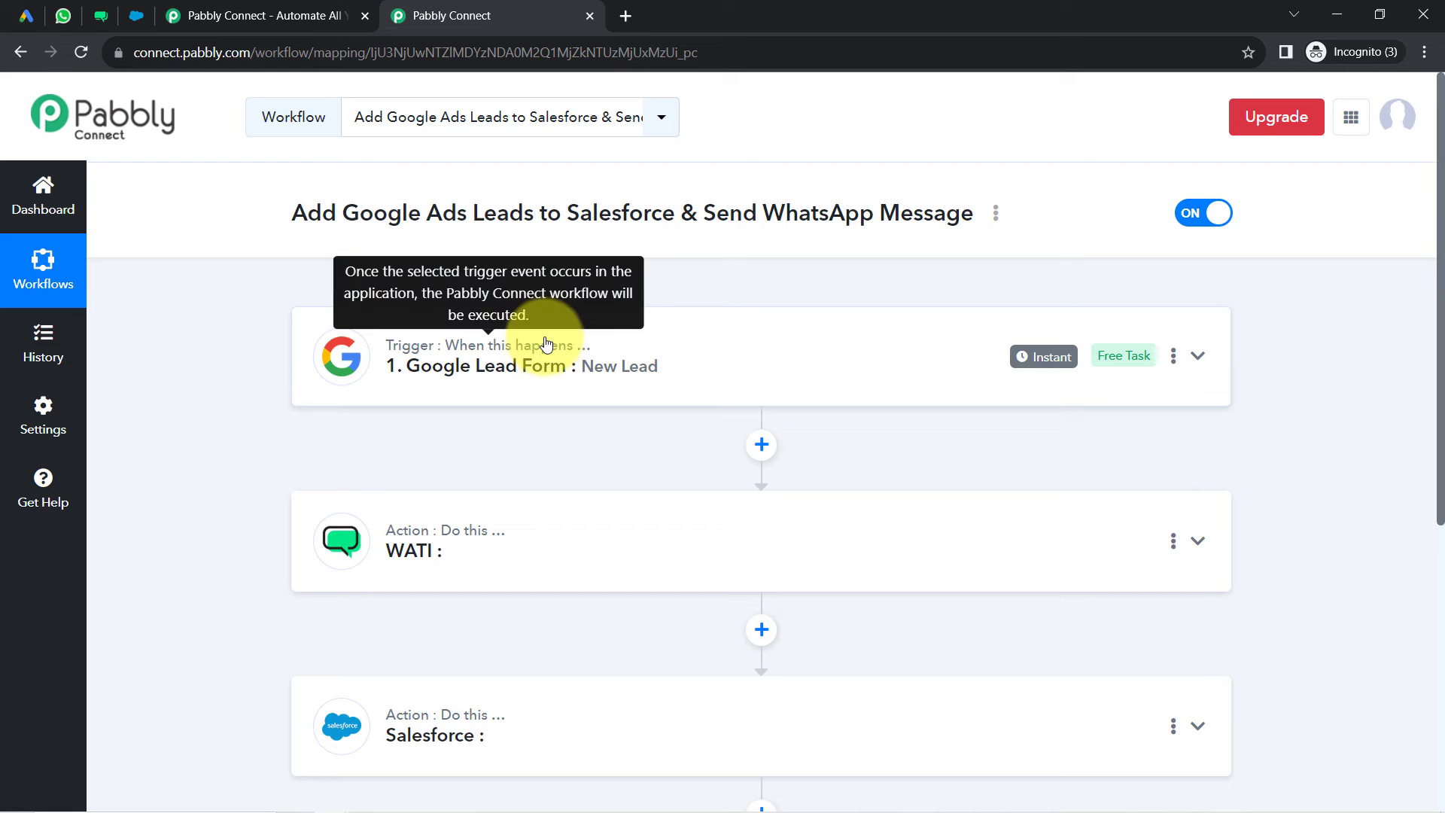
{"action": "mouse_move", "coordinate": [1063, 362]}
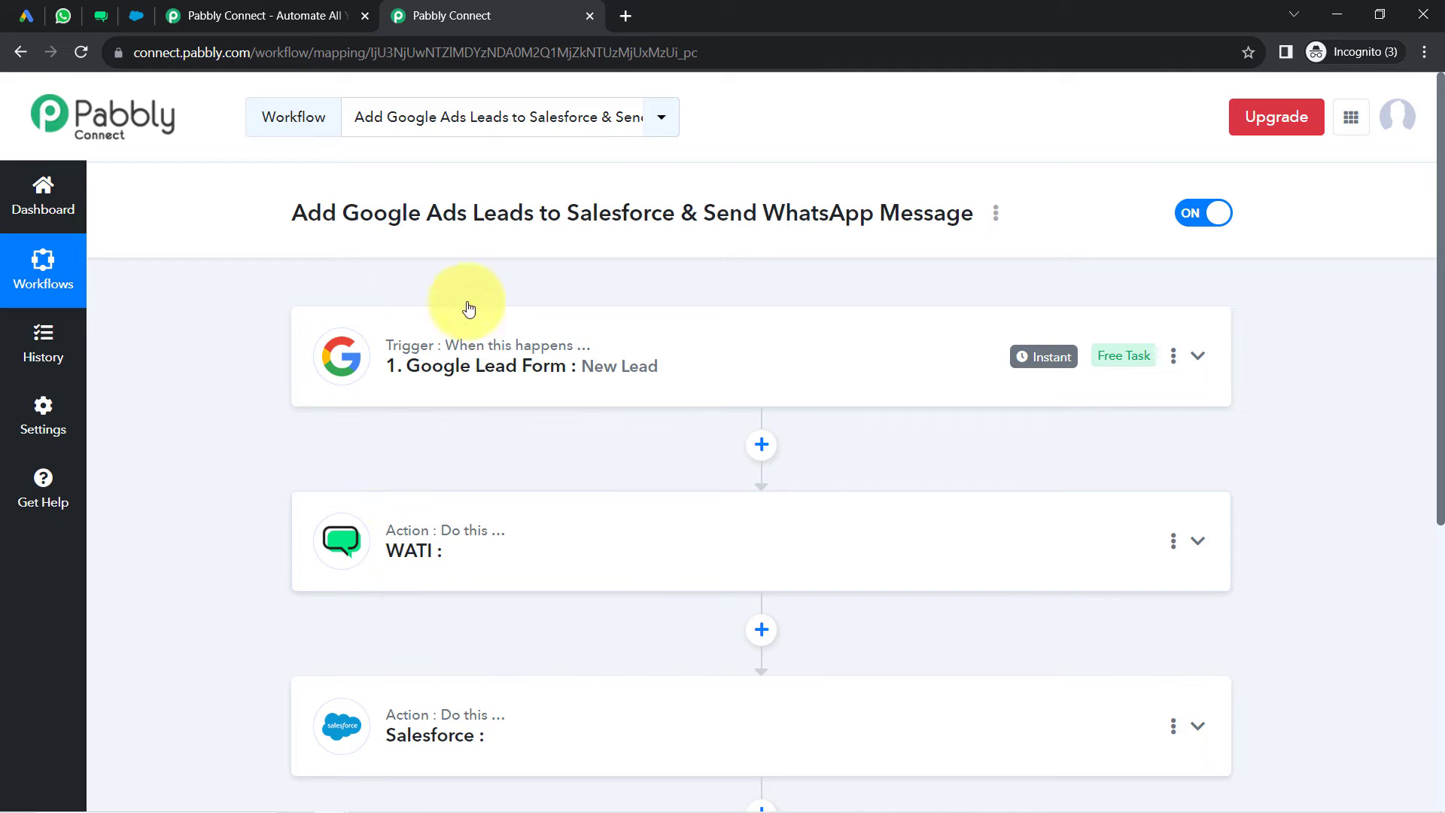
- Reopen the Google Lead Form trigger and examine the phone number value in its received response
{"action": "left_click", "coordinate": [461, 331]}
{"action": "scroll", "coordinate": [1419, 271], "scroll_direction": "down", "scroll_amount": 4}
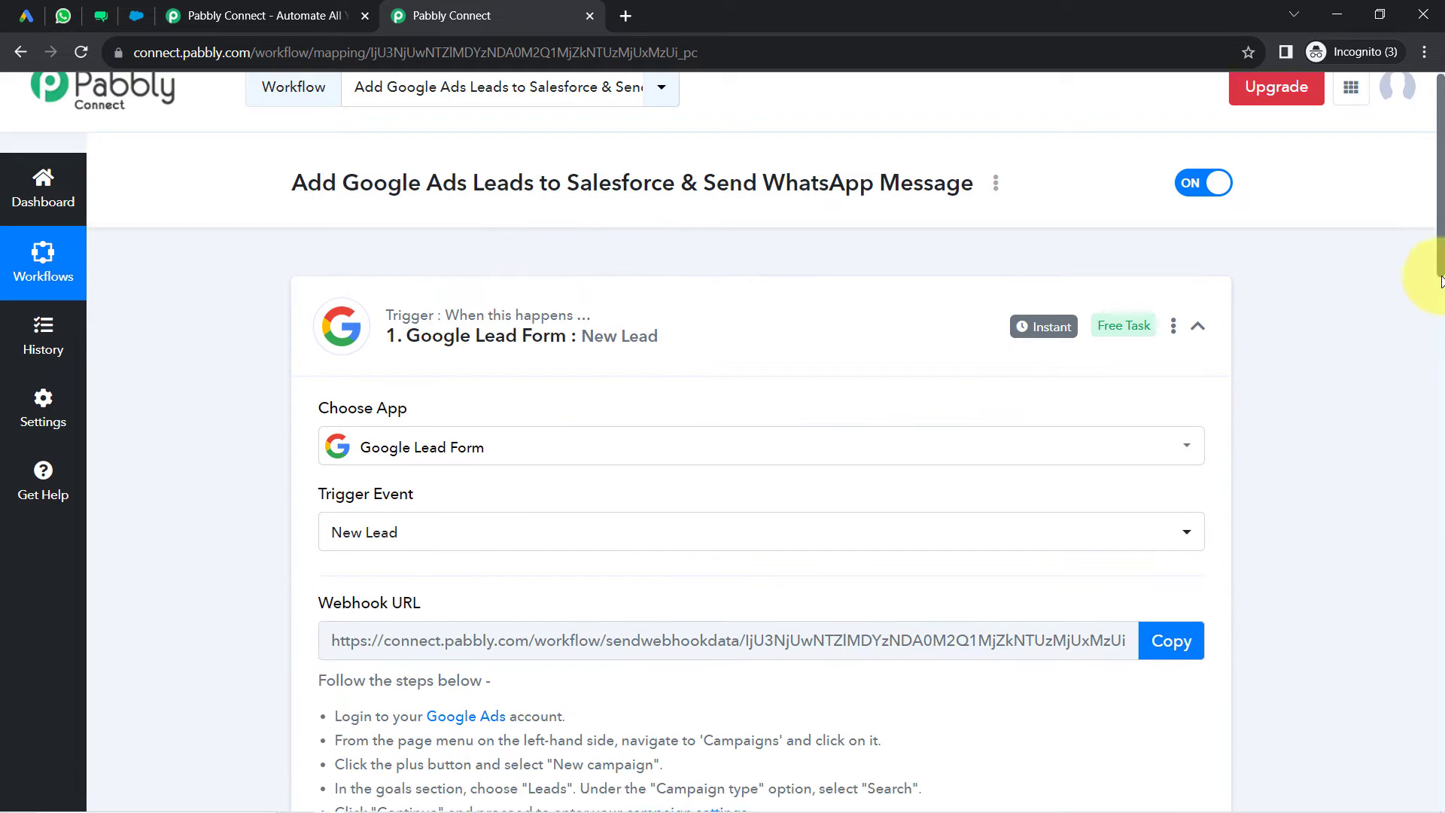
{"action": "scroll", "coordinate": [1439, 380], "scroll_direction": "down", "scroll_amount": 10}
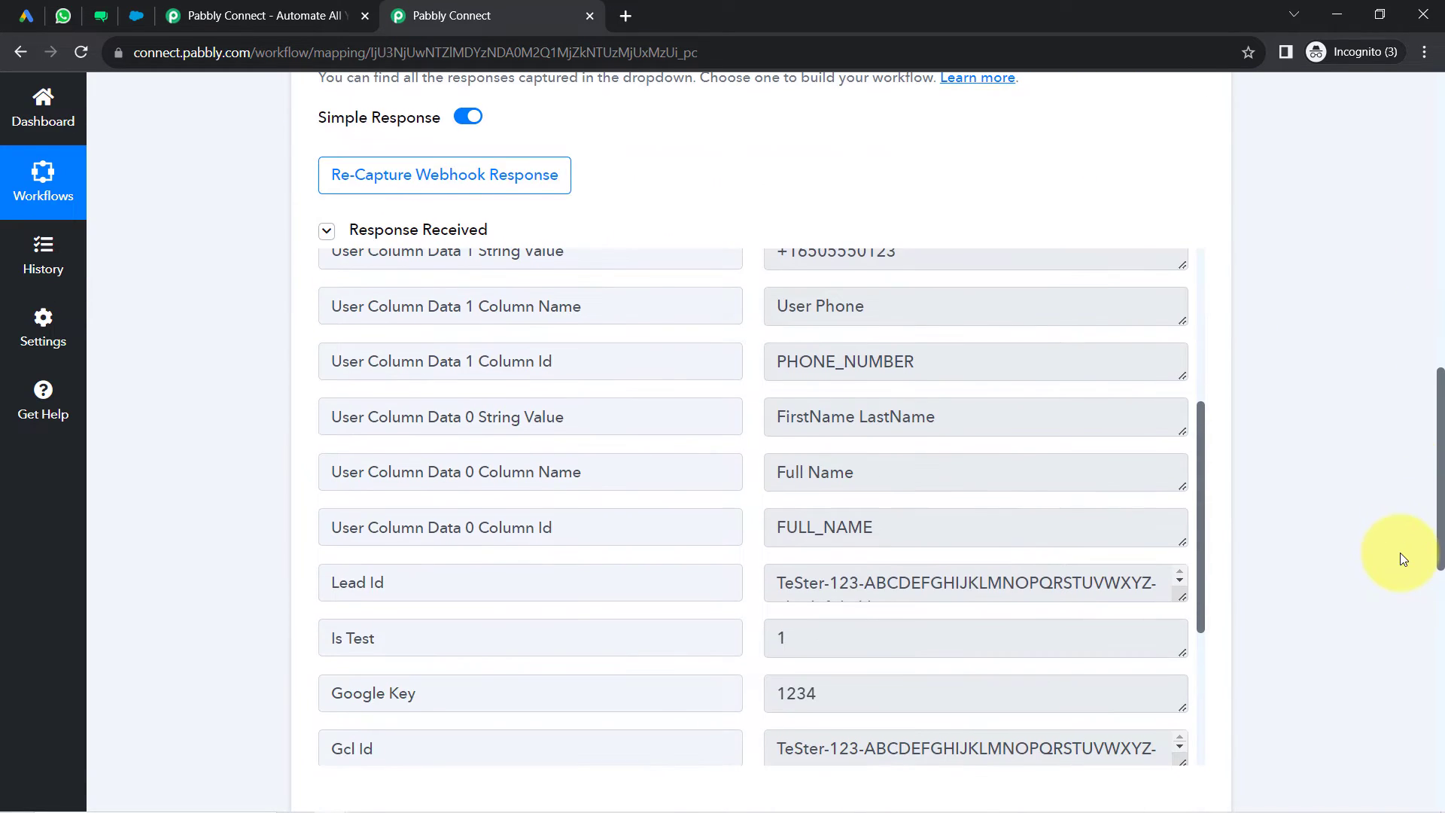
{"action": "left_click_drag", "start_coordinate": [1204, 501], "coordinate": [1213, 420]}
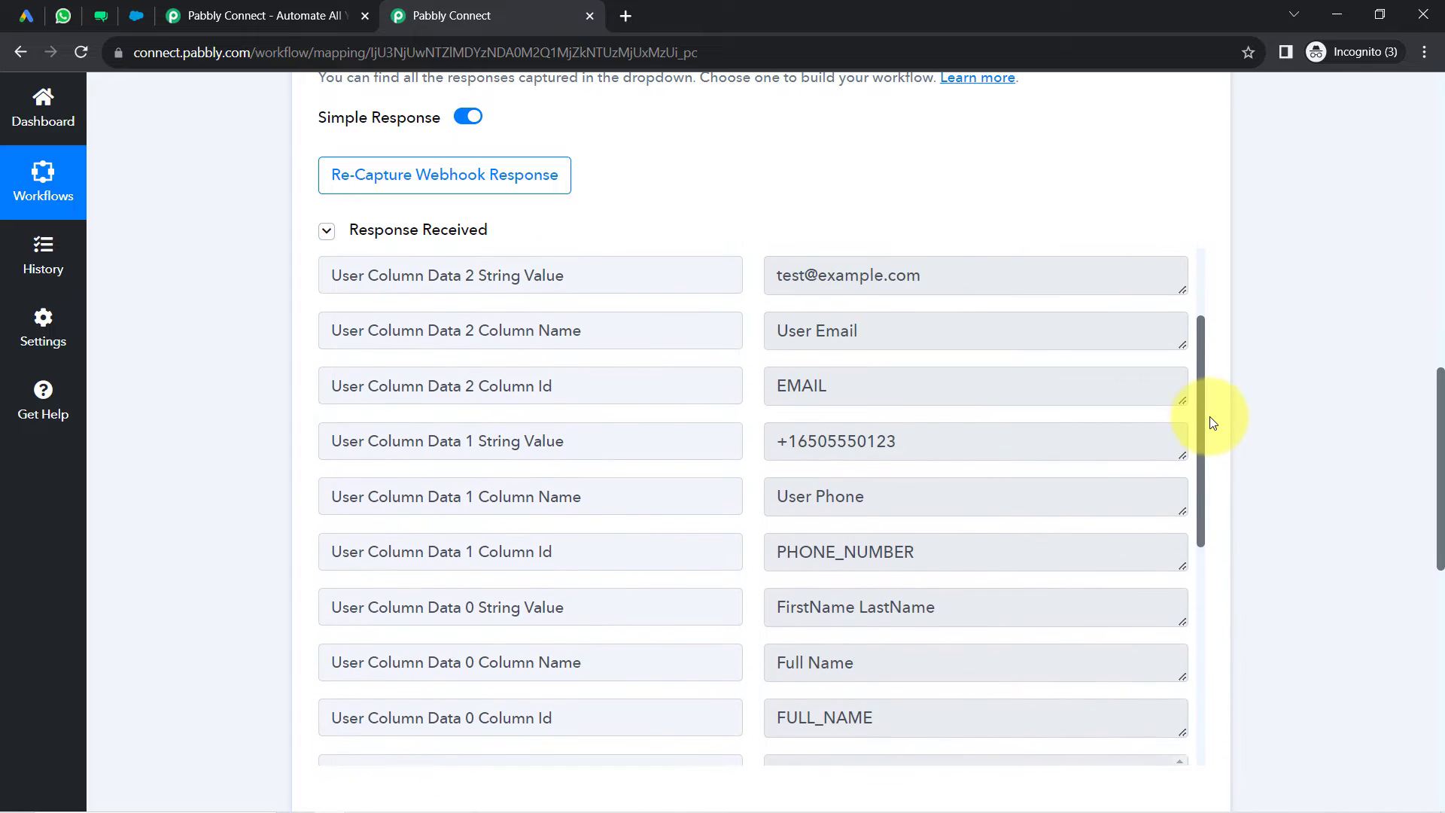
{"action": "triple_click", "coordinate": [799, 444]}
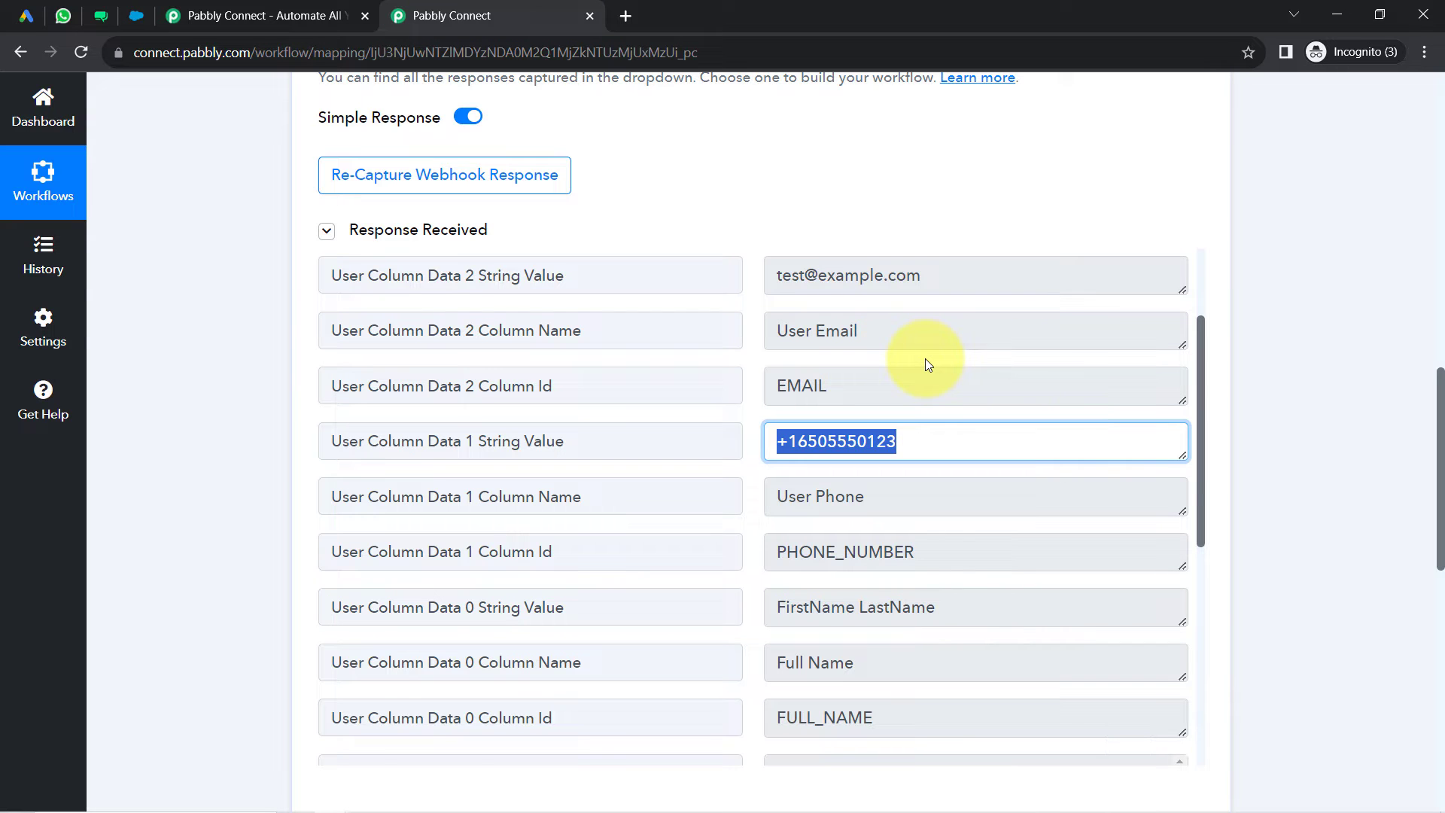
- Switch to WhatsApp Web and delete the Via WATI chat
{"action": "left_click", "coordinate": [62, 16]}
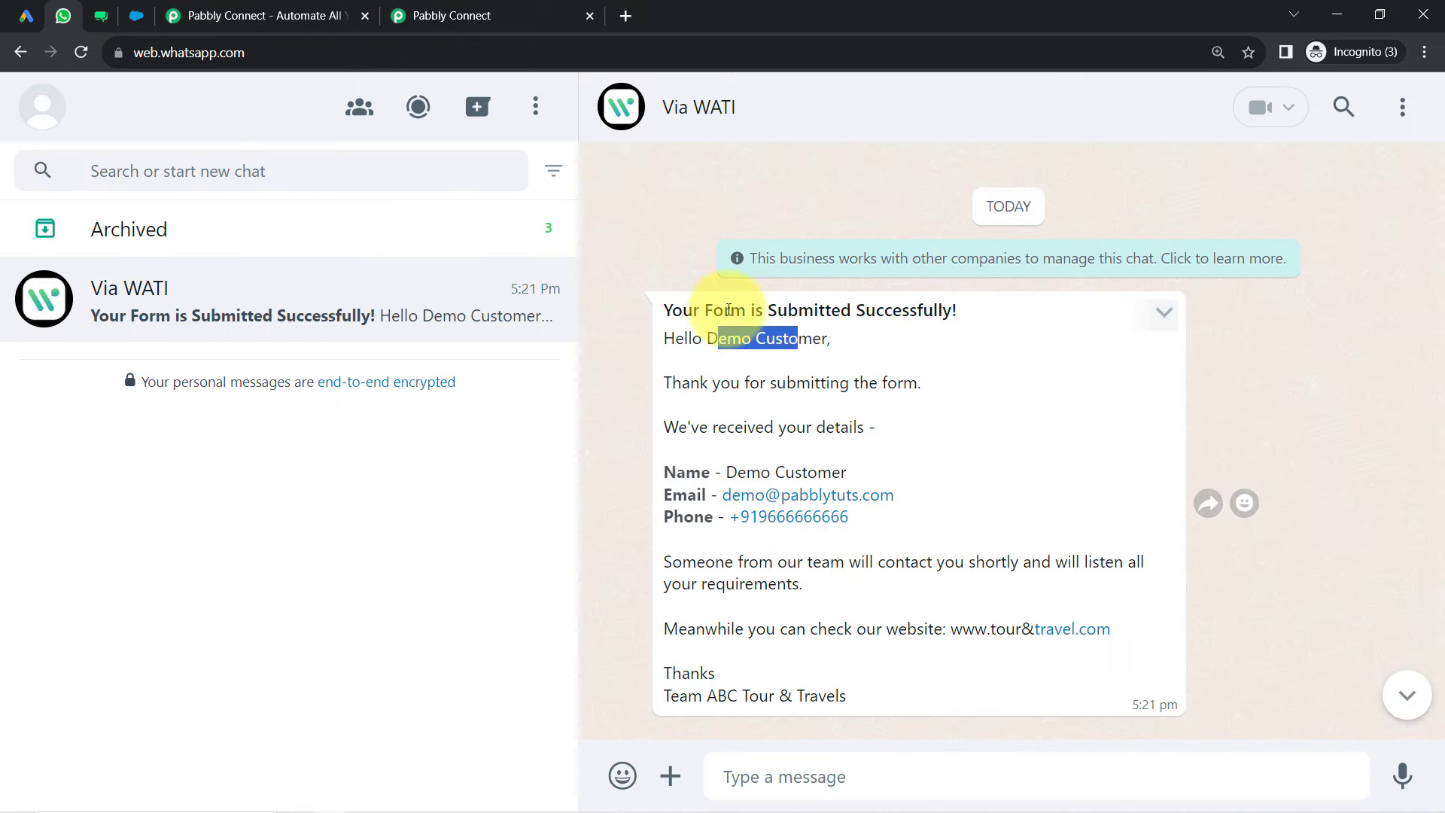
{"action": "left_click", "coordinate": [1402, 106]}
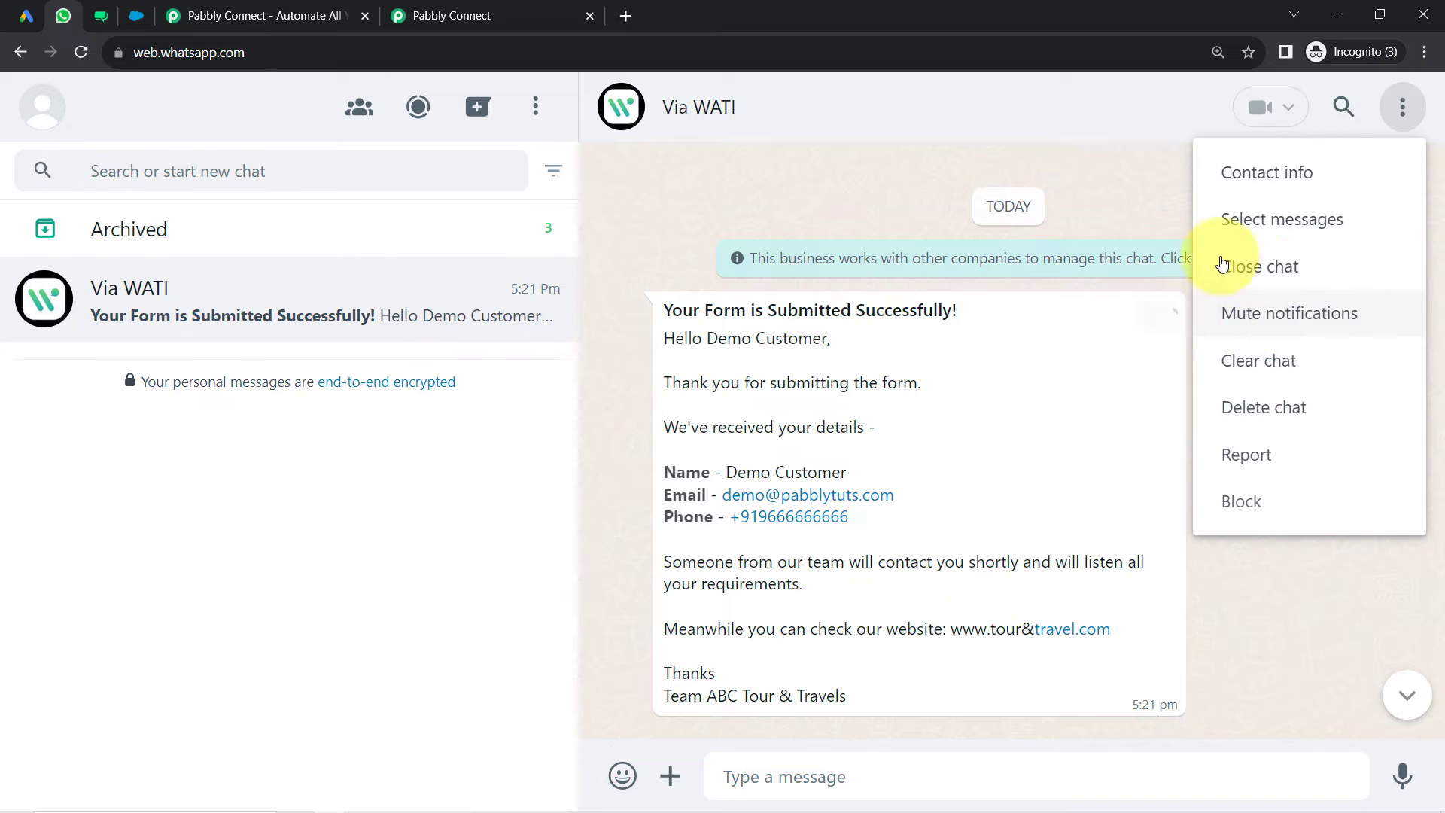
{"action": "left_click", "coordinate": [1254, 406]}
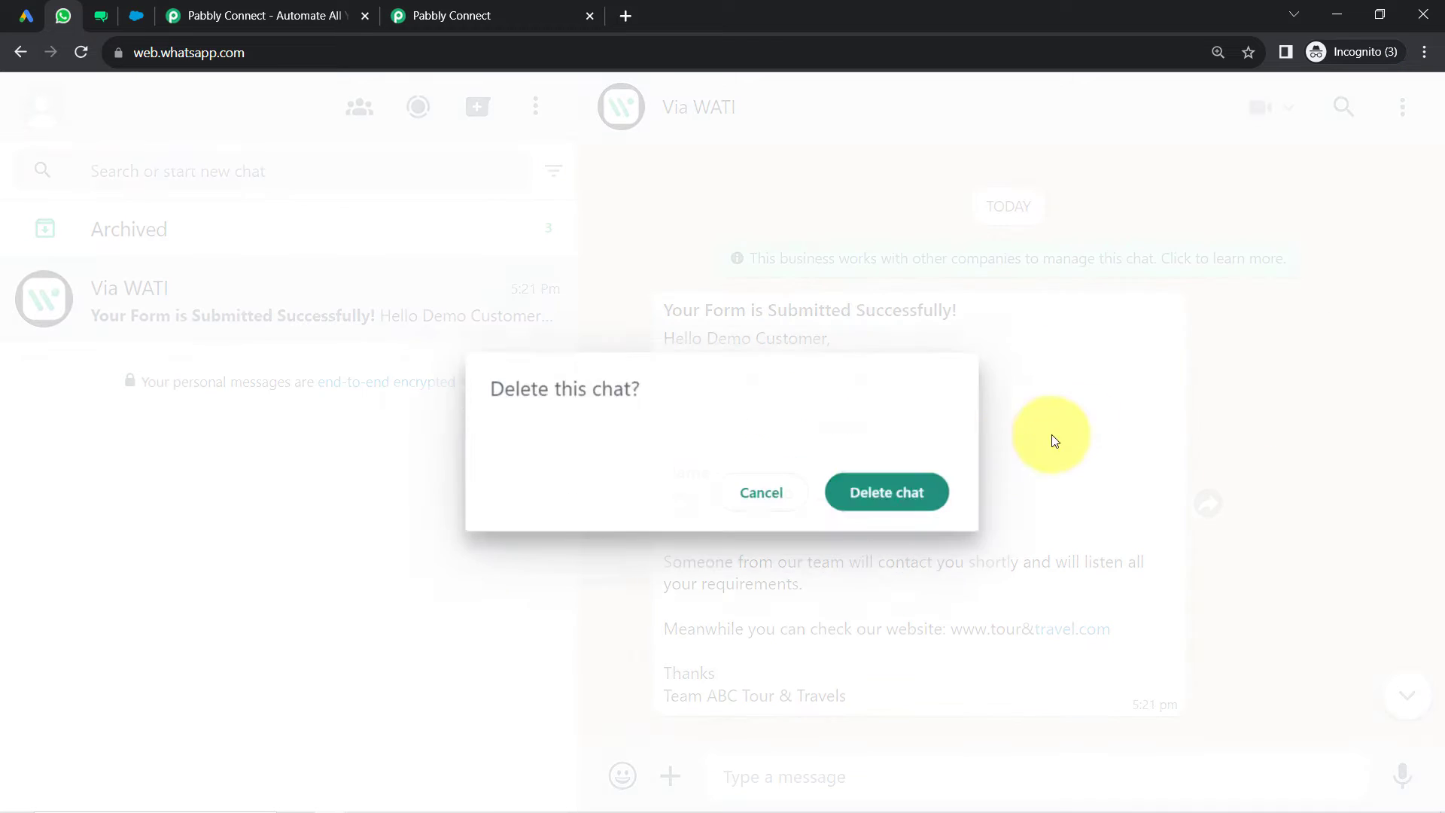
{"action": "left_click", "coordinate": [869, 506]}
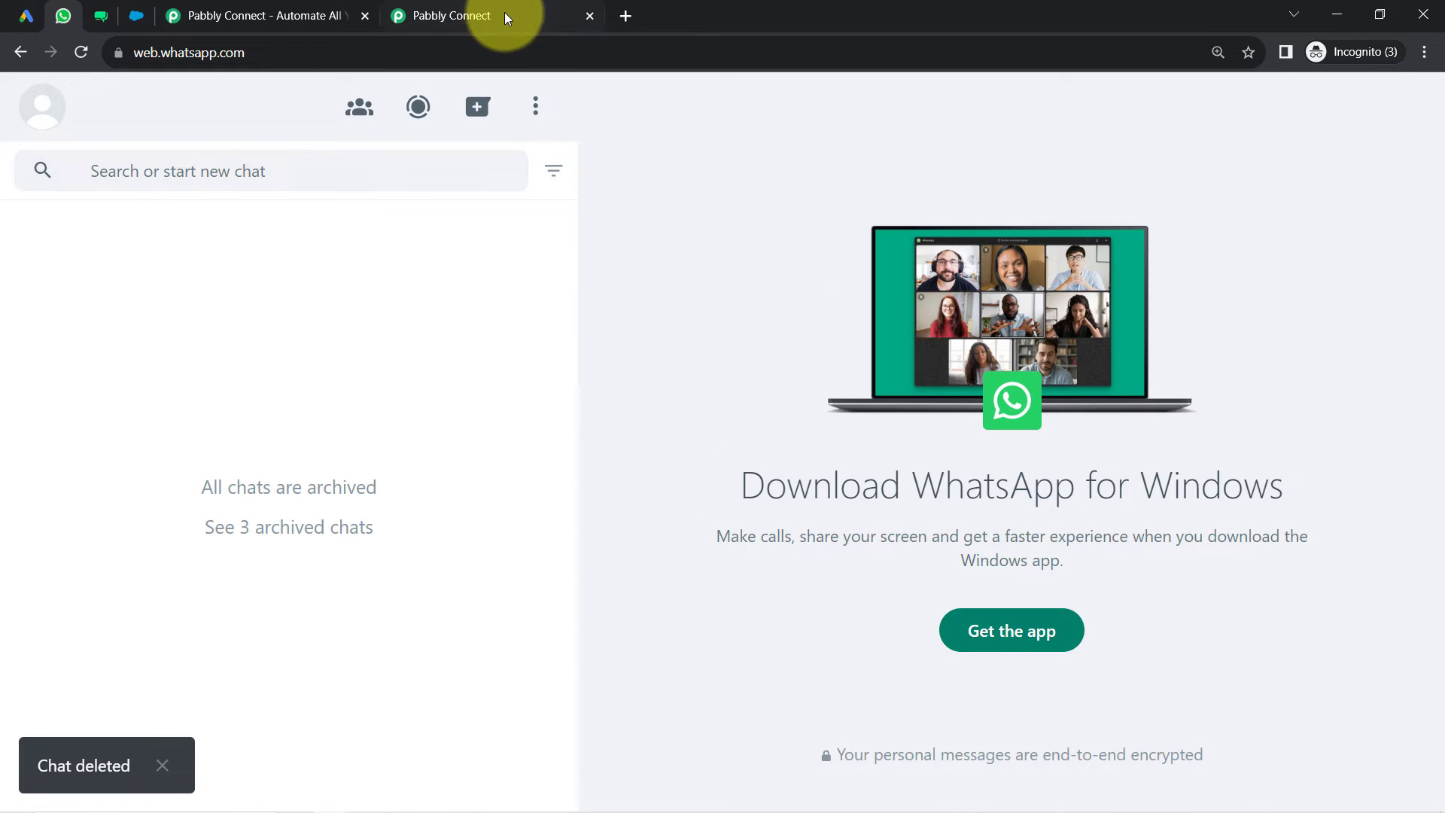
- Return to Pabbly Connect and set the WATI action's event to Send Template Message
{"action": "left_click", "coordinate": [501, 11]}
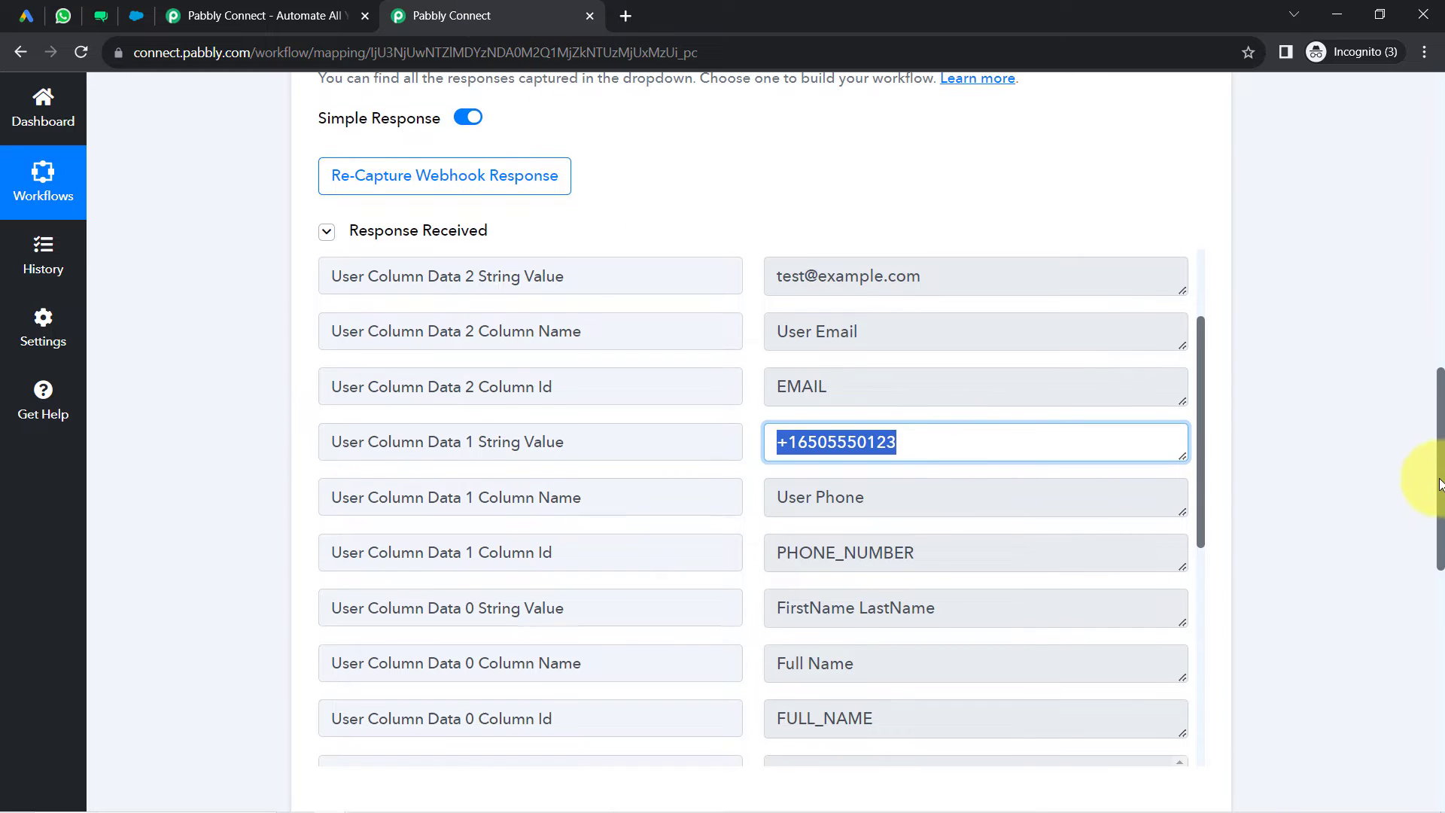
{"action": "left_click_drag", "start_coordinate": [1433, 484], "coordinate": [1424, 652]}
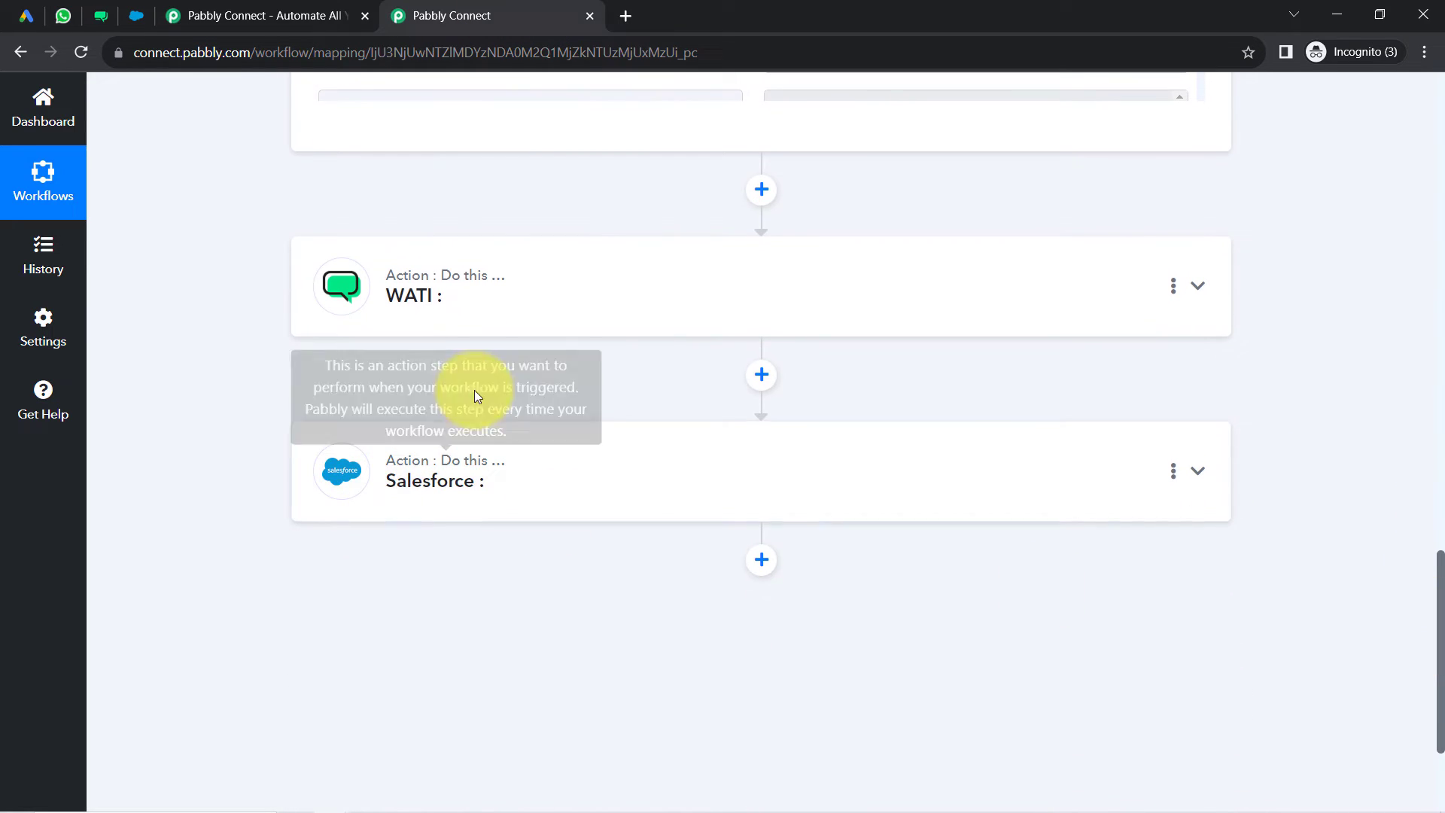
{"action": "left_click", "coordinate": [442, 300]}
{"action": "left_click", "coordinate": [371, 493]}
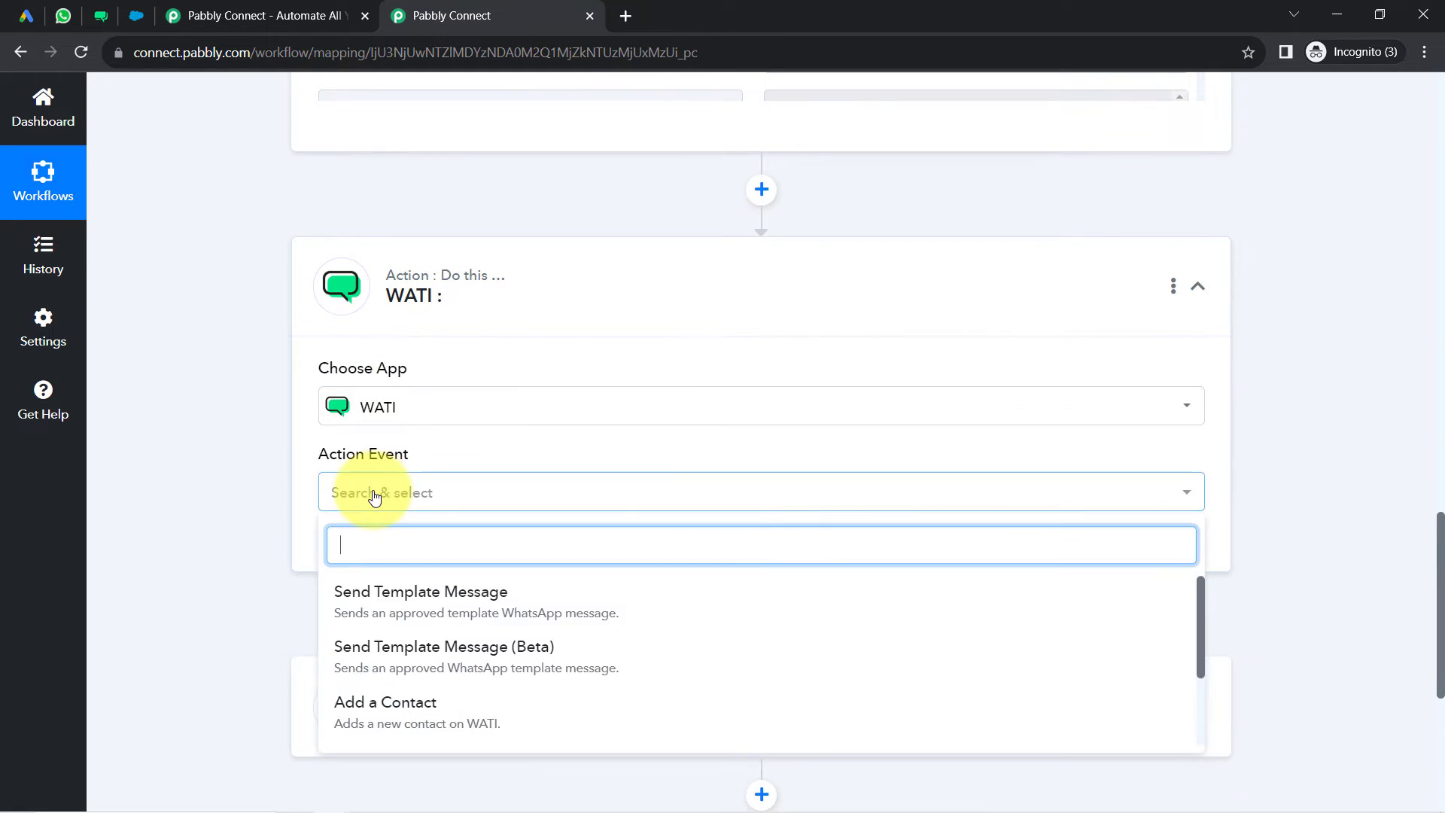
{"action": "left_click", "coordinate": [383, 607]}
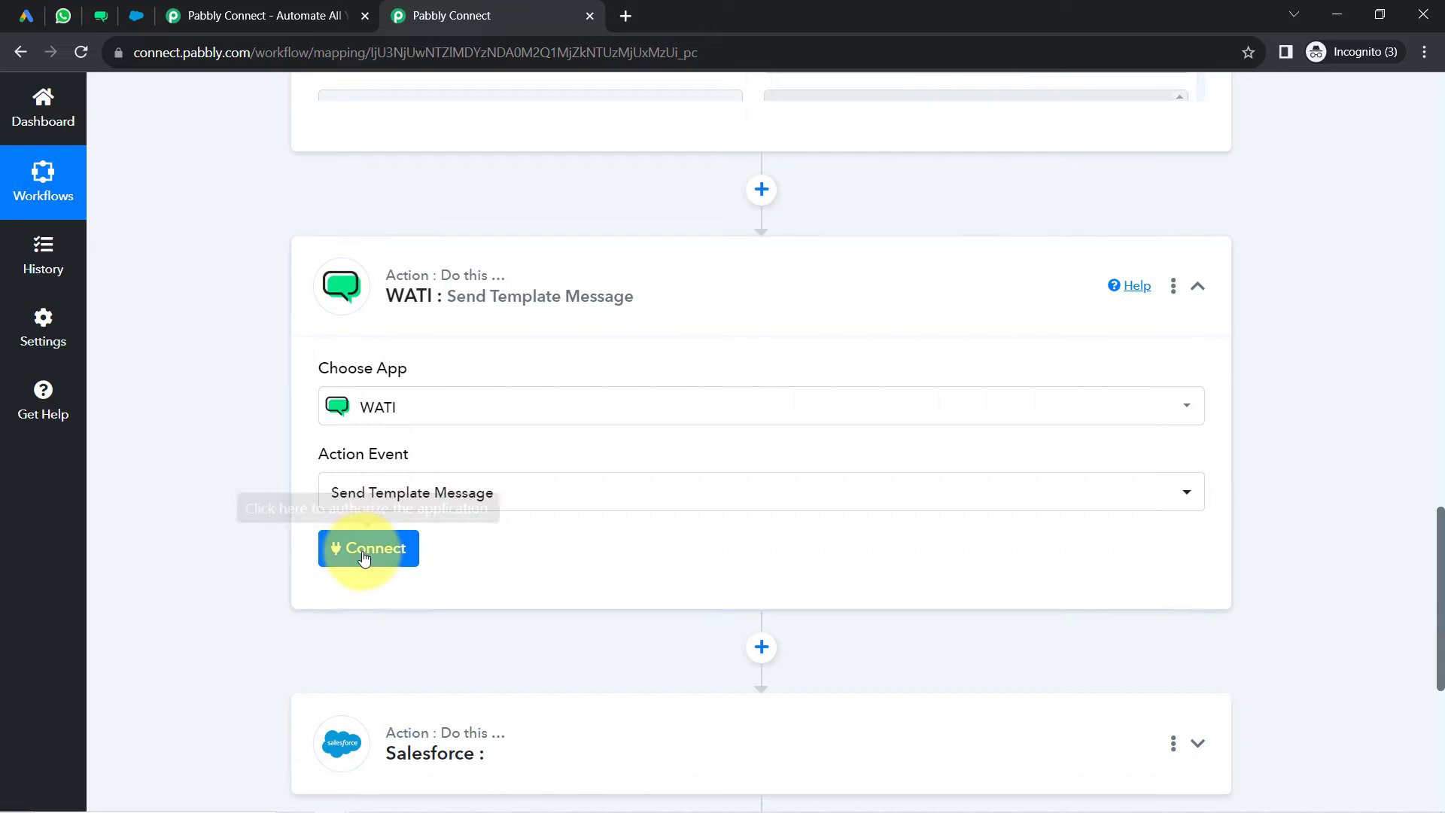
- Start adding a new WATI connection for the action and read where to find its API endpoint and access token
{"action": "left_click", "coordinate": [366, 561]}
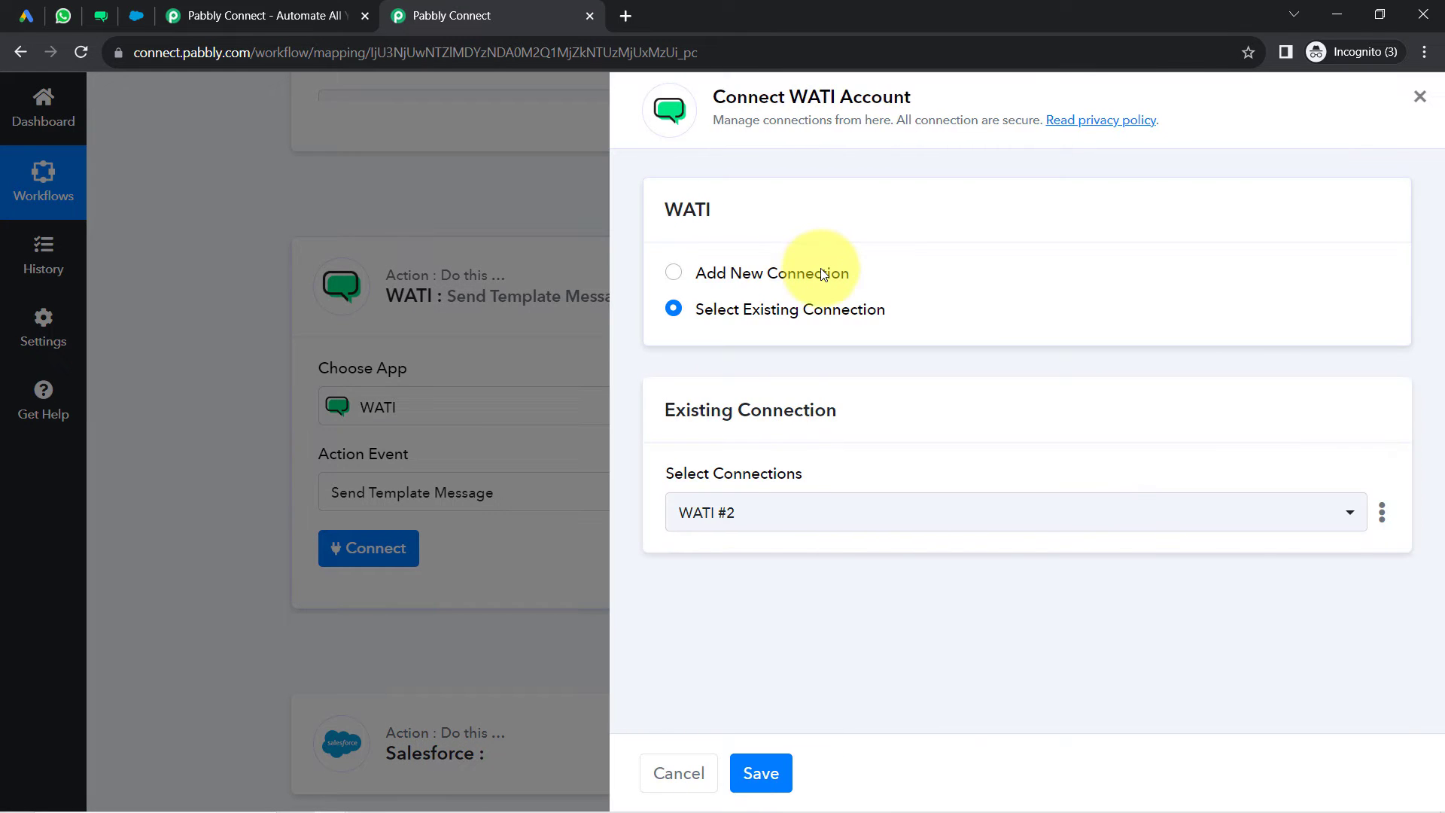
{"action": "left_click", "coordinate": [822, 274]}
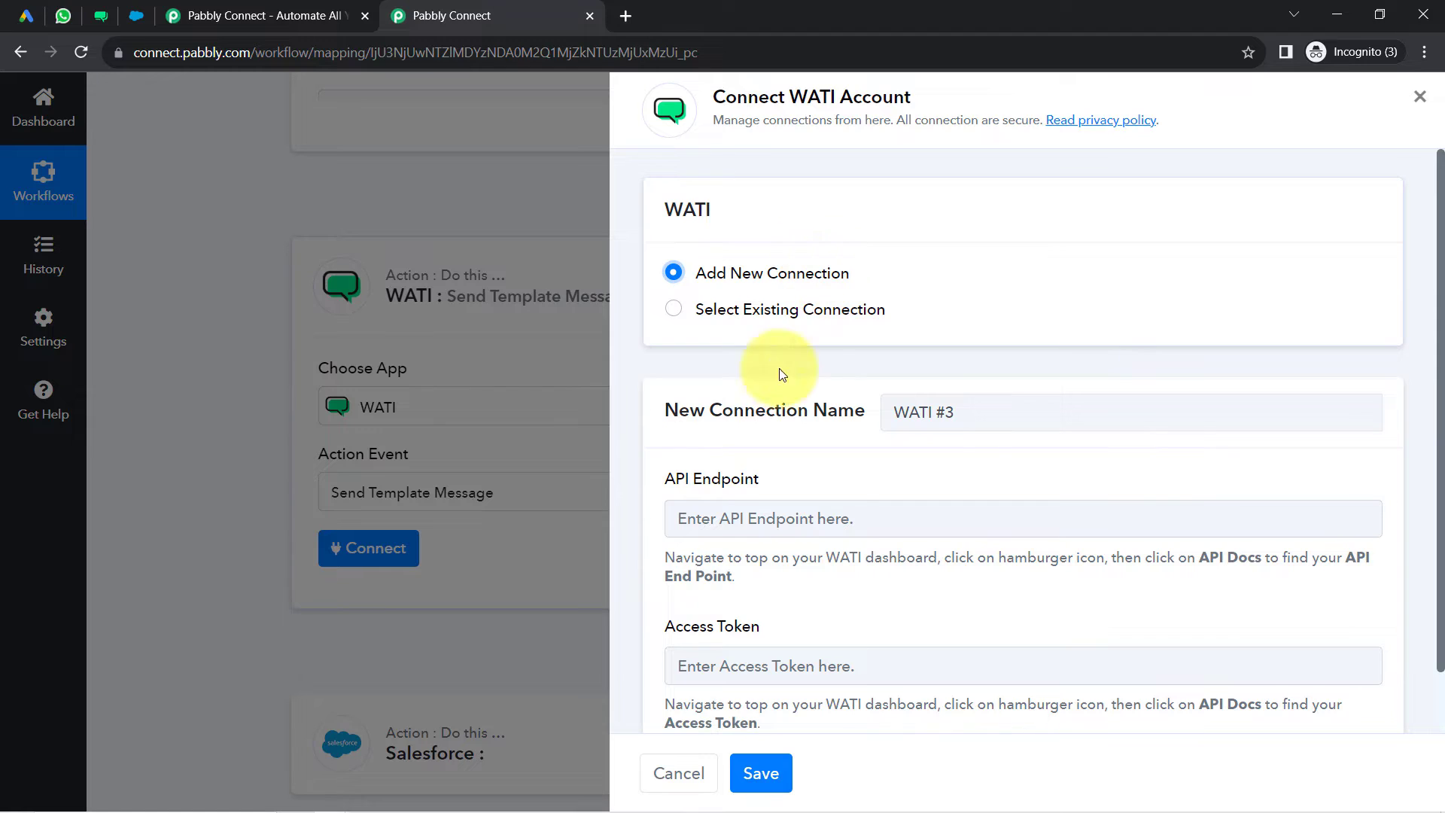
{"action": "left_click_drag", "start_coordinate": [799, 489], "coordinate": [809, 488]}
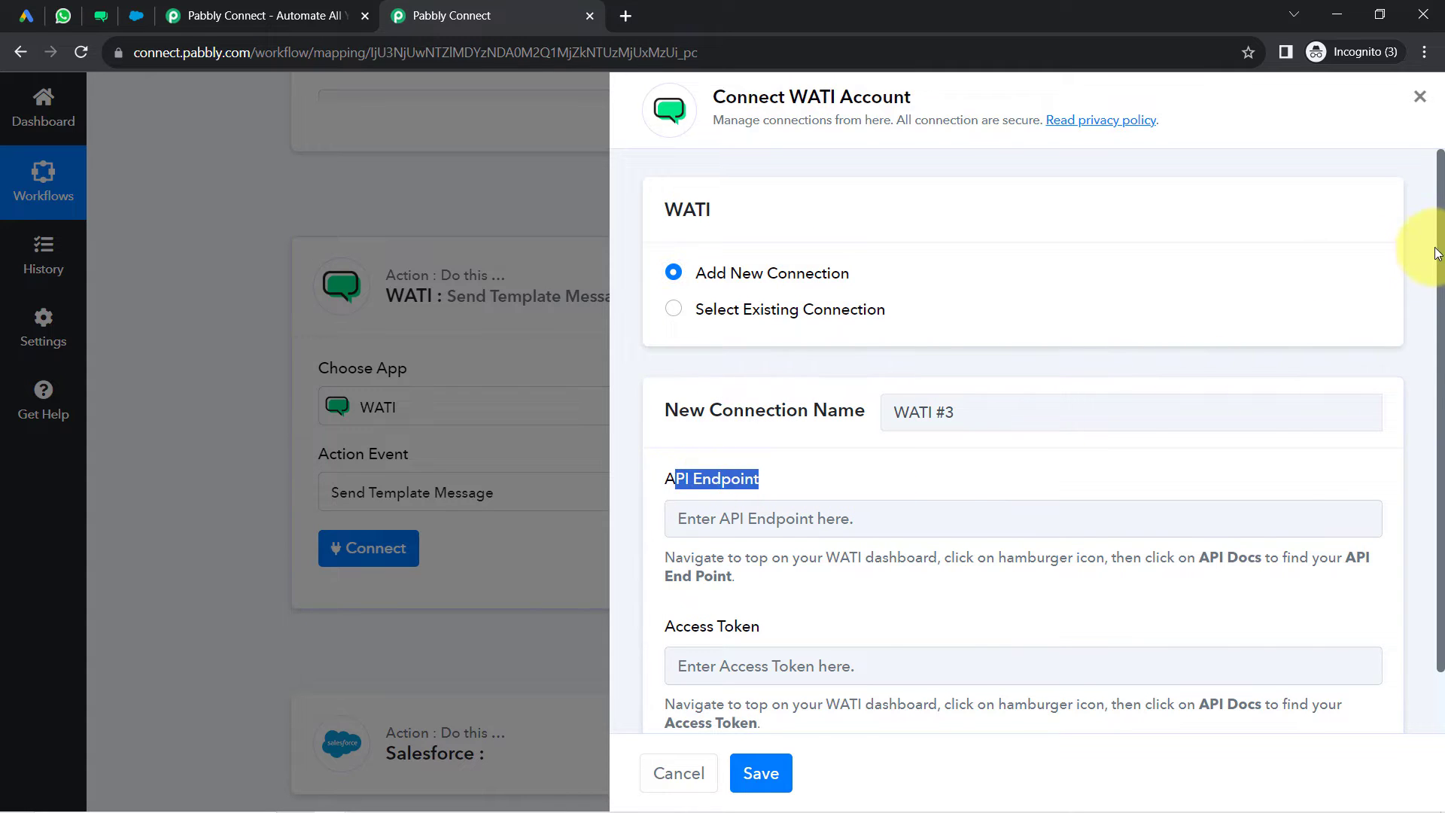
{"action": "left_click_drag", "start_coordinate": [1438, 253], "coordinate": [1438, 396]}
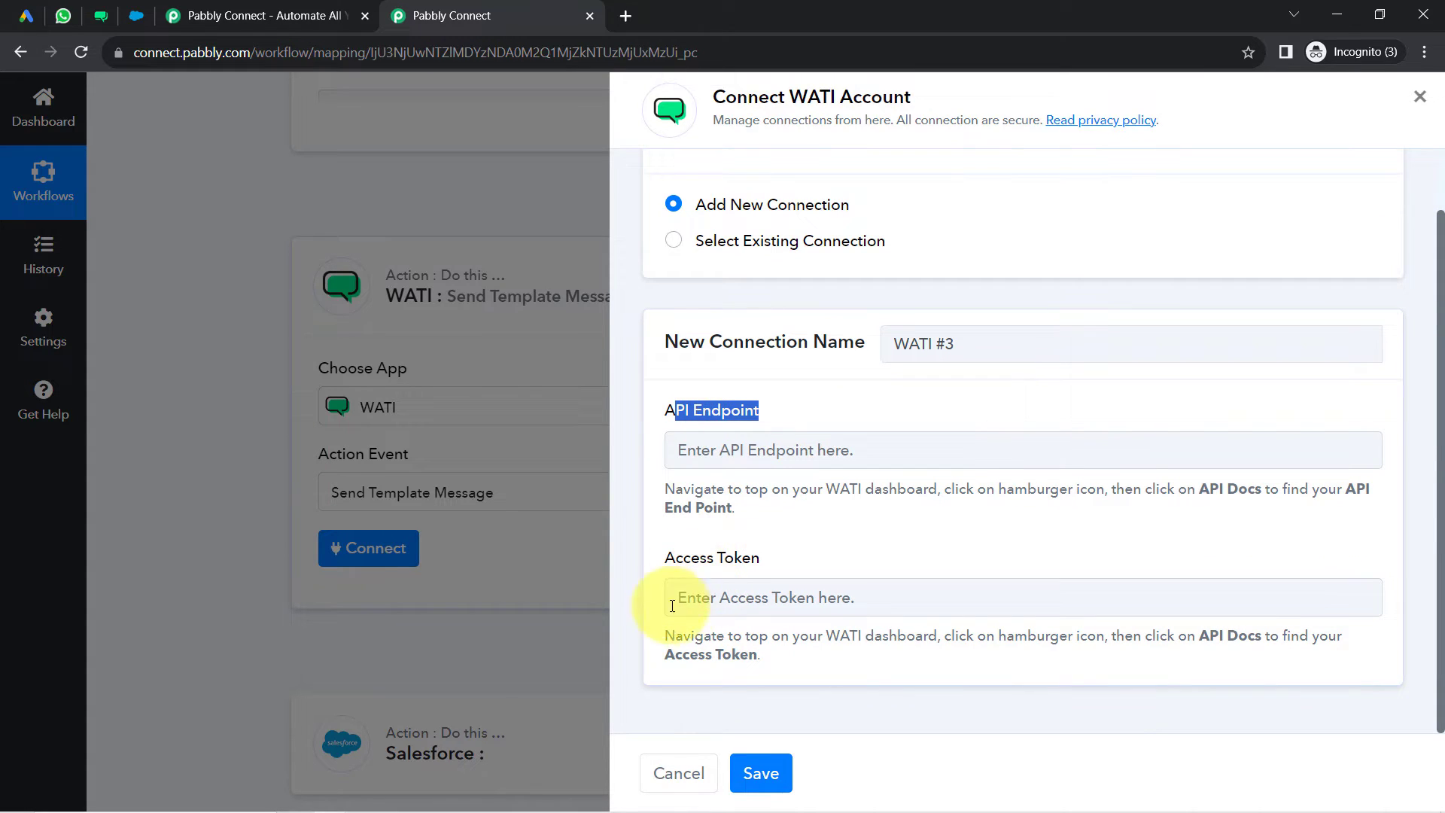
{"action": "left_click_drag", "start_coordinate": [693, 490], "coordinate": [764, 506]}
{"action": "left_click", "coordinate": [727, 493]}
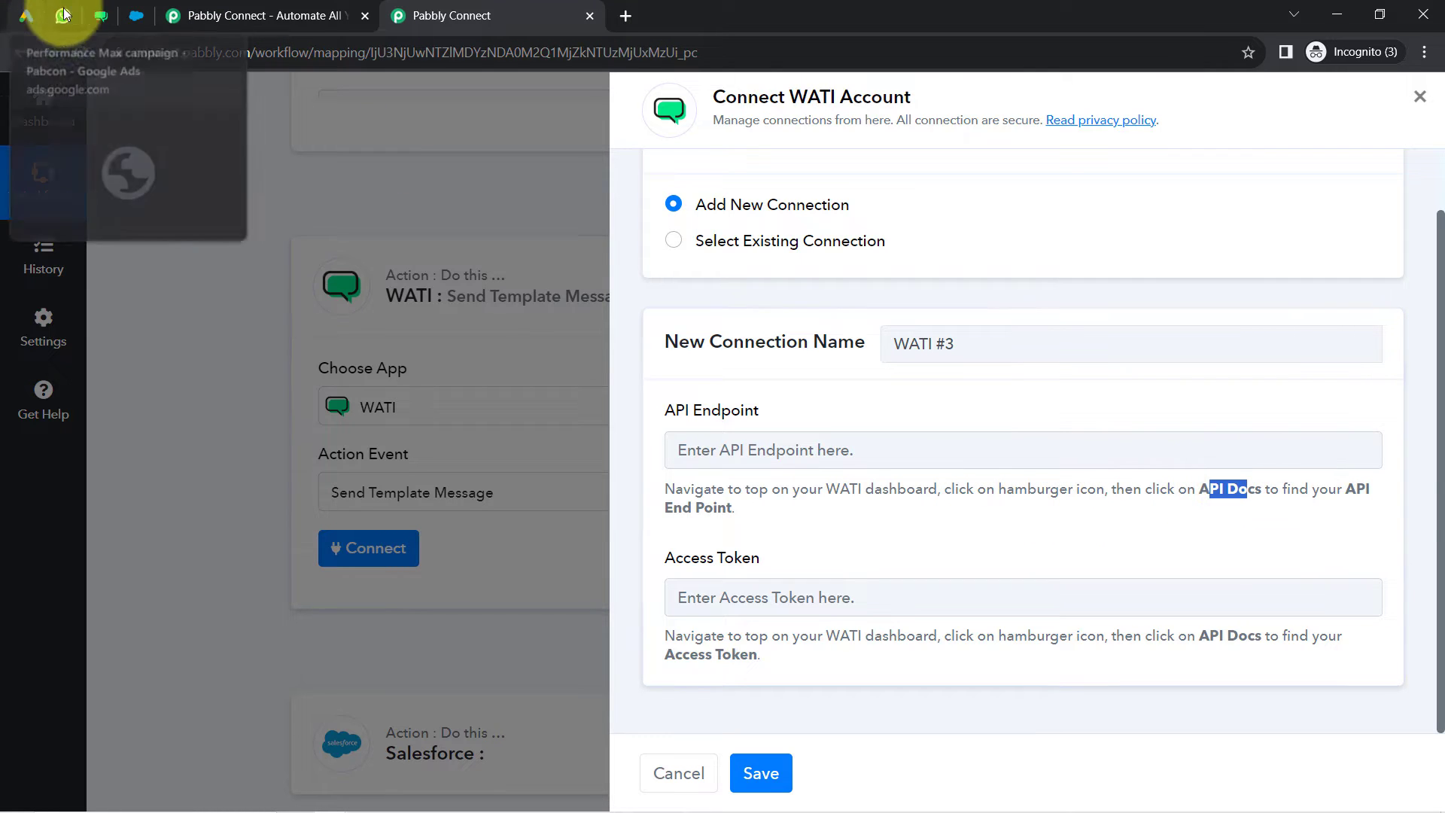
- Copy the access token from the API Docs page in WATI and paste it into the new connection's Access Token in Pabbly Connect
{"action": "left_click", "coordinate": [100, 15]}
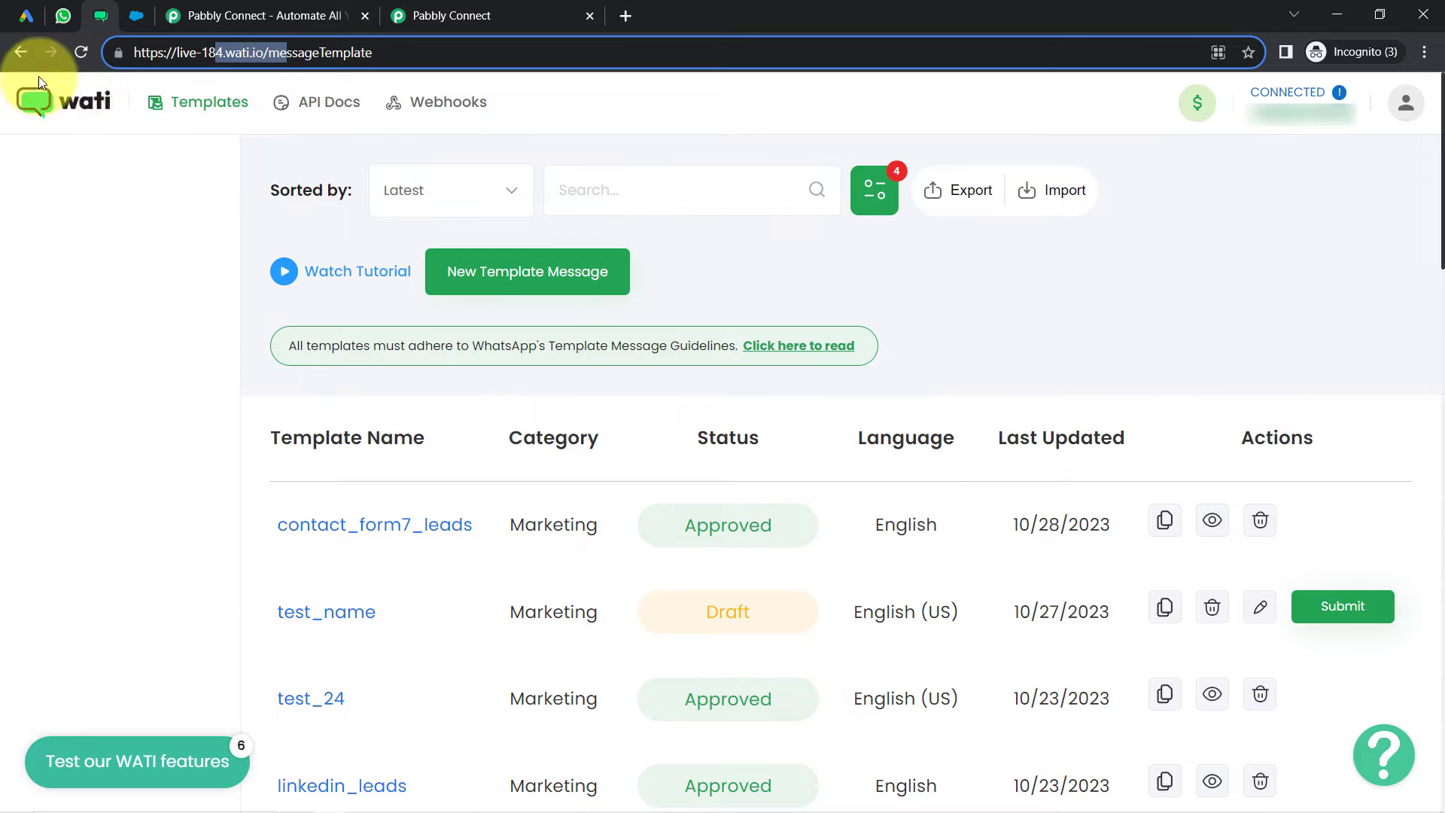
{"action": "left_click", "coordinate": [305, 111]}
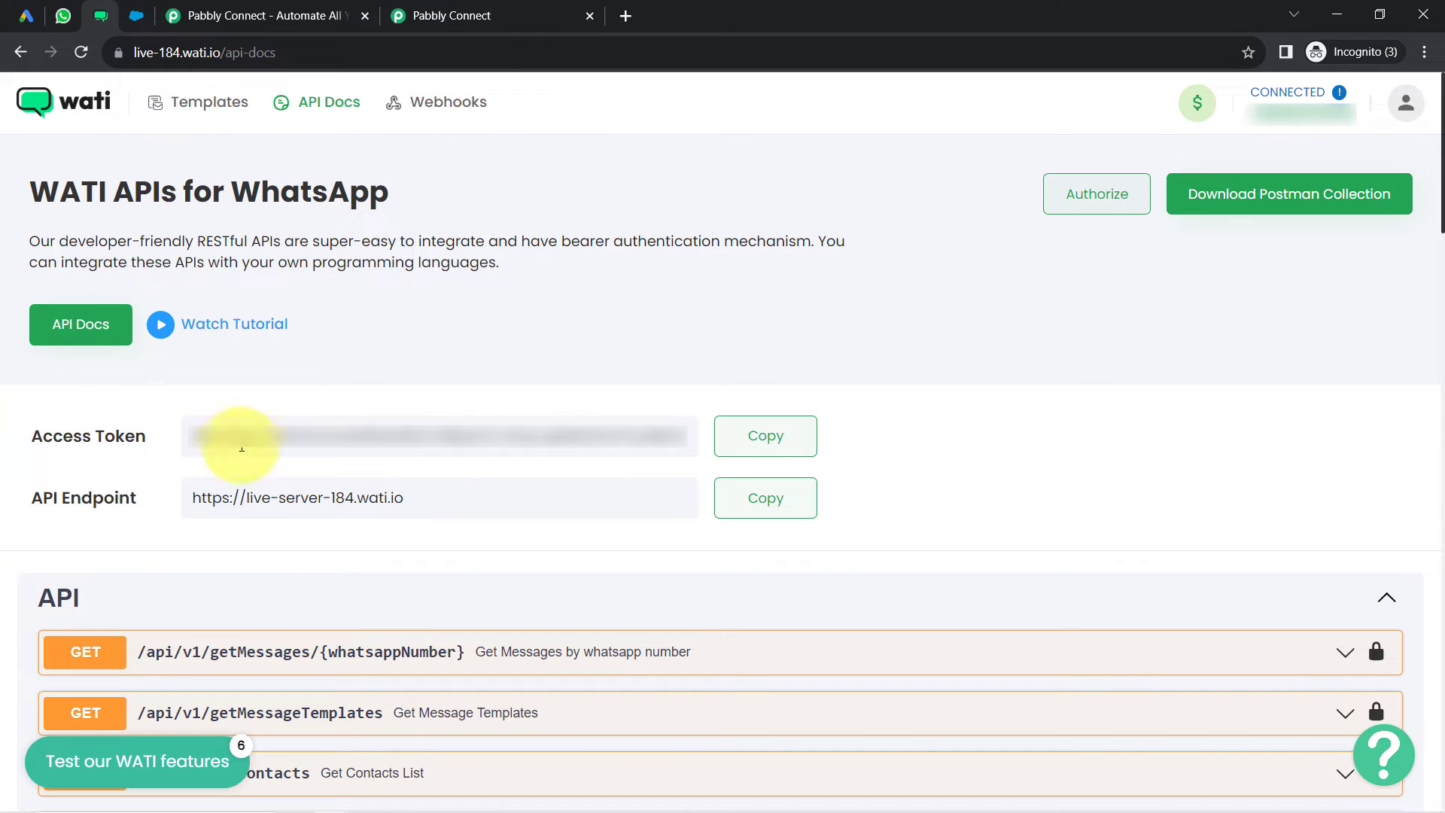
{"action": "left_click", "coordinate": [766, 435]}
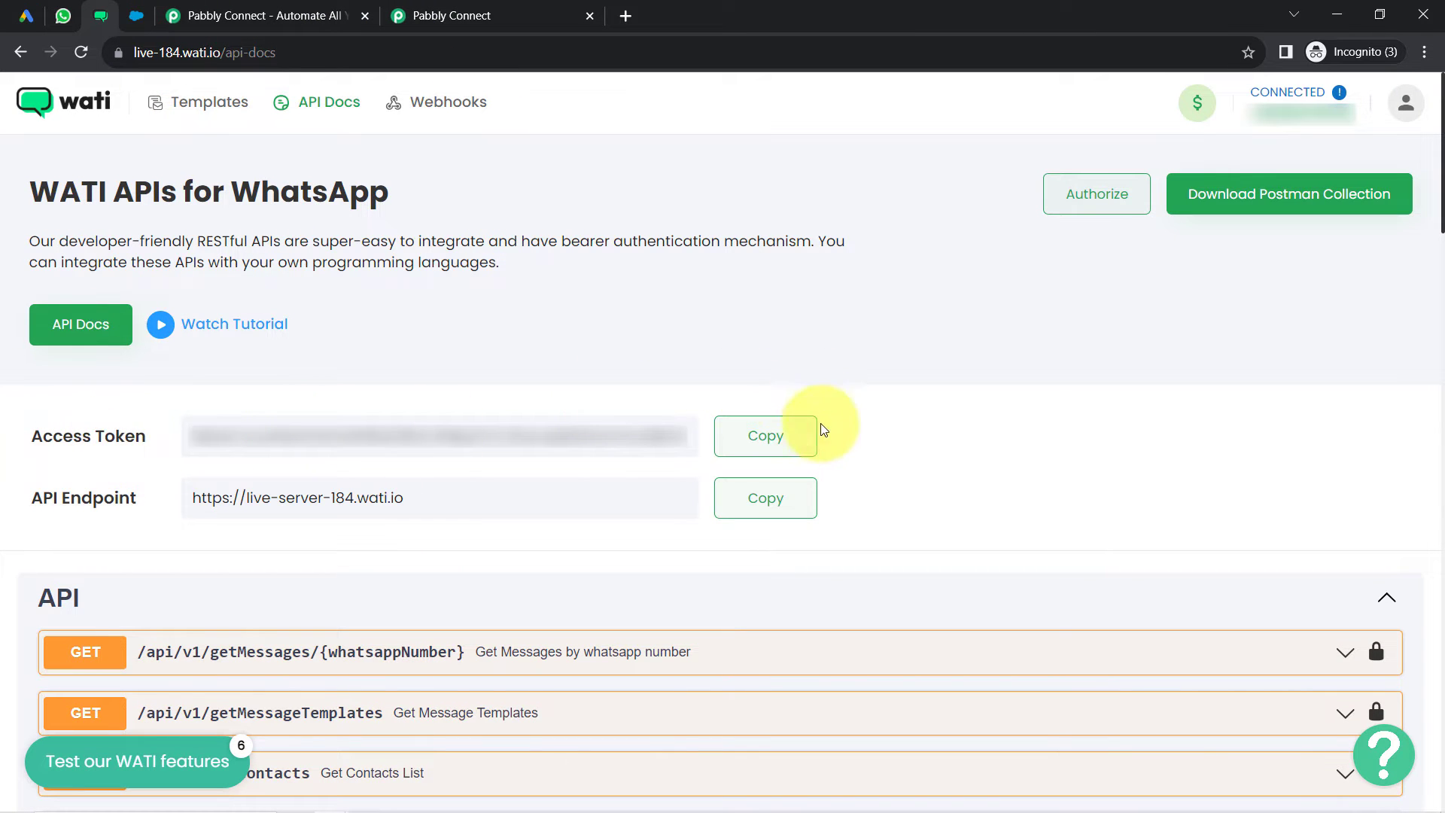
{"action": "left_click", "coordinate": [441, 15]}
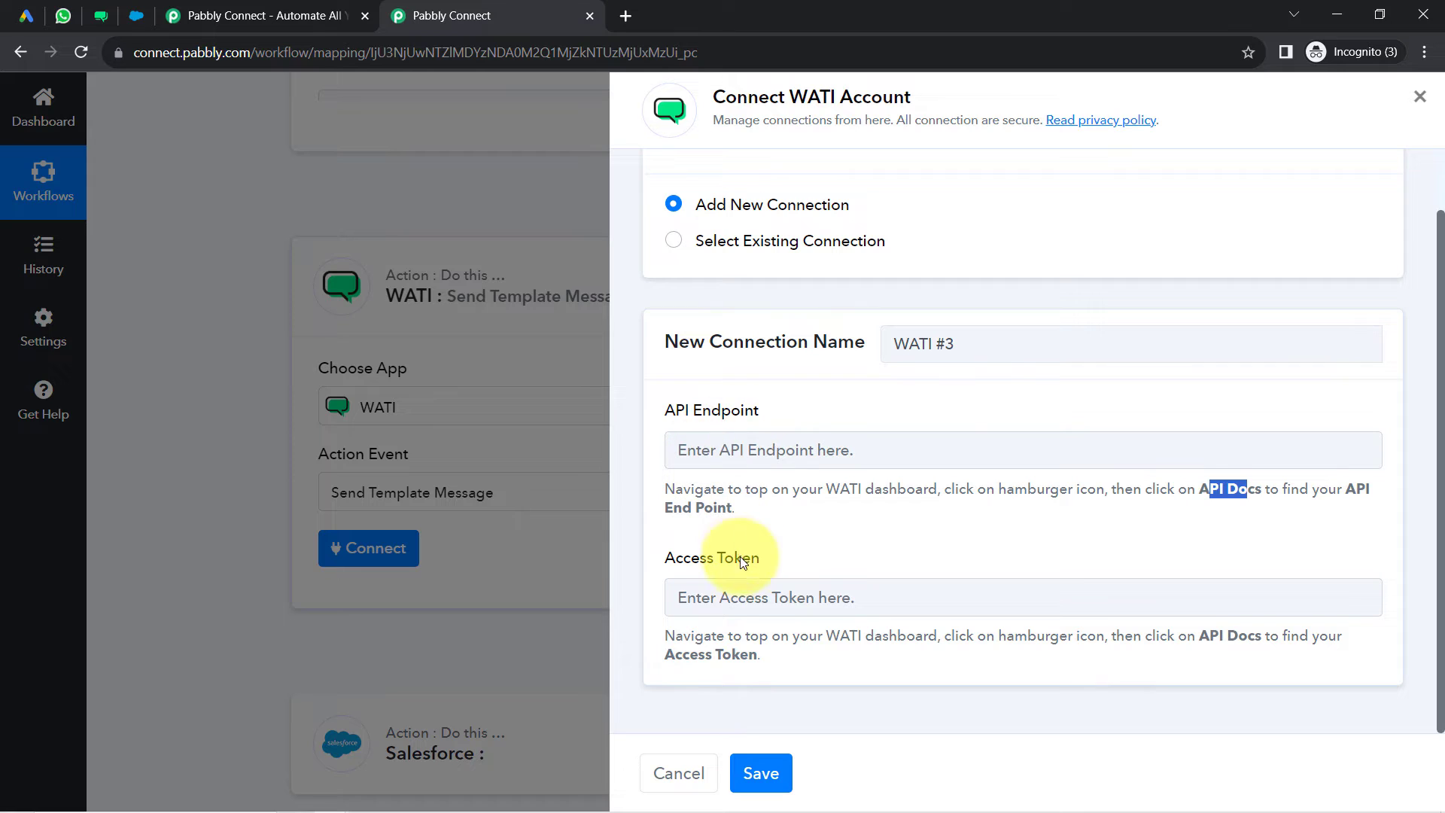
{"action": "left_click", "coordinate": [714, 602]}
{"action": "key", "text": "ctrl+v"}
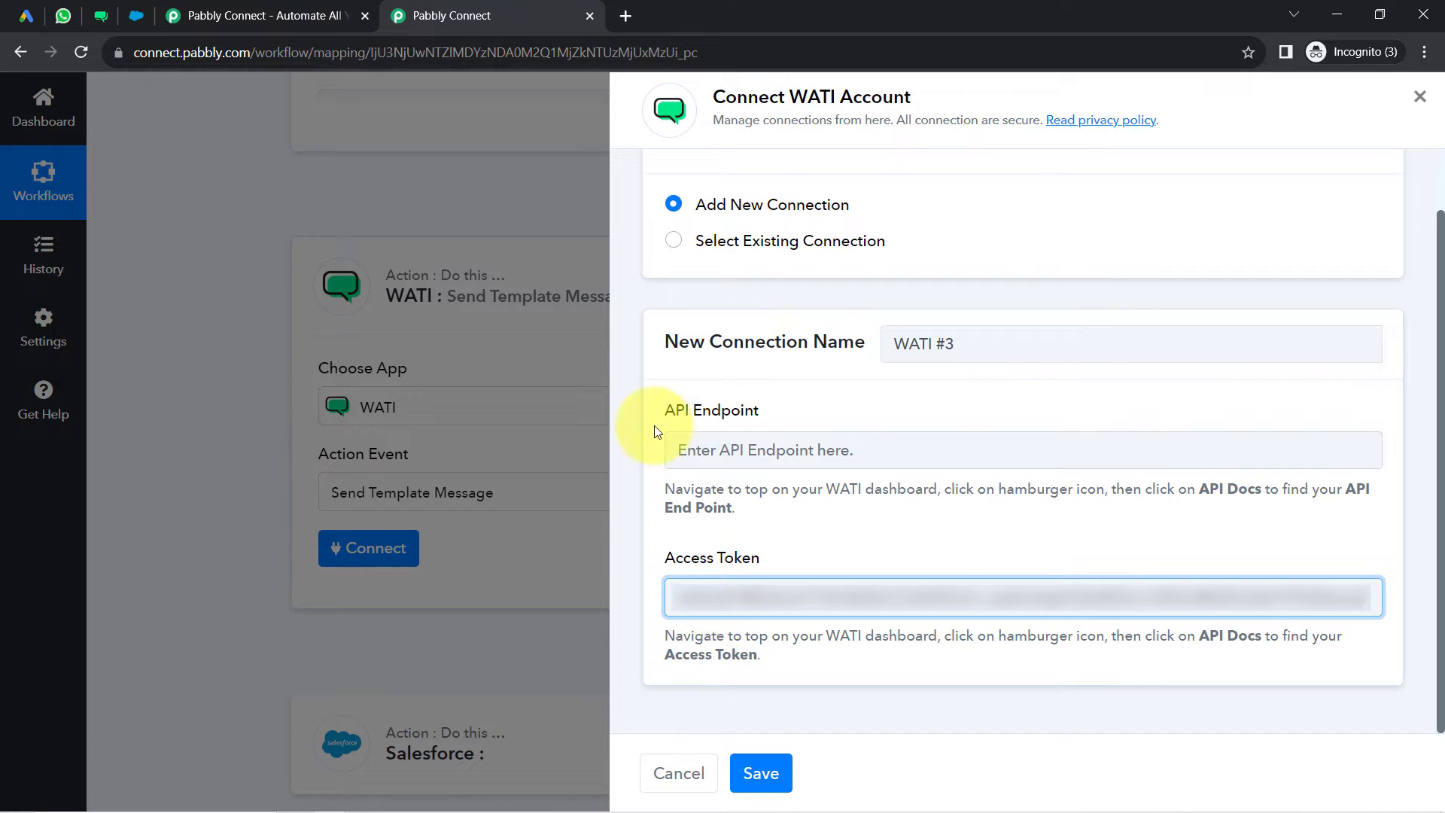
{"action": "left_click", "coordinate": [99, 15]}
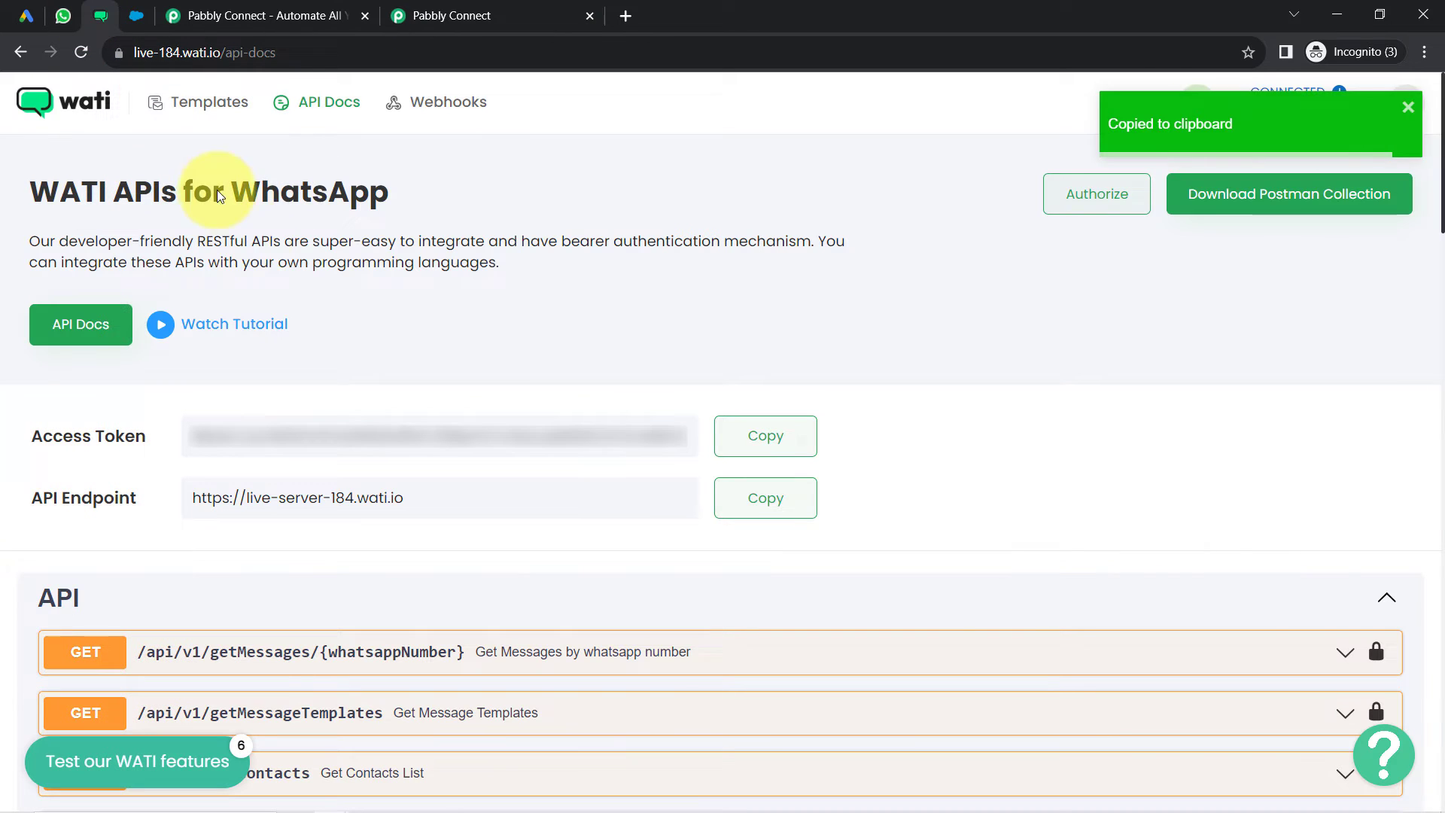
{"action": "left_click", "coordinate": [763, 498]}
{"action": "left_click", "coordinate": [406, 14]}
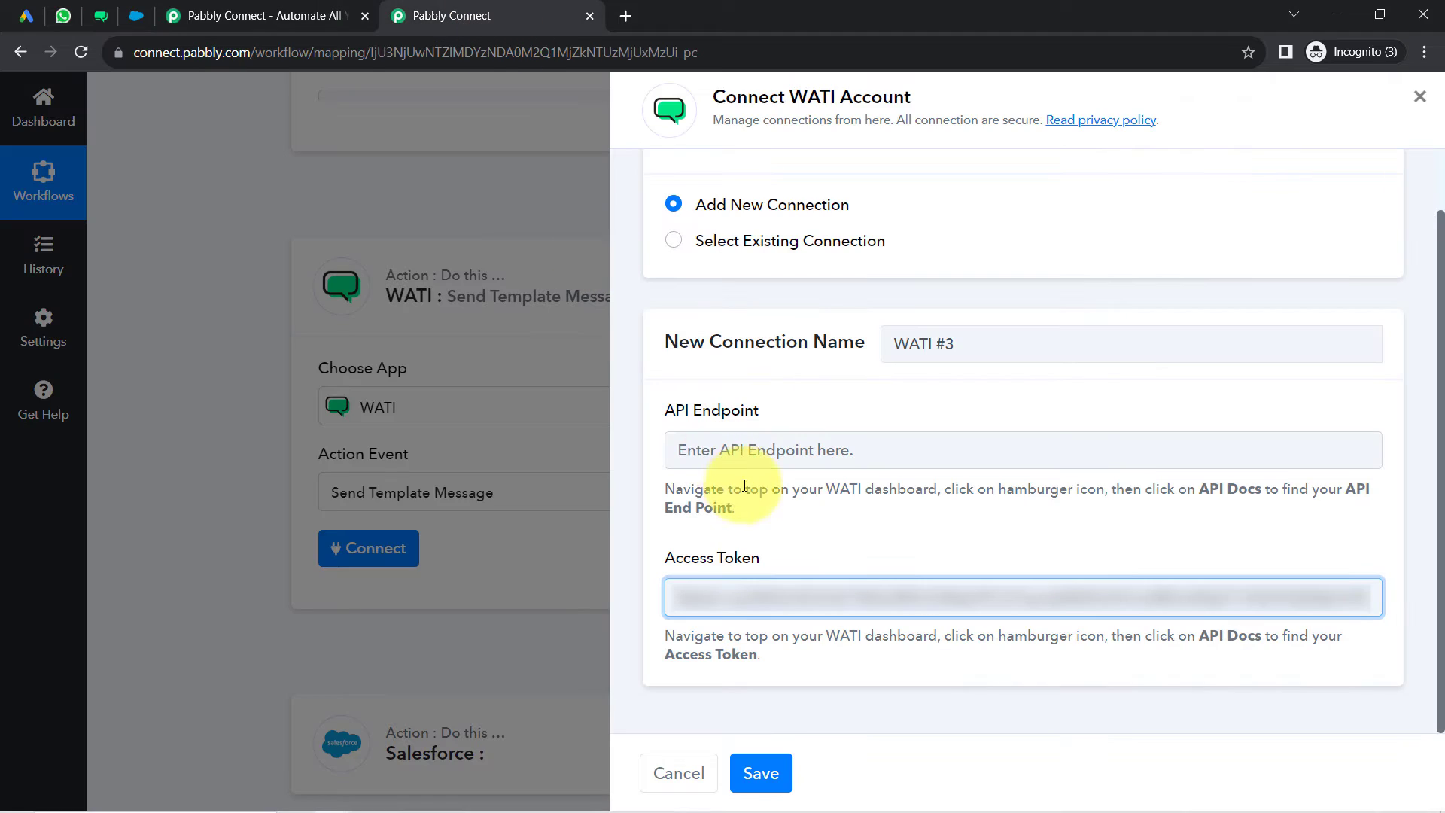
{"action": "left_click", "coordinate": [685, 452]}
{"action": "key", "text": "ctrl+v"}
{"action": "left_click", "coordinate": [761, 773]}
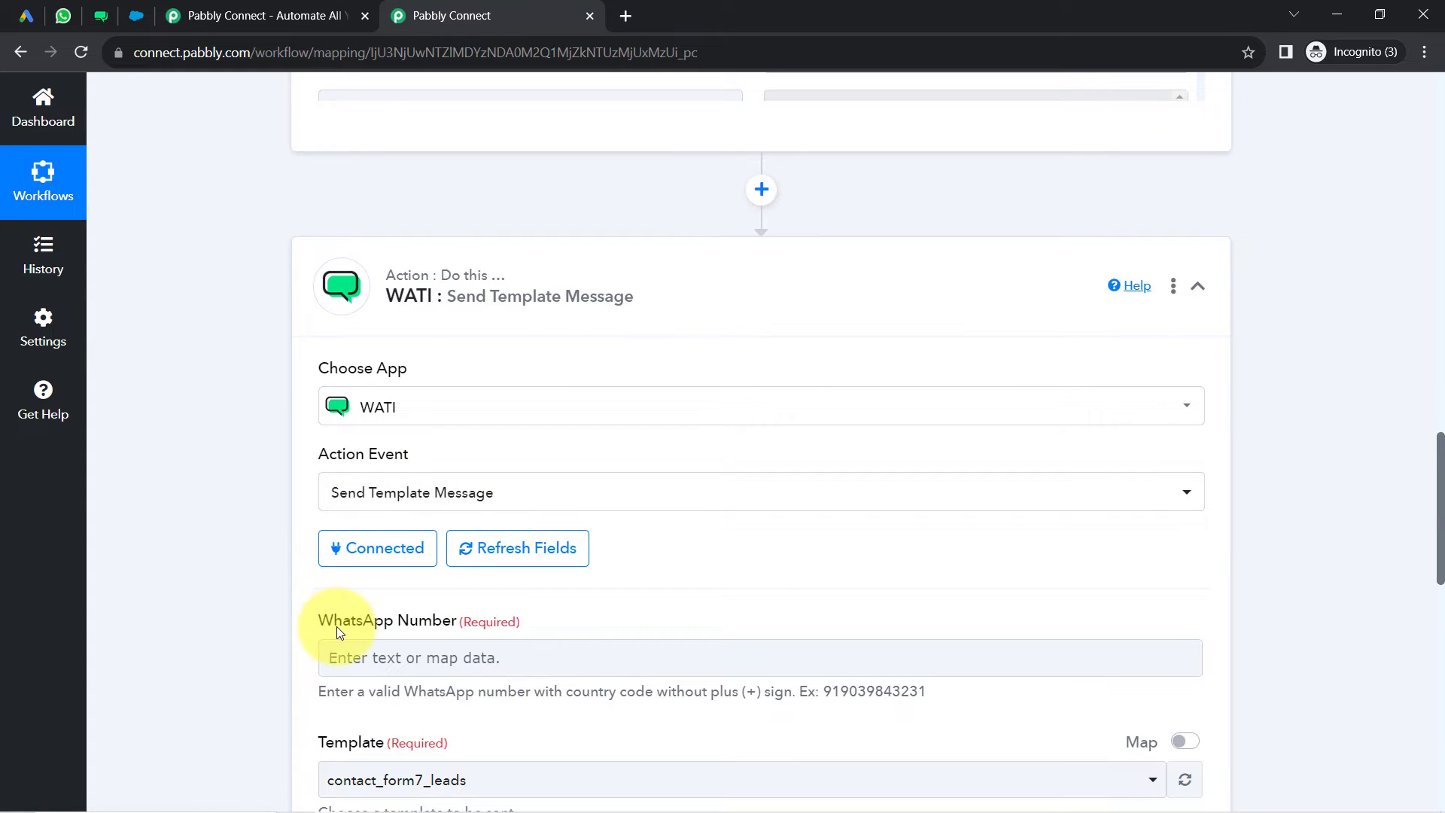
- Examine the WATI action's WhatsApp Number requirement and the phone number and email values in the Google Lead Form response
{"action": "left_click_drag", "start_coordinate": [337, 626], "coordinate": [461, 621]}
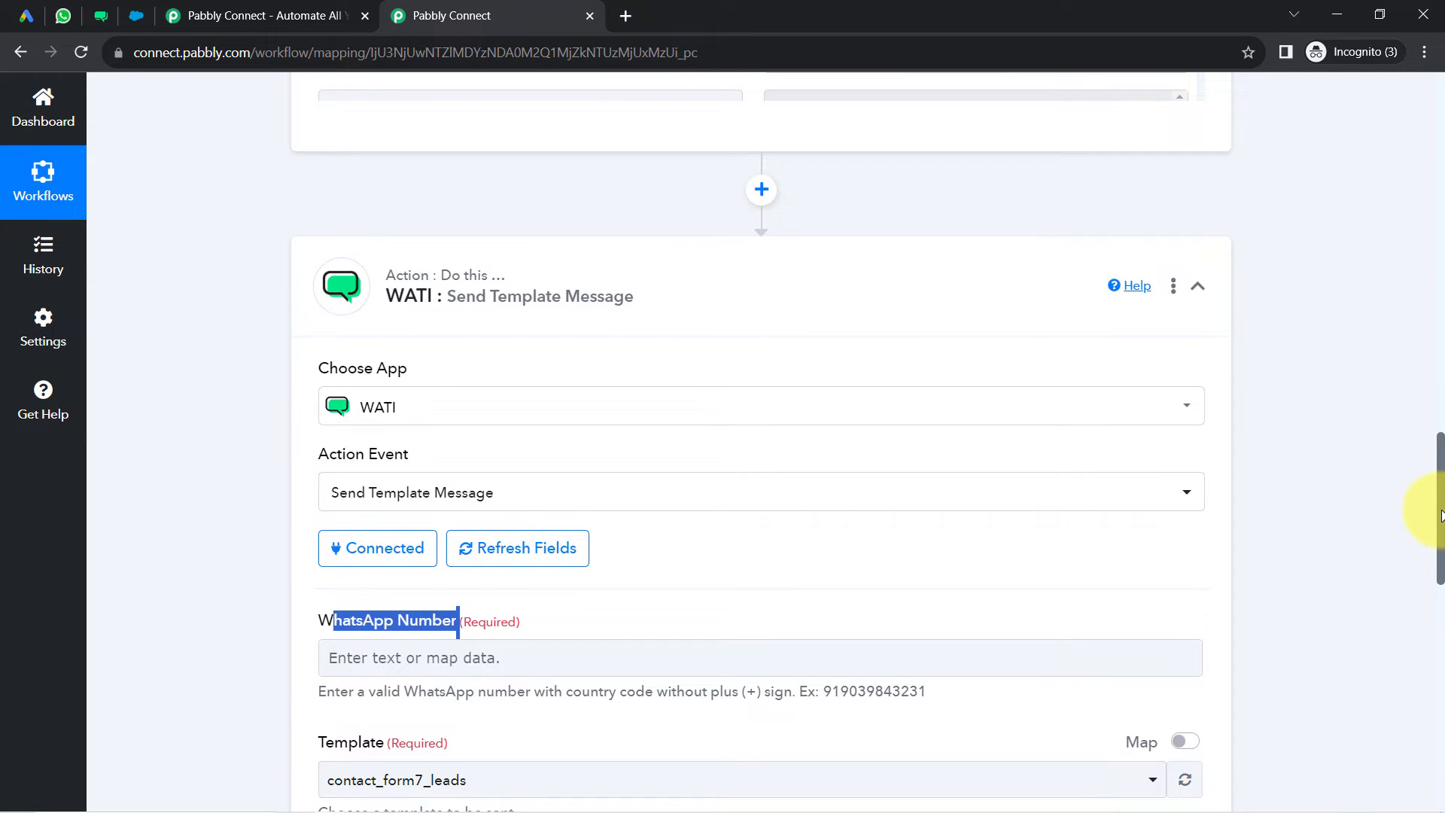
{"action": "left_click_drag", "start_coordinate": [1440, 515], "coordinate": [1249, 354]}
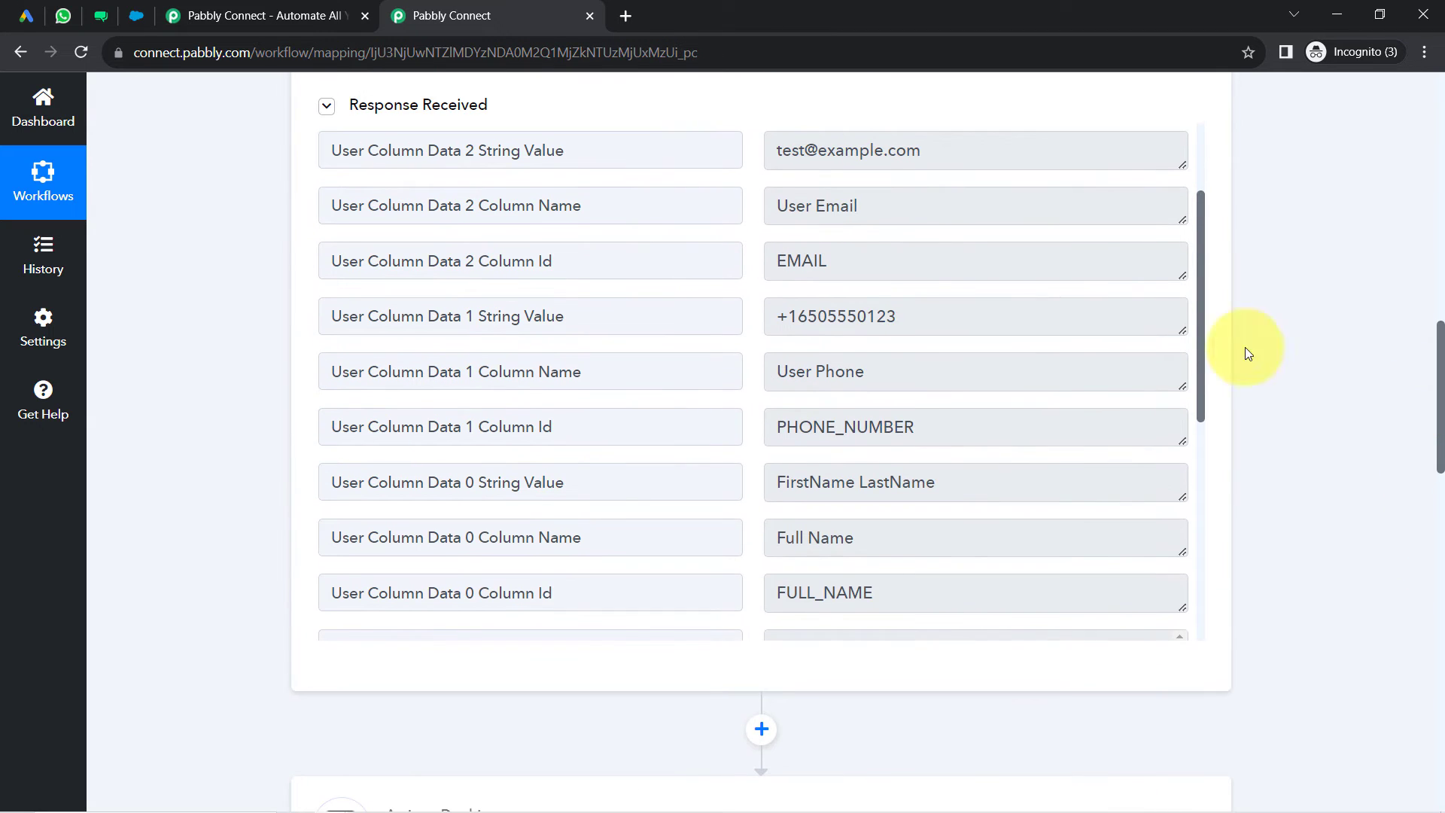
{"action": "left_click", "coordinate": [809, 323]}
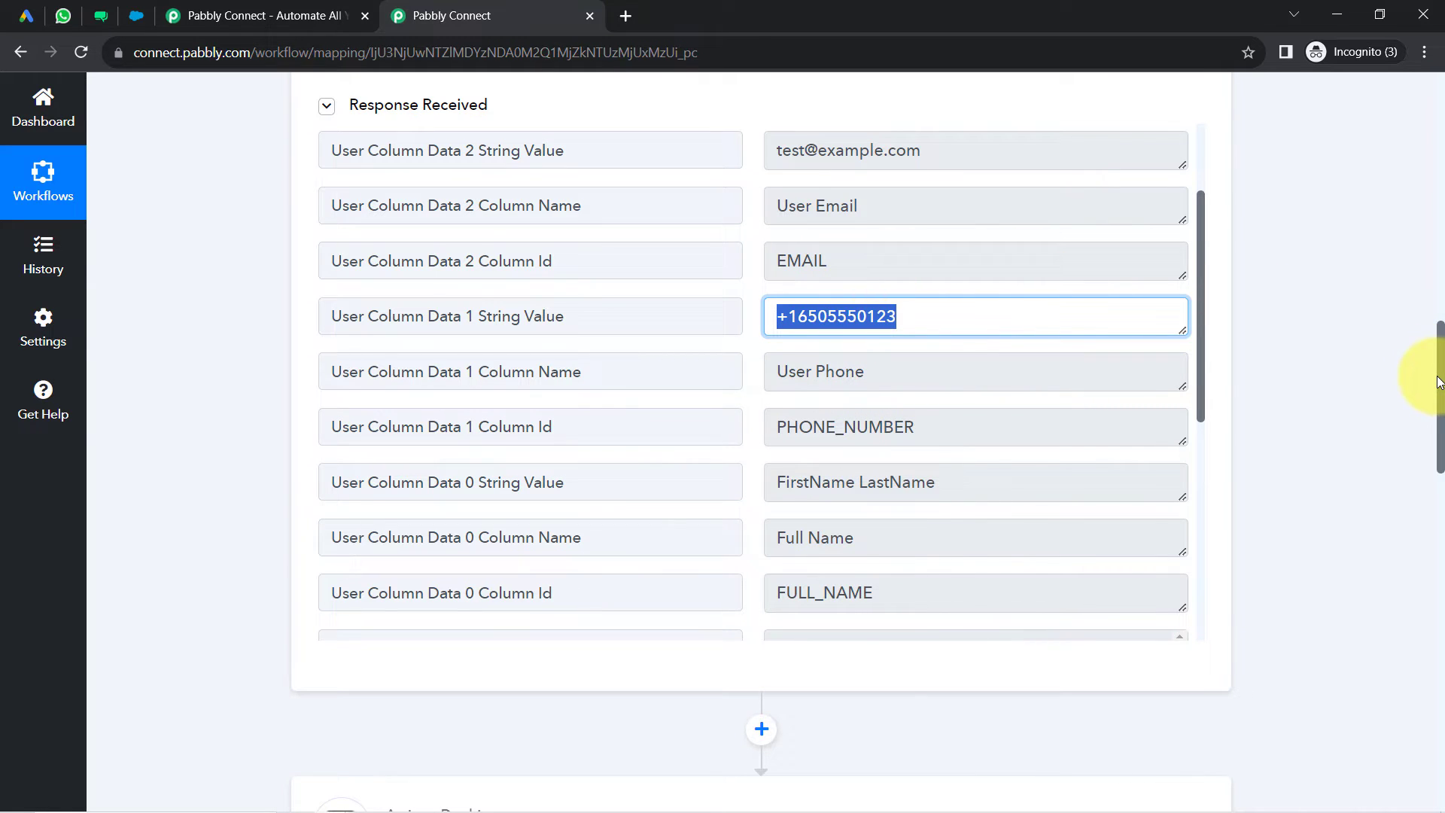
{"action": "scroll", "coordinate": [1441, 393], "scroll_direction": "down", "scroll_amount": 5}
{"action": "scroll", "coordinate": [1400, 361], "scroll_direction": "up", "scroll_amount": 8}
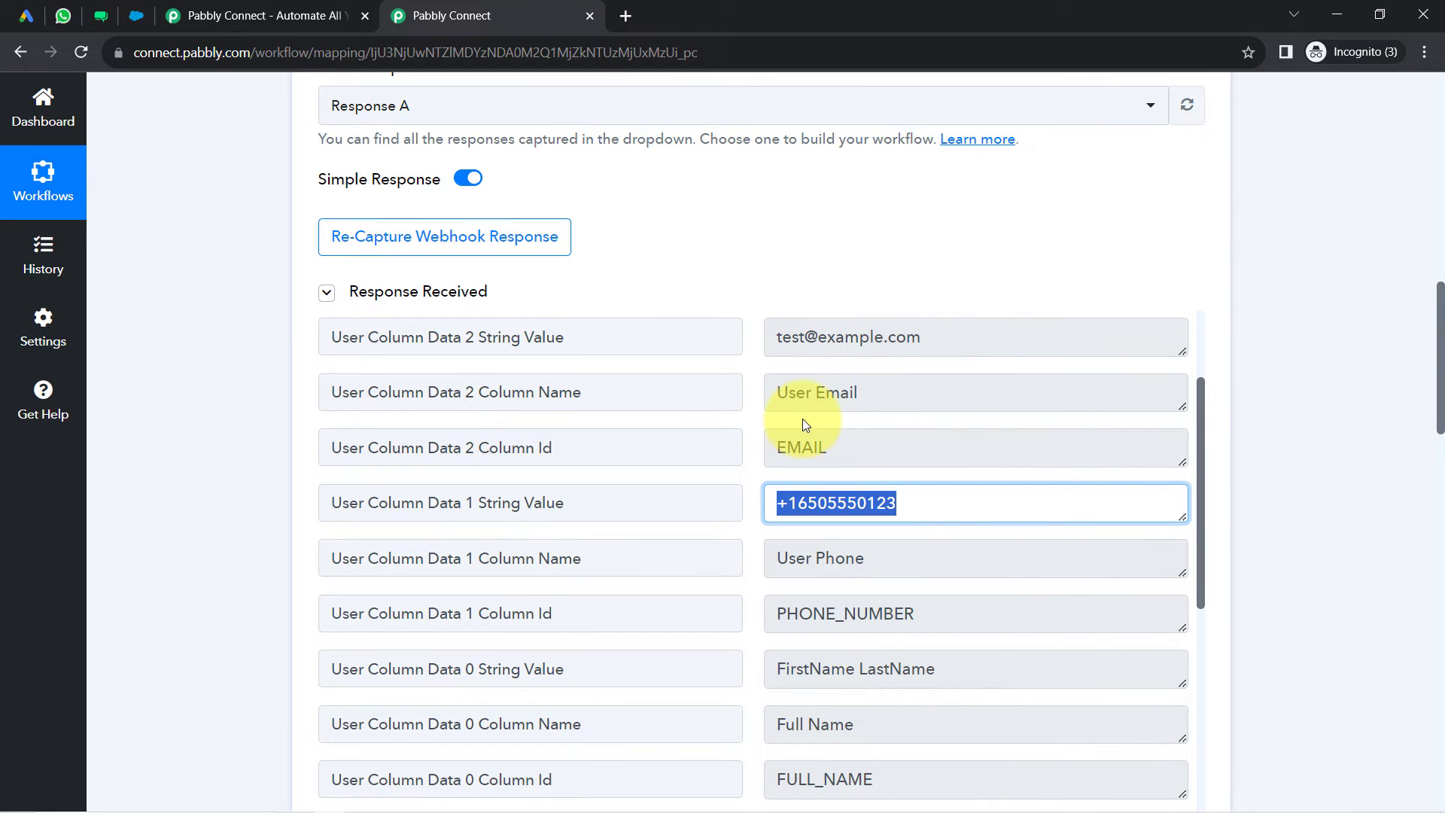
{"action": "left_click_drag", "start_coordinate": [790, 337], "coordinate": [873, 336]}
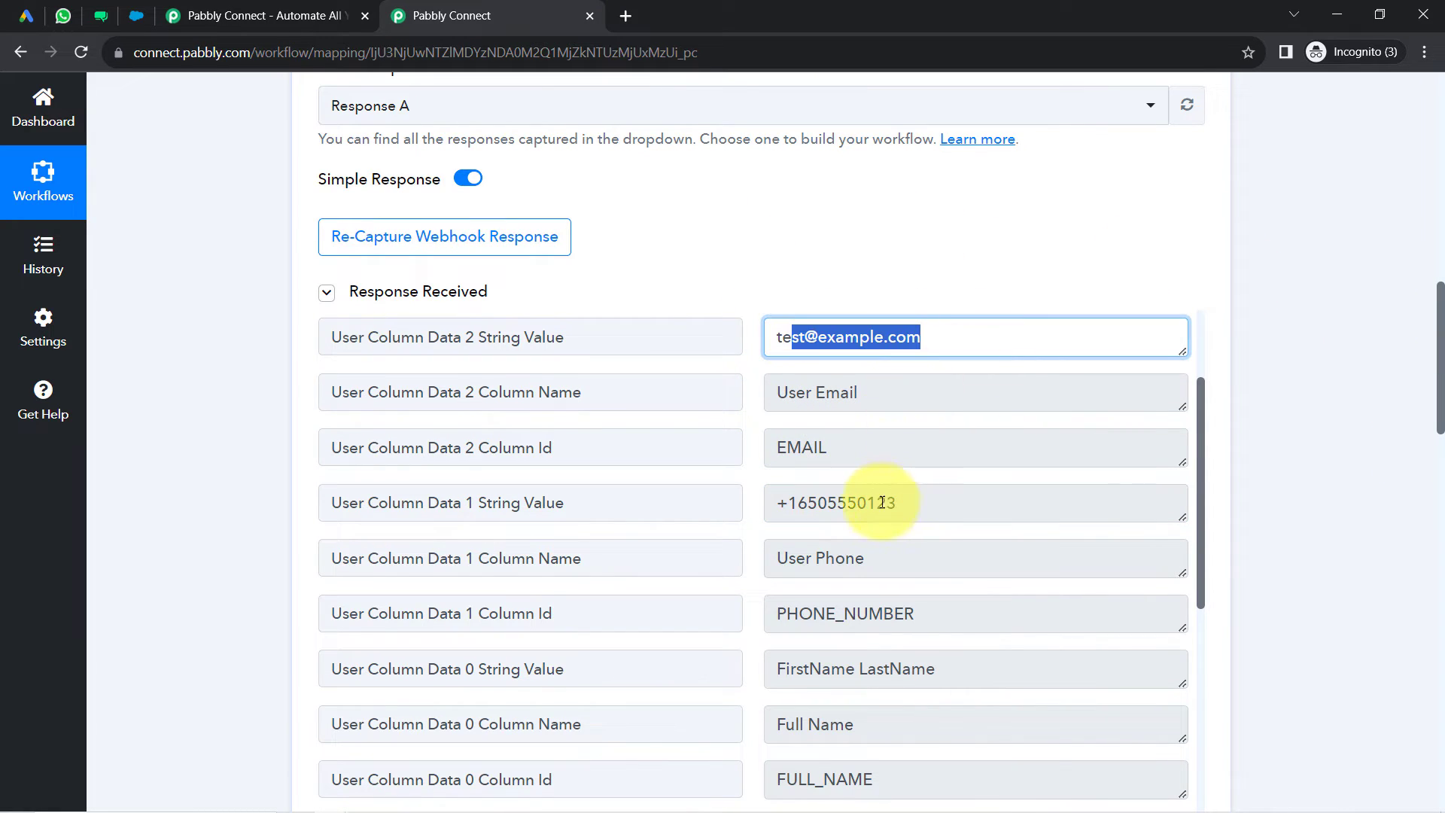
{"action": "left_click_drag", "start_coordinate": [882, 502], "coordinate": [817, 502]}
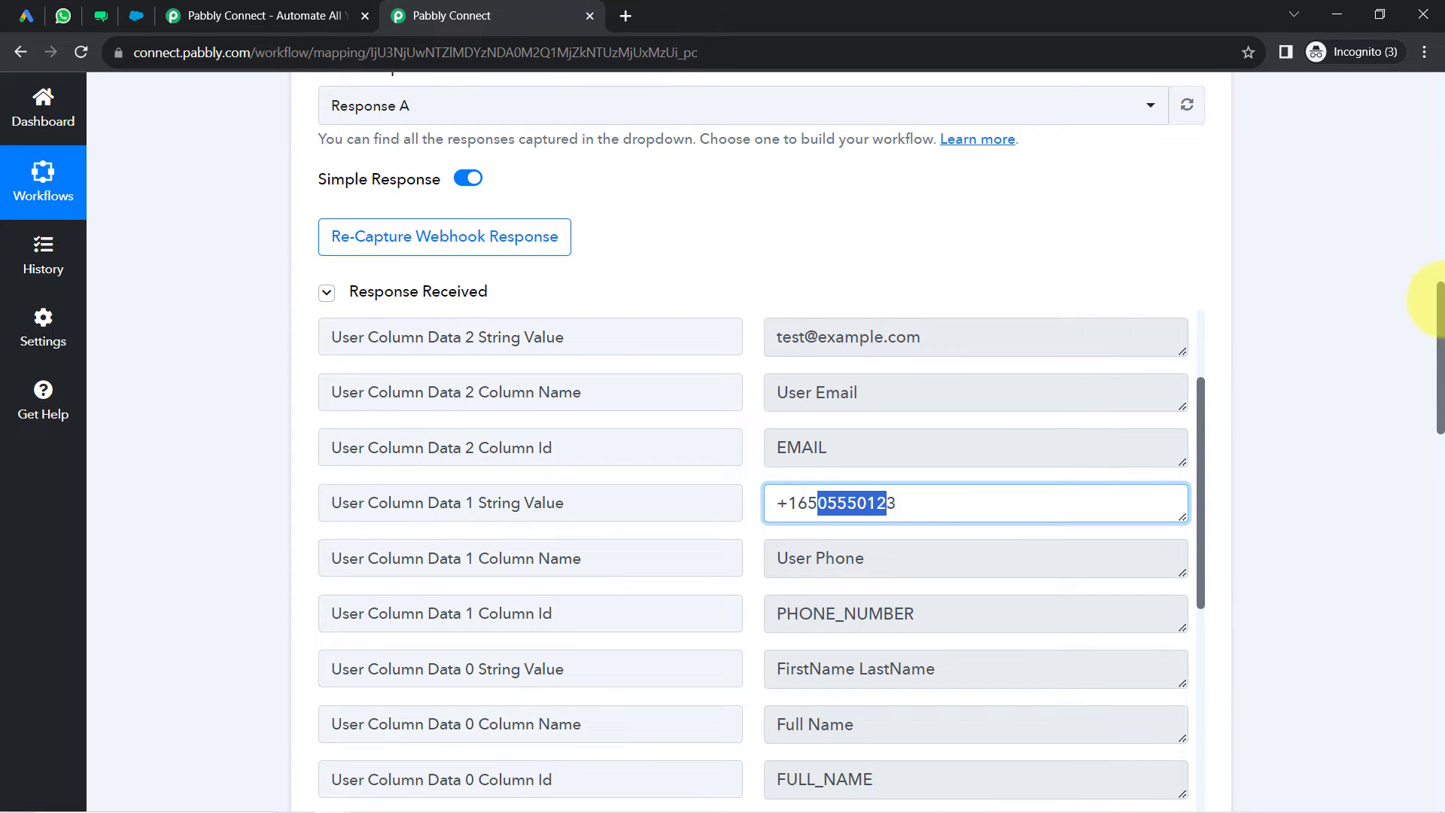
{"action": "left_click_drag", "start_coordinate": [1439, 301], "coordinate": [1441, 550]}
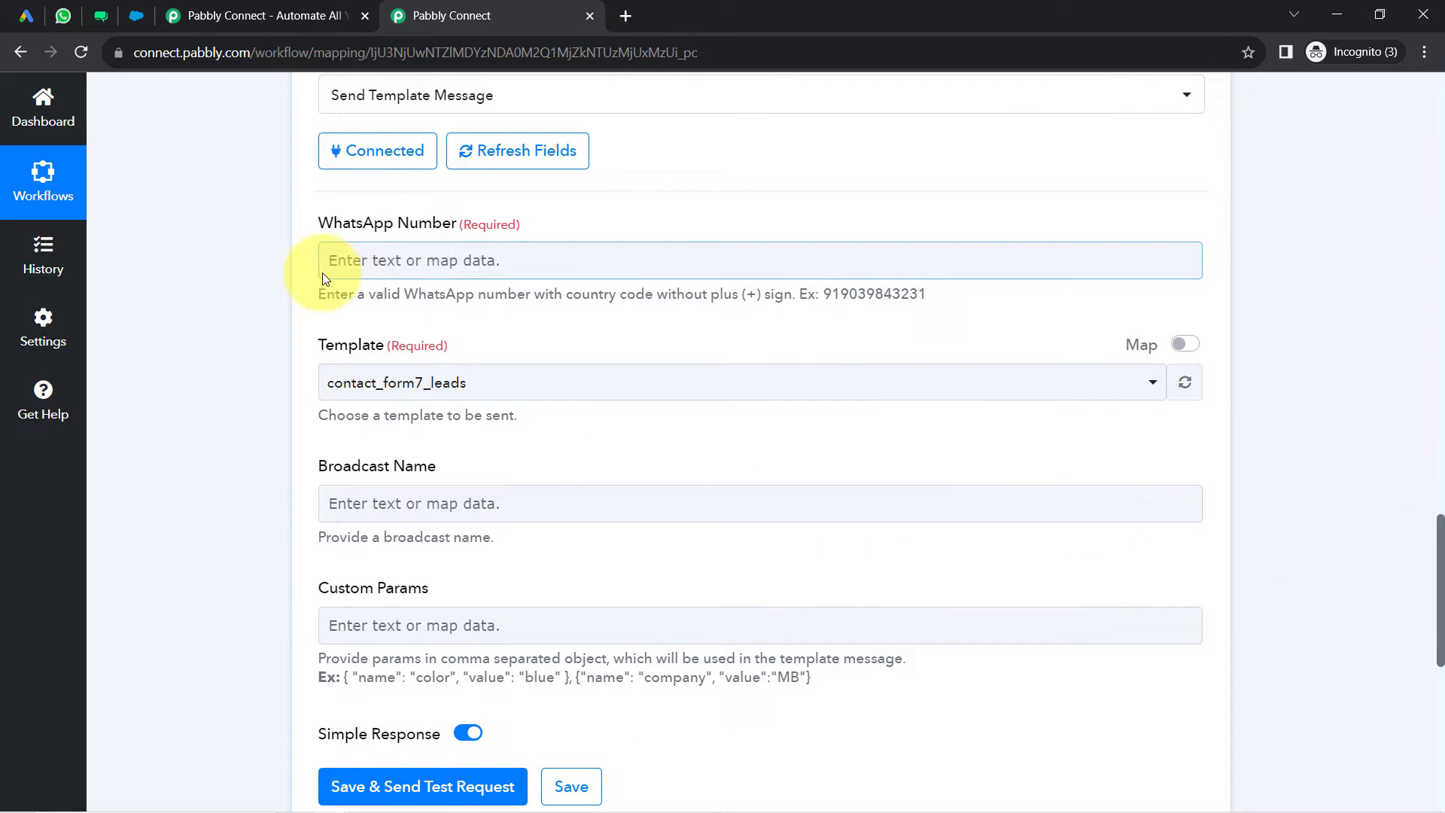
- Map the WhatsApp Number of the WATI action to User Column Data 1 String Value from the Google Lead Form trigger
{"action": "left_click", "coordinate": [371, 252]}
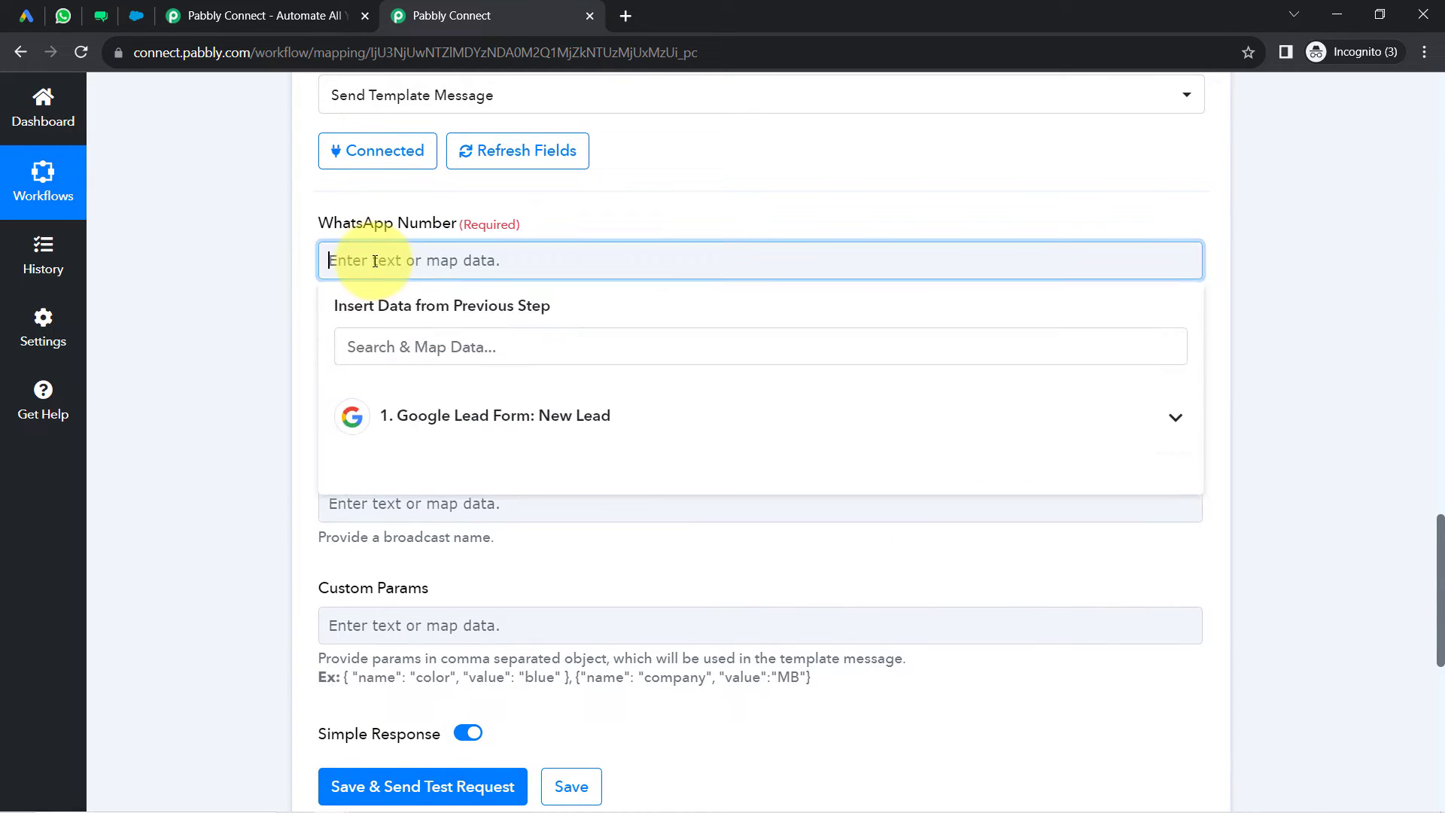
{"action": "left_click", "coordinate": [395, 418]}
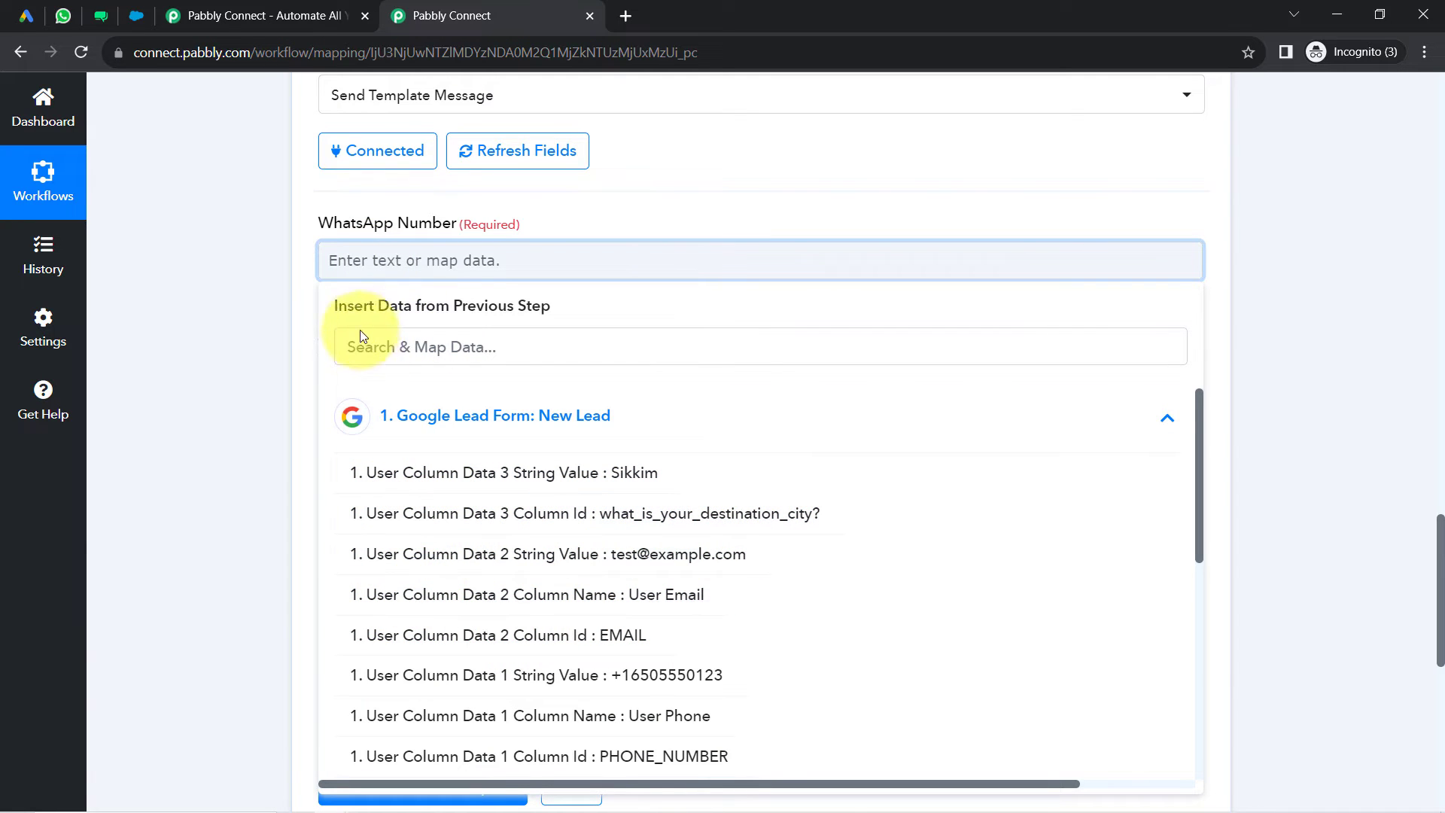
{"action": "left_click", "coordinate": [666, 677]}
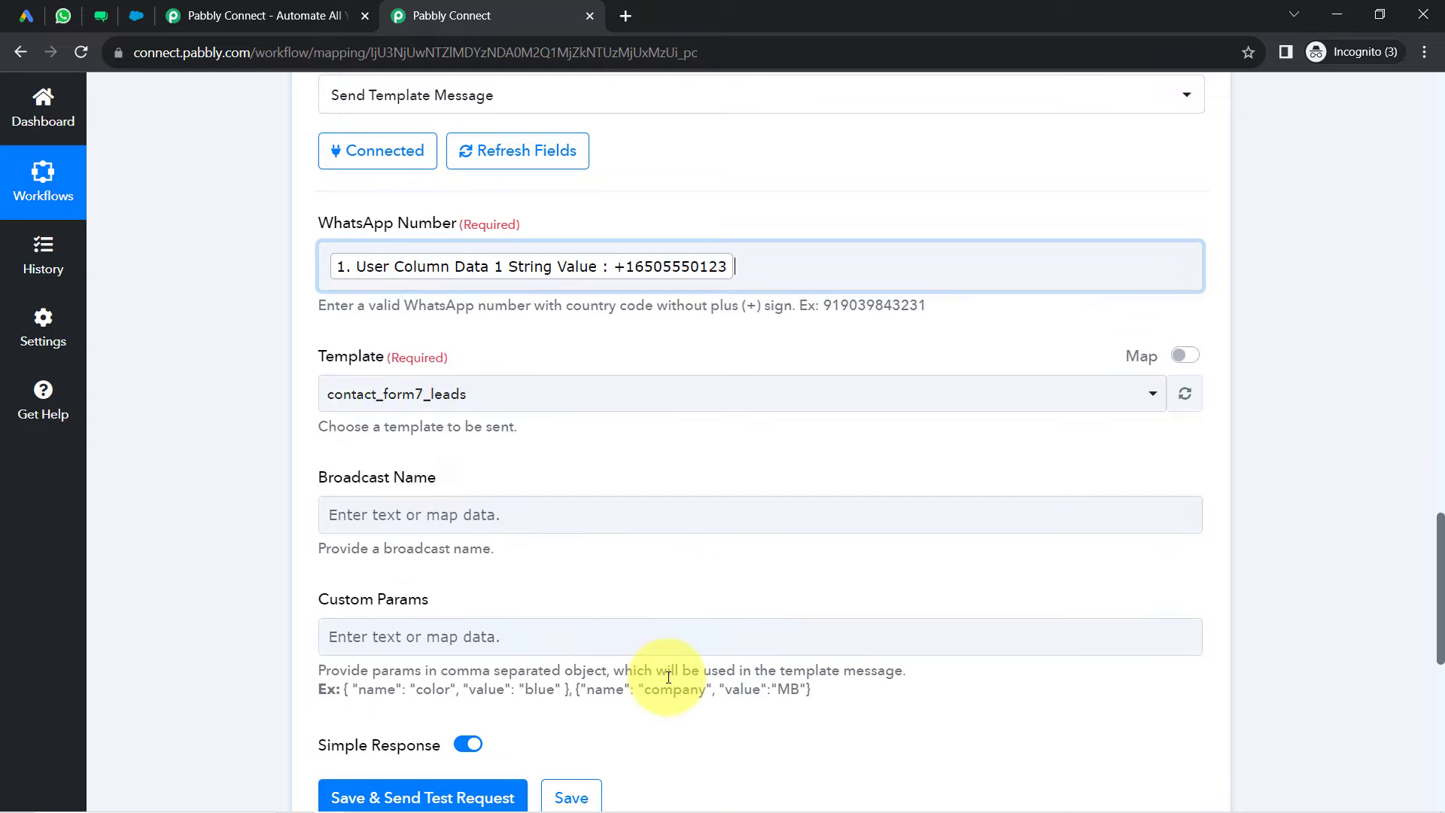
{"action": "left_click", "coordinate": [269, 287]}
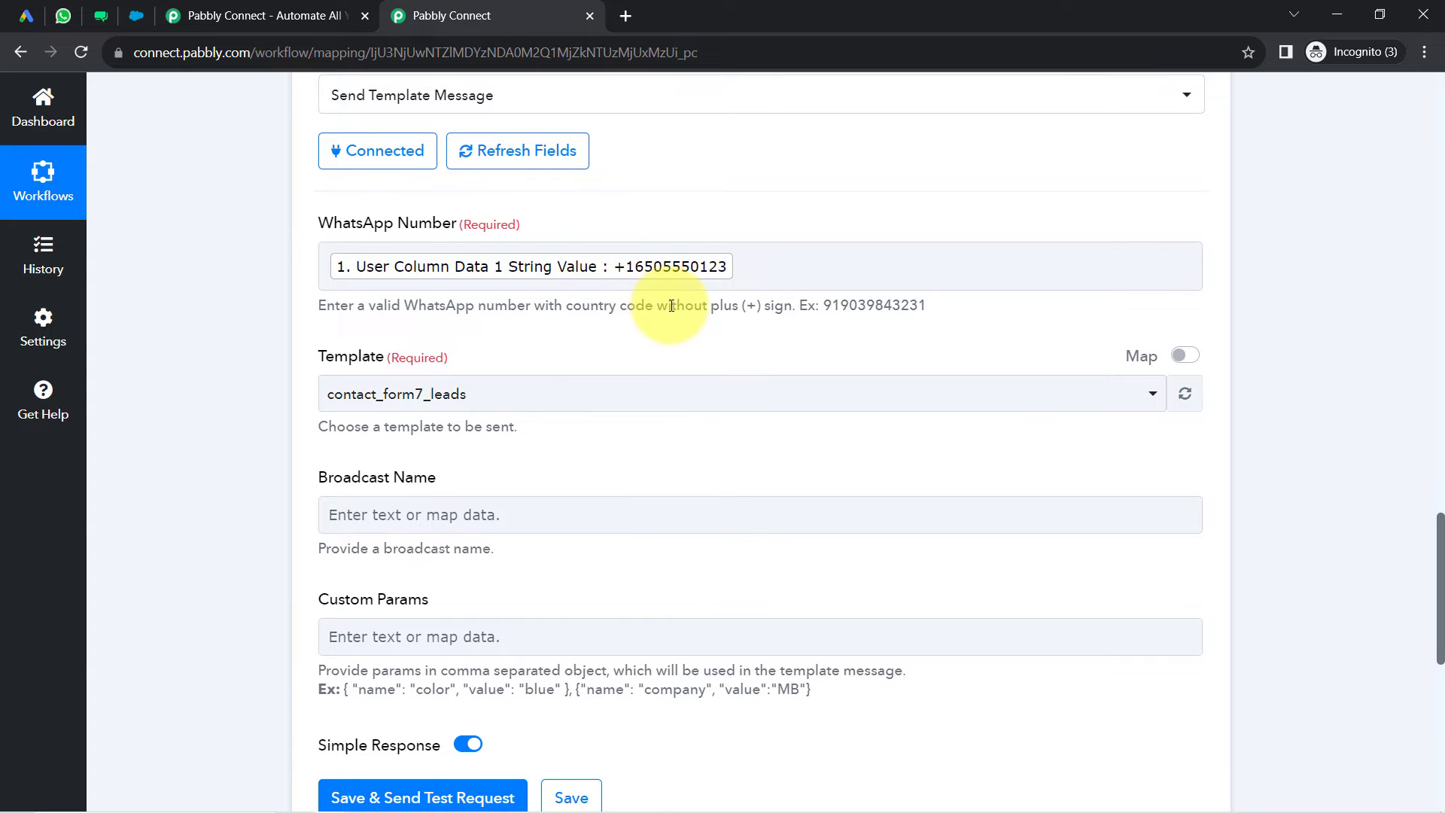
- Read the number format hint under WhatsApp Number, check the lead form's webhook test in Google Ads, and return to Pabbly Connect
{"action": "left_click_drag", "start_coordinate": [671, 305], "coordinate": [762, 305]}
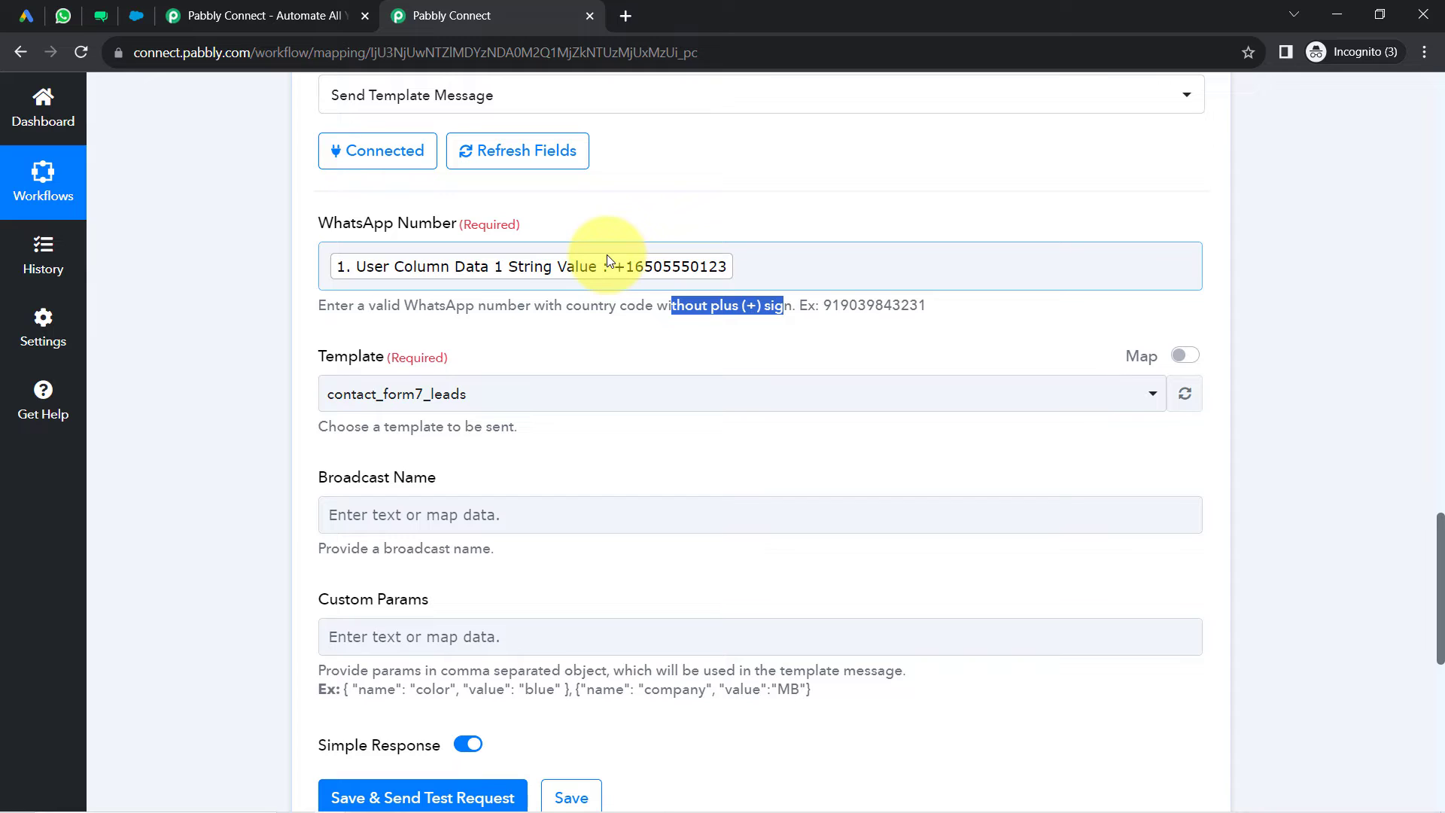
{"action": "left_click", "coordinate": [28, 16]}
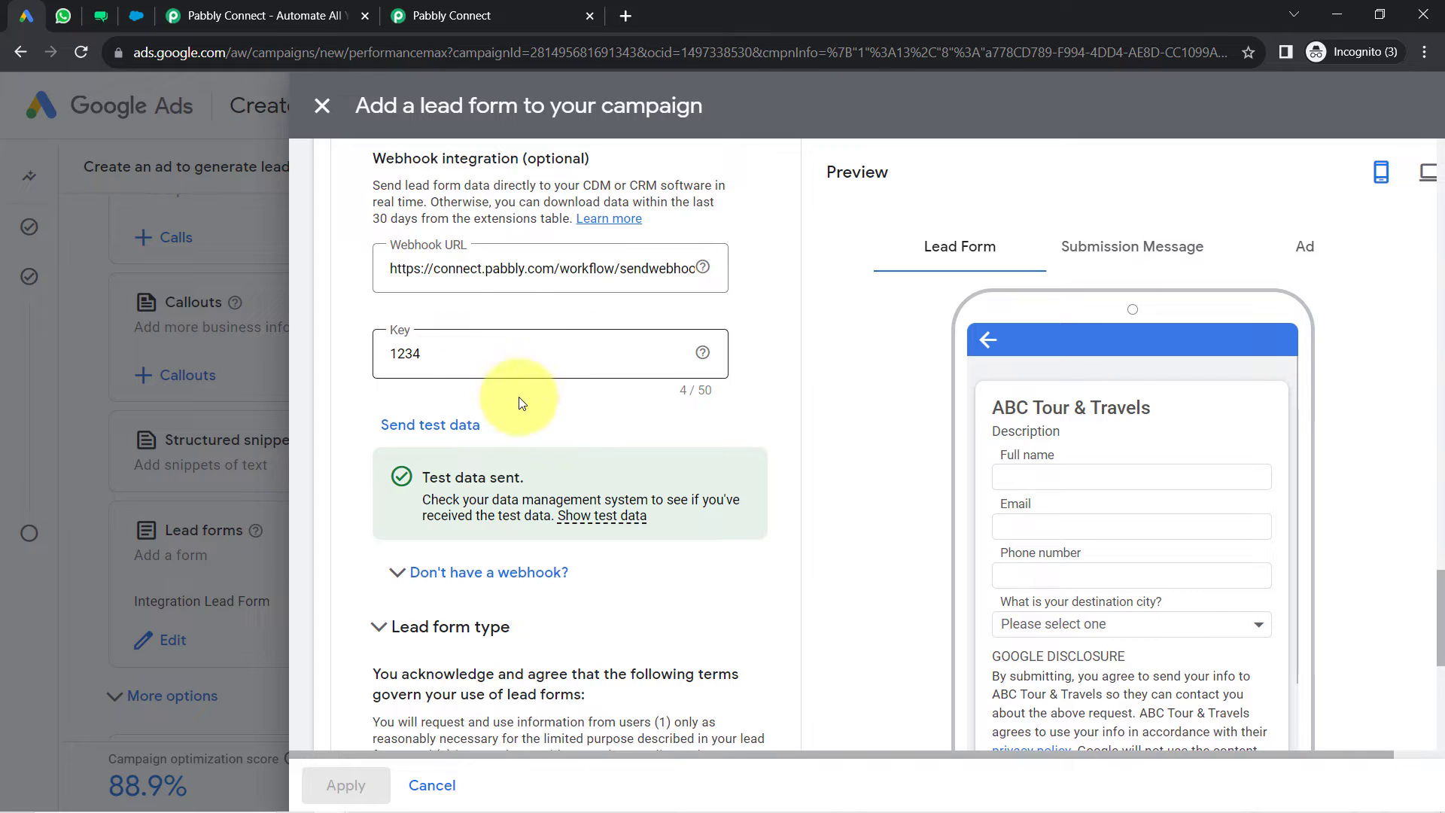
{"action": "left_click", "coordinate": [448, 10]}
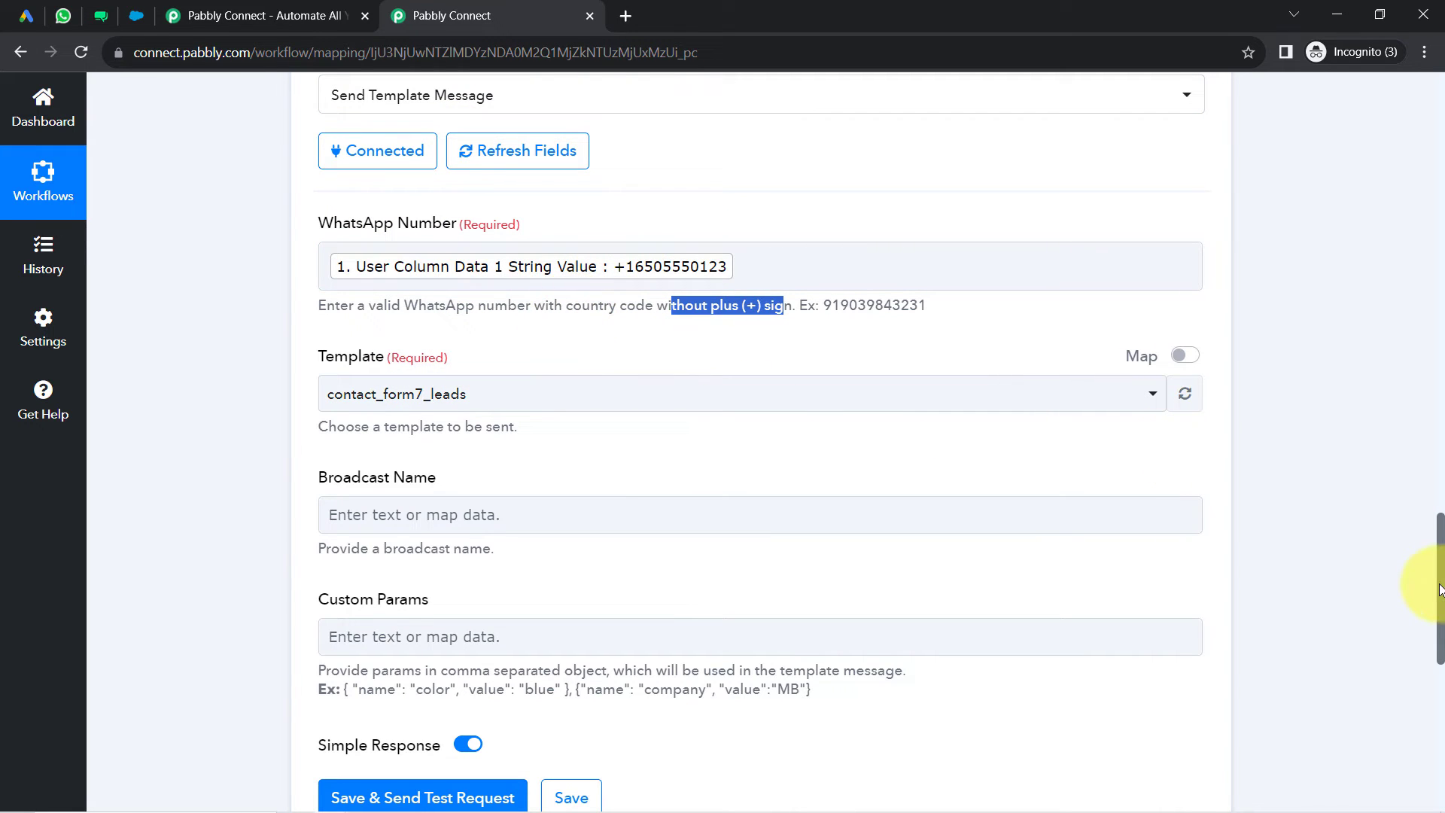
- Insert a Text Formatter by Pabbly action with the Split Text event directly before the WATI action and connect it
{"action": "left_click_drag", "start_coordinate": [1441, 591], "coordinate": [1419, 517]}
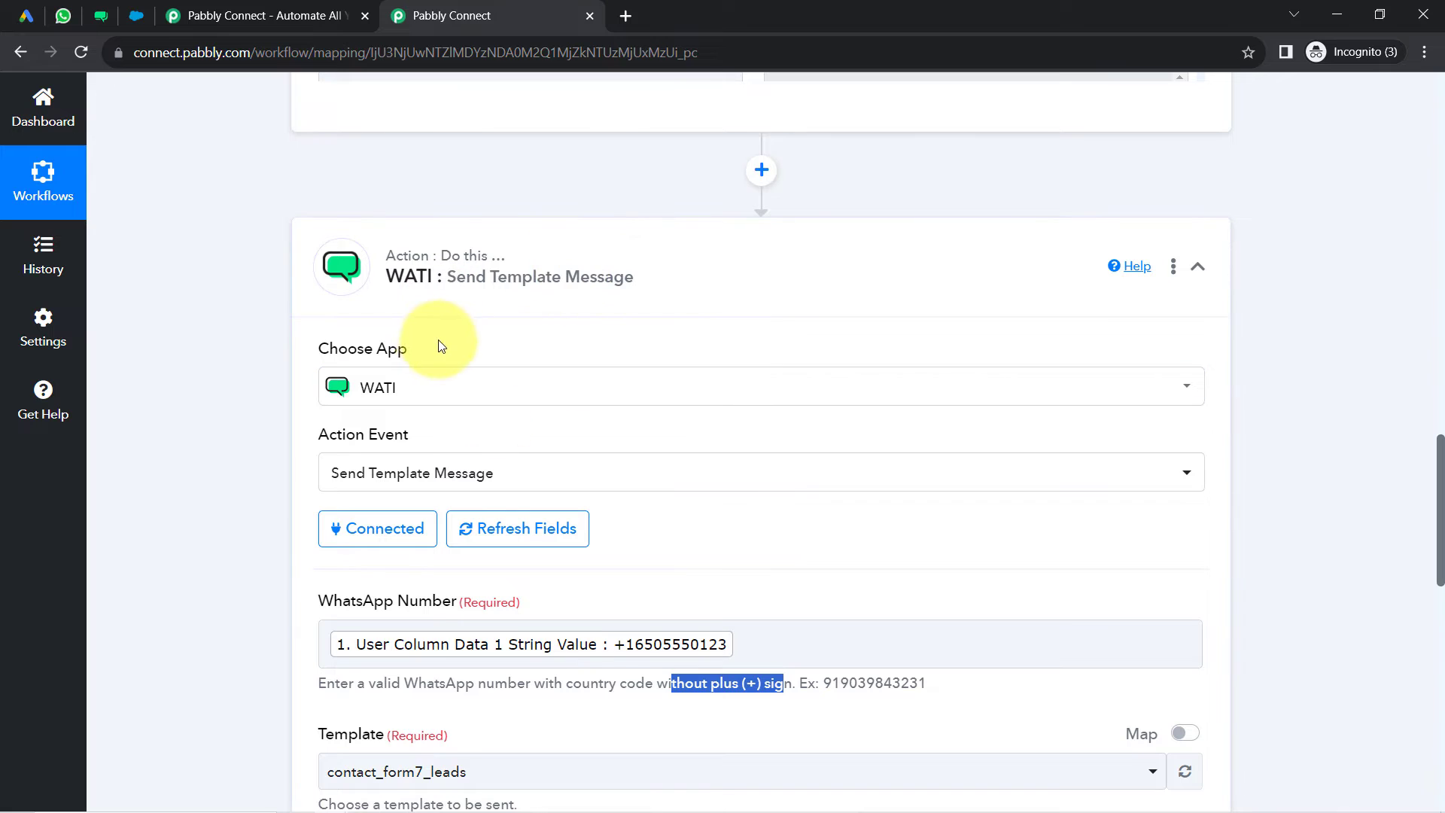
{"action": "left_click", "coordinate": [761, 170]}
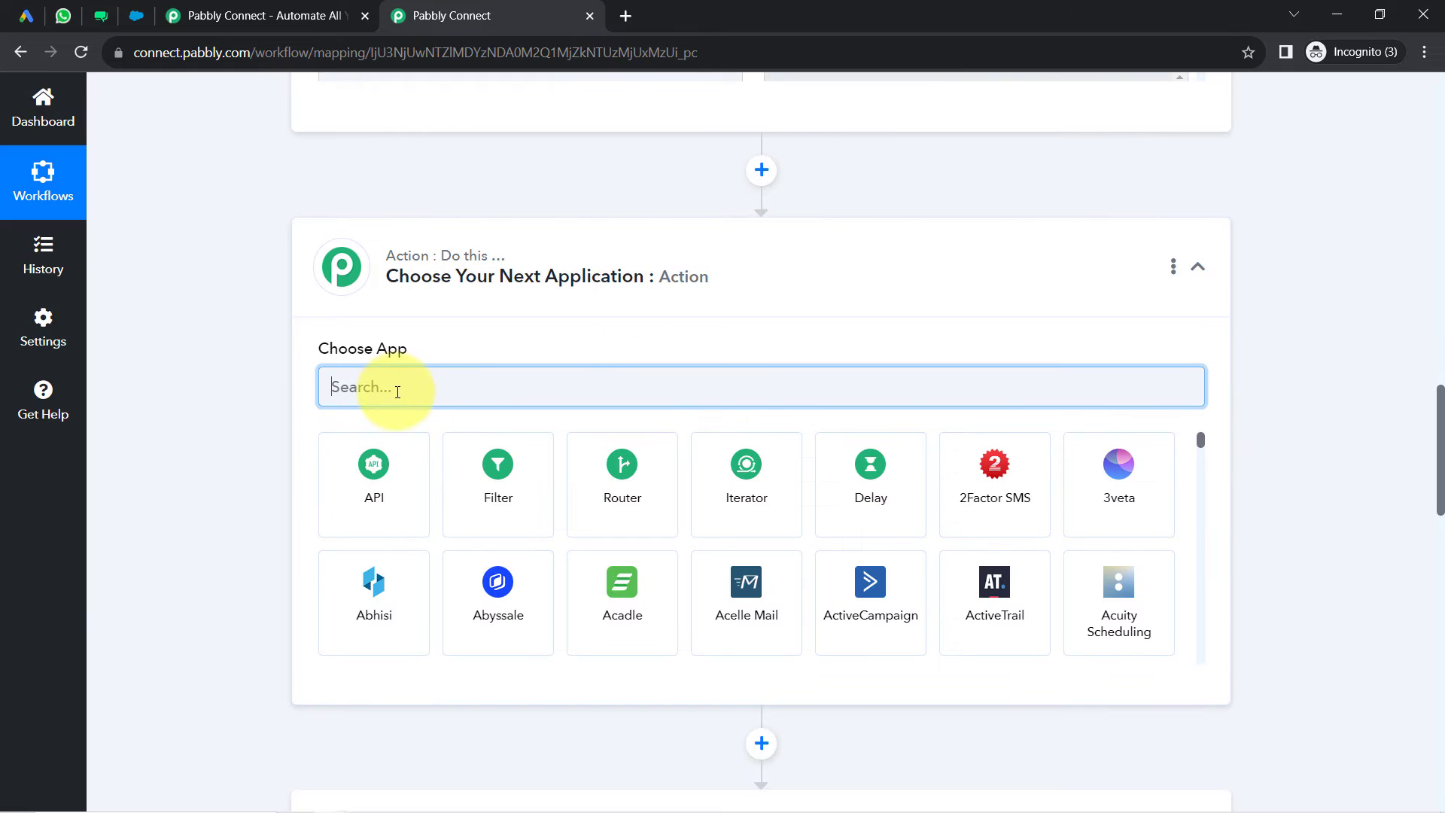
{"action": "type", "text": "text"}
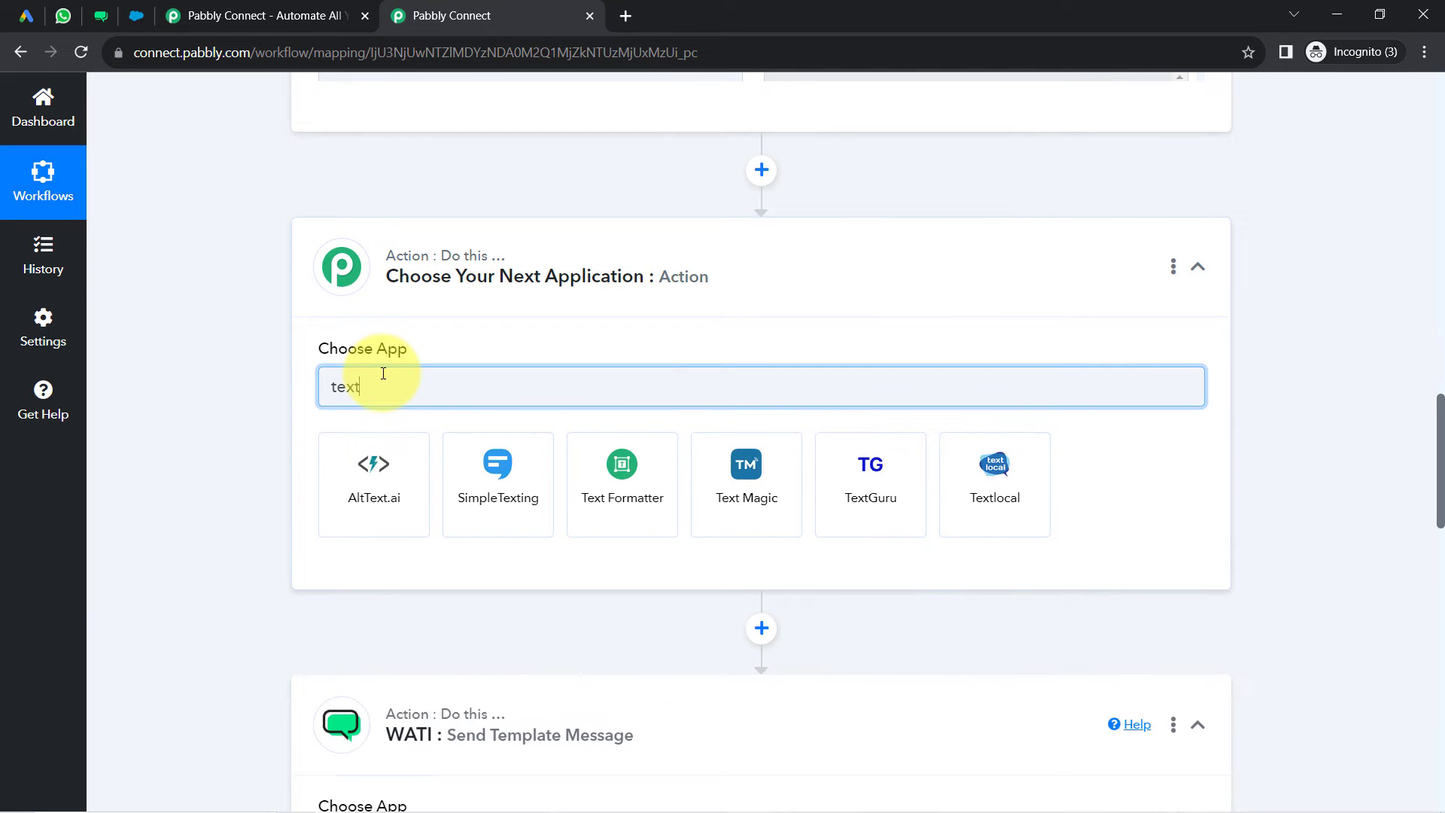
{"action": "left_click", "coordinate": [639, 493]}
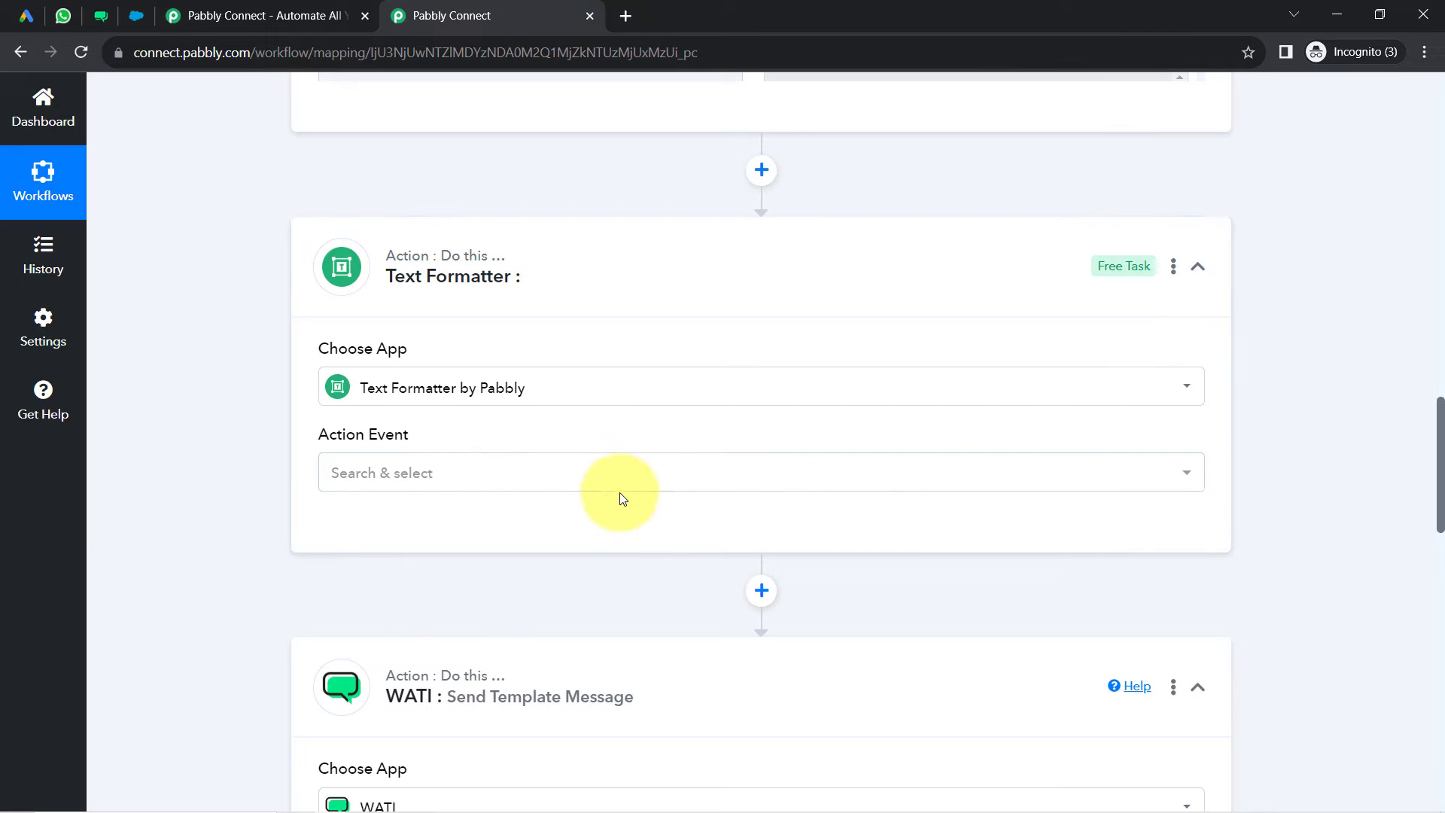
{"action": "left_click", "coordinate": [423, 490]}
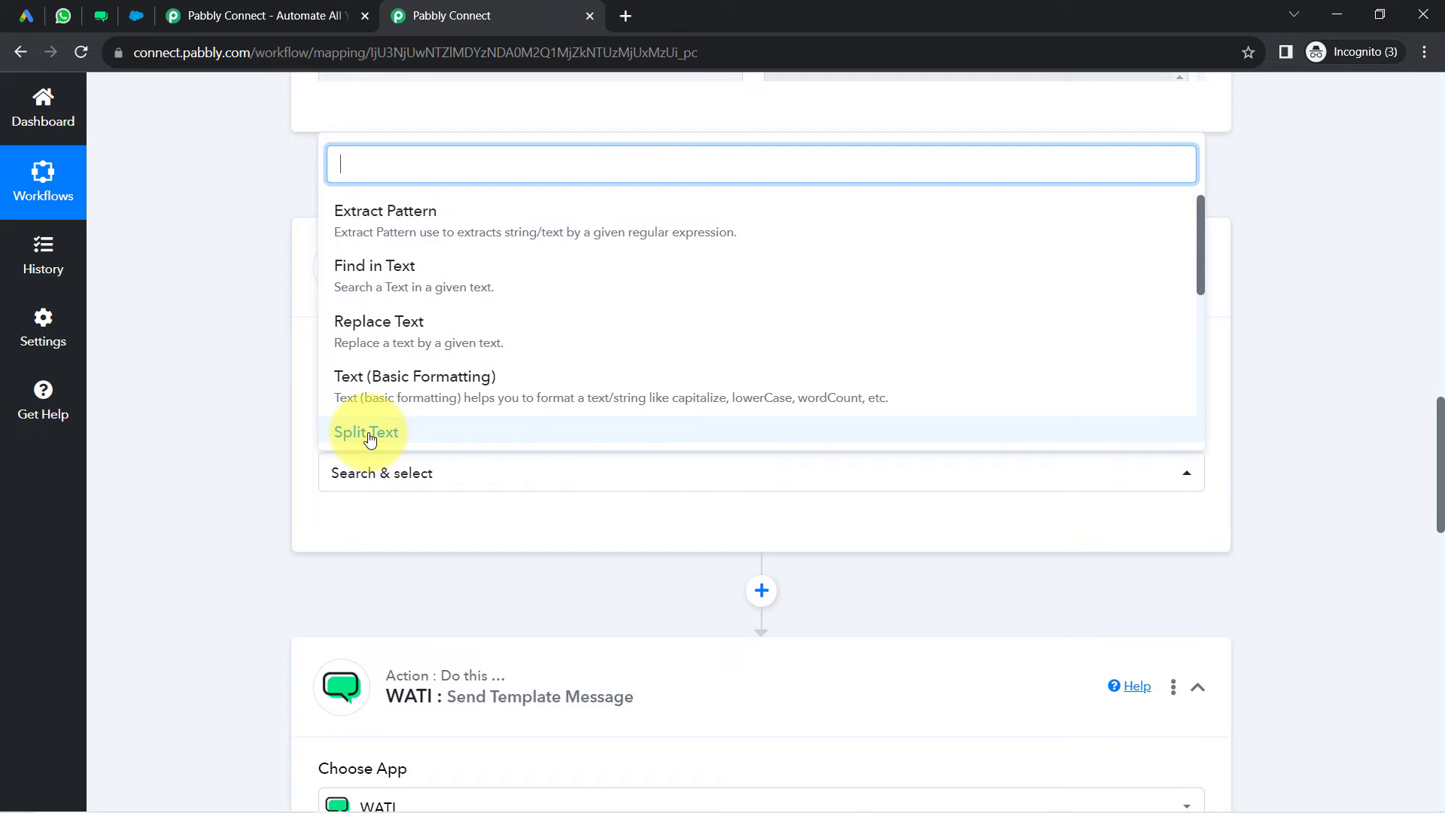
{"action": "left_click", "coordinate": [370, 435]}
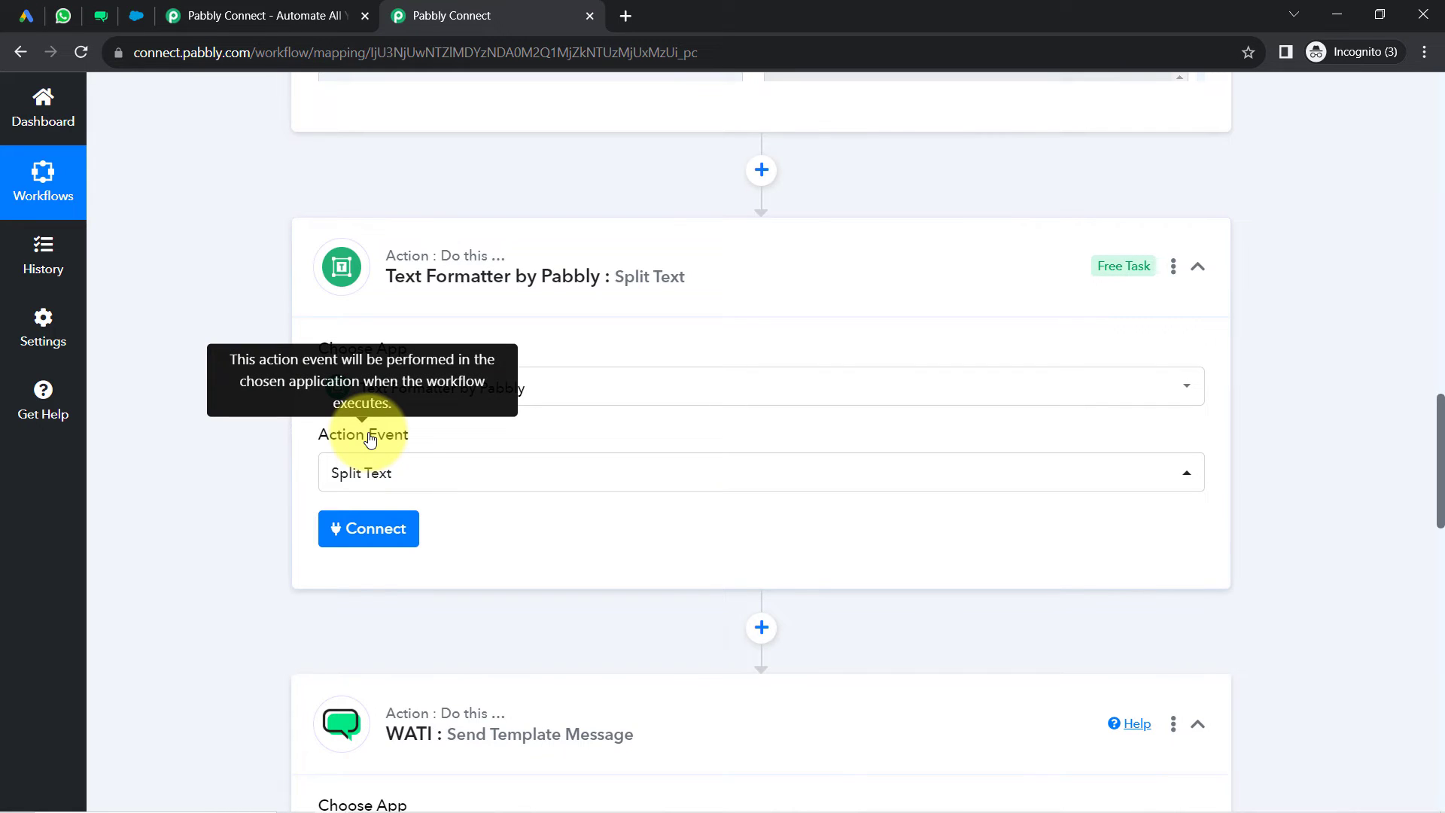
{"action": "left_click", "coordinate": [362, 531]}
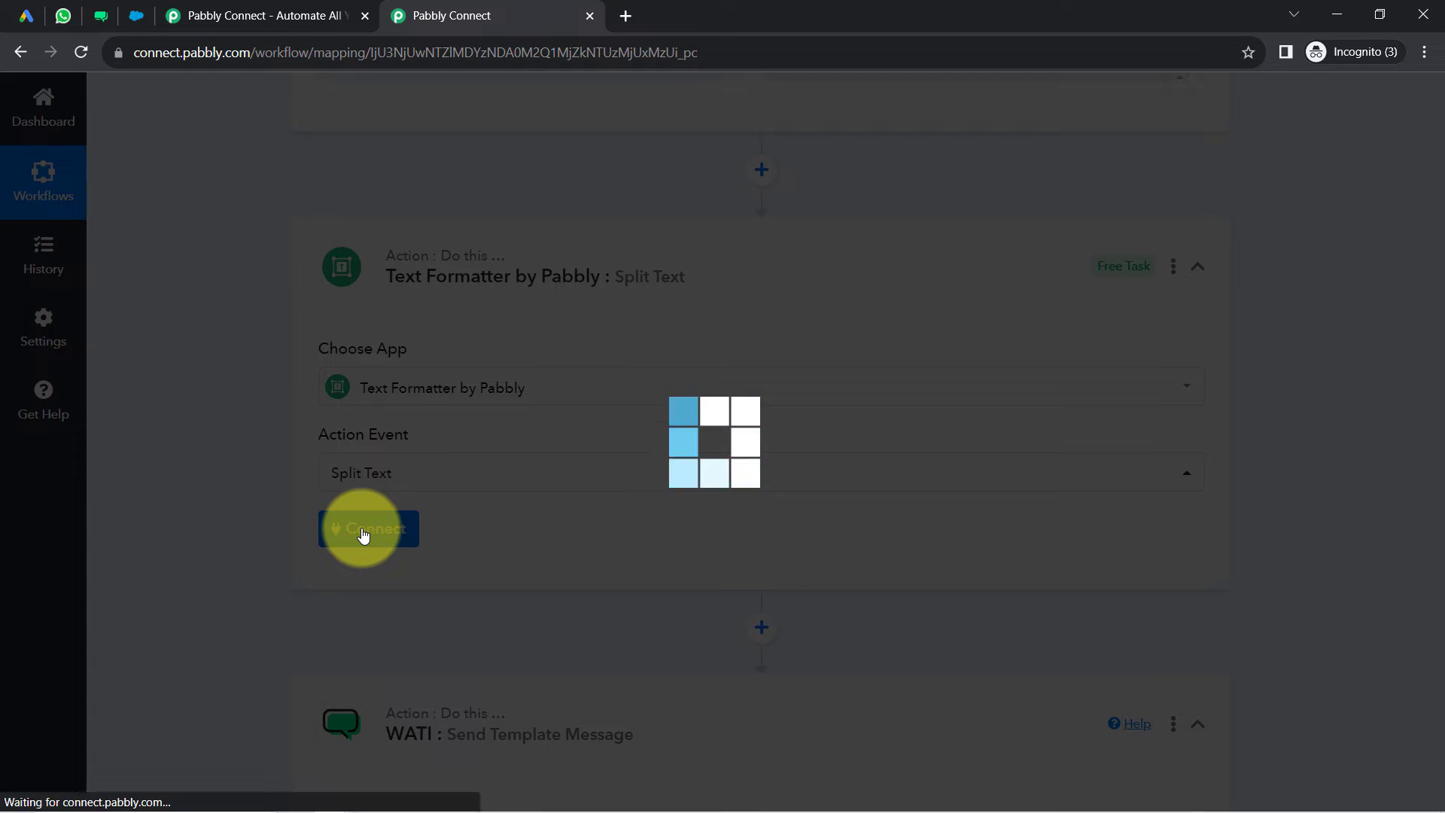
- Map Text to Split to User Column Data 1 String Value from the Google Lead Form trigger
{"action": "scroll", "coordinate": [1411, 378], "scroll_direction": "down", "scroll_amount": 3}
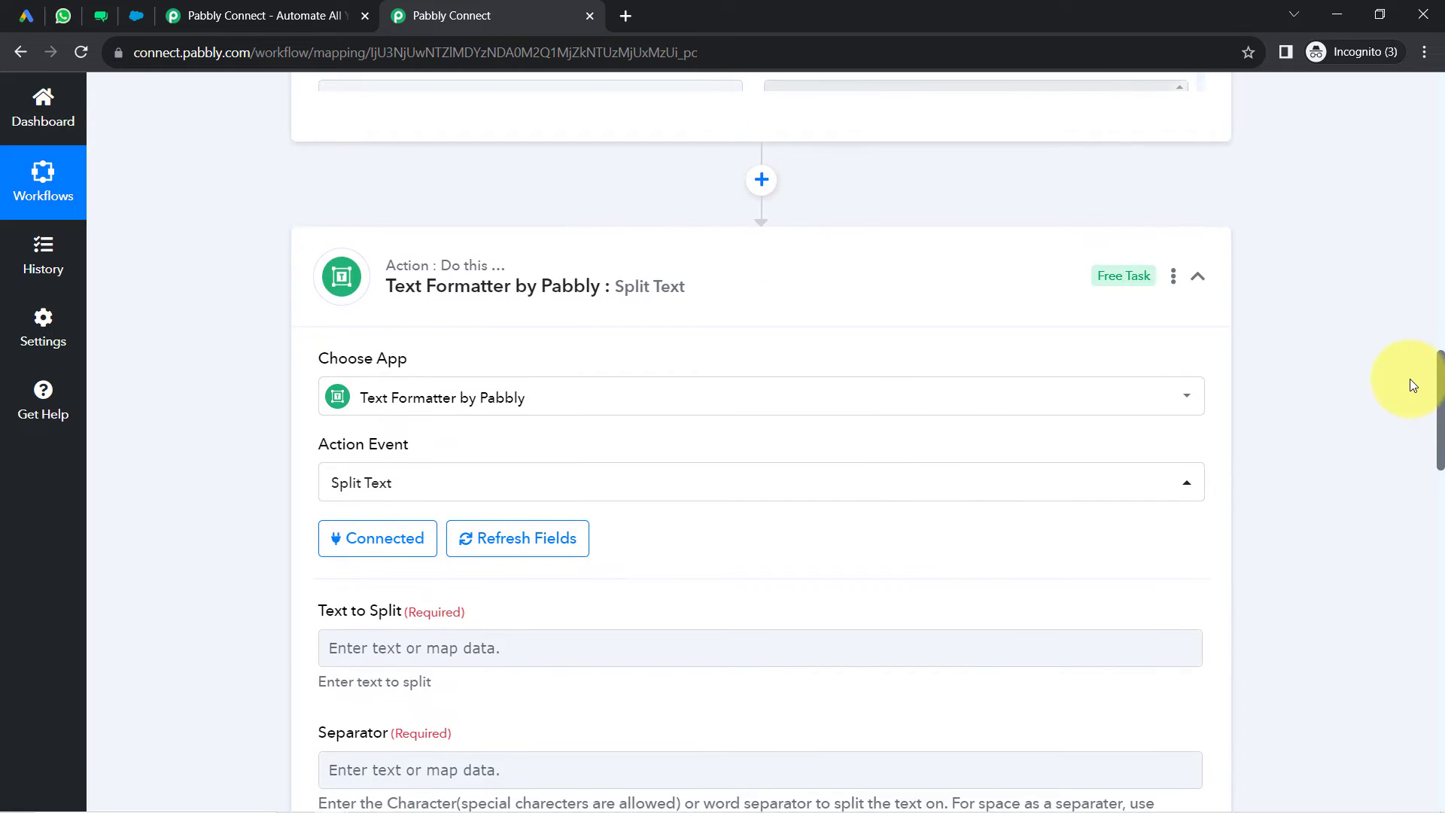
{"action": "left_click", "coordinate": [535, 384]}
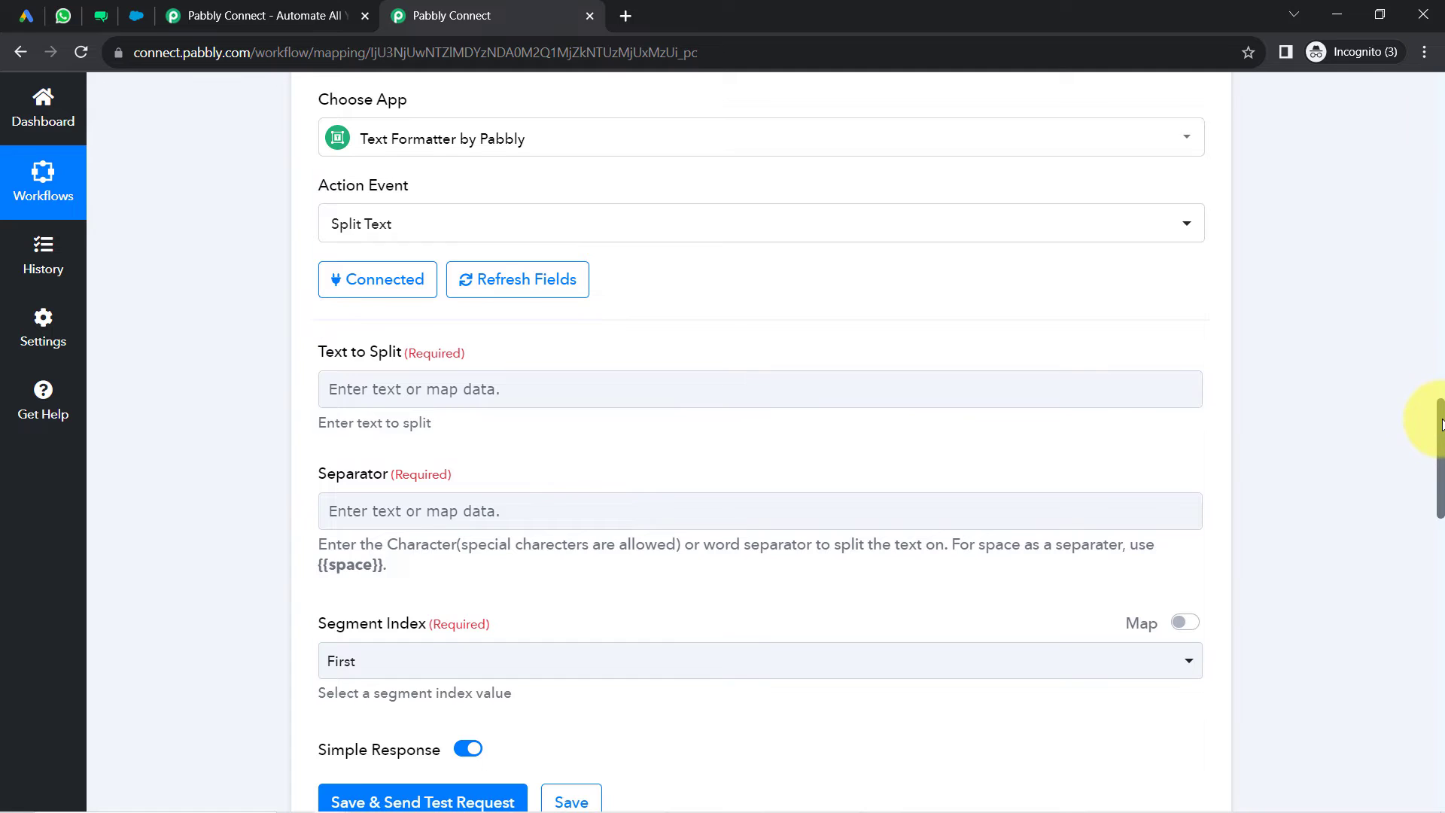
{"action": "left_click_drag", "start_coordinate": [1441, 423], "coordinate": [1417, 442]}
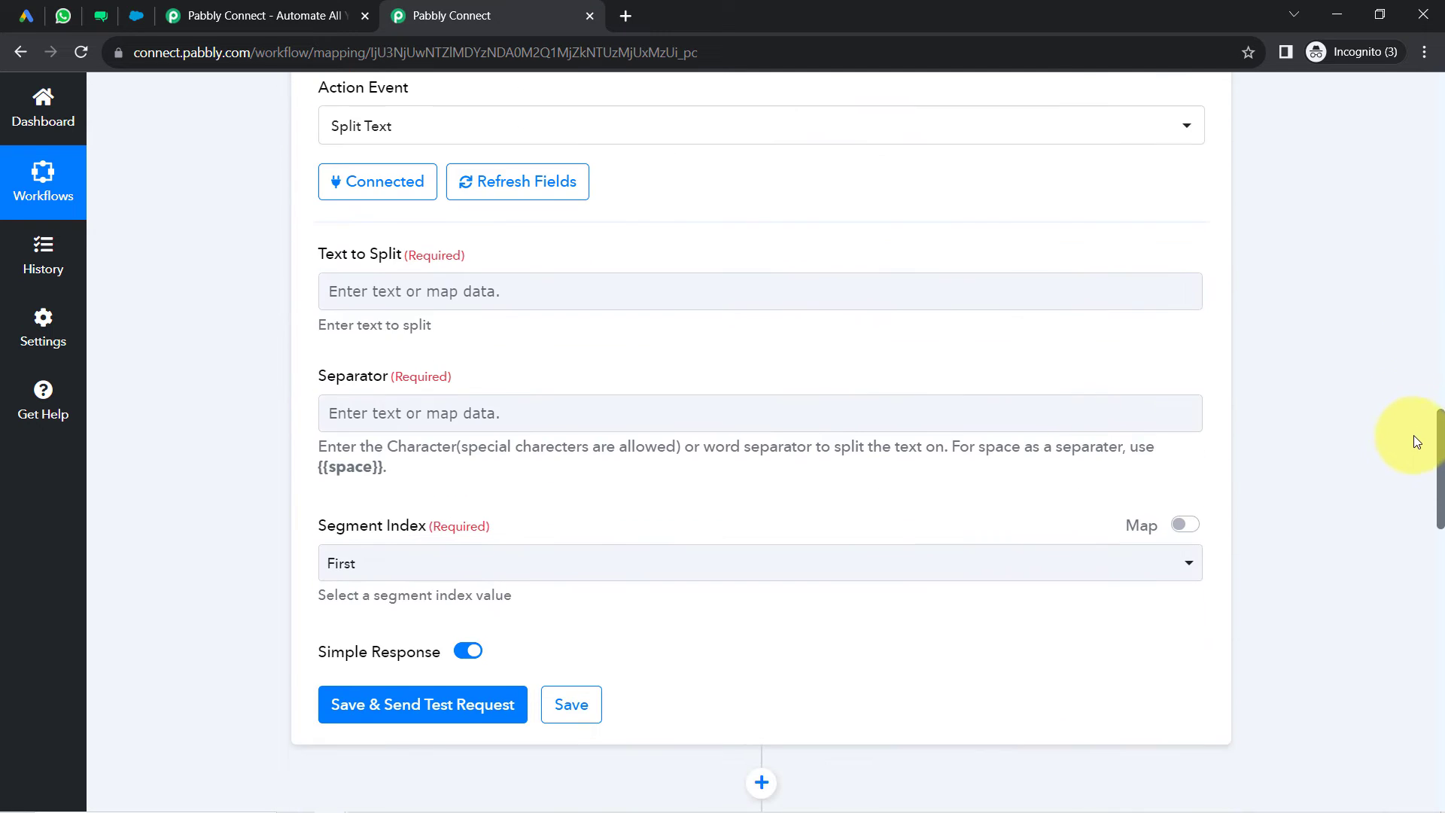
{"action": "left_click", "coordinate": [511, 290]}
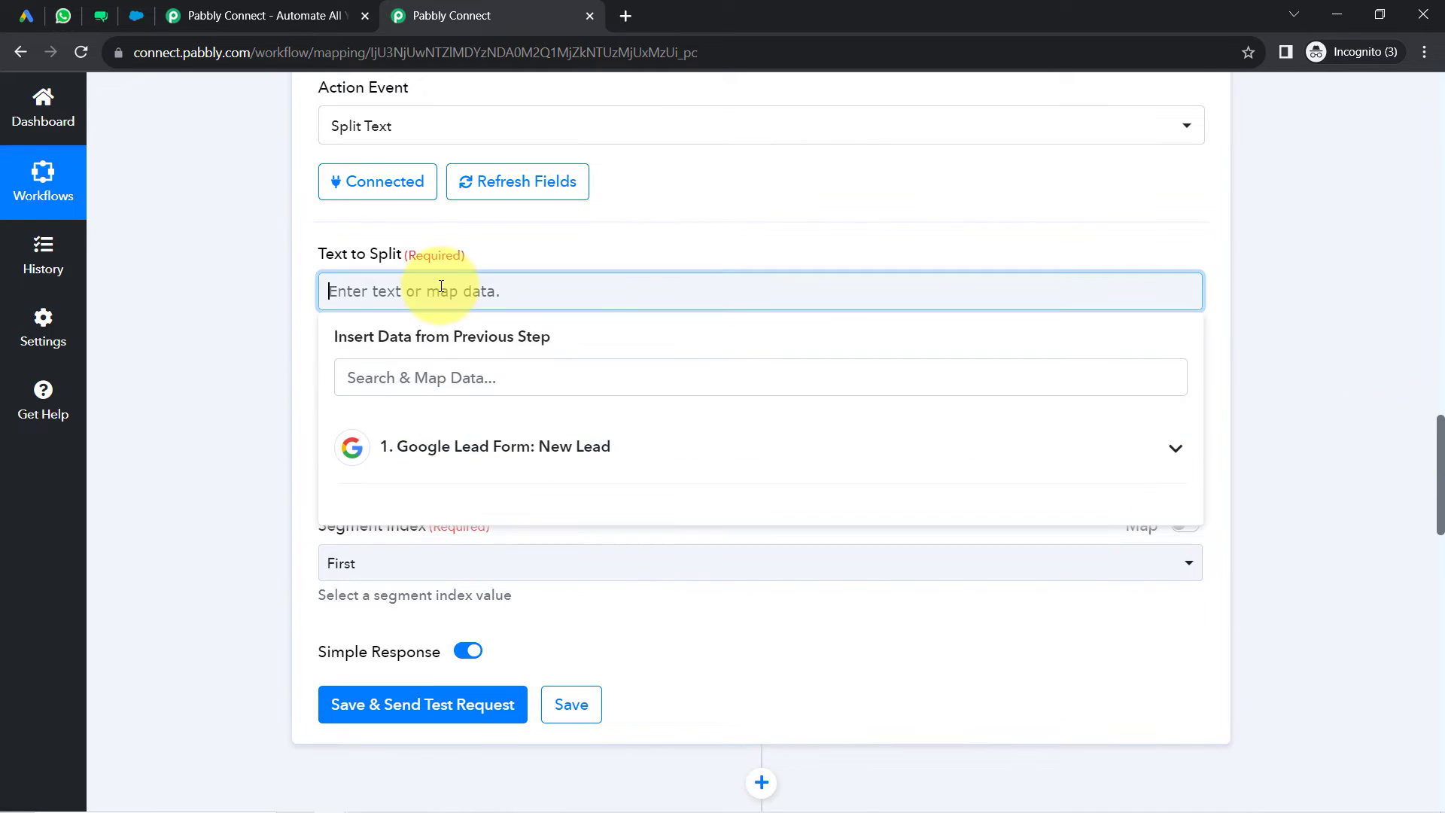
{"action": "left_click", "coordinate": [499, 450]}
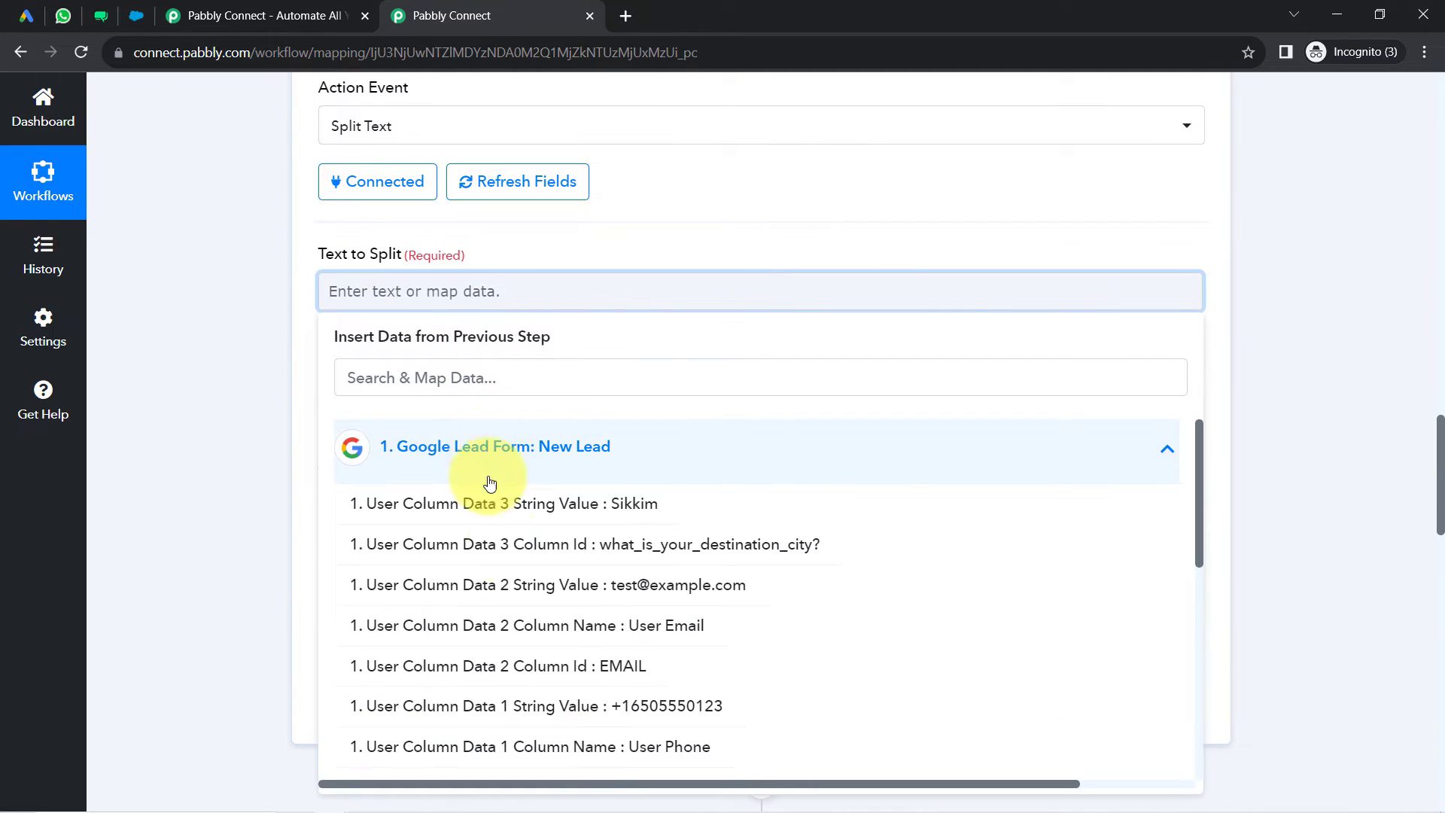
{"action": "left_click", "coordinate": [611, 712]}
{"action": "left_click", "coordinate": [209, 325]}
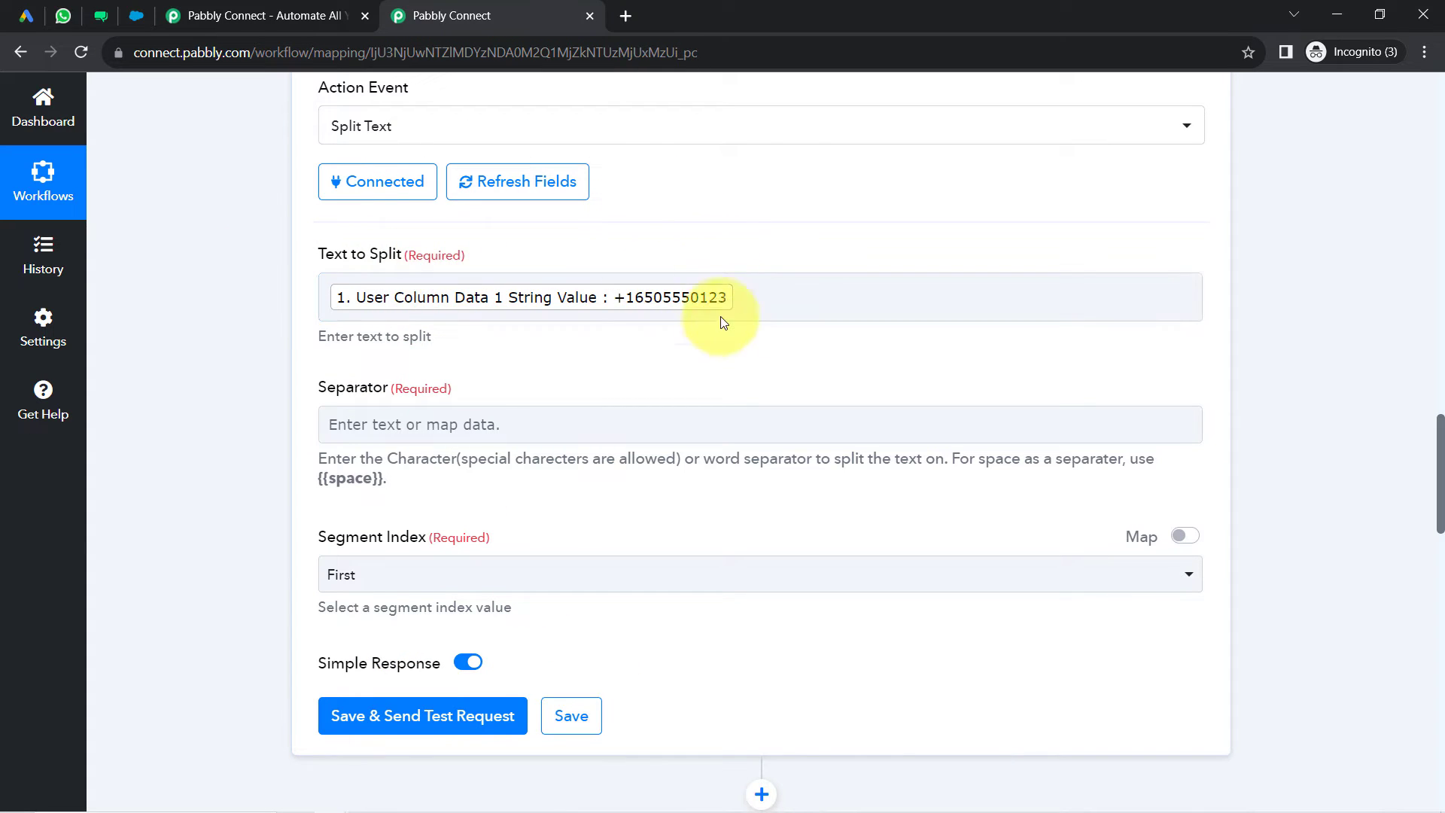
{"action": "left_click", "coordinate": [584, 319]}
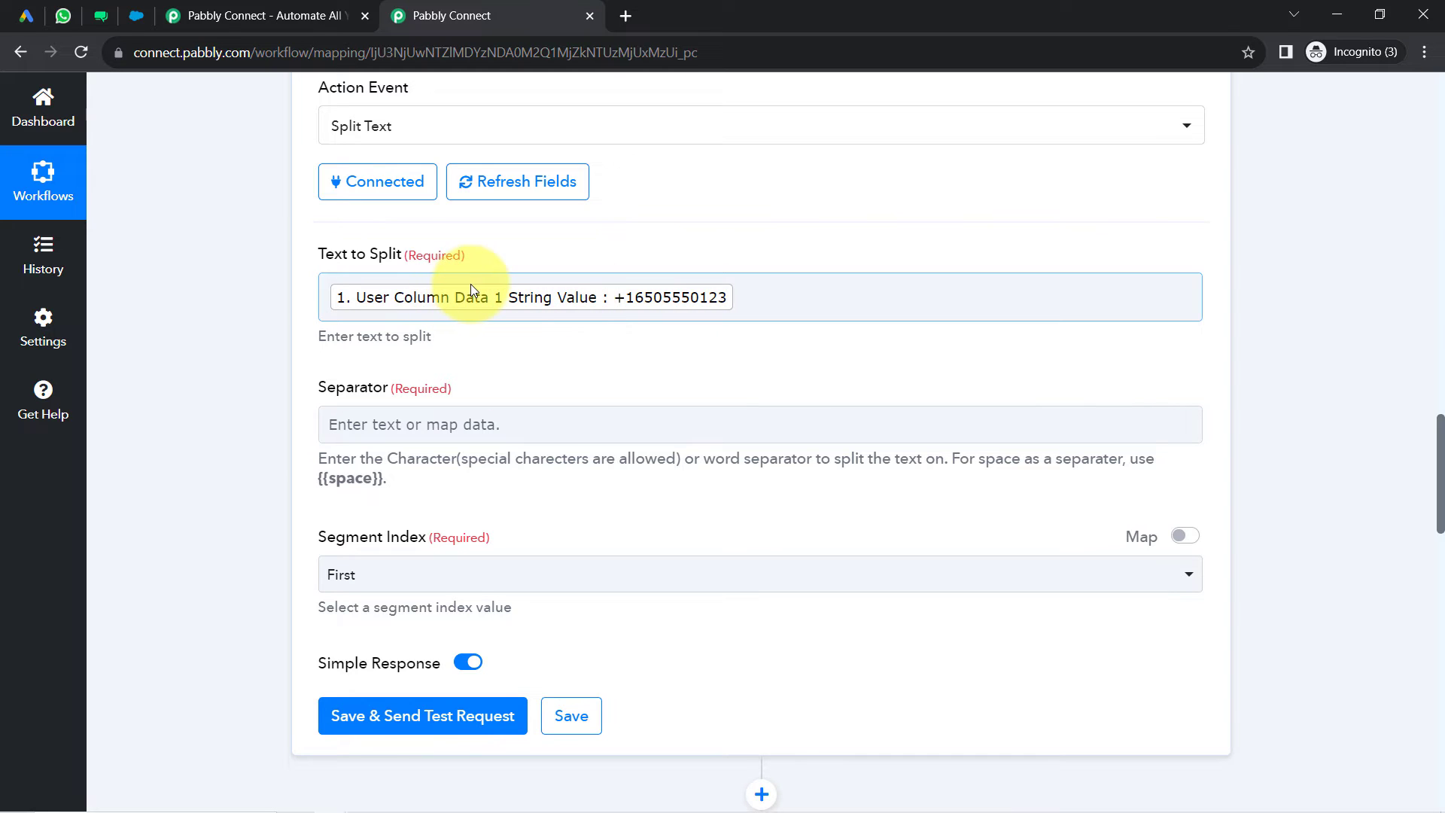
- Set the Split Text action's separator to +
{"action": "left_click", "coordinate": [380, 425]}
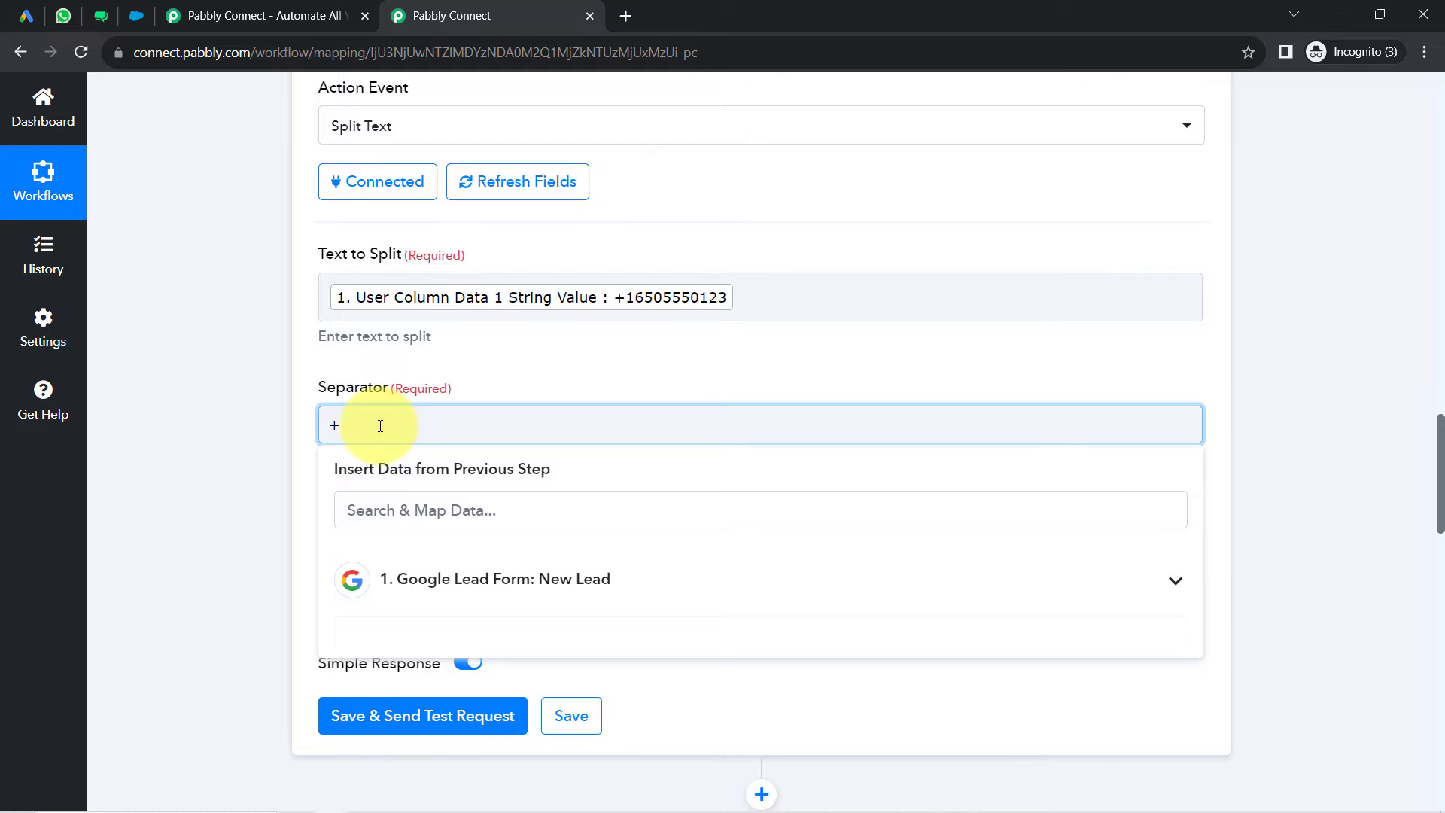
{"action": "left_click", "coordinate": [273, 413]}
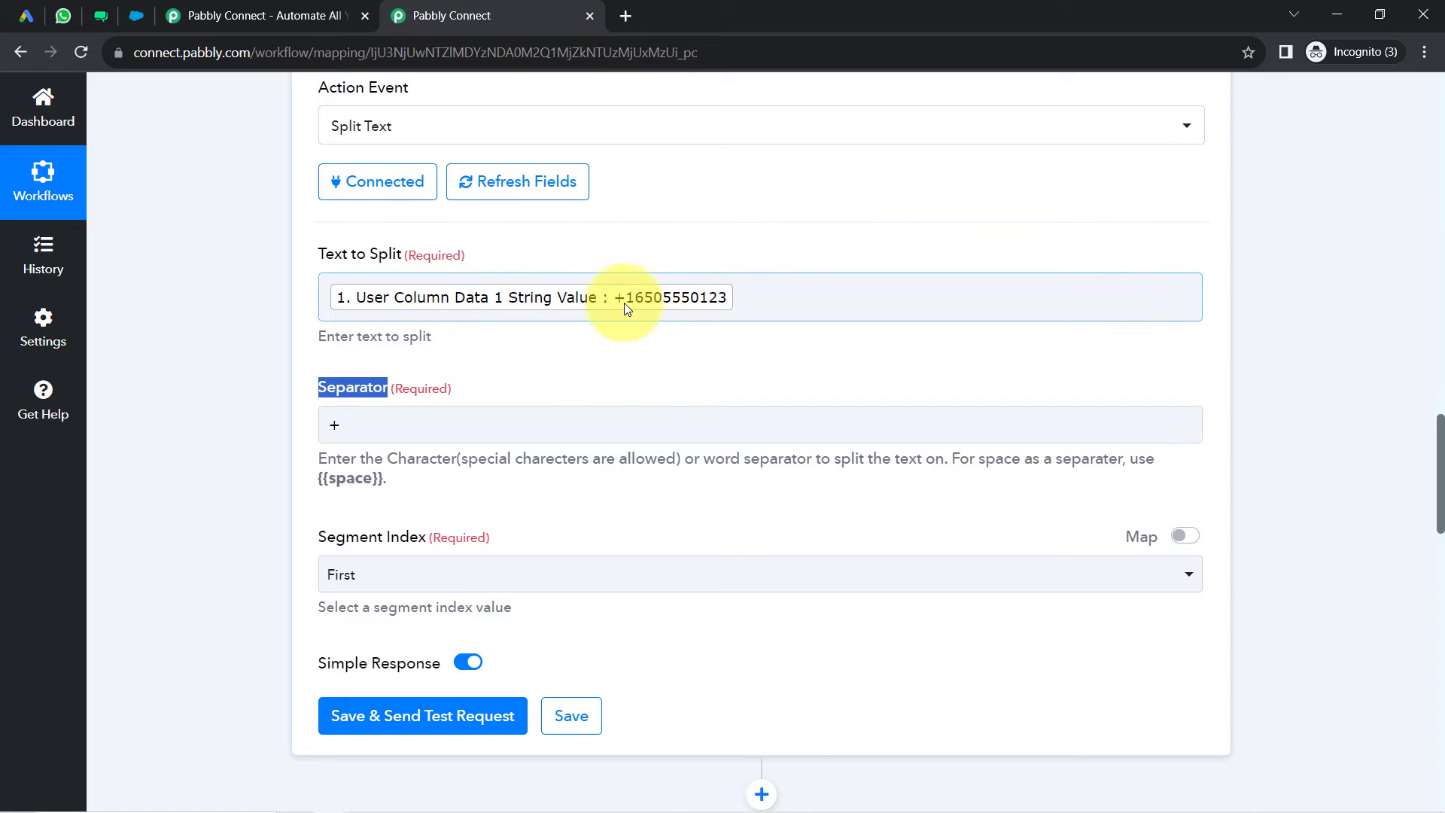
{"action": "left_click", "coordinate": [289, 445]}
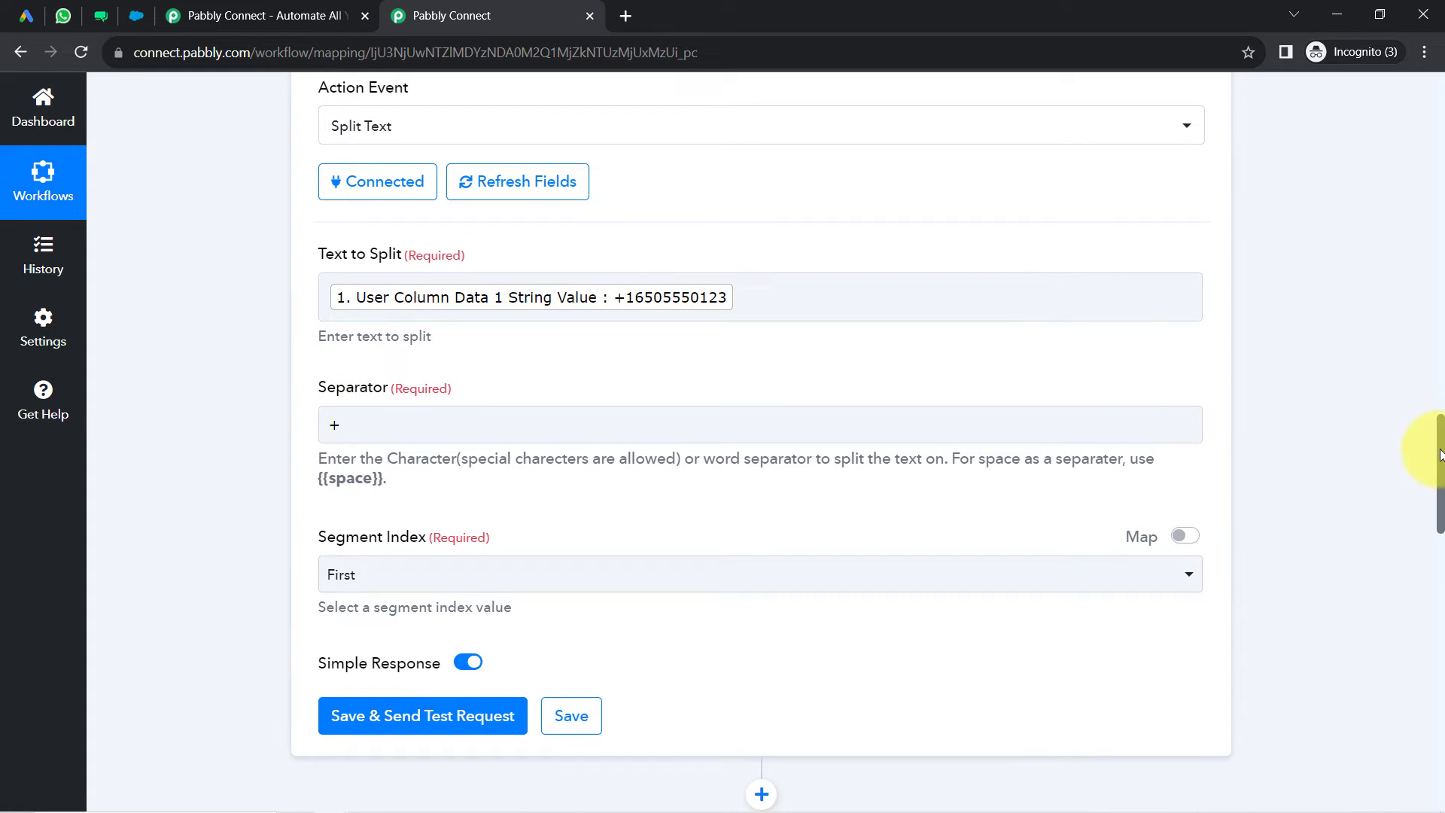
- Set the Segment Index to Second, save the Split Text action with a test request, and check the returned result
{"action": "scroll", "coordinate": [1439, 453], "scroll_direction": "down", "scroll_amount": 3}
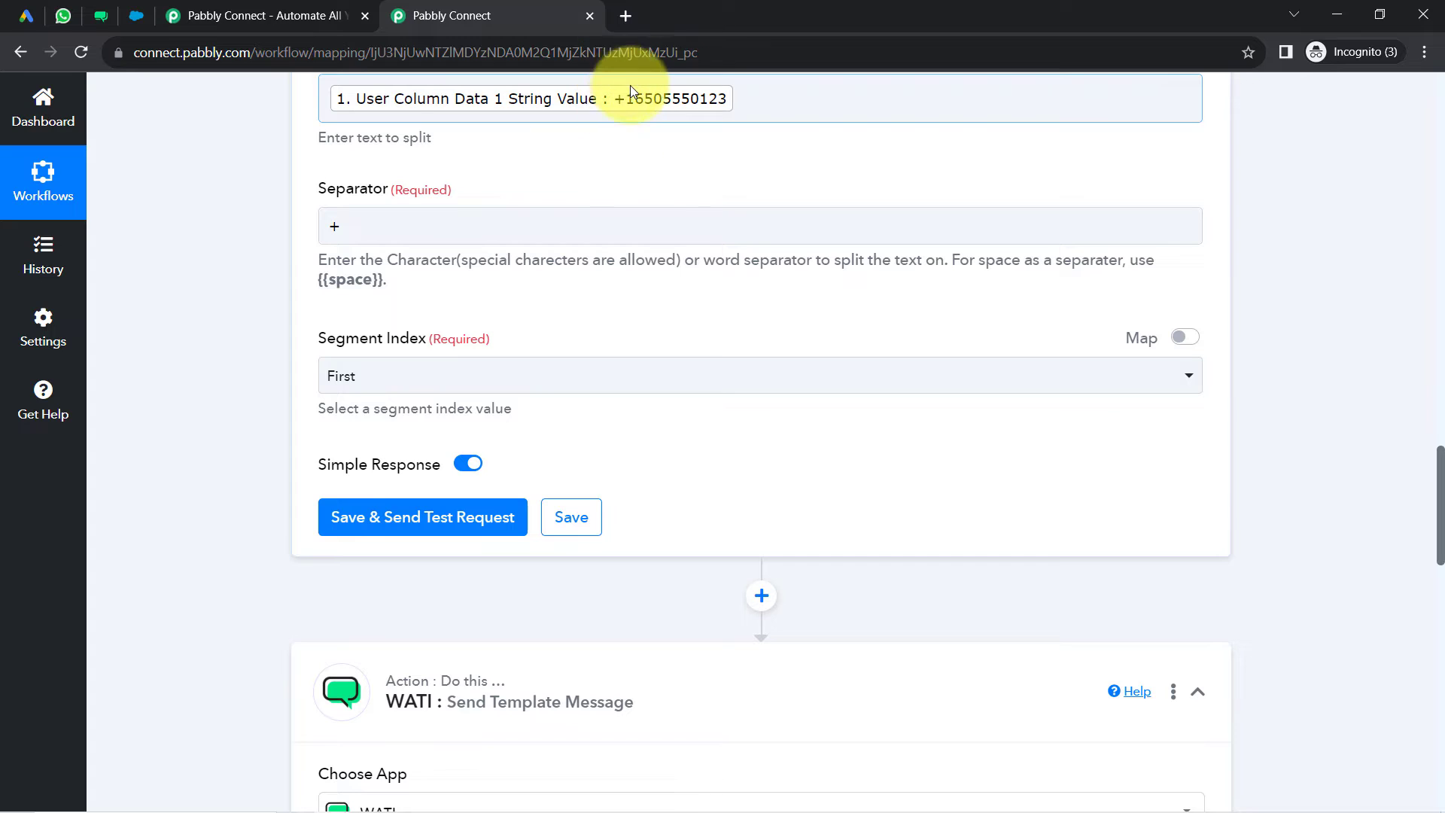
{"action": "left_click", "coordinate": [371, 376]}
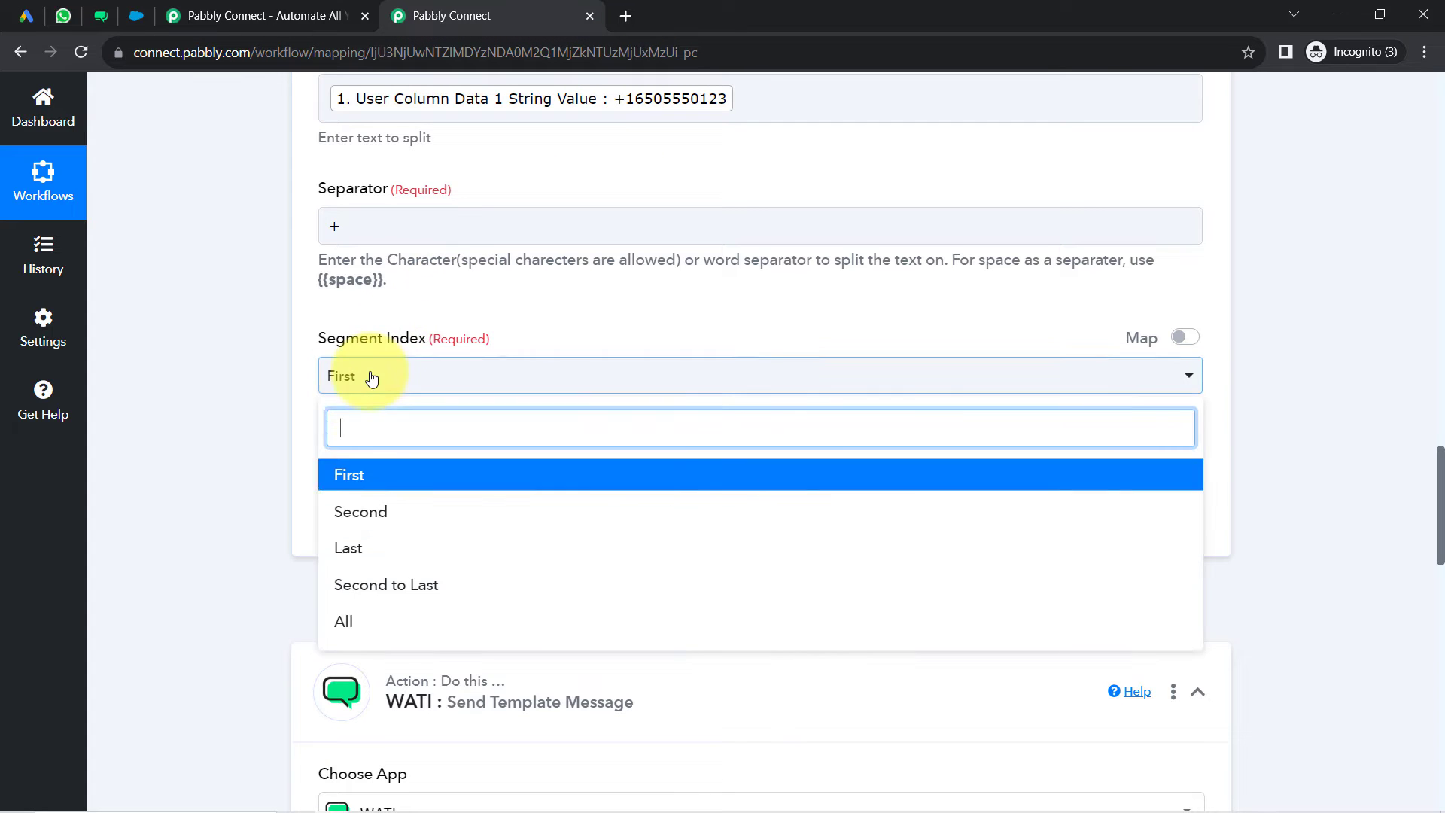
{"action": "left_click", "coordinate": [357, 512]}
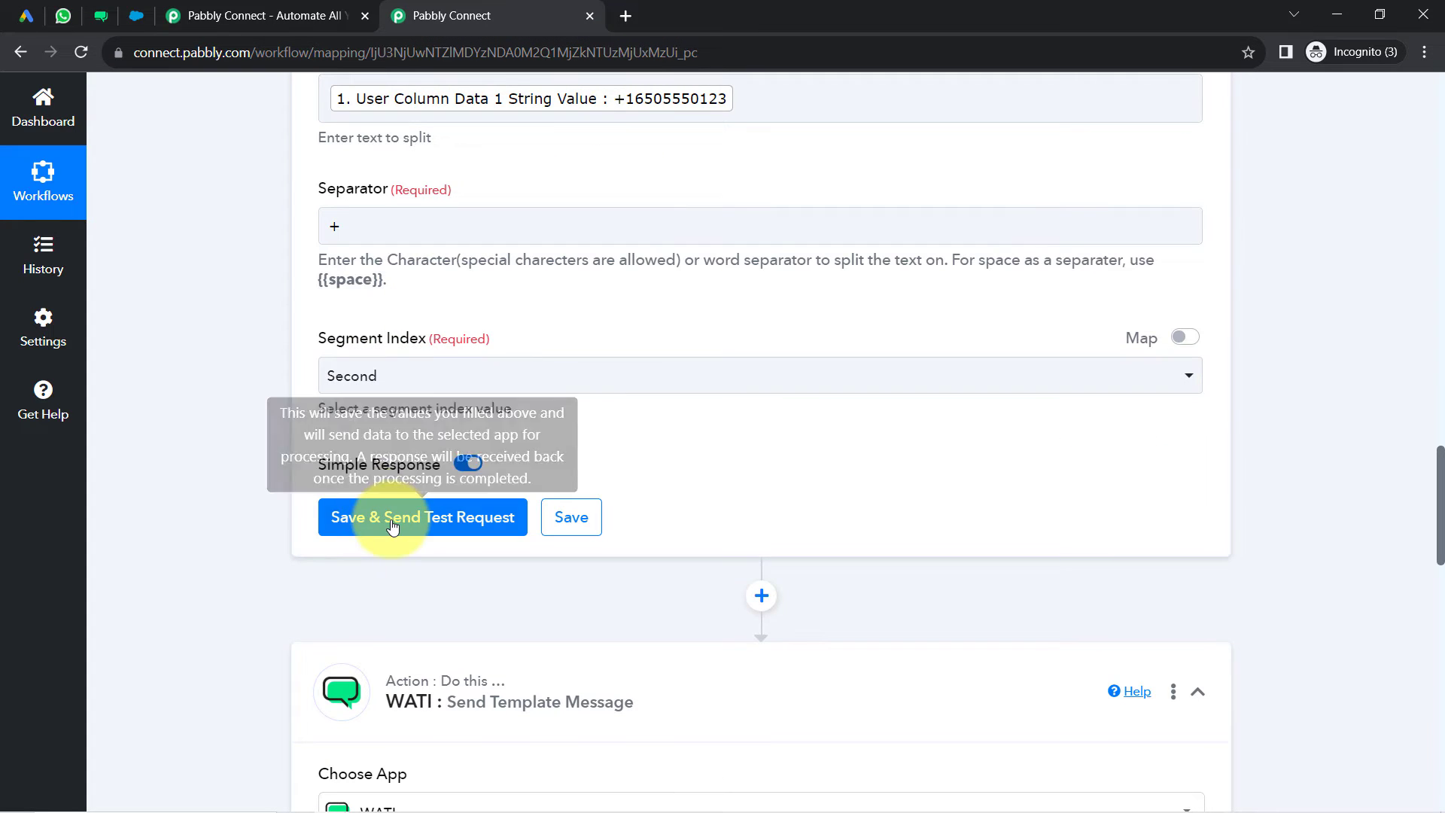
{"action": "left_click", "coordinate": [391, 525]}
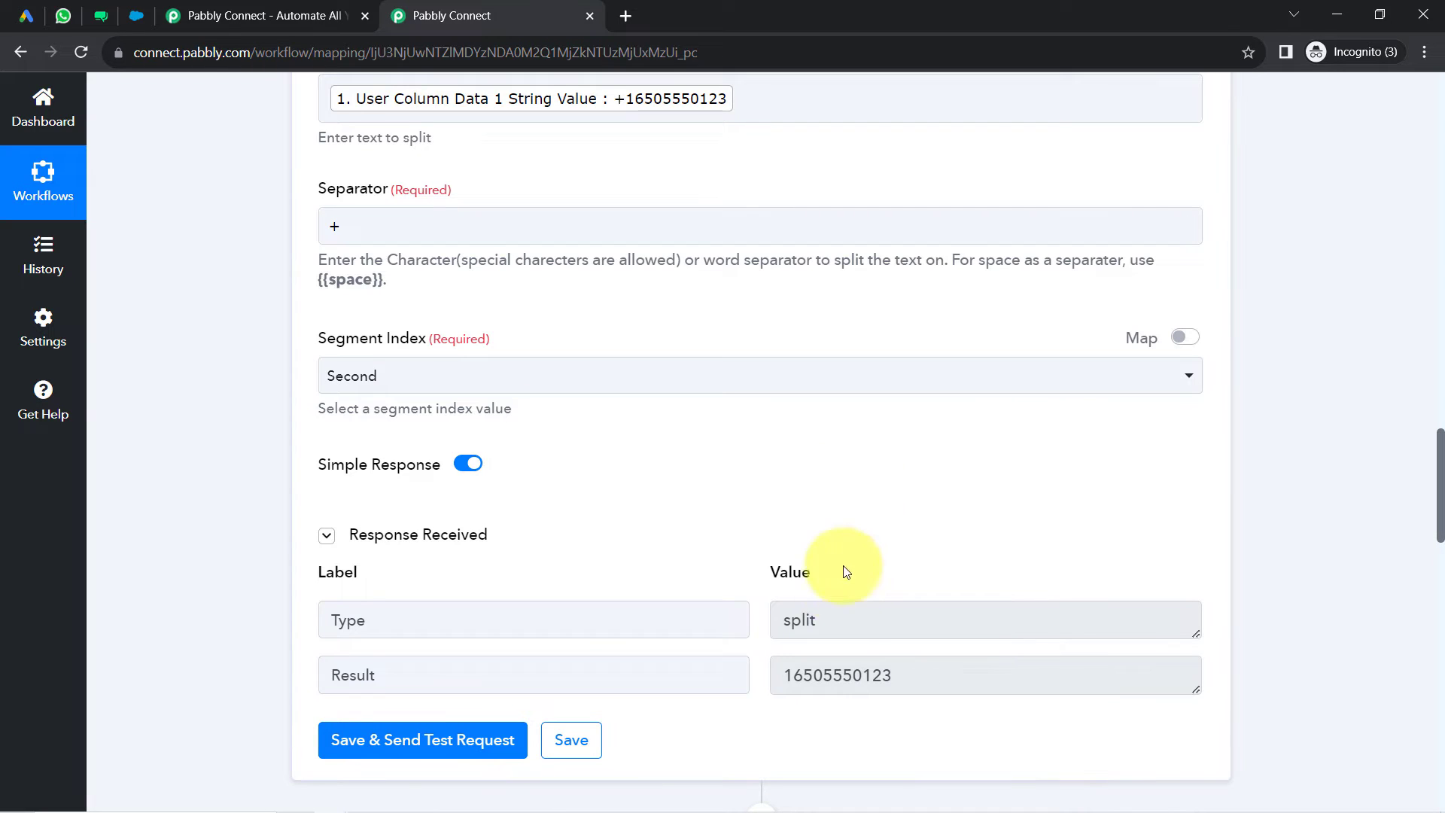
{"action": "left_click_drag", "start_coordinate": [794, 675], "coordinate": [904, 675]}
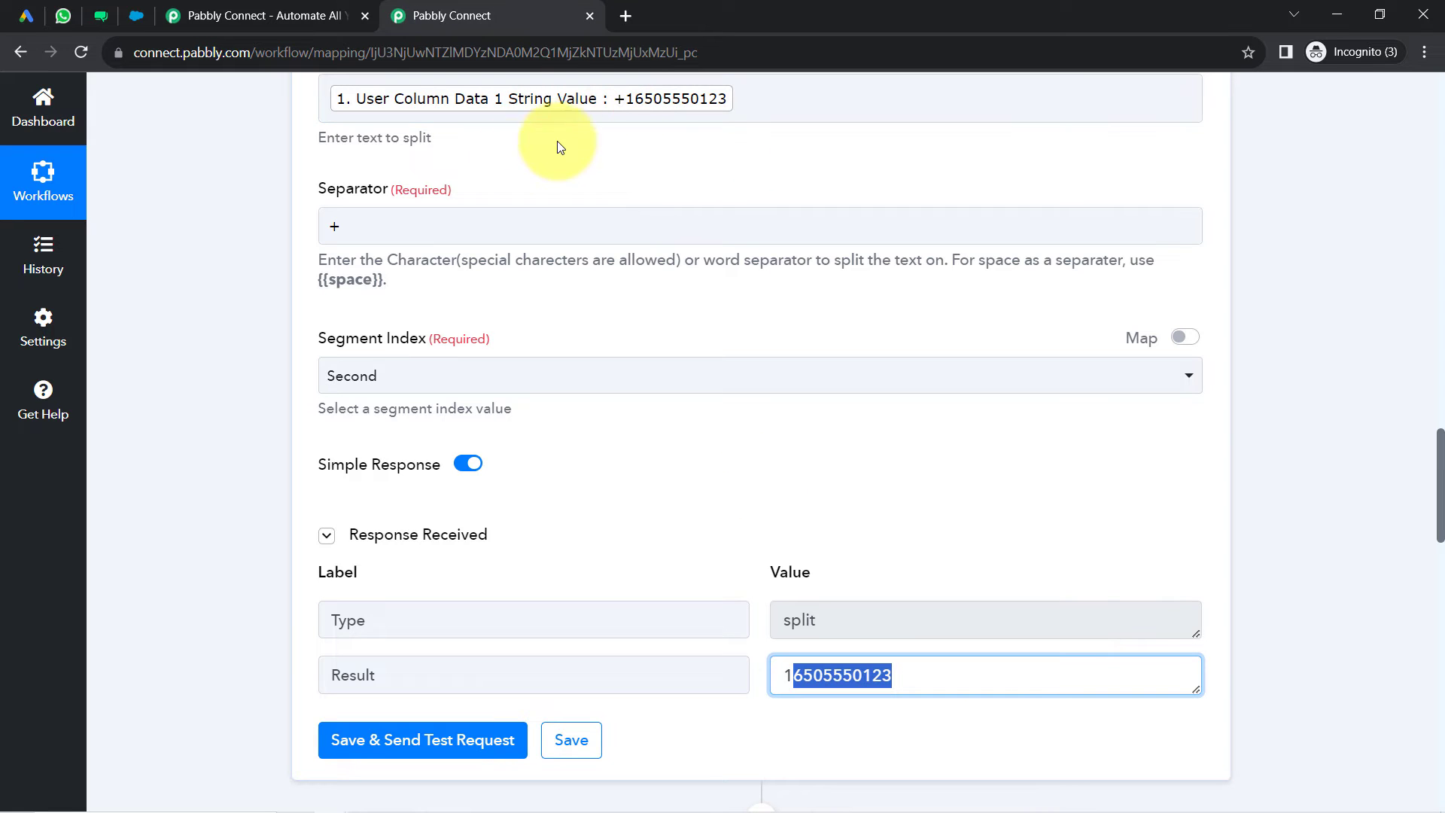
{"action": "left_click", "coordinate": [275, 260]}
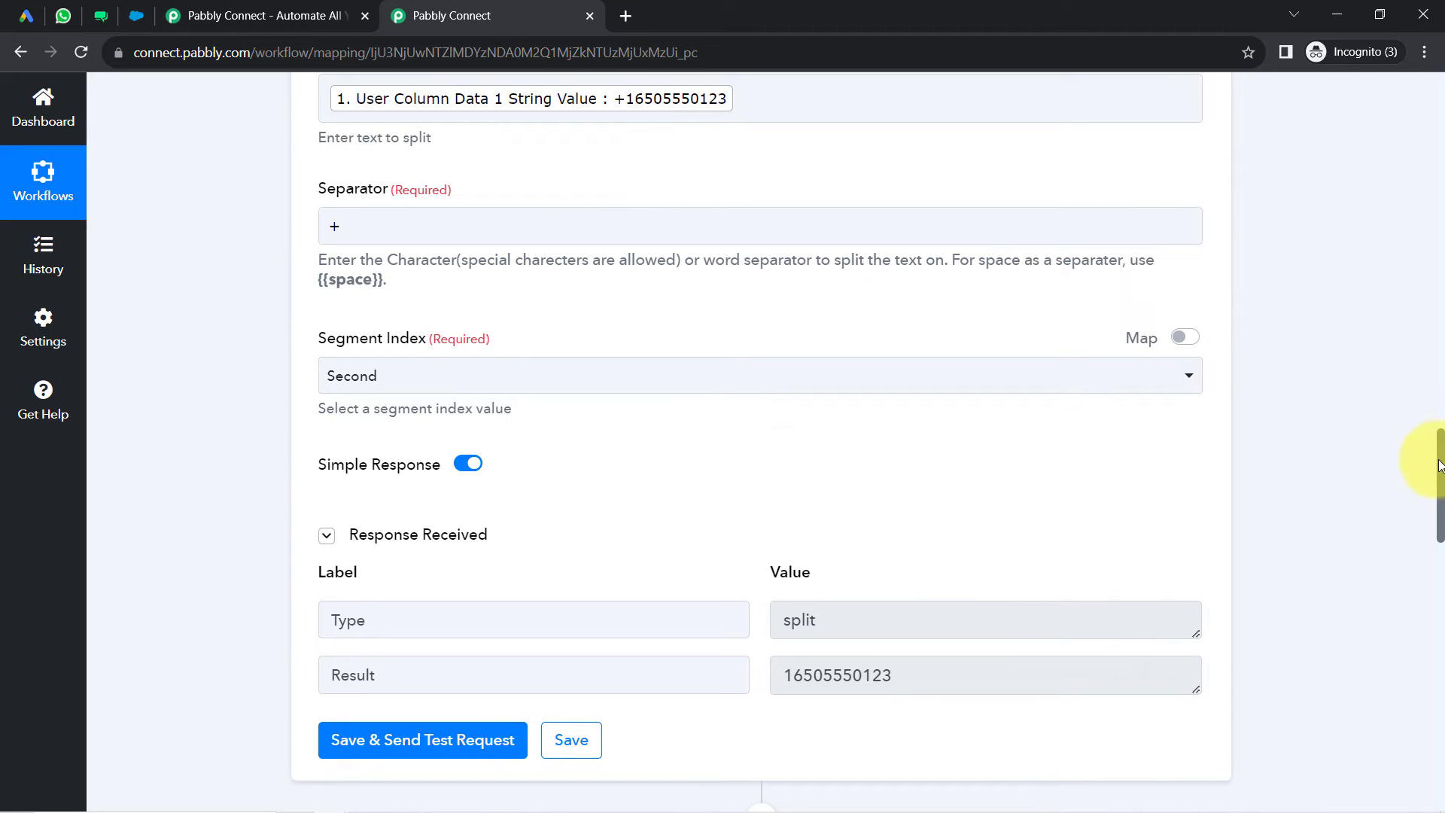
- Remove the existing WhatsApp Number mapping from the WATI action and refresh the action's fields
{"action": "left_click_drag", "start_coordinate": [1440, 465], "coordinate": [1433, 572]}
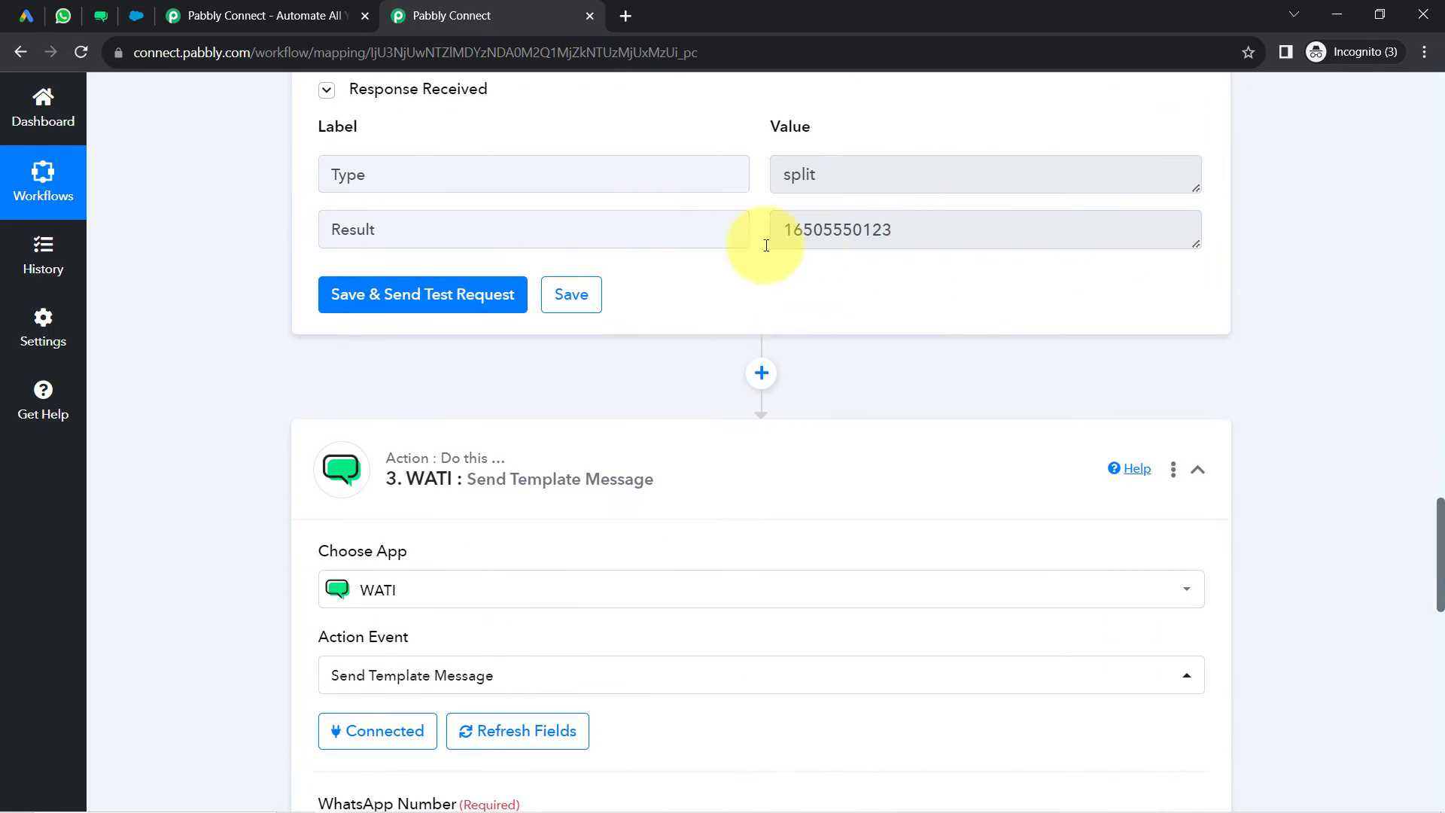
{"action": "scroll", "coordinate": [1422, 572], "scroll_direction": "down", "scroll_amount": 7}
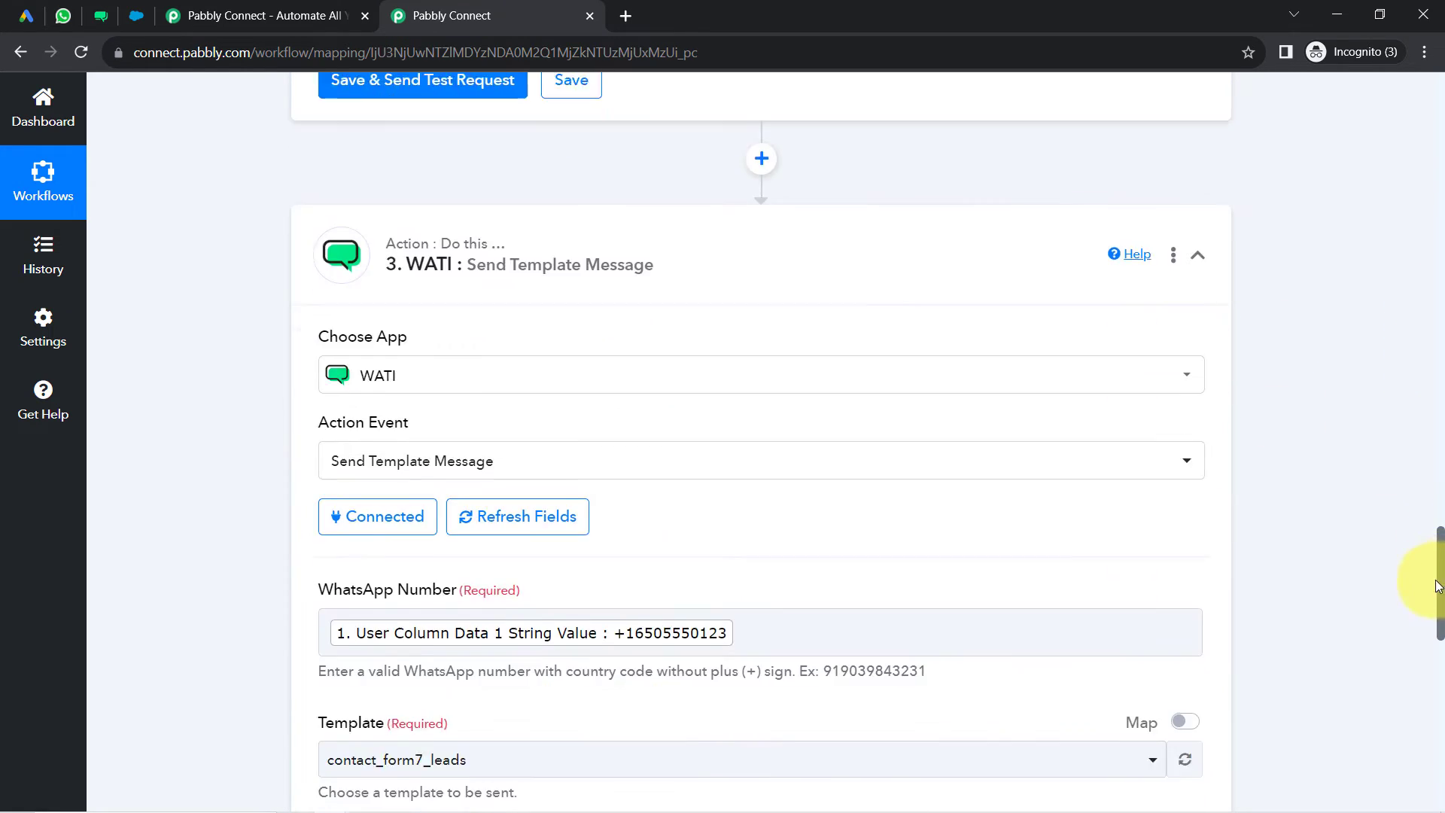
{"action": "left_click", "coordinate": [748, 344]}
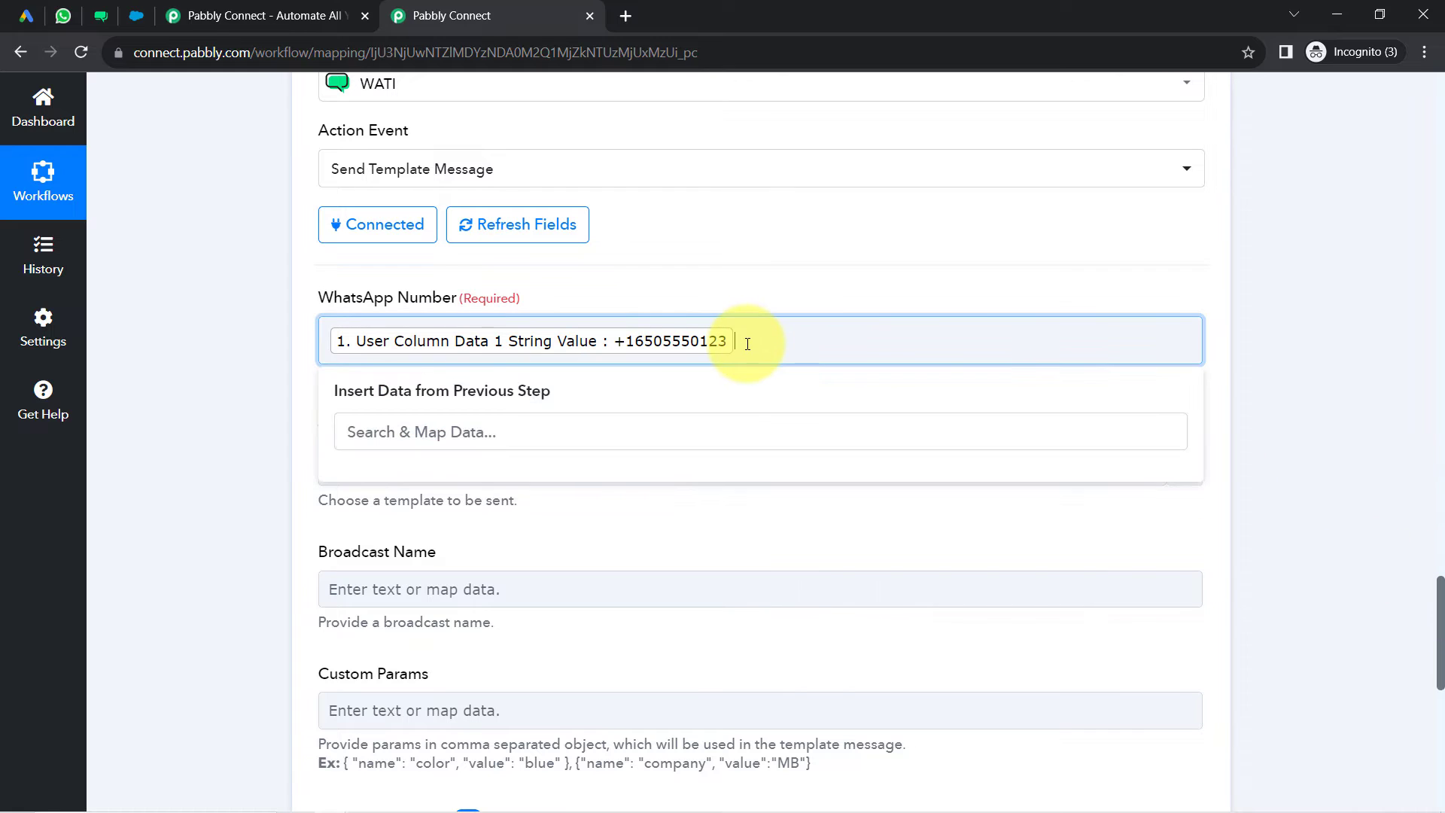
{"action": "key", "text": "BackSpace"}
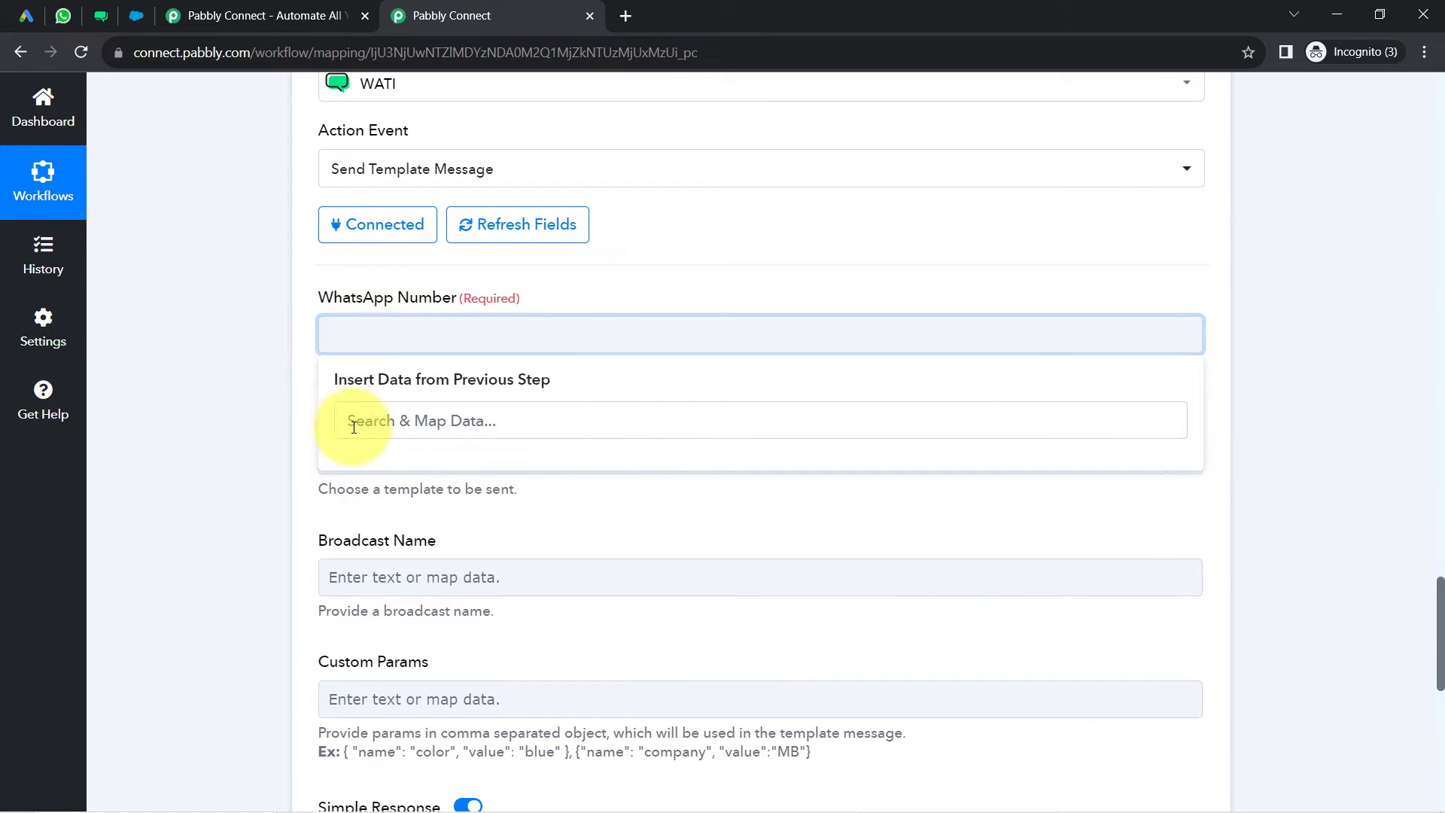
{"action": "left_click", "coordinate": [246, 363]}
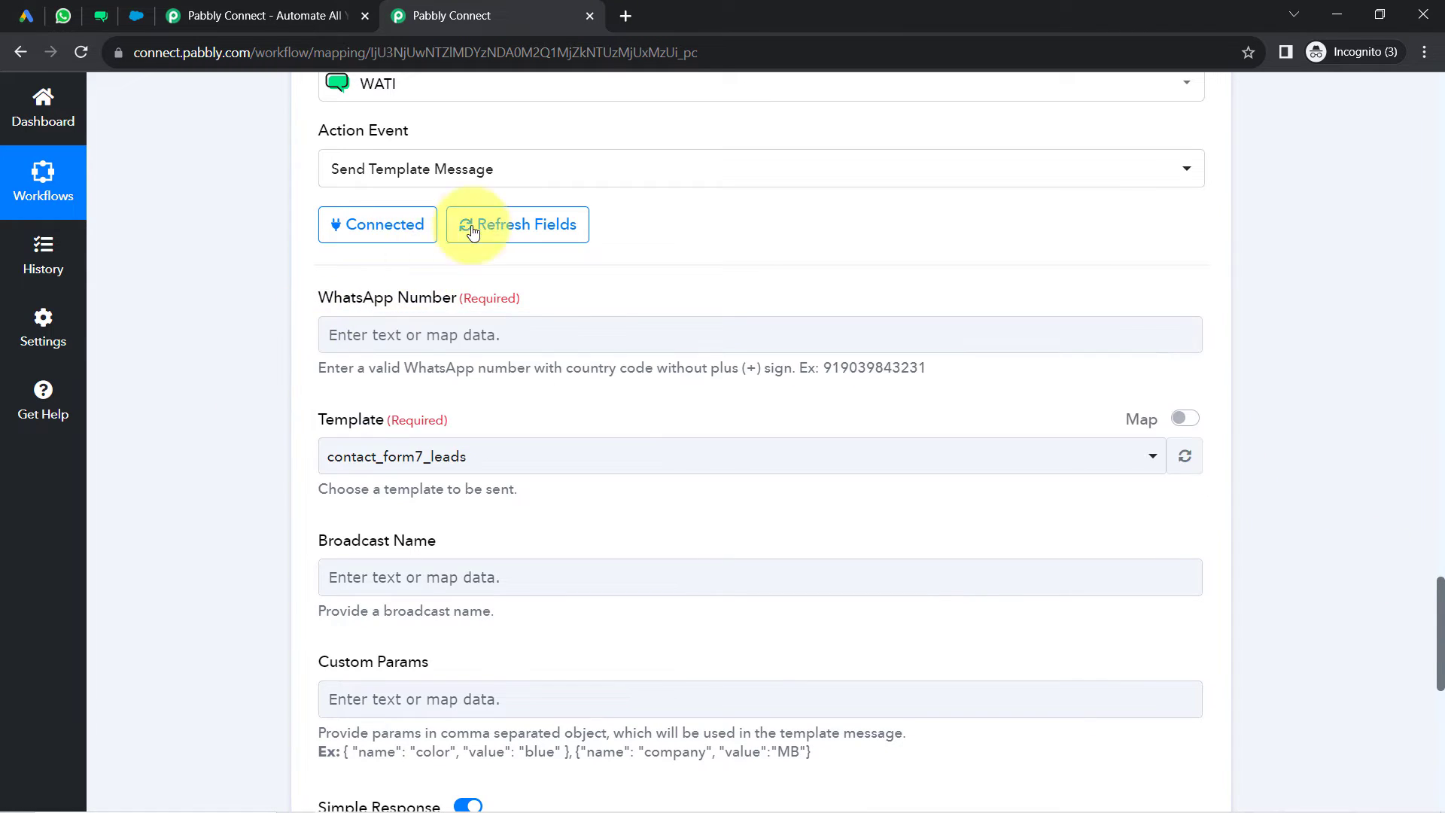
{"action": "left_click", "coordinate": [527, 230]}
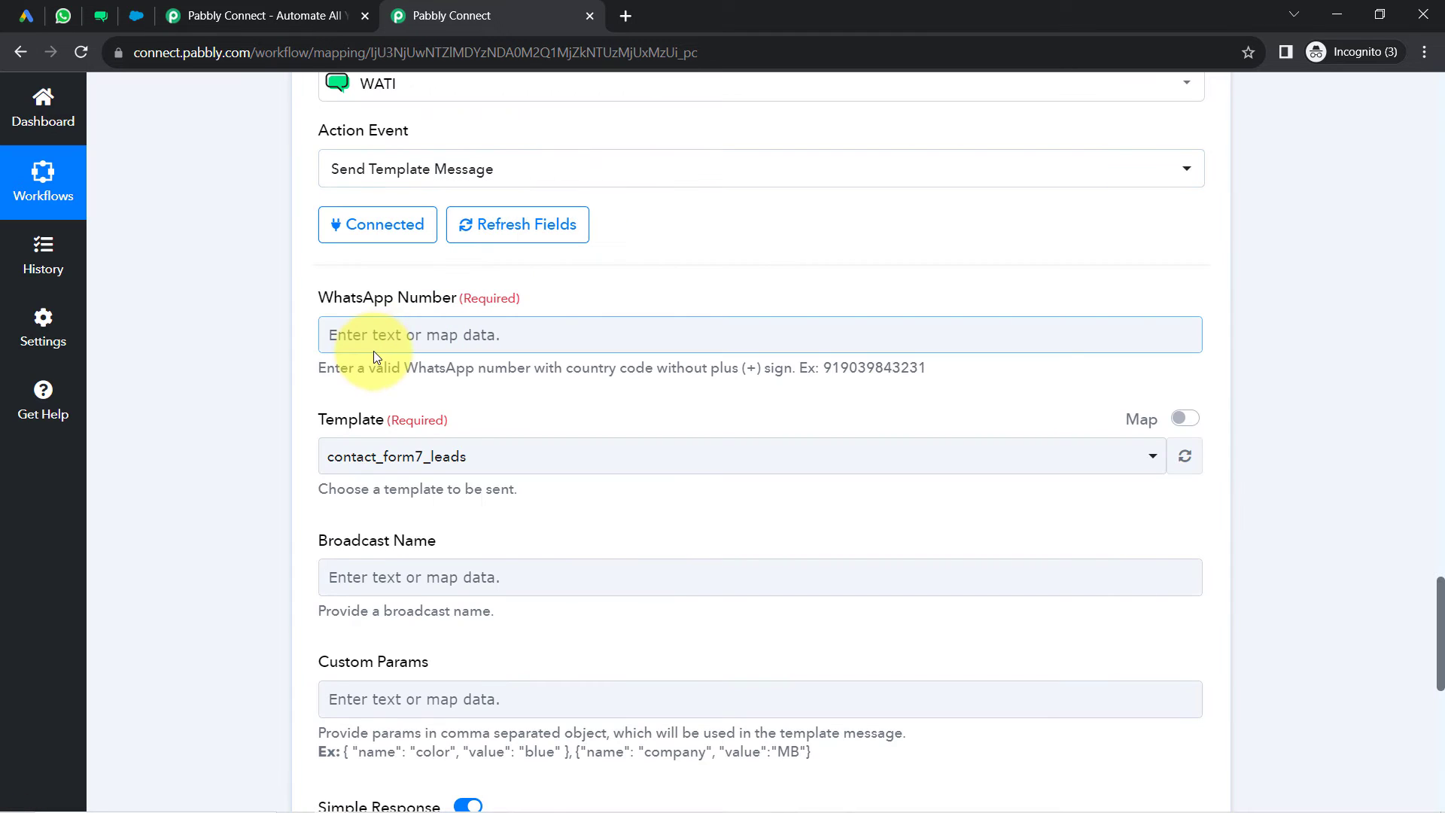
- Map the WATI action's WhatsApp Number to Result from the Text Formatter Split Text step and check the number format hint
{"action": "left_click", "coordinate": [377, 339]}
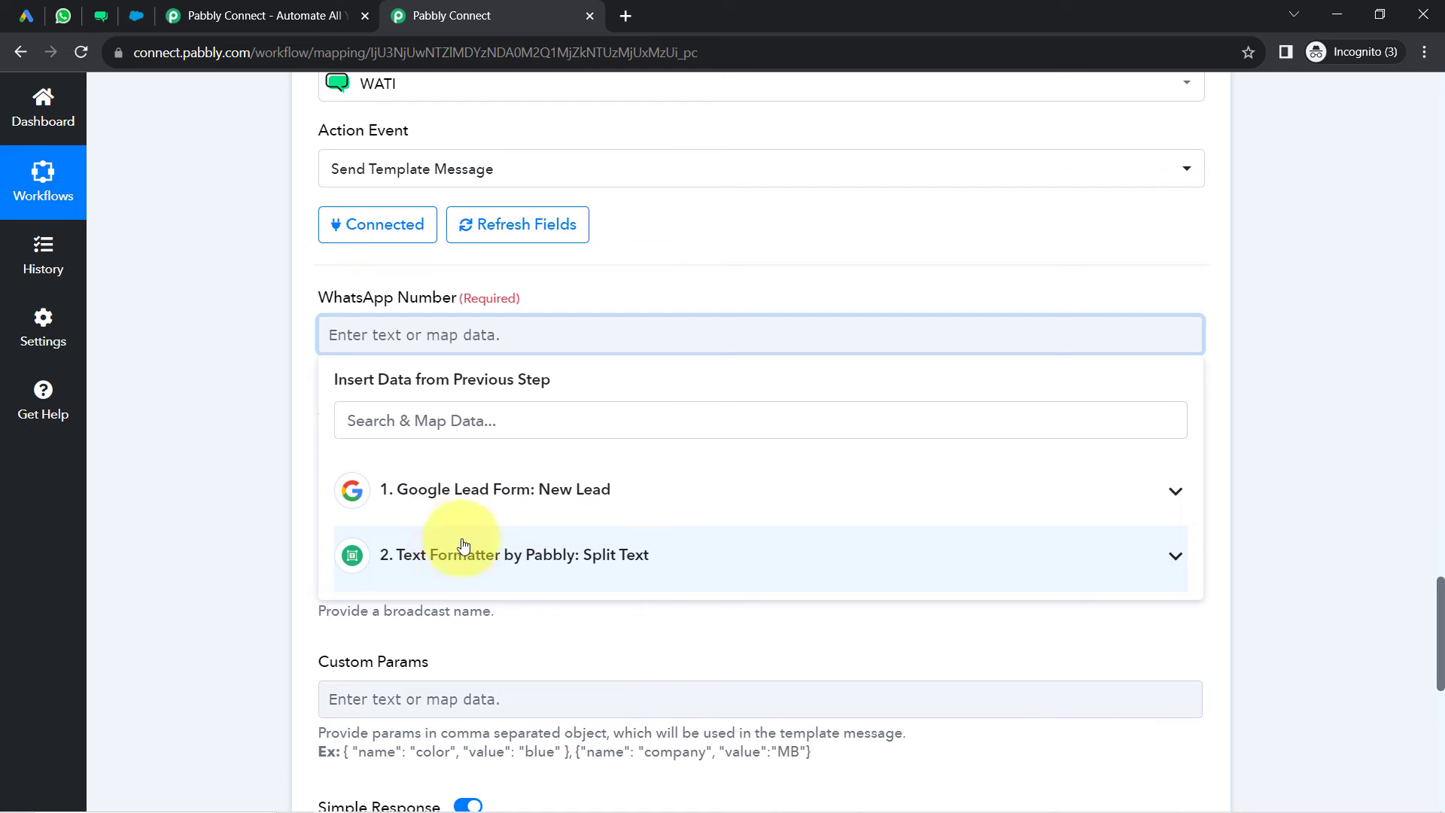
{"action": "left_click", "coordinate": [440, 553]}
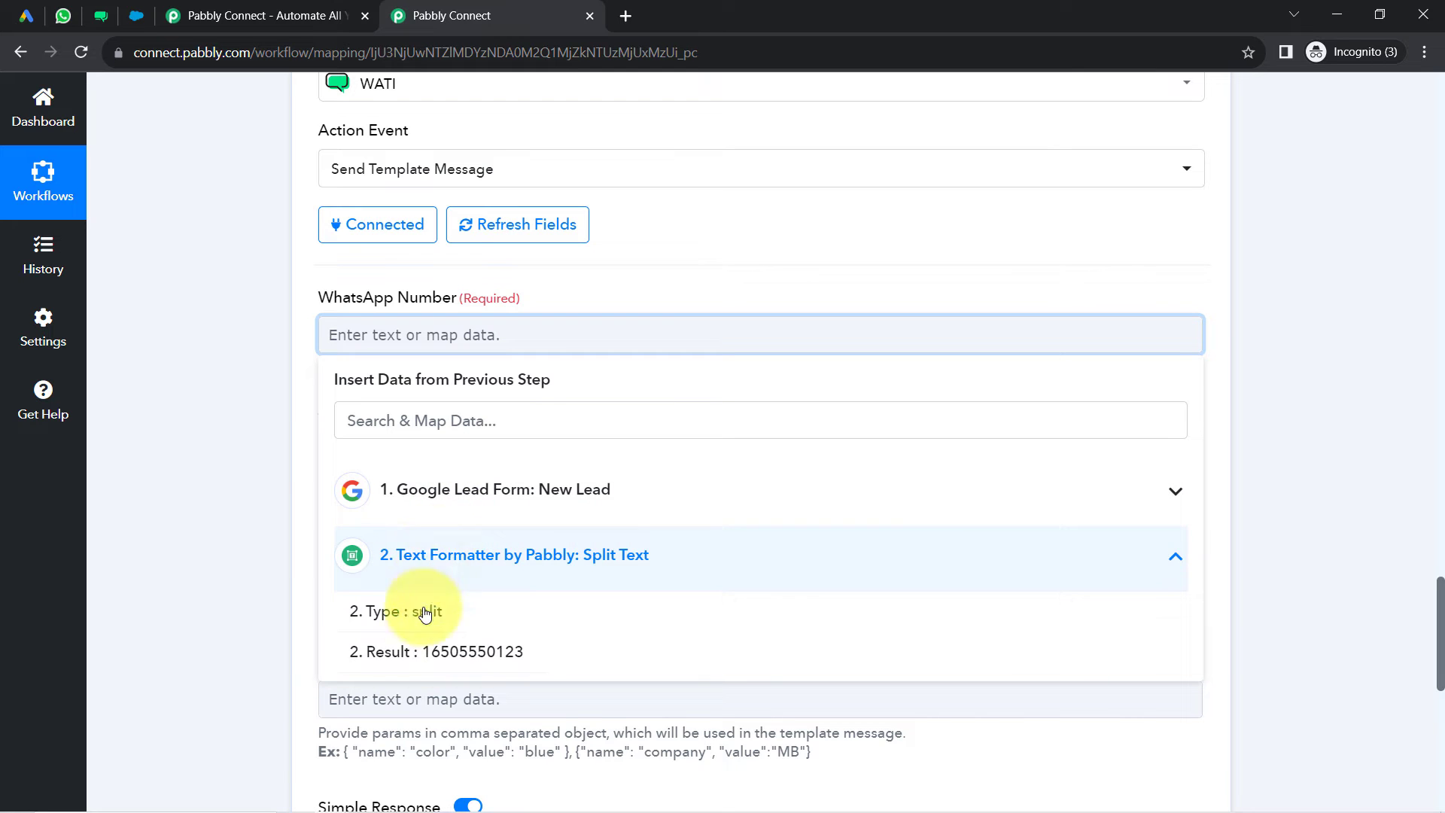
{"action": "left_click", "coordinate": [456, 655]}
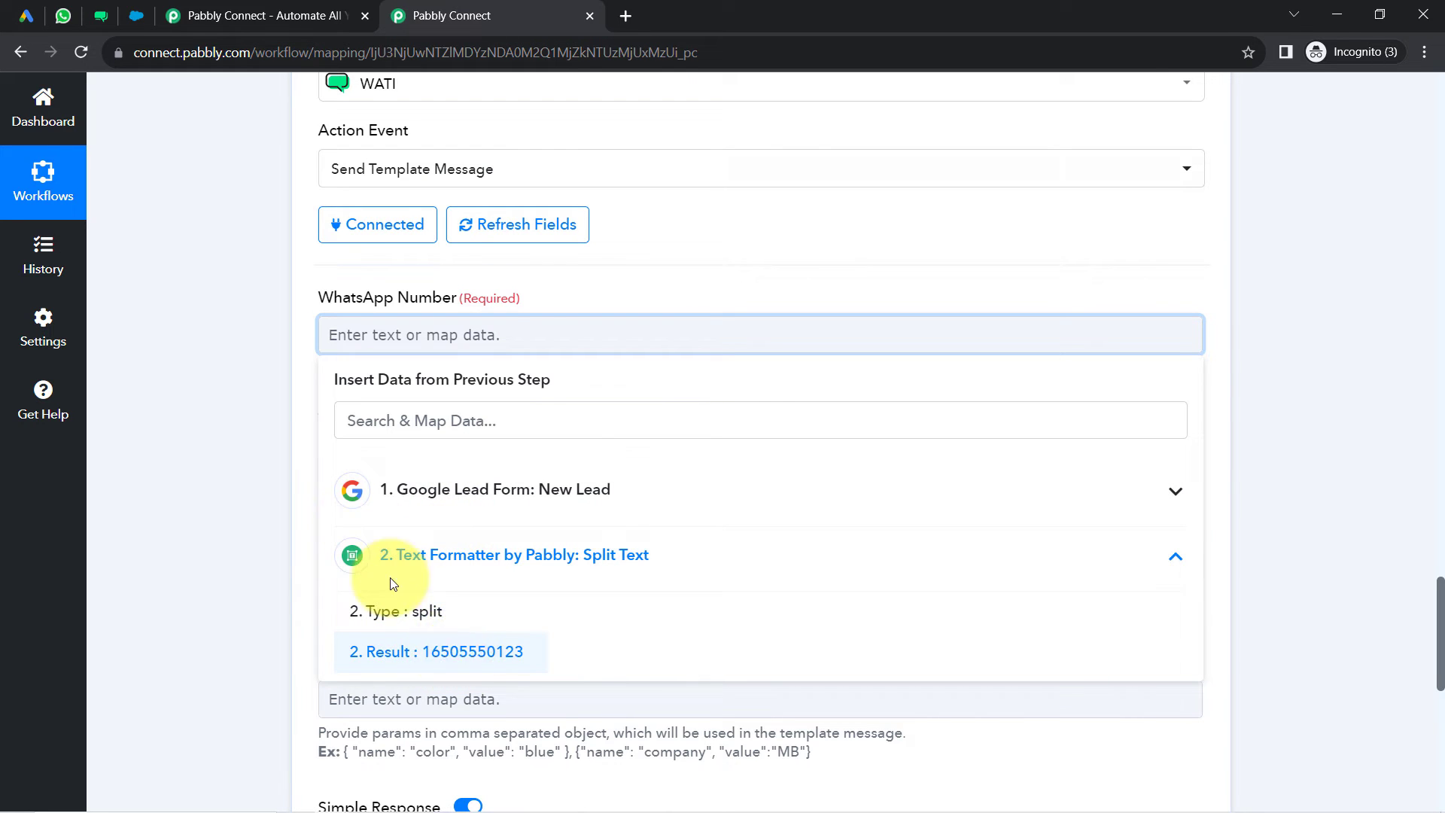
{"action": "left_click", "coordinate": [276, 429]}
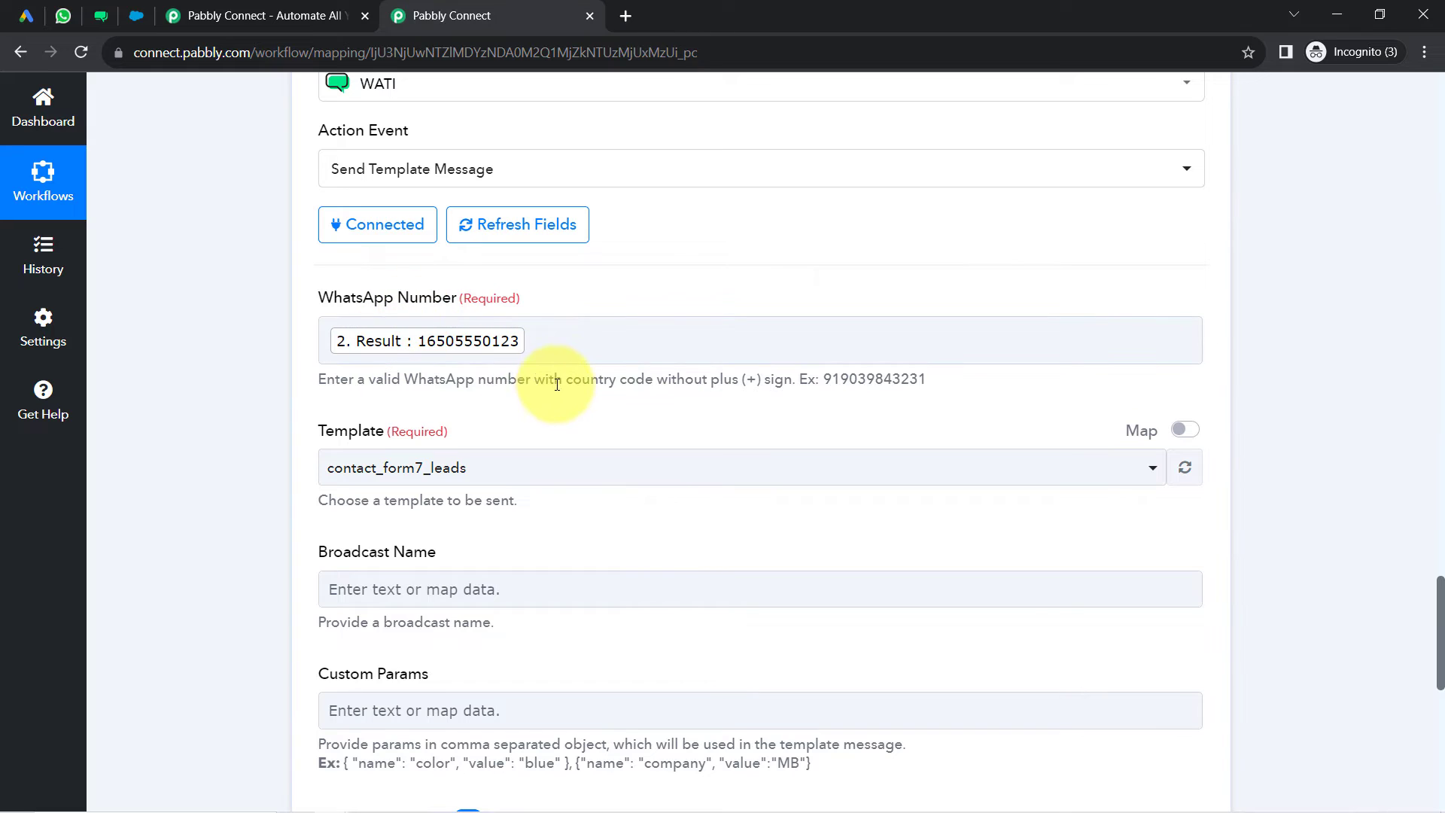
{"action": "left_click_drag", "start_coordinate": [687, 380], "coordinate": [722, 380]}
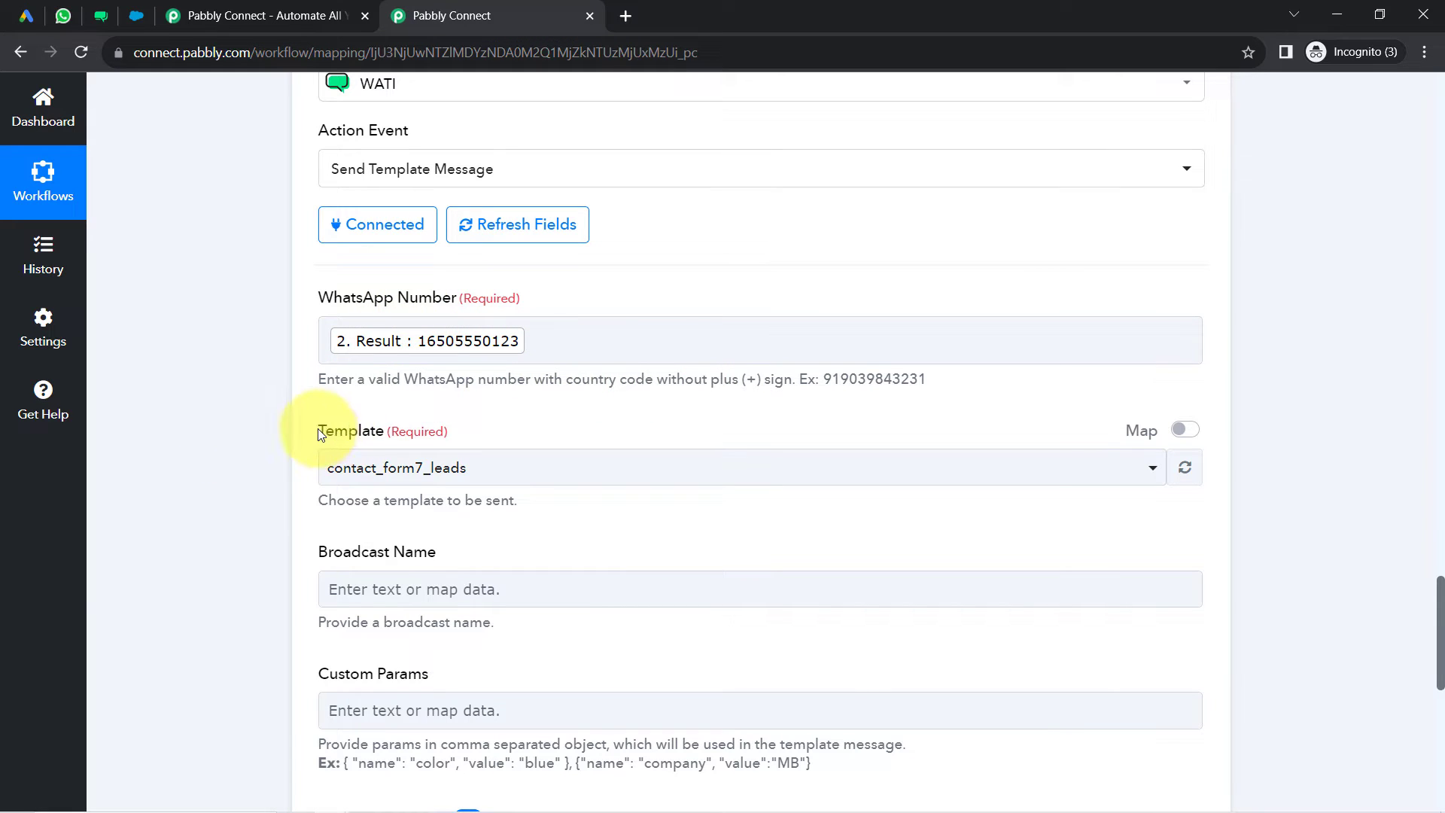
{"action": "left_click_drag", "start_coordinate": [320, 430], "coordinate": [413, 433]}
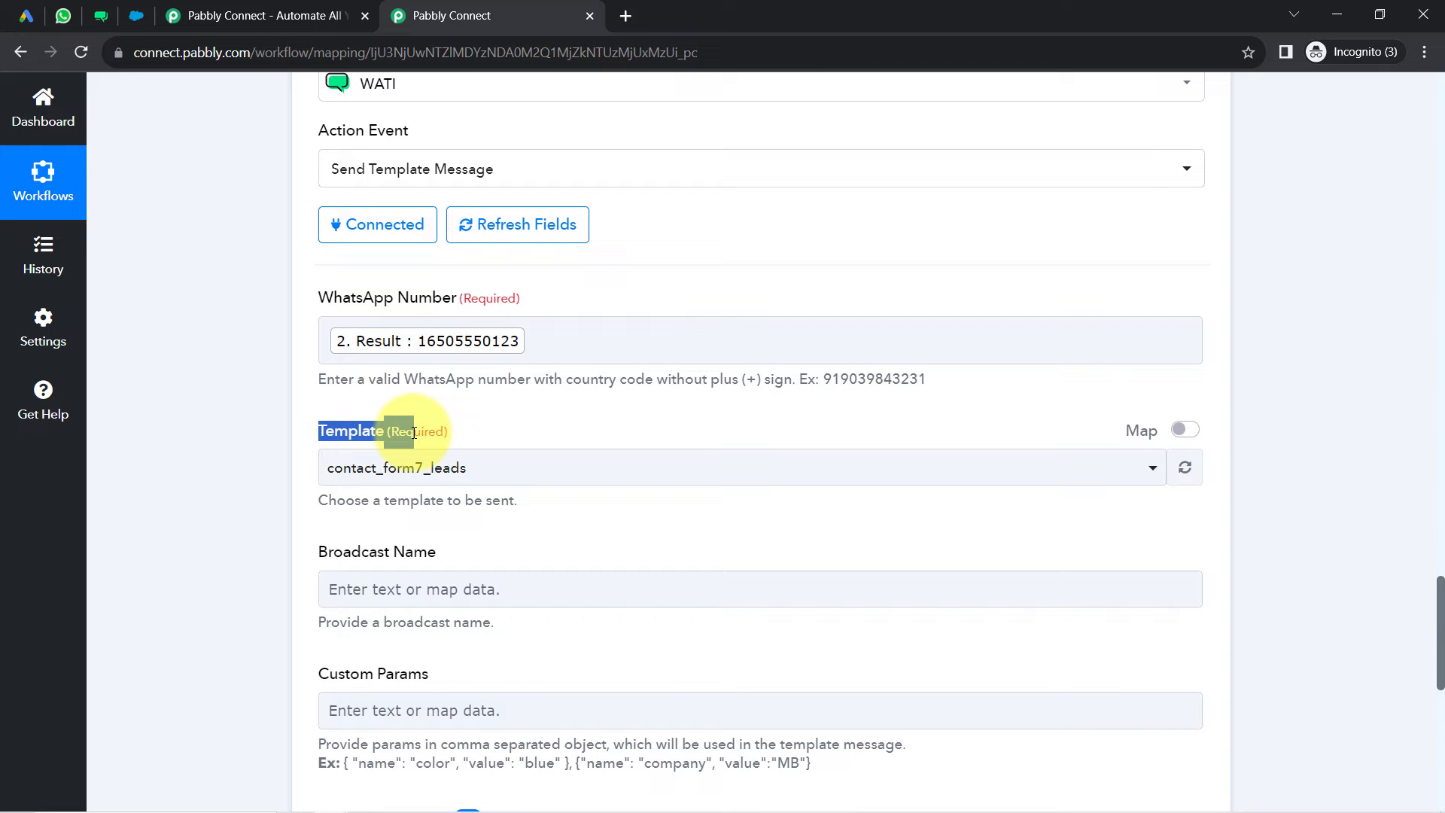
- Check the WATI action's template choices, switch to the WATI site's message templates, and open general_whatsapp_message_to_leads for viewing
{"action": "left_click", "coordinate": [399, 467]}
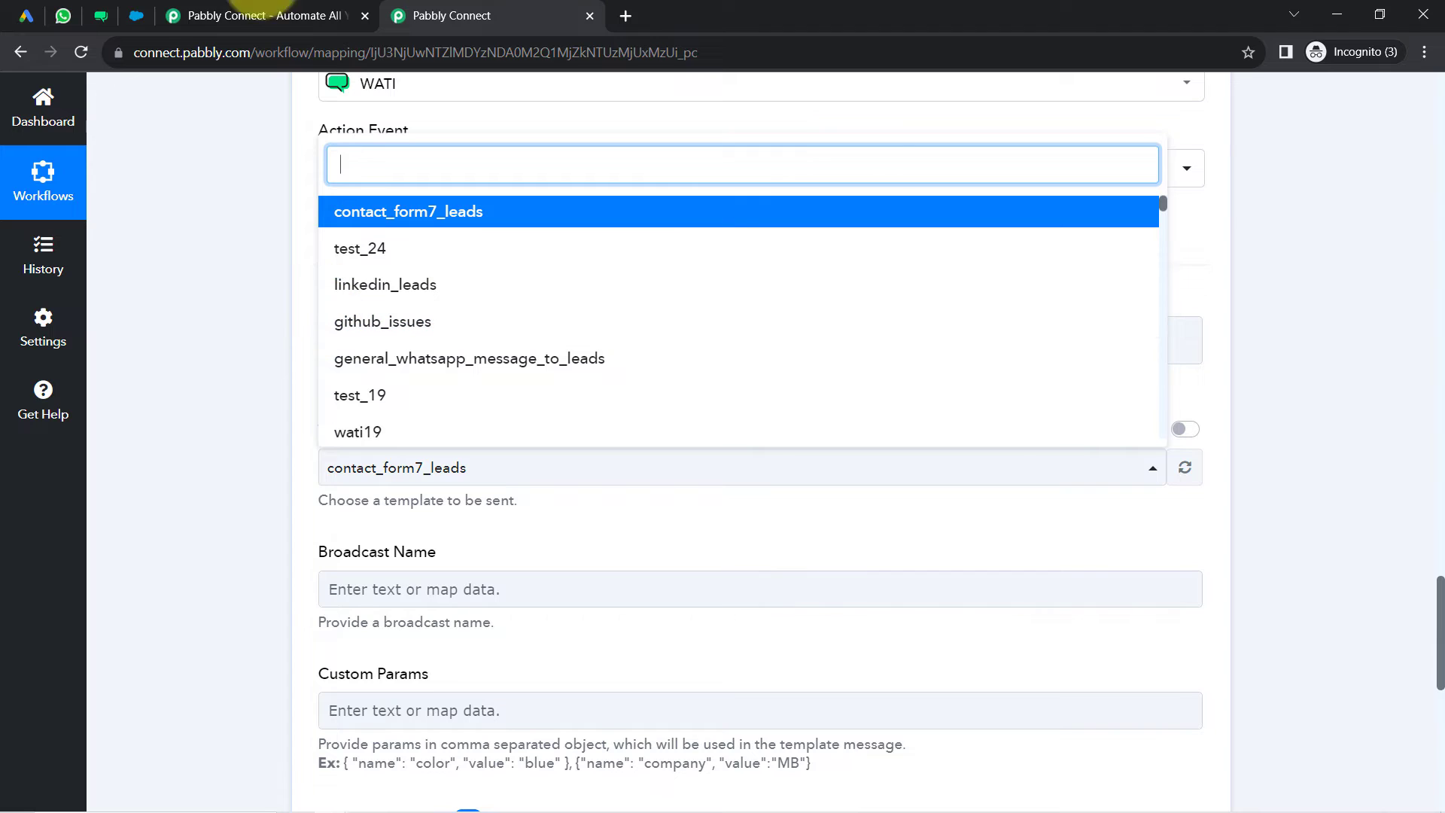
{"action": "left_click", "coordinate": [102, 16]}
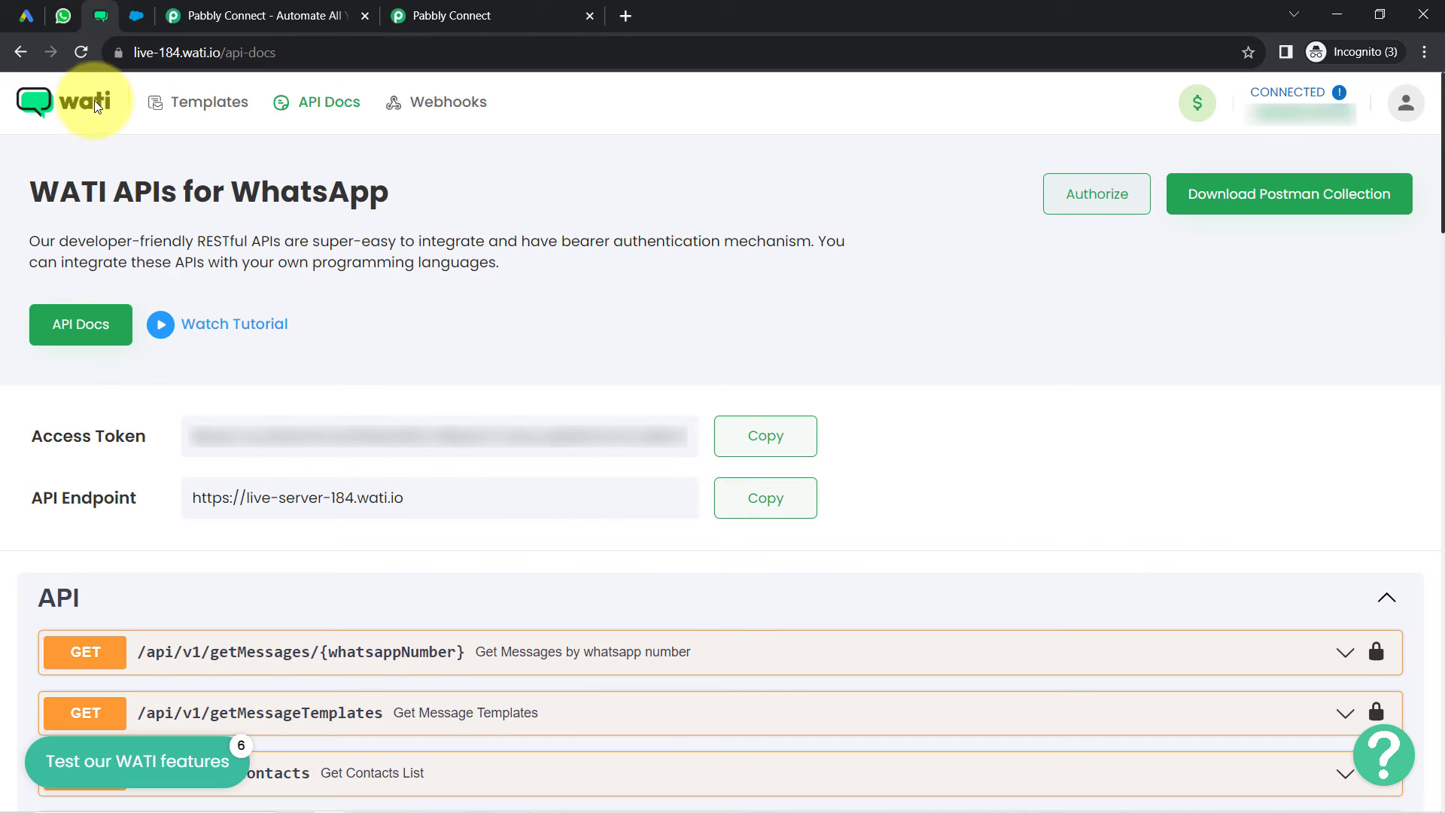
{"action": "left_click", "coordinate": [196, 107]}
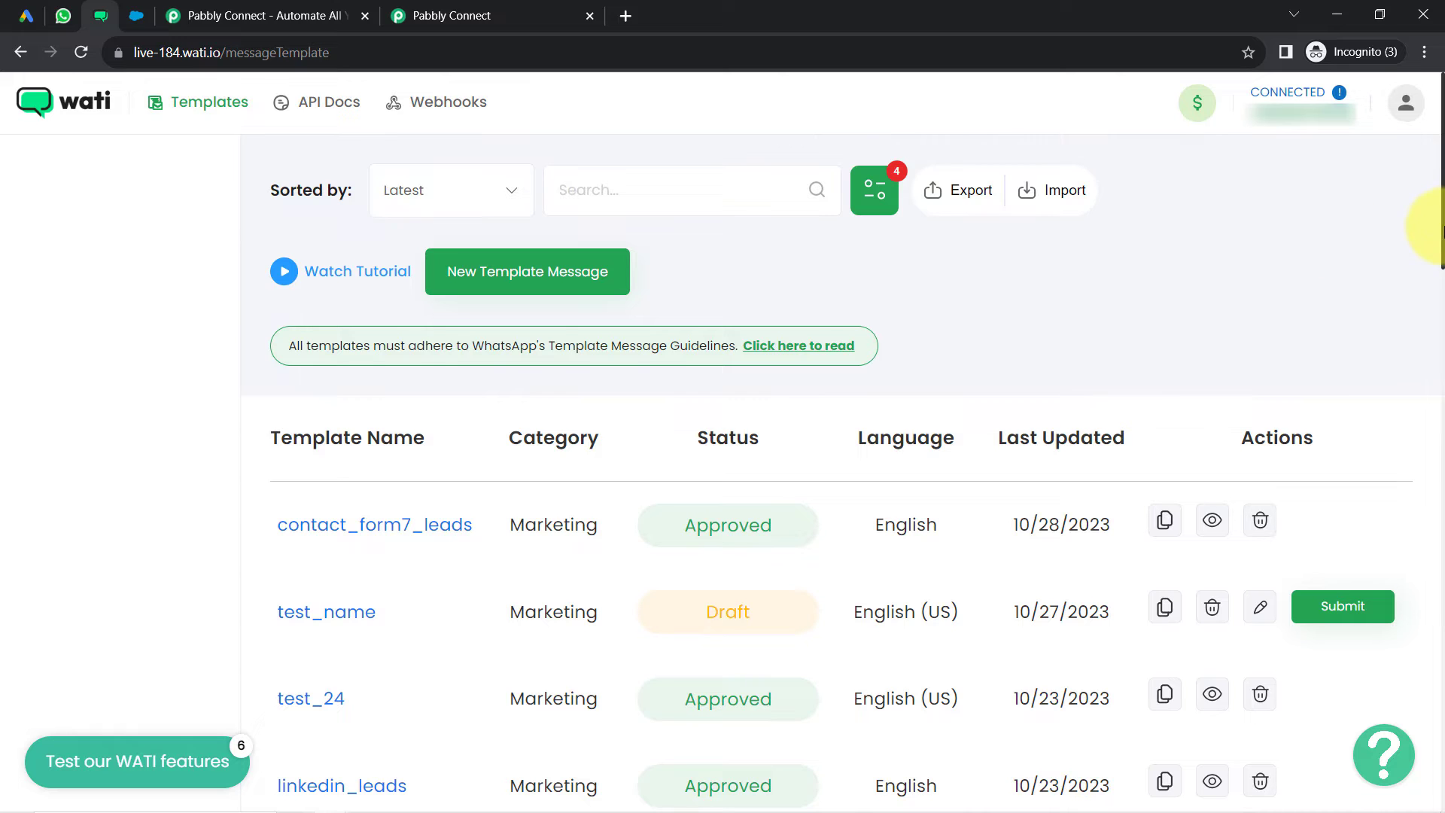
{"action": "left_click_drag", "start_coordinate": [1439, 228], "coordinate": [1439, 263]}
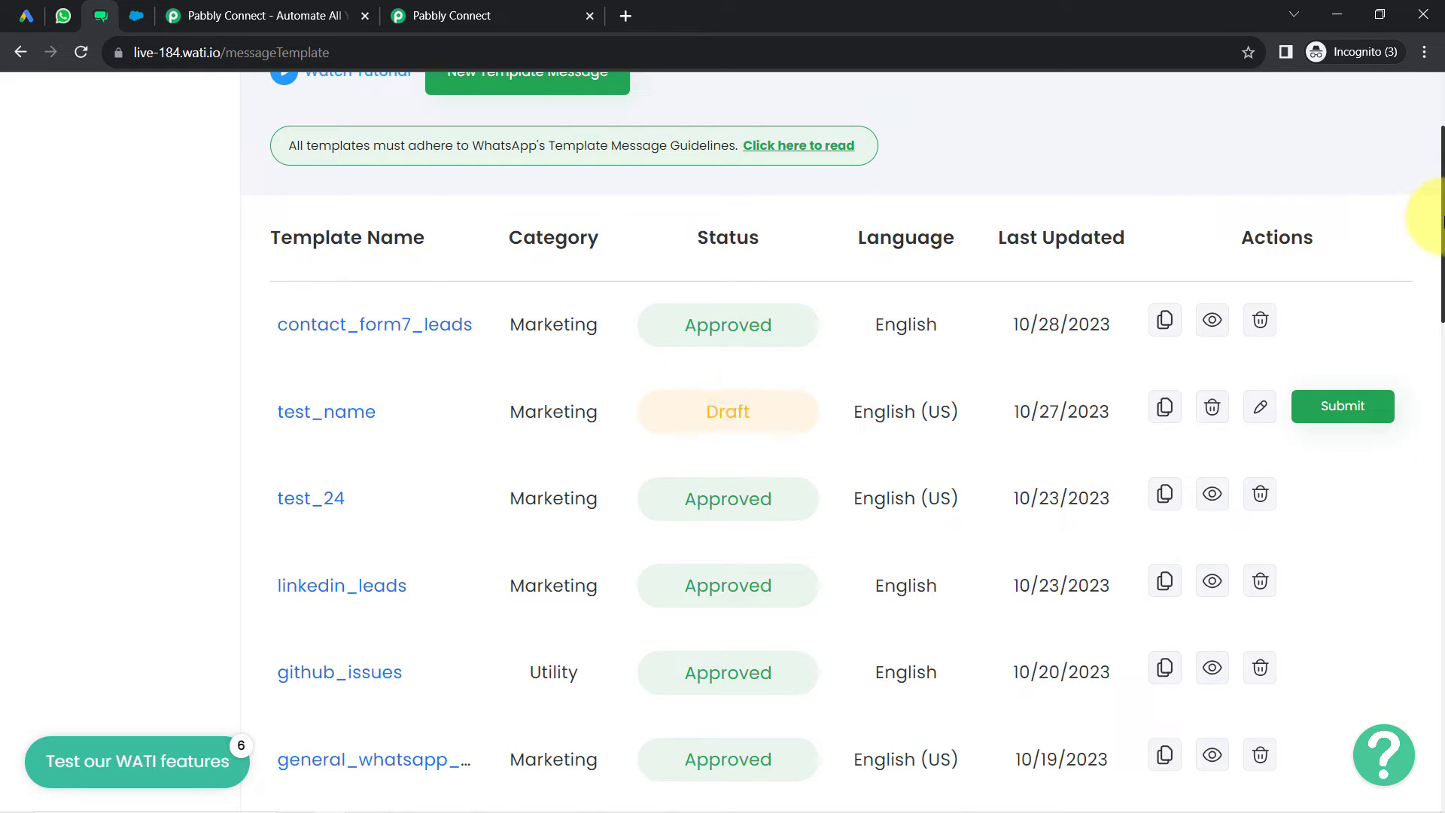
{"action": "left_click_drag", "start_coordinate": [1441, 280], "coordinate": [1441, 388]}
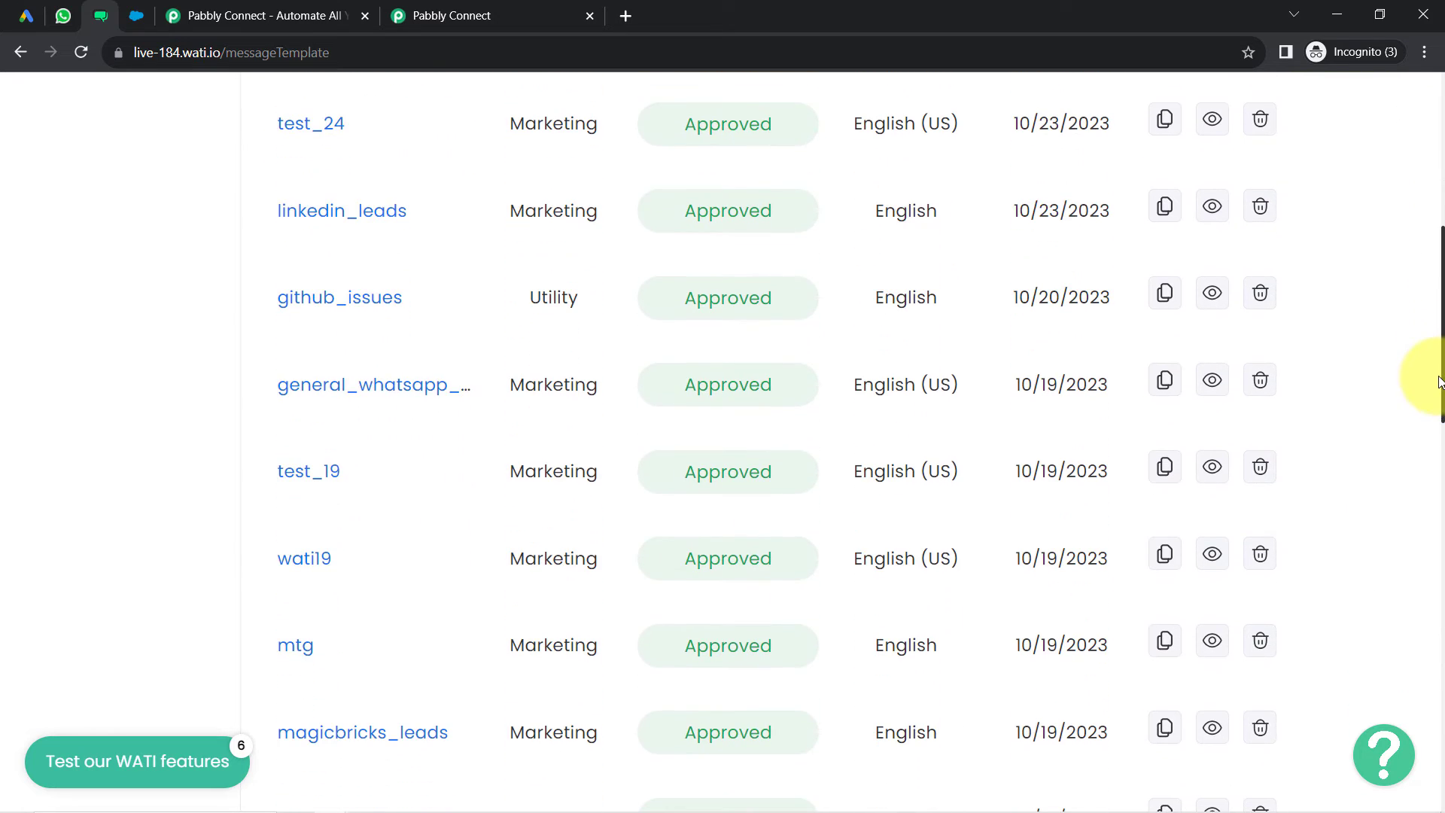
{"action": "left_click", "coordinate": [382, 386]}
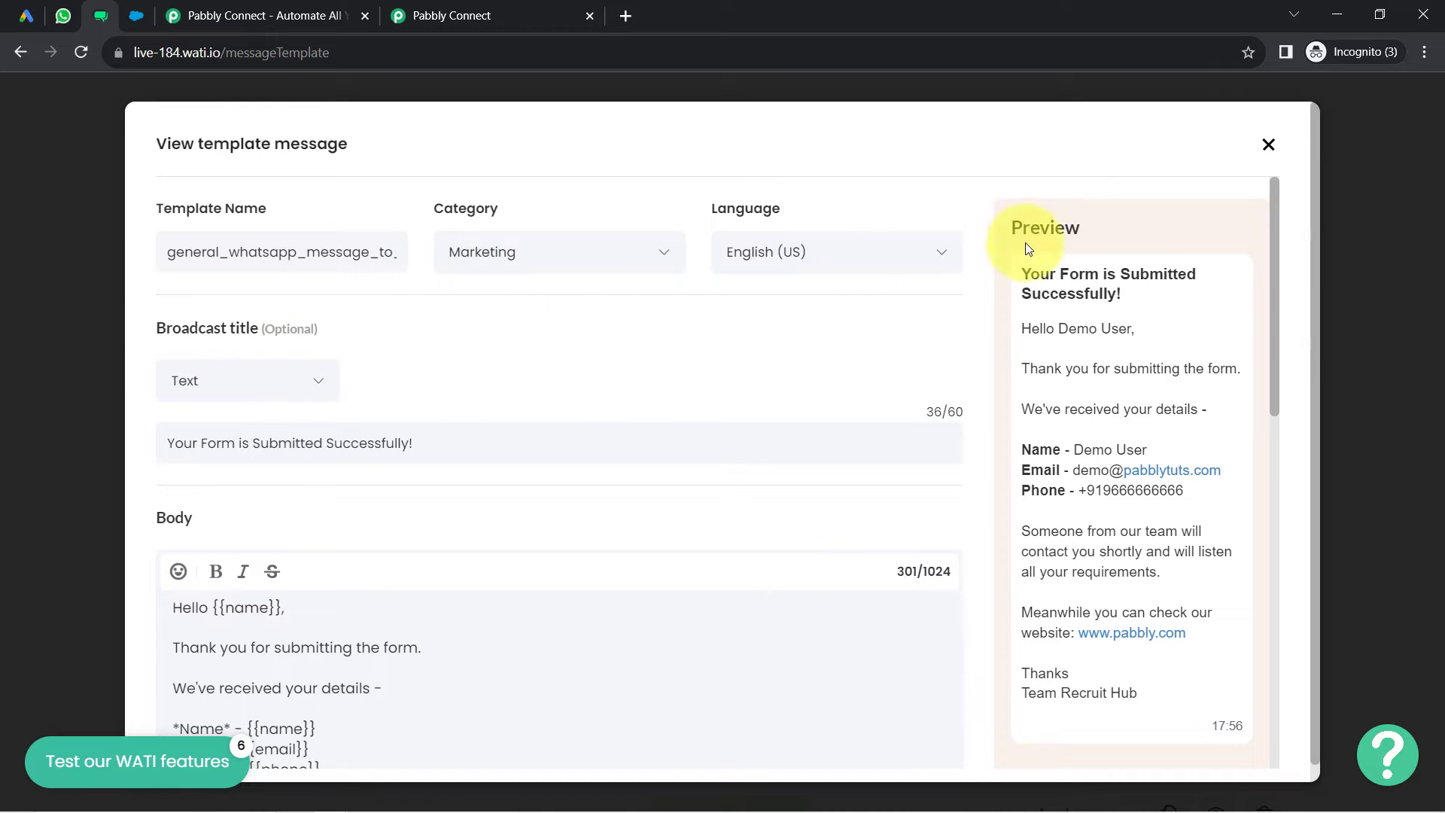
- Review the template's broadcast title, body text, and its name, email, phone and link placeholders
{"action": "triple_click", "coordinate": [1052, 274]}
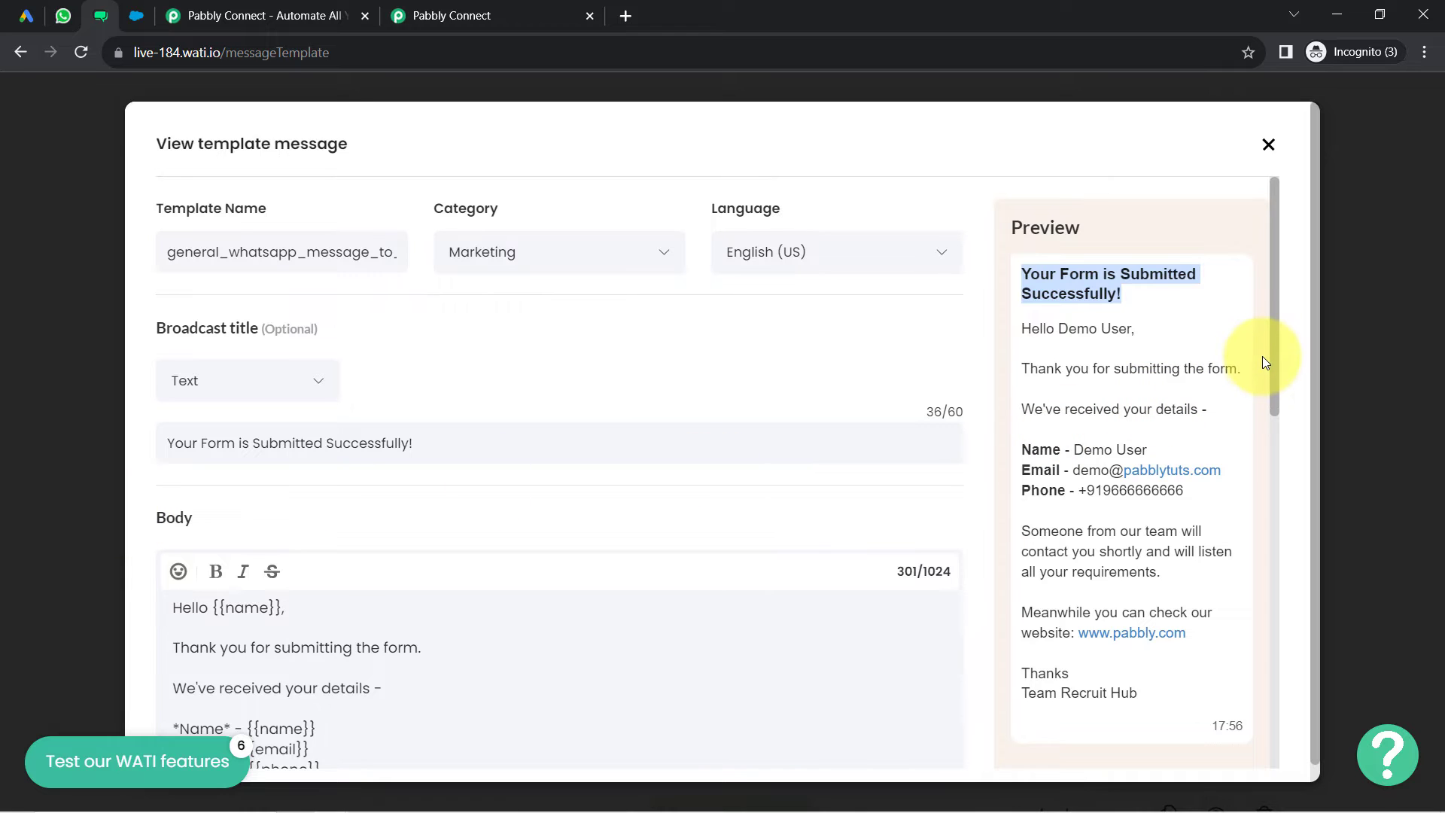
{"action": "left_click_drag", "start_coordinate": [1272, 346], "coordinate": [1261, 491]}
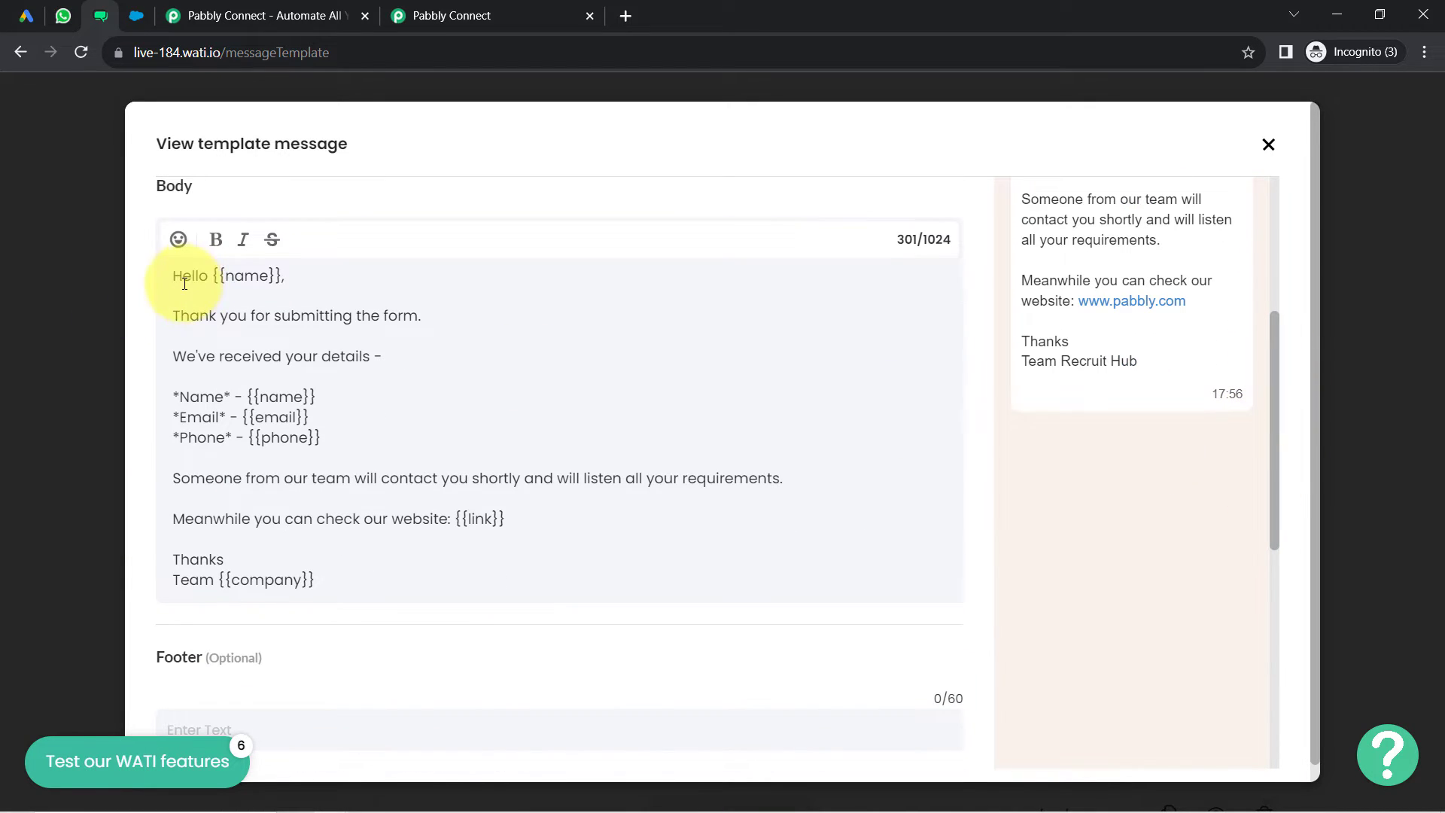
{"action": "left_click_drag", "start_coordinate": [184, 283], "coordinate": [294, 580]}
{"action": "left_click", "coordinate": [230, 448]}
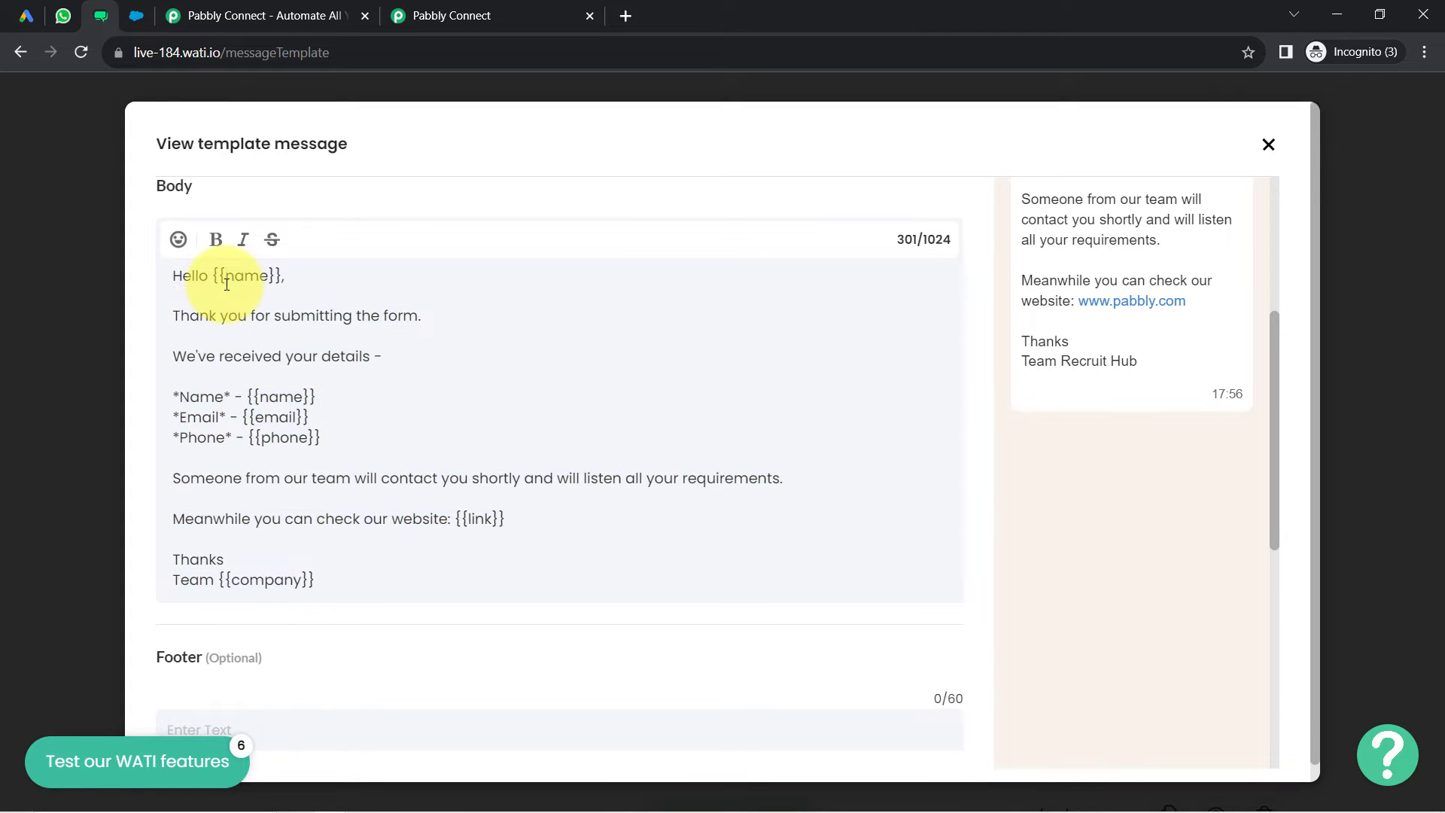
{"action": "double_click", "coordinate": [272, 404]}
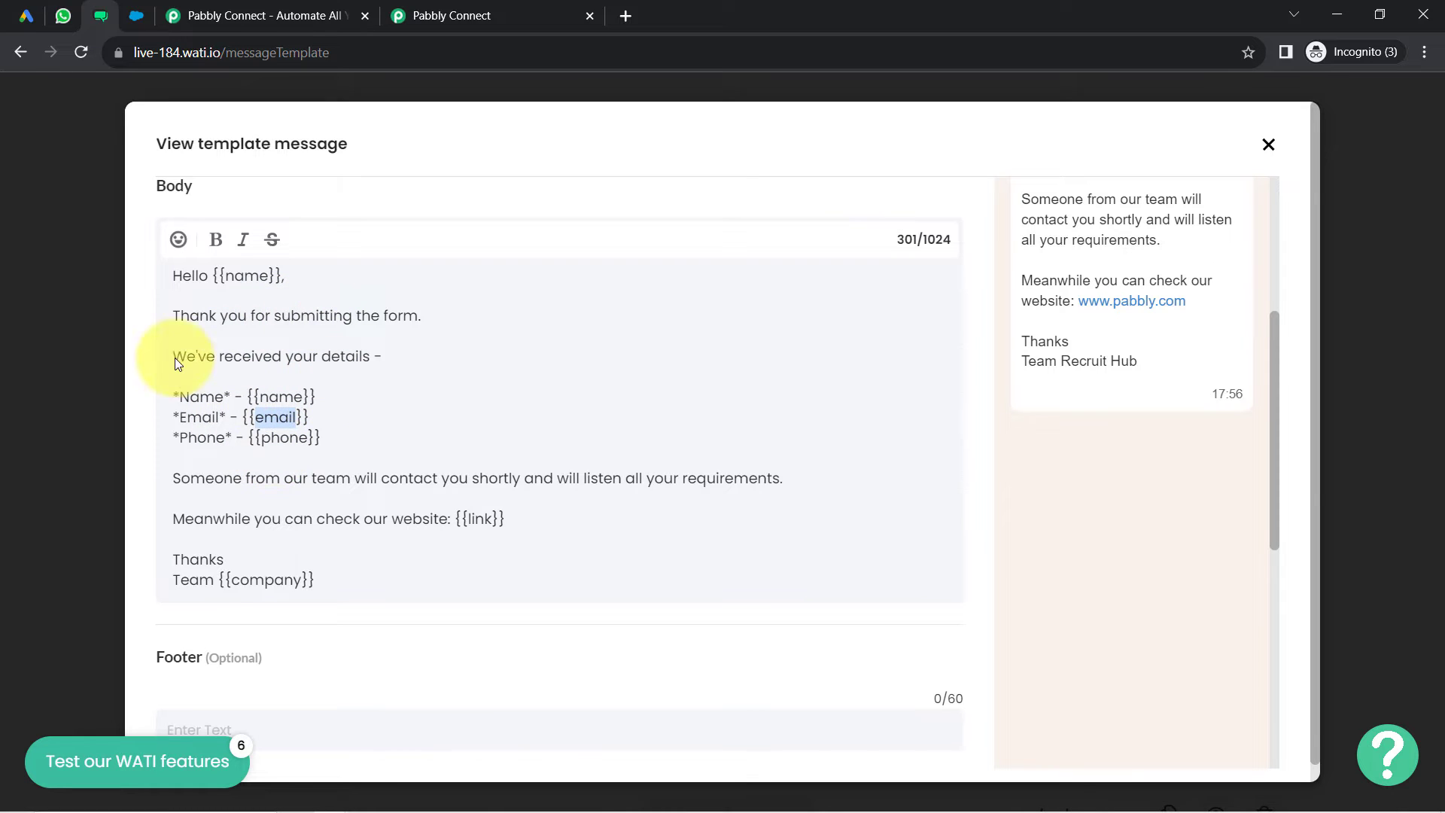
{"action": "left_click_drag", "start_coordinate": [217, 275], "coordinate": [304, 281]}
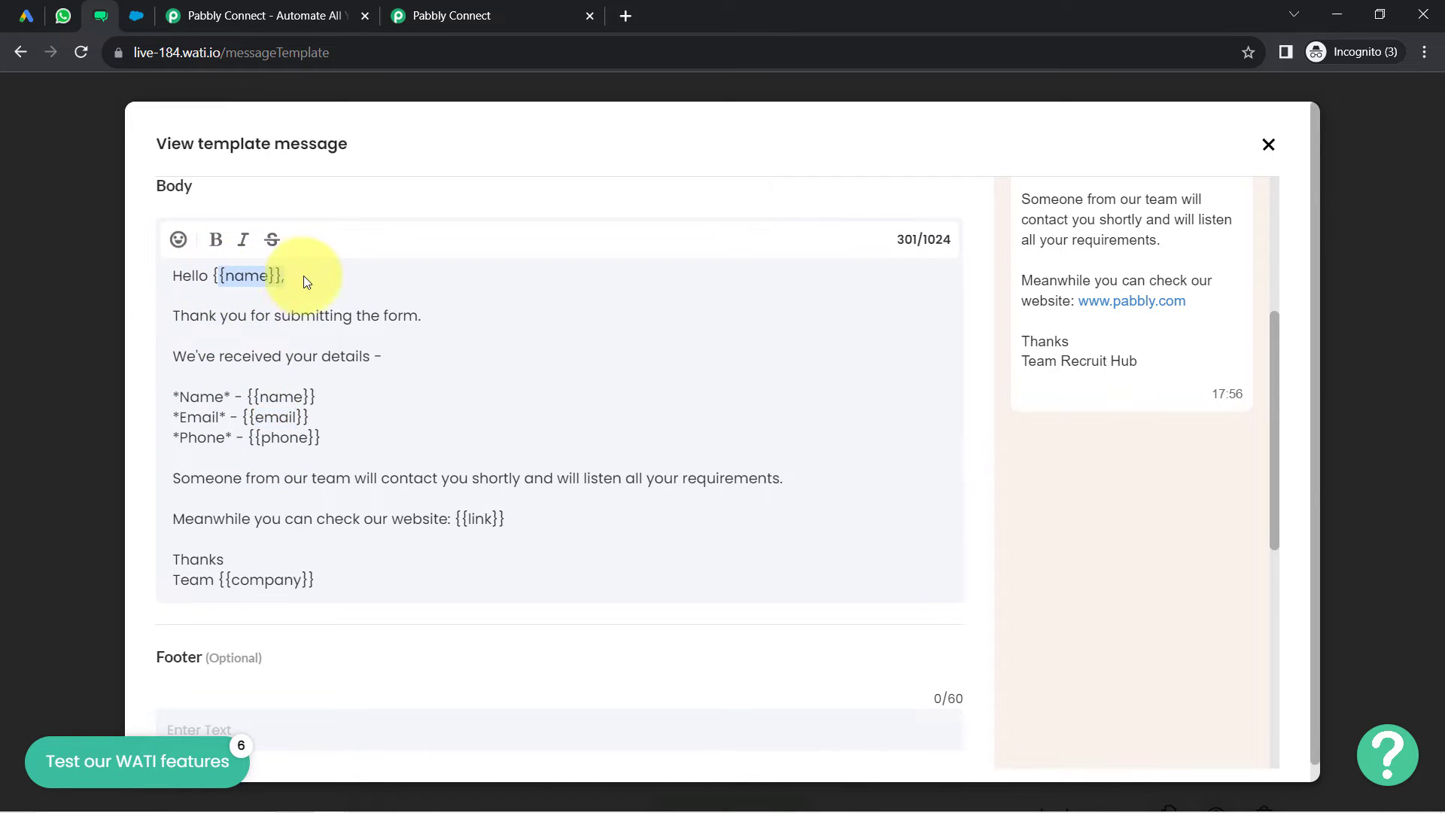
{"action": "left_click_drag", "start_coordinate": [236, 399], "coordinate": [378, 397]}
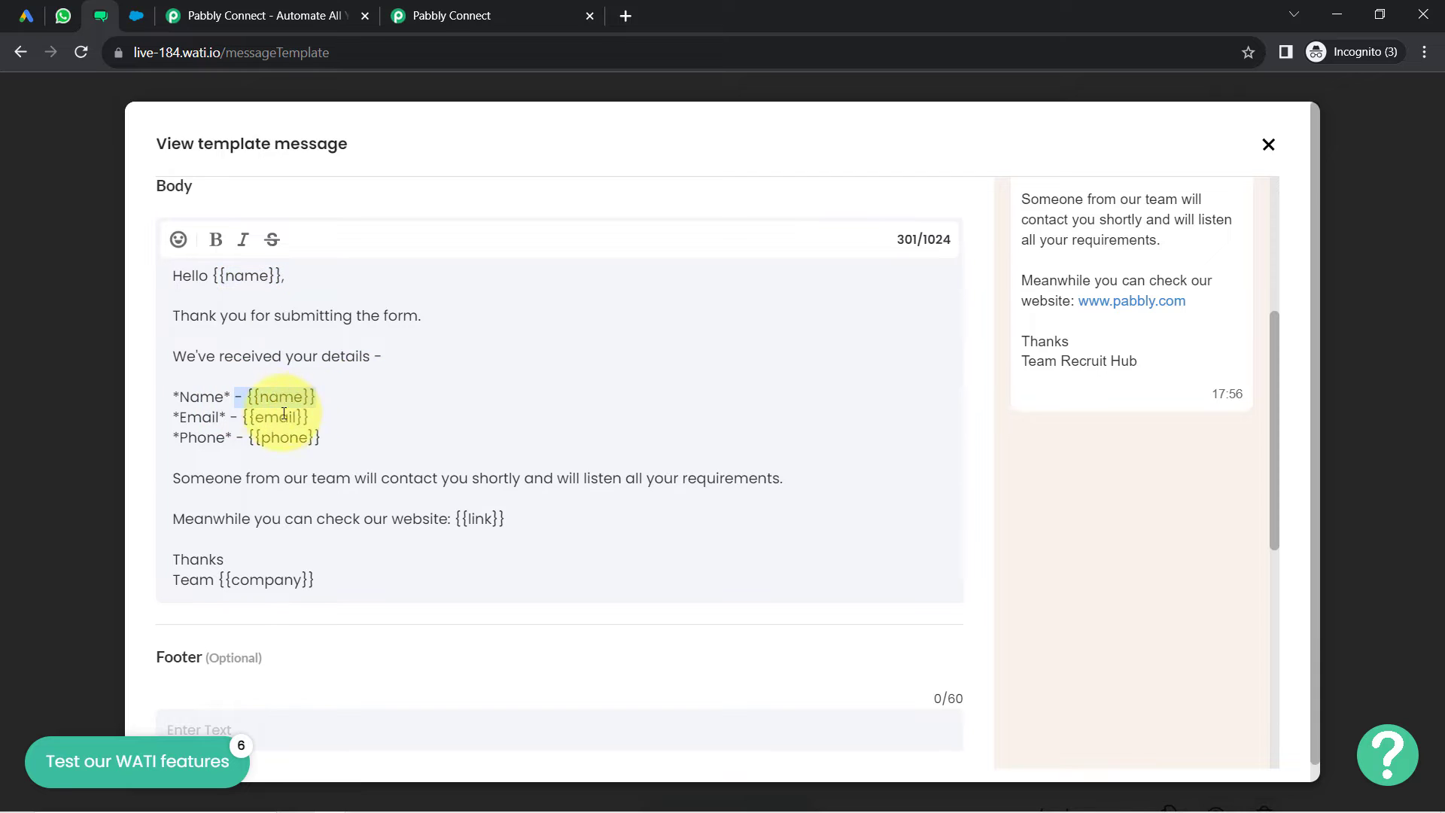
{"action": "mouse_move", "coordinate": [230, 420]}
{"action": "left_mouse_down"}
{"action": "mouse_move", "coordinate": [336, 413]}
{"action": "mouse_move", "coordinate": [244, 438]}
{"action": "left_mouse_up"}
{"action": "left_click", "coordinate": [323, 434]}
{"action": "left_click_drag", "start_coordinate": [455, 518], "coordinate": [503, 515]}
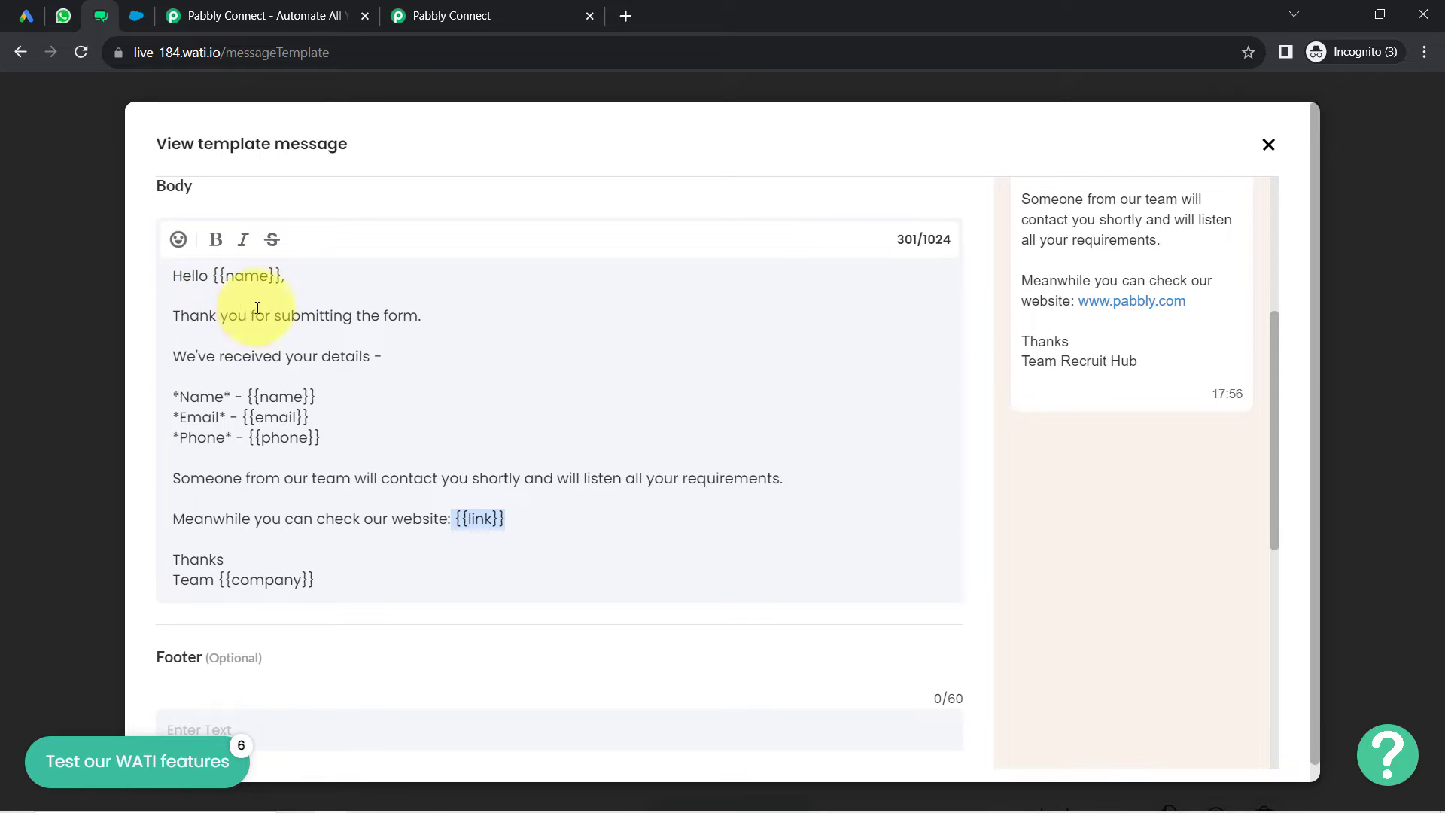
{"action": "left_click", "coordinate": [294, 277]}
{"action": "left_click", "coordinate": [209, 277], "text": "shift"}
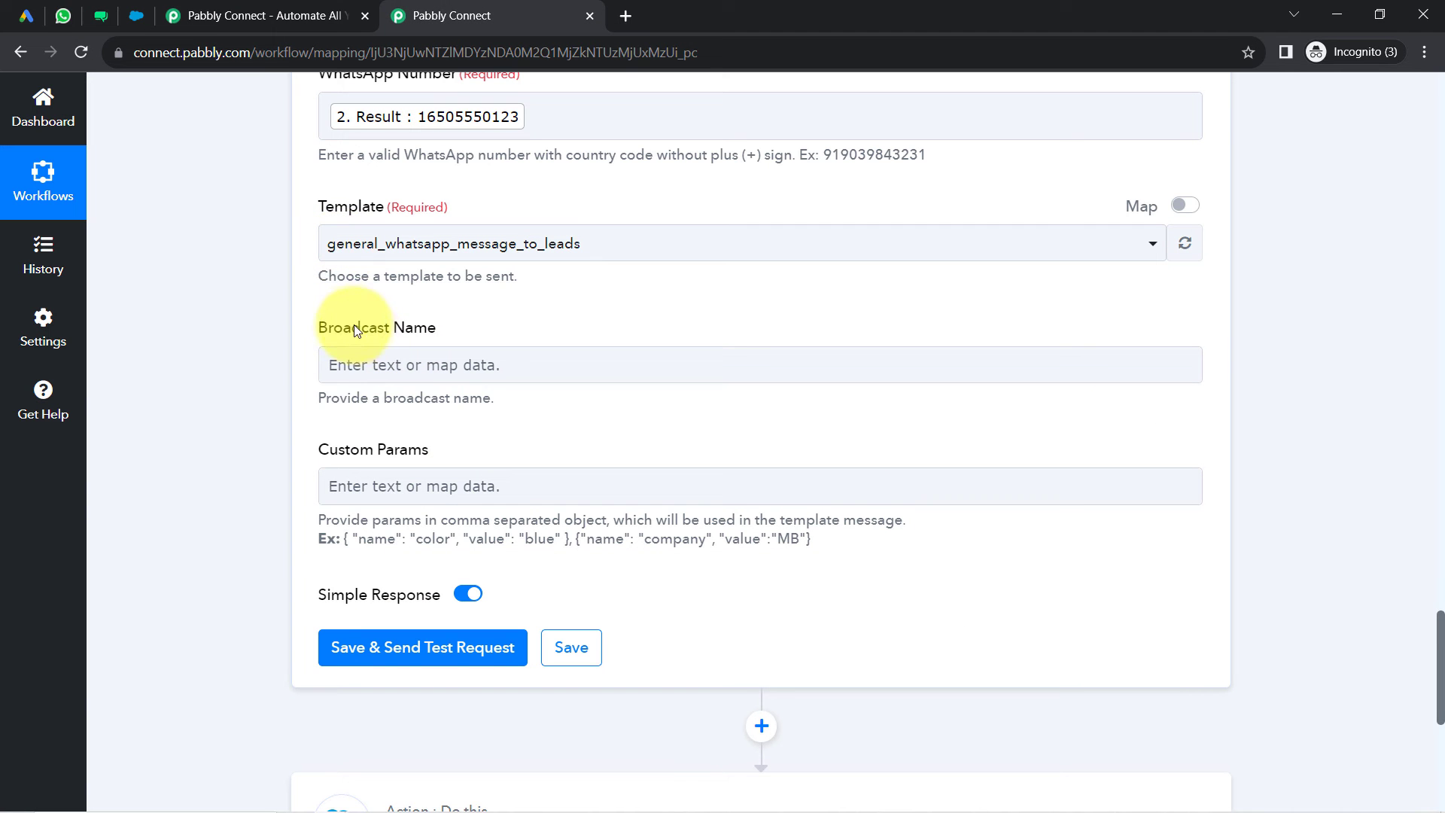
- Set the WATI action's Broadcast Name to WhatsApp Message to Leads
{"action": "left_click_drag", "start_coordinate": [418, 337], "coordinate": [435, 338]}
{"action": "left_click", "coordinate": [420, 365]}
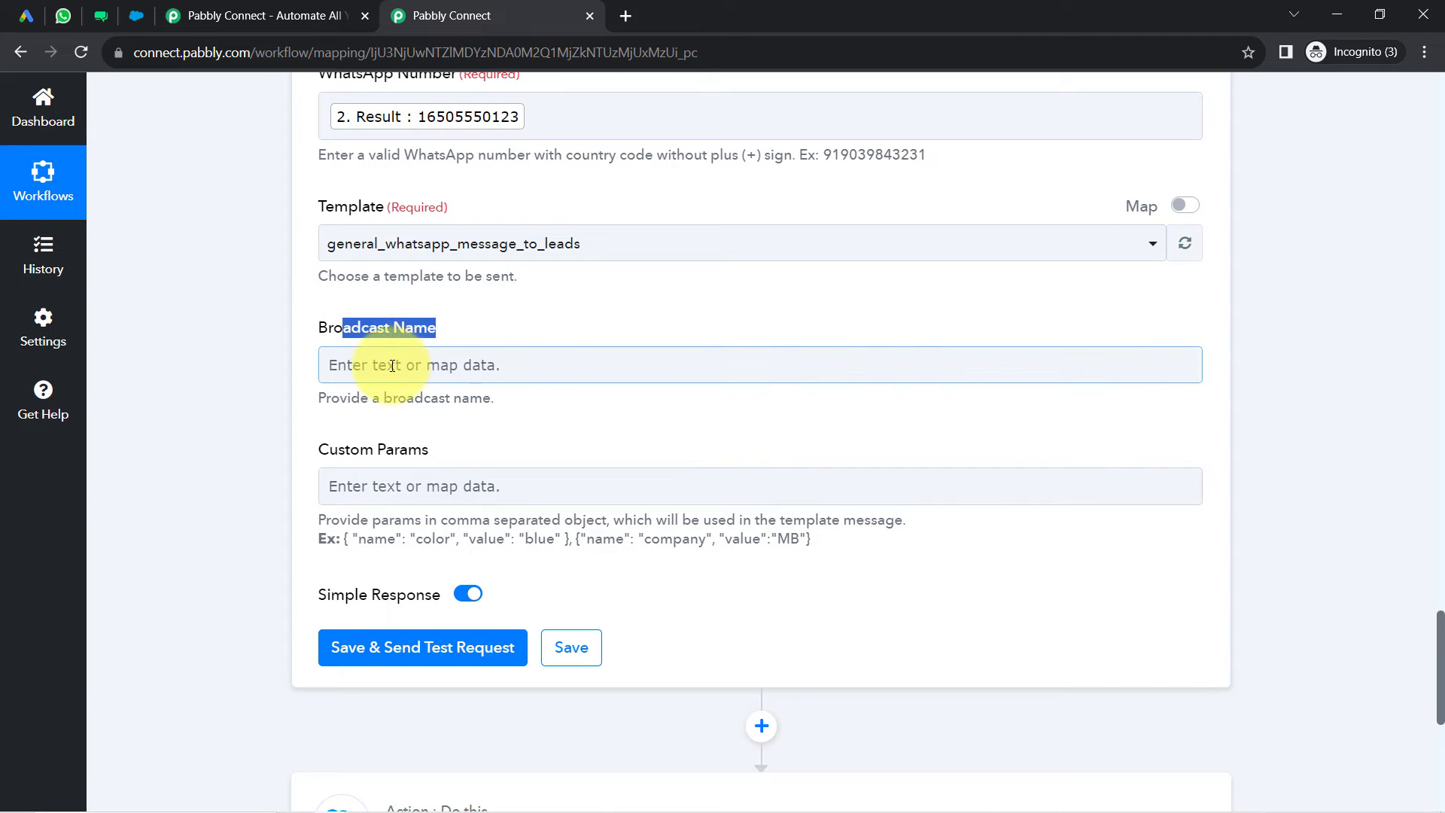
{"action": "left_click", "coordinate": [268, 323]}
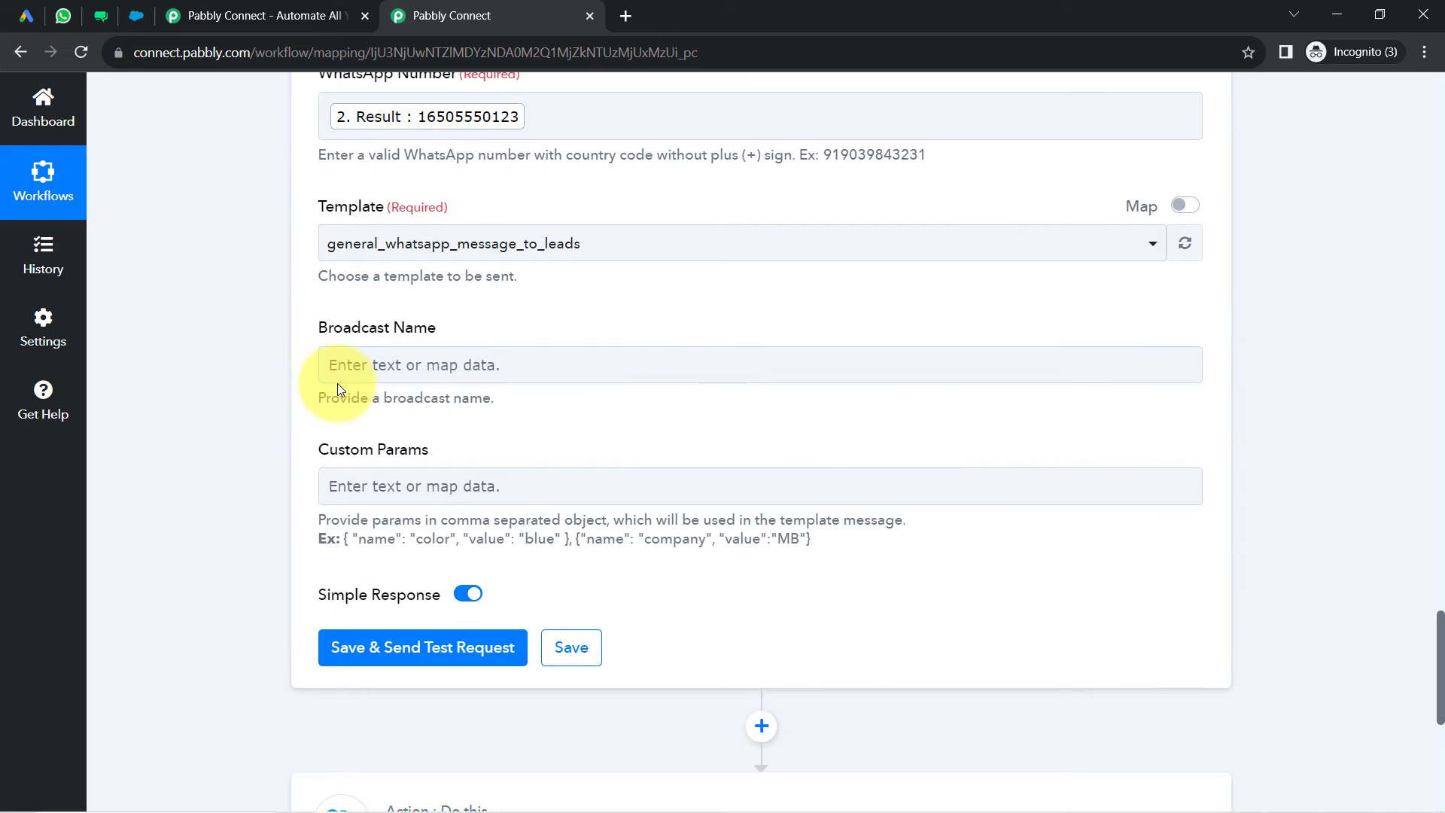
{"action": "left_click", "coordinate": [350, 376]}
{"action": "type", "text": "Whats"}
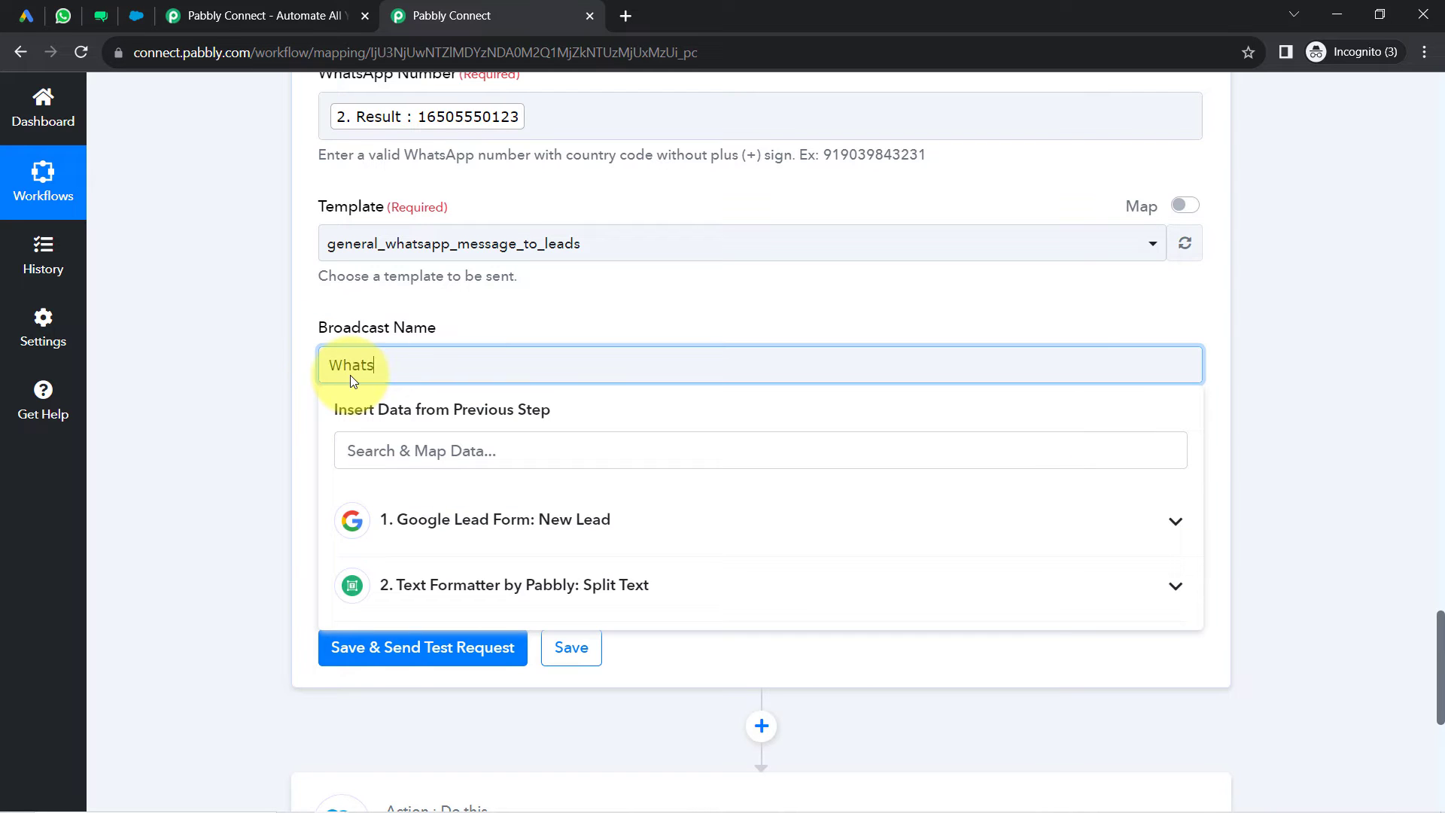
{"action": "type", "text": "App Message to Leads"}
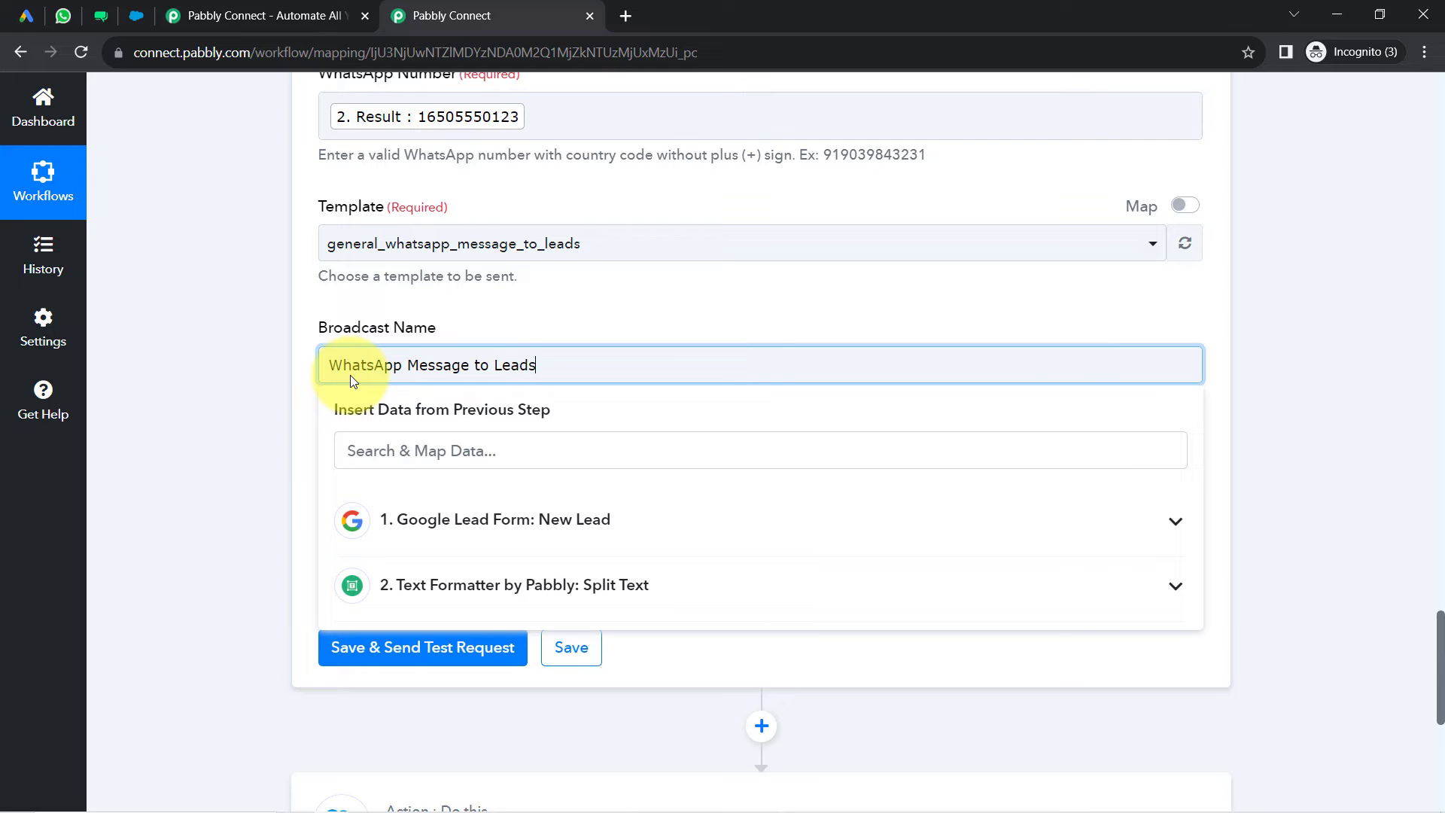
{"action": "left_click", "coordinate": [265, 388]}
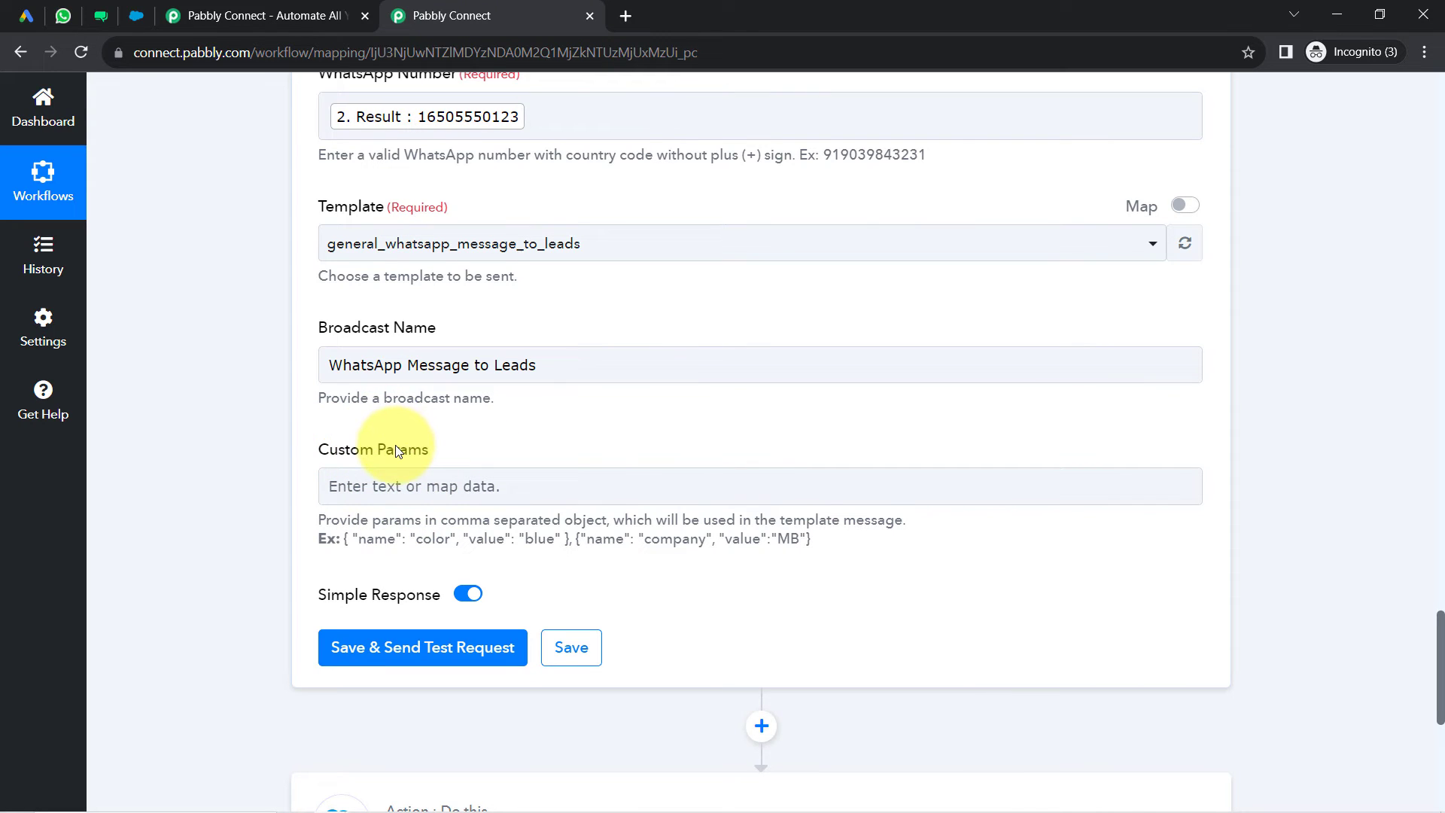
- Copy the example object { "name": "color", "value": "blue" }, from the hint into the WATI action's Custom Params
{"action": "left_click", "coordinate": [107, 9]}
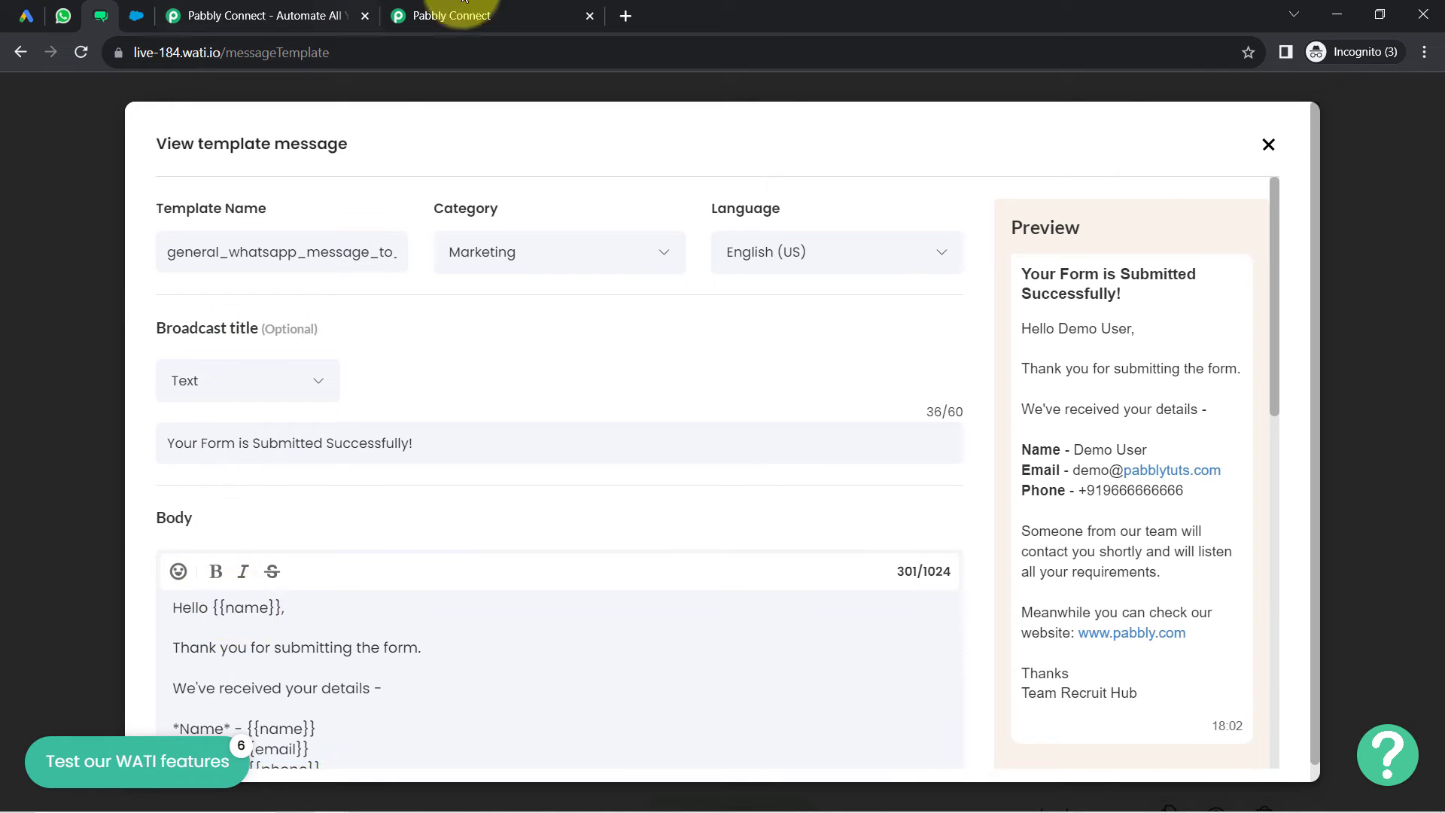
{"action": "left_click", "coordinate": [464, 3]}
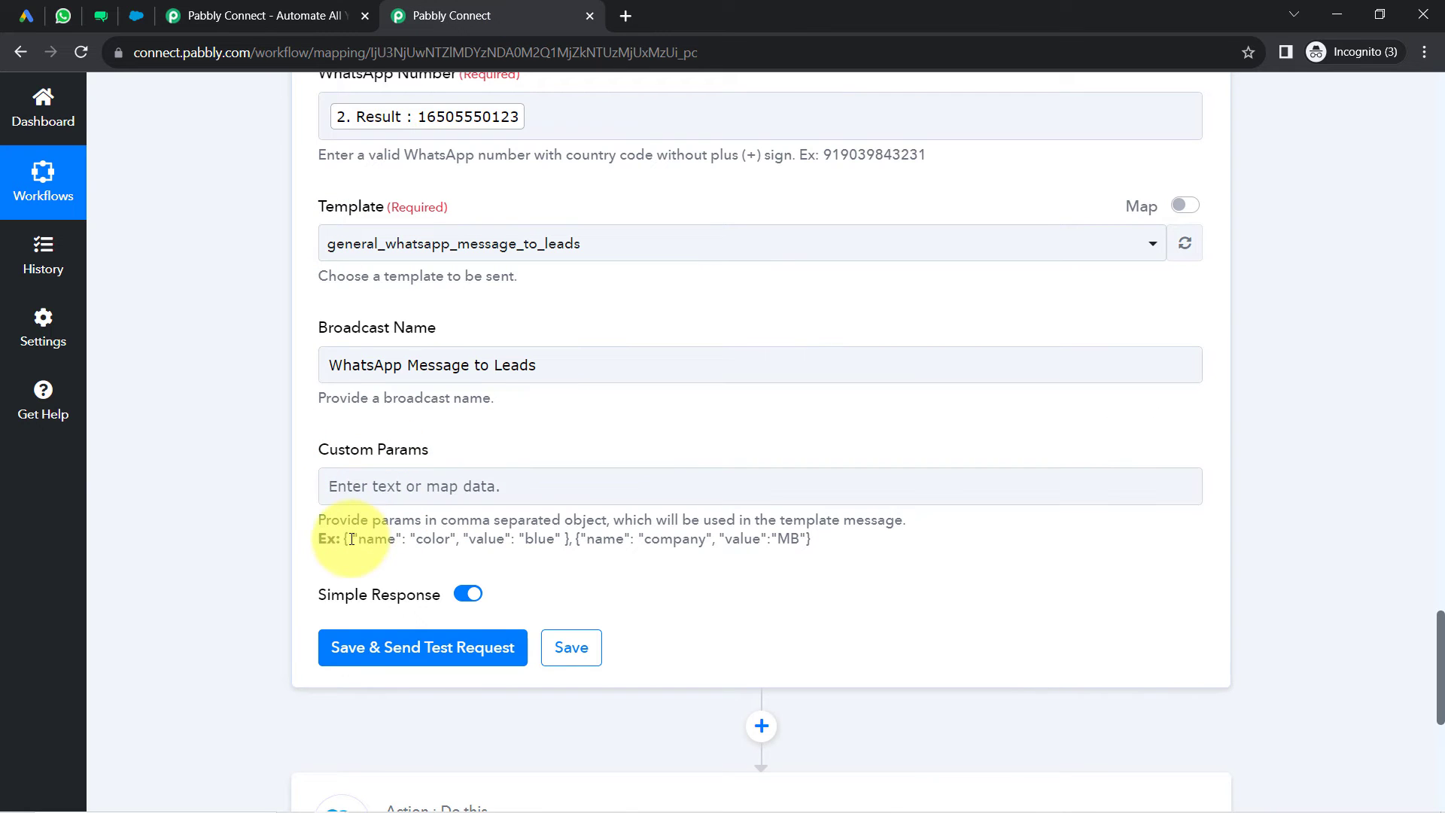
{"action": "left_click_drag", "start_coordinate": [344, 538], "coordinate": [574, 539]}
{"action": "key", "text": "ctrl+c"}
{"action": "left_click", "coordinate": [342, 485]}
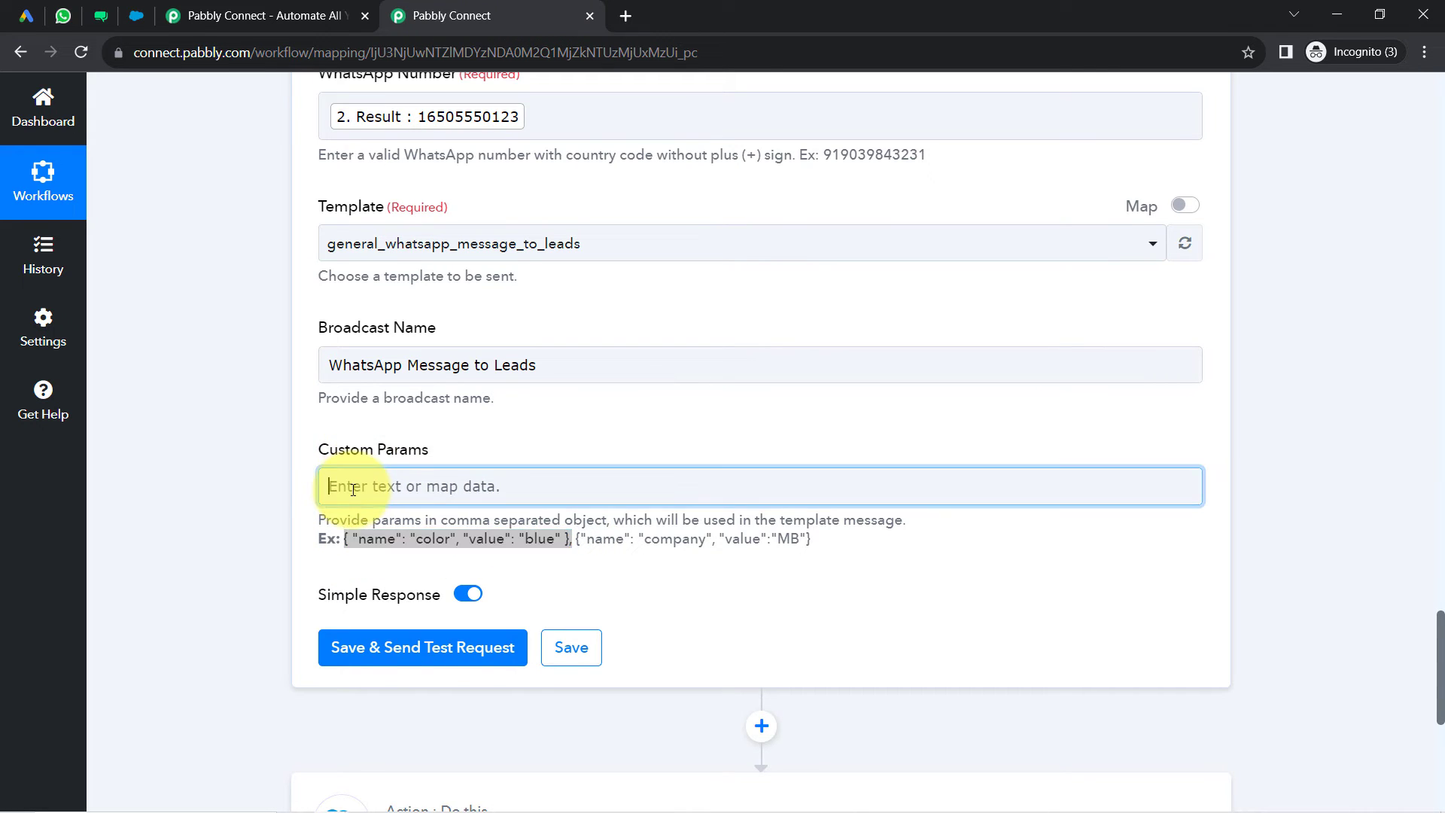
{"action": "key", "text": "ctrl+v"}
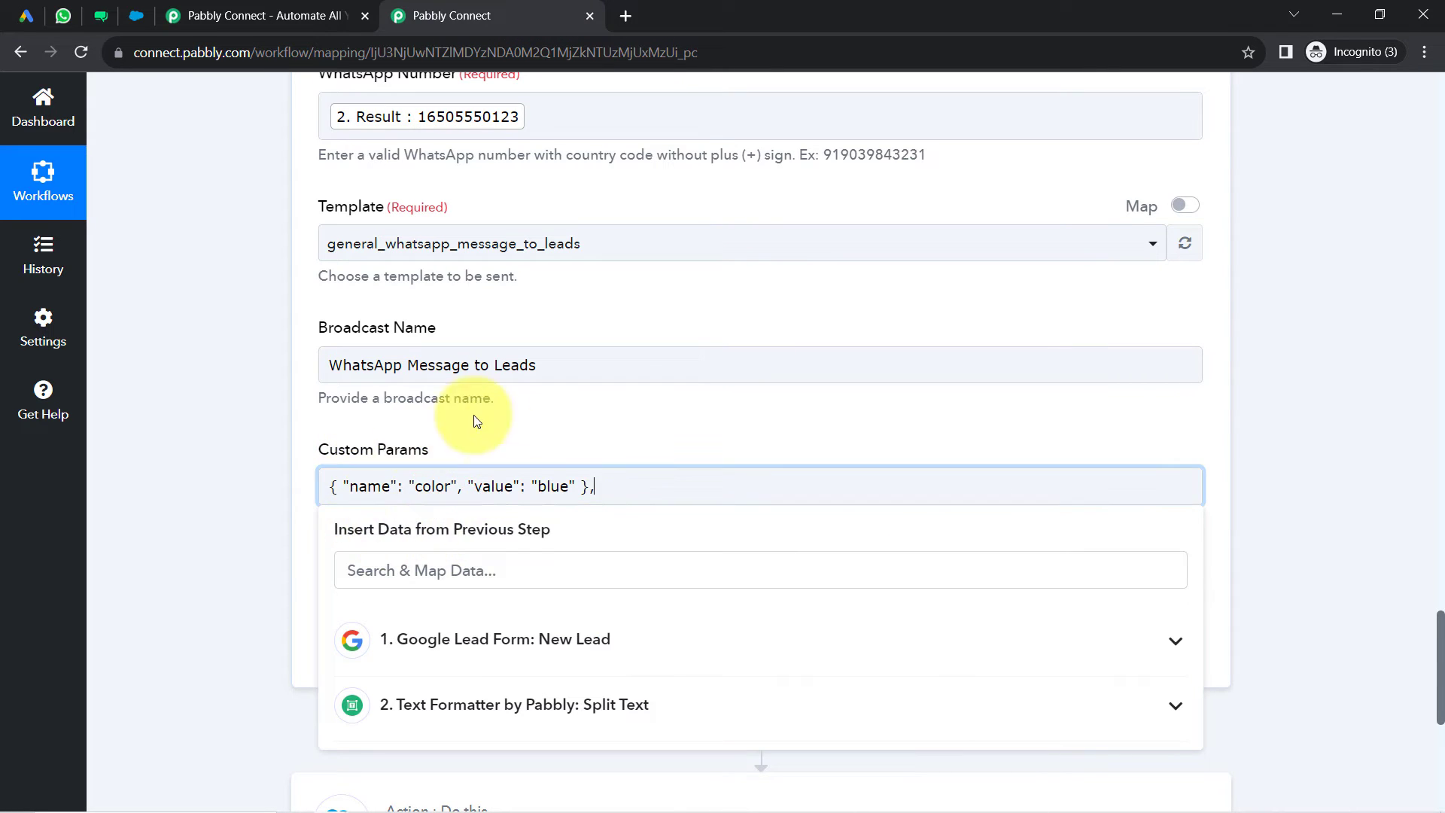
- Examine the name and value pairs of the example object in Custom Params
{"action": "left_click_drag", "start_coordinate": [576, 487], "coordinate": [313, 491]}
{"action": "left_click", "coordinate": [280, 498]}
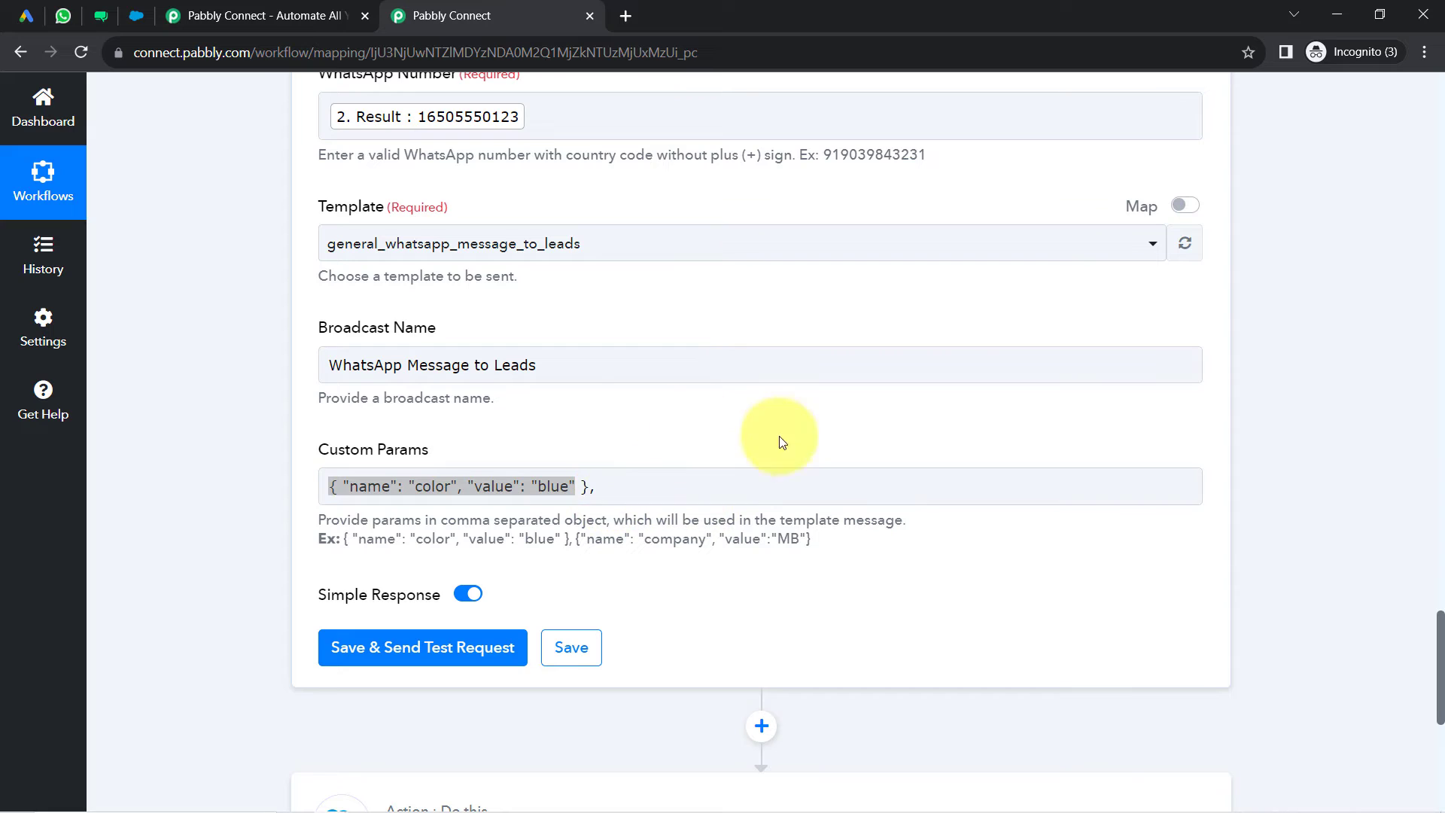
{"action": "left_click", "coordinate": [378, 486]}
{"action": "double_click", "coordinate": [378, 485]}
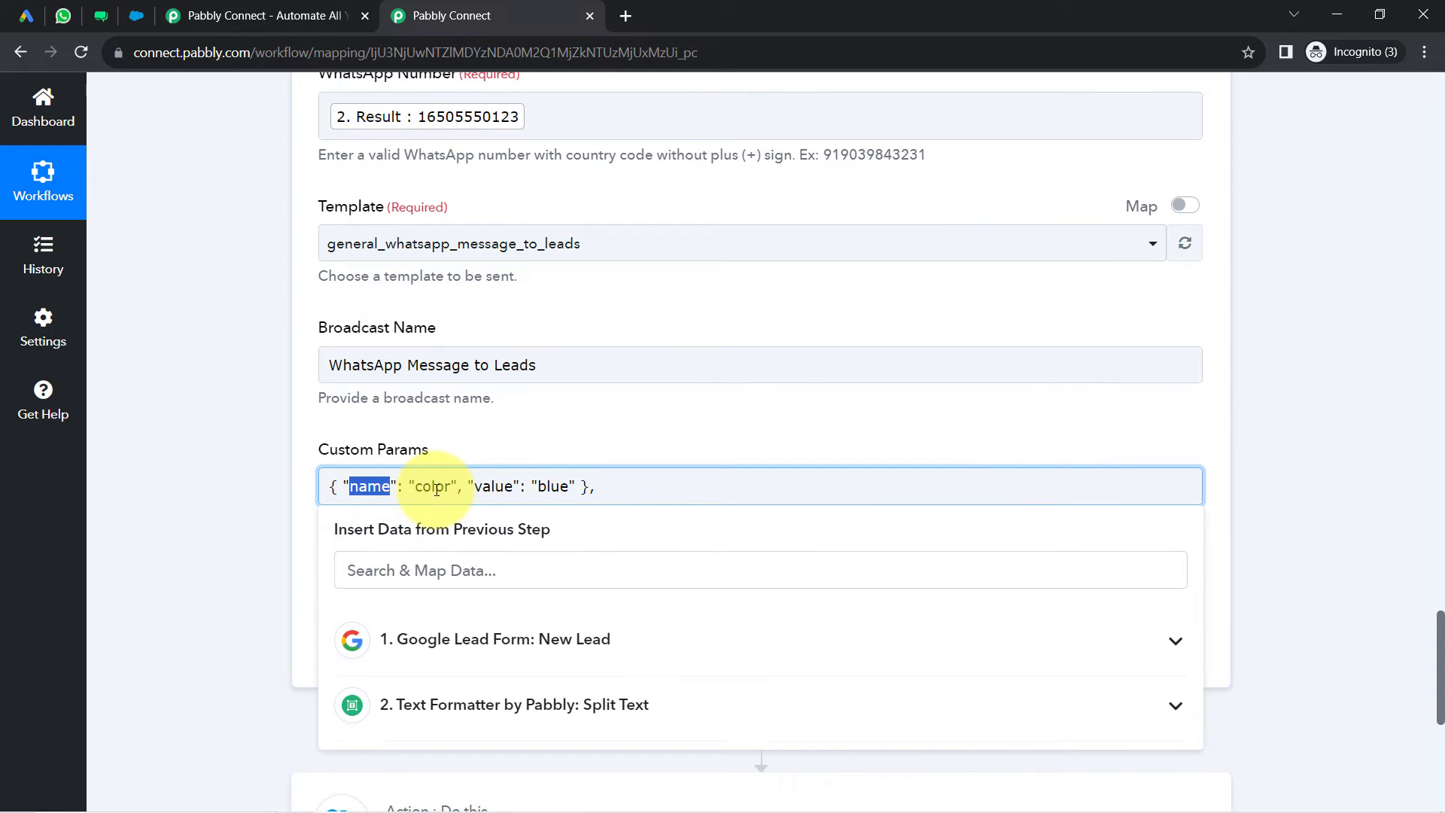
{"action": "double_click", "coordinate": [497, 487]}
{"action": "left_click", "coordinate": [558, 487]}
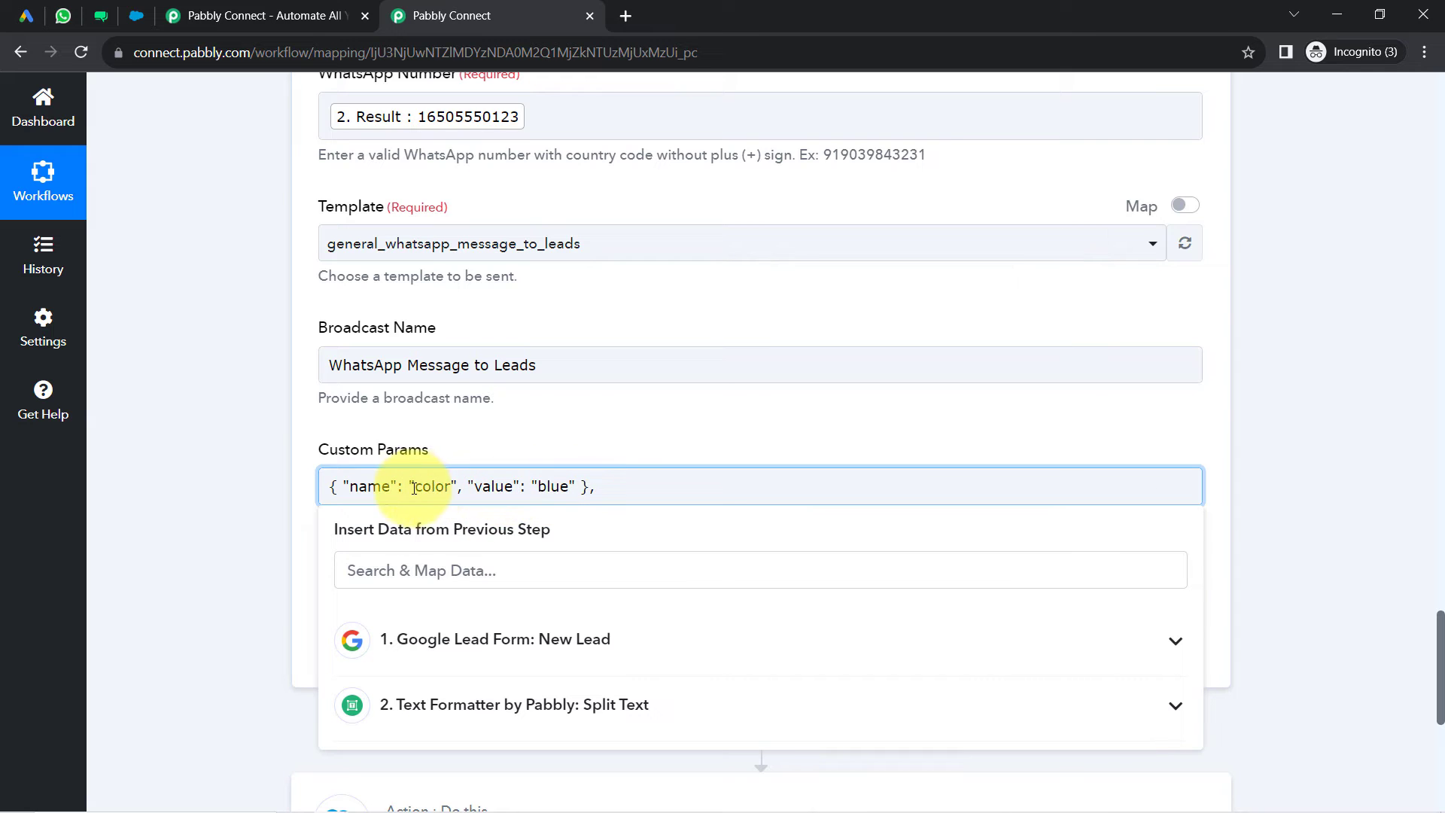
{"action": "double_click", "coordinate": [364, 487]}
{"action": "left_click", "coordinate": [419, 487]}
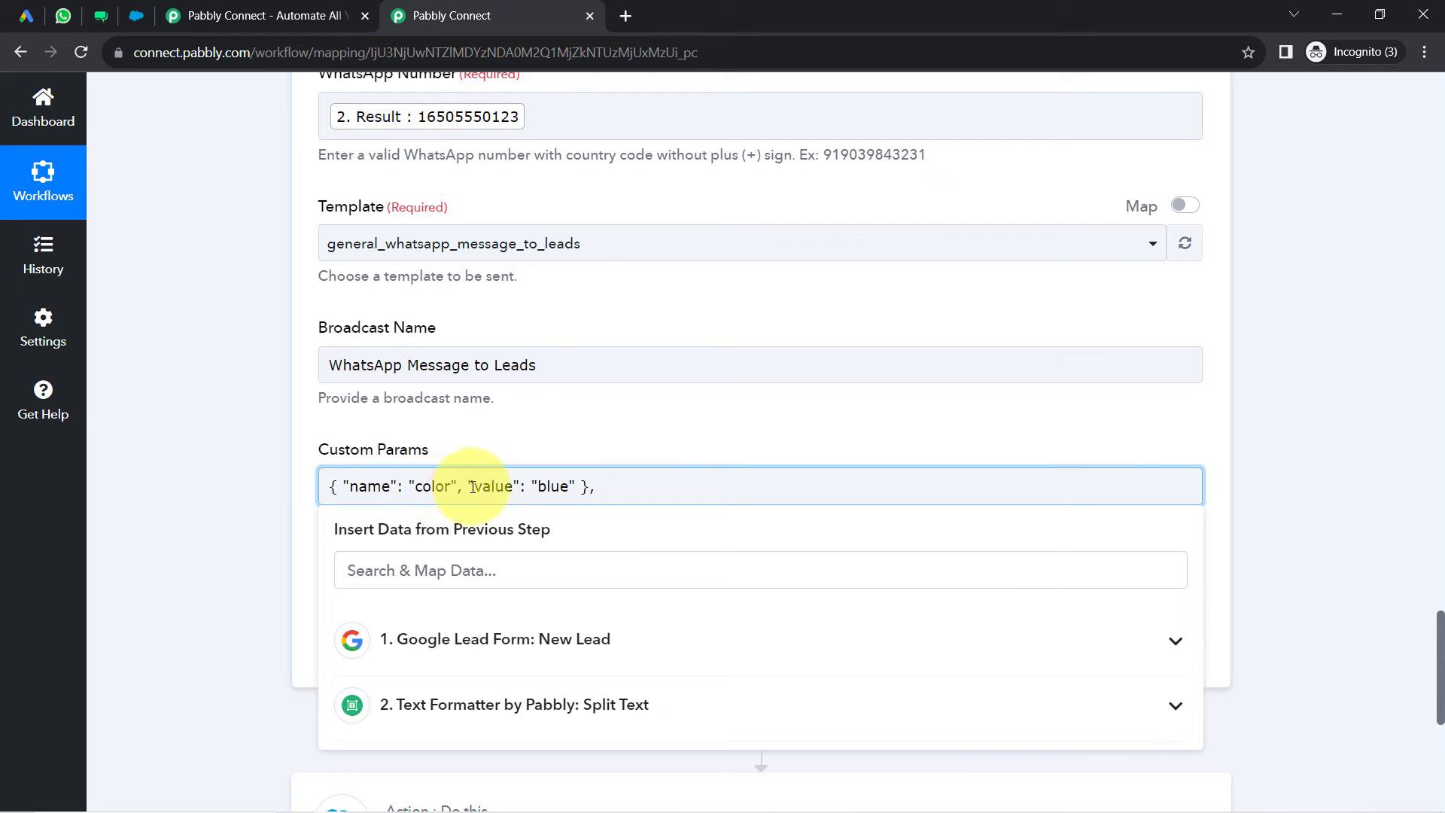
{"action": "double_click", "coordinate": [489, 487]}
{"action": "left_click", "coordinate": [550, 487]}
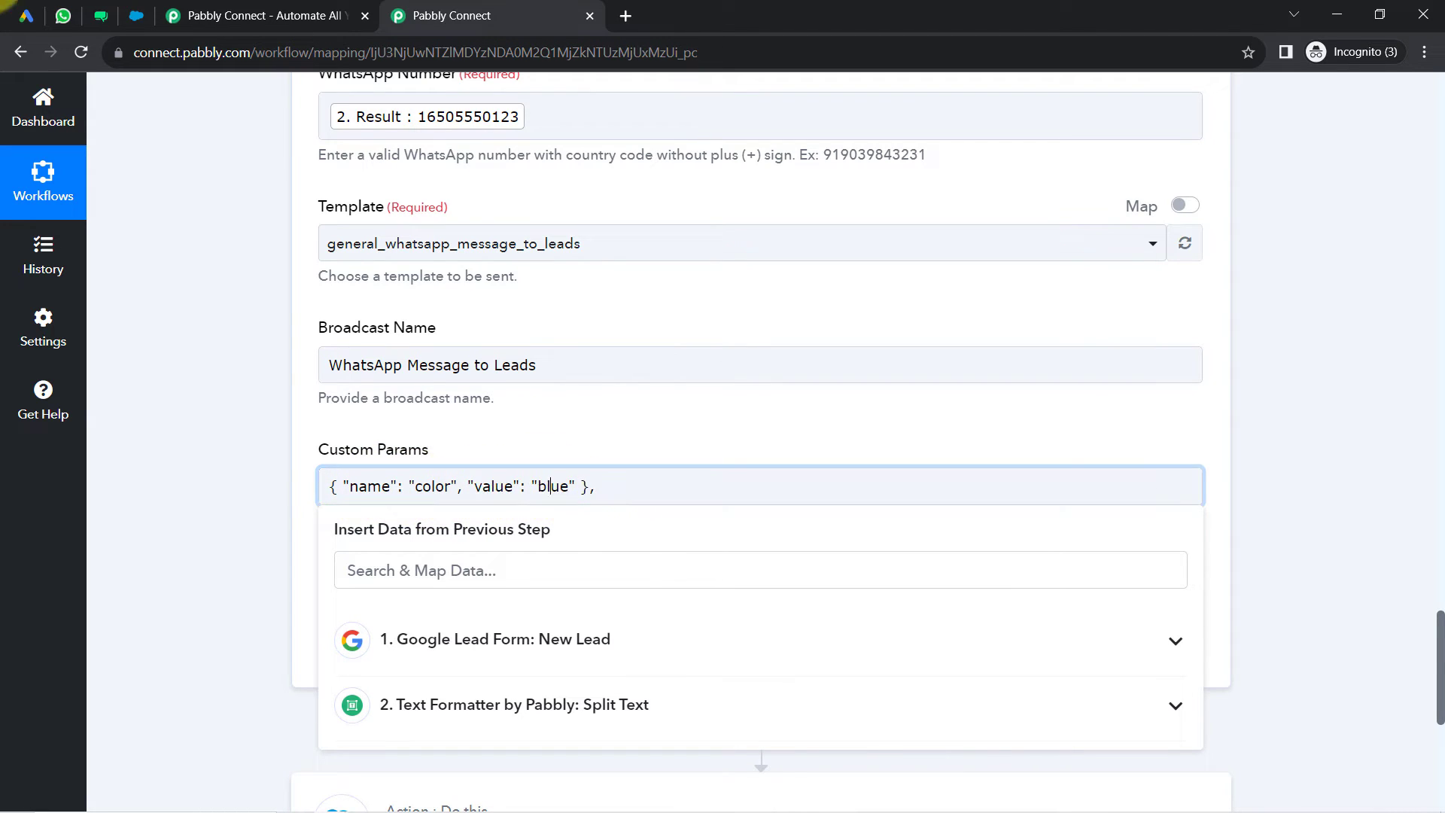
- Compare the name, email and phone placeholders in the WATI template body with the name key in Pabbly Connect's Custom Params
{"action": "left_click", "coordinate": [100, 15]}
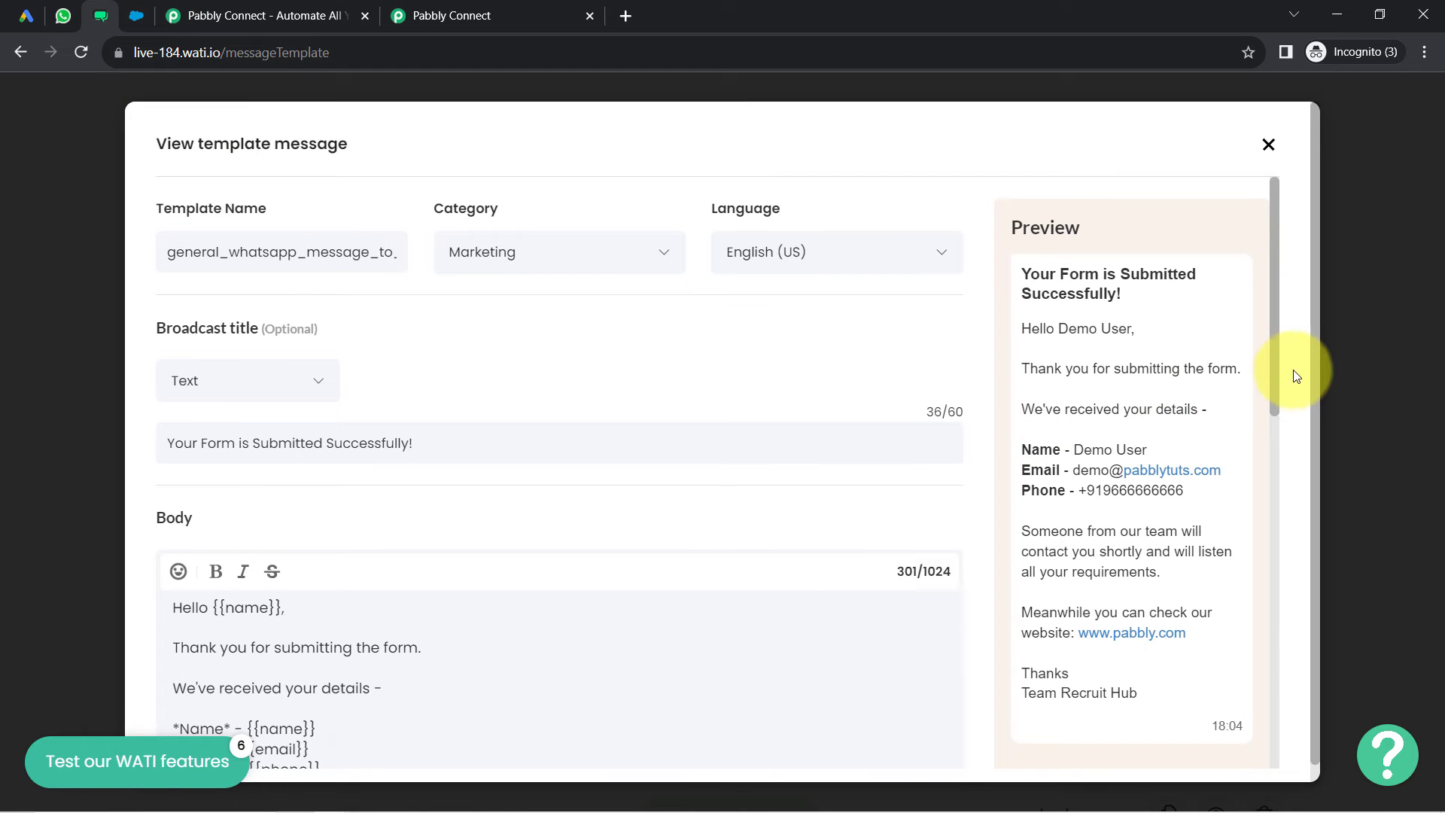
{"action": "left_click_drag", "start_coordinate": [1276, 332], "coordinate": [1265, 463]}
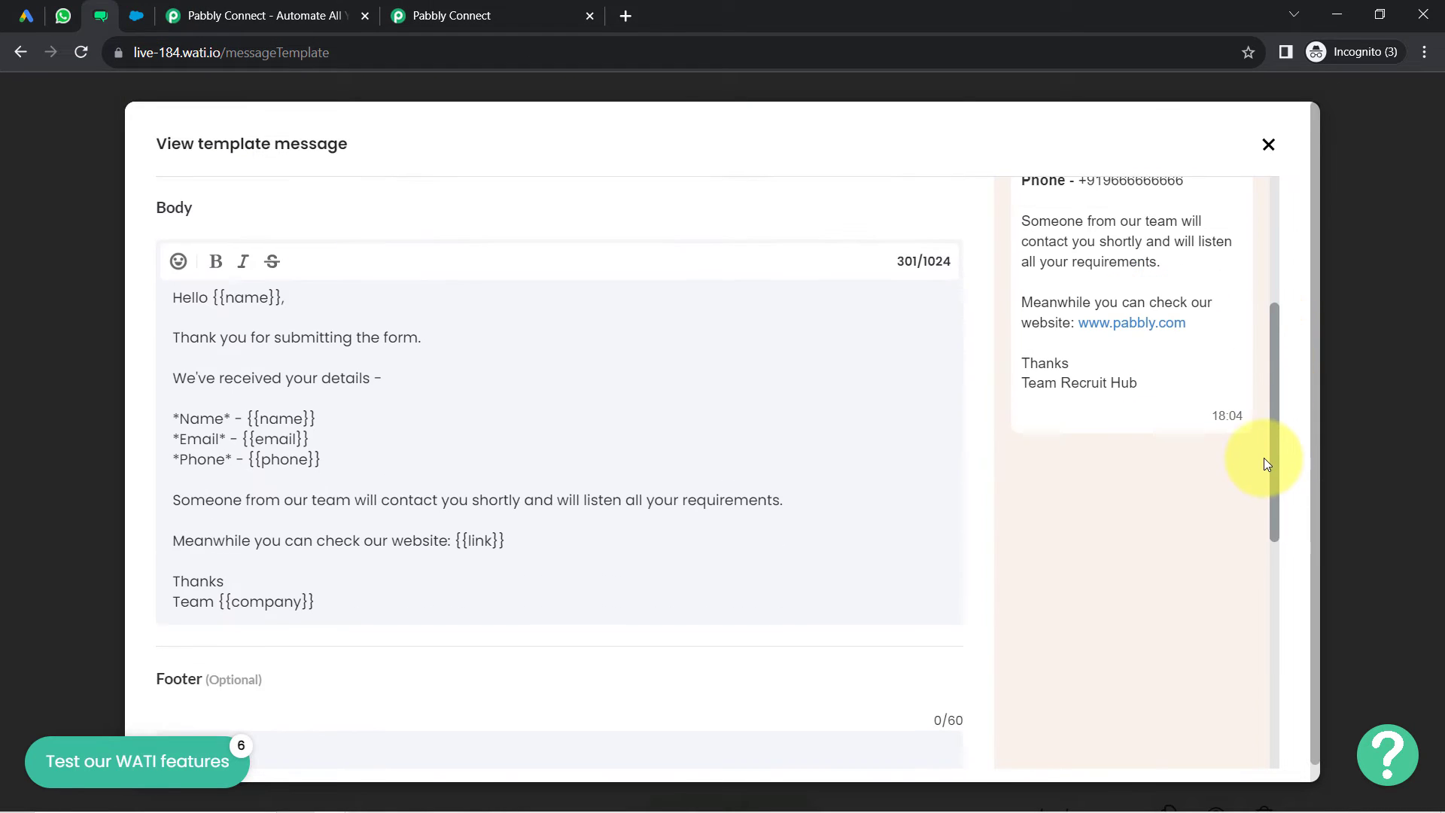
{"action": "double_click", "coordinate": [239, 296]}
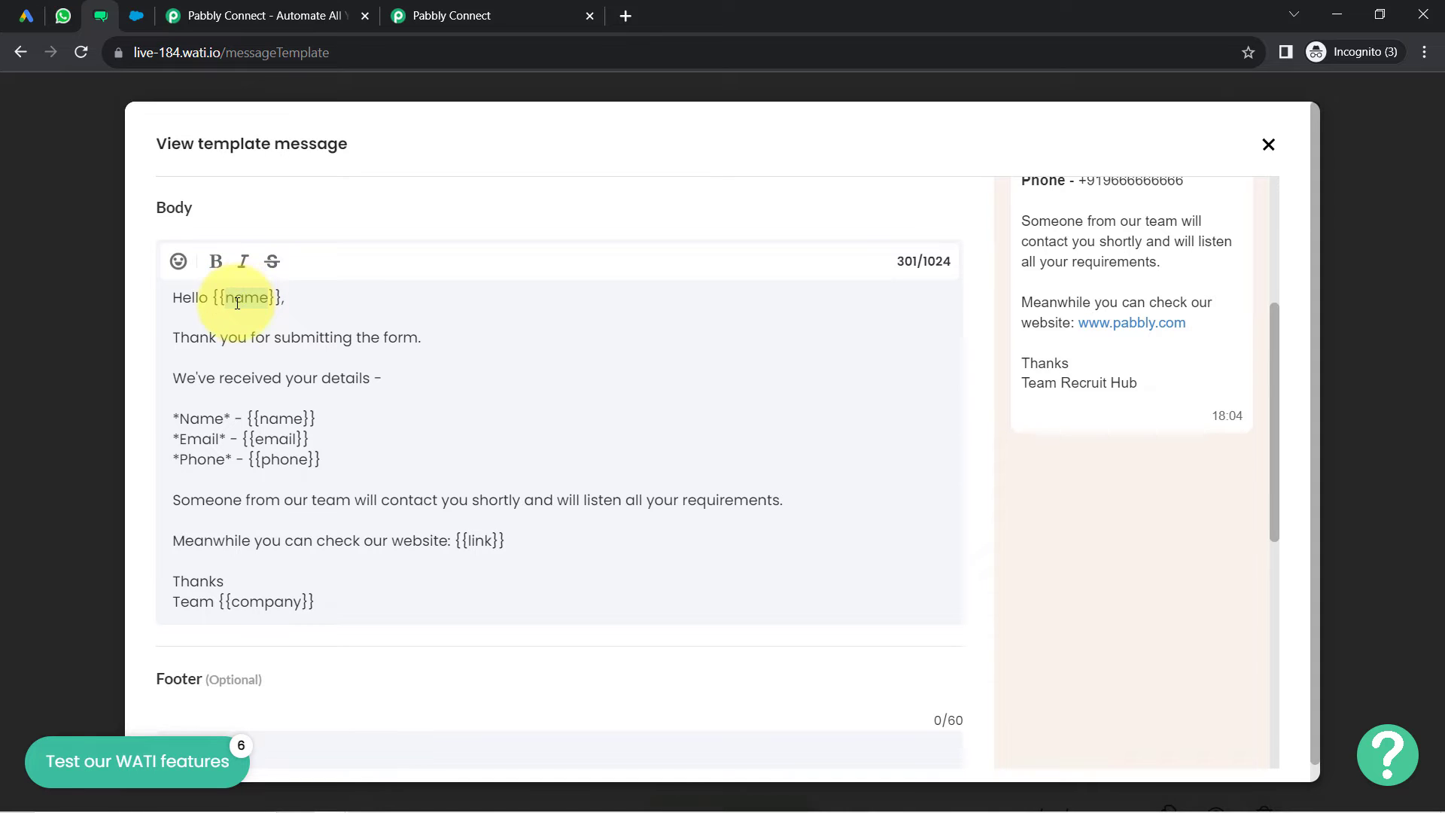
{"action": "left_click", "coordinate": [271, 441]}
{"action": "double_click", "coordinate": [271, 442]}
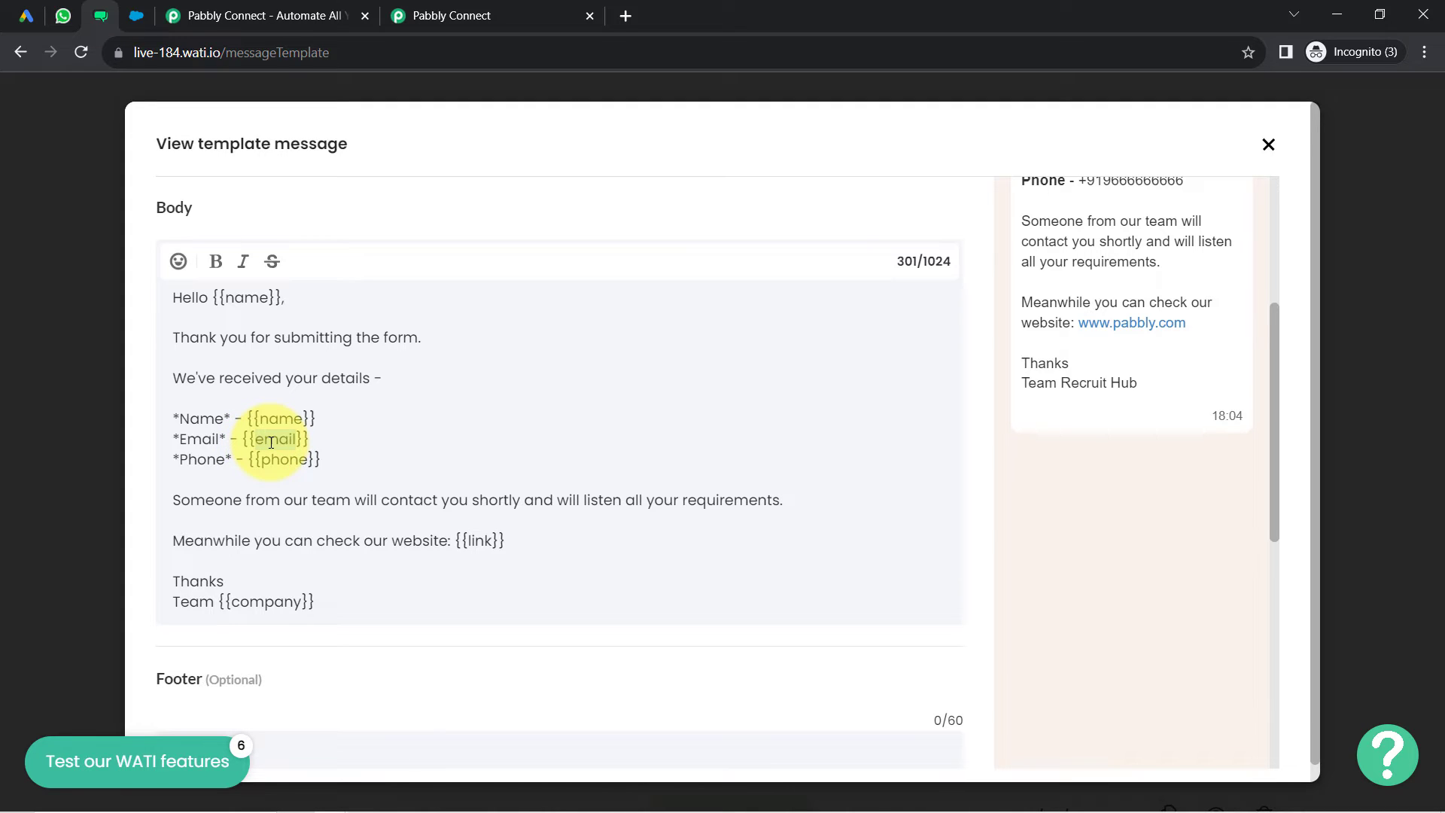
{"action": "double_click", "coordinate": [275, 462]}
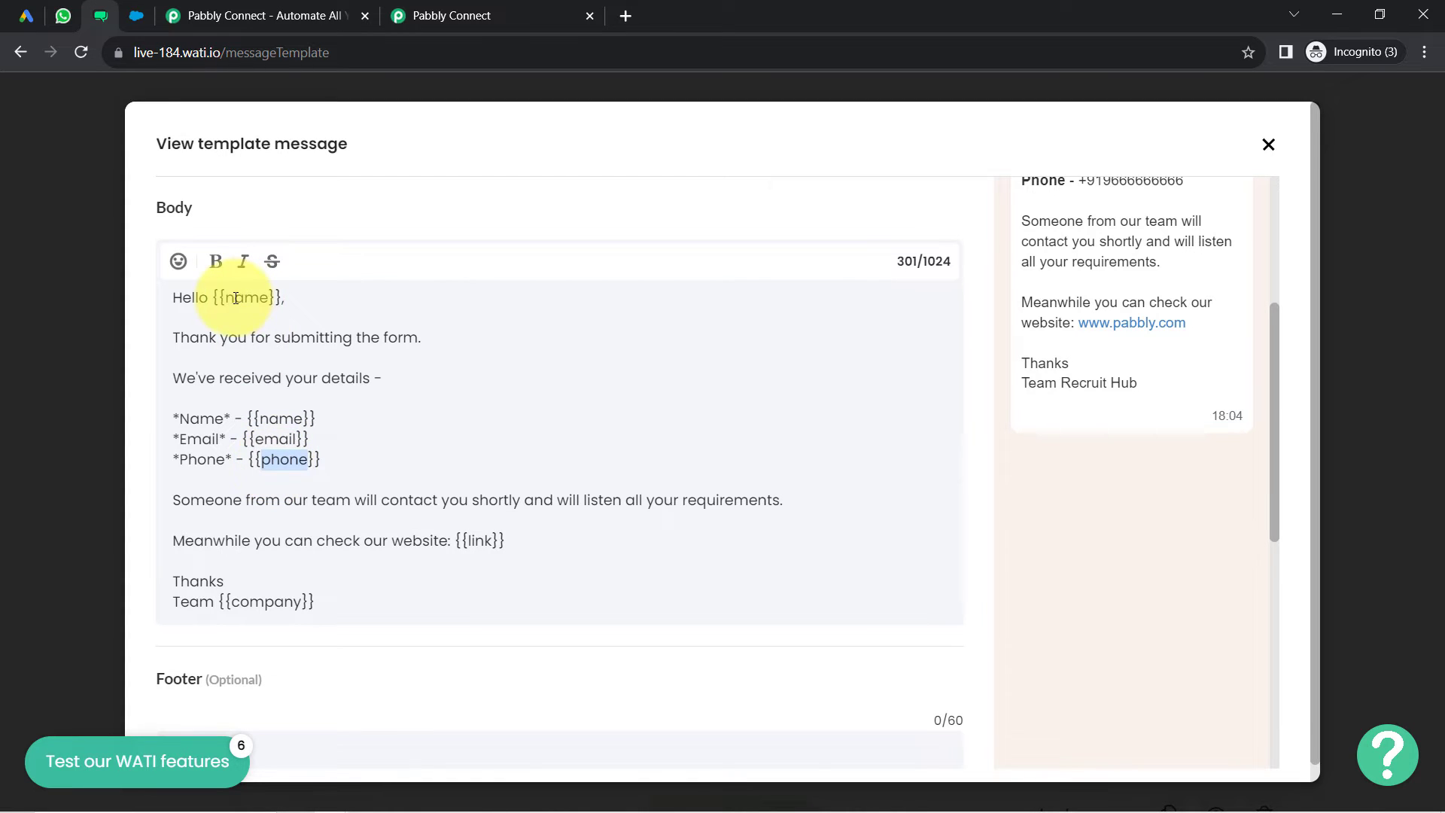
{"action": "left_click_drag", "start_coordinate": [228, 299], "coordinate": [264, 302]}
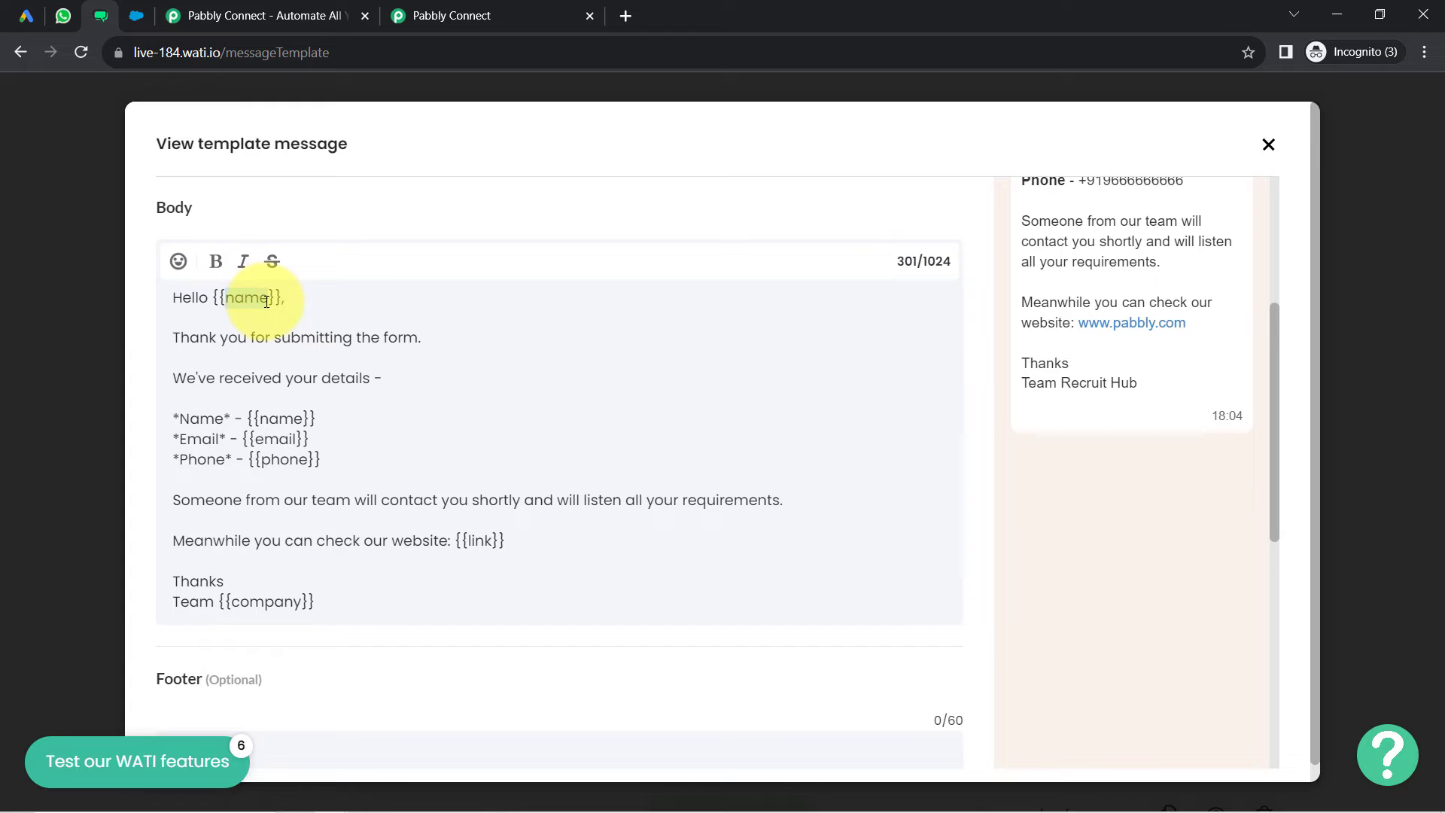
{"action": "left_click", "coordinate": [427, 15]}
{"action": "double_click", "coordinate": [373, 486]}
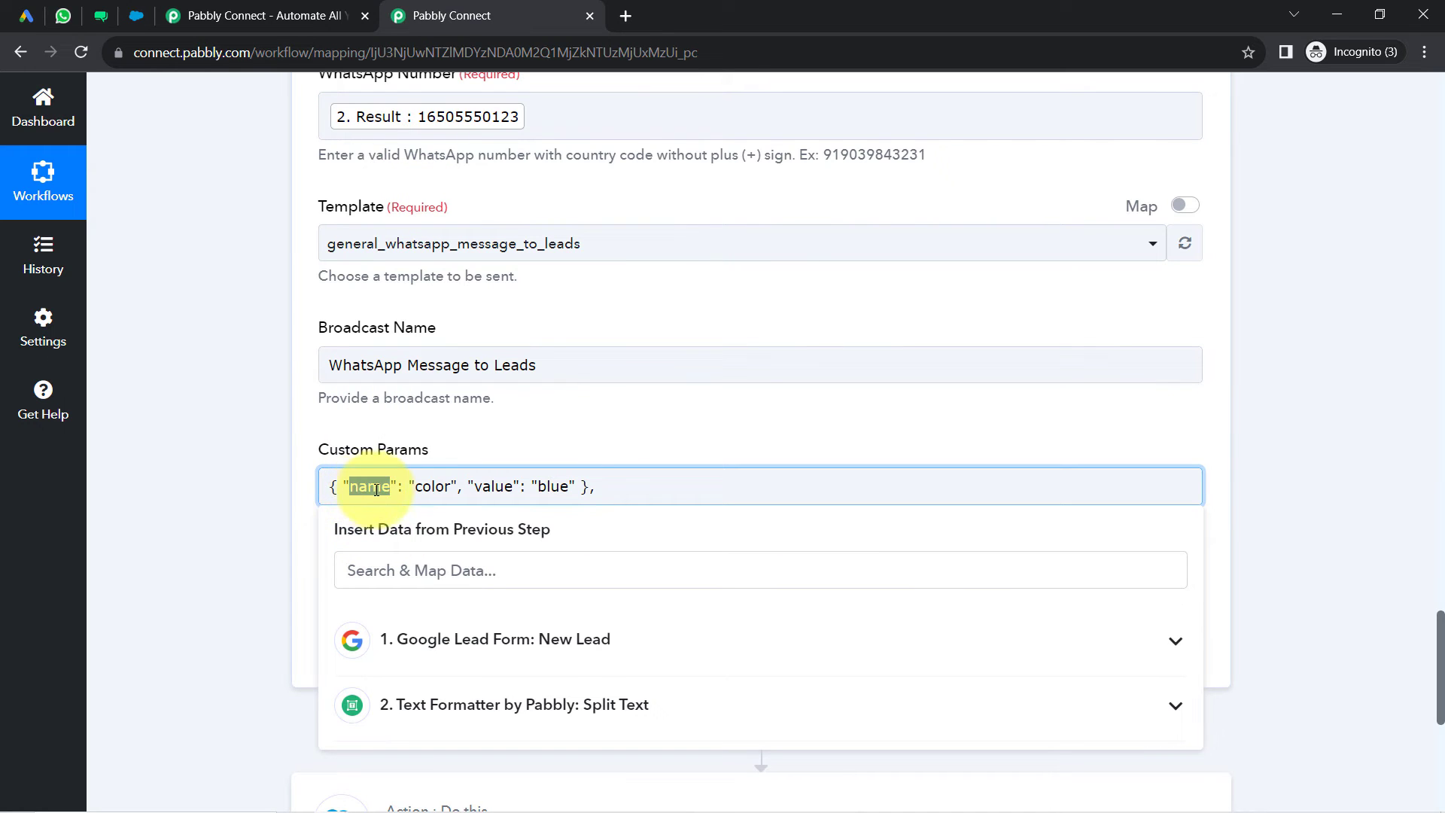
- Change the name entry of the object in the WATI action's Custom Params to name
{"action": "double_click", "coordinate": [419, 487]}
{"action": "type", "text": "name"}
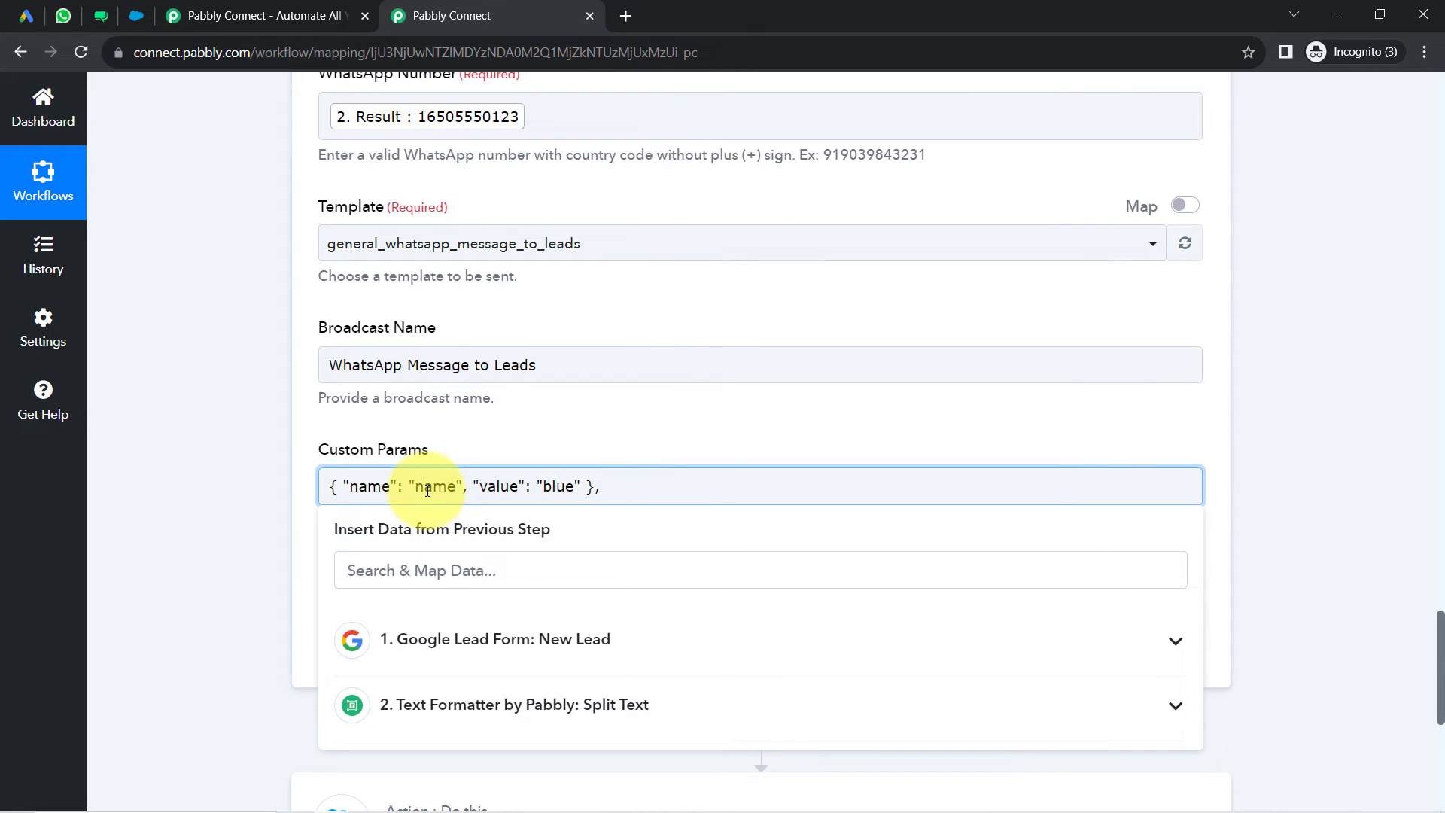
{"action": "double_click", "coordinate": [426, 487]}
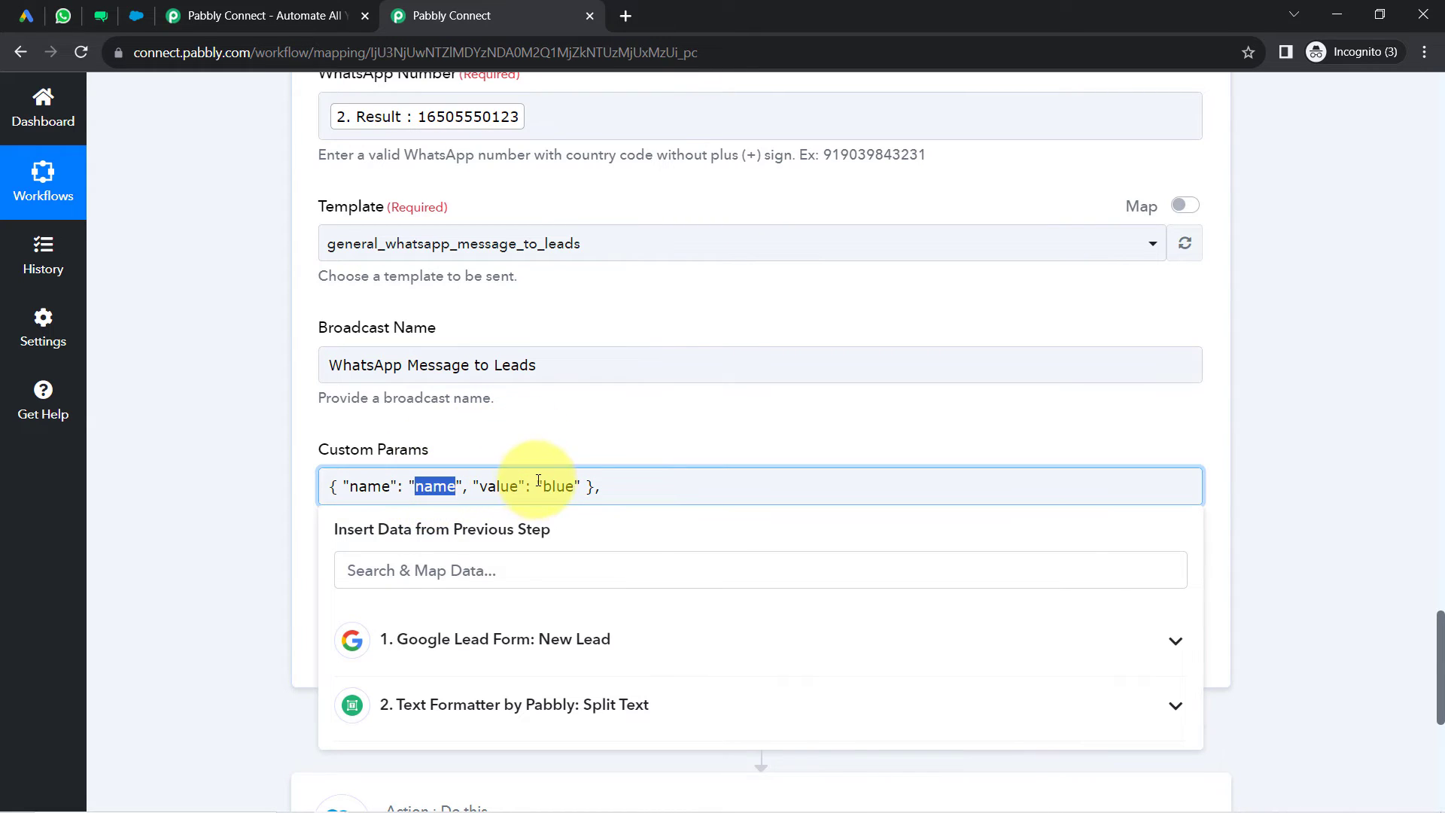
- Replace blue in the Custom Params object with the lead form's User Column Data 0 String Value, the lead's full name
{"action": "left_click_drag", "start_coordinate": [545, 487], "coordinate": [554, 487]}
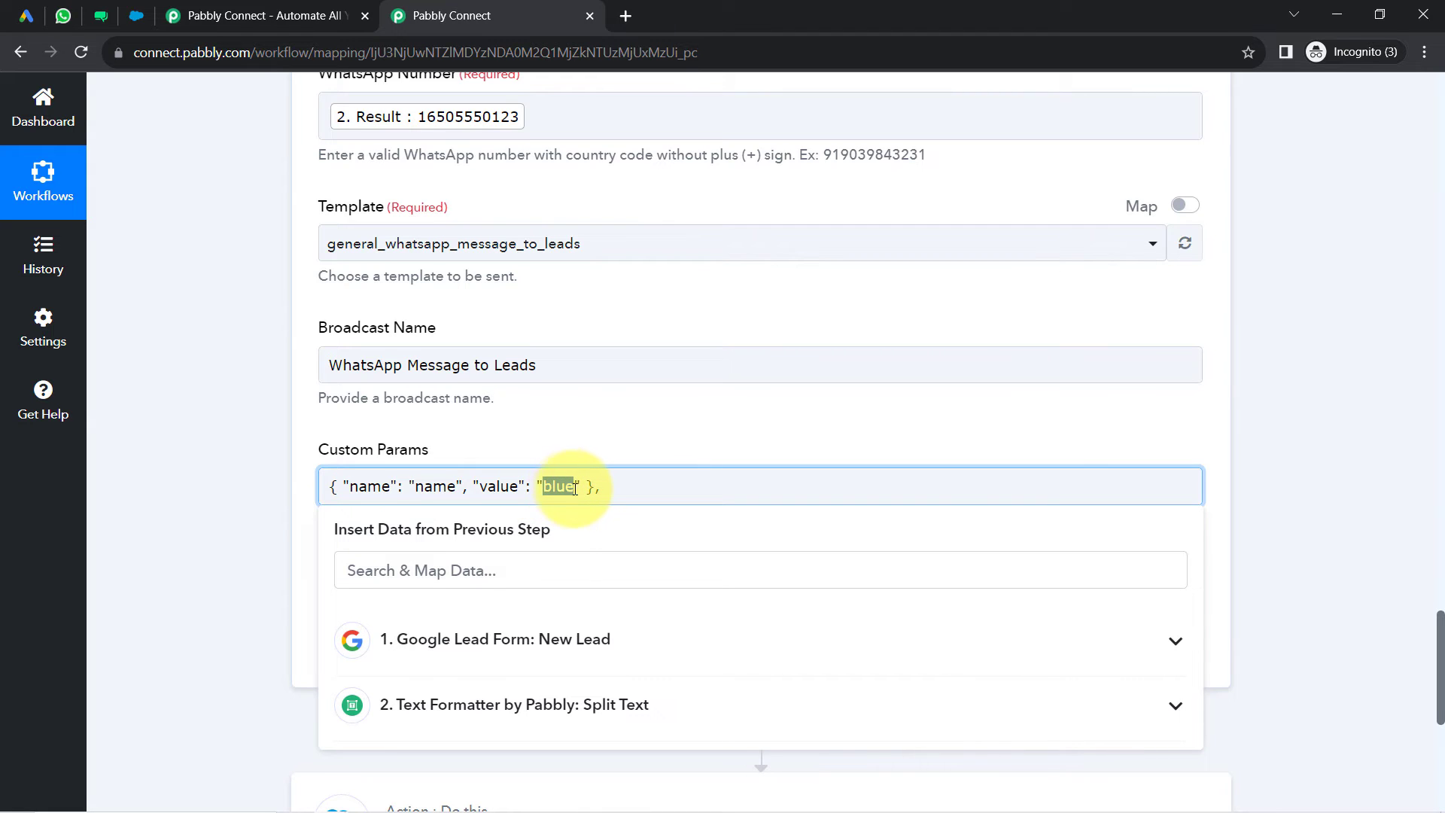
{"action": "key", "text": "BackSpace"}
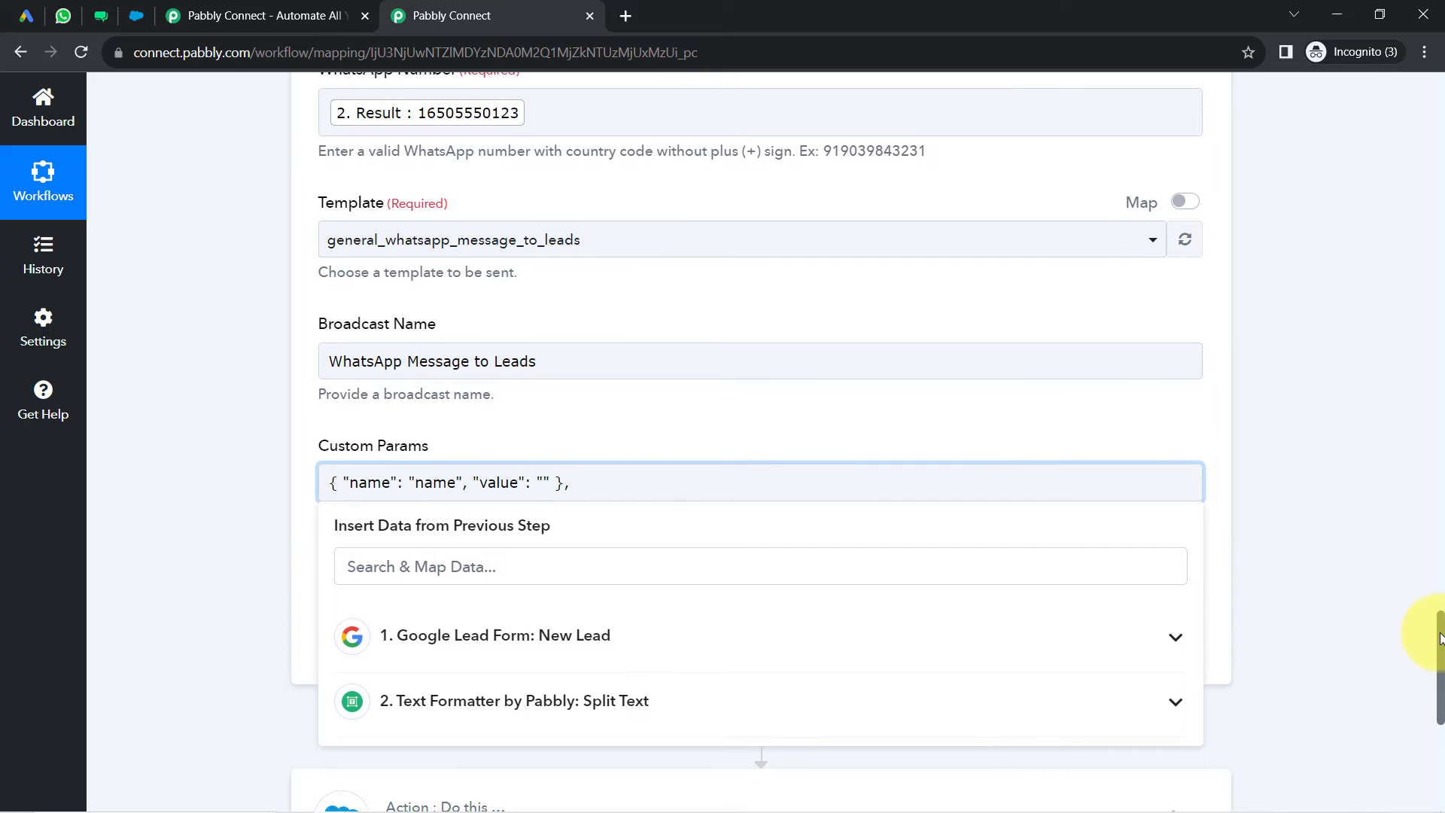
{"action": "scroll", "coordinate": [1420, 645], "scroll_direction": "down", "scroll_amount": 3}
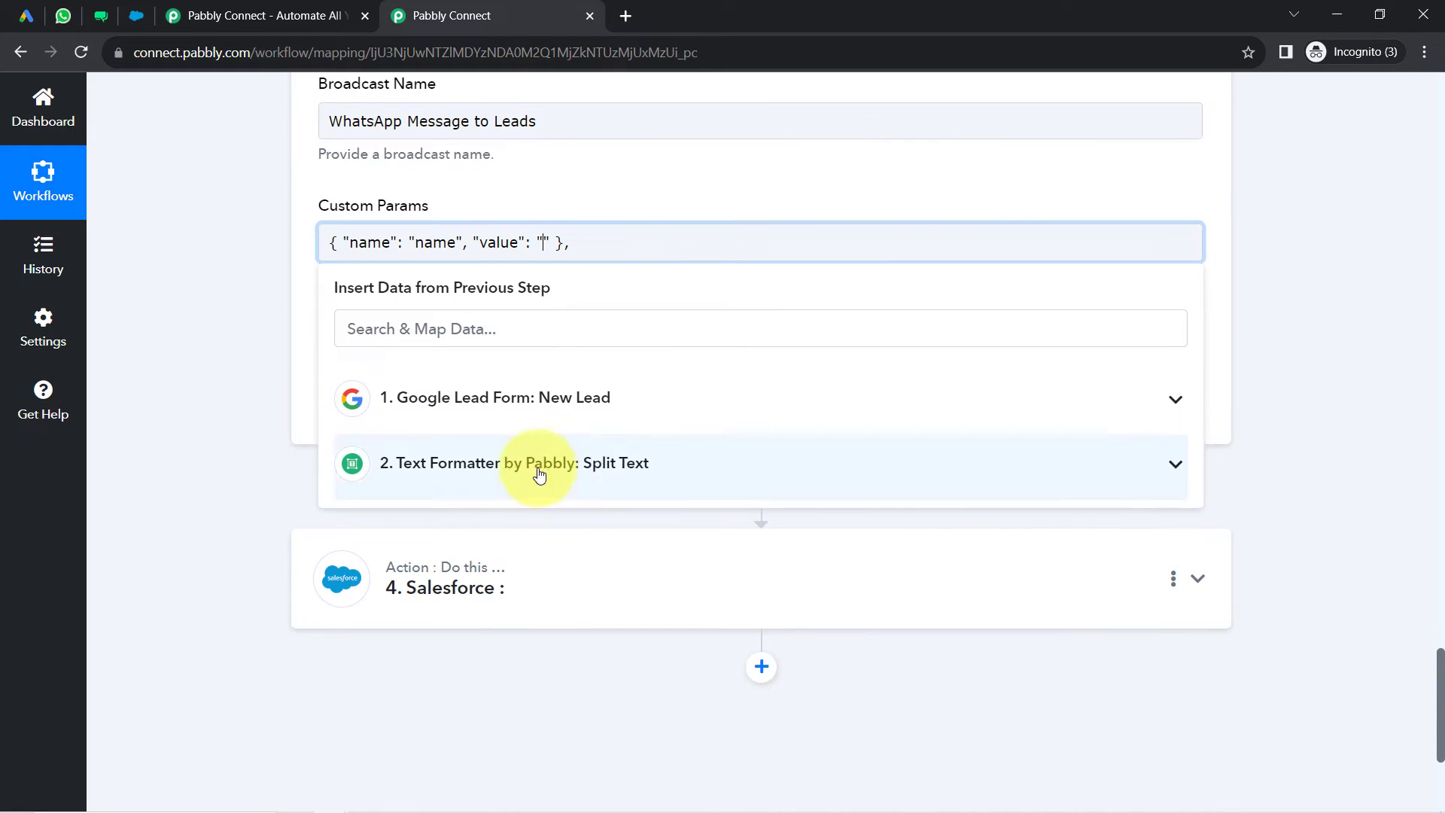
{"action": "left_click", "coordinate": [462, 411]}
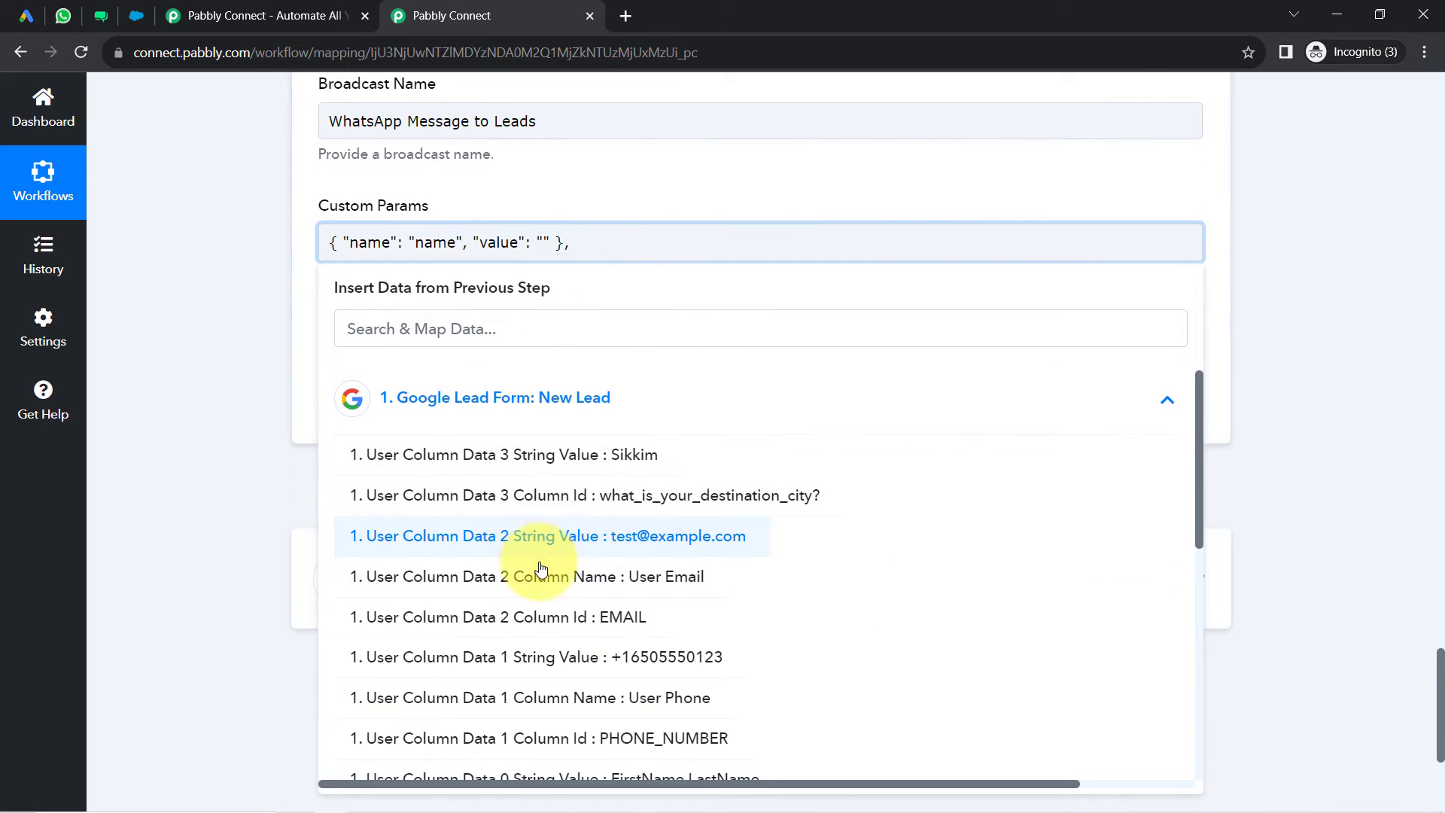
{"action": "left_click", "coordinate": [421, 316]}
{"action": "type", "text": "fi"}
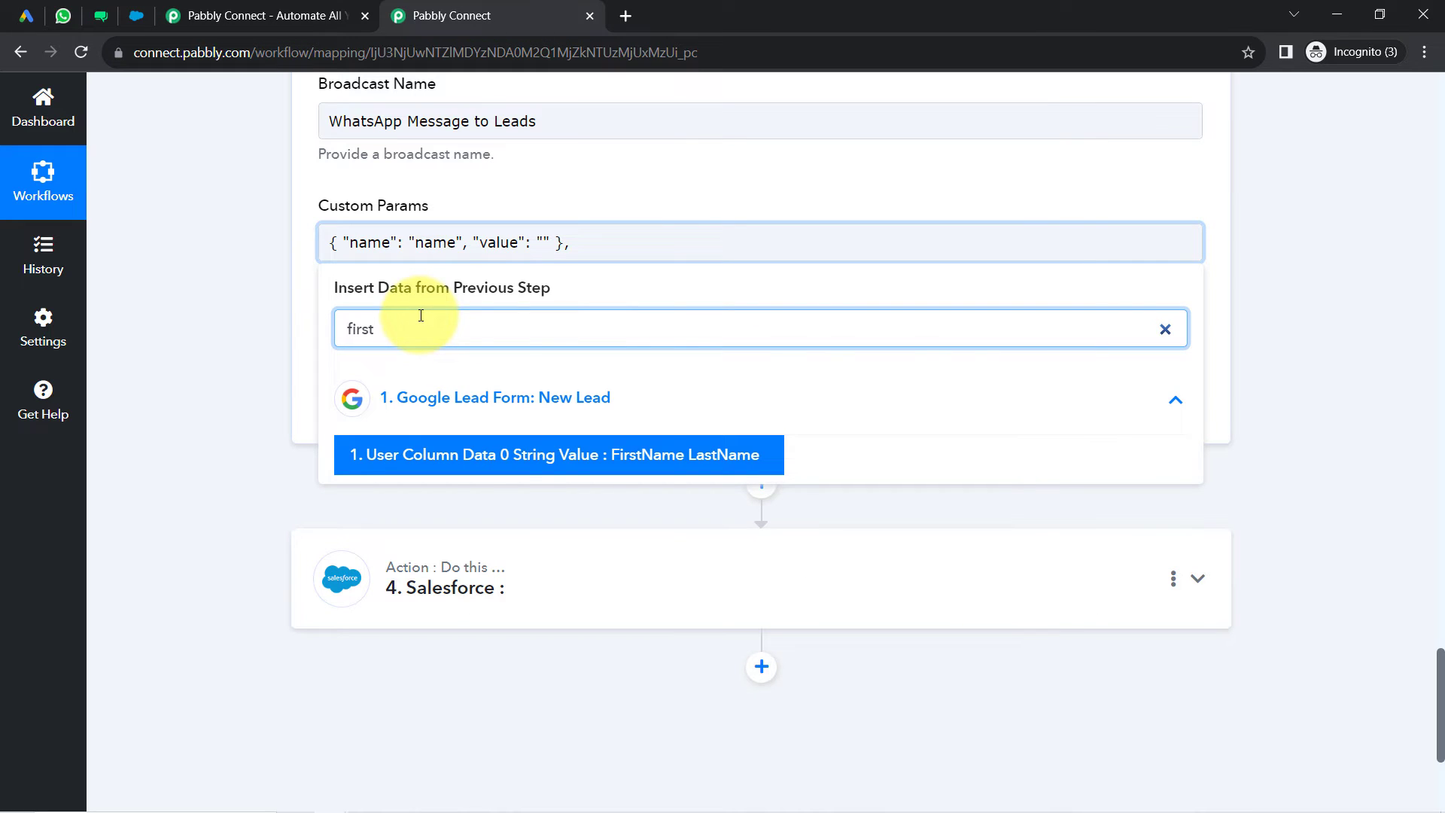
{"action": "type", "text": "rst"}
{"action": "key", "text": "BackSpace"}
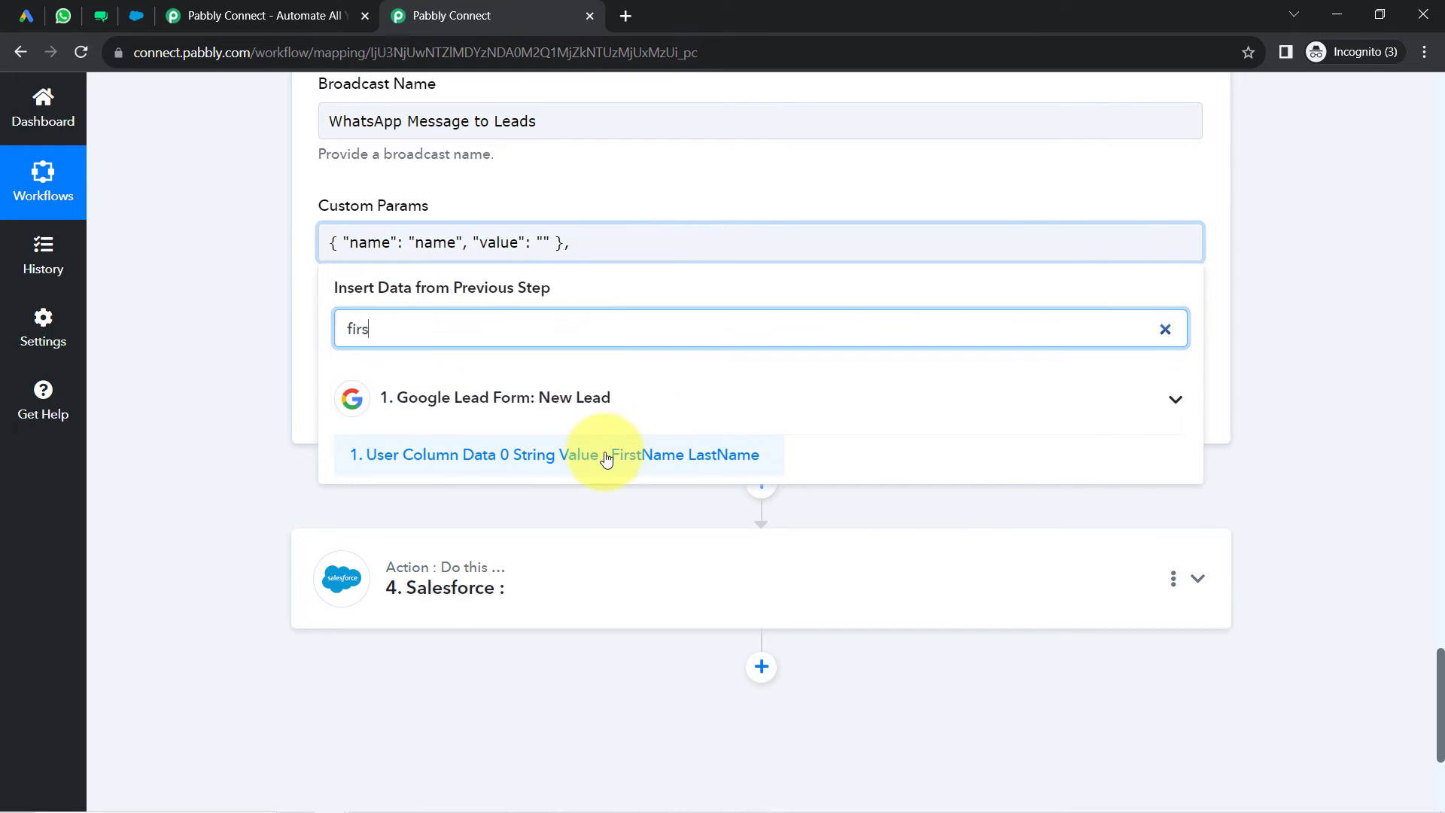
{"action": "left_click", "coordinate": [607, 455]}
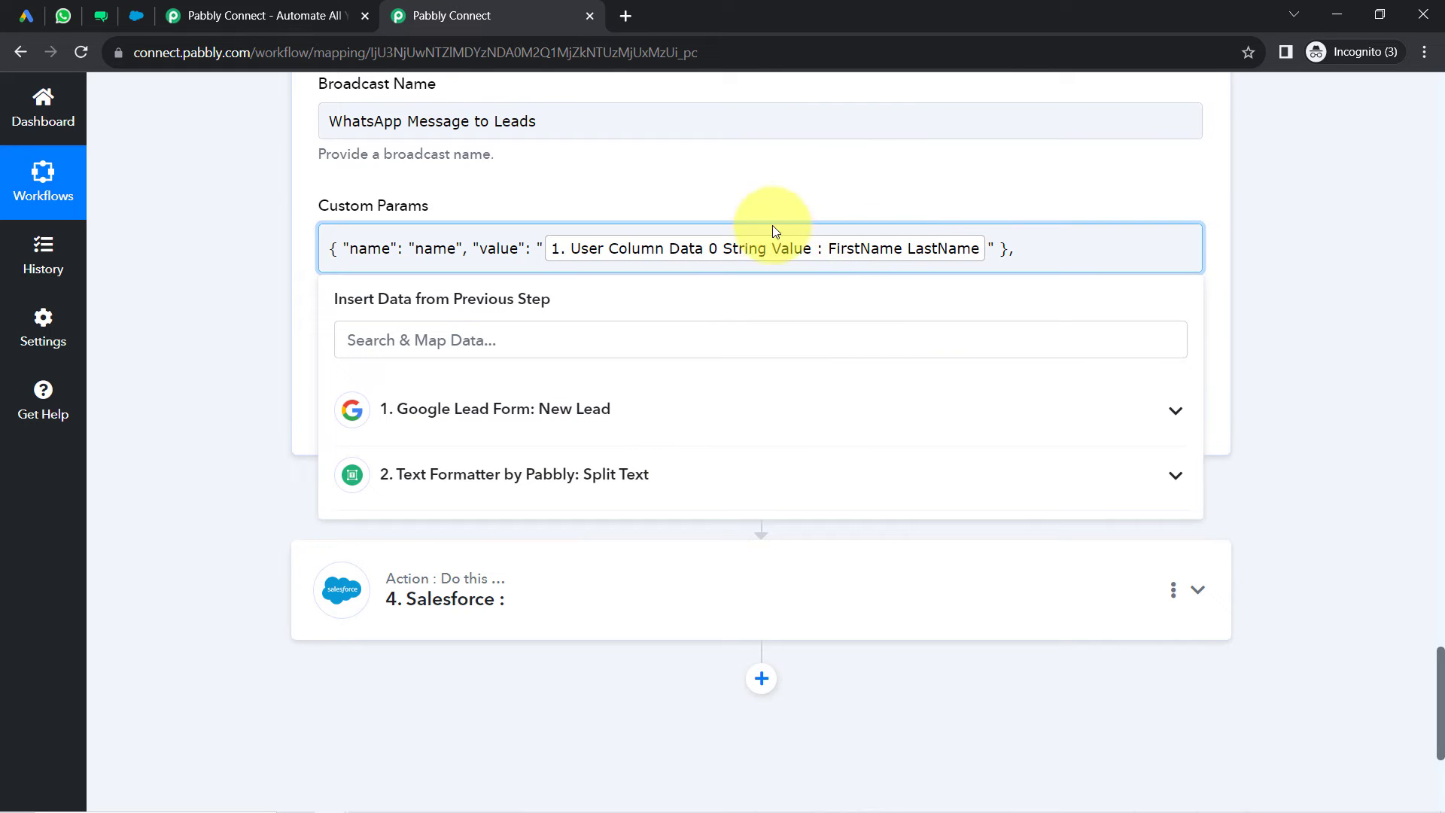
{"action": "left_click", "coordinate": [279, 274]}
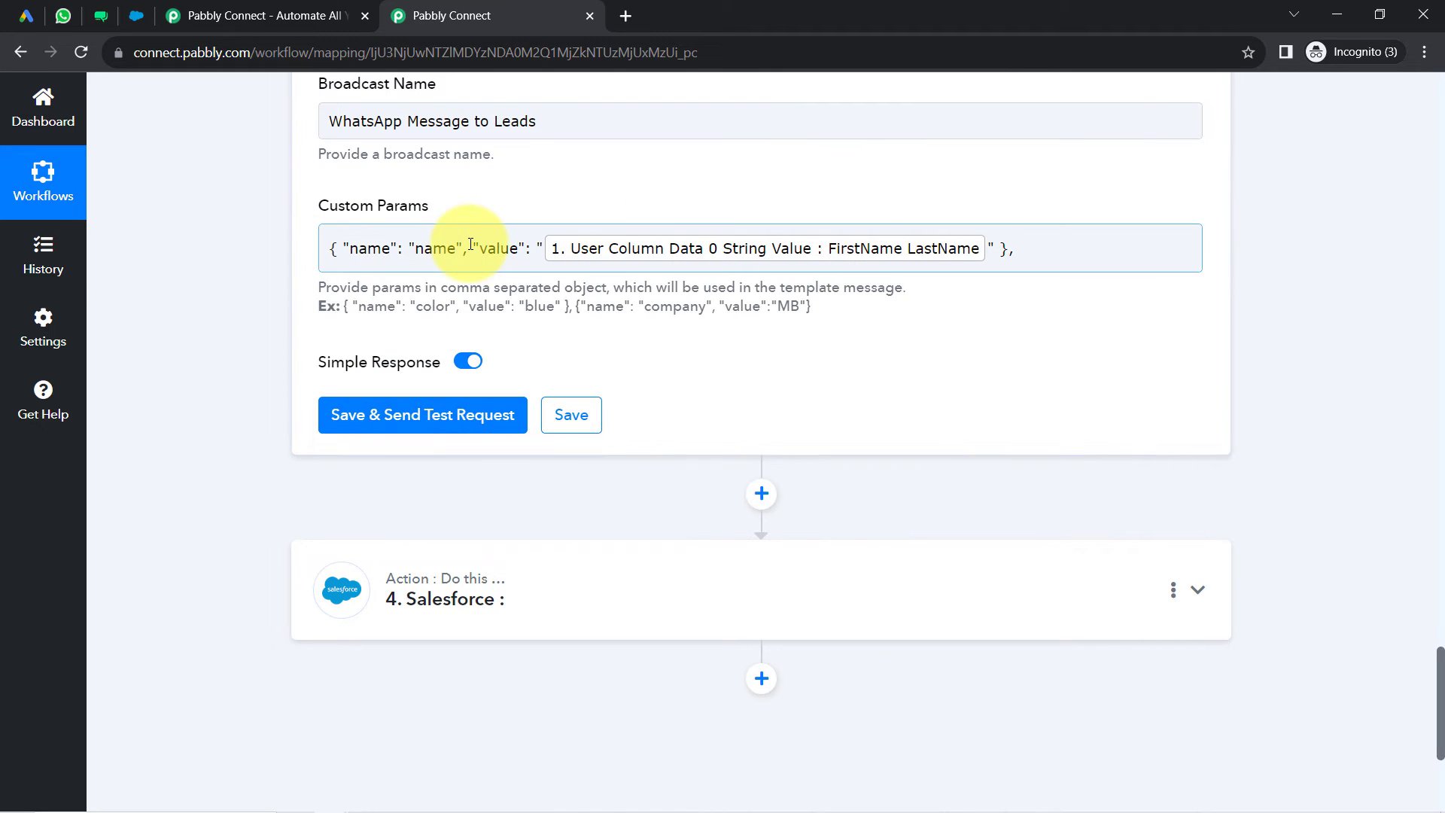
{"action": "left_click", "coordinate": [445, 277]}
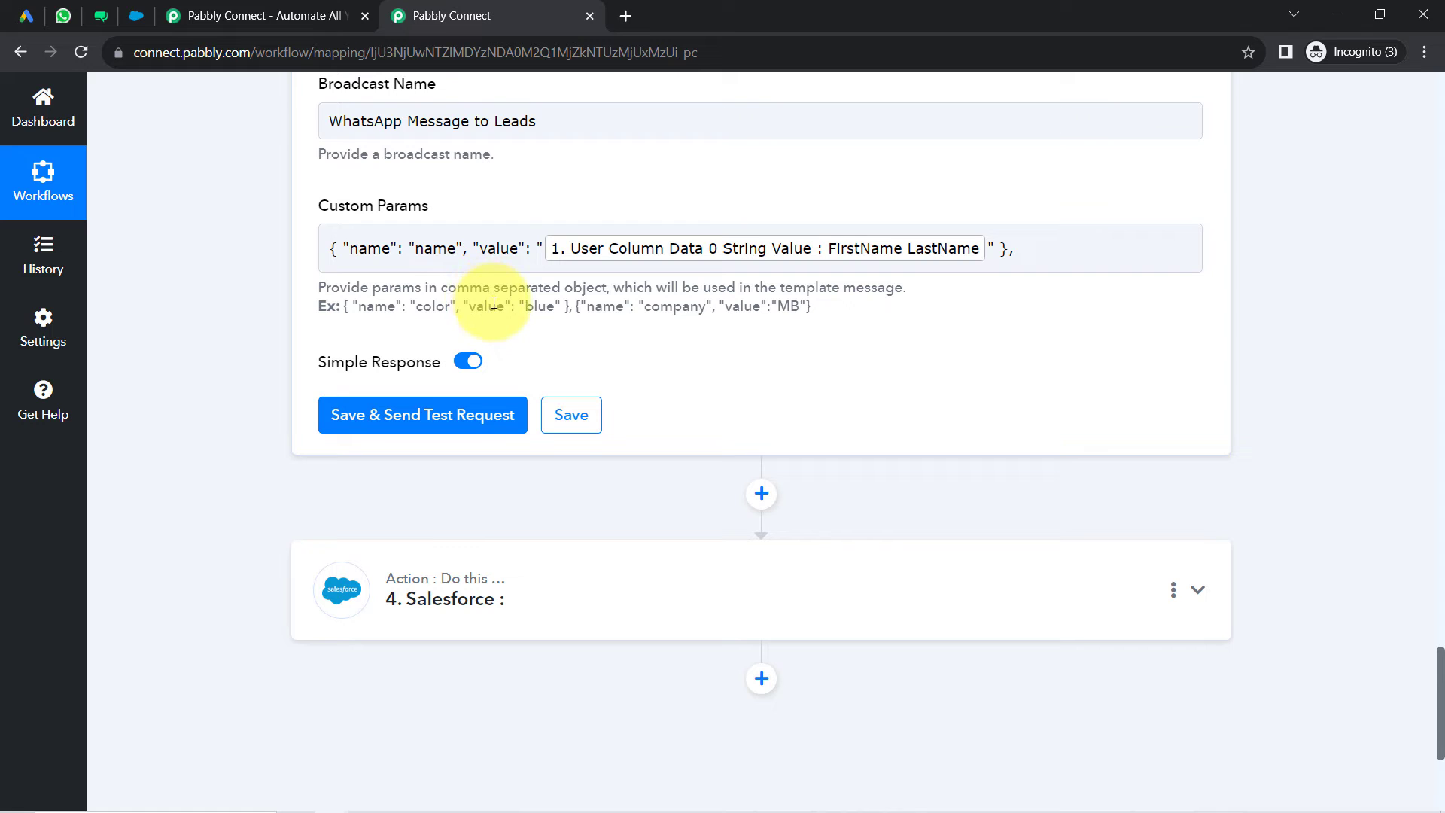
- Check the WATI template's placeholders and append four copies of the example object { "name": "color", "value": "blue" }, to Pabbly Connect's Custom Params
{"action": "left_click", "coordinate": [92, 21]}
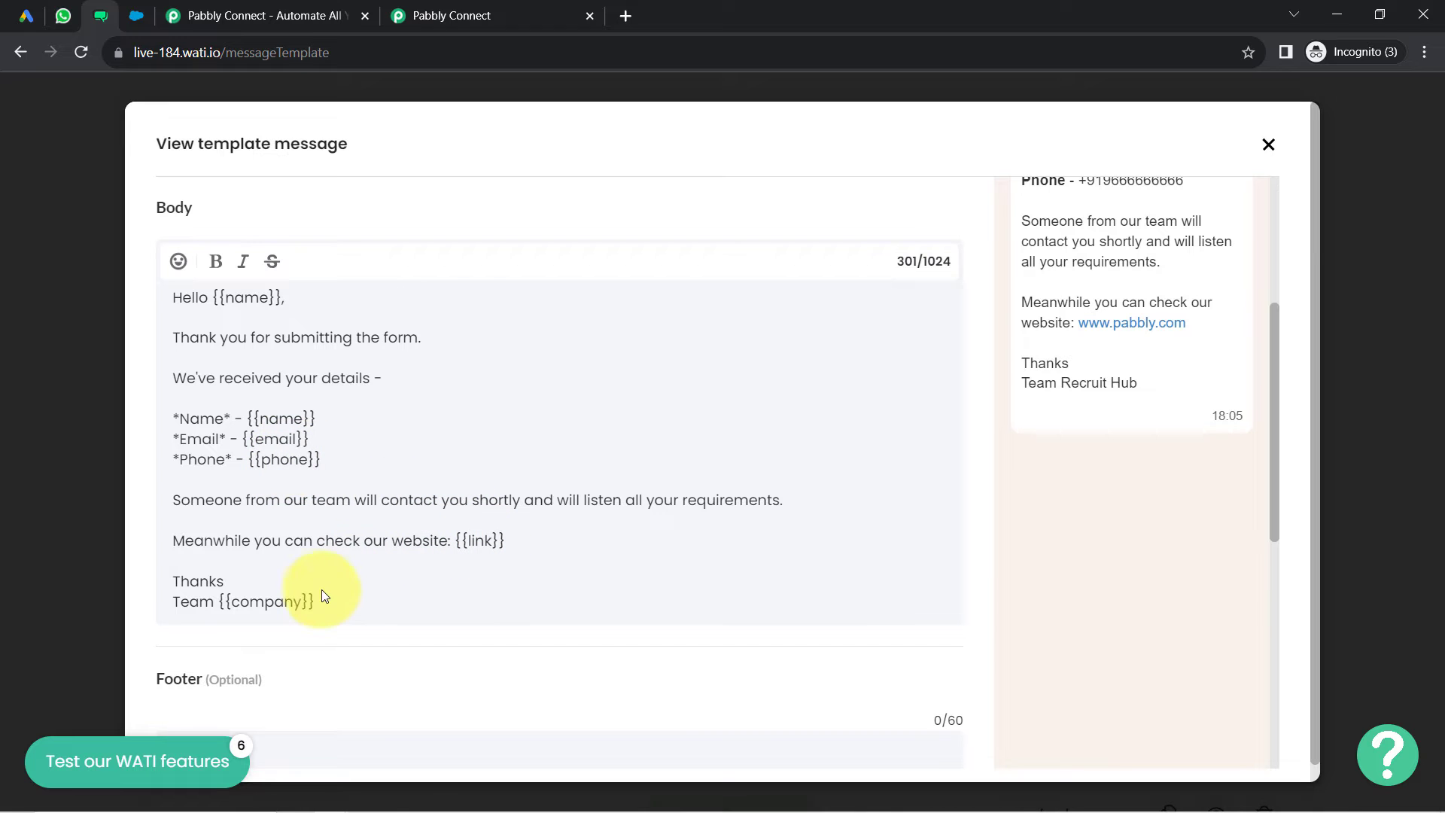
{"action": "left_click", "coordinate": [466, 11]}
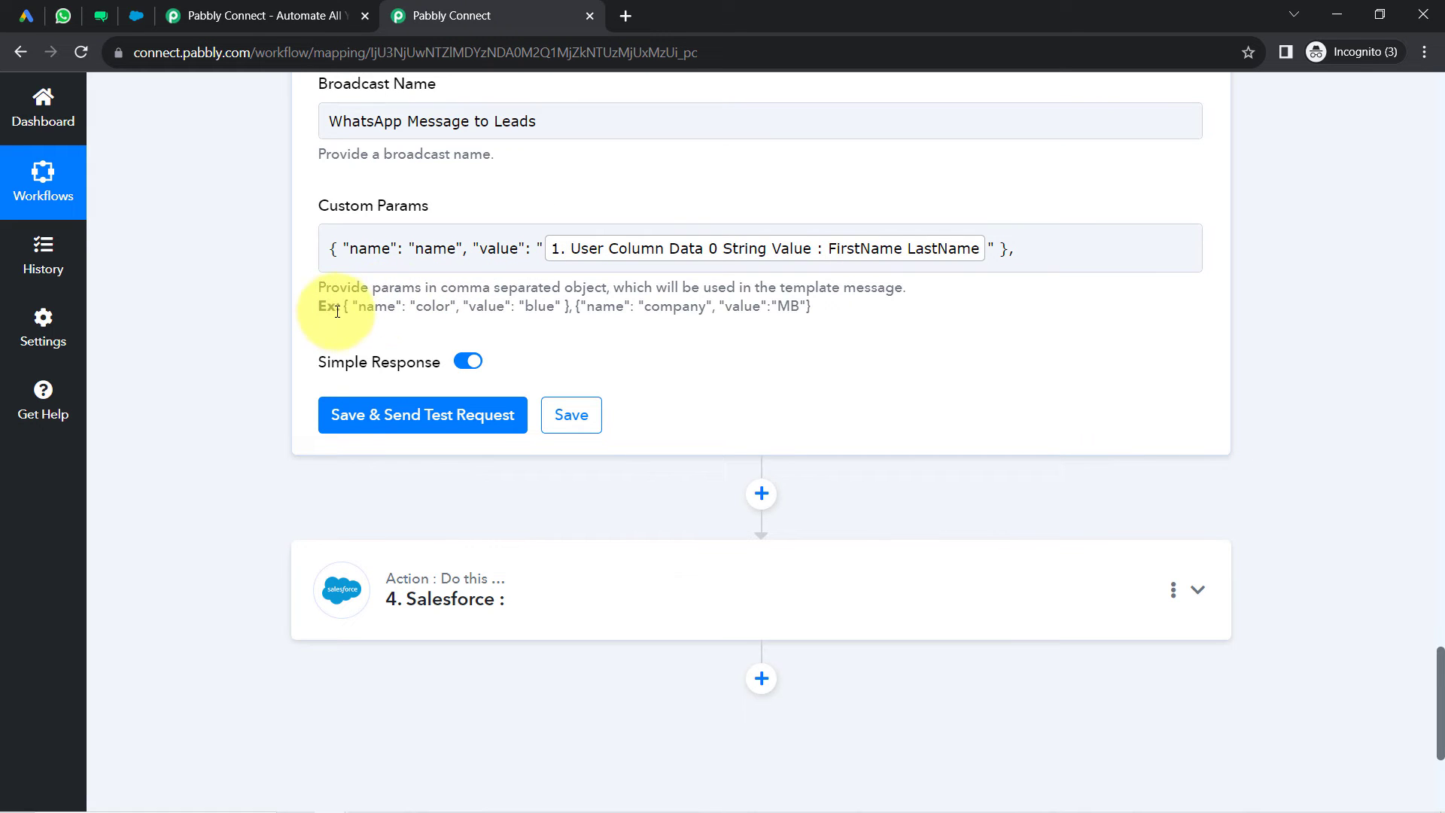
{"action": "left_click_drag", "start_coordinate": [343, 307], "coordinate": [569, 311]}
{"action": "key", "text": "ctrl+c"}
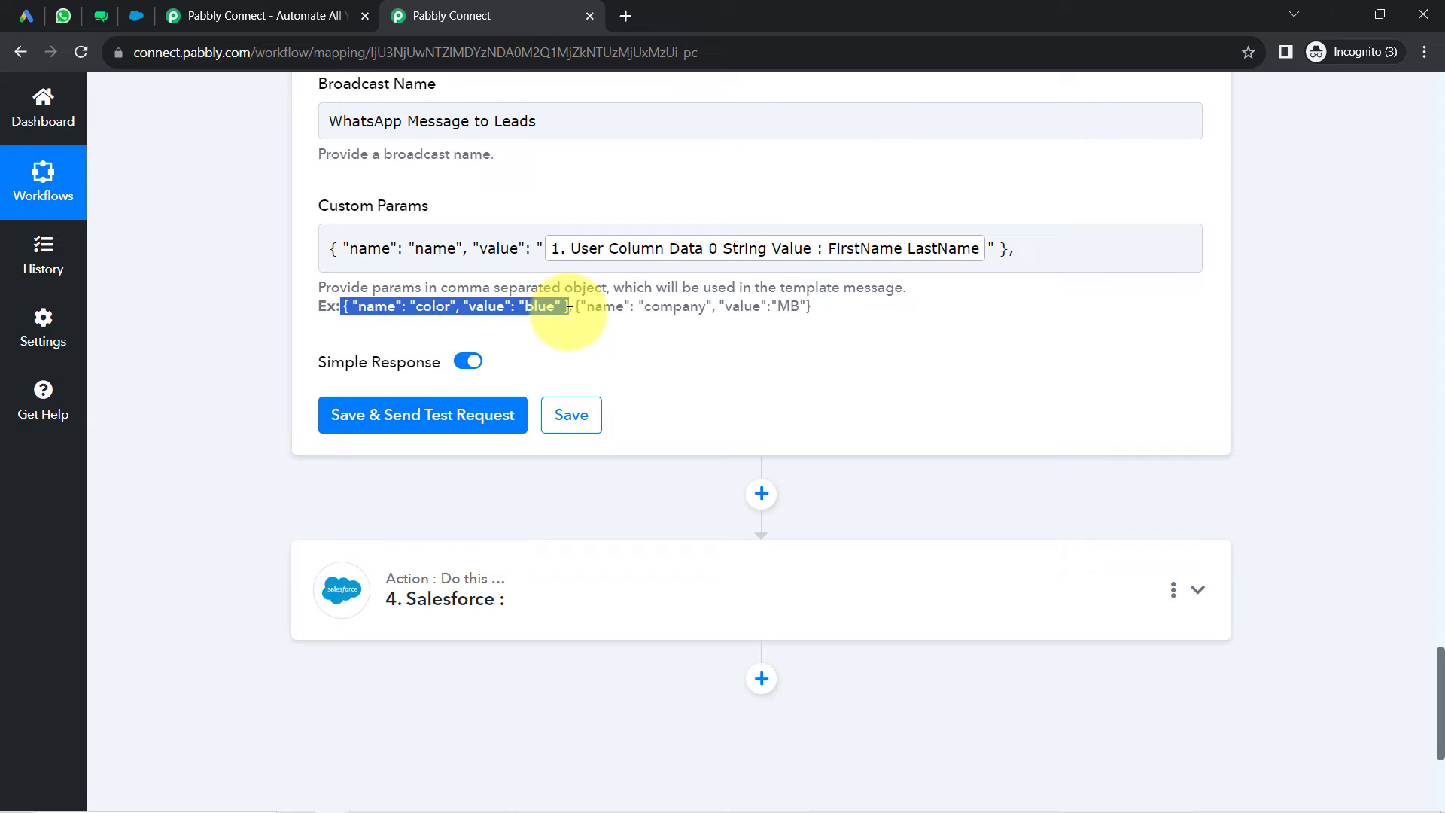
{"action": "left_click", "coordinate": [1019, 247]}
{"action": "key", "text": "ctrl+v"}
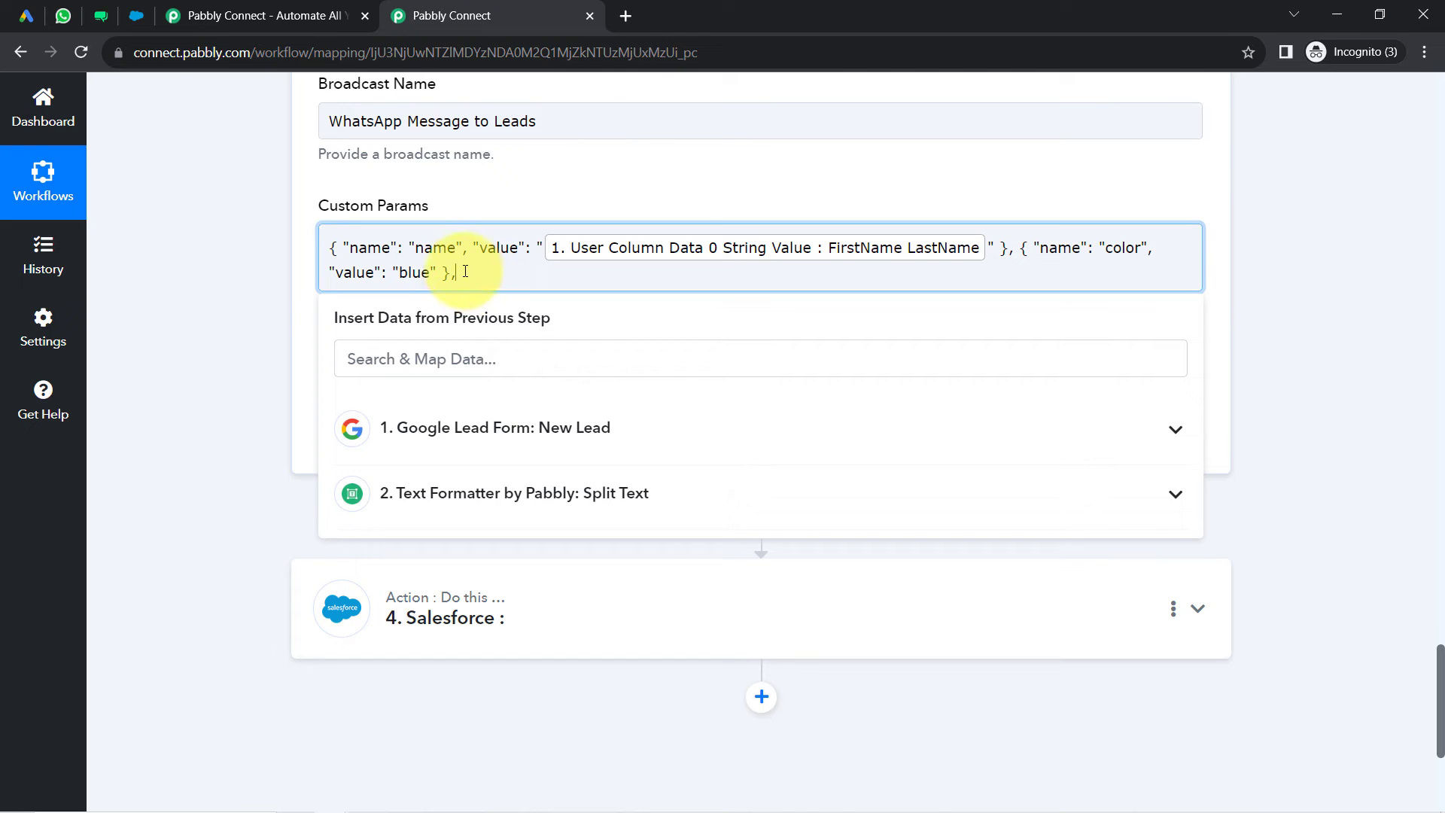
{"action": "type", "text": "{ \"name\": \"color\", \"value\": \"blue\" },"}
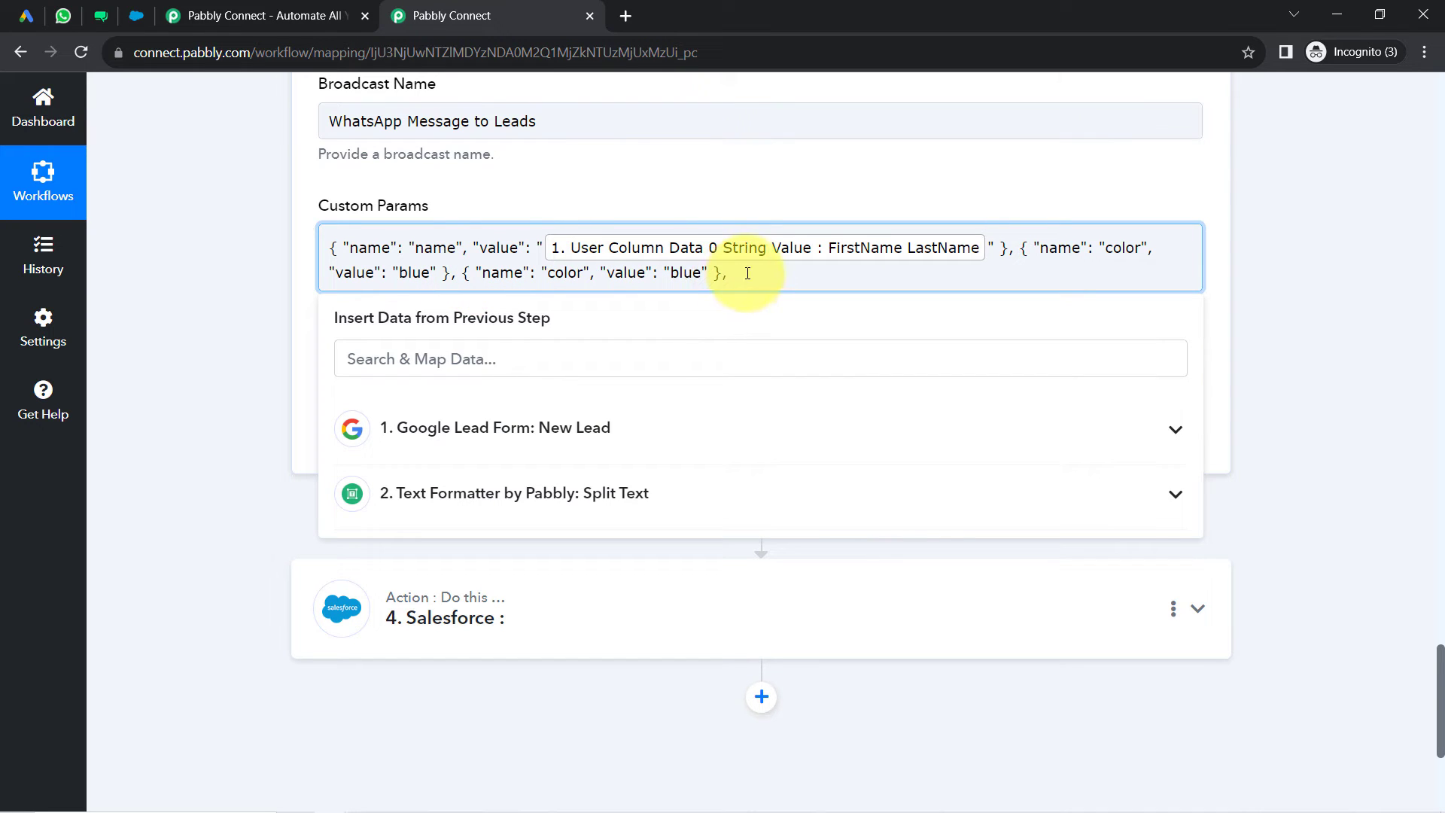
{"action": "type", "text": "{ \"name\": \"color\", \"value\": \"blue\" },"}
{"action": "type", "text": "{ \"name\": \"color\", \"value\": \"blue\" },"}
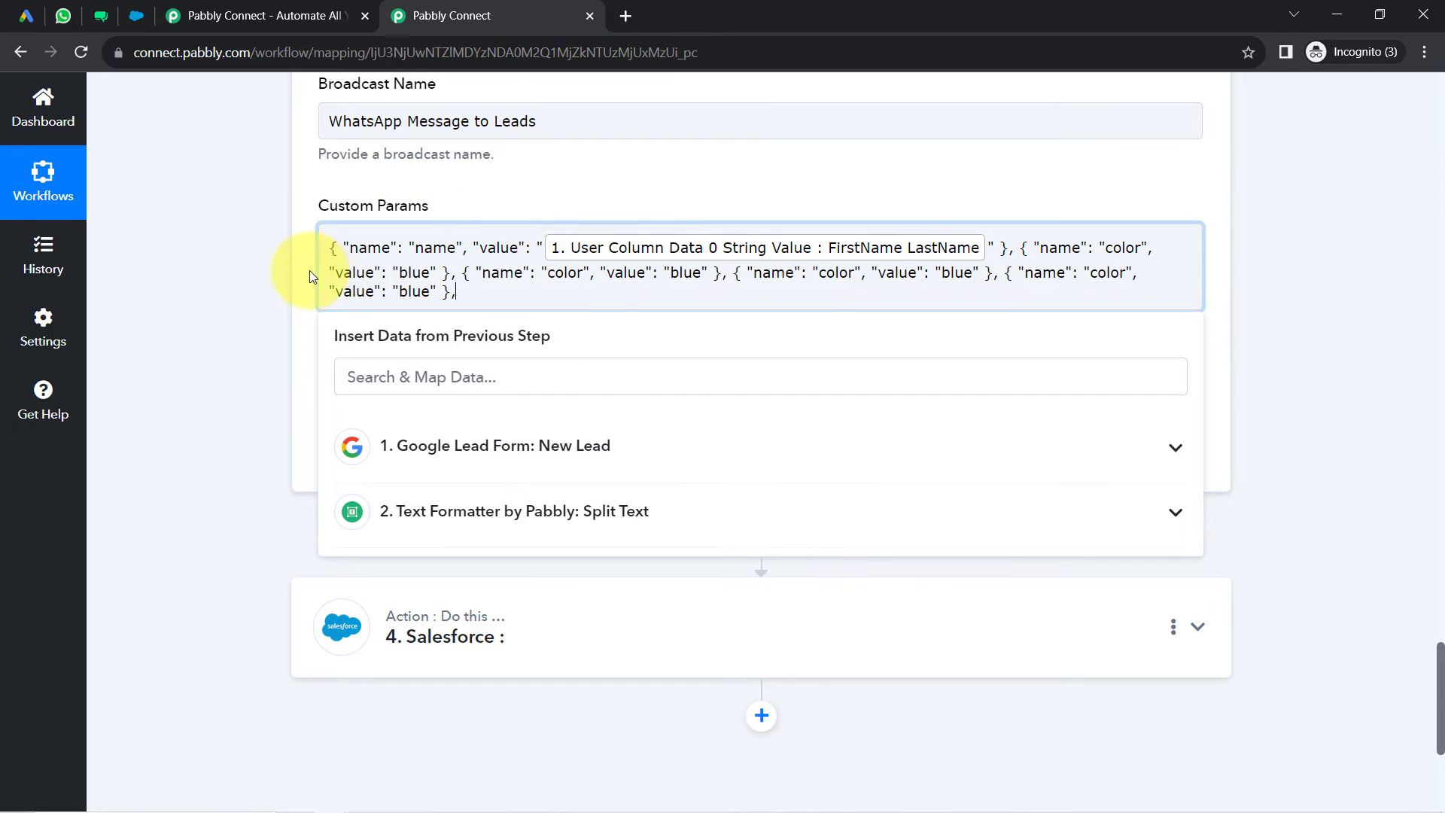
- Copy the name placeholder from the WATI template body over color in the second Custom Params object in Pabbly Connect
{"action": "double_click", "coordinate": [1059, 247]}
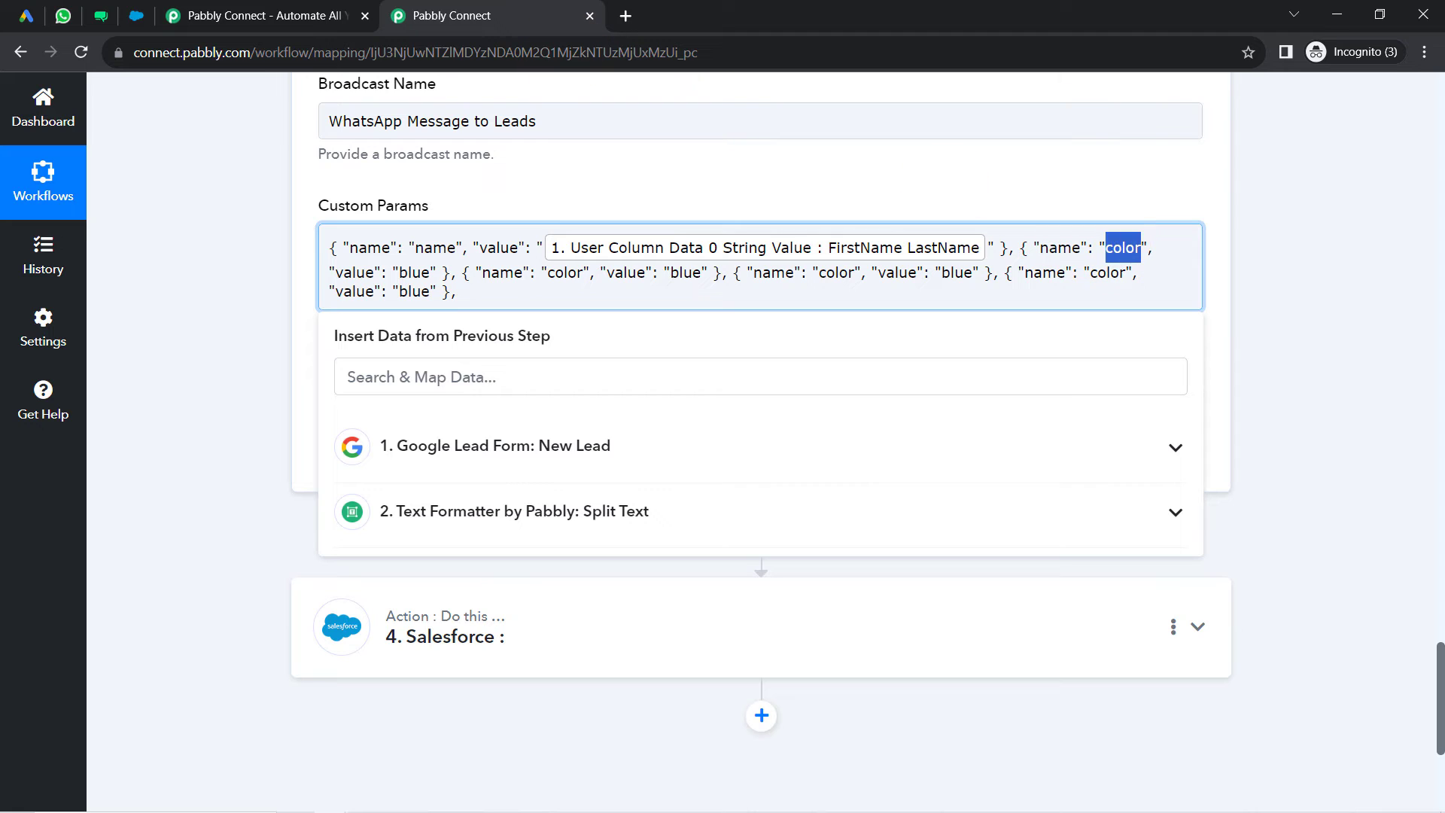
{"action": "left_click", "coordinate": [99, 15]}
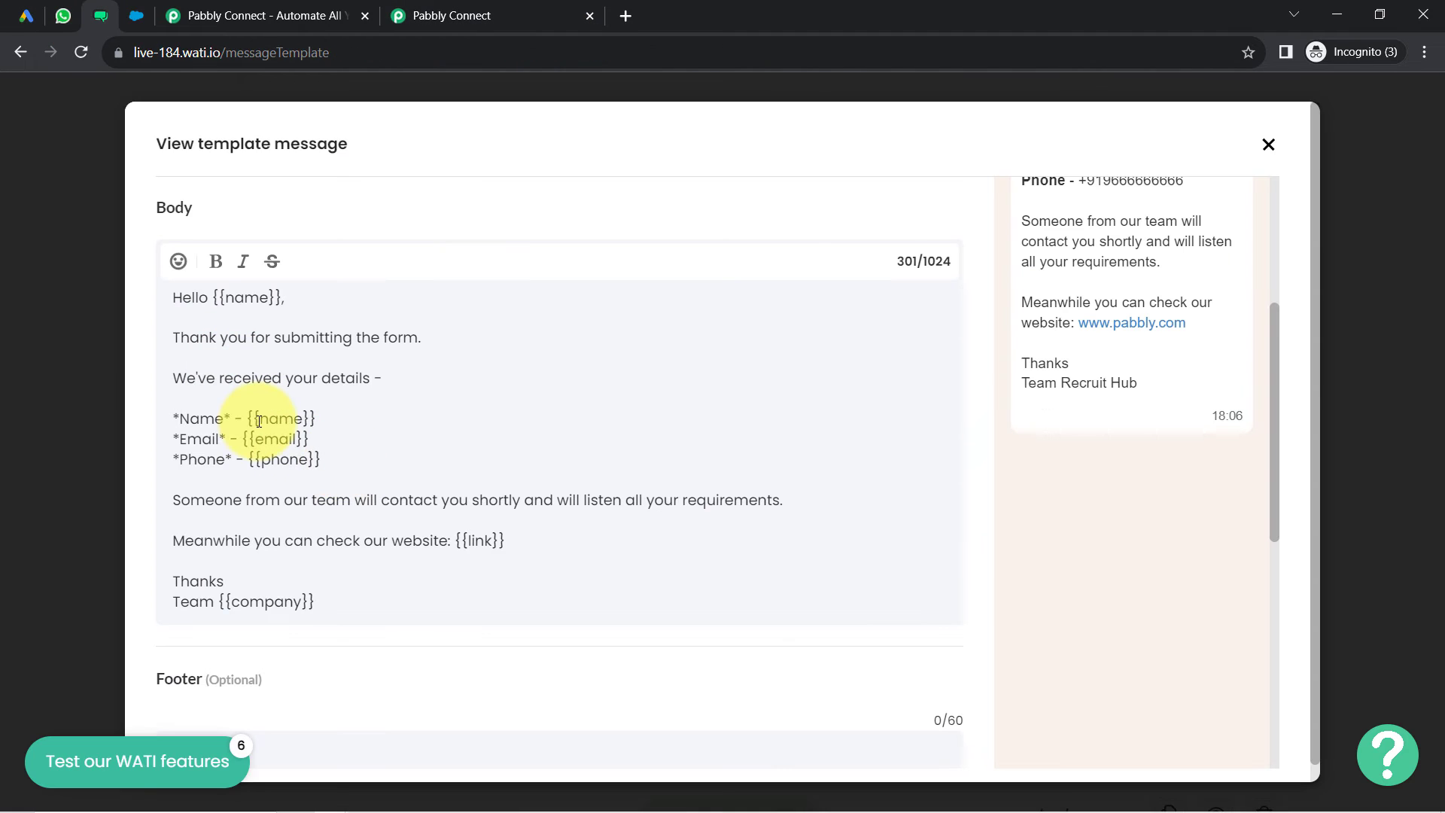
{"action": "double_click", "coordinate": [278, 420]}
{"action": "key", "text": "ctrl+c"}
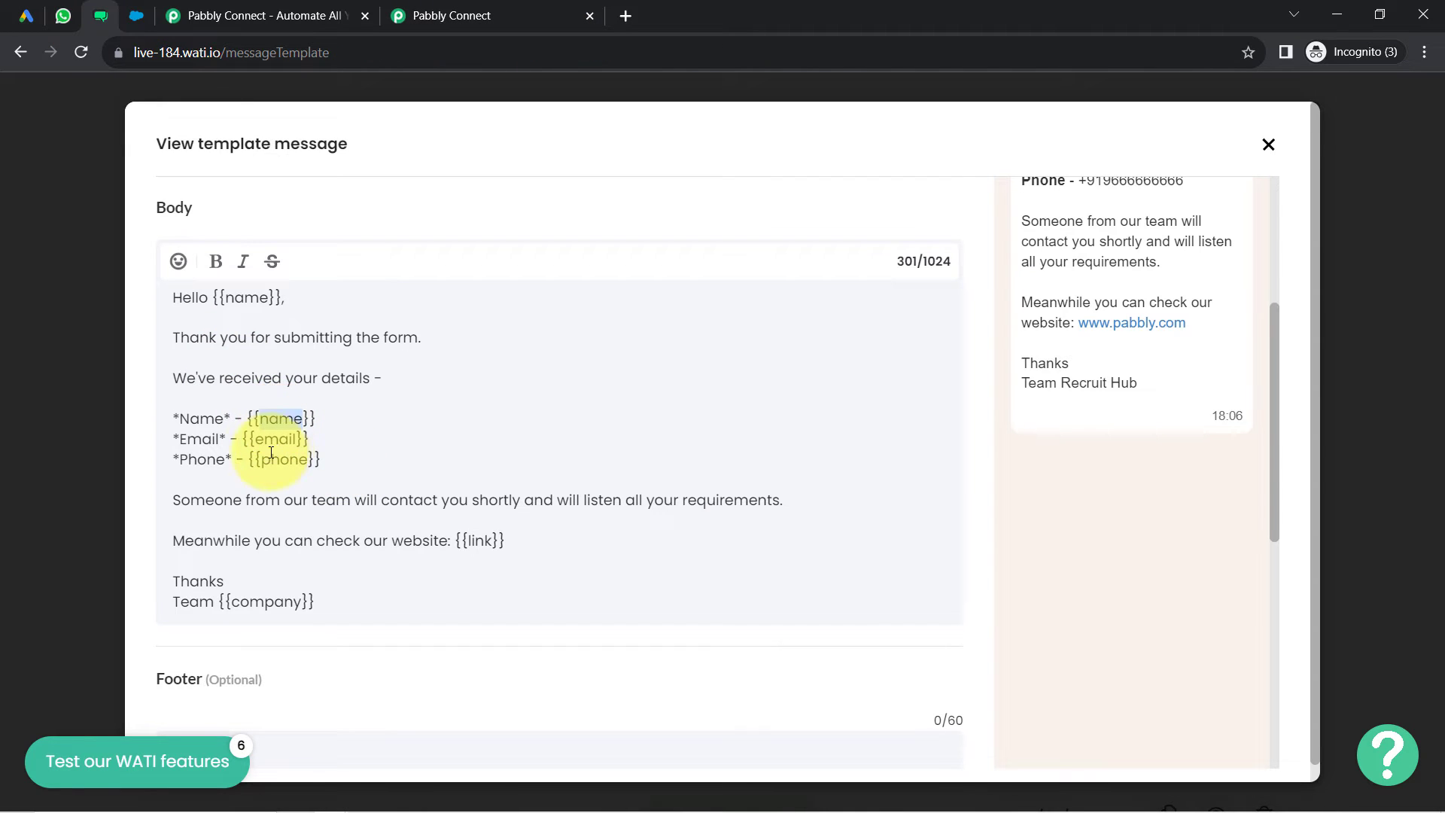
{"action": "left_click", "coordinate": [527, 15]}
{"action": "key", "text": "ctrl+v"}
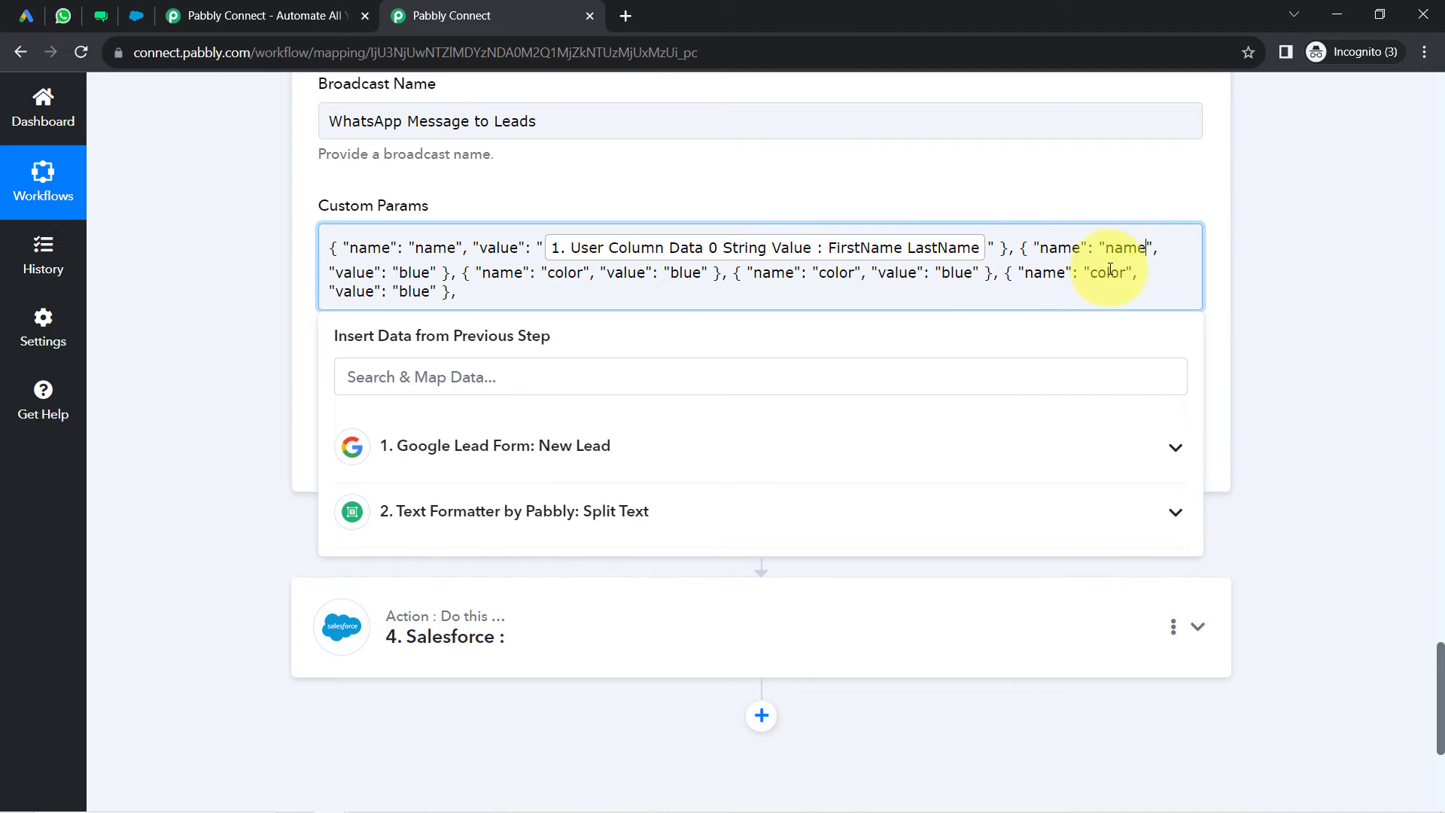
- Map the second object's value to the lead form's User Column Data 0 String Value in place of blue
{"action": "double_click", "coordinate": [412, 269]}
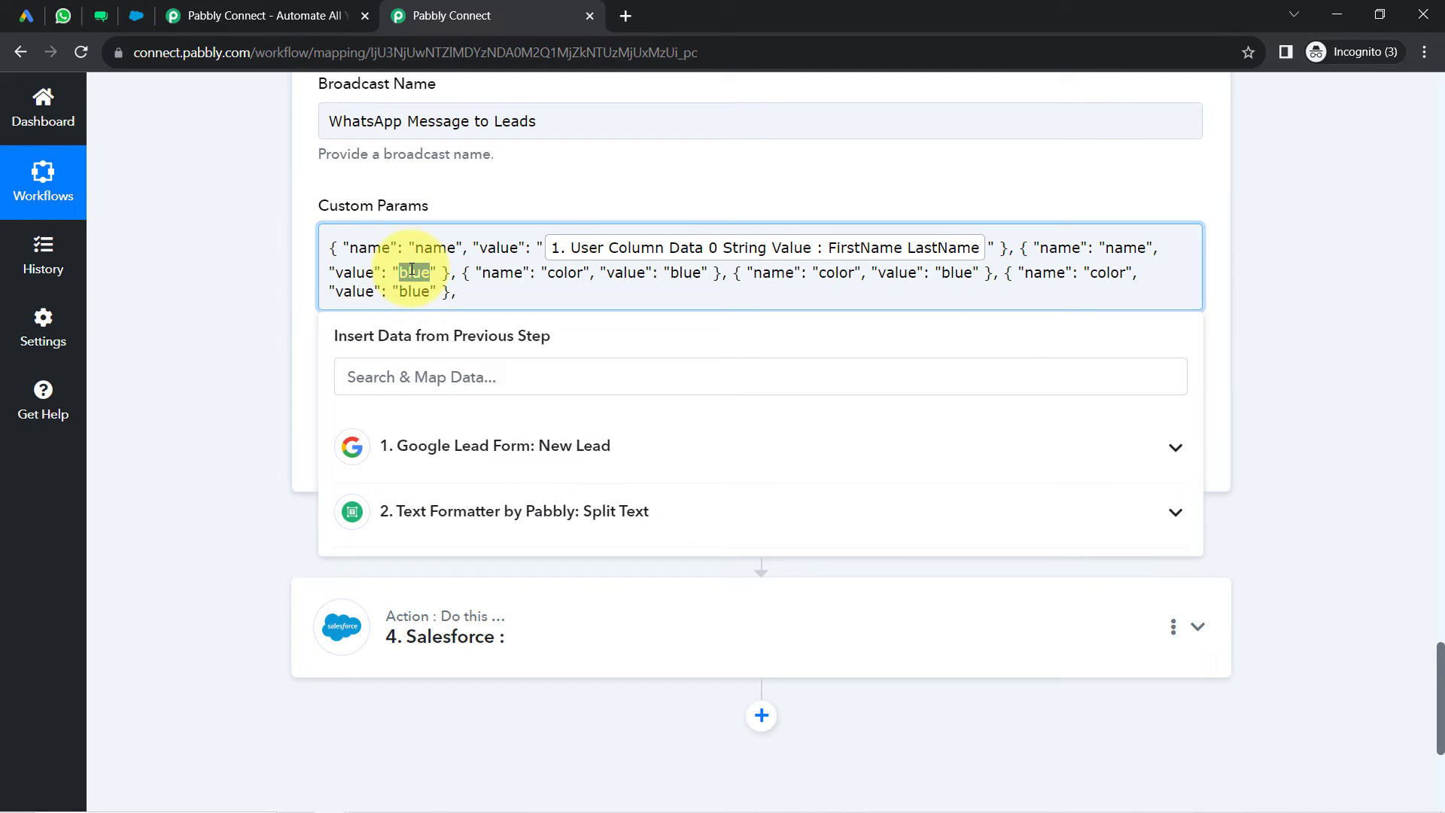
{"action": "key", "text": "BackSpace"}
{"action": "left_click", "coordinate": [377, 365]}
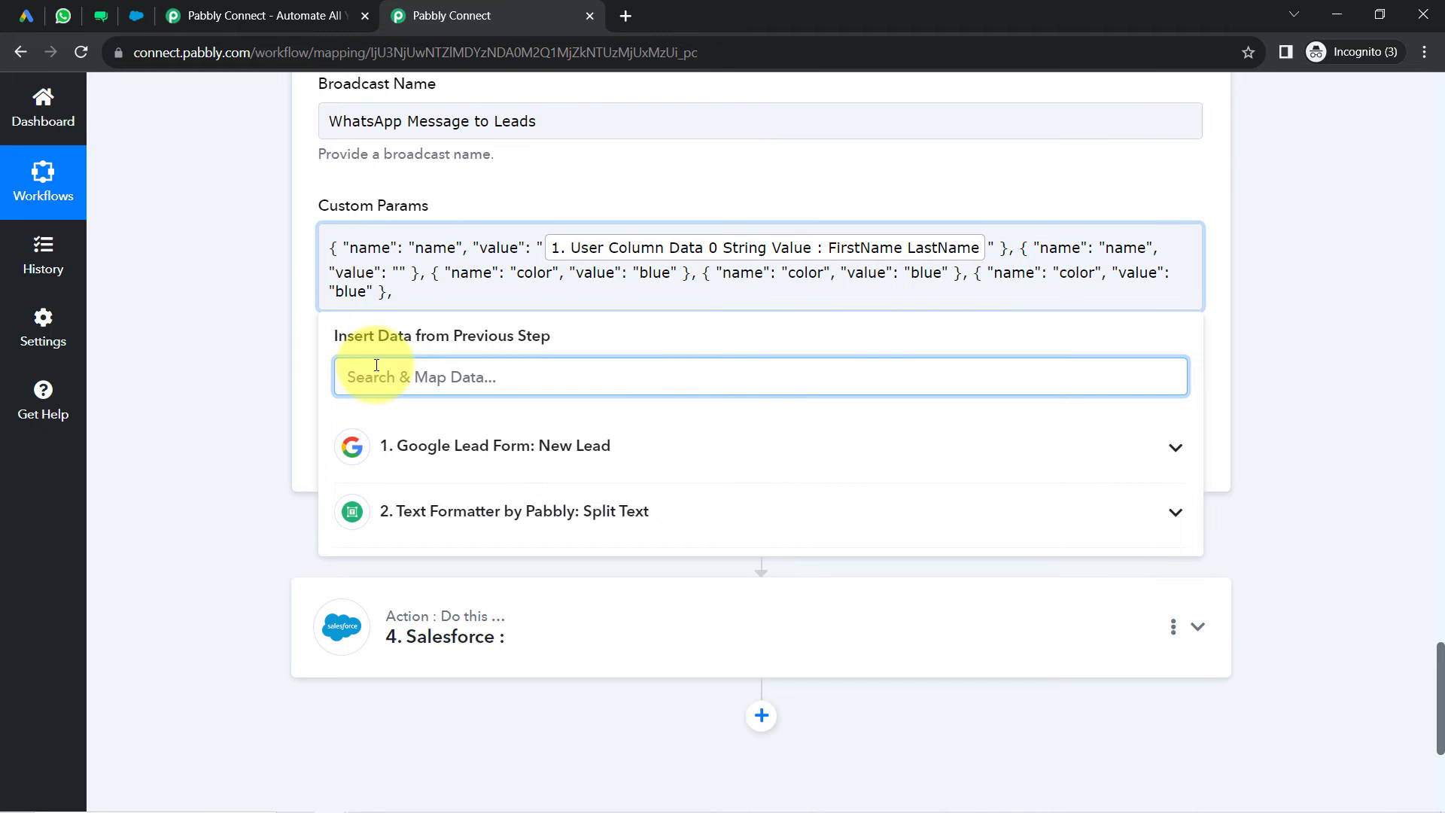
{"action": "type", "text": "fi"}
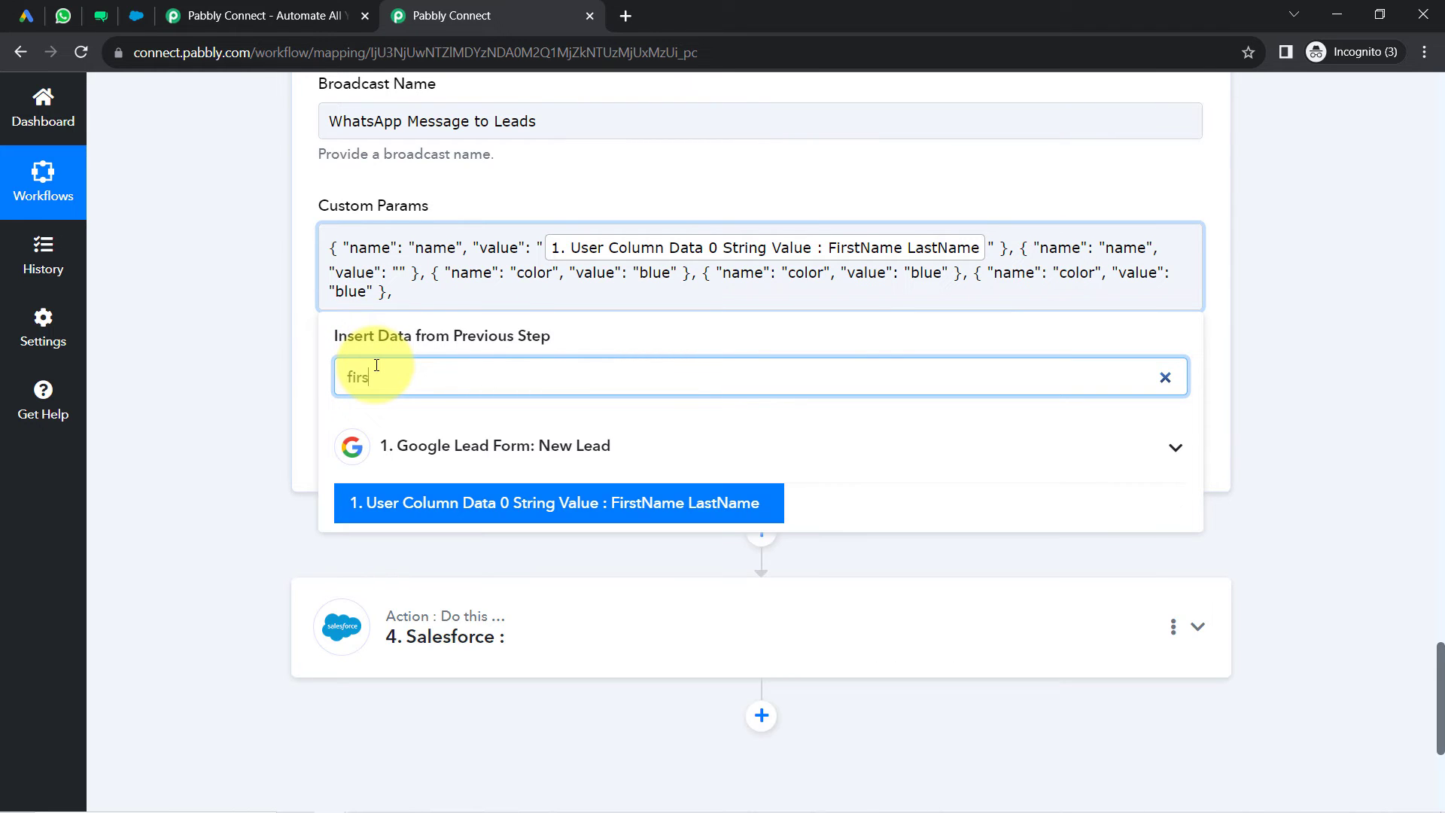
{"action": "type", "text": "rs"}
{"action": "left_click", "coordinate": [406, 503]}
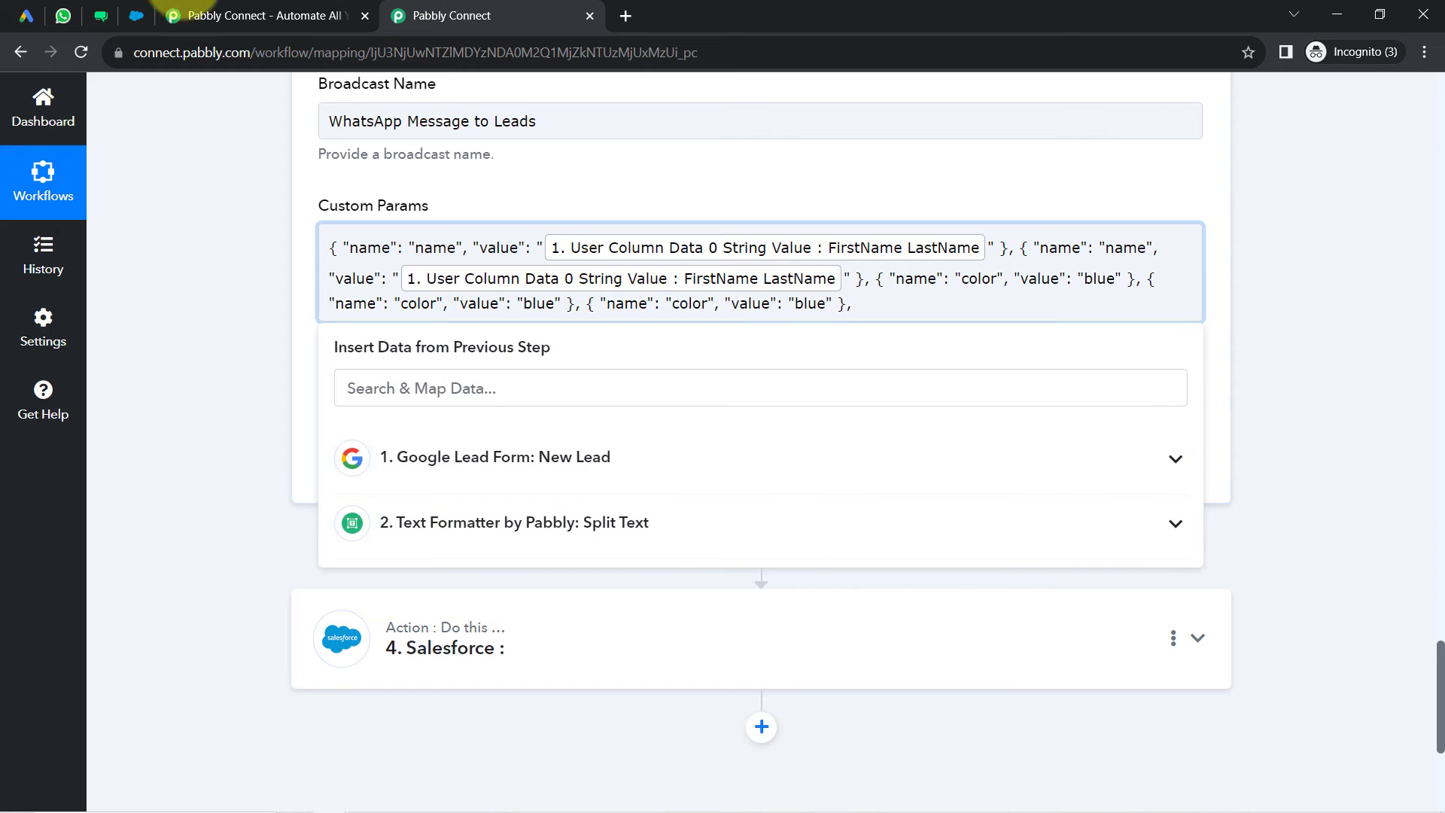
- Copy the email placeholder from the WATI template body over color in the third Custom Params object in Pabbly Connect
{"action": "left_click", "coordinate": [106, 6]}
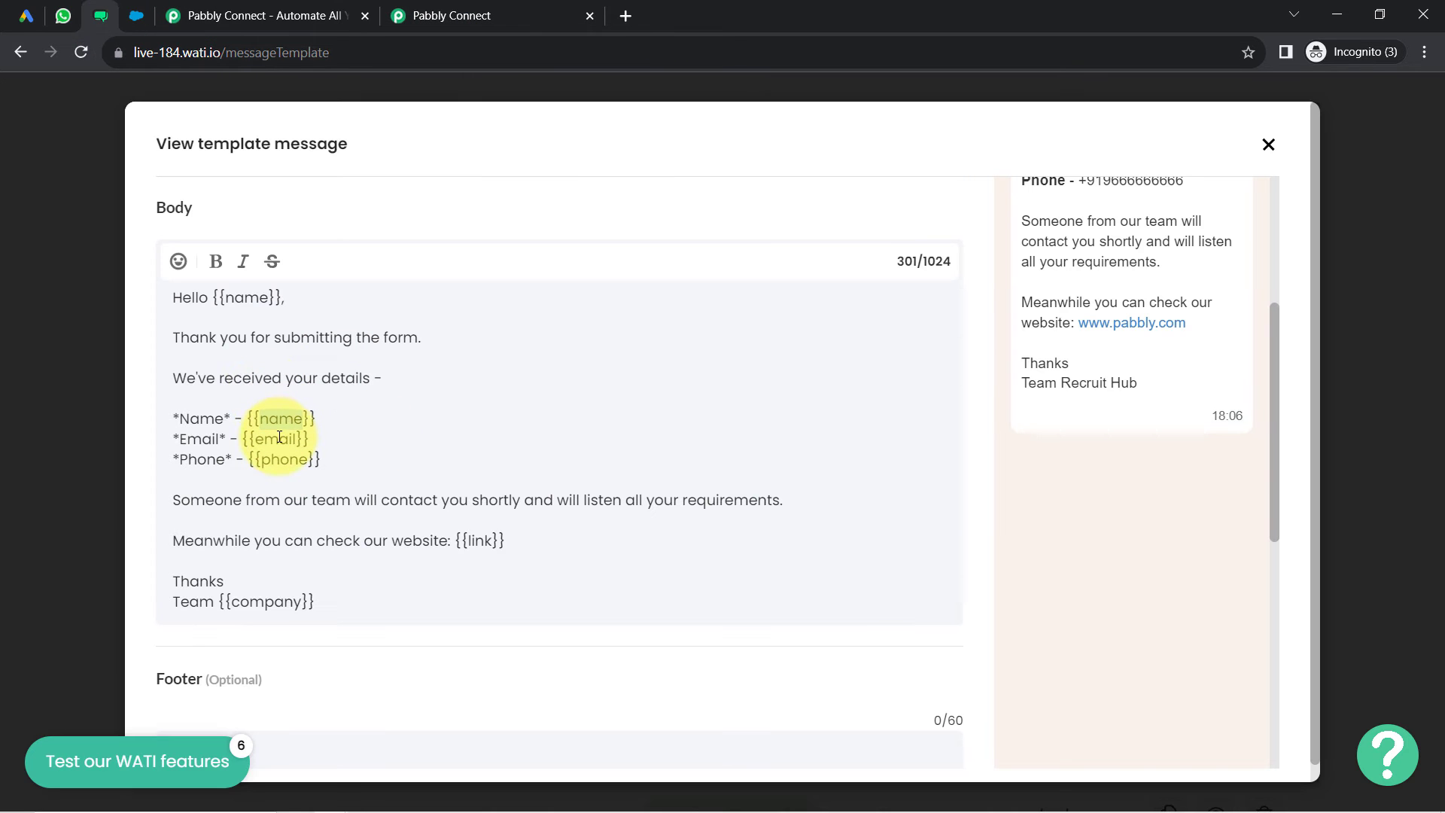
{"action": "double_click", "coordinate": [279, 437]}
{"action": "key", "text": "ctrl+c"}
{"action": "left_click", "coordinate": [444, 16]}
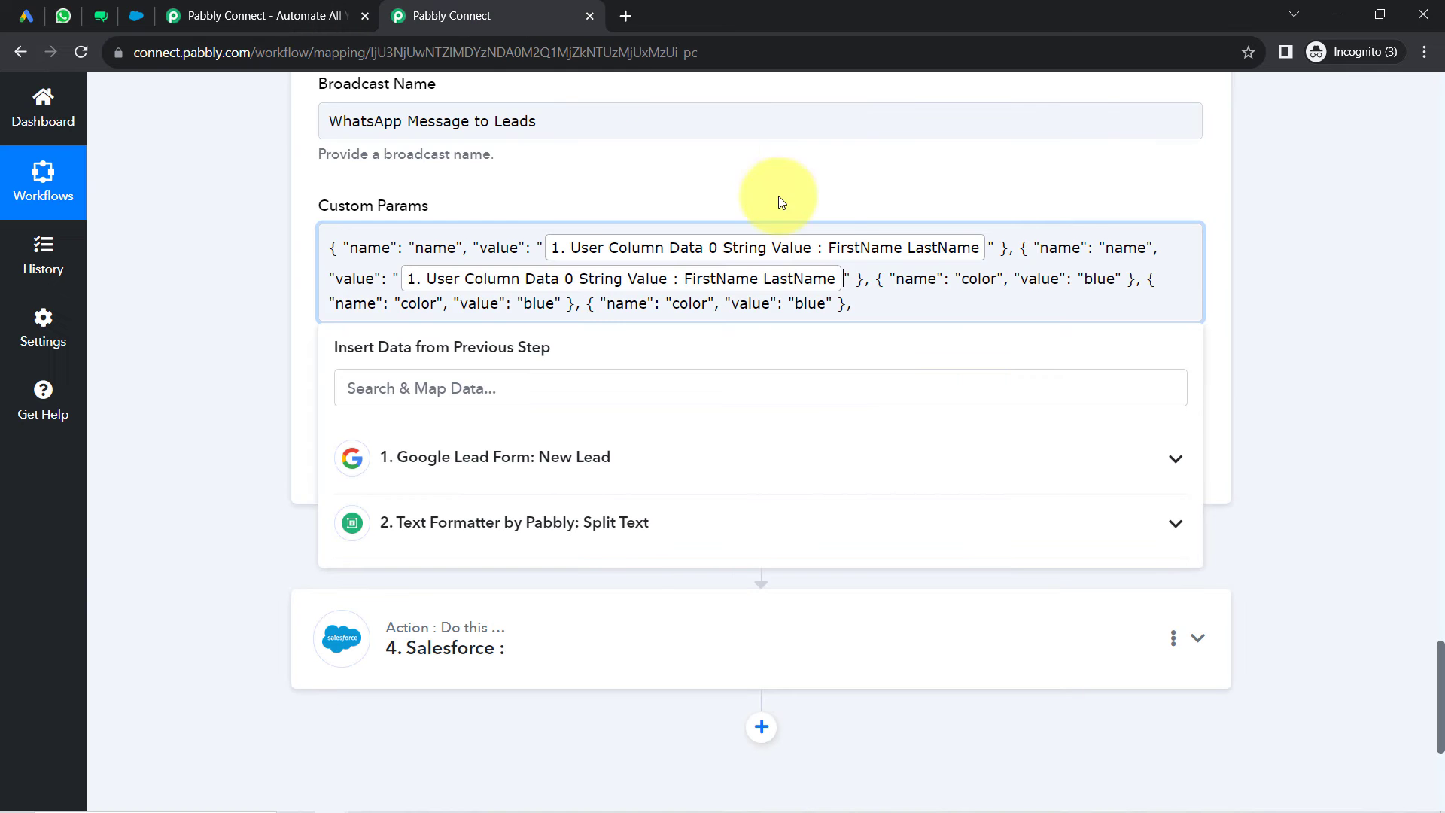
{"action": "double_click", "coordinate": [914, 278]}
{"action": "double_click", "coordinate": [976, 278]}
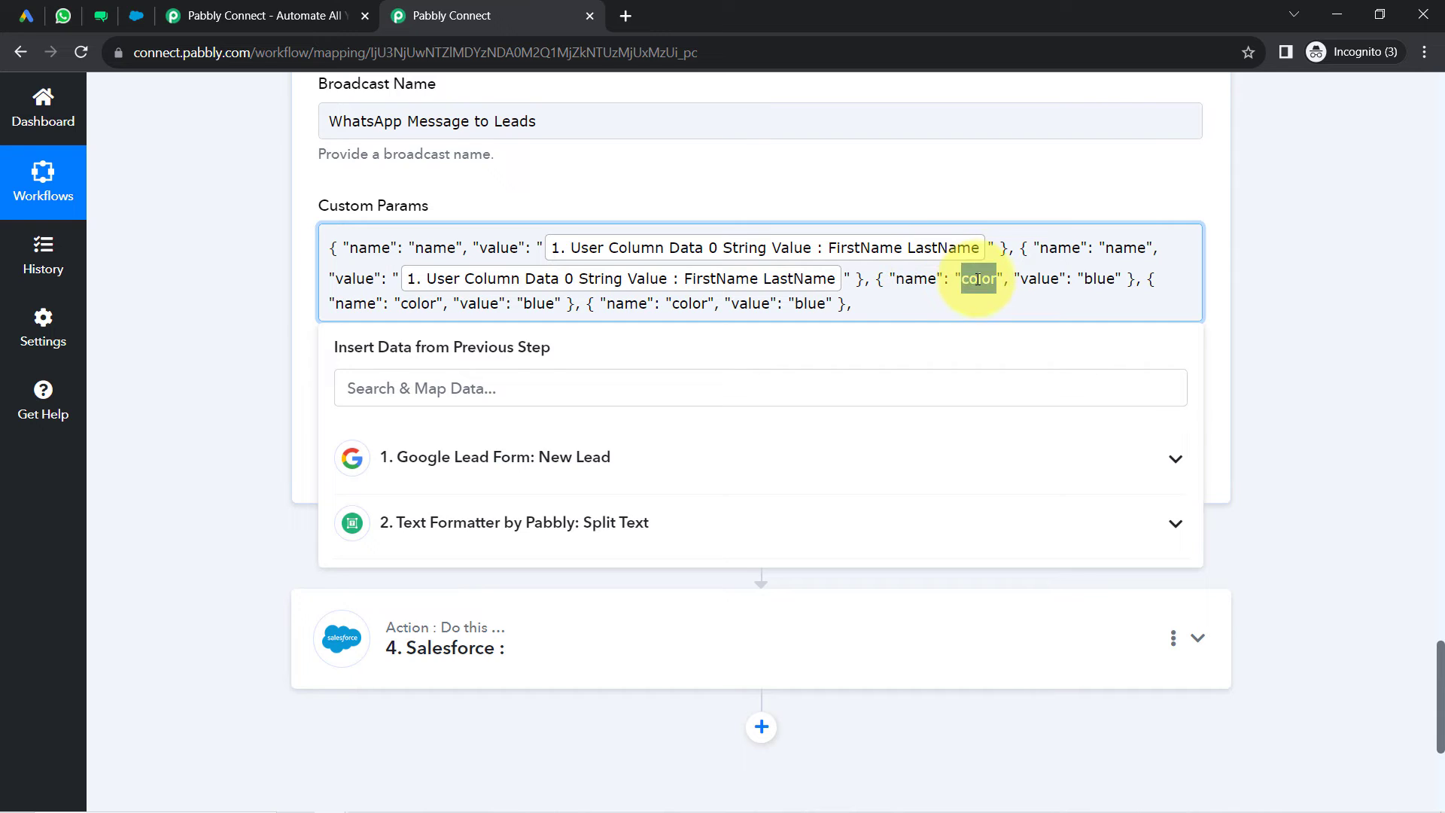
{"action": "key", "text": "ctrl+v"}
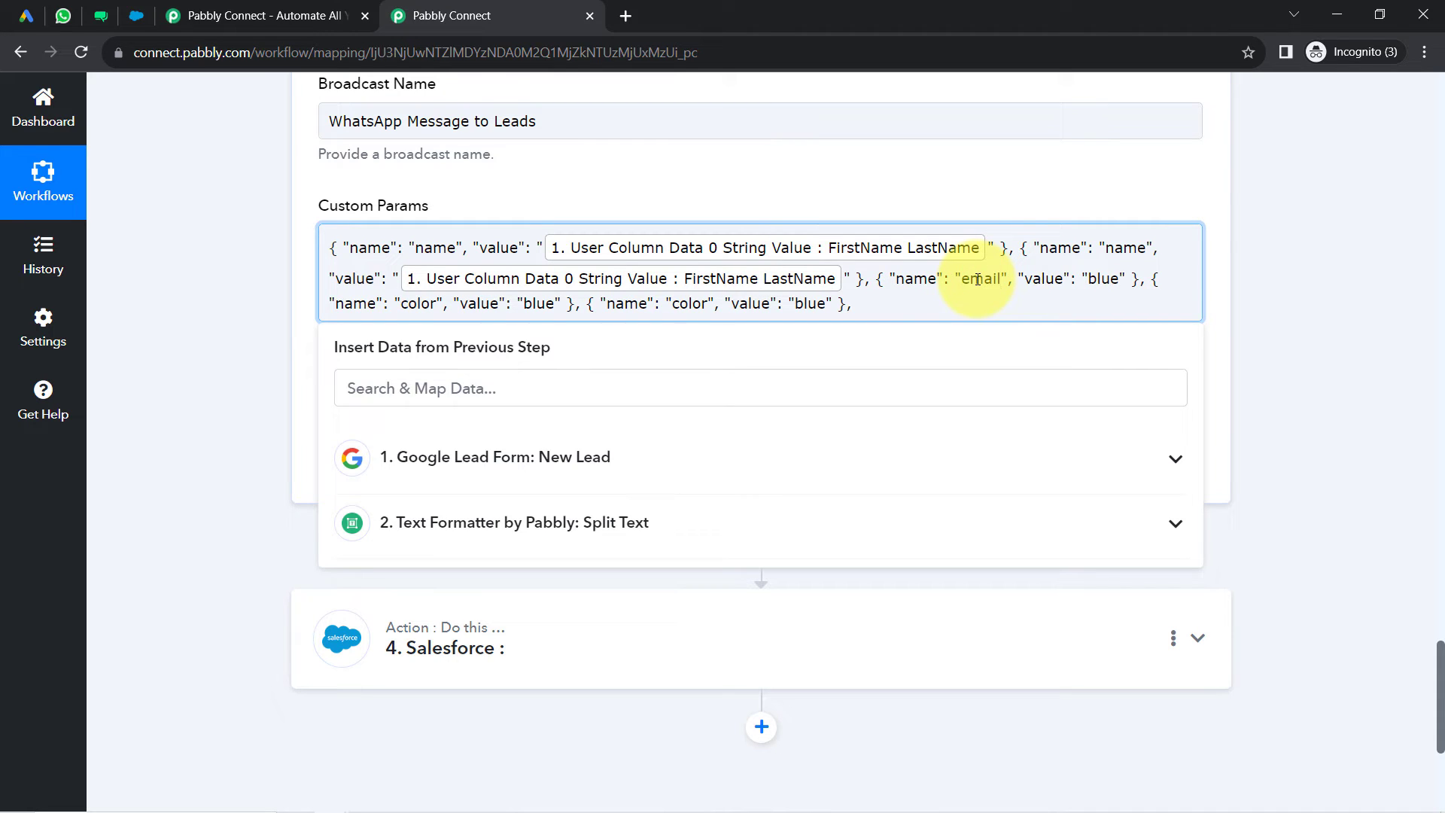
- Map the third object's value to the lead form's User Column Data 2 String Value, the lead's email, in place of blue
{"action": "double_click", "coordinate": [1042, 278]}
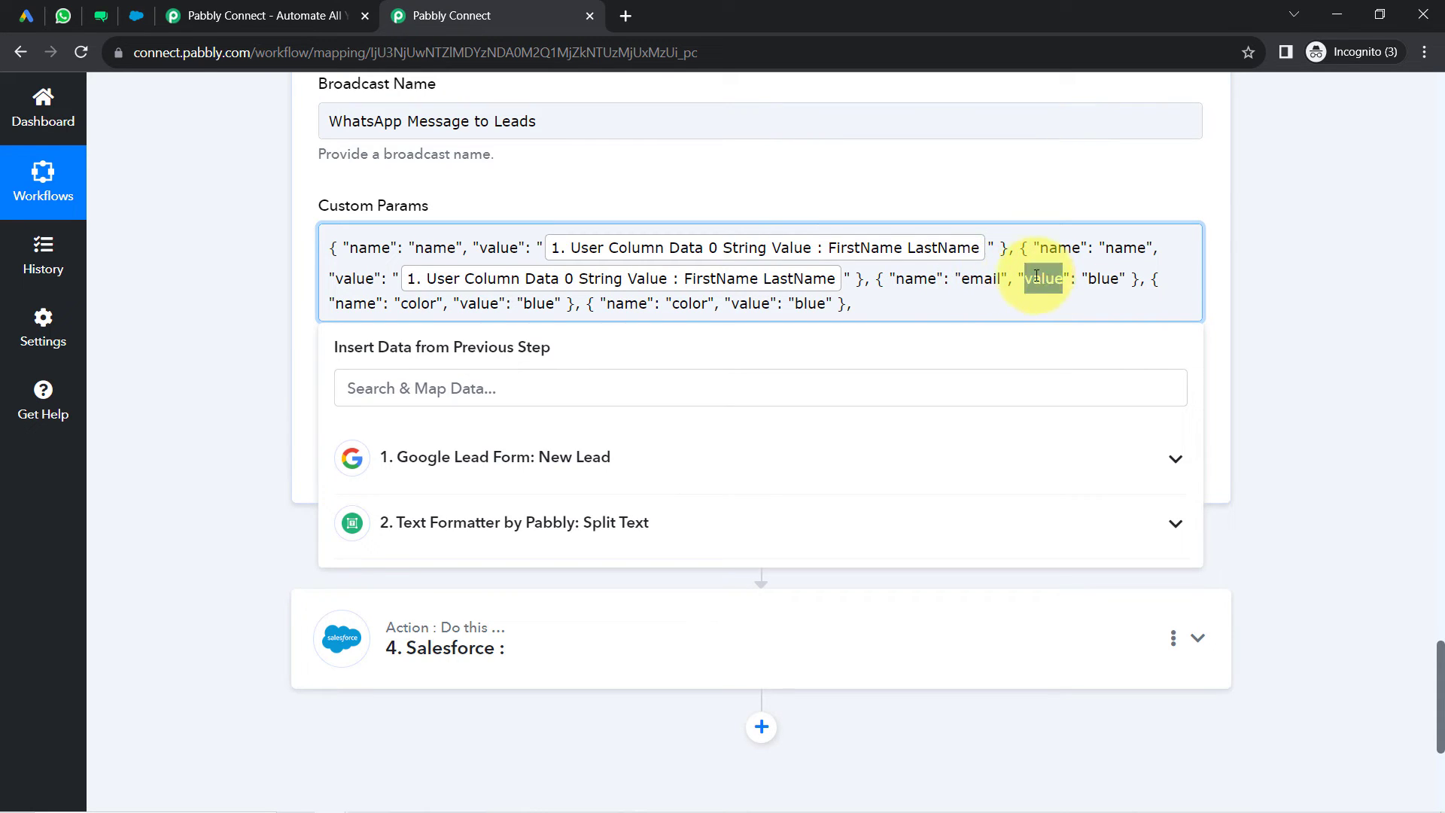
{"action": "double_click", "coordinate": [1103, 278]}
{"action": "key", "text": "BackSpace"}
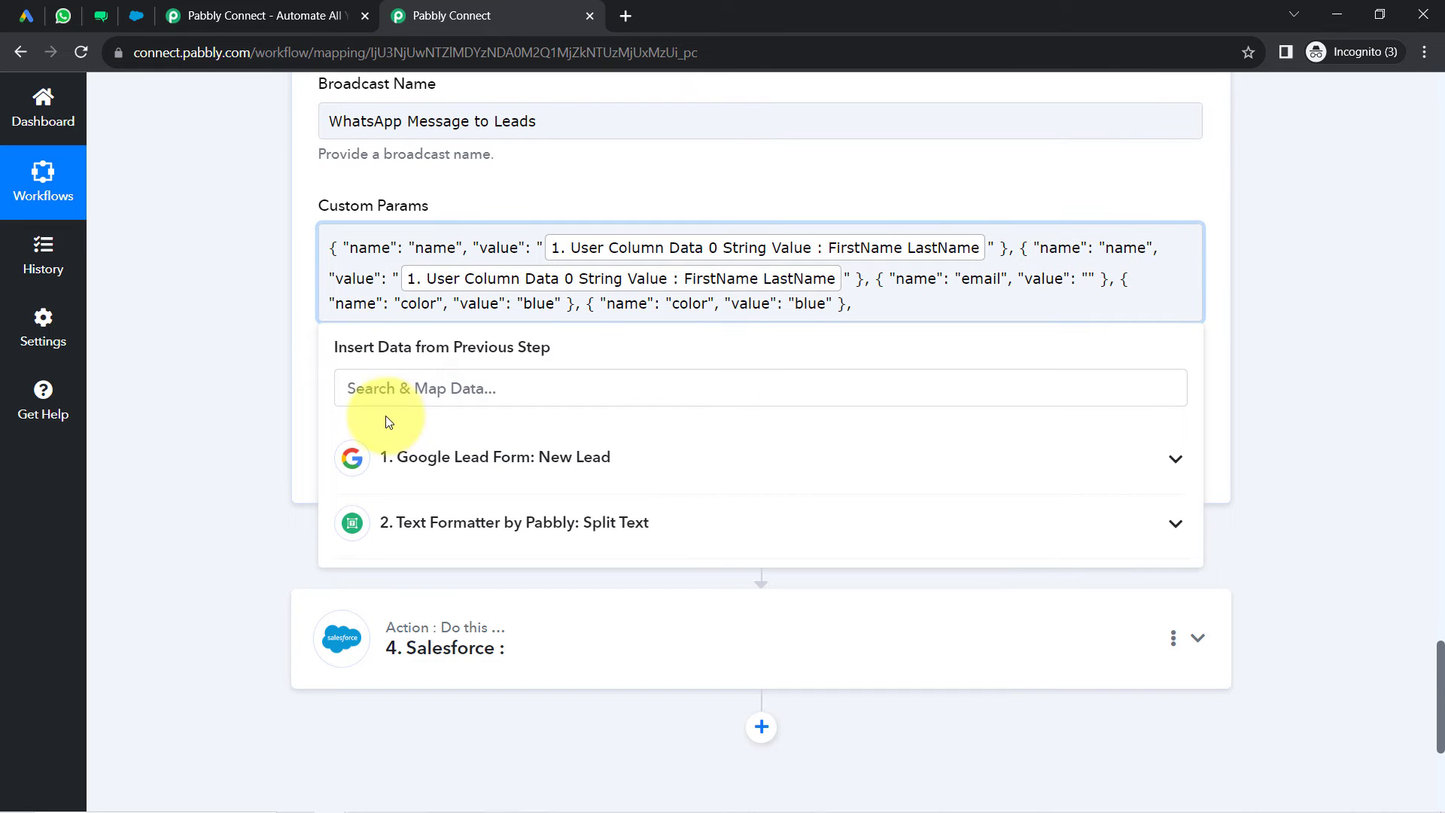
{"action": "left_click", "coordinate": [361, 393]}
{"action": "type", "text": "@"}
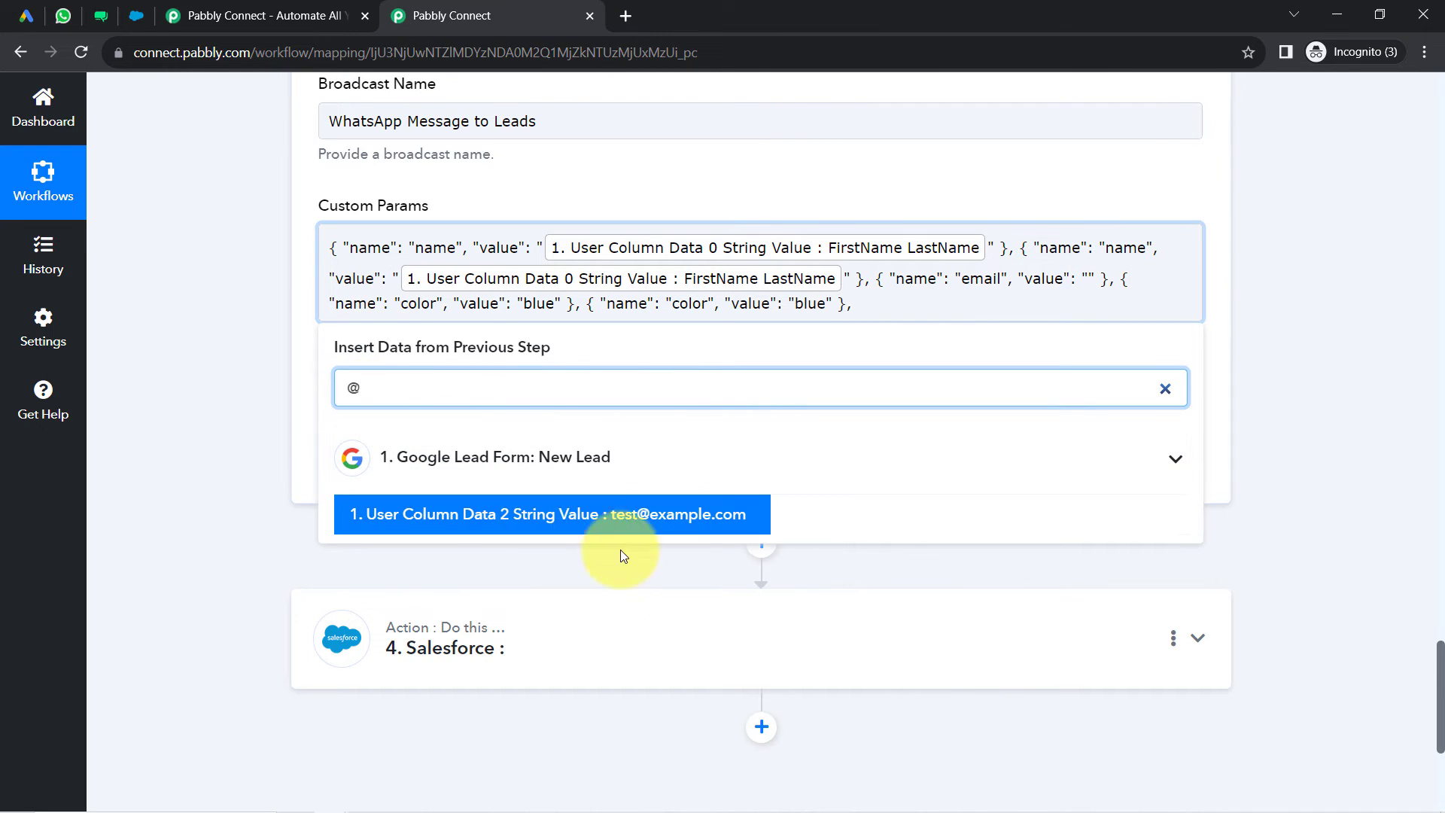
{"action": "left_click", "coordinate": [577, 526]}
- Copy the phone placeholder from the WATI template body over color in the fourth Custom Params object in Pabbly Connect
{"action": "left_click", "coordinate": [100, 15]}
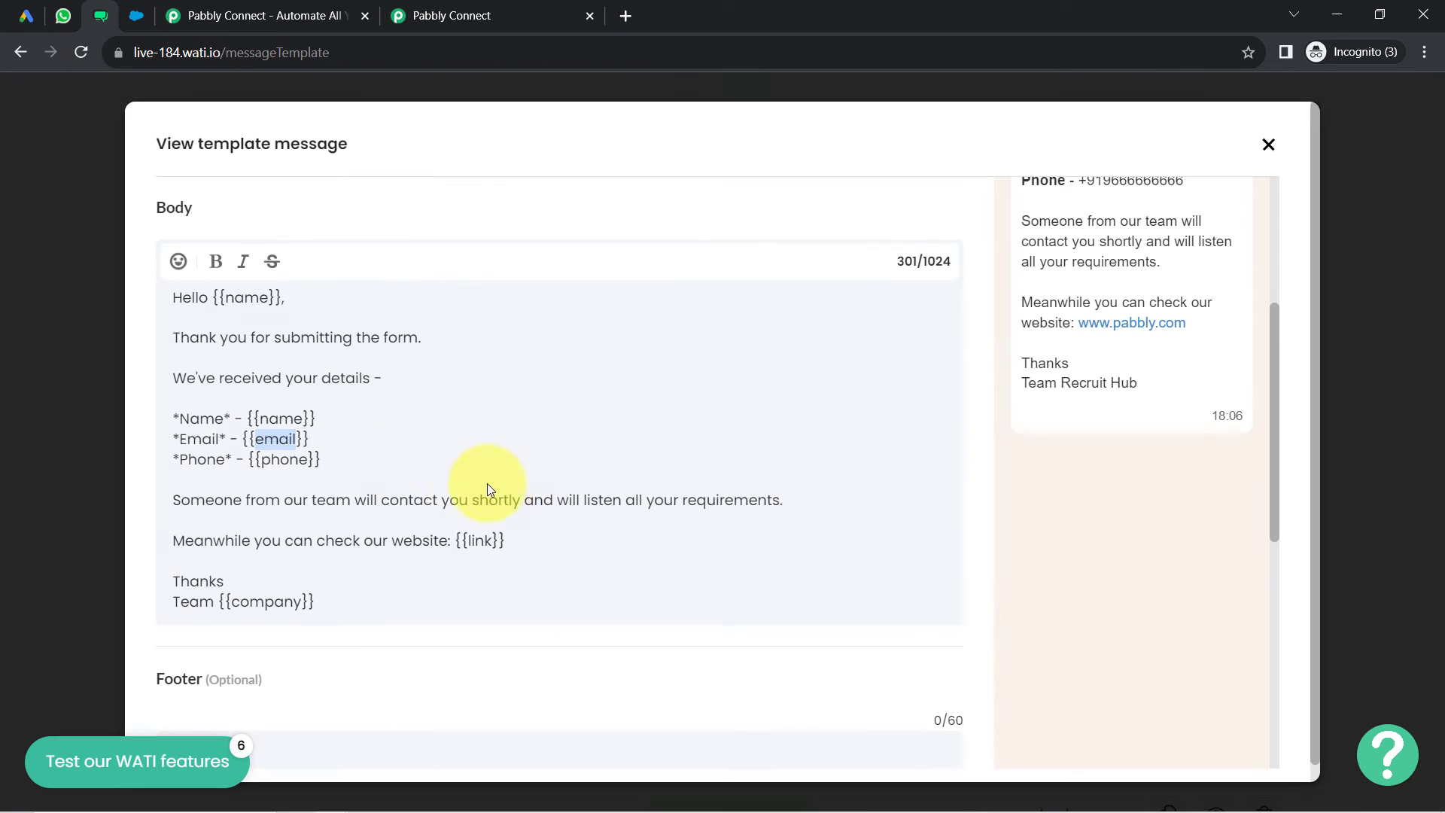
{"action": "double_click", "coordinate": [283, 452]}
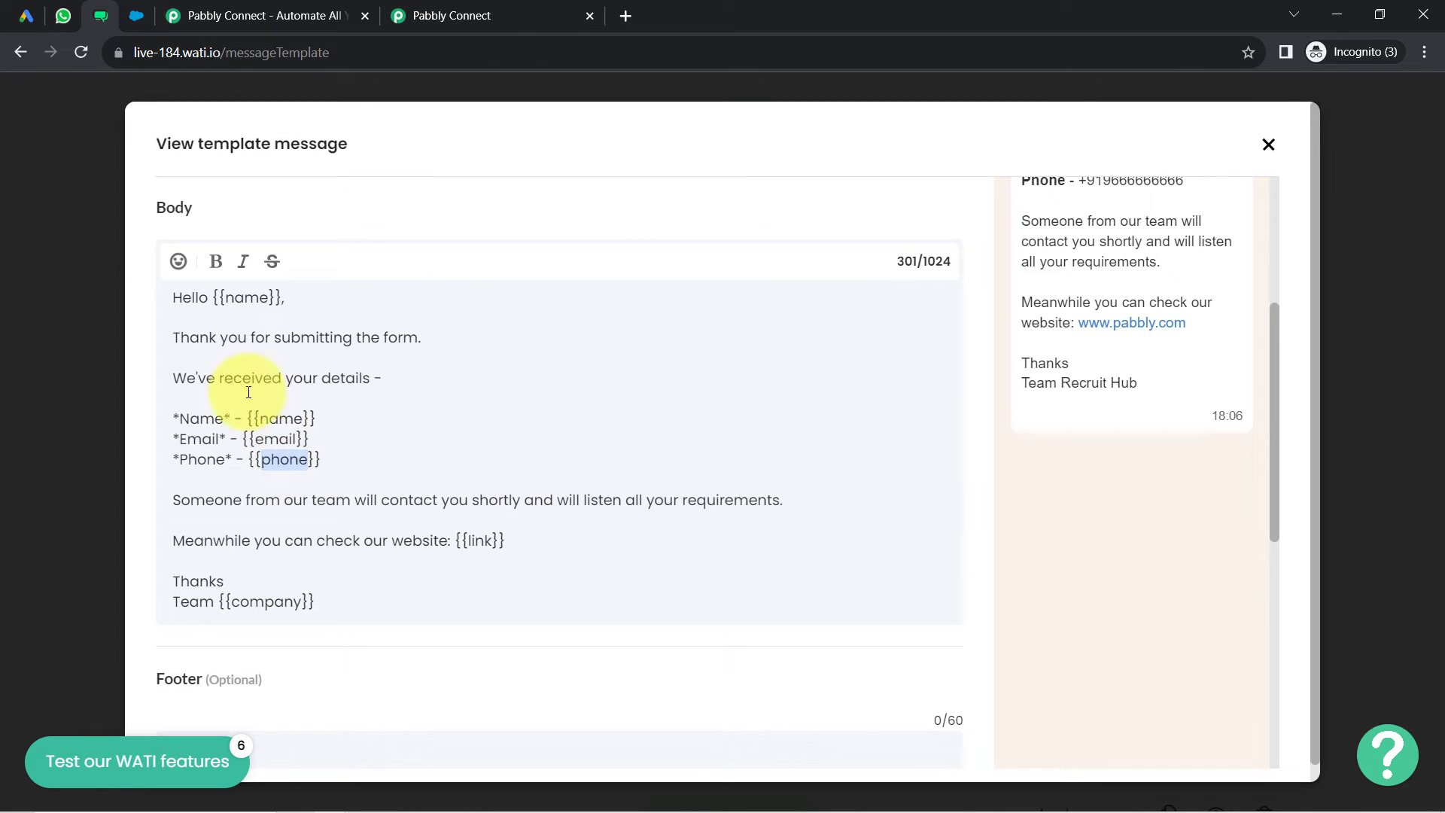
{"action": "left_click", "coordinate": [422, 15]}
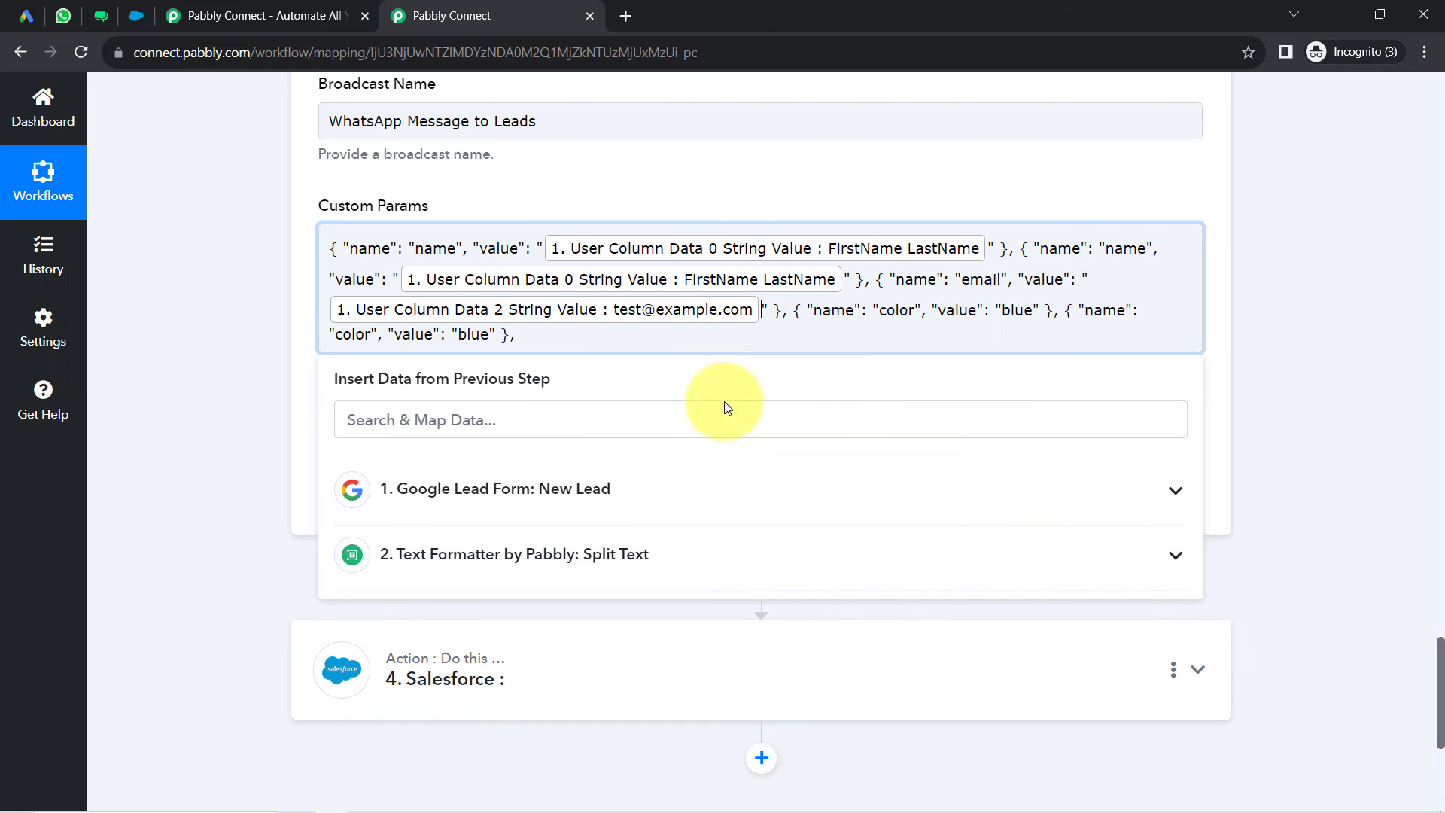
{"action": "double_click", "coordinate": [888, 312]}
{"action": "type", "text": "phone"}
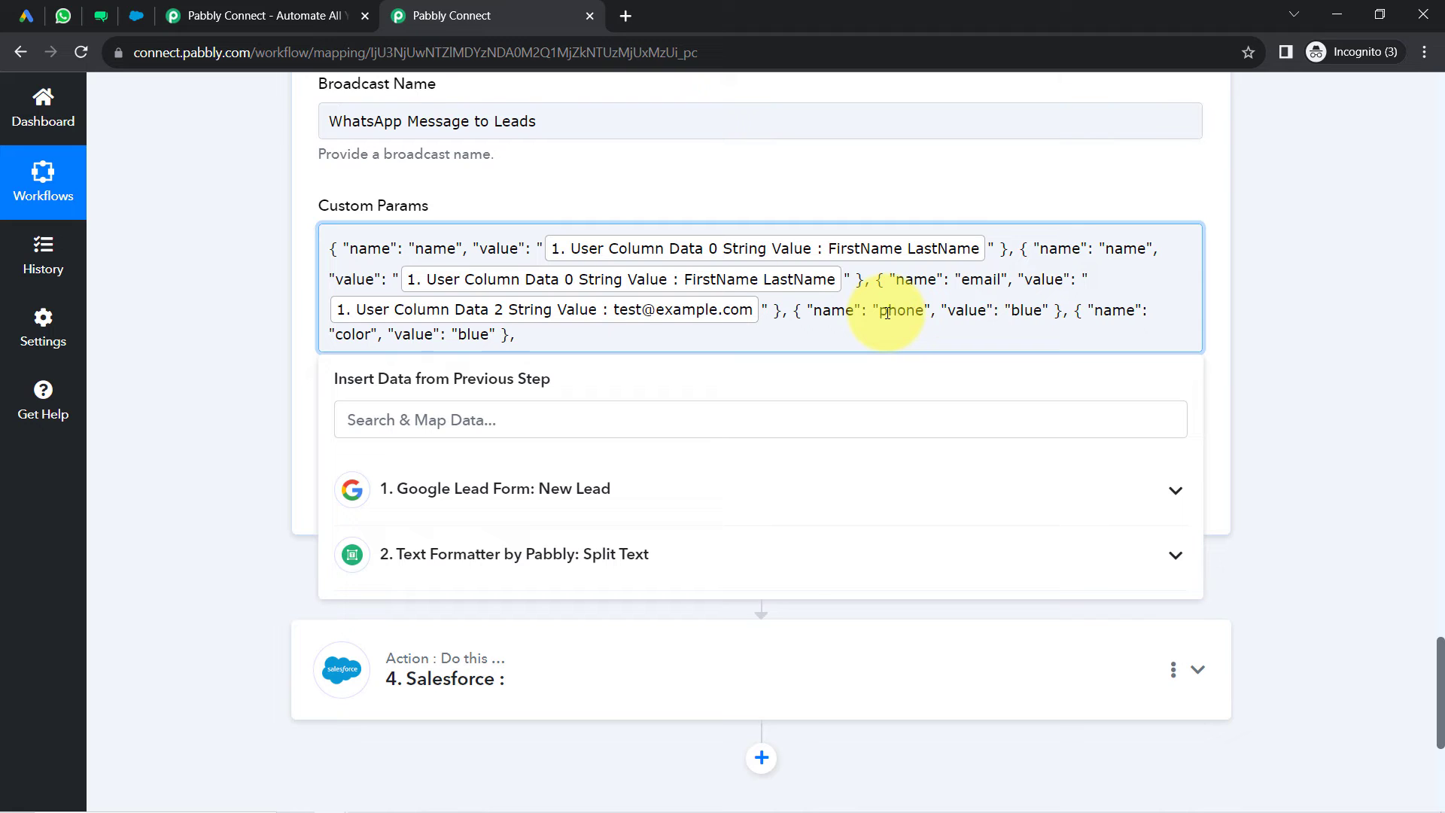
- Map the fourth object's value to the lead form's User Column Data 1 String Value, the lead's phone number, in place of blue
{"action": "double_click", "coordinate": [1017, 313]}
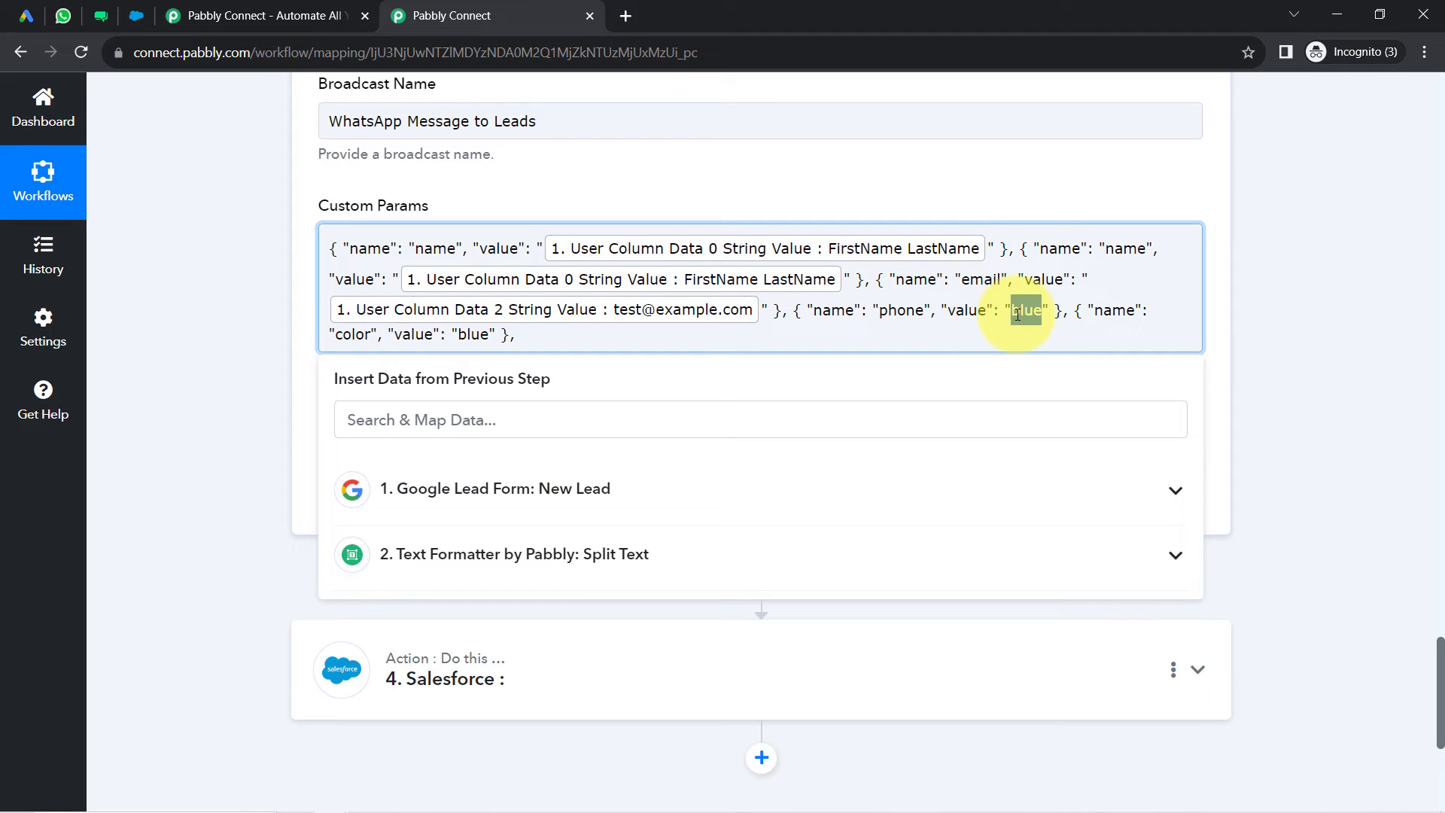
{"action": "key", "text": "BackSpace"}
{"action": "left_click", "coordinate": [435, 418]}
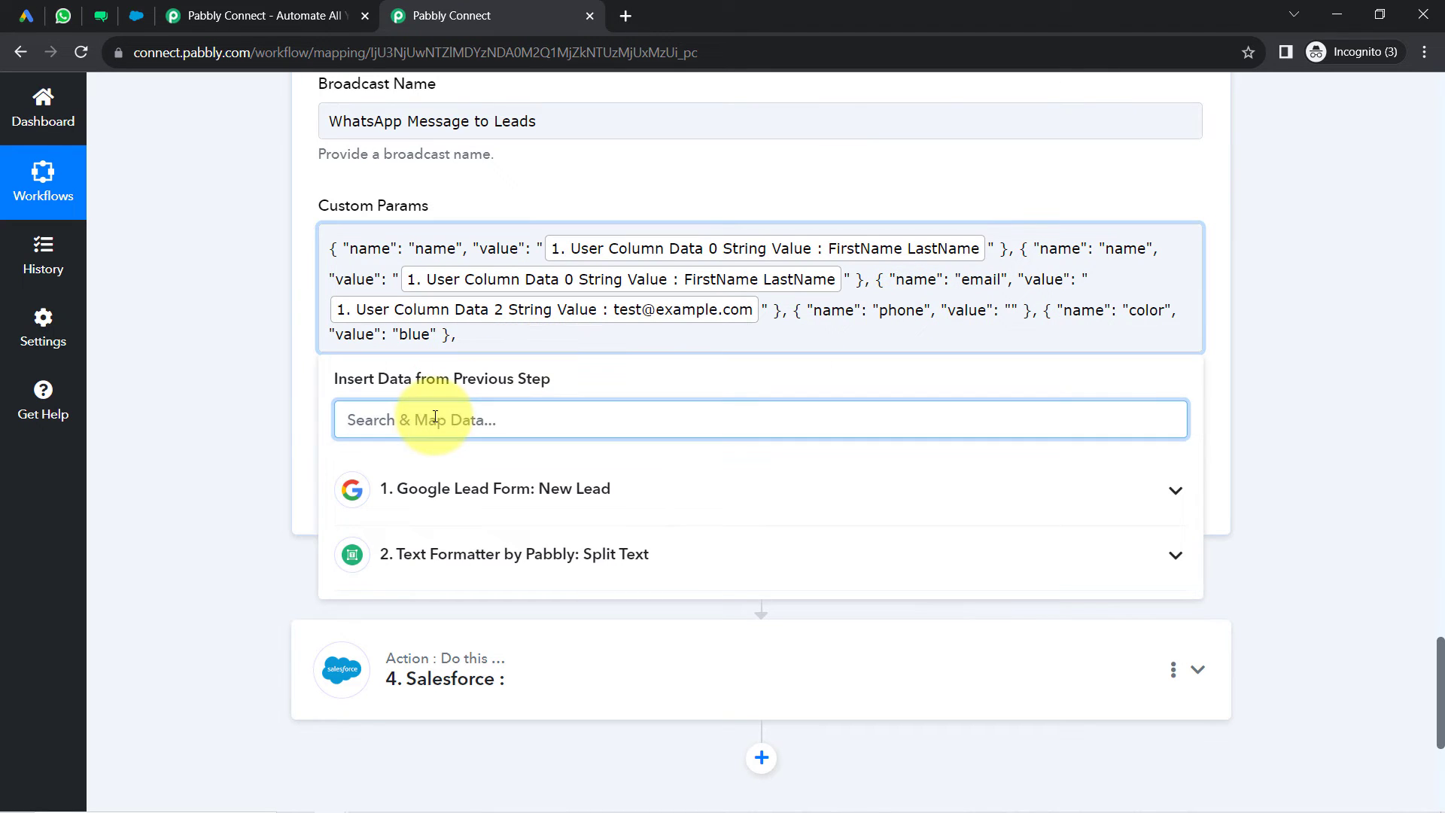
{"action": "type", "text": "+9"}
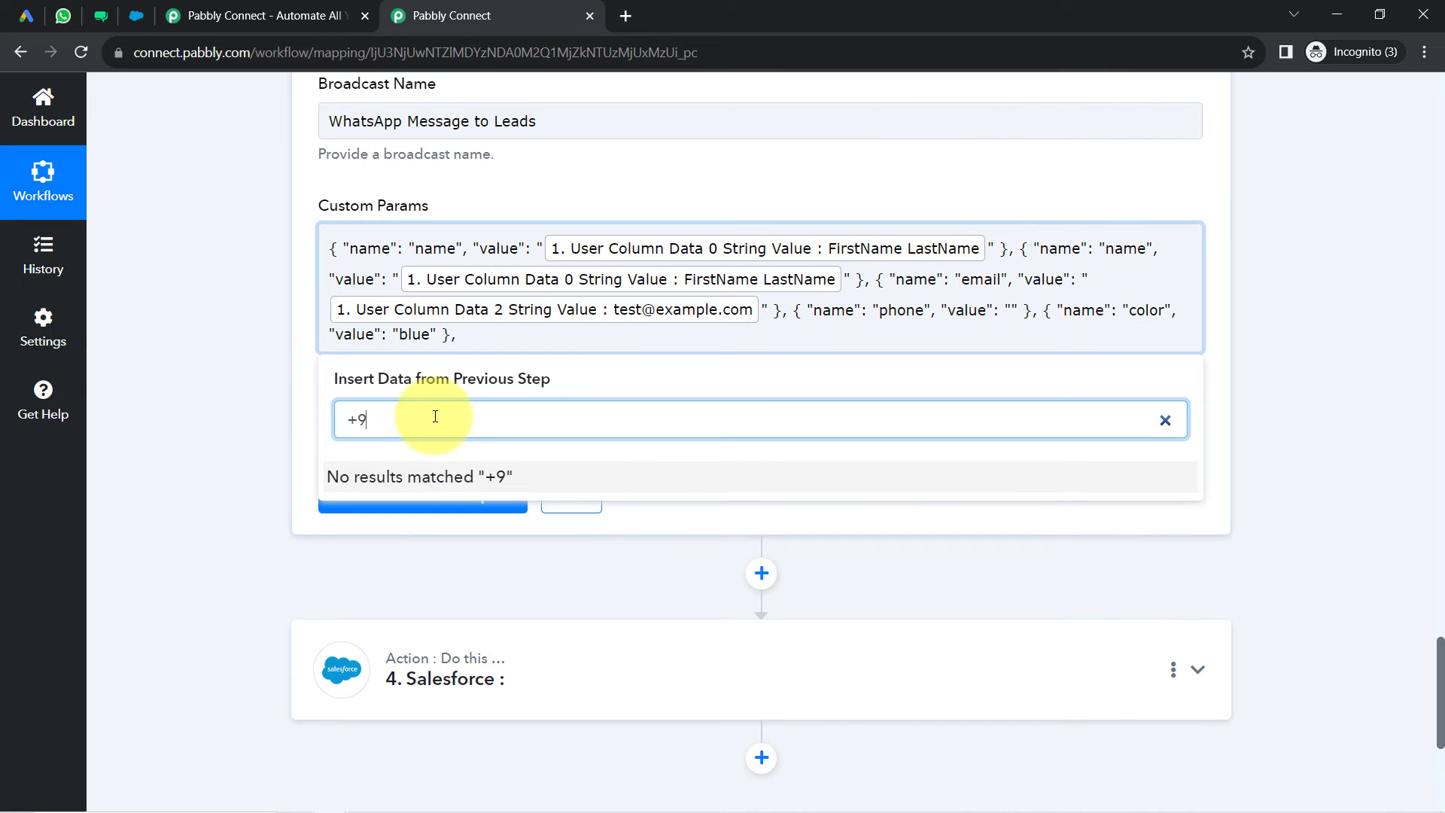
{"action": "key", "text": "BackSpace"}
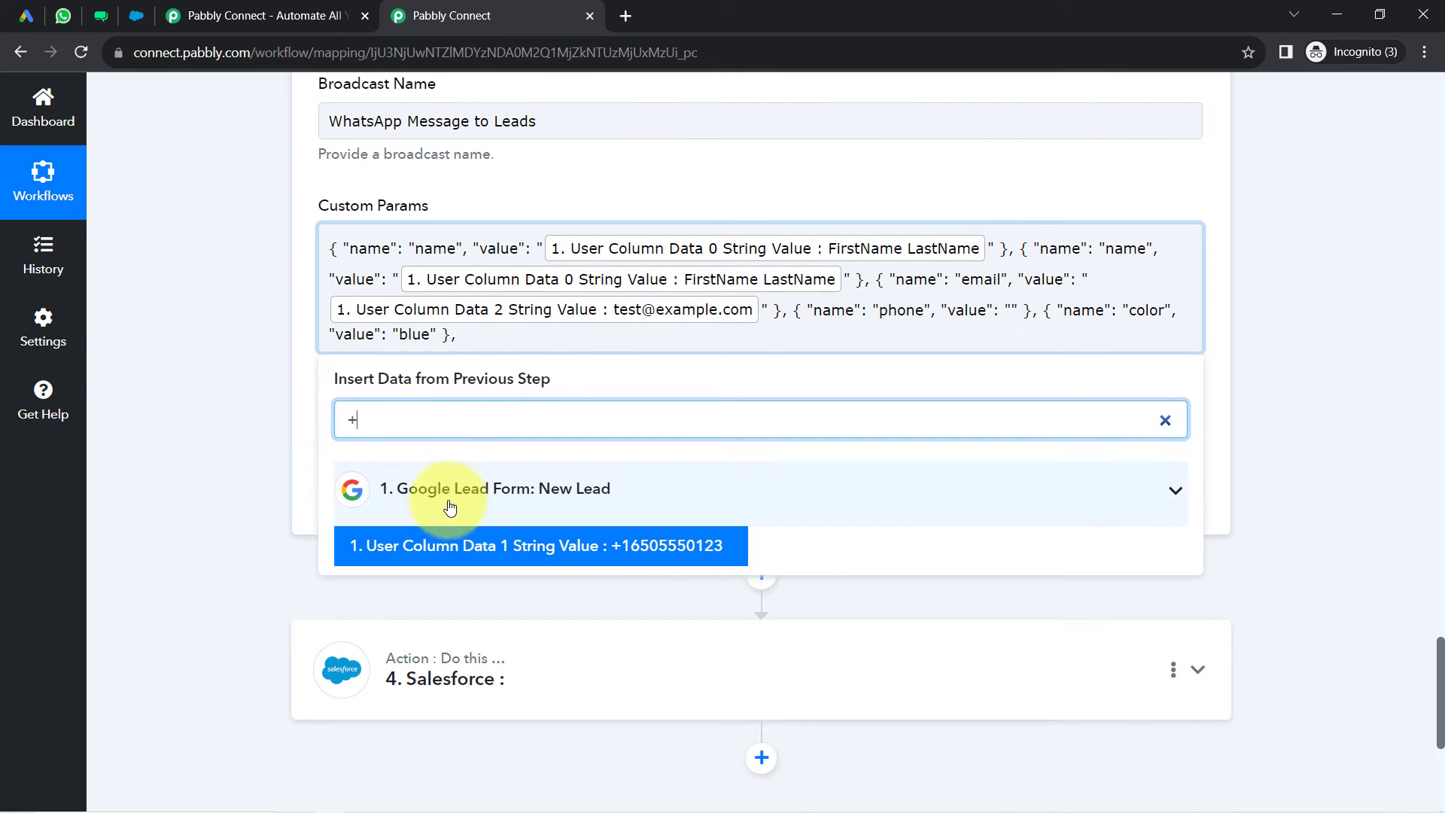
{"action": "left_click", "coordinate": [419, 545]}
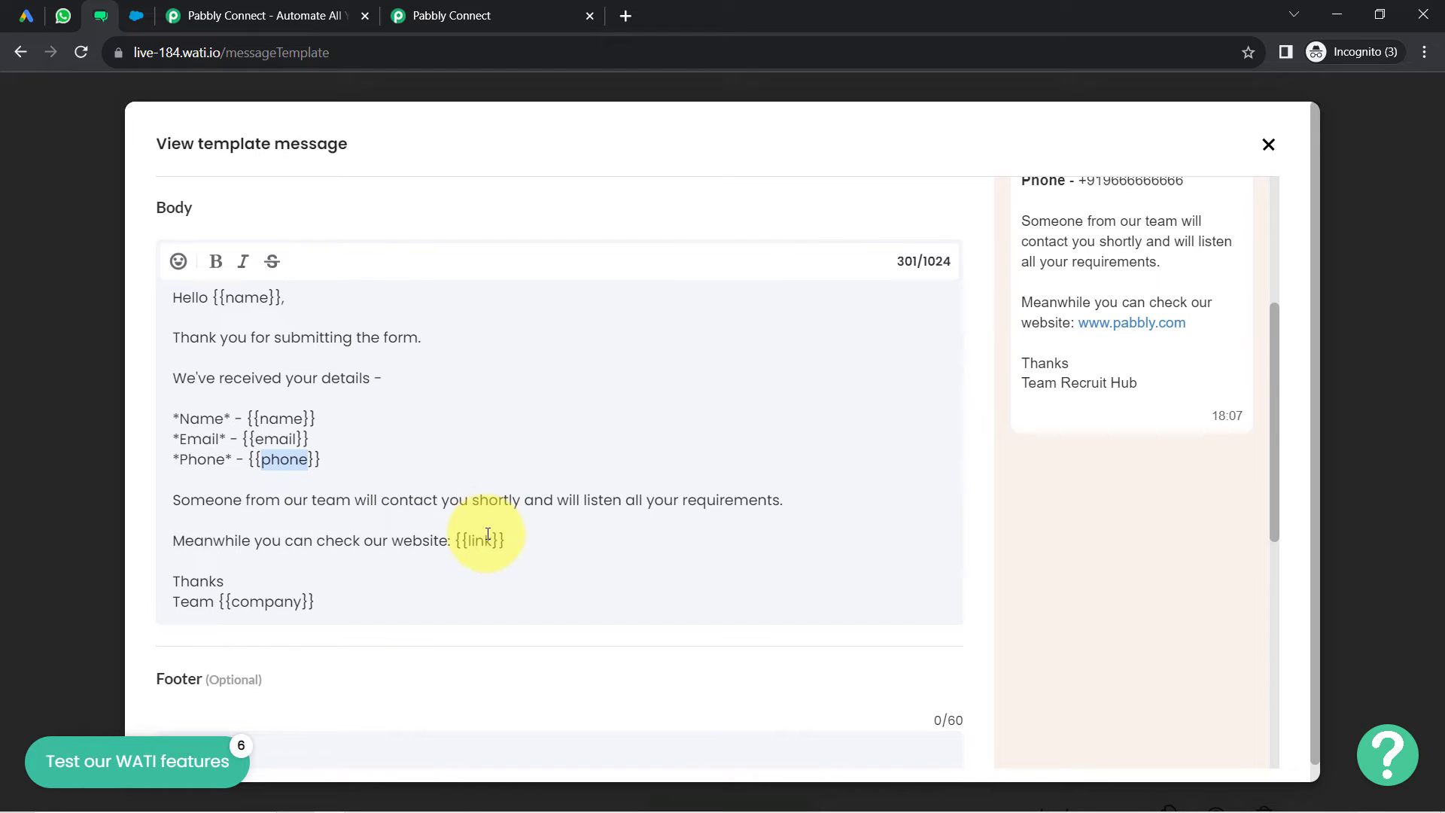
- Copy the link placeholder from the WATI template body over color in the fifth Custom Params object in Pabbly Connect
{"action": "double_click", "coordinate": [481, 539]}
{"action": "key", "text": "ctrl+c"}
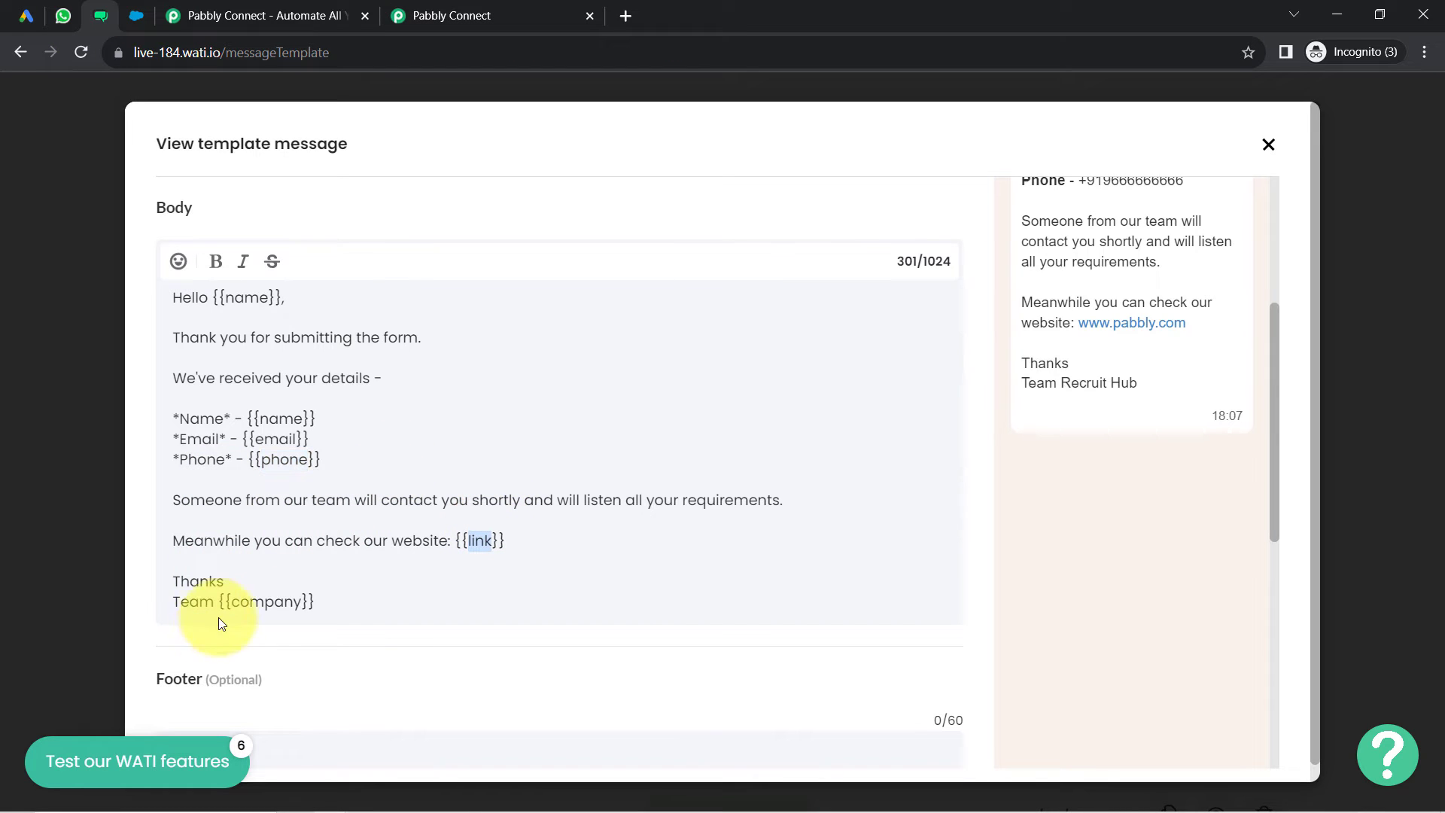
{"action": "left_click", "coordinate": [437, 15]}
{"action": "double_click", "coordinate": [870, 341]}
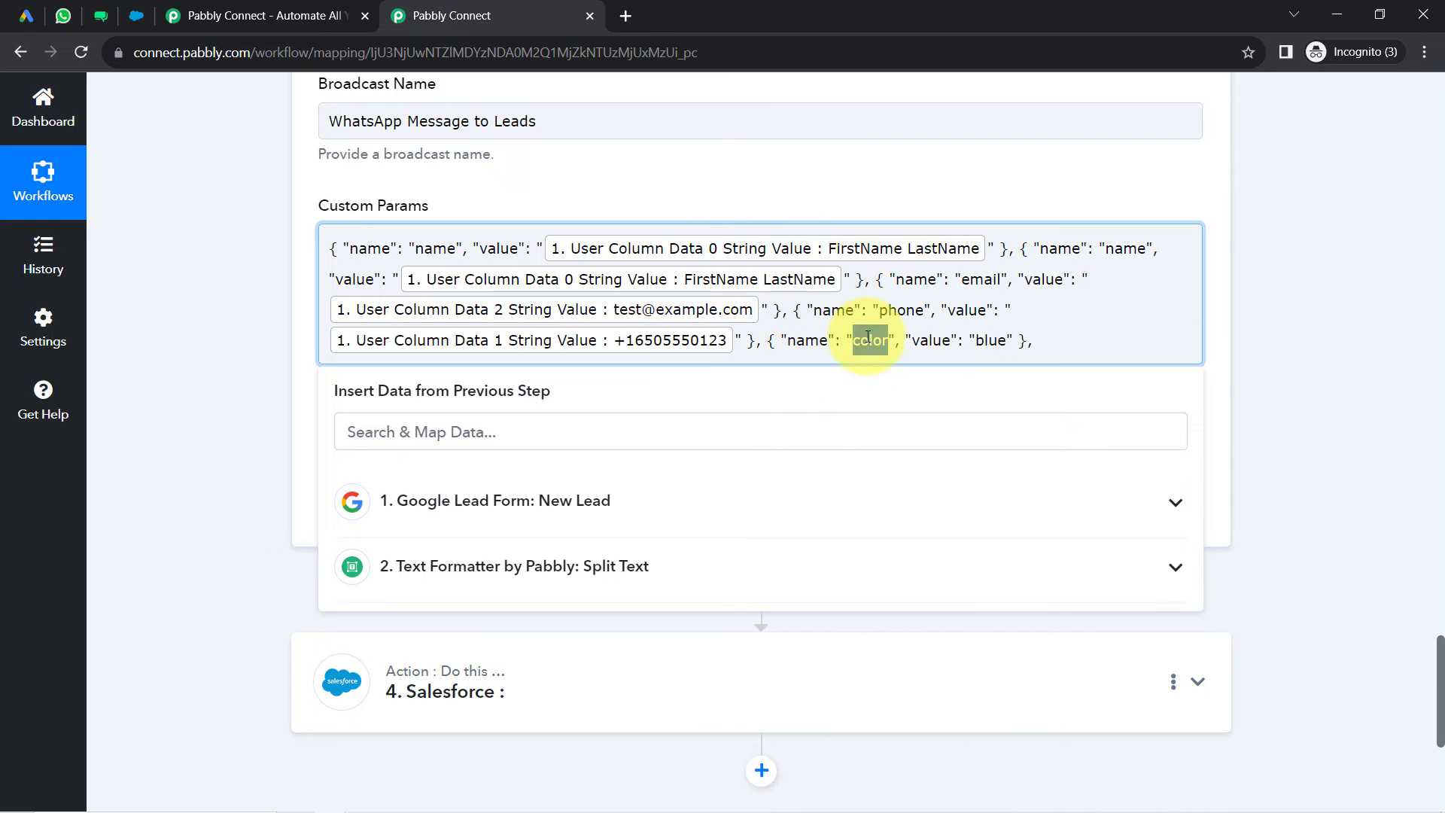
{"action": "key", "text": "ctrl+v"}
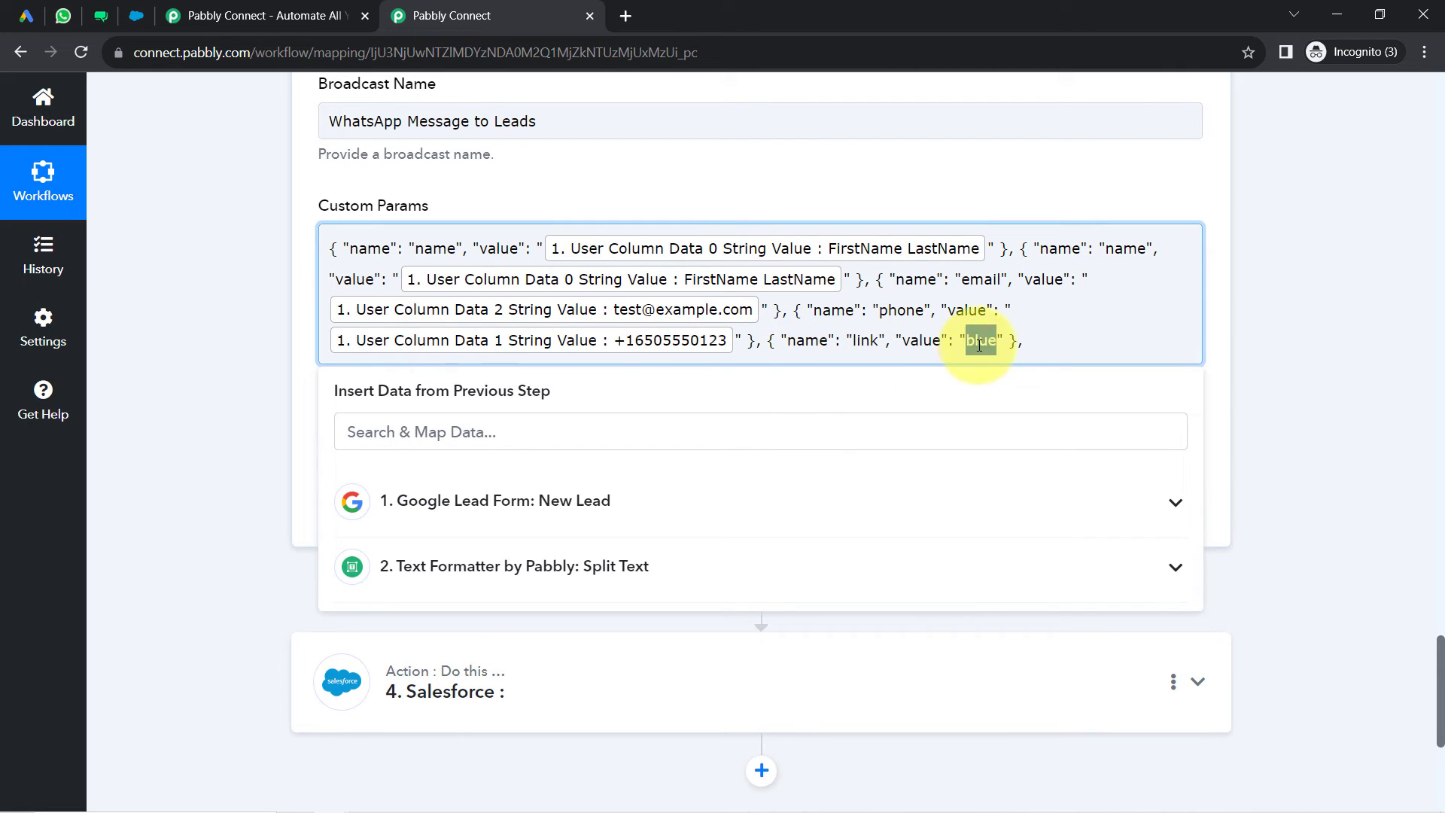
{"action": "key", "text": "BackSpace"}
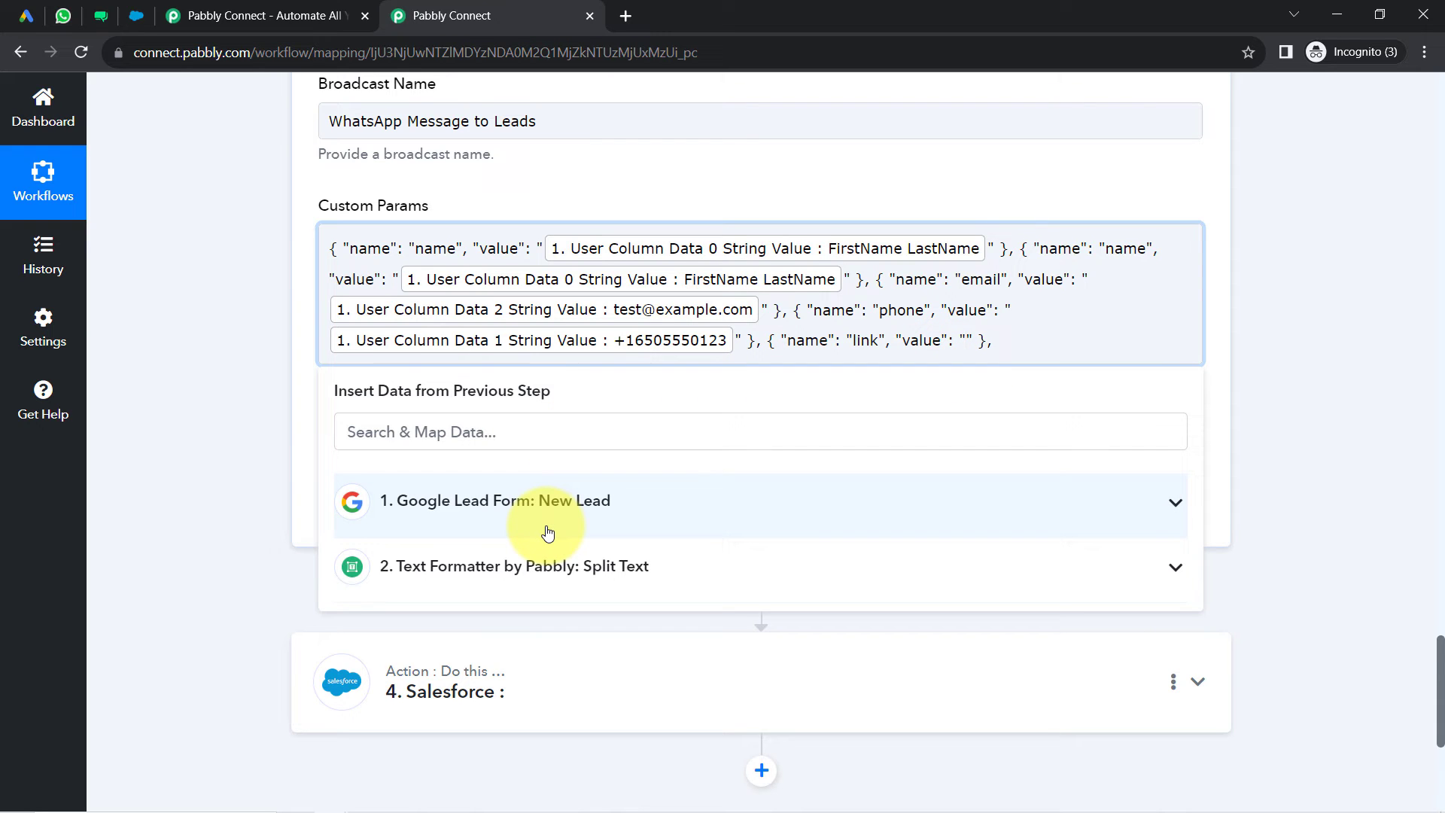
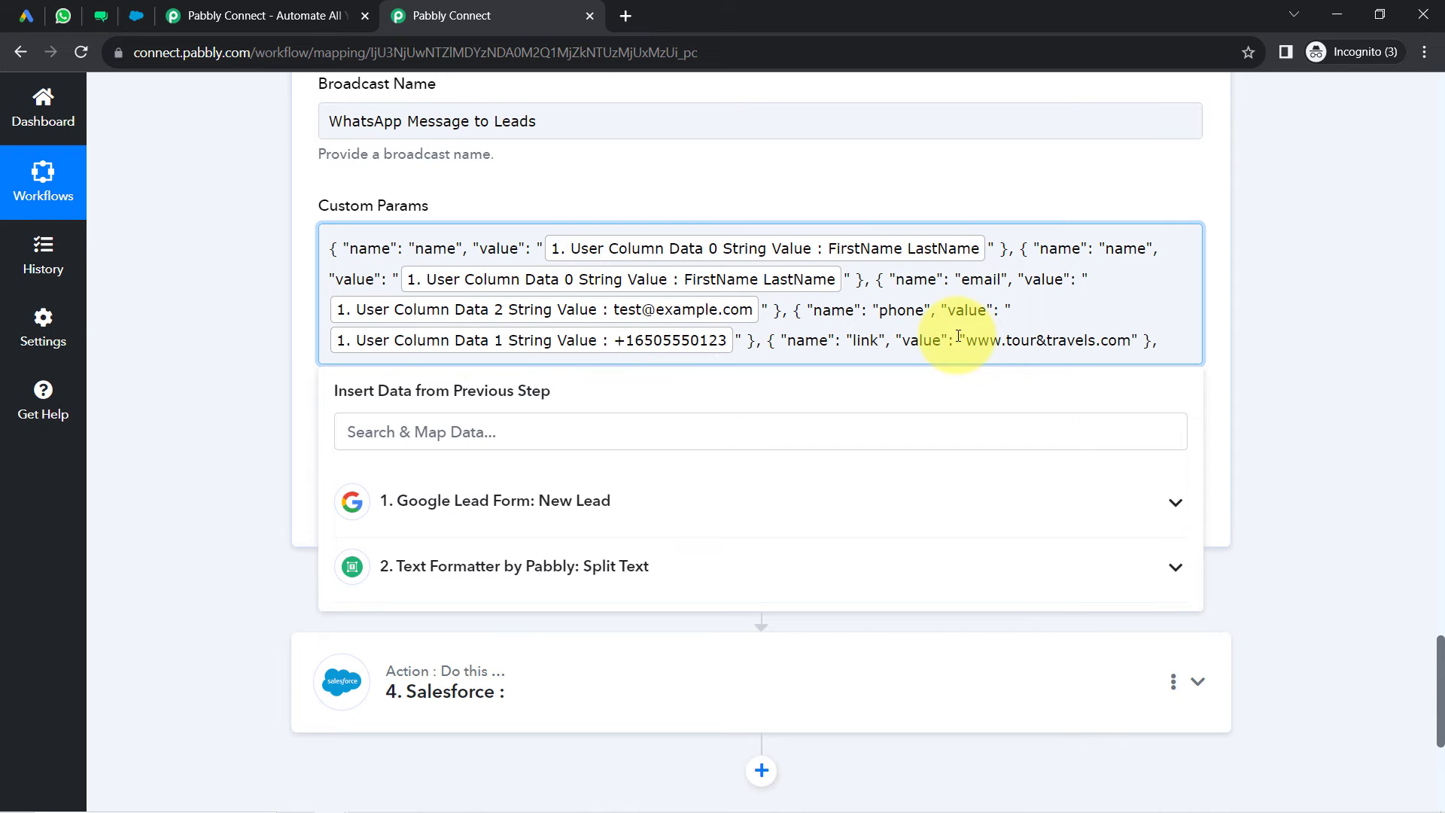
{"action": "scroll", "coordinate": [959, 336], "scroll_direction": "up", "scroll_amount": 1}
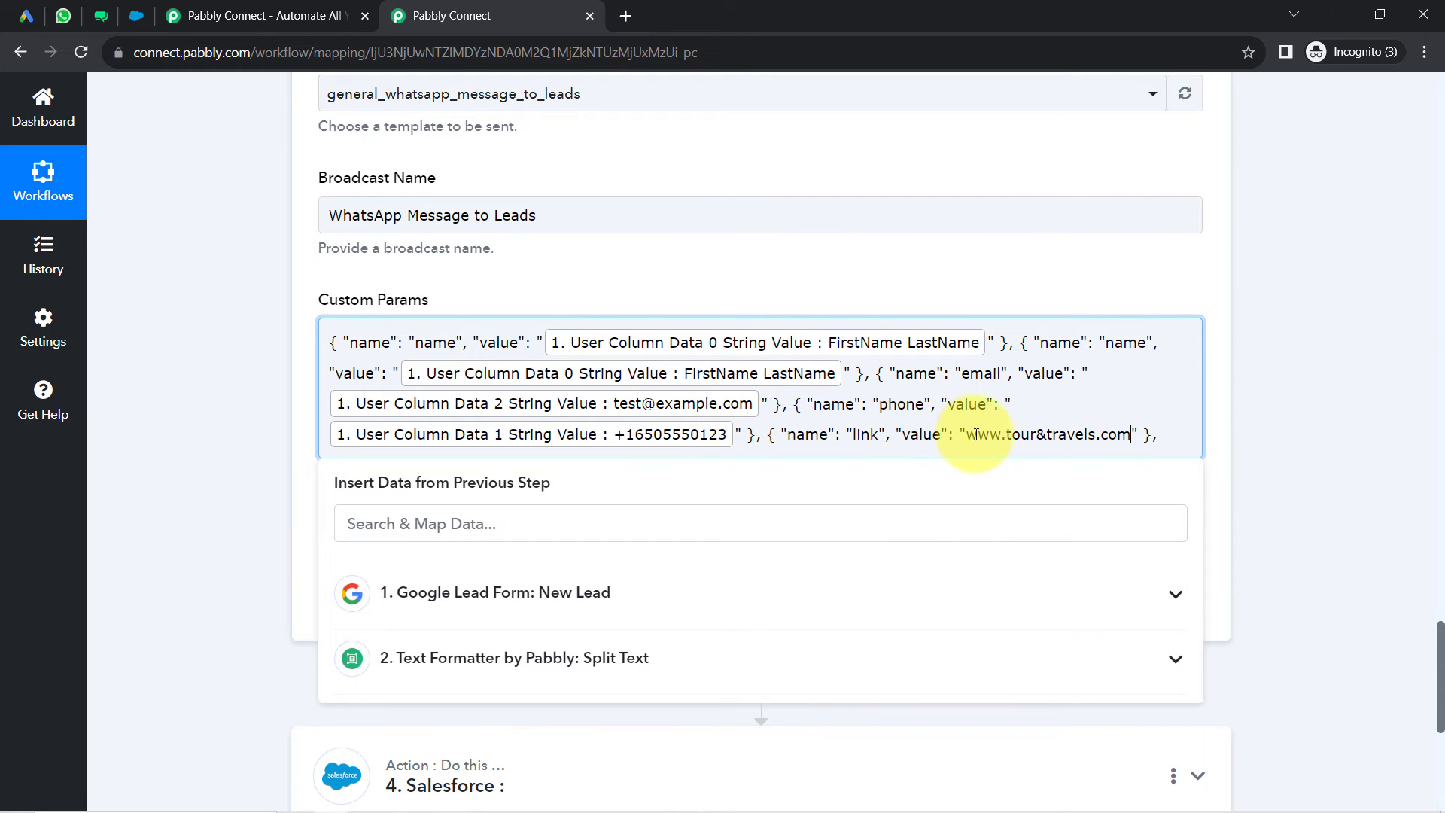
{"action": "left_click_drag", "start_coordinate": [966, 435], "coordinate": [1112, 435]}
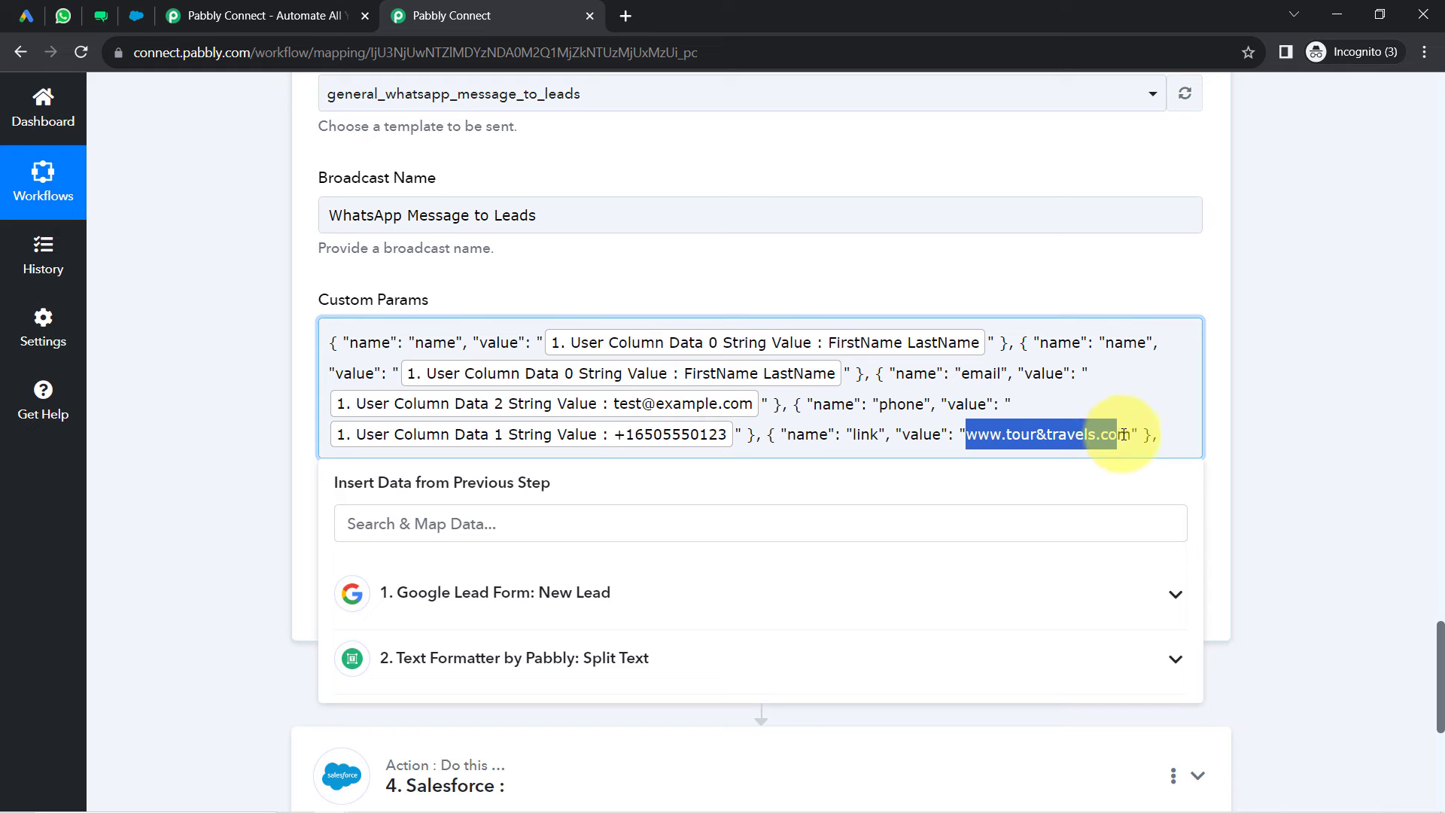
{"action": "left_click", "coordinate": [1104, 435]}
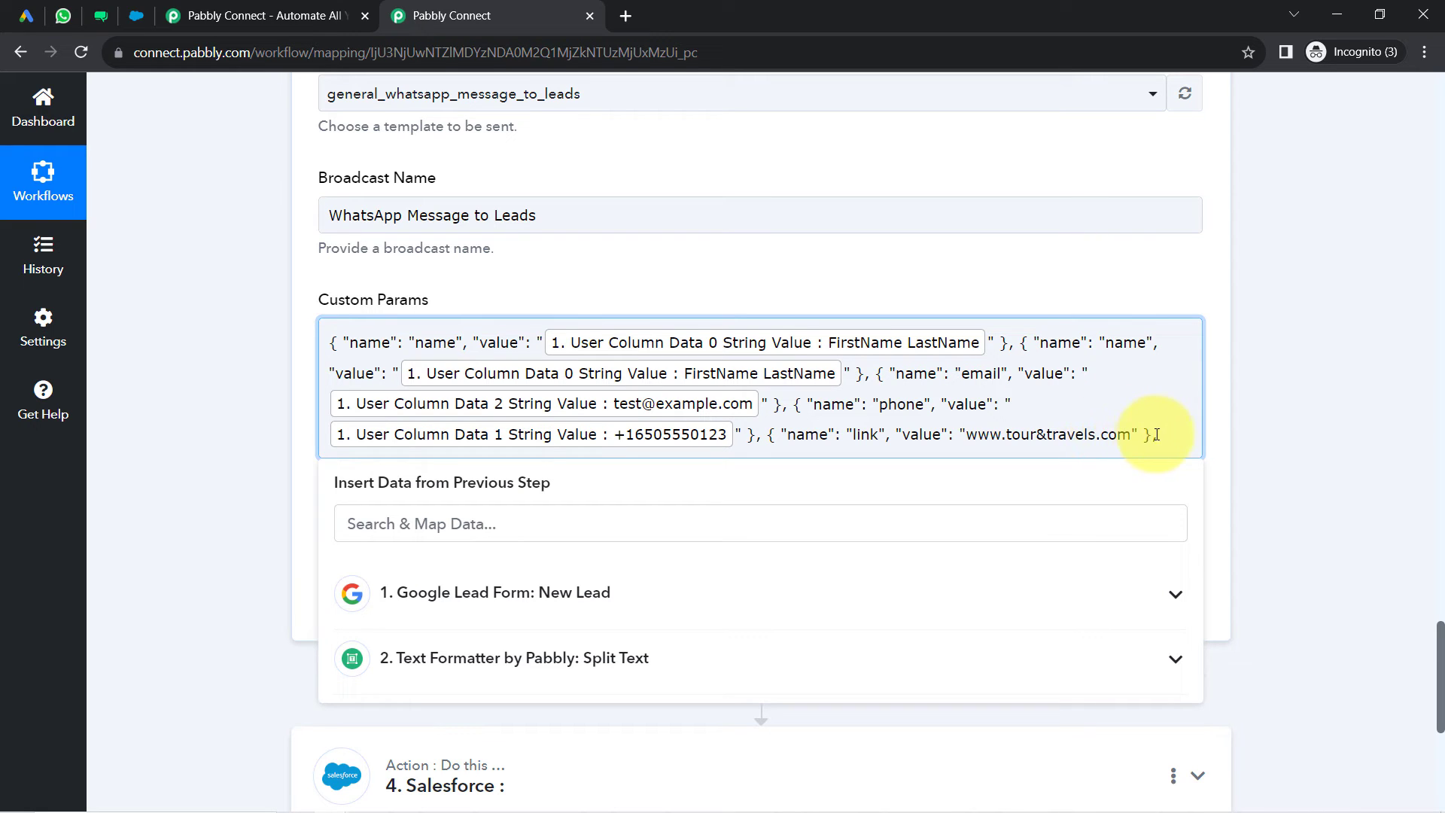
- Duplicate the whole link object, including its trailing comma, at the end of Custom Params
{"action": "left_click_drag", "start_coordinate": [1159, 435], "coordinate": [770, 435]}
{"action": "key", "text": "ctrl+c"}
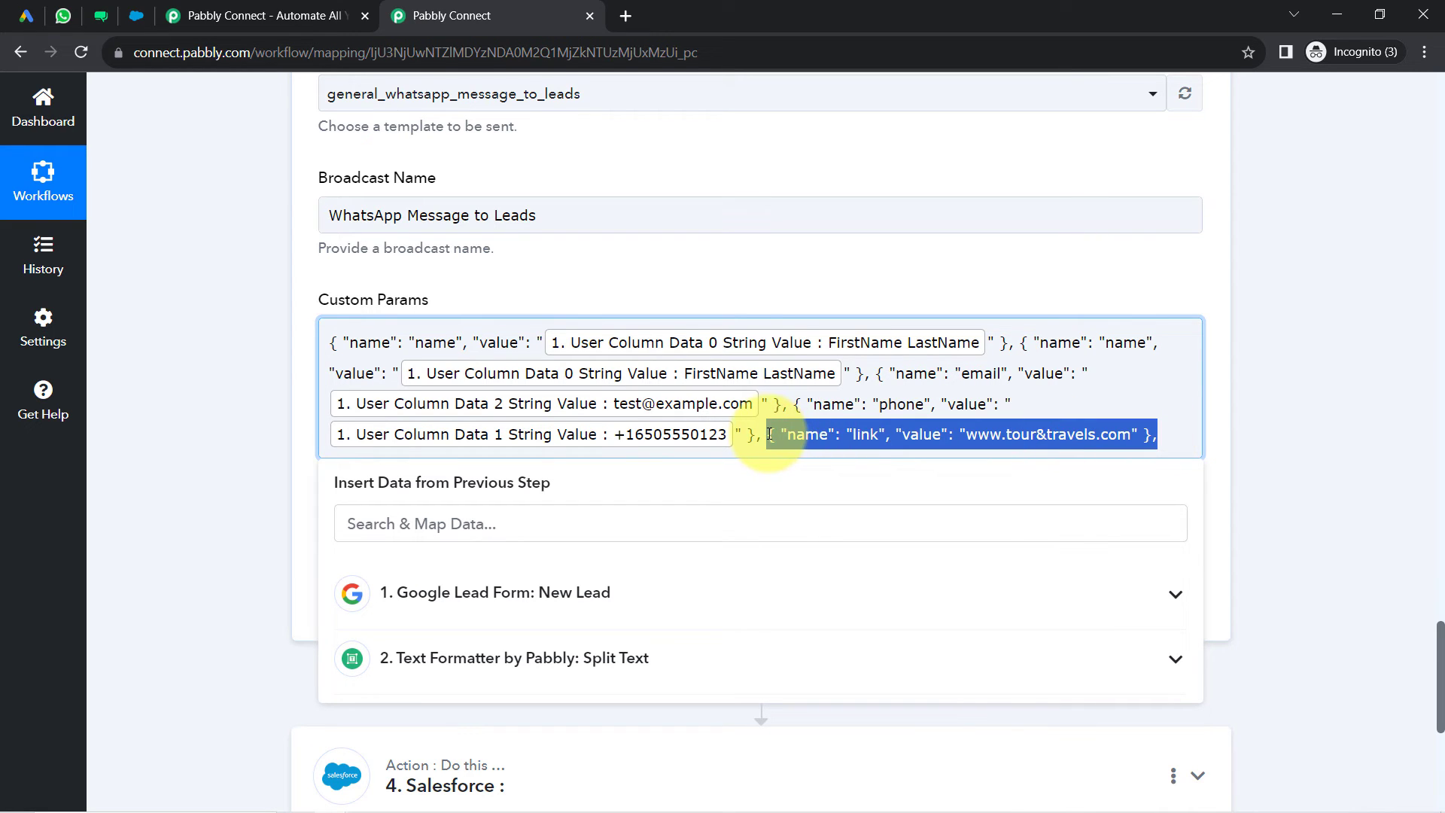
{"action": "left_click", "coordinate": [1173, 431]}
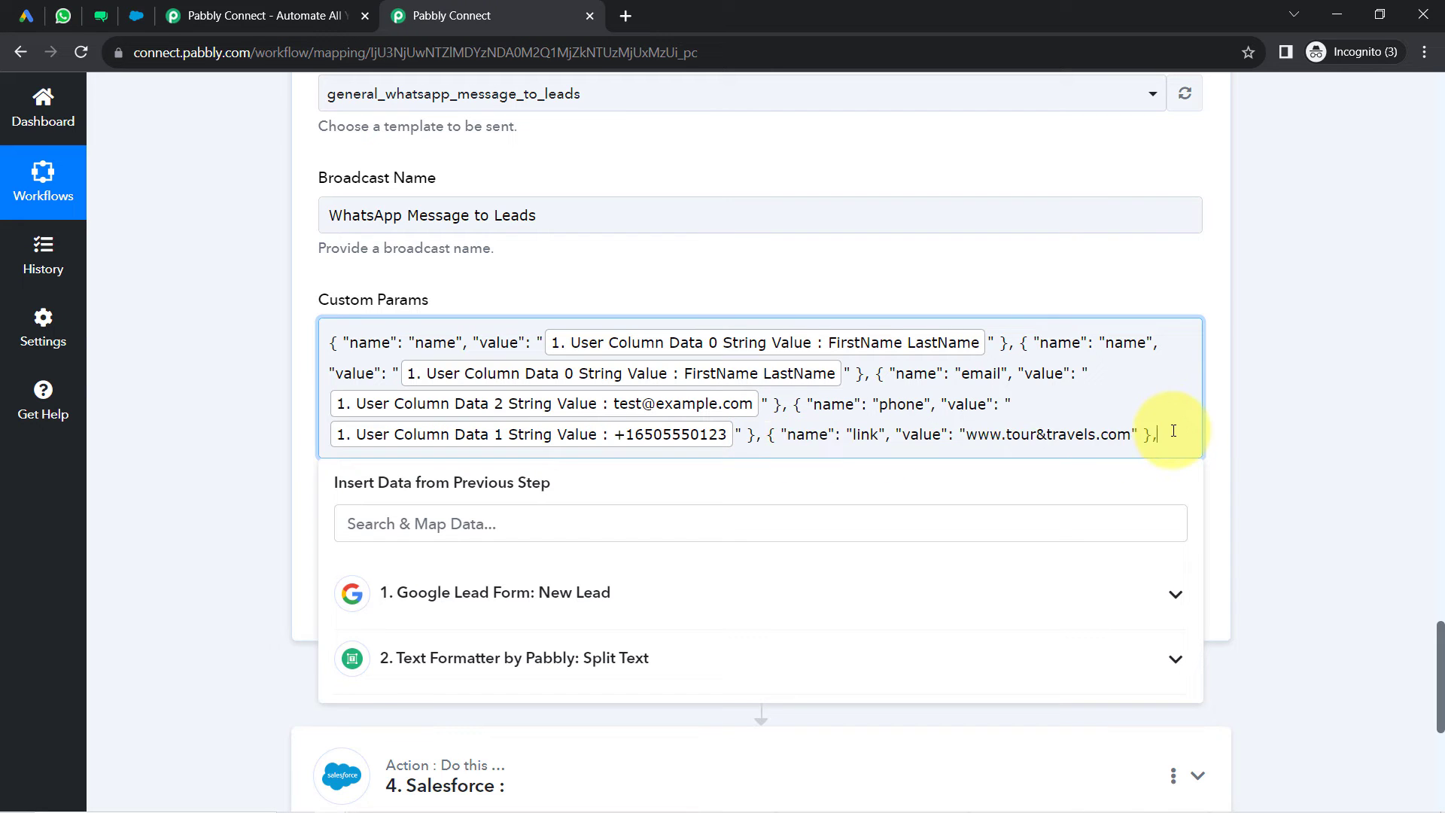
{"action": "key", "text": "ctrl+v"}
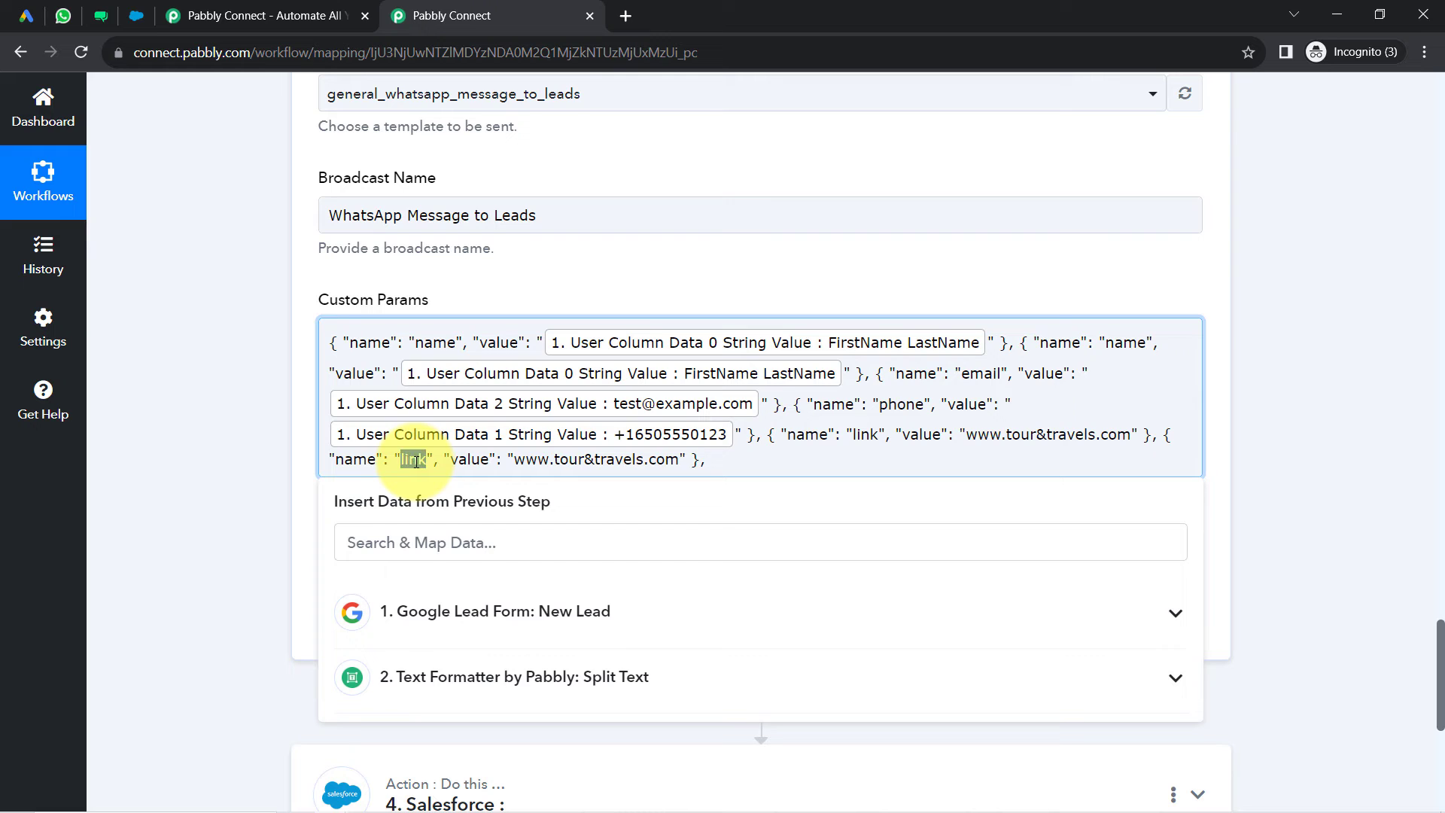
- Replace the duplicated object's name with company, copied from the placeholder in the WATI template body
{"action": "key", "text": "BackSpace"}
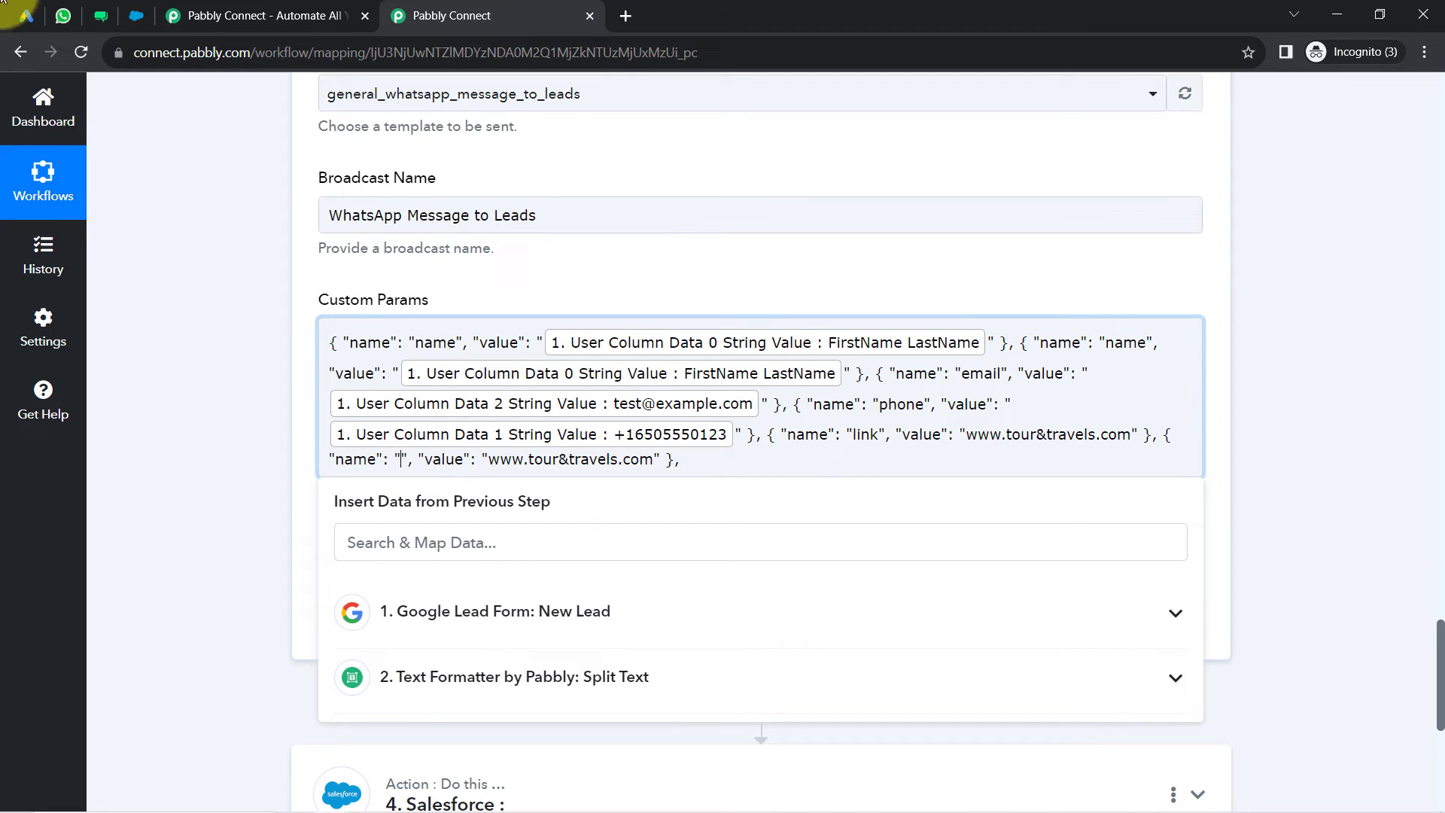
{"action": "left_click", "coordinate": [105, 12]}
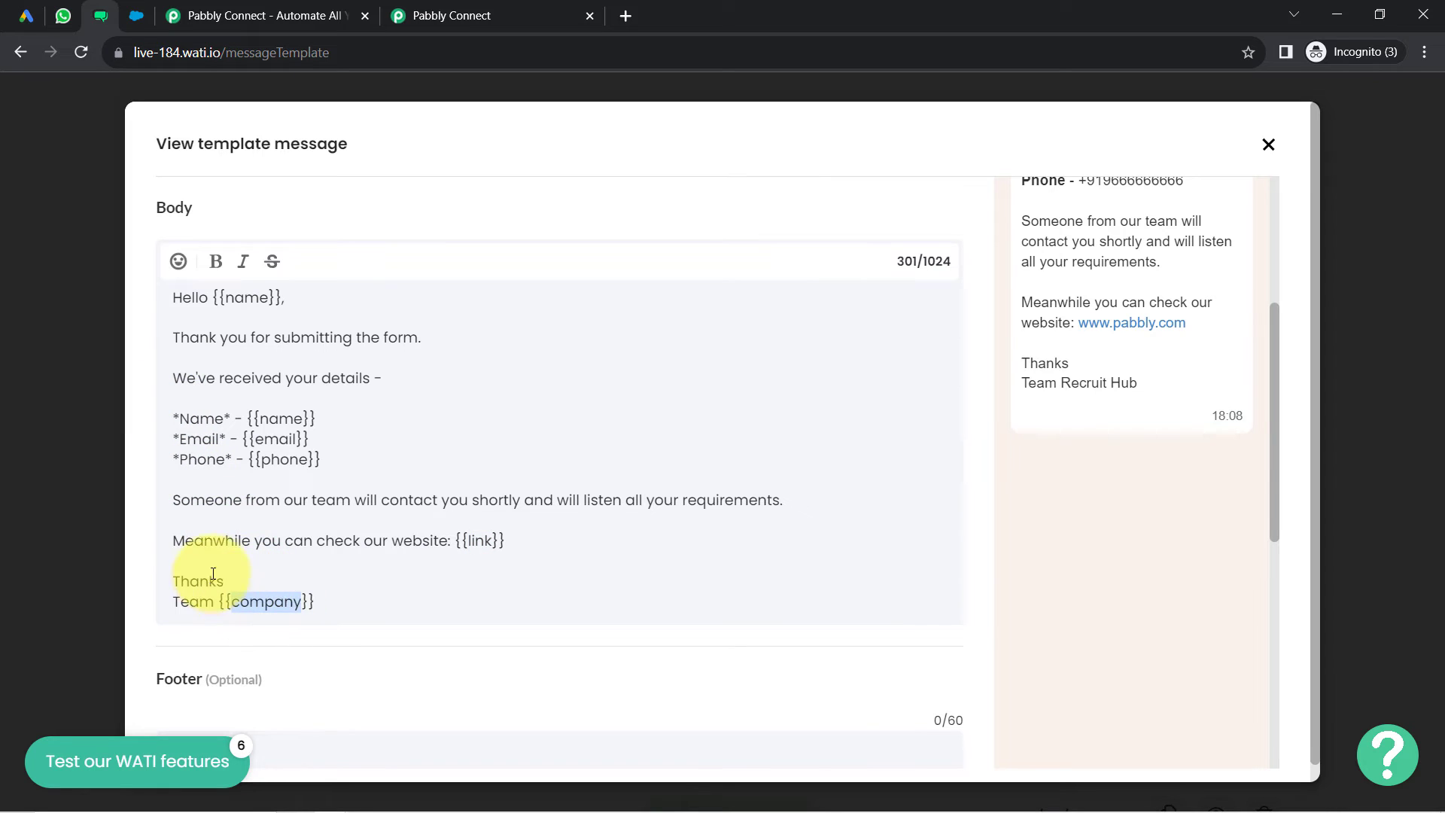
{"action": "left_click", "coordinate": [422, 15]}
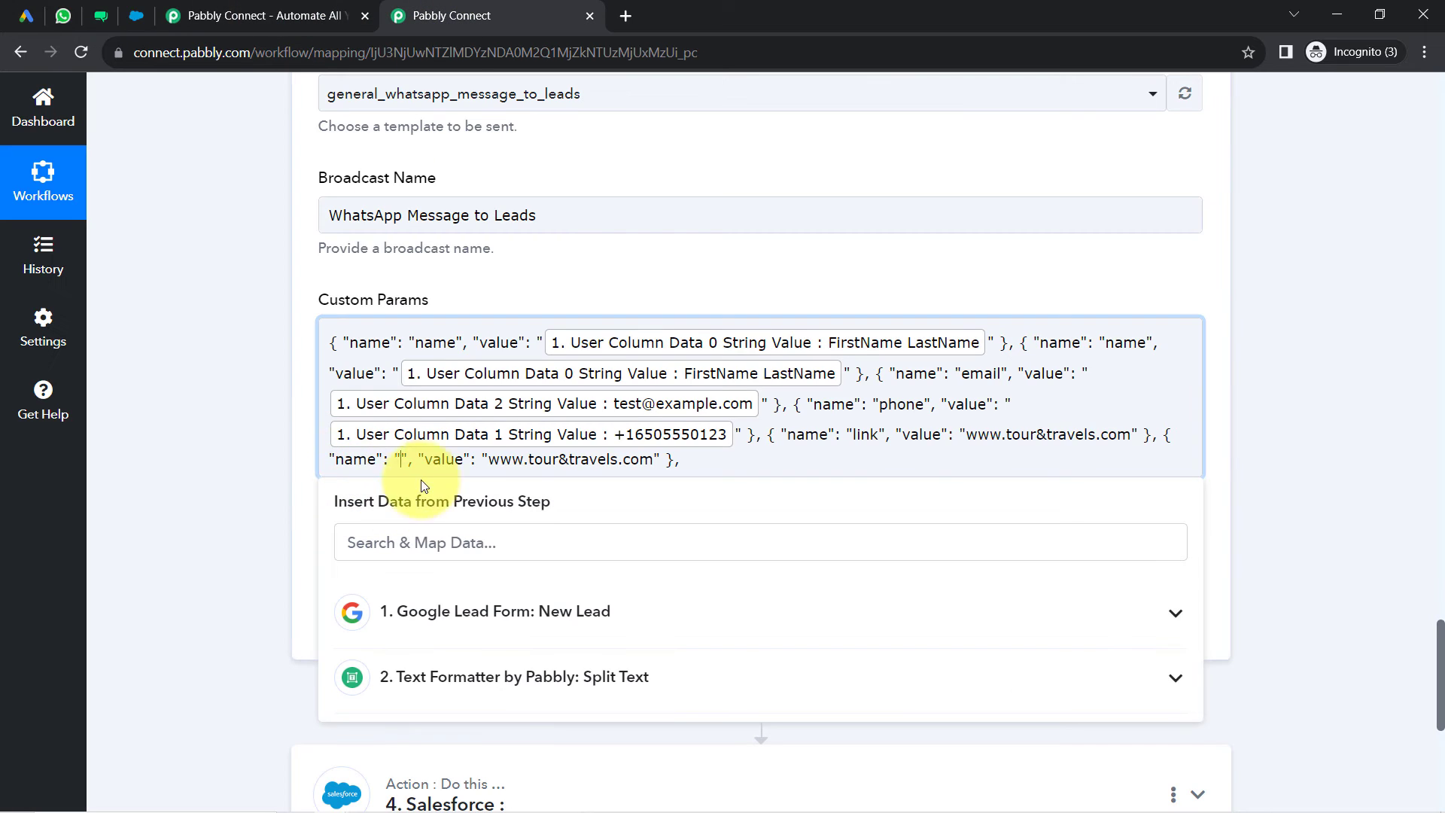
{"action": "type", "text": "company"}
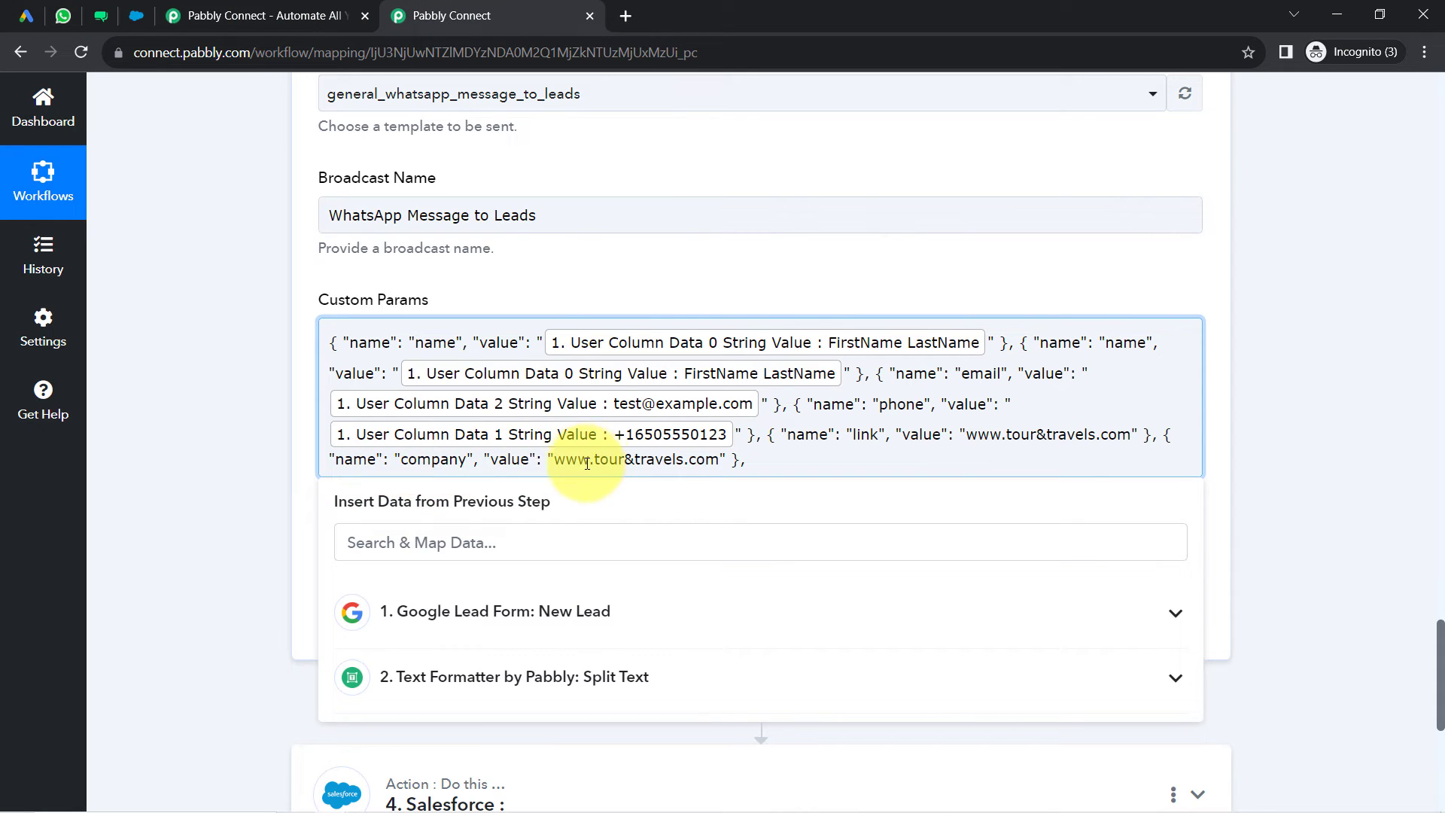
- Set the company object's value to ABC Tour & Travels and close the data mapping list
{"action": "left_click_drag", "start_coordinate": [554, 461], "coordinate": [719, 460]}
{"action": "key", "text": "BackSpace"}
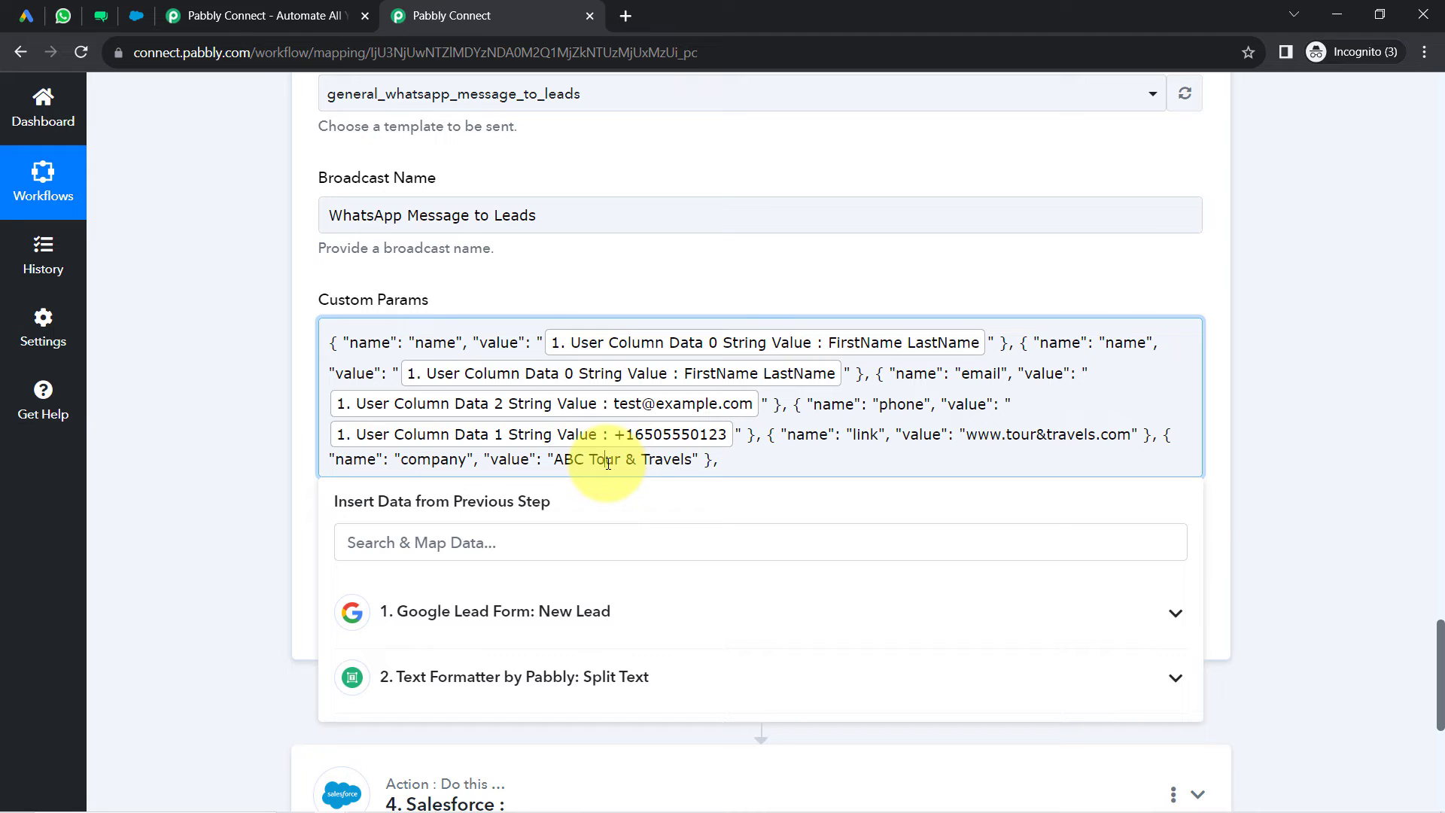
{"action": "left_click", "coordinate": [203, 459]}
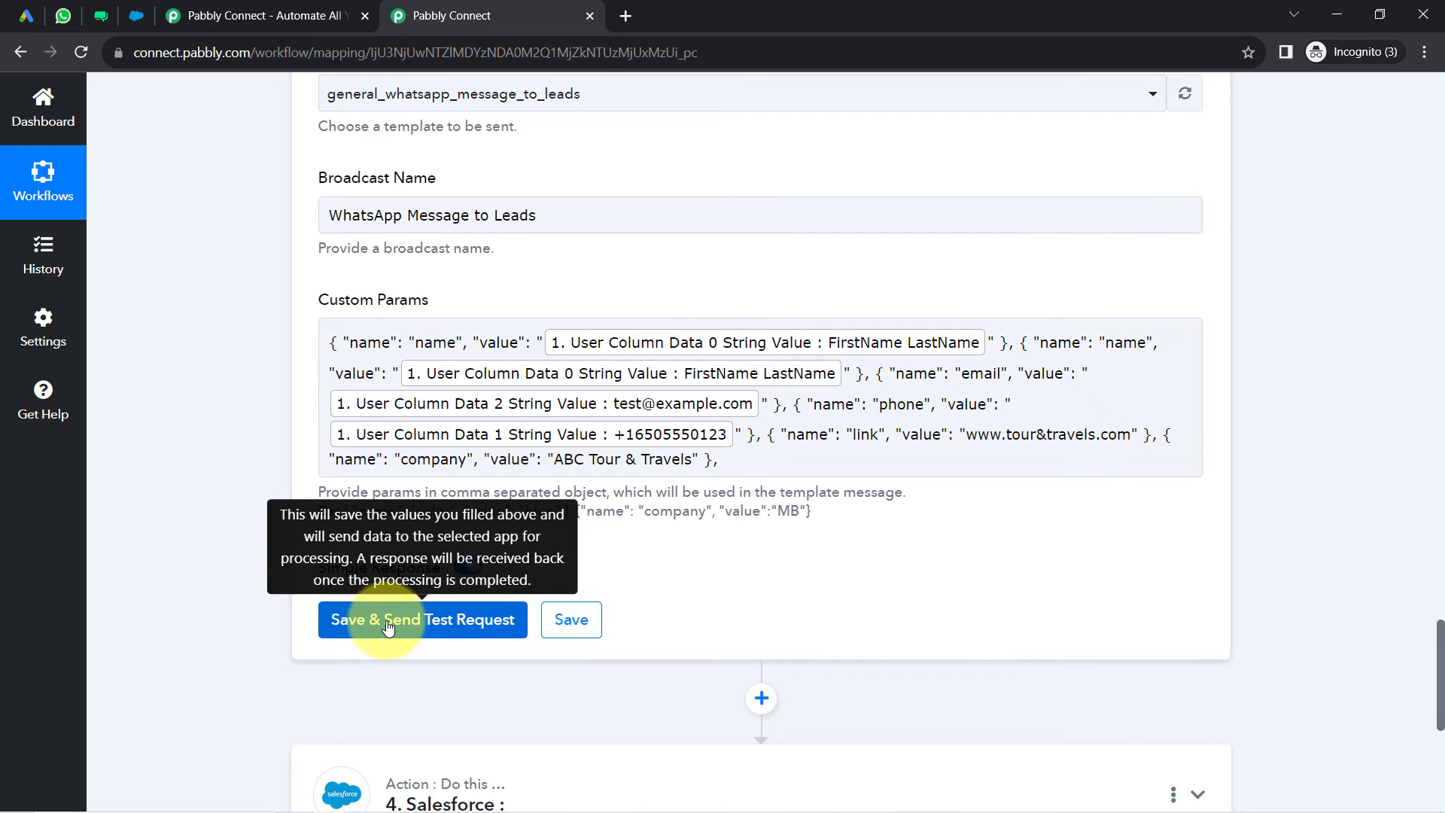
- Replace the mapped WhatsApp Number in the WATI action with a test recipient's phone number, then save and send the test request
{"action": "left_click", "coordinate": [63, 16]}
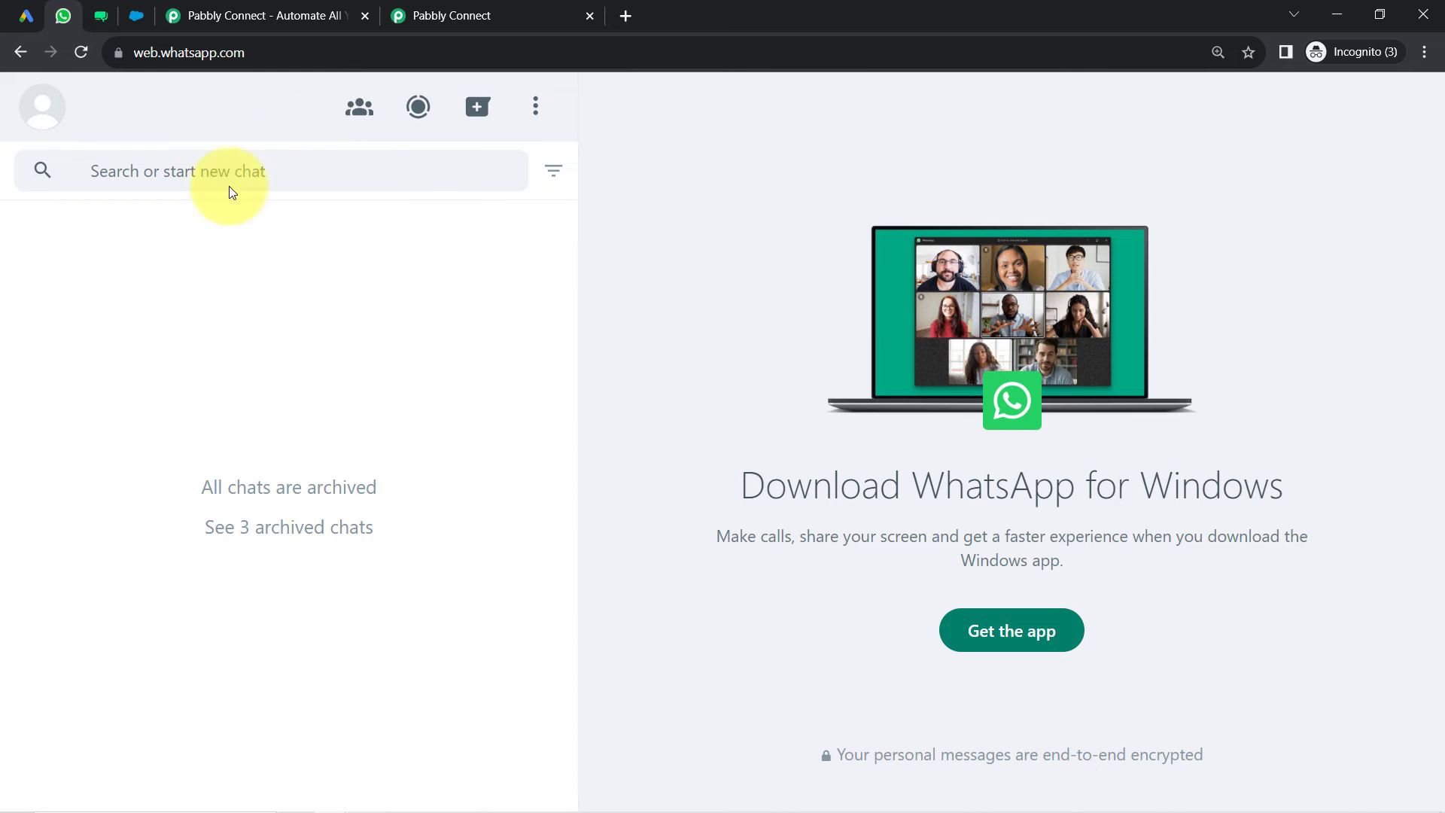
{"action": "left_click", "coordinate": [451, 16]}
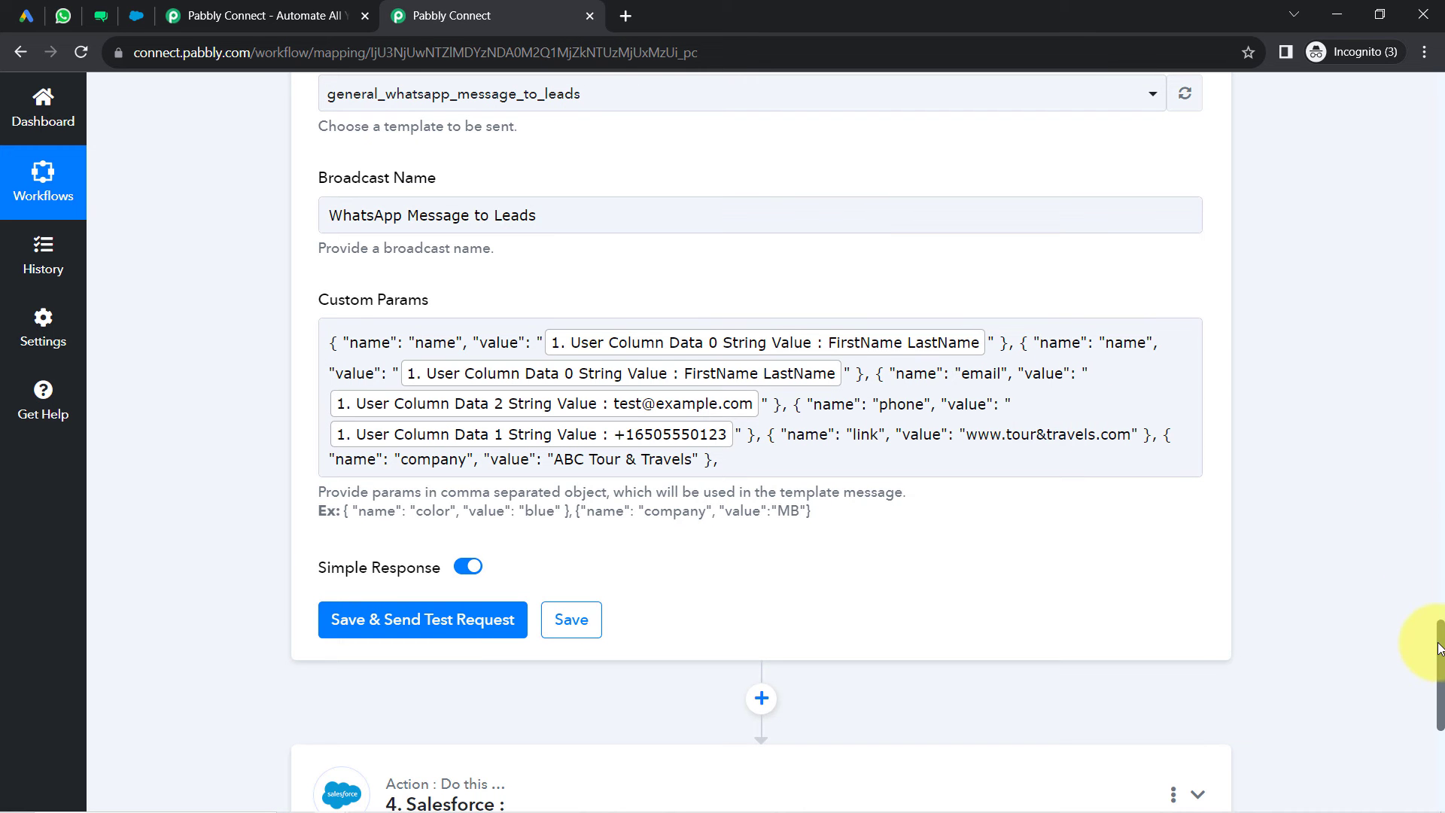
{"action": "left_click_drag", "start_coordinate": [1440, 646], "coordinate": [1440, 578]}
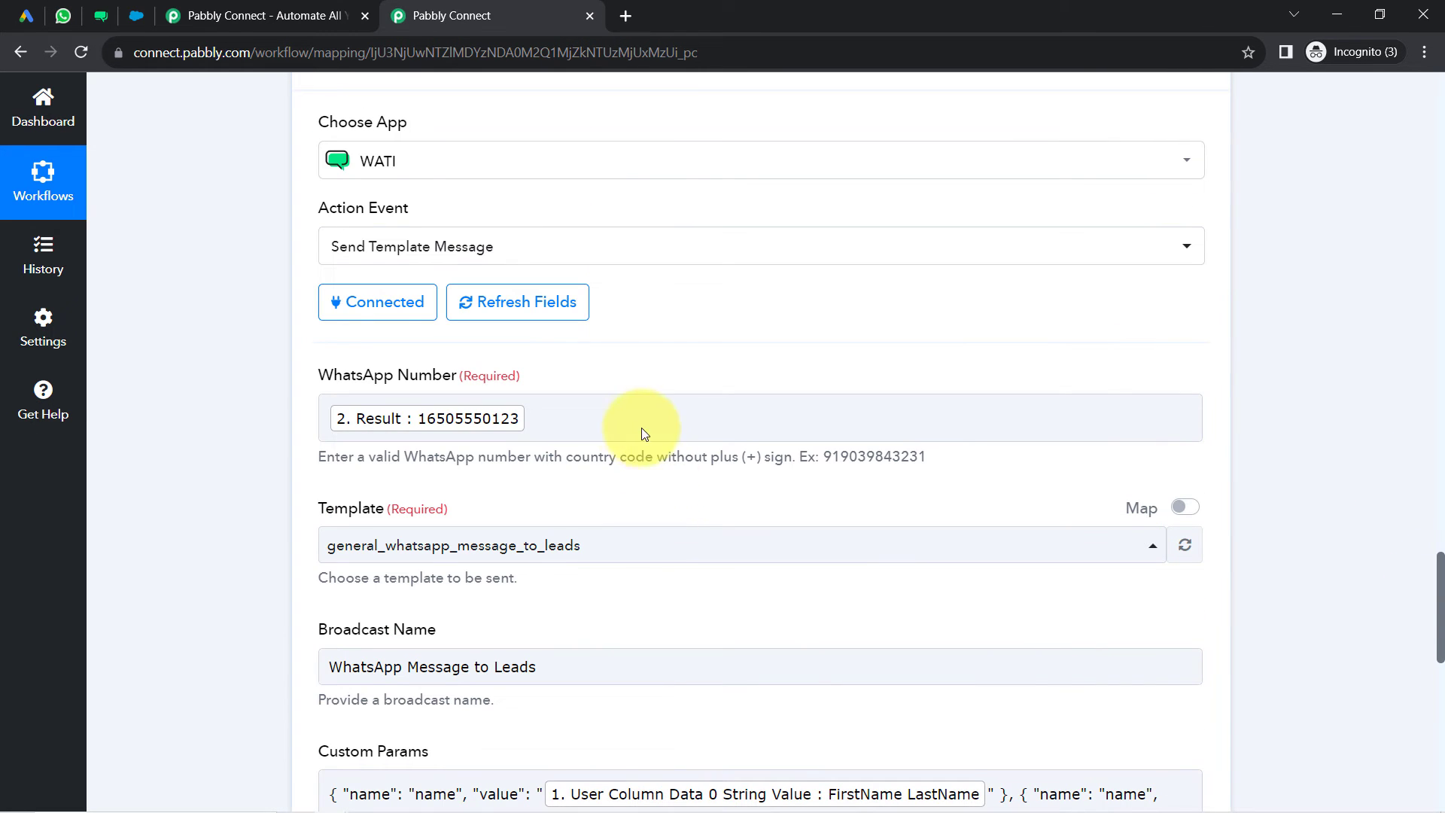
{"action": "left_click", "coordinate": [556, 440]}
{"action": "key", "text": "BackSpace"}
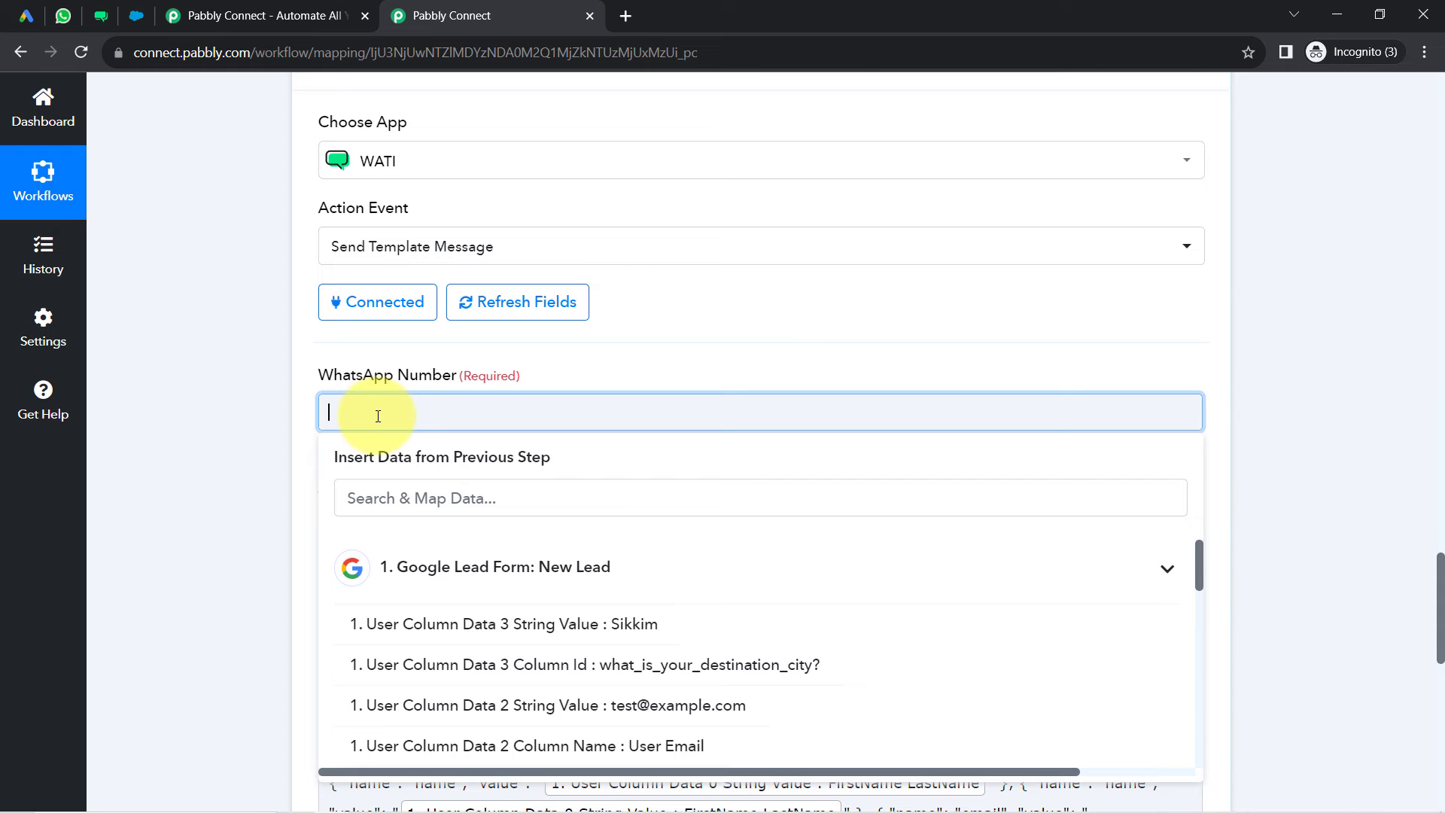
{"action": "scroll", "coordinate": [406, 369], "scroll_direction": "down", "scroll_amount": 10}
{"action": "left_click", "coordinate": [435, 320]}
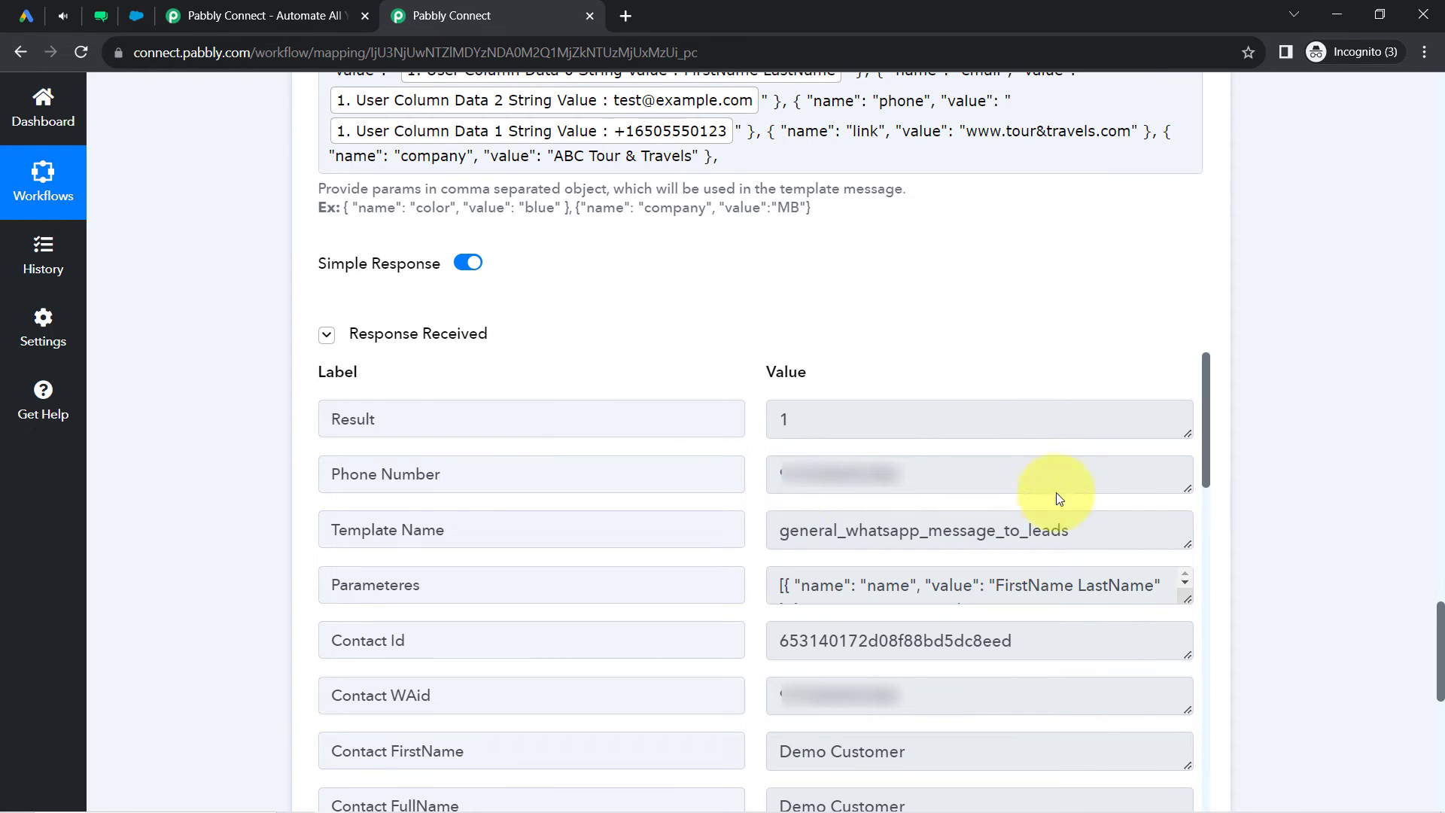
- Switch to WhatsApp Web and read the template message received in the Via WATI chat
{"action": "left_click_drag", "start_coordinate": [1203, 427], "coordinate": [1186, 453]}
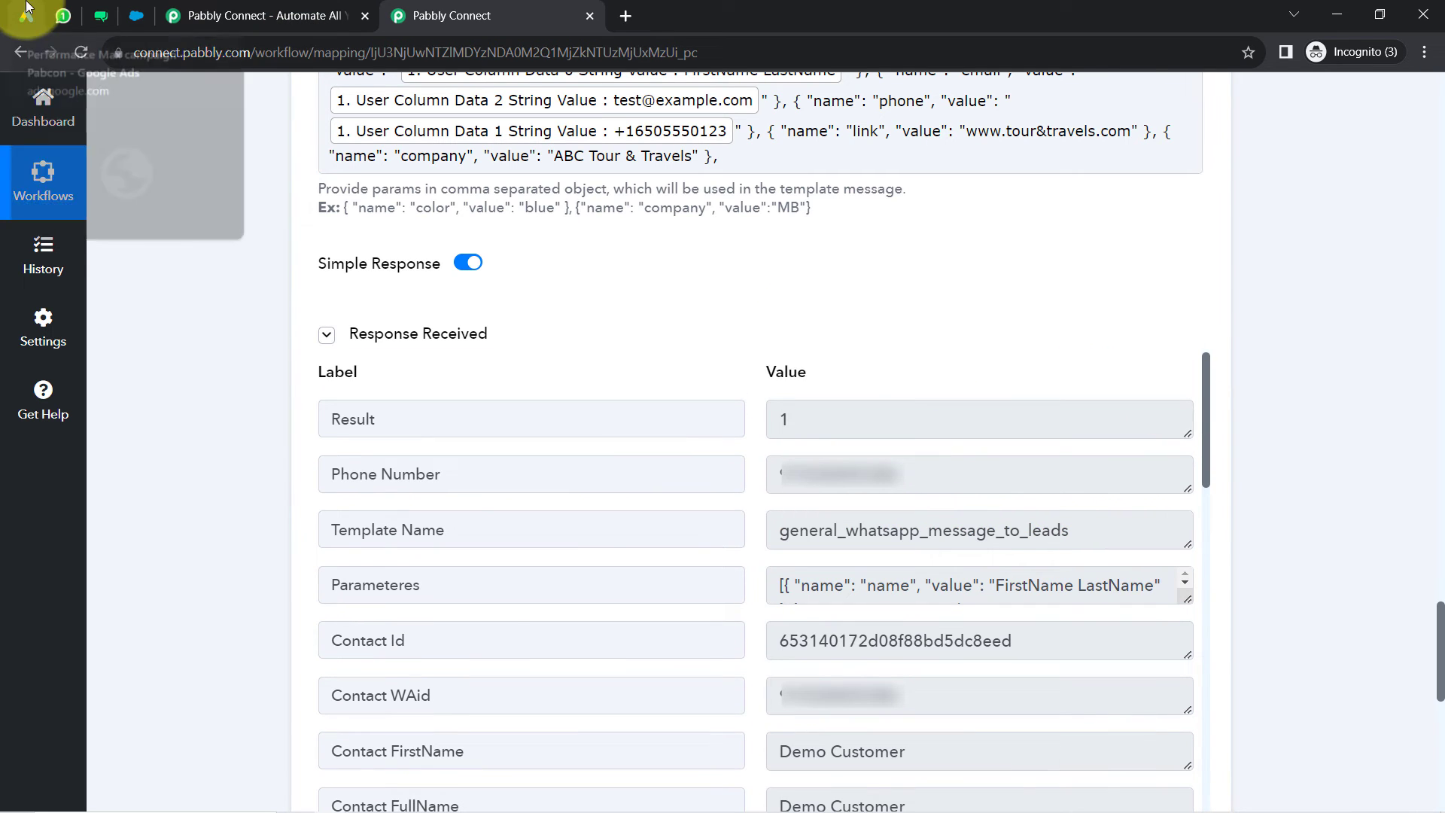
{"action": "left_click", "coordinate": [63, 15]}
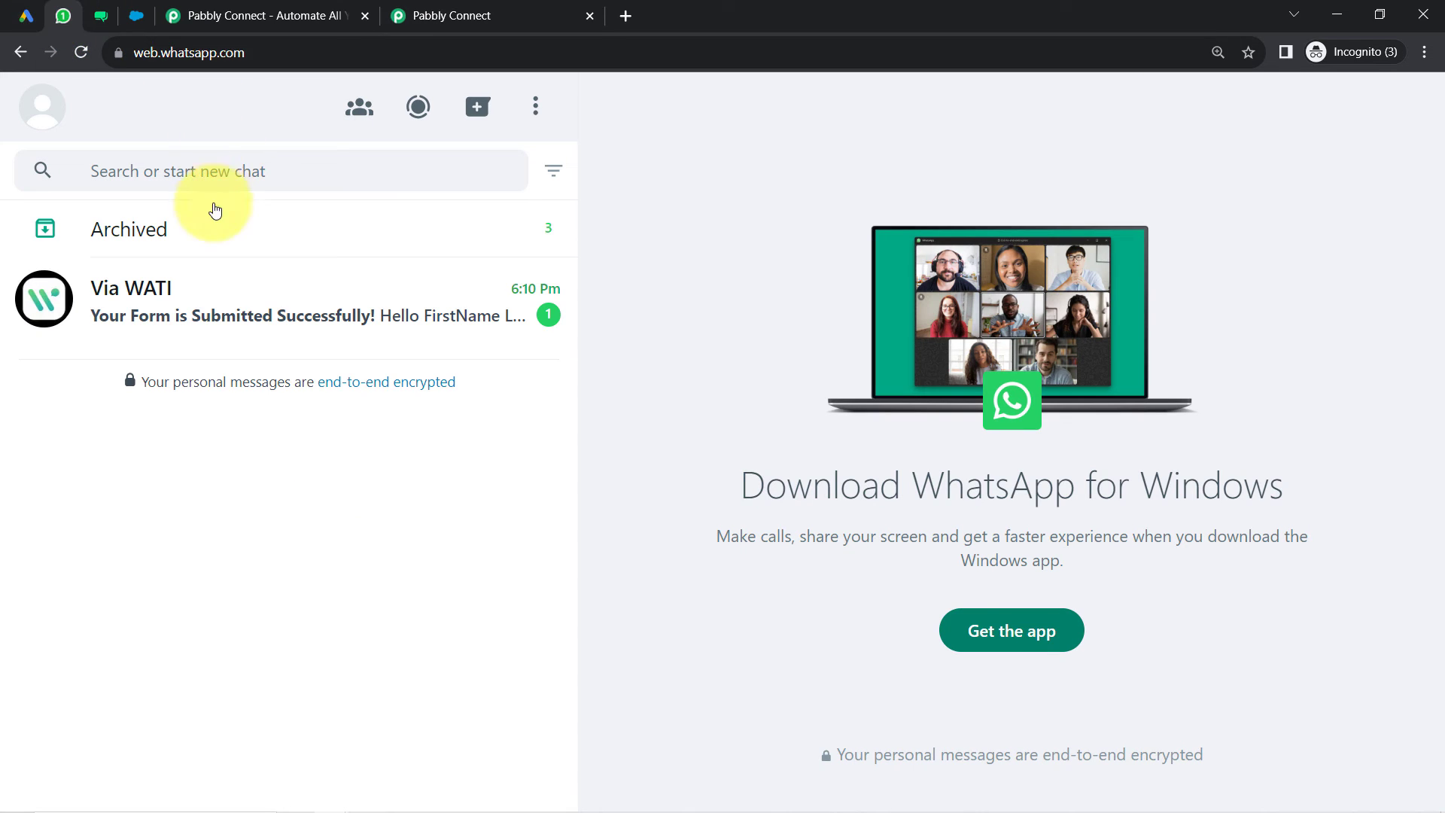
{"action": "left_click", "coordinate": [260, 309]}
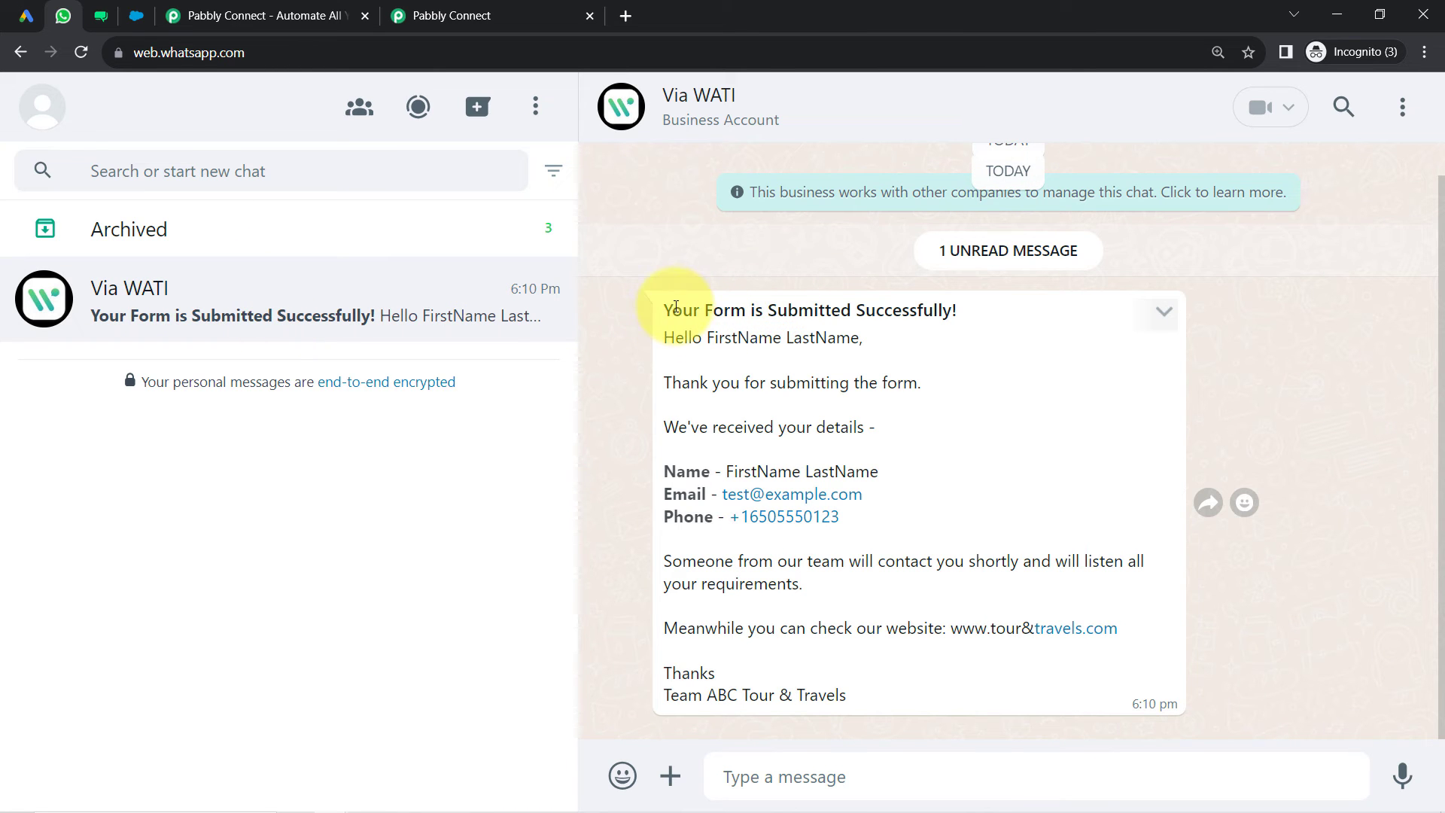
{"action": "left_click_drag", "start_coordinate": [671, 310], "coordinate": [936, 311]}
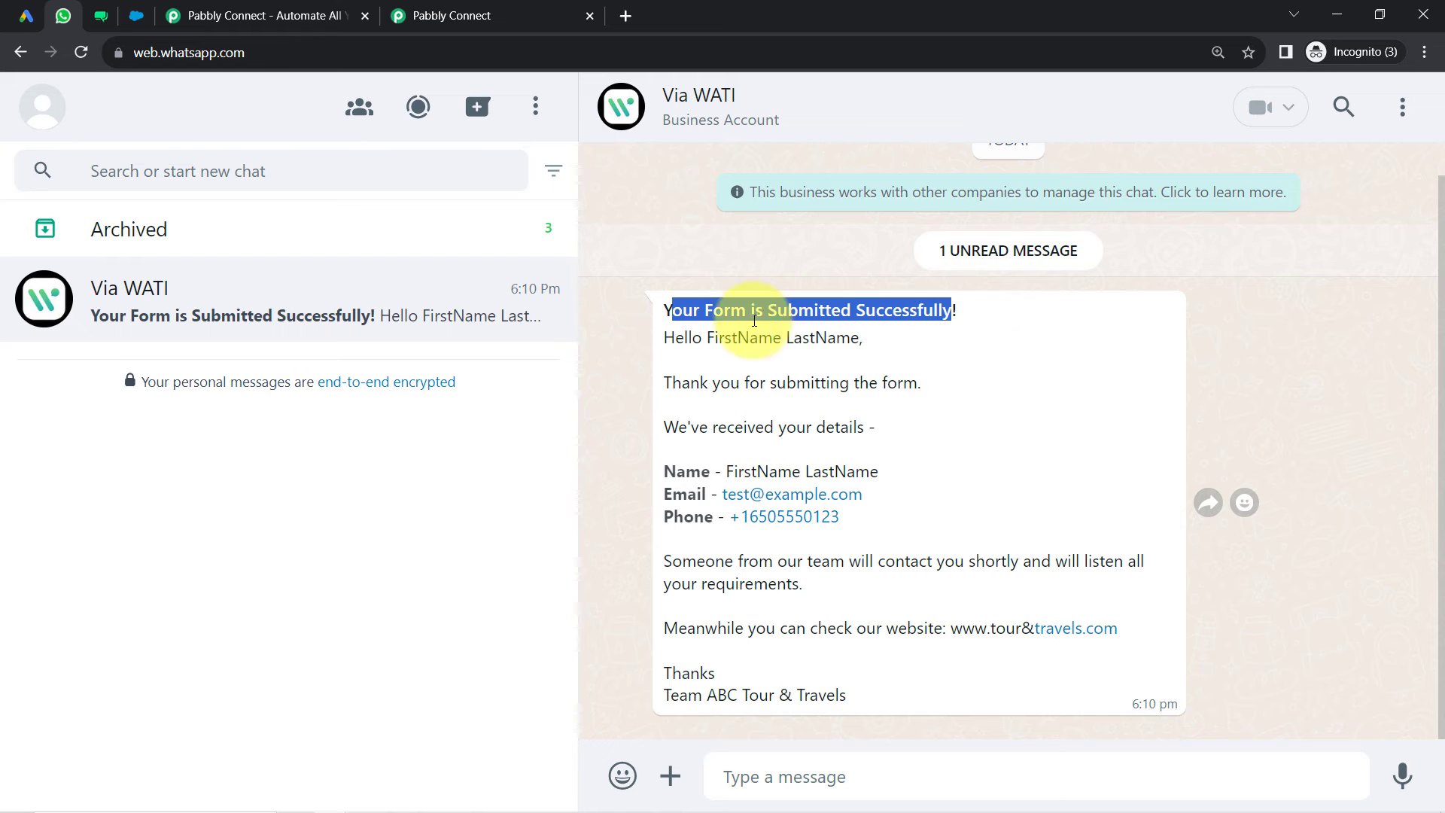
- Examine the greeting, submitted lead details and follow-up text of the received WhatsApp template message
{"action": "left_click_drag", "start_coordinate": [719, 338], "coordinate": [767, 338]}
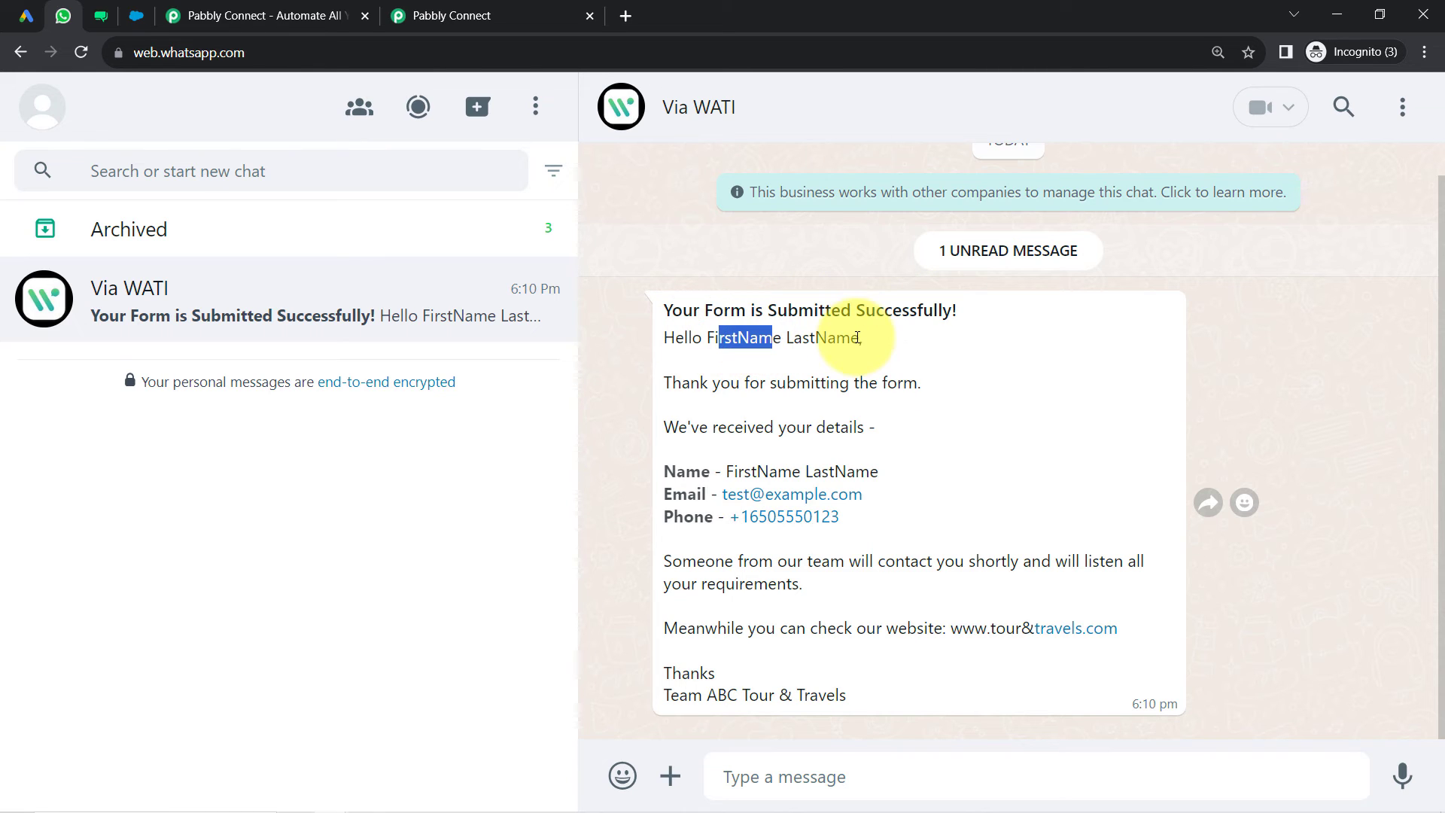
{"action": "left_click_drag", "start_coordinate": [859, 338], "coordinate": [725, 338]}
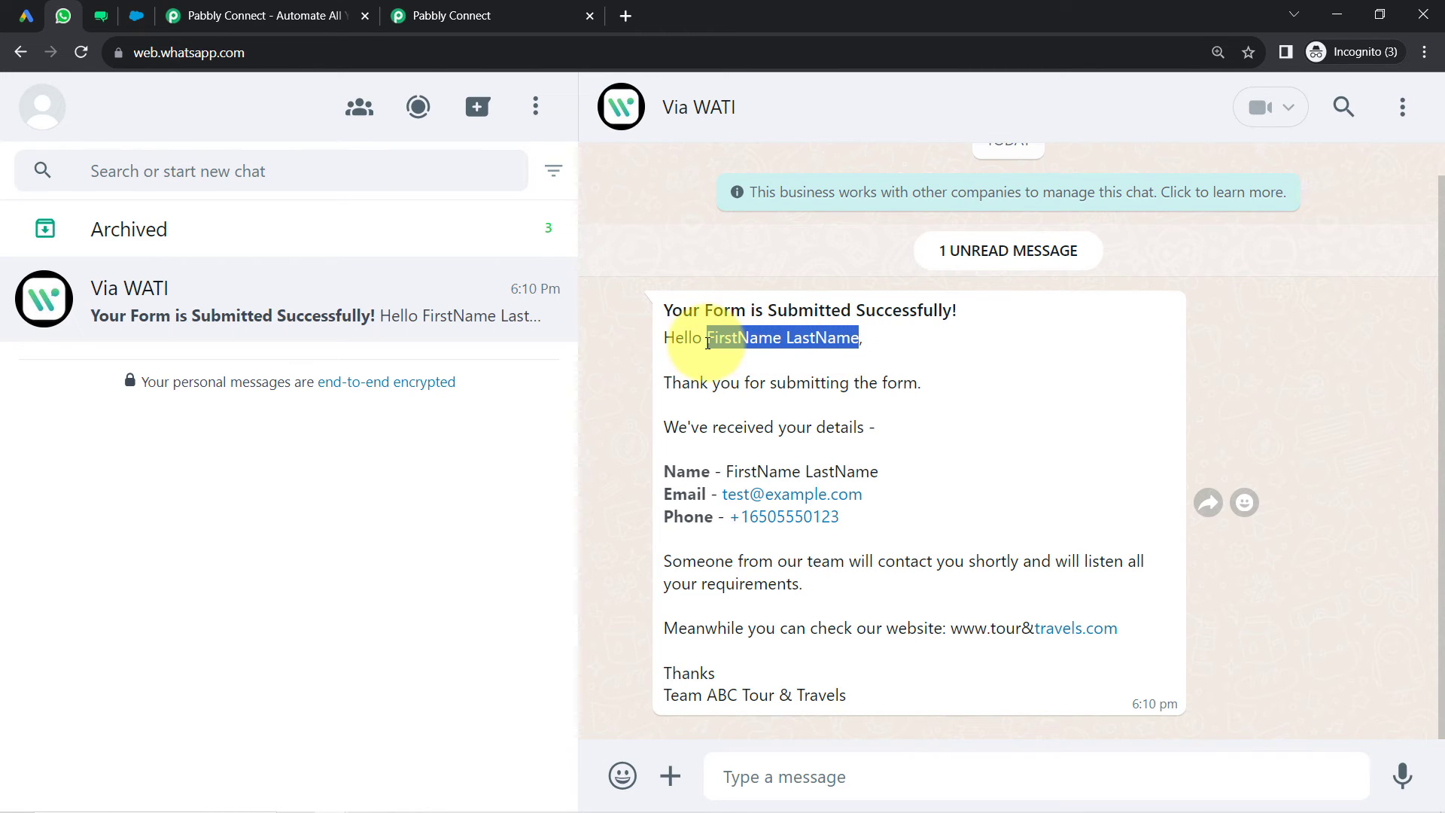
{"action": "left_click", "coordinate": [713, 339]}
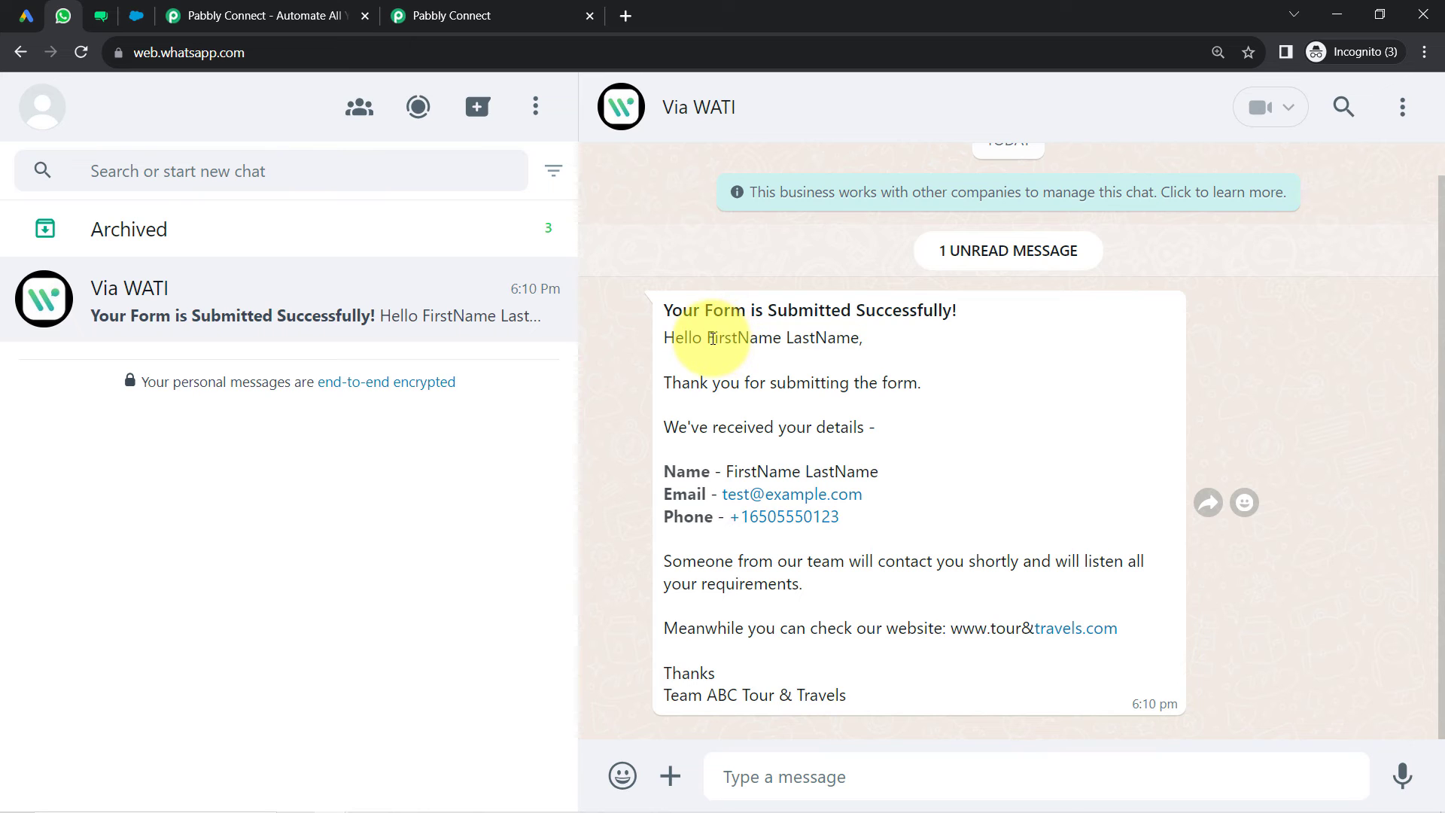
{"action": "left_click_drag", "start_coordinate": [713, 339], "coordinate": [842, 345]}
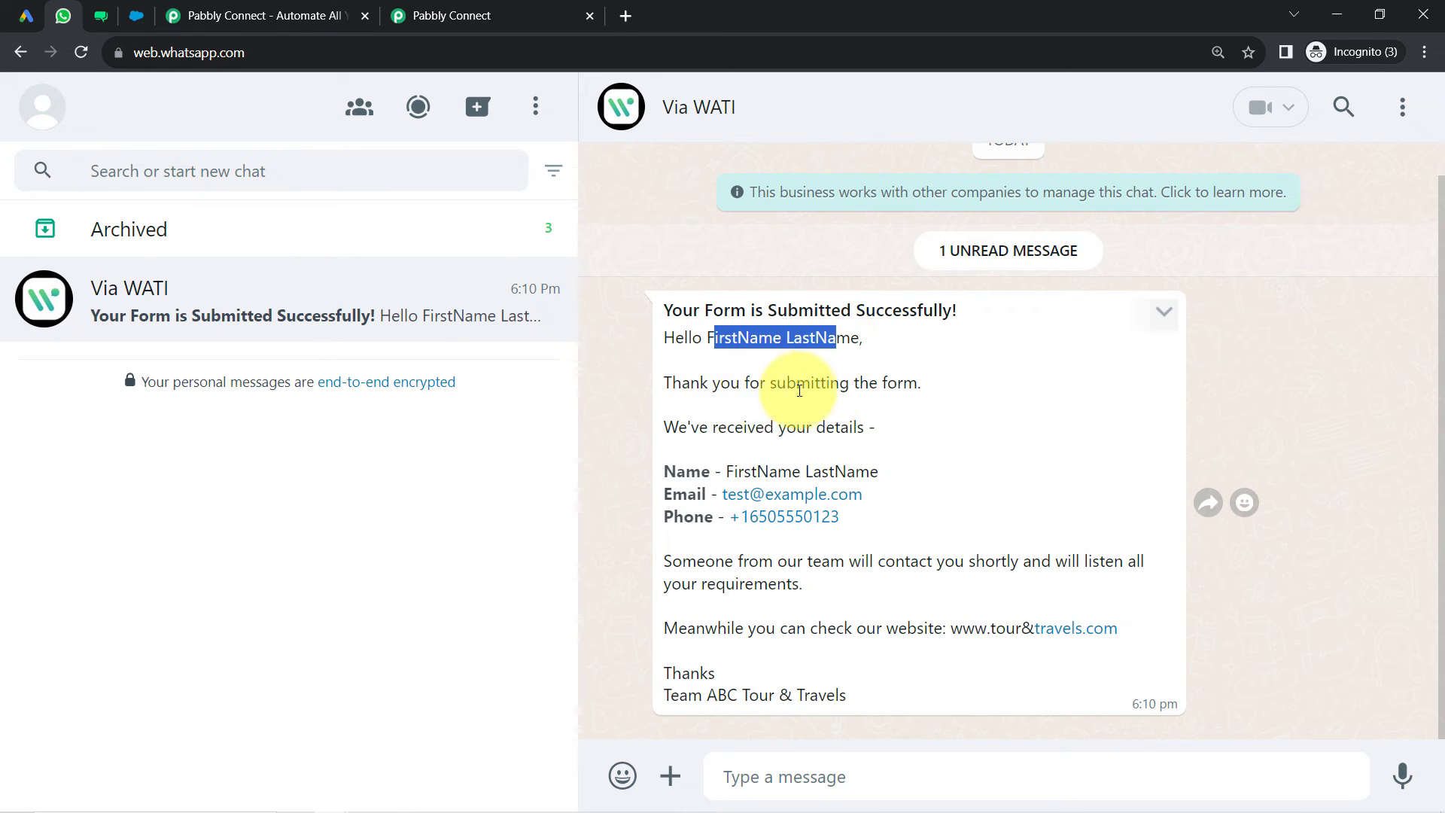
{"action": "double_click", "coordinate": [684, 471]}
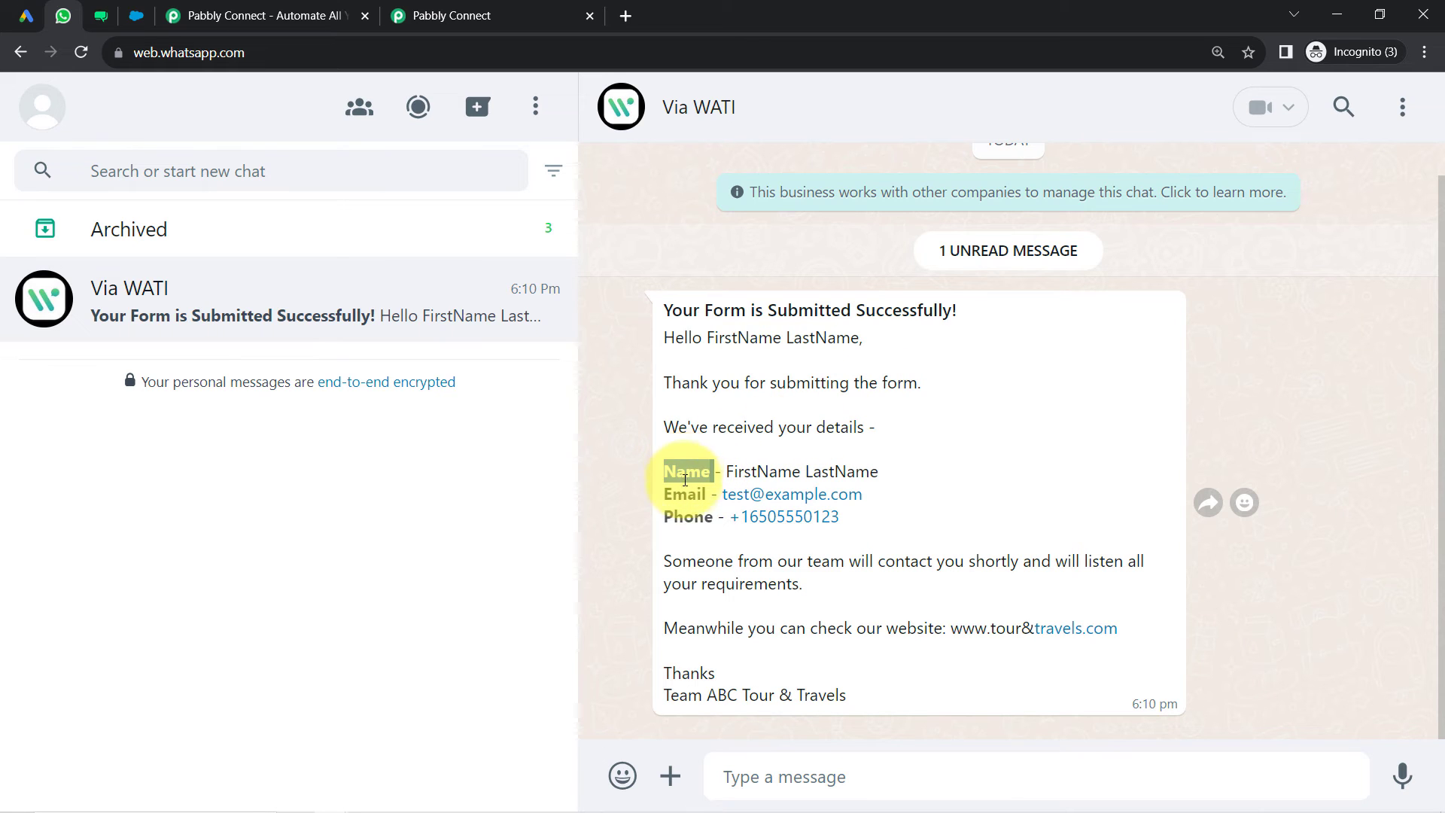
{"action": "double_click", "coordinate": [685, 495]}
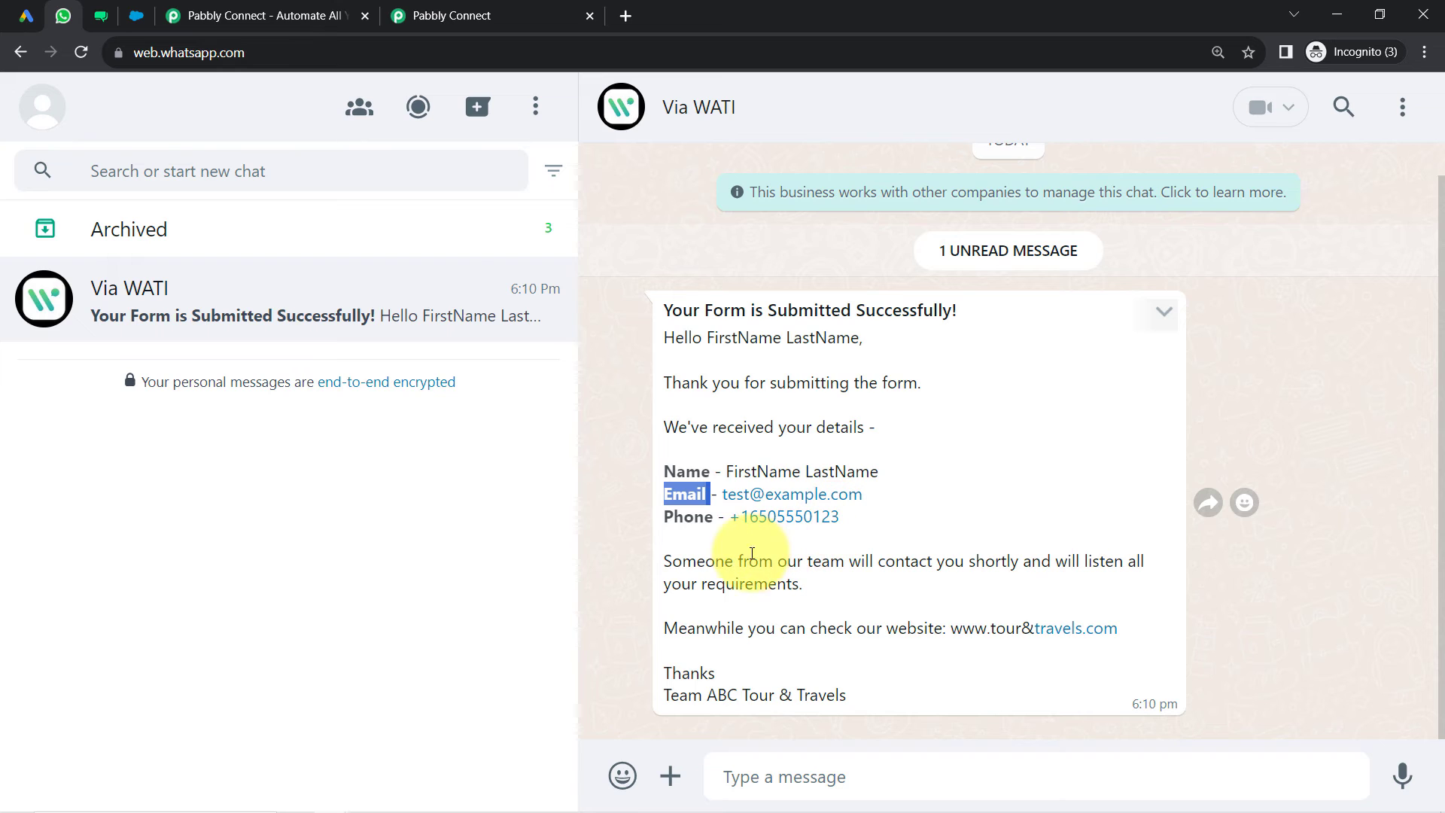
{"action": "left_click", "coordinate": [702, 563]}
{"action": "left_click_drag", "start_coordinate": [701, 563], "coordinate": [790, 632]}
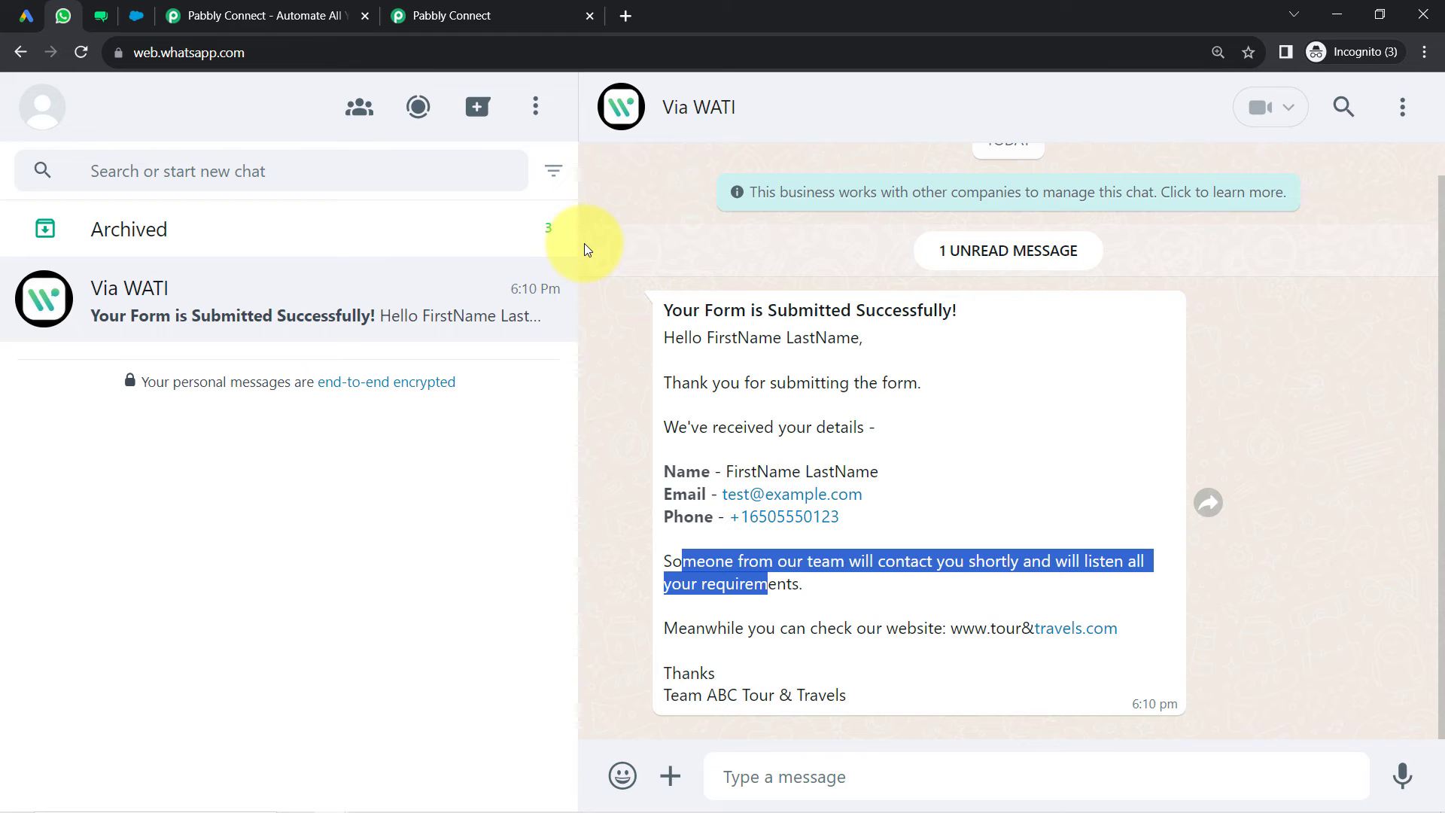
- Switch back to the Pabbly Connect workflow and collapse the WATI, Google Lead Form and Text Formatter steps
{"action": "left_click", "coordinate": [452, 11]}
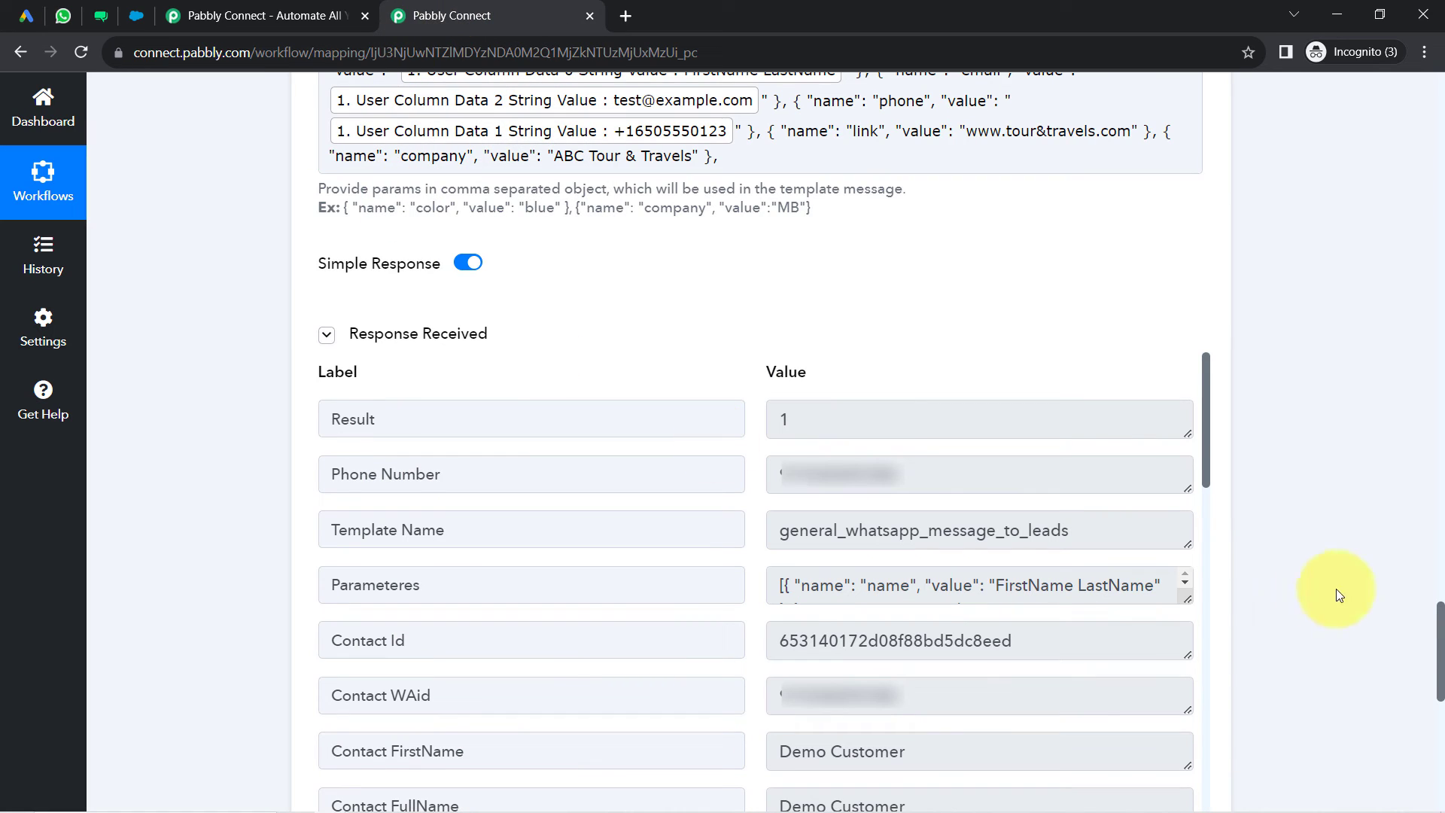
{"action": "scroll", "coordinate": [1439, 643], "scroll_direction": "up", "scroll_amount": 10}
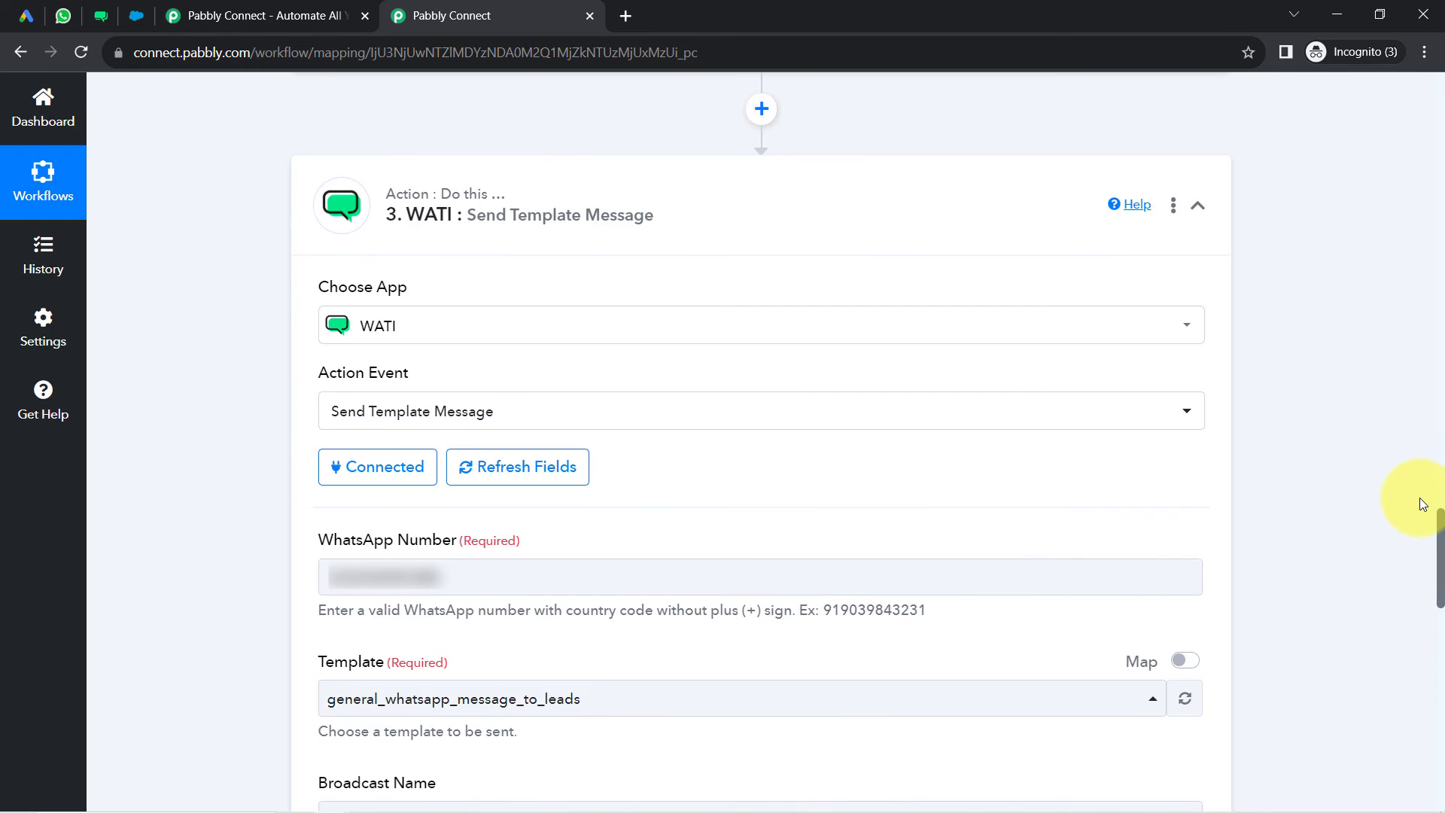
{"action": "left_click", "coordinate": [426, 398]}
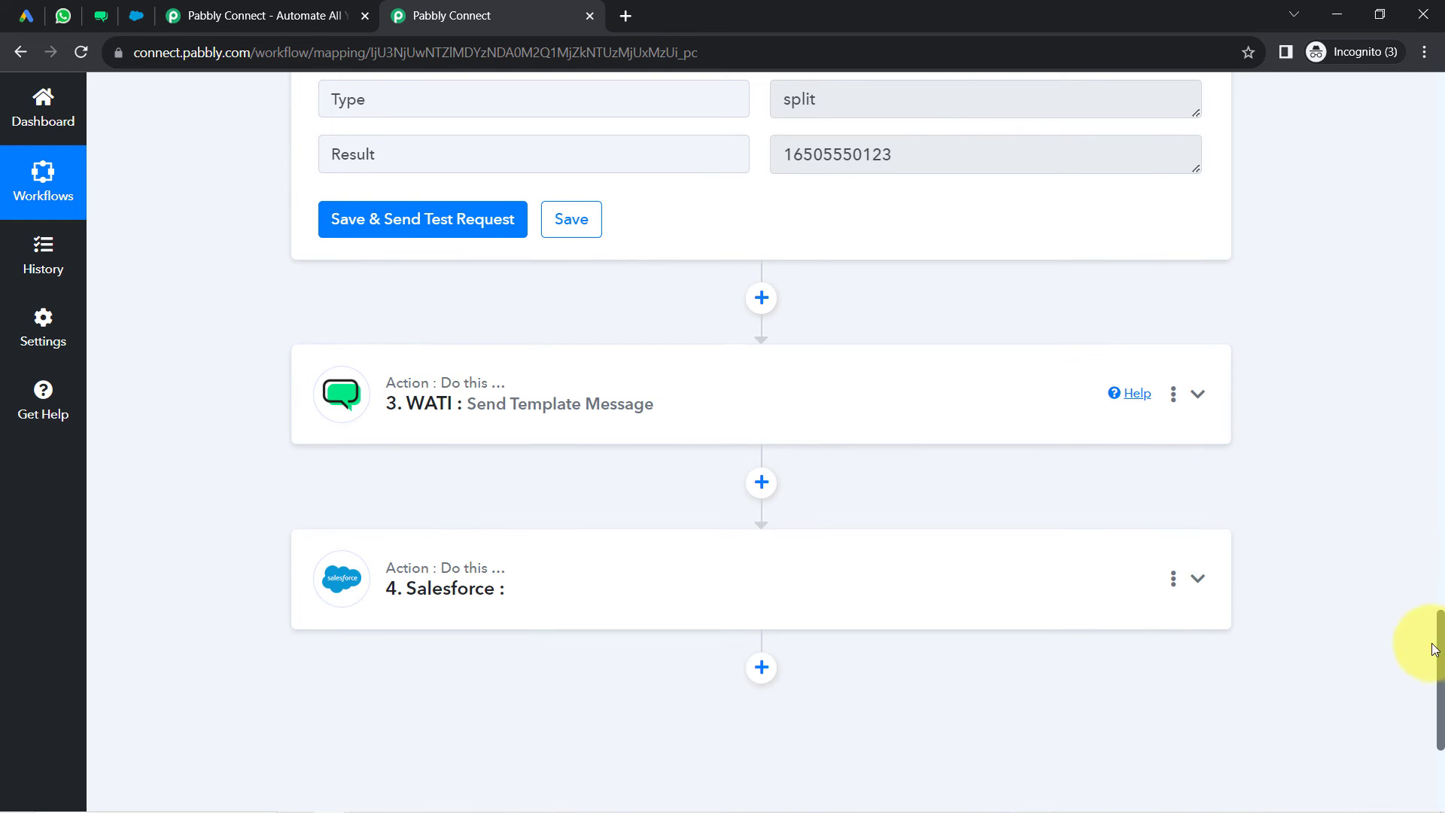
{"action": "left_click_drag", "start_coordinate": [1441, 692], "coordinate": [1427, 114]}
{"action": "left_click", "coordinate": [576, 361]}
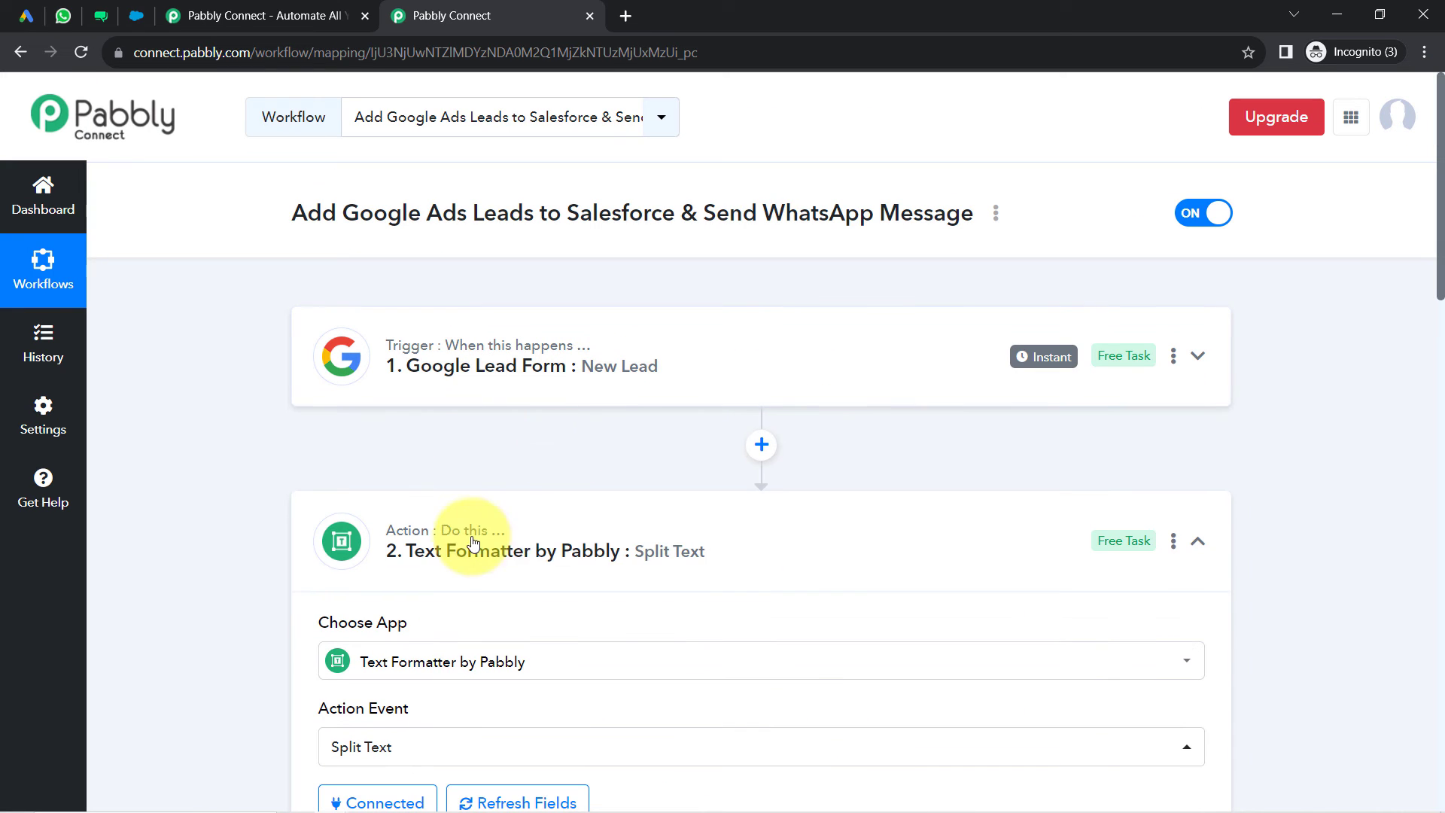
{"action": "left_click", "coordinate": [519, 548]}
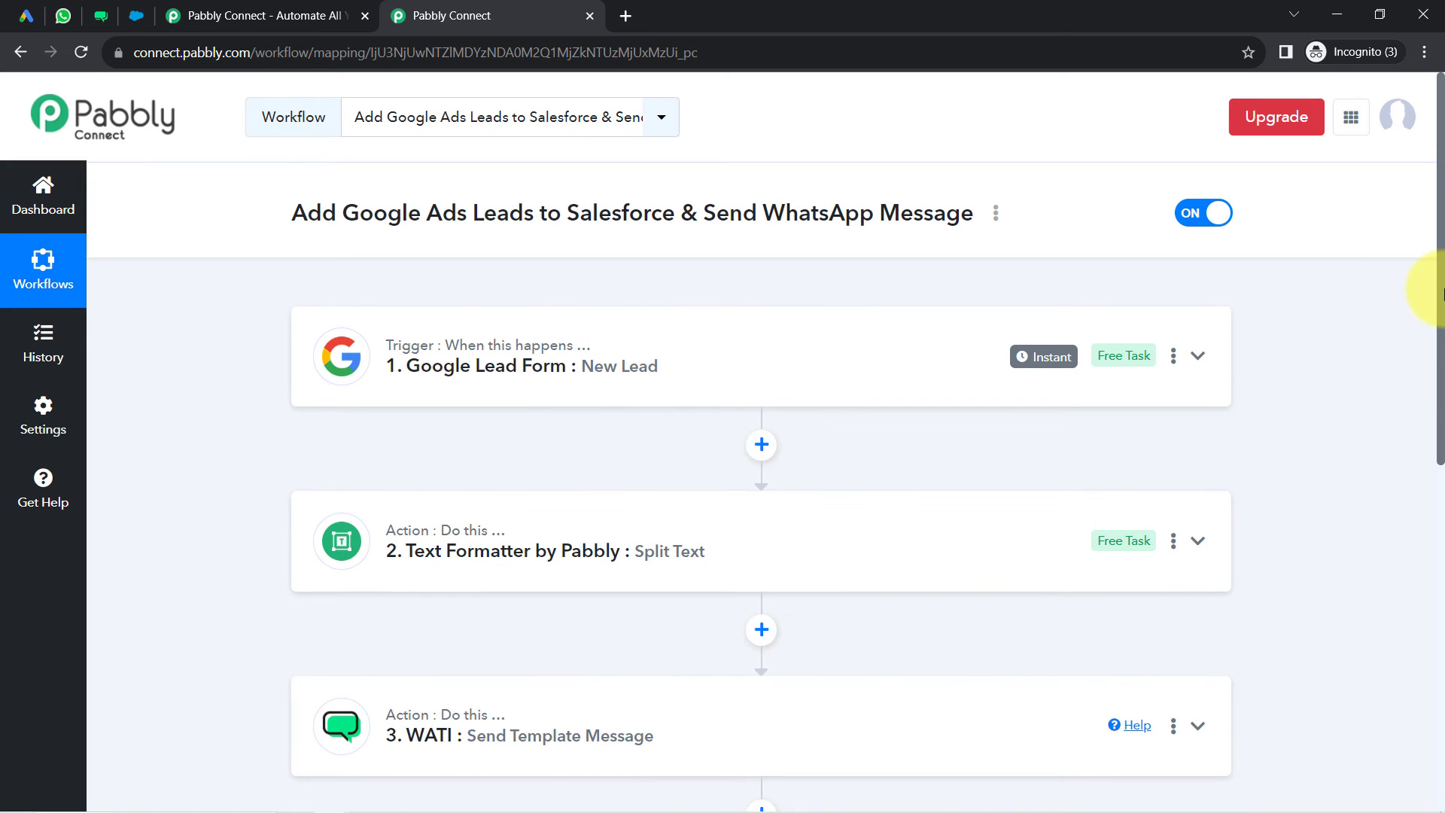
- Expand the Salesforce action and set its action event to Create Contact
{"action": "left_click_drag", "start_coordinate": [1441, 293], "coordinate": [1422, 414]}
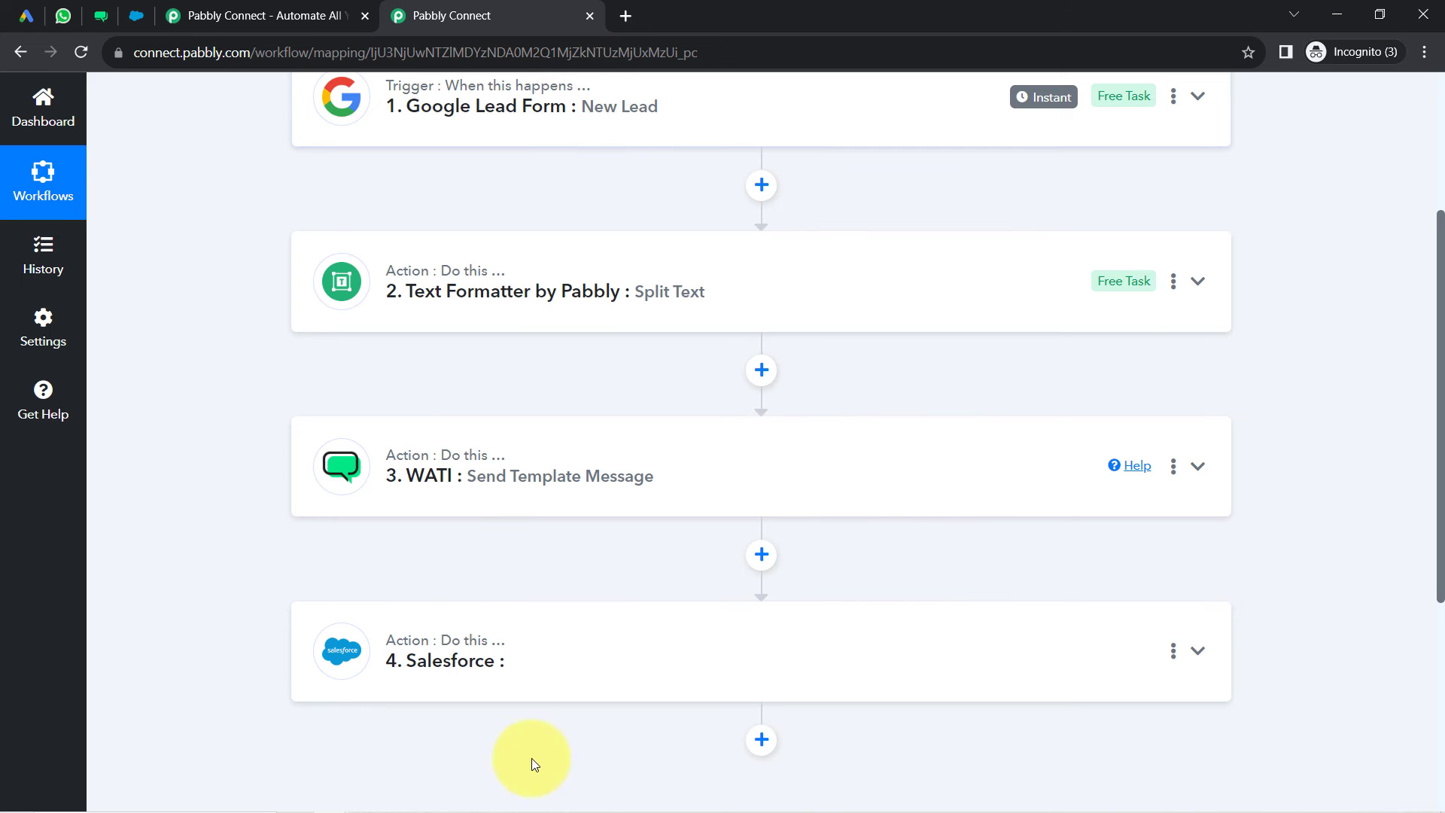
{"action": "left_click_drag", "start_coordinate": [1438, 320], "coordinate": [1419, 490]}
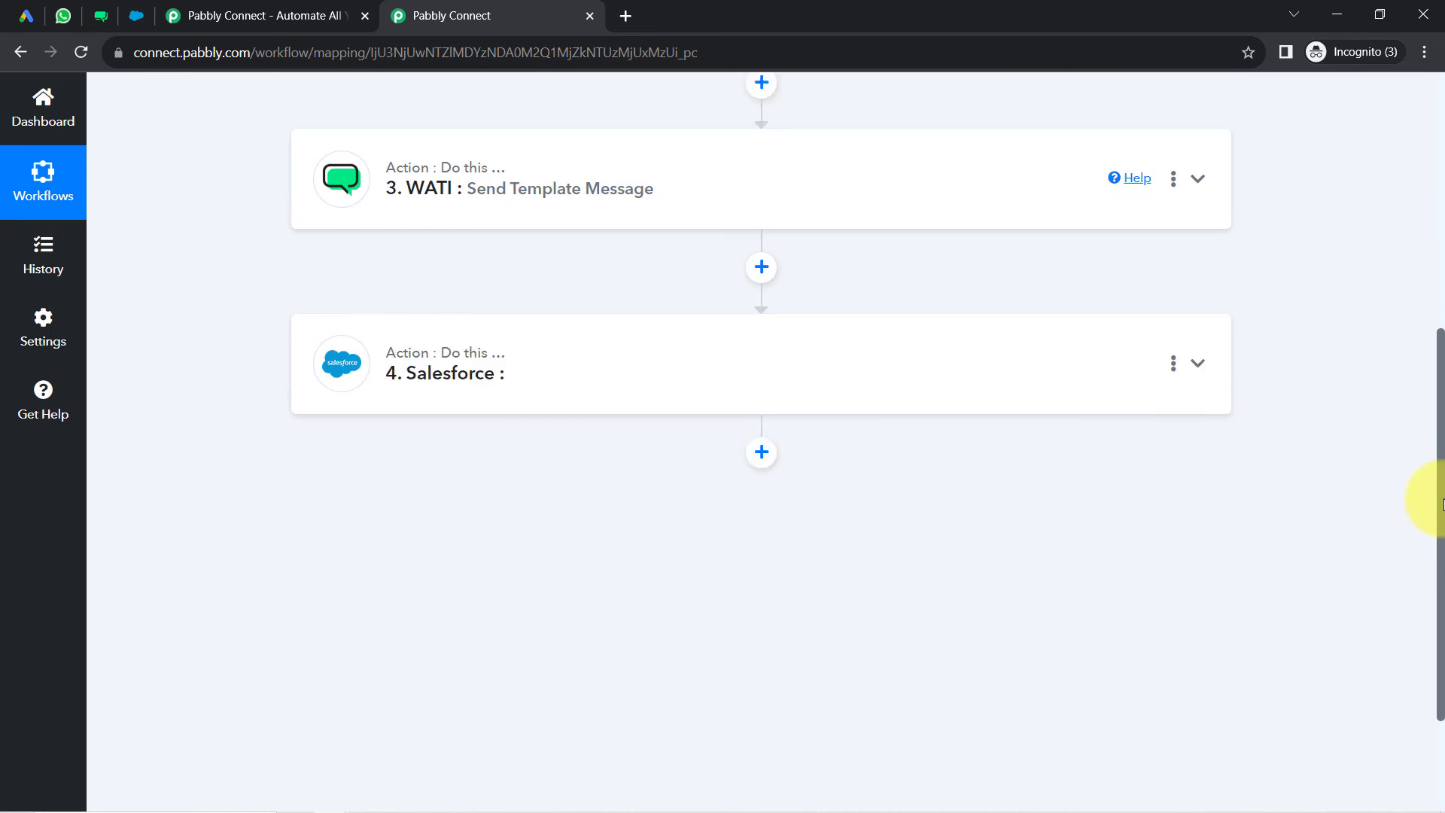
{"action": "left_click", "coordinate": [383, 286]}
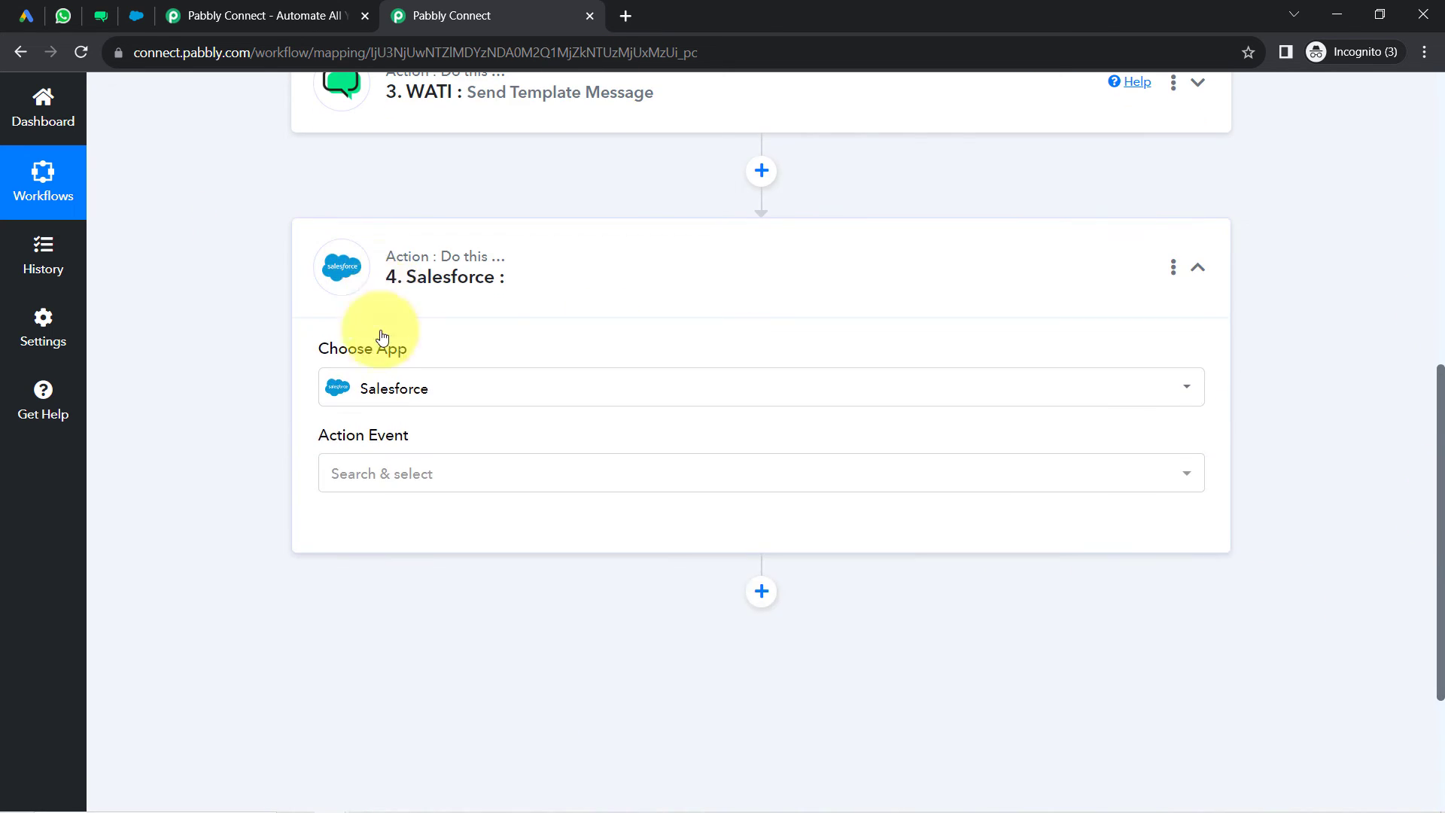
{"action": "left_click", "coordinate": [342, 473]}
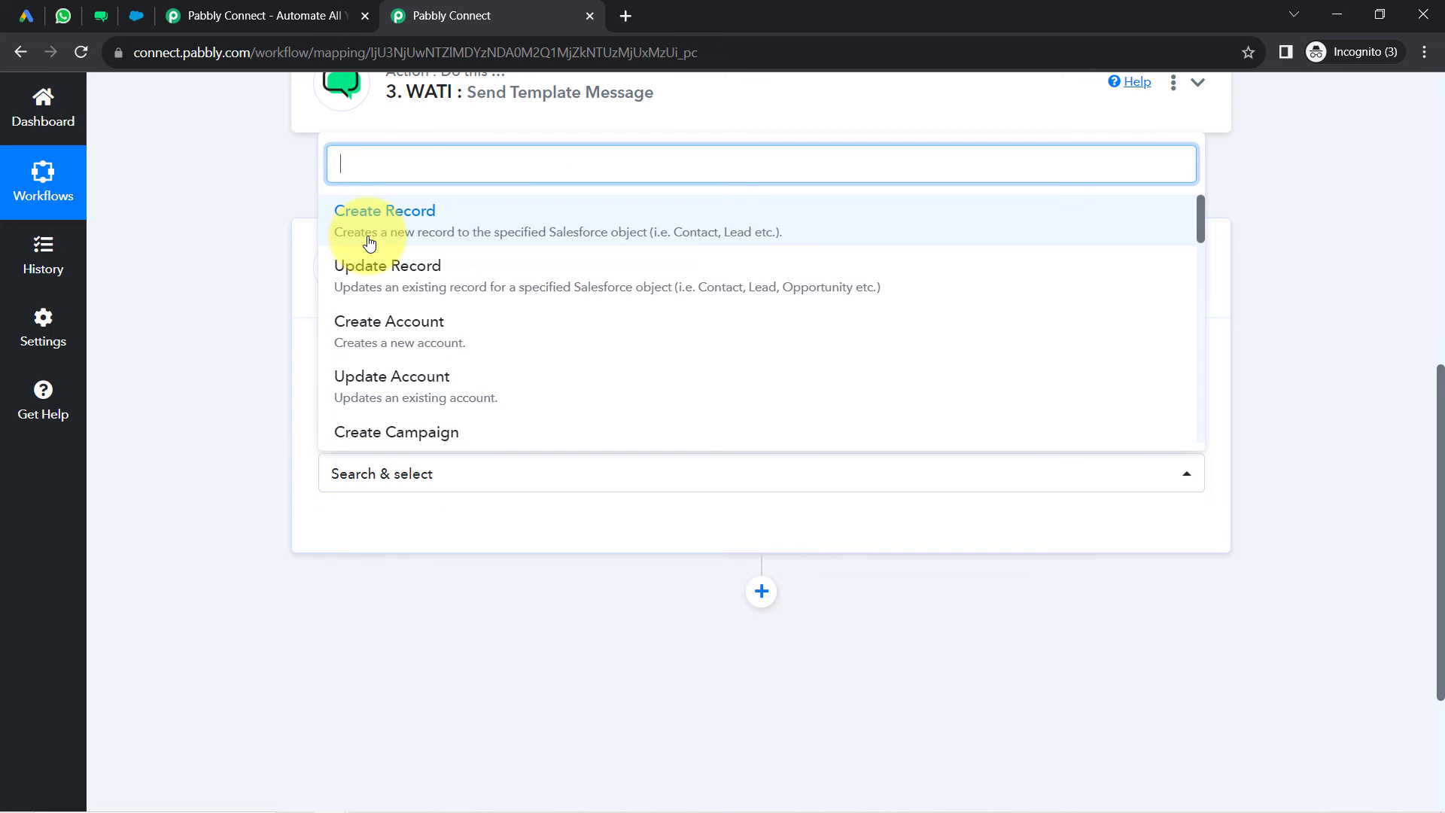
{"action": "type", "text": "co"}
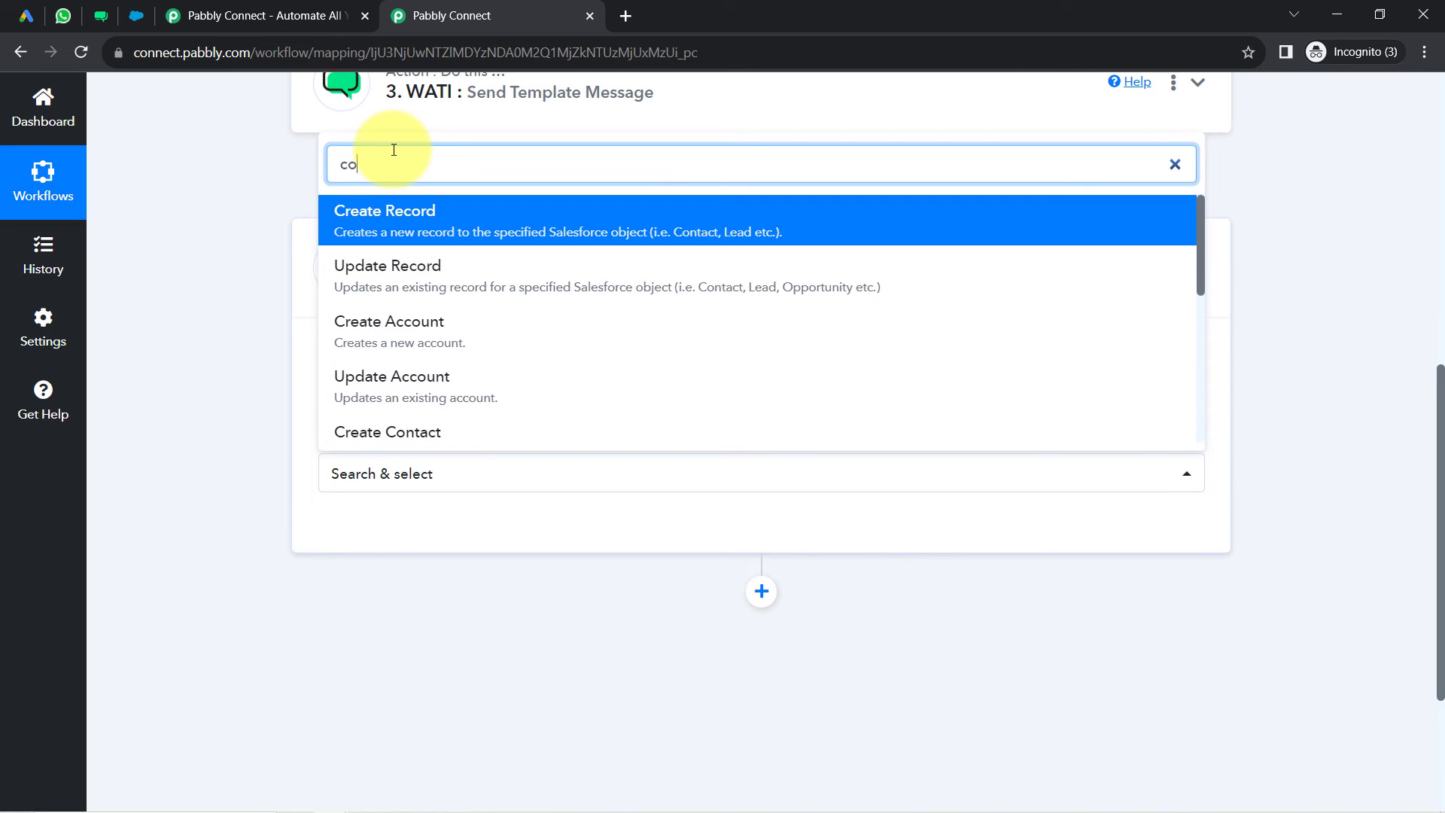
{"action": "type", "text": "nt"}
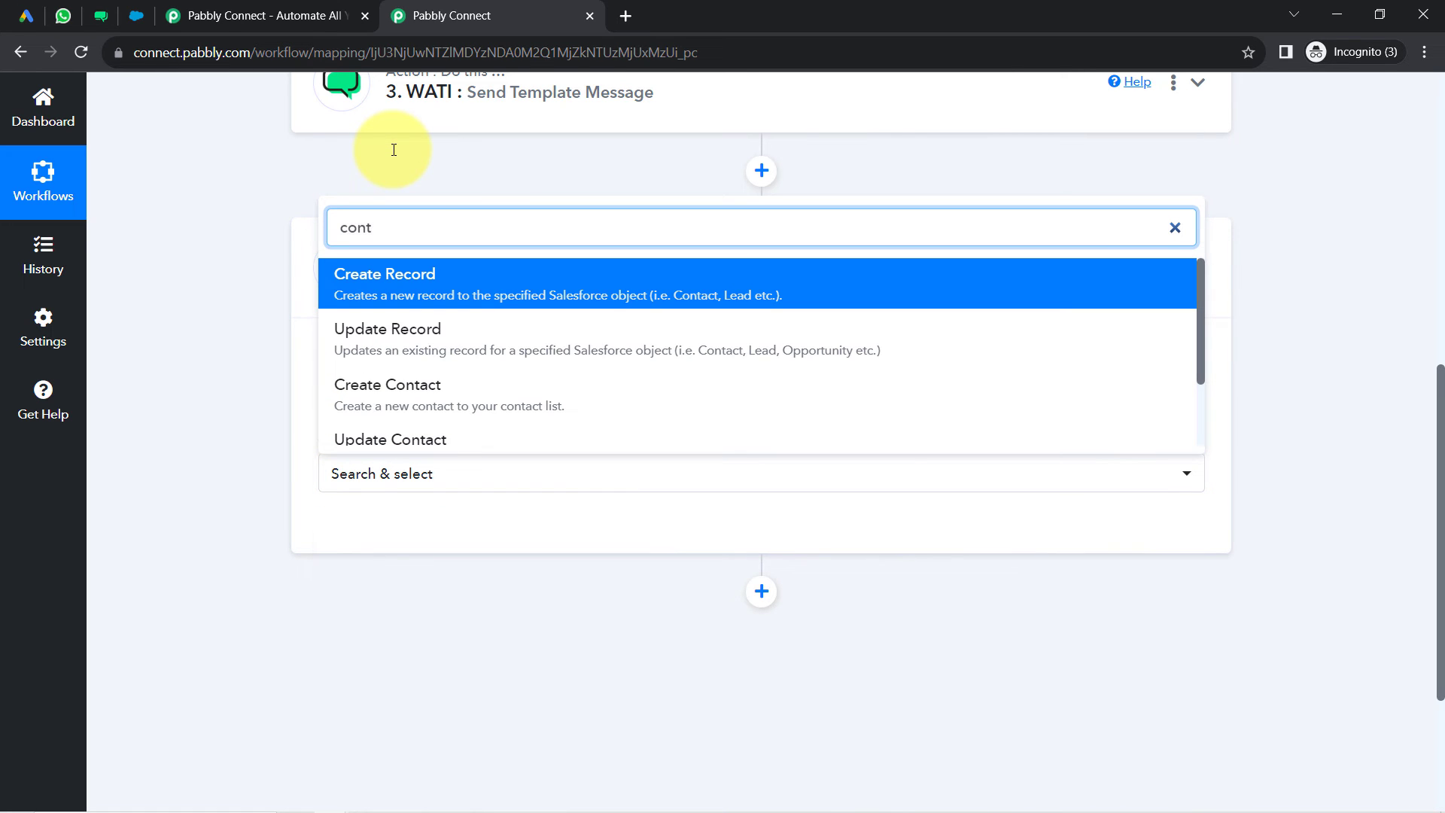
{"action": "left_click", "coordinate": [344, 406]}
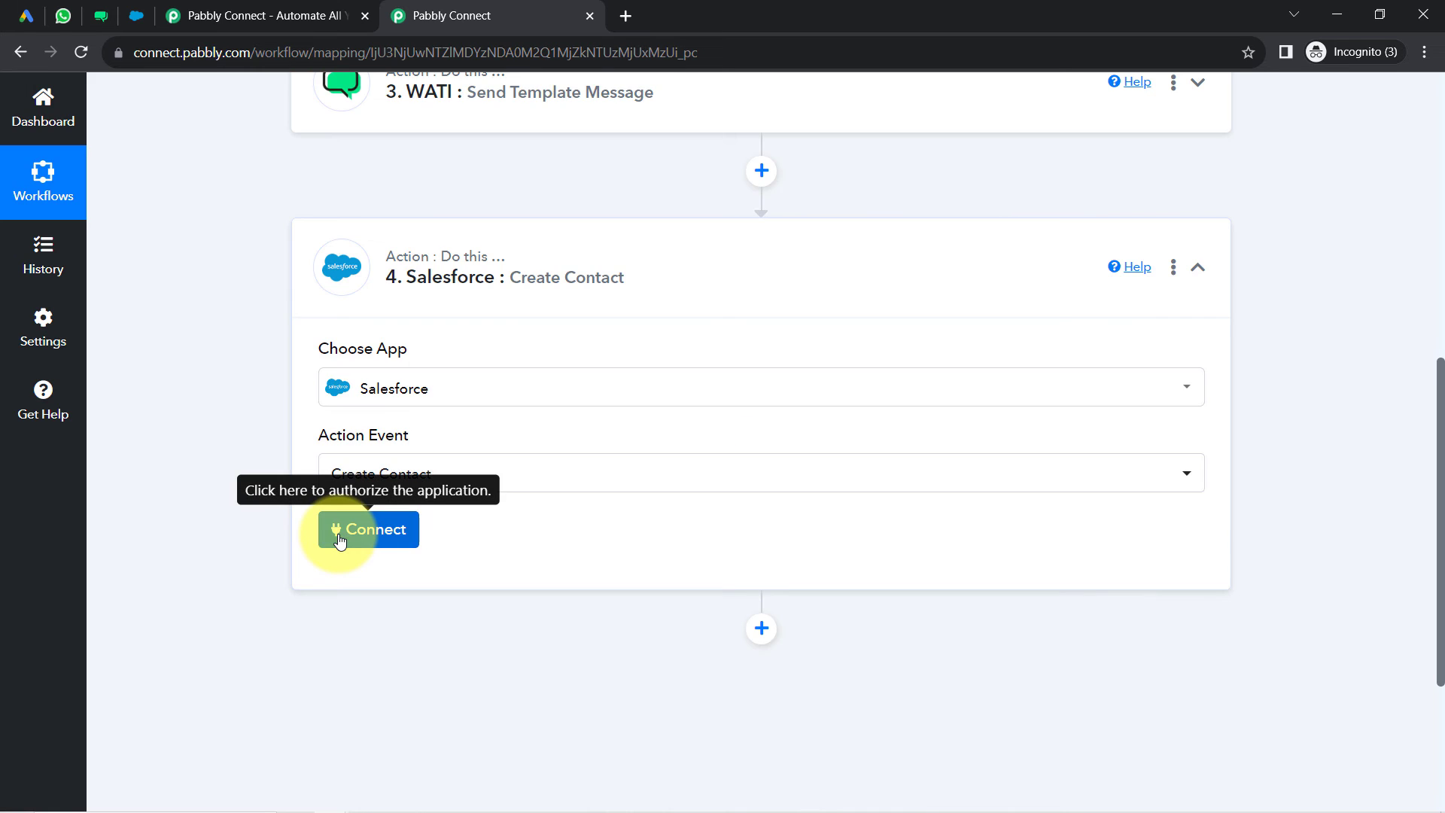
- Add a new Salesforce connection named Salesforce #27 and allow Pabbly Connect access to the account
{"action": "left_click", "coordinate": [340, 527]}
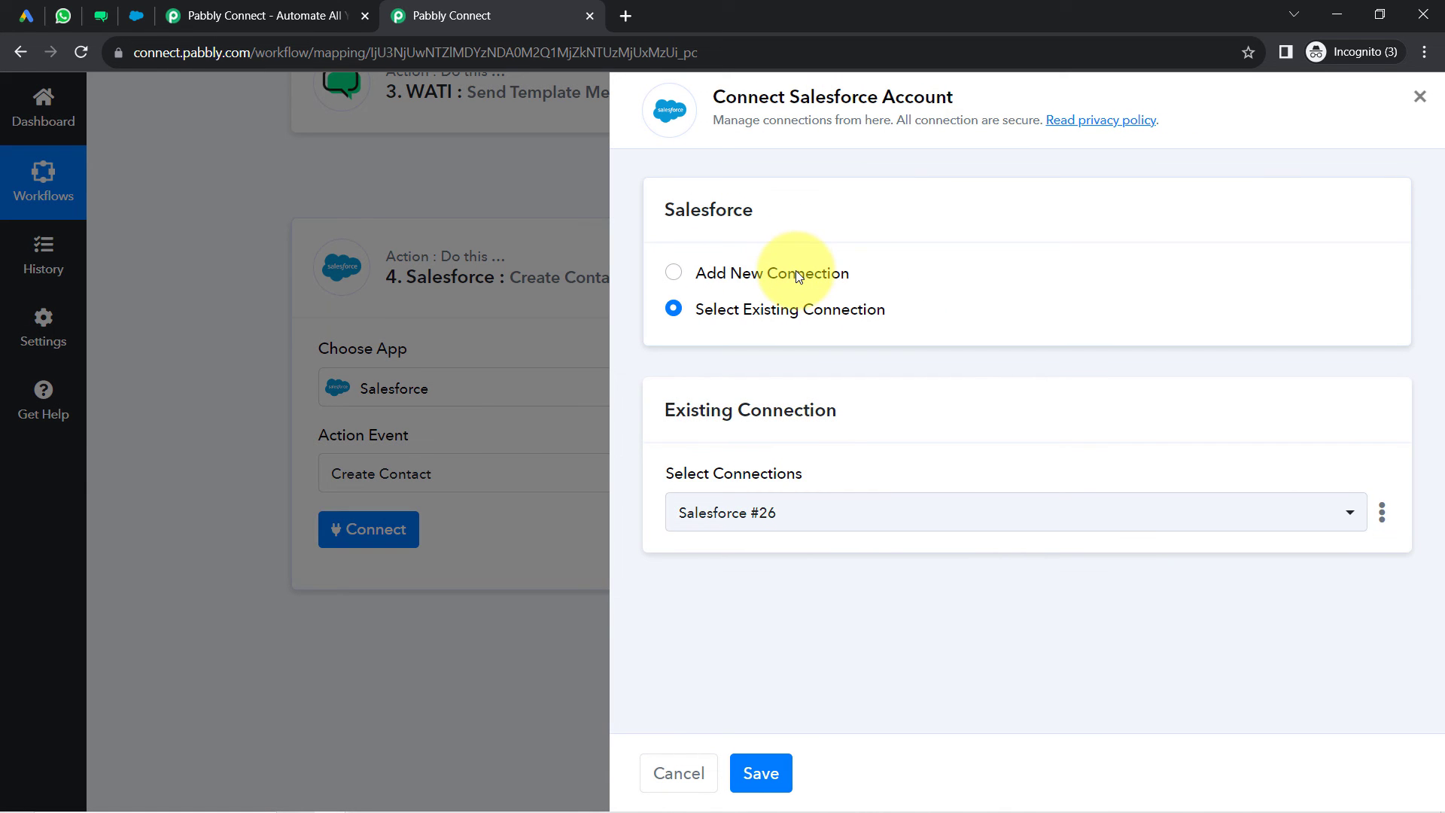
{"action": "left_click", "coordinate": [797, 272]}
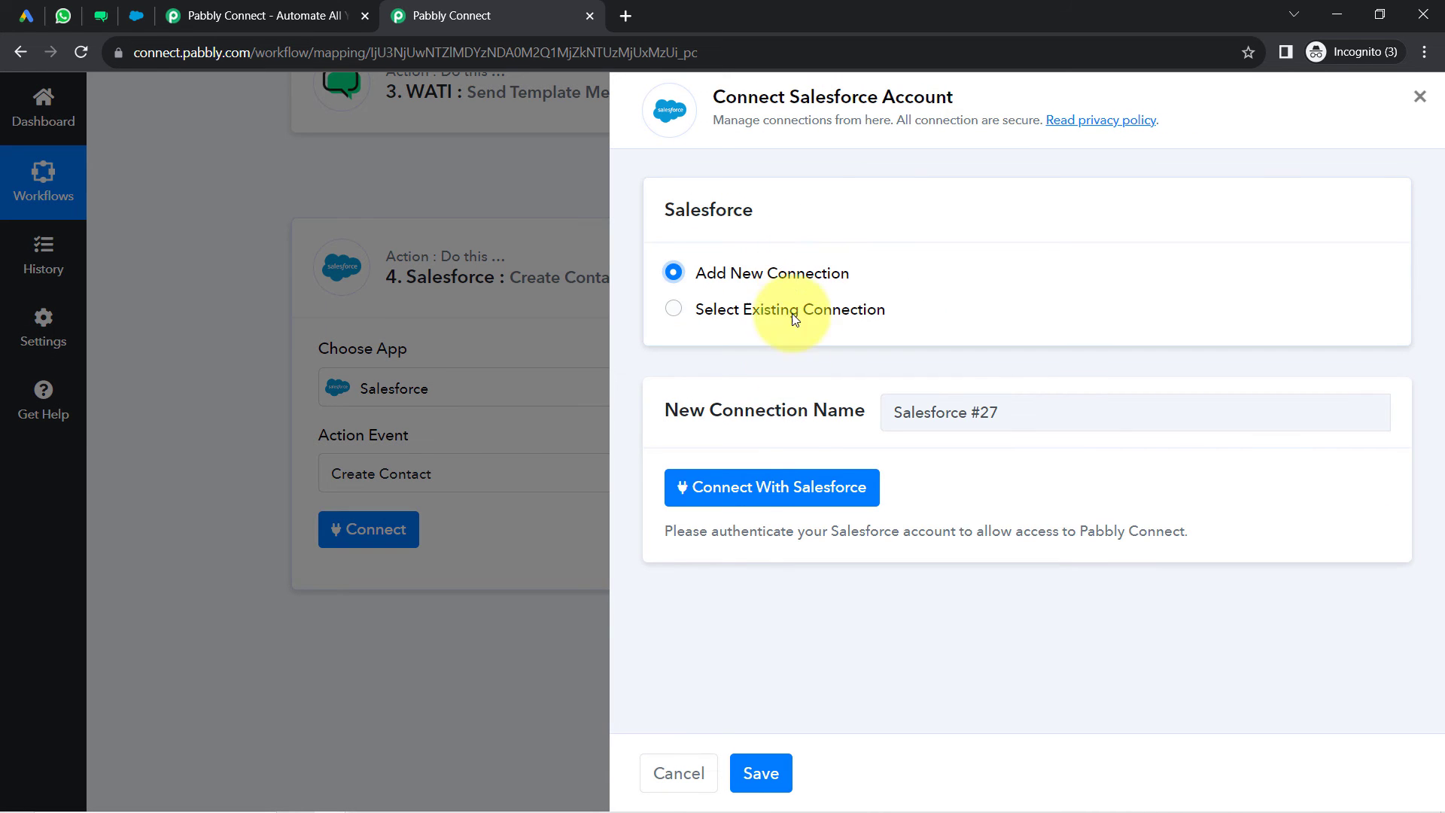
{"action": "left_click", "coordinate": [739, 491]}
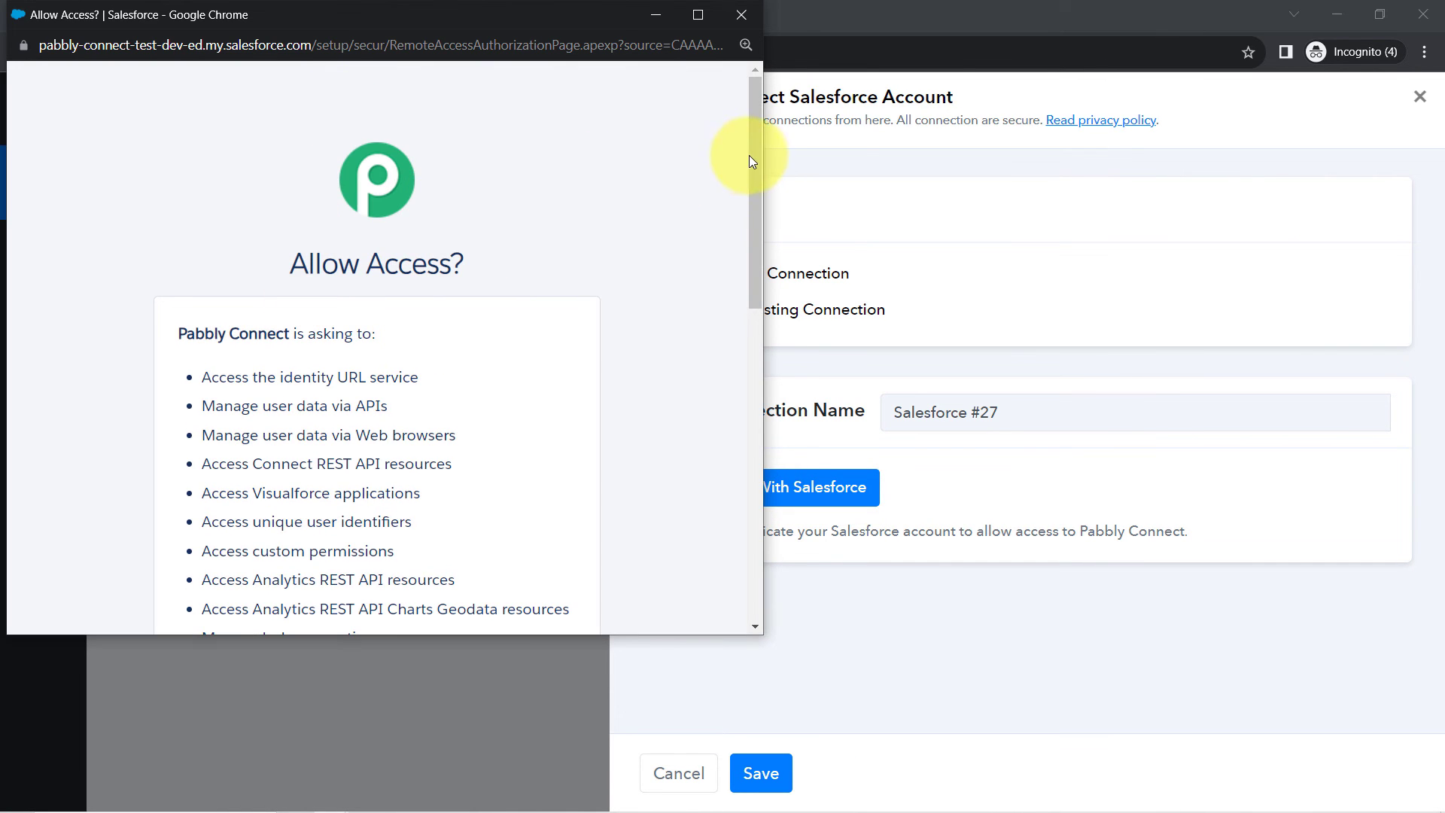
{"action": "left_click_drag", "start_coordinate": [751, 161], "coordinate": [745, 548]}
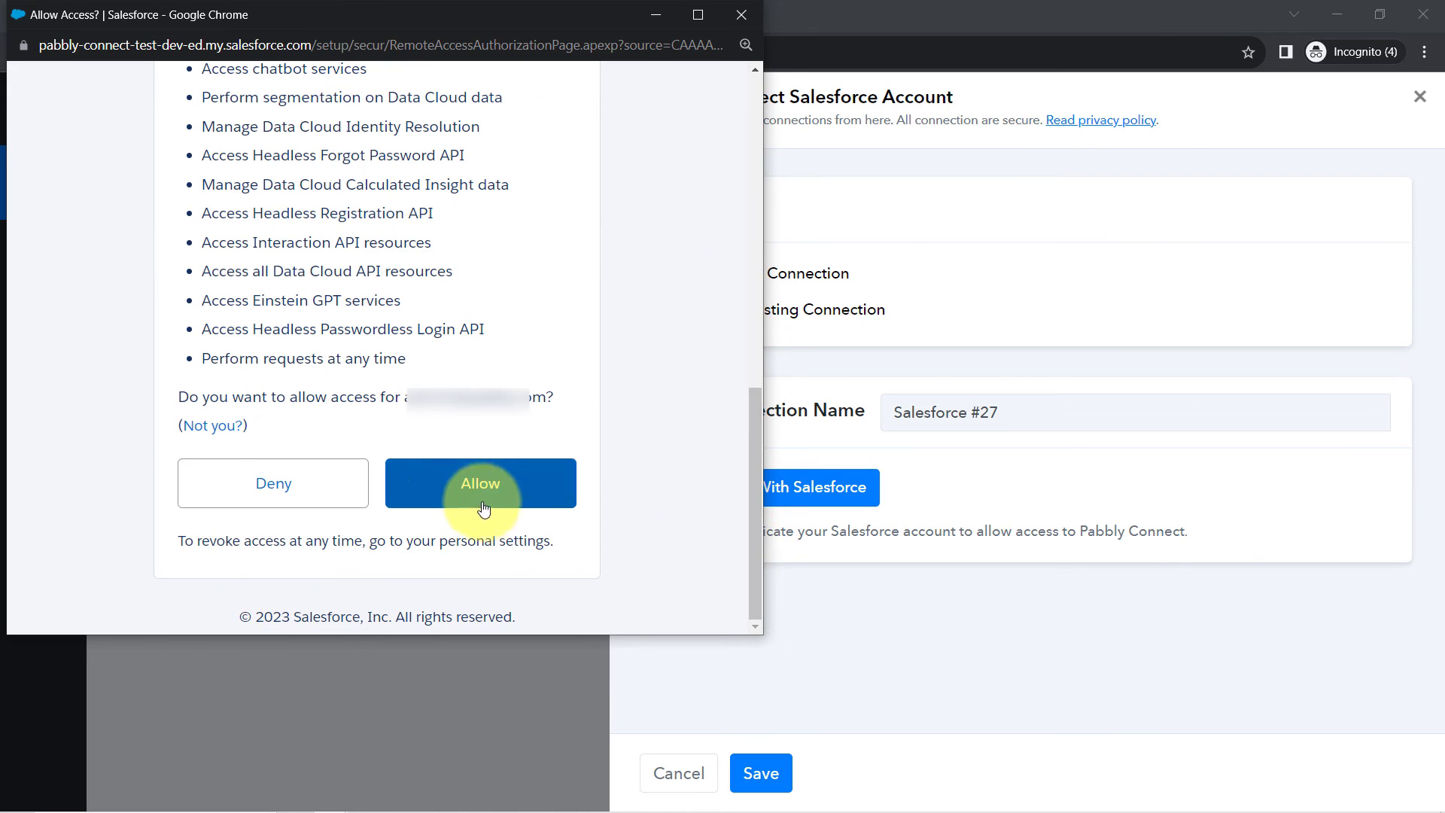
{"action": "left_click", "coordinate": [450, 493]}
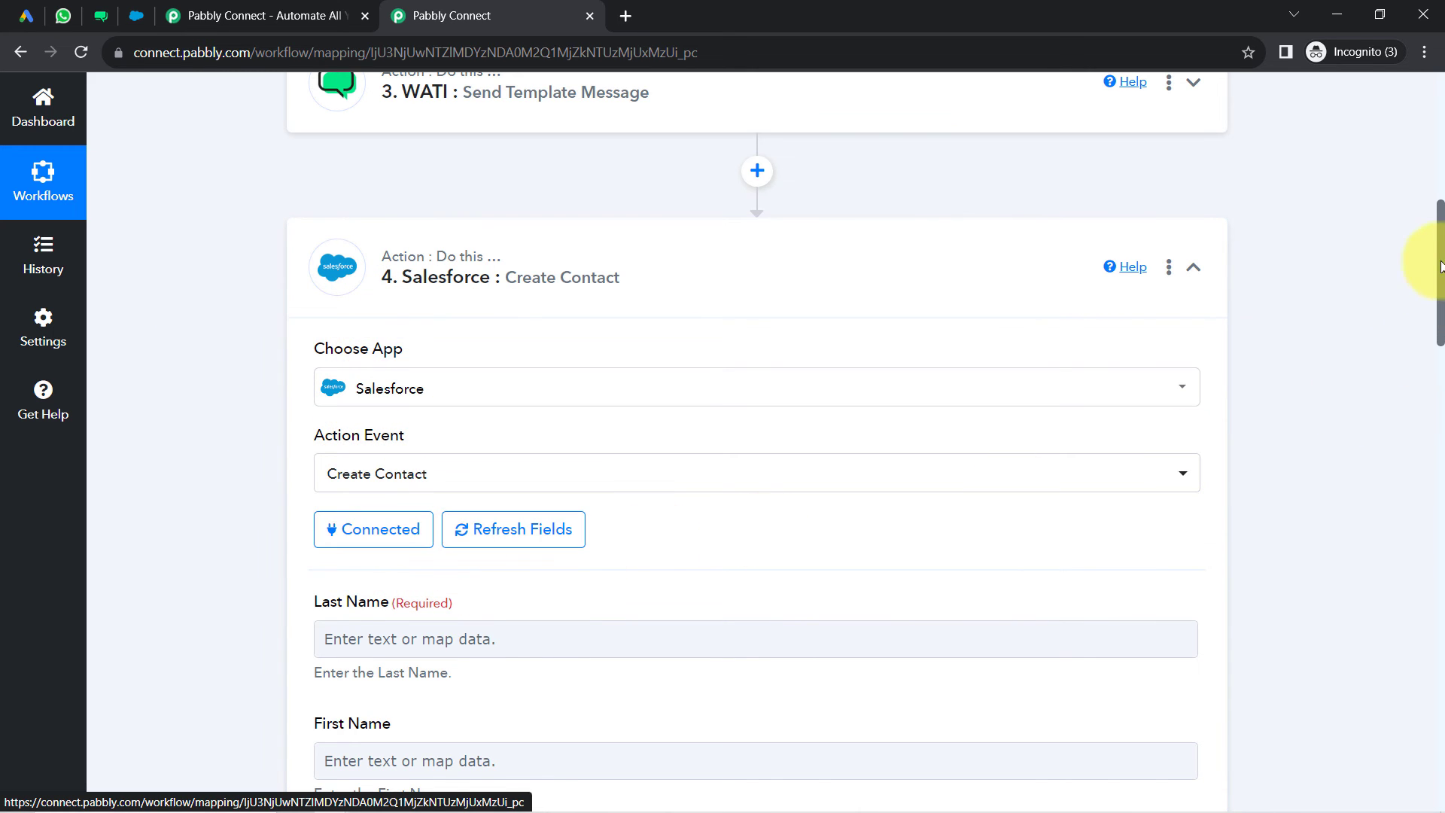
- Map the Salesforce contact's Last Name to the Google Lead Form's User Column Data 0 String Value
{"action": "left_click_drag", "start_coordinate": [1439, 264], "coordinate": [1421, 508]}
{"action": "scroll", "coordinate": [1413, 546], "scroll_direction": "down", "scroll_amount": 7}
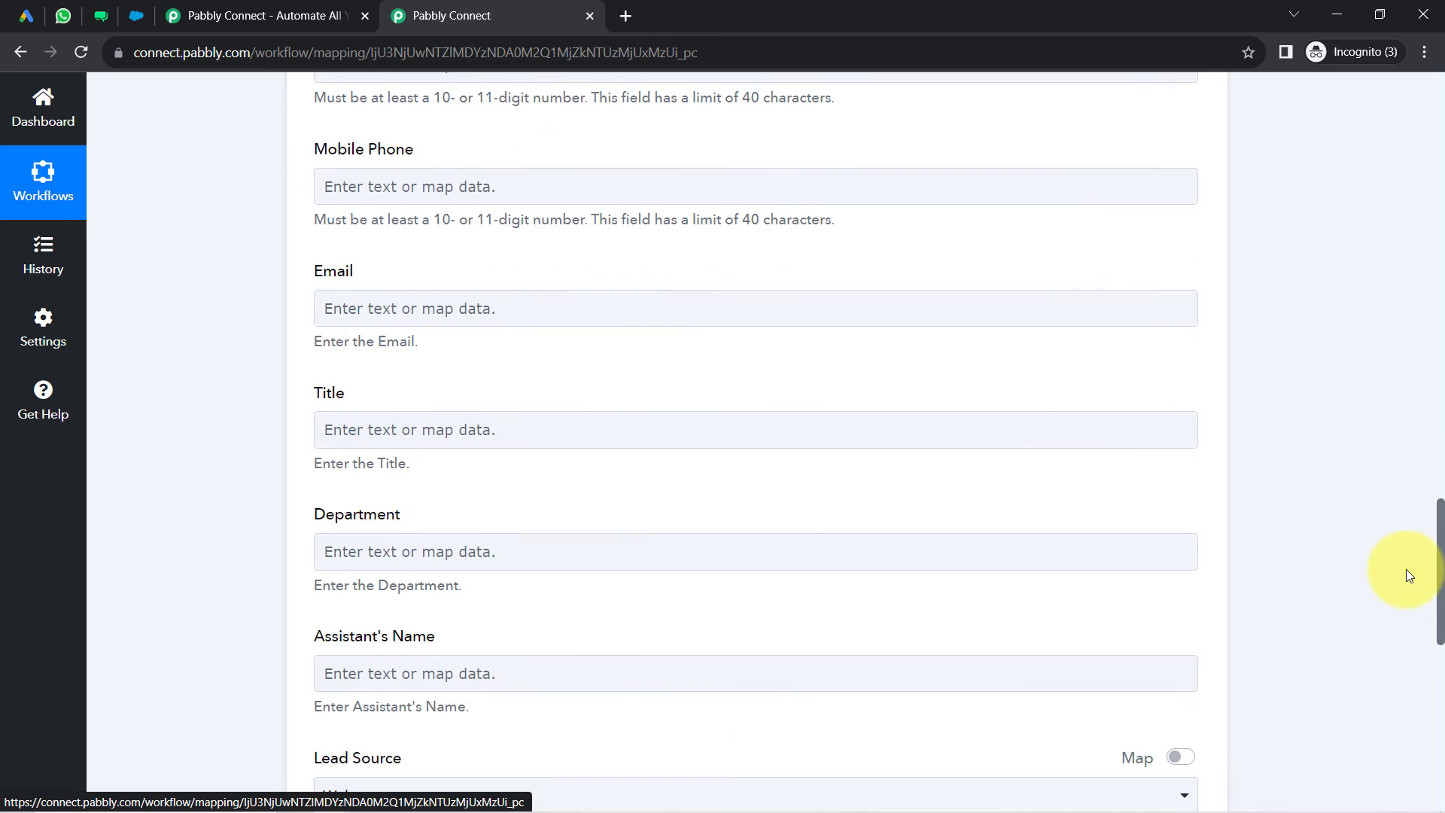
{"action": "scroll", "coordinate": [1405, 658], "scroll_direction": "up", "scroll_amount": 15}
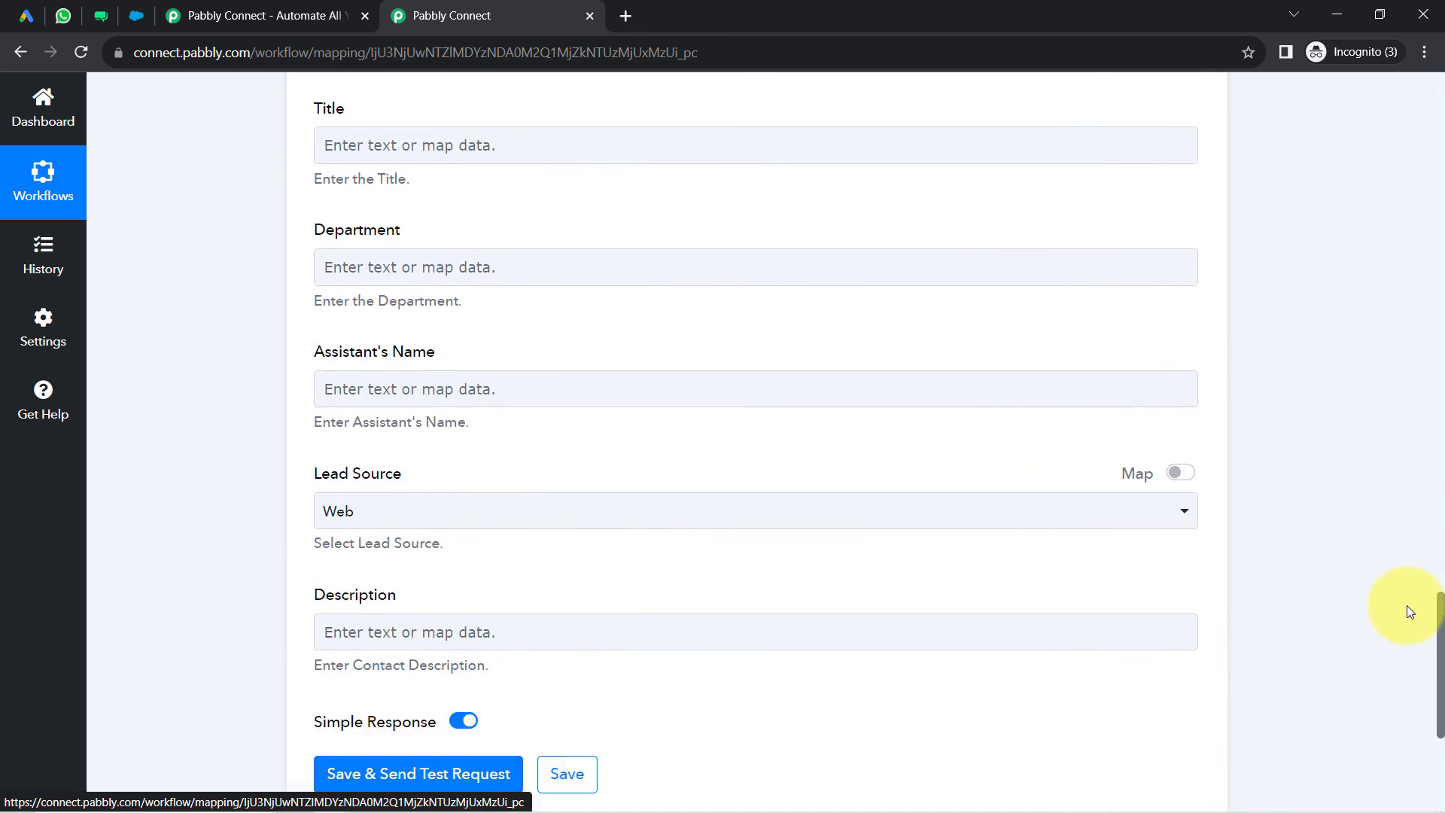
{"action": "scroll", "coordinate": [1383, 417], "scroll_direction": "up", "scroll_amount": 6}
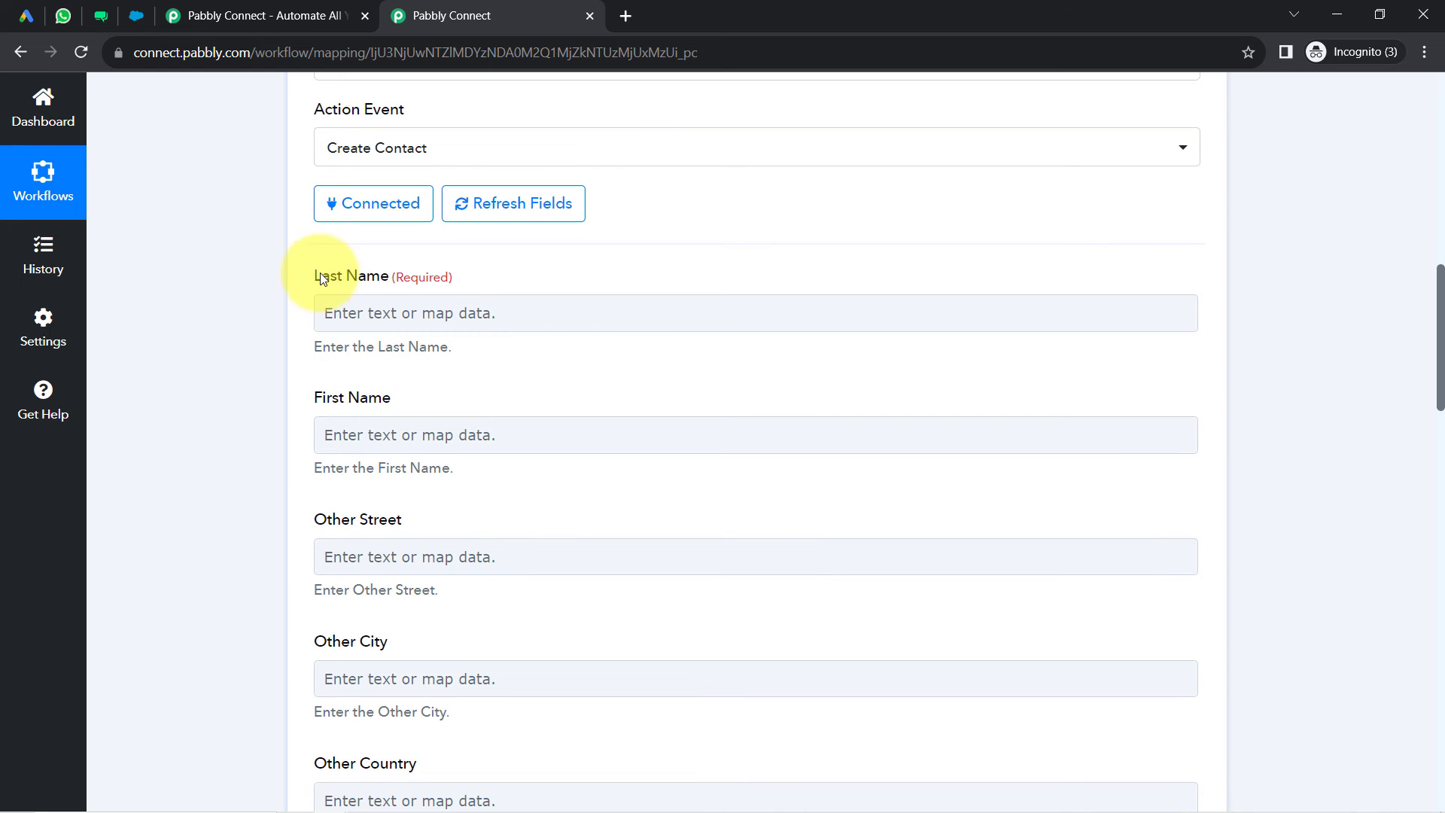
{"action": "left_click_drag", "start_coordinate": [322, 275], "coordinate": [430, 278]}
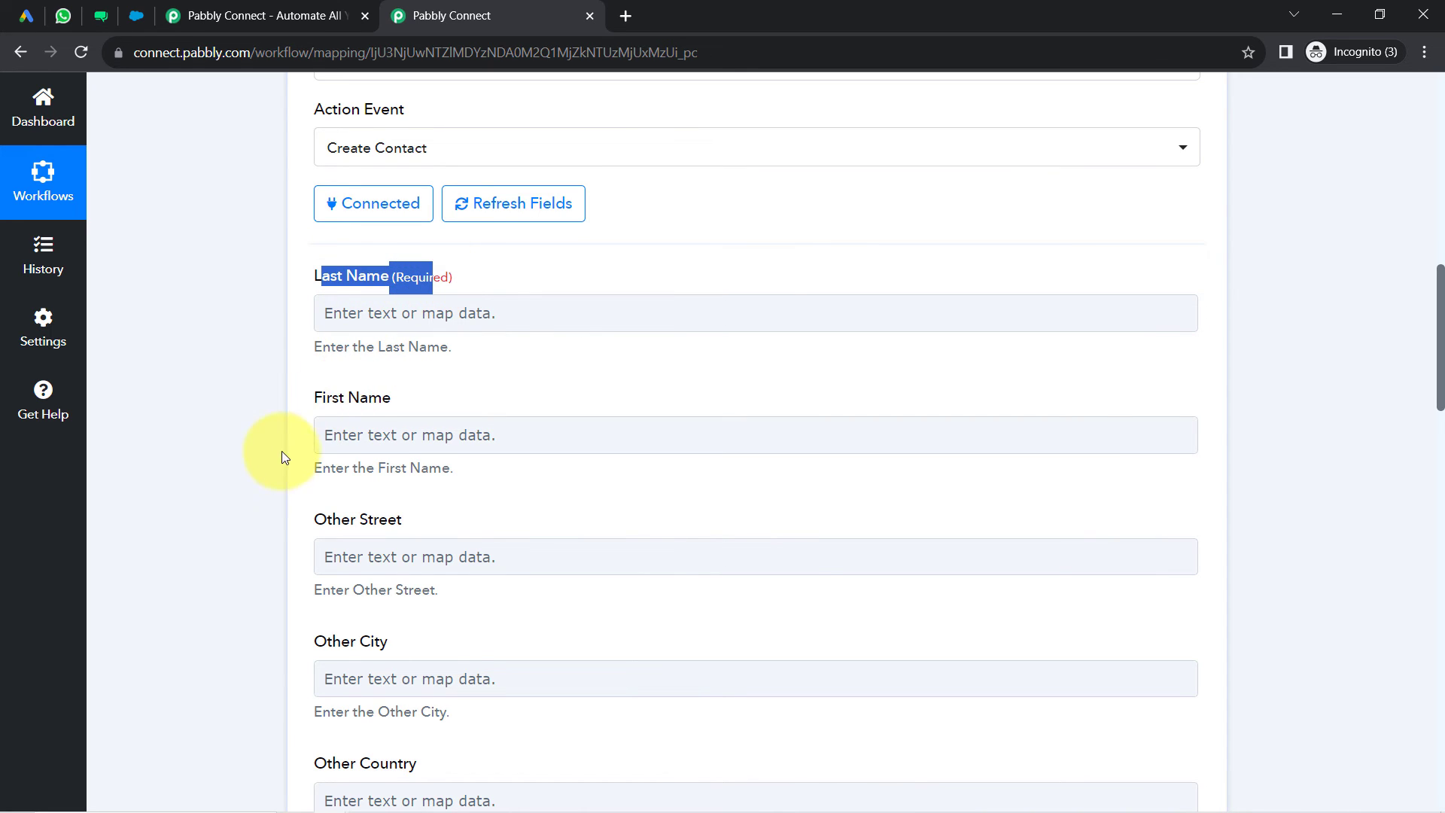
{"action": "left_click", "coordinate": [346, 313]}
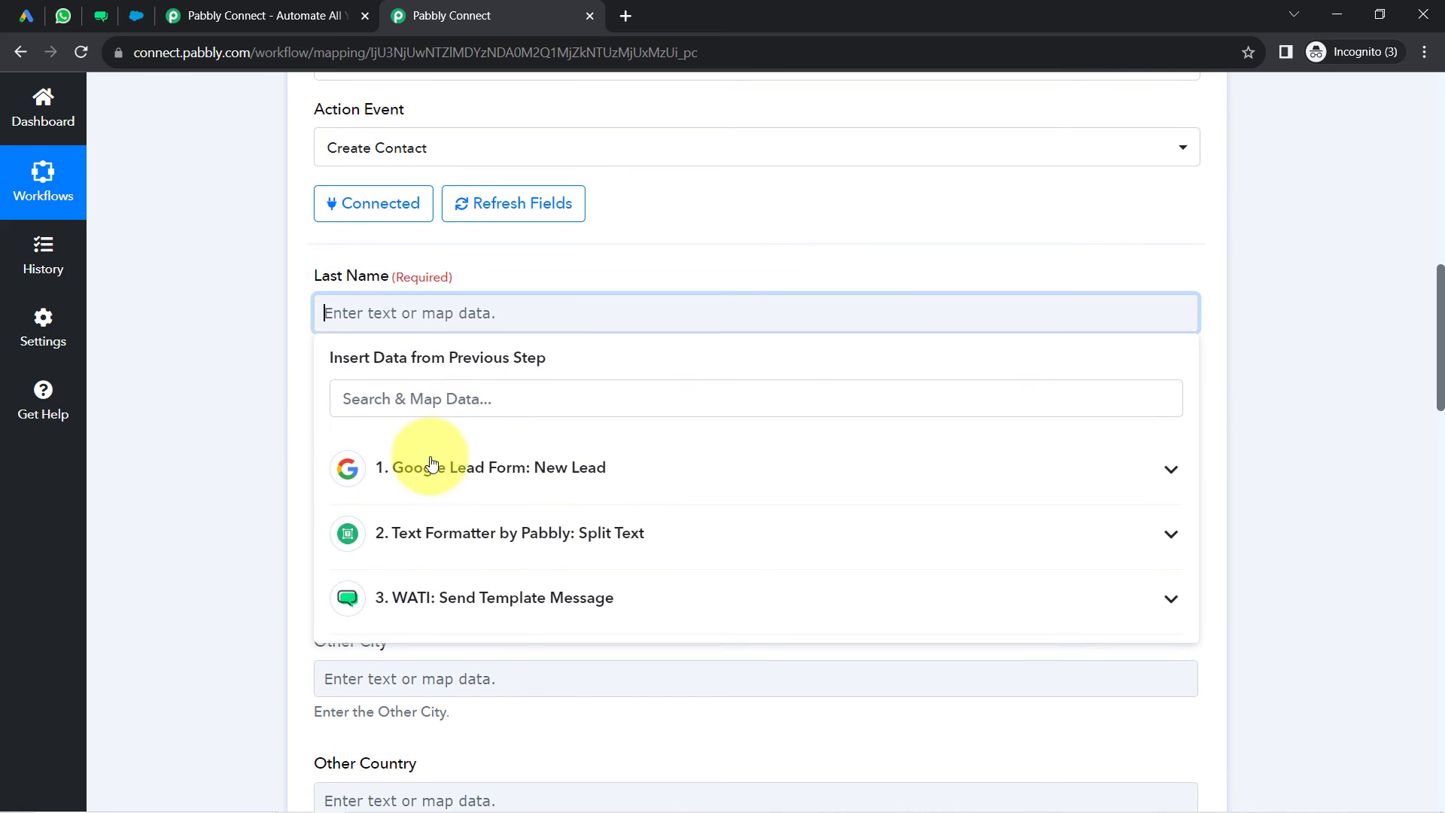
{"action": "left_click", "coordinate": [427, 467]}
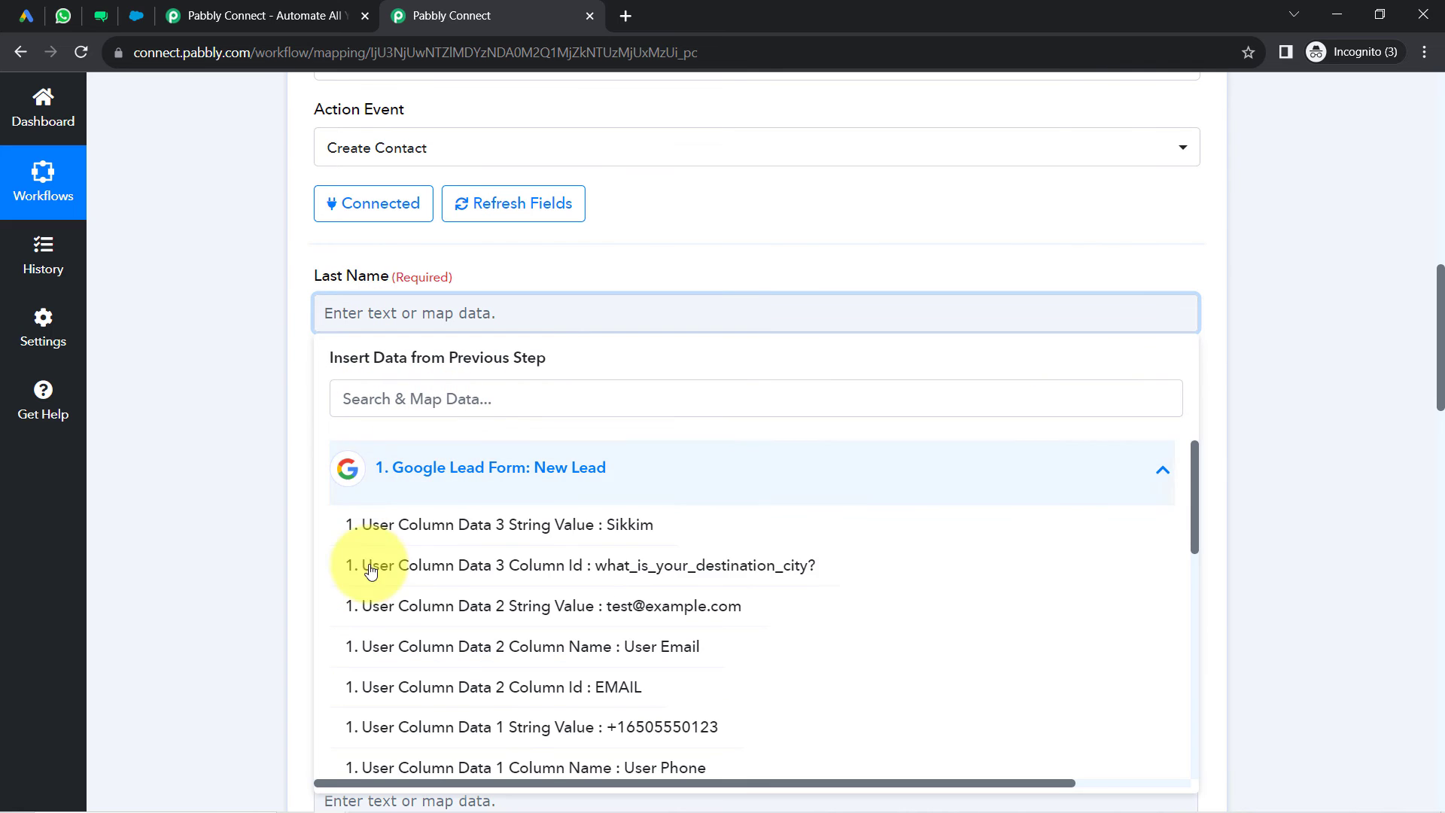
{"action": "left_click", "coordinate": [365, 406]}
{"action": "left_click", "coordinate": [380, 316]}
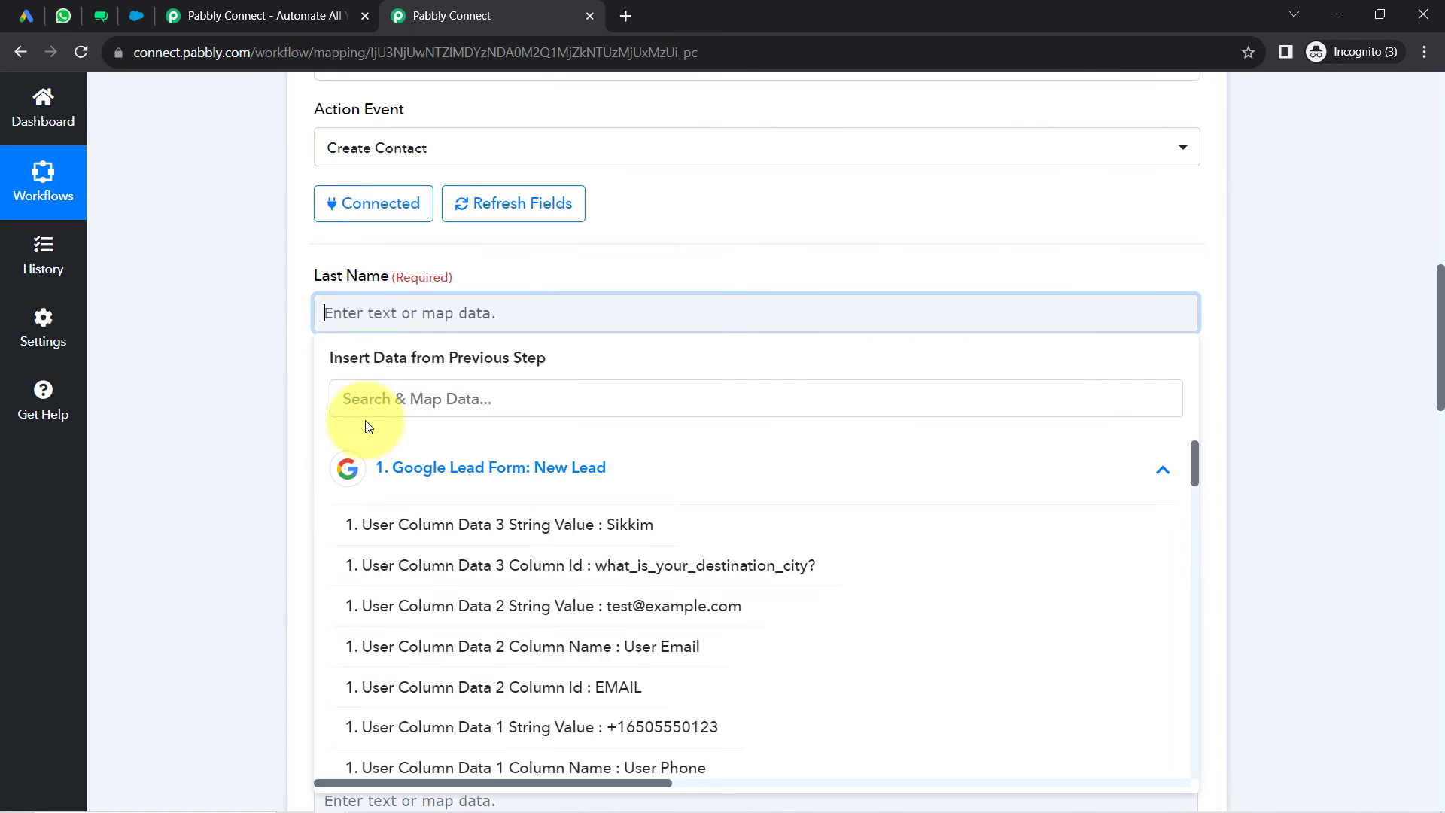
{"action": "left_click", "coordinate": [369, 395]}
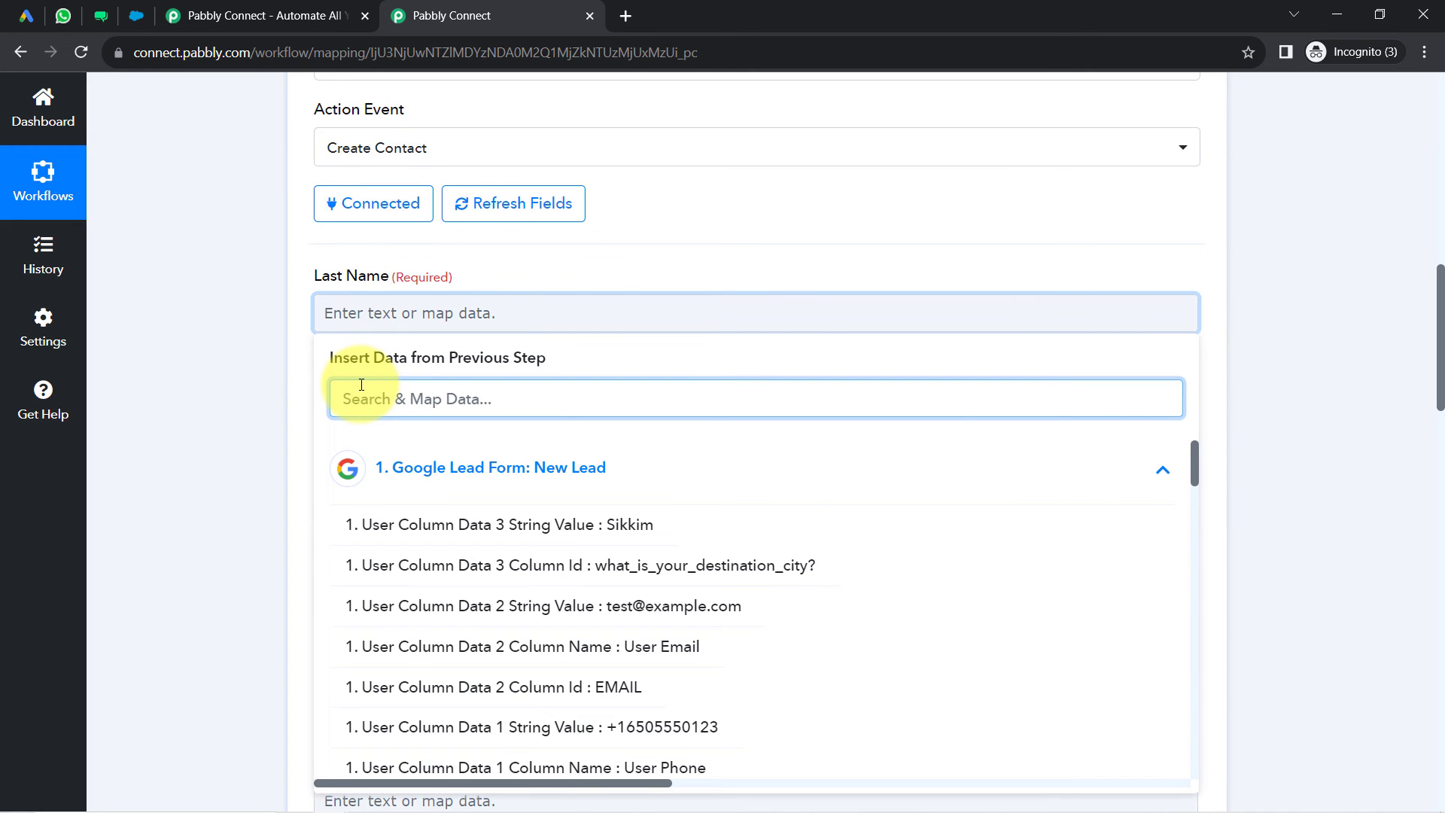
{"action": "type", "text": "firs"}
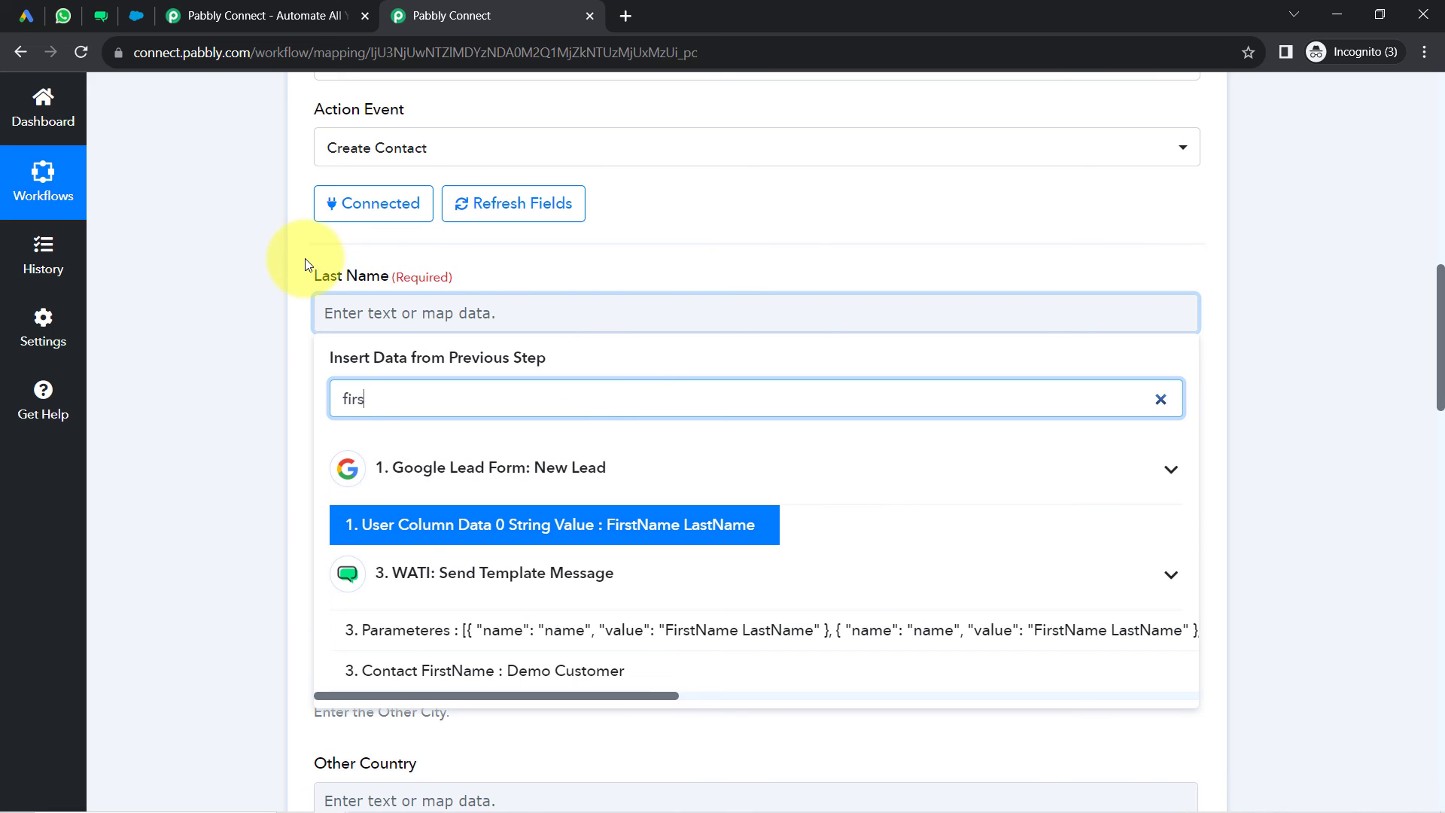
{"action": "left_click", "coordinate": [642, 534]}
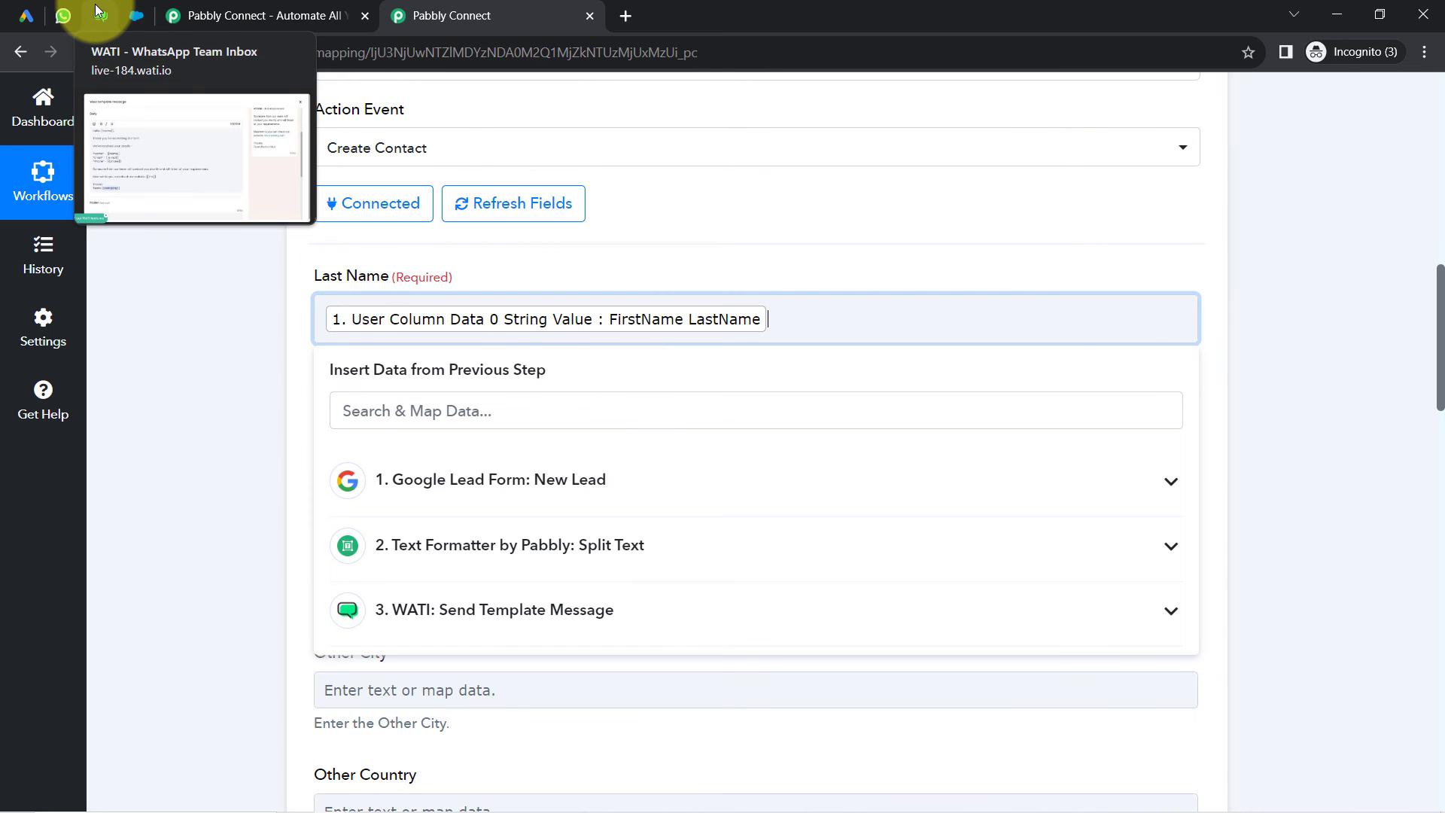
- Switch to Google Ads, set the lead form's Name question to First name and last name, and return to the Pabbly Connect workflow
{"action": "left_click", "coordinate": [25, 15]}
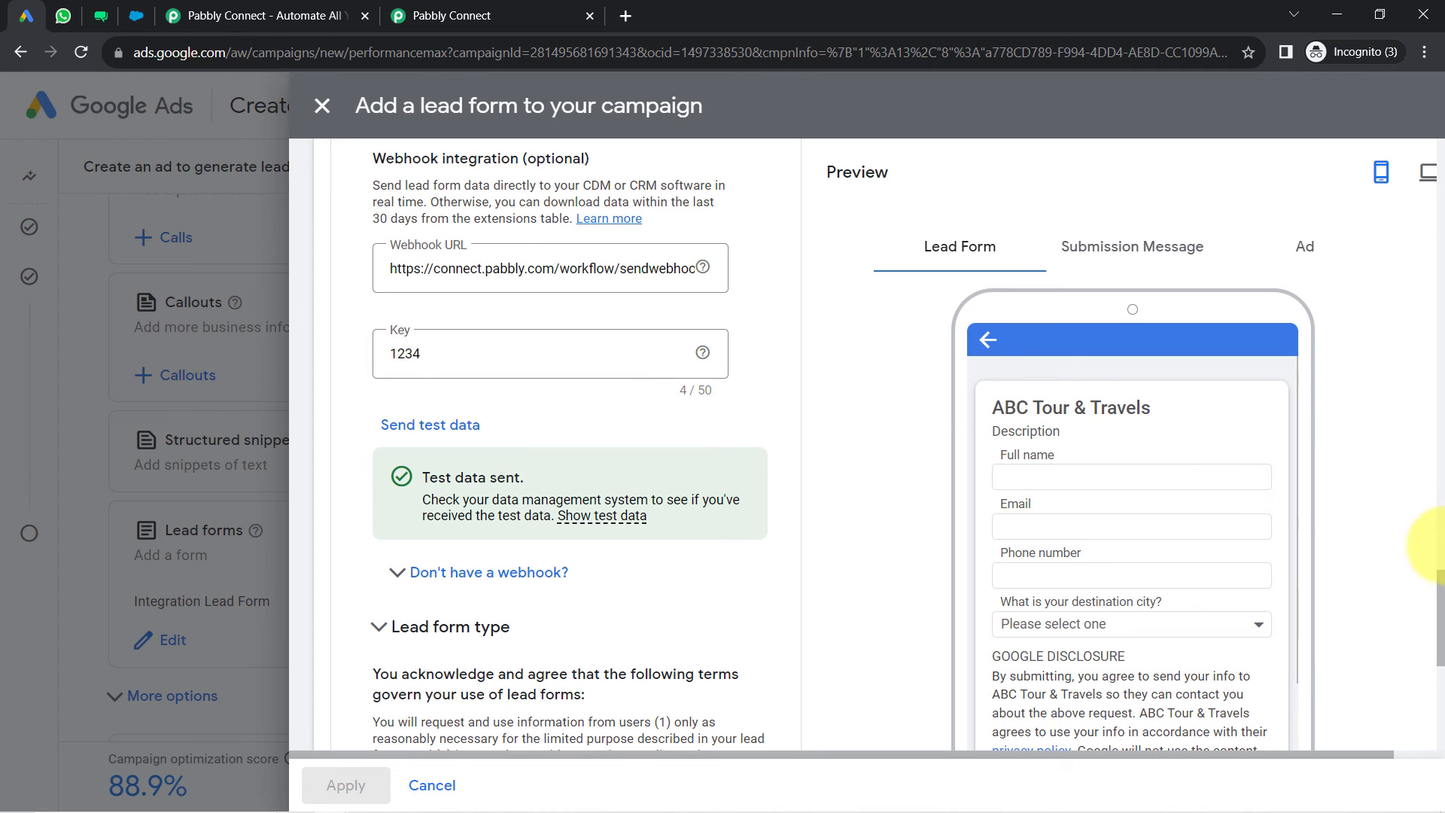
{"action": "left_click_drag", "start_coordinate": [1440, 606], "coordinate": [1402, 248]}
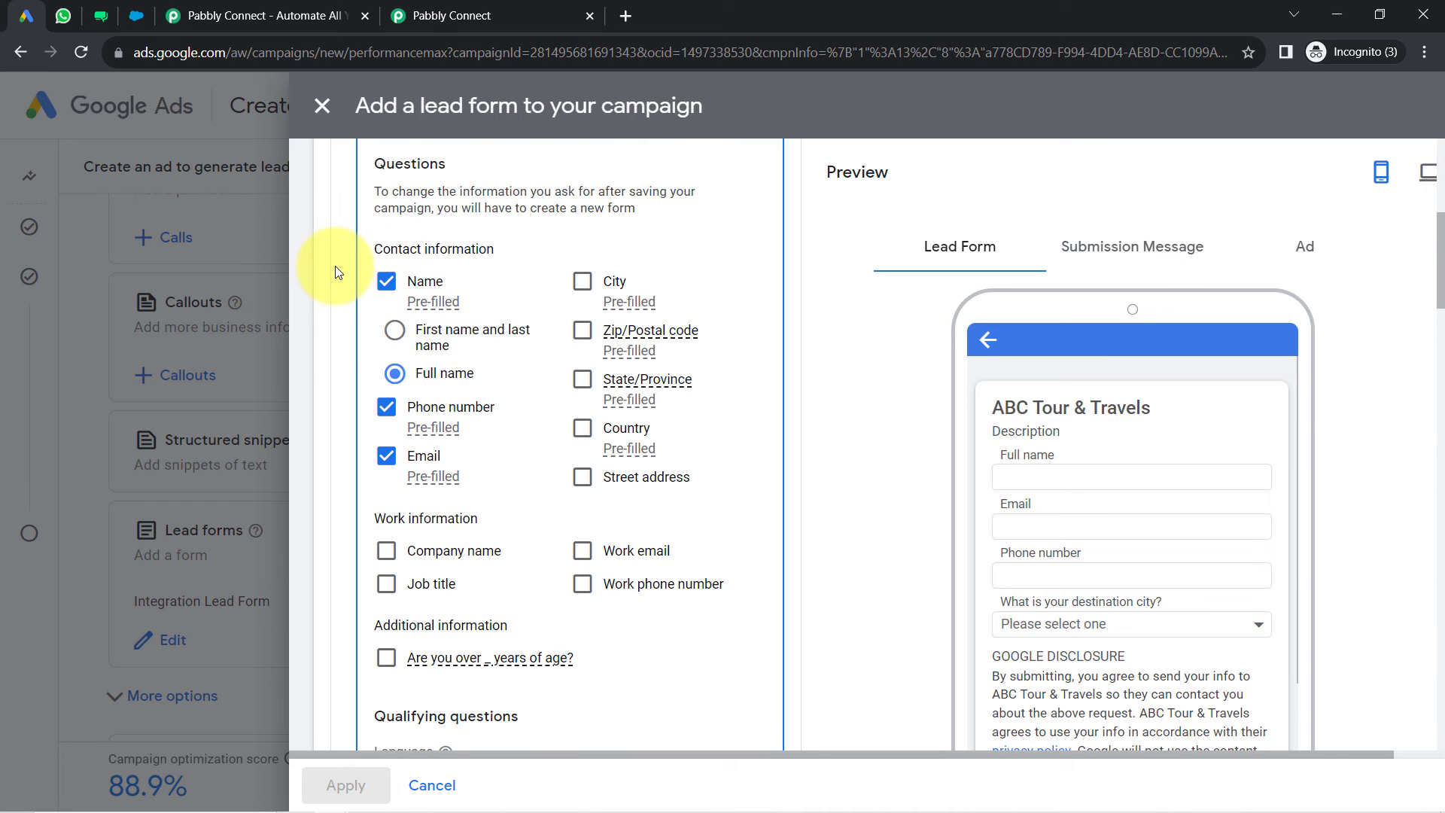
{"action": "left_click", "coordinate": [415, 339]}
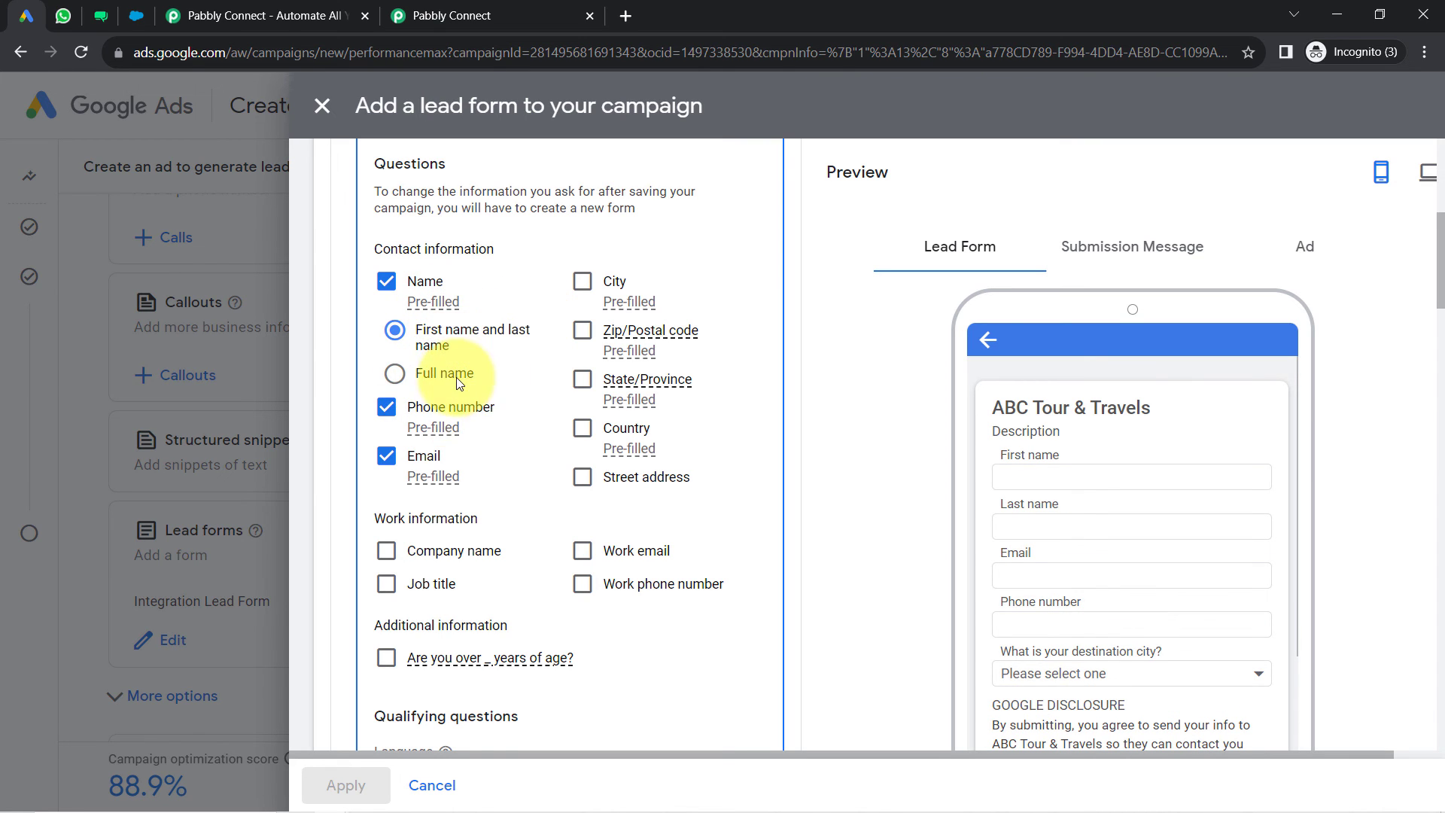
{"action": "left_click", "coordinate": [458, 23]}
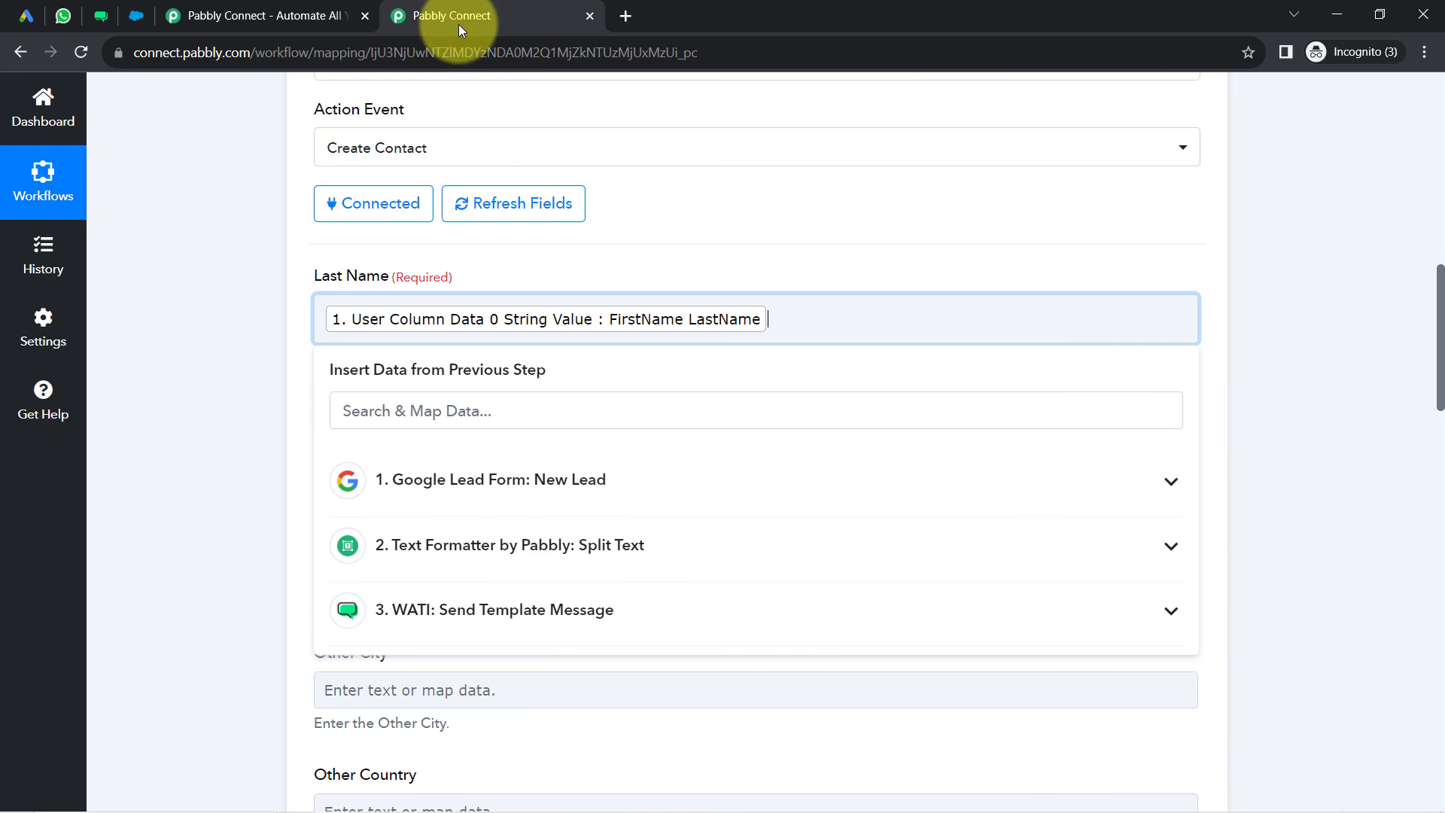
{"action": "left_click", "coordinate": [27, 14]}
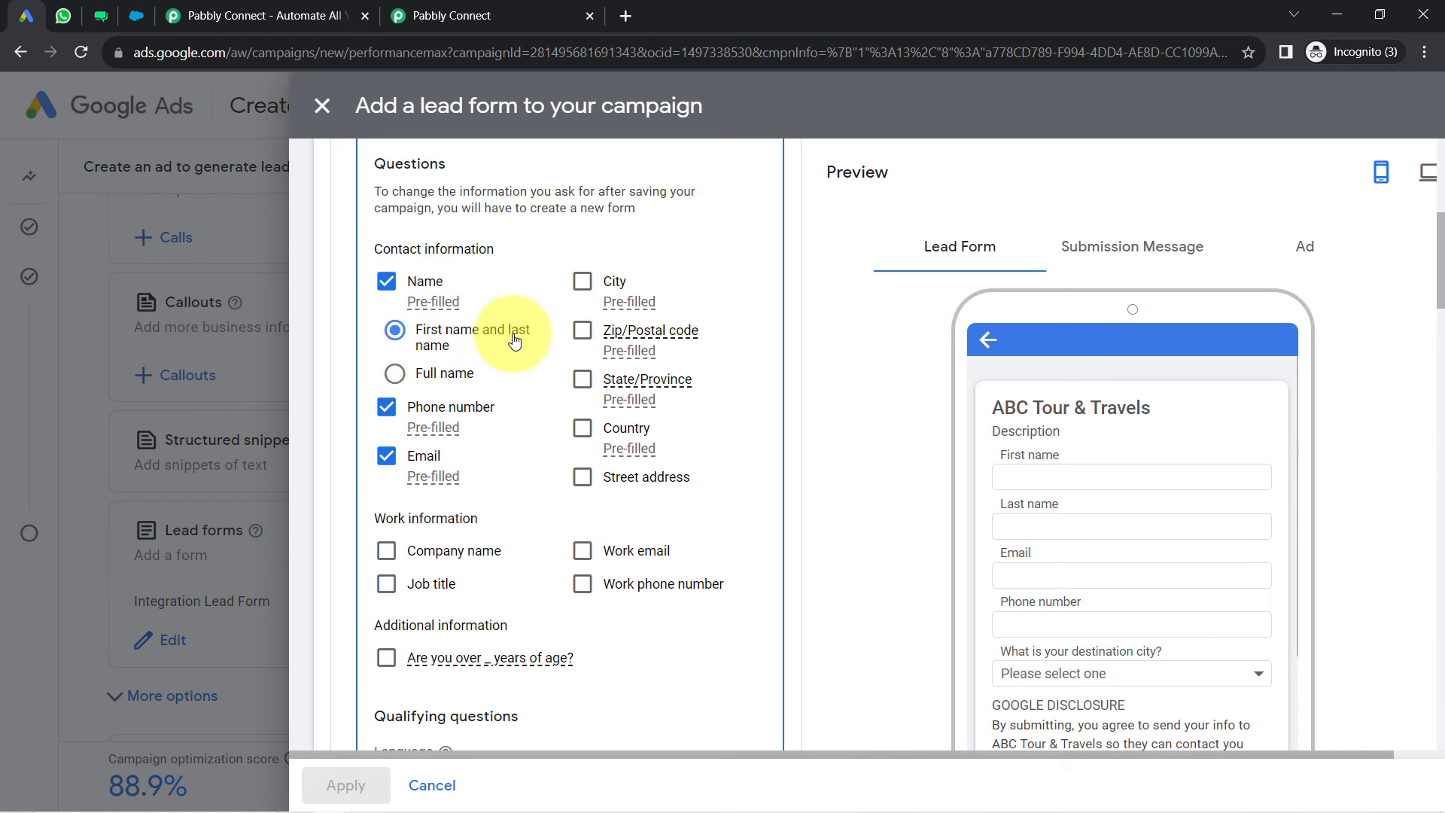
{"action": "left_click", "coordinate": [506, 6]}
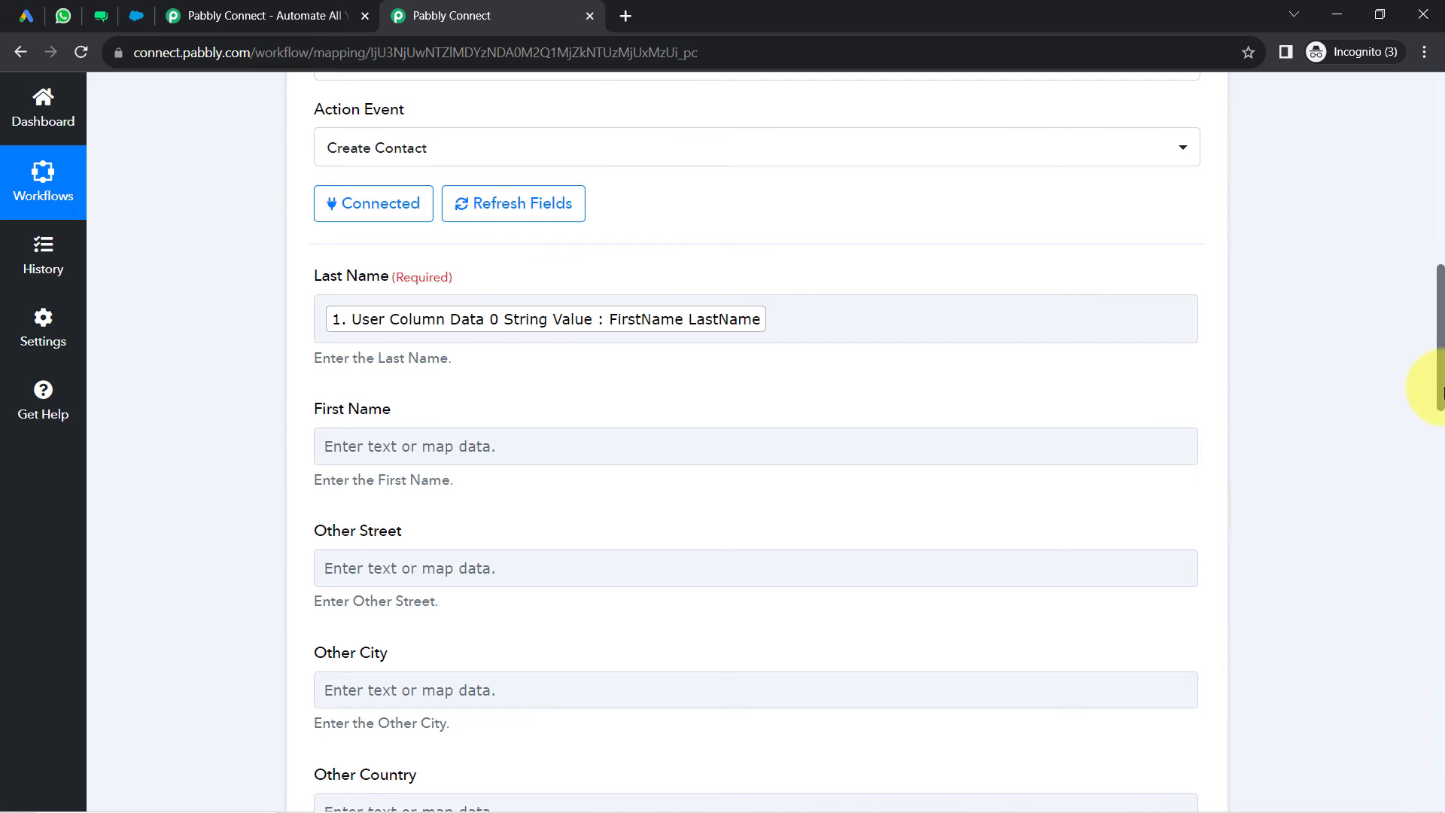
- Map the Salesforce contact's First Name to the Google Lead Form's User Column Data 0 String Value
{"action": "scroll", "coordinate": [1422, 399], "scroll_direction": "down", "scroll_amount": 2}
{"action": "left_click", "coordinate": [341, 309]}
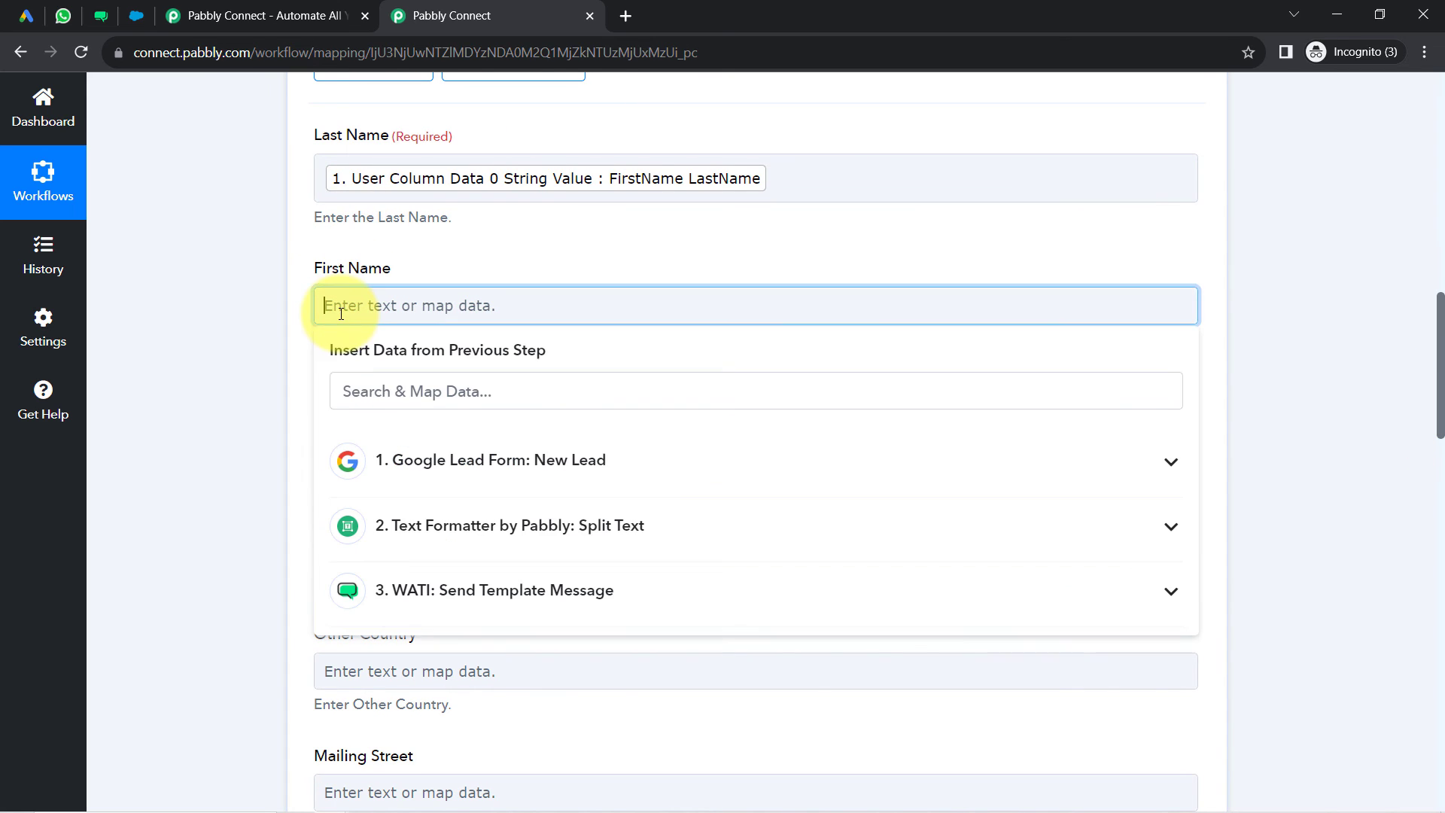
{"action": "left_click", "coordinate": [349, 391]}
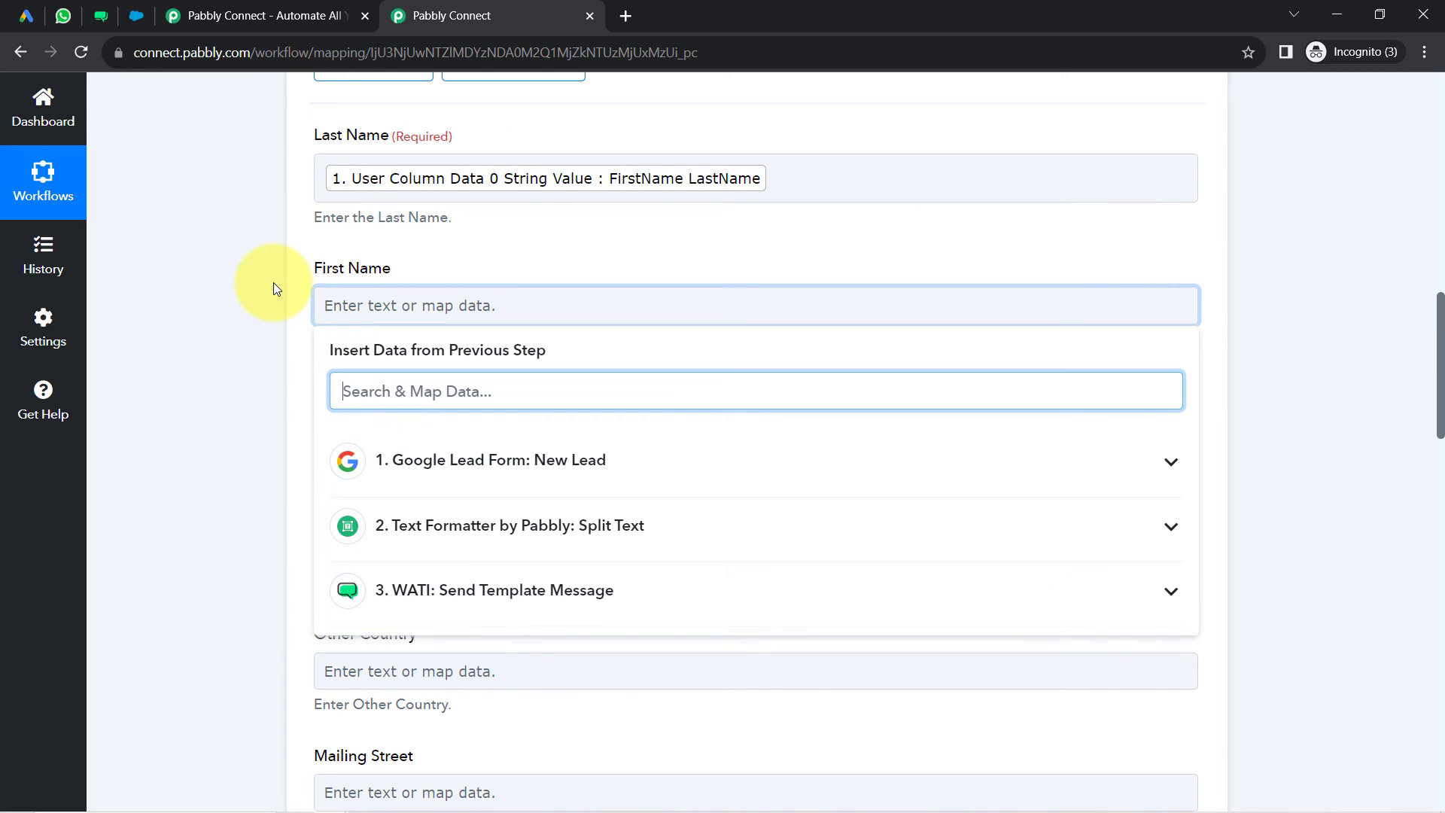
{"action": "type", "text": "firs"}
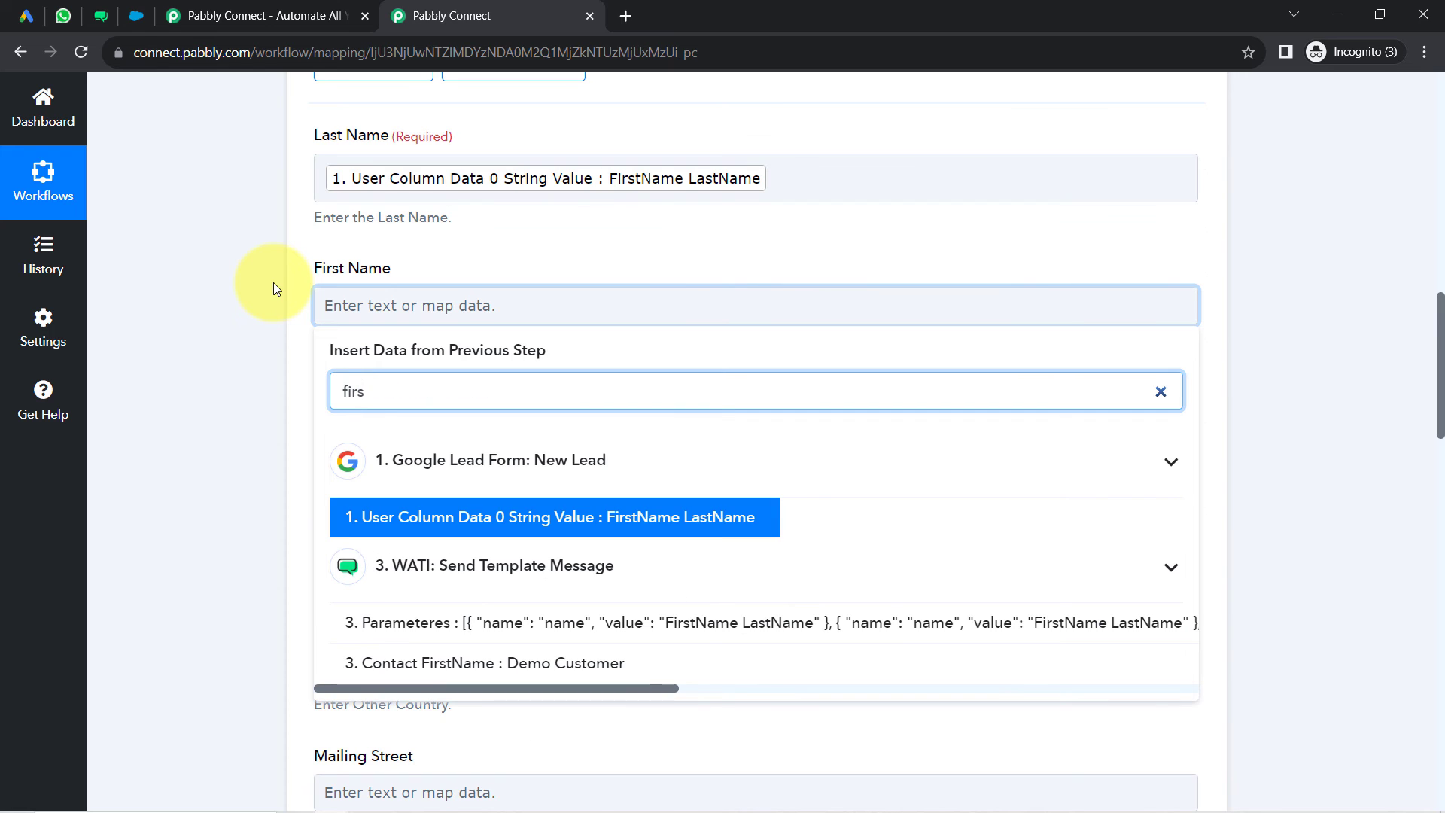
{"action": "left_click", "coordinate": [372, 516]}
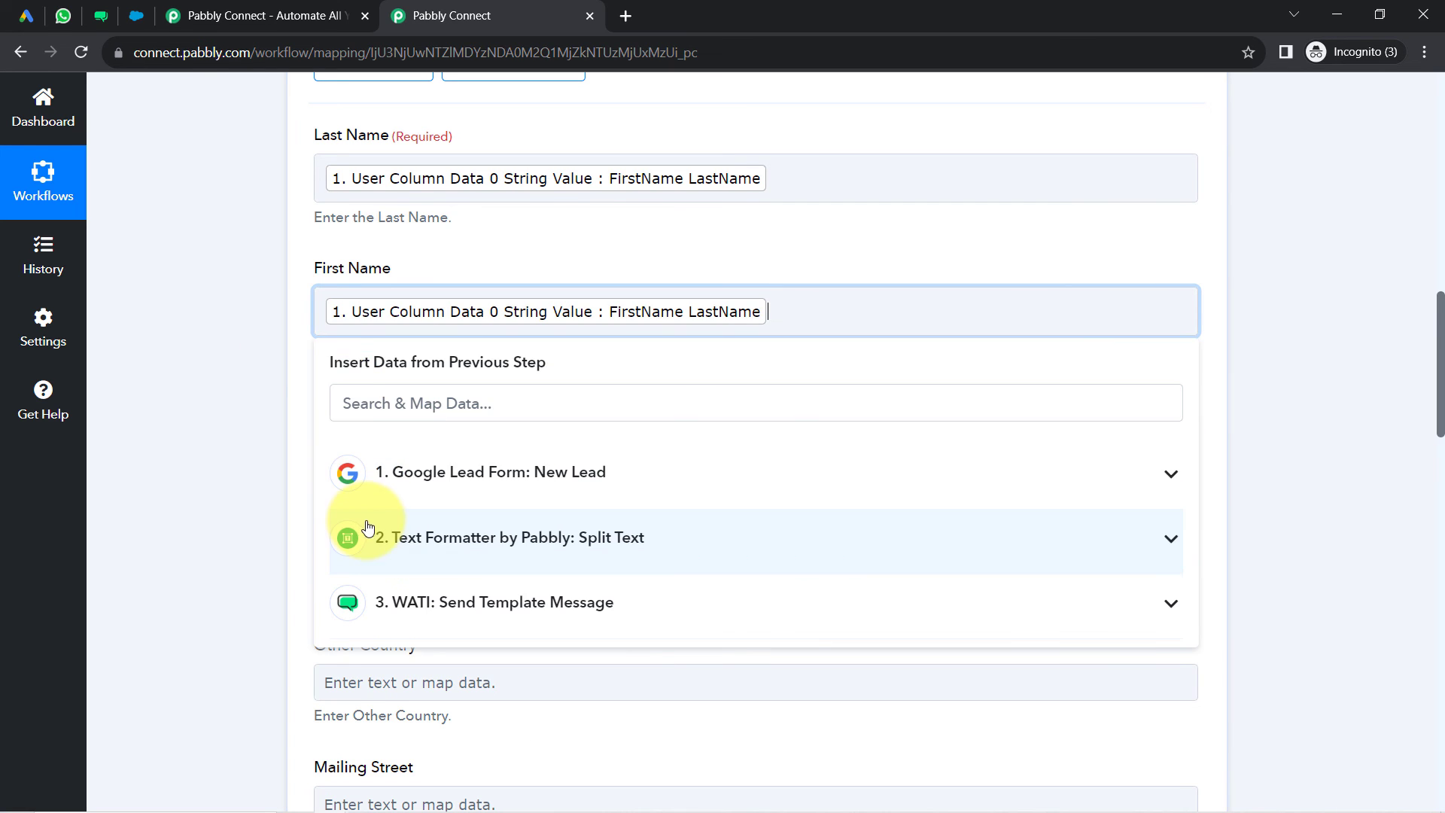
{"action": "left_click", "coordinate": [285, 359]}
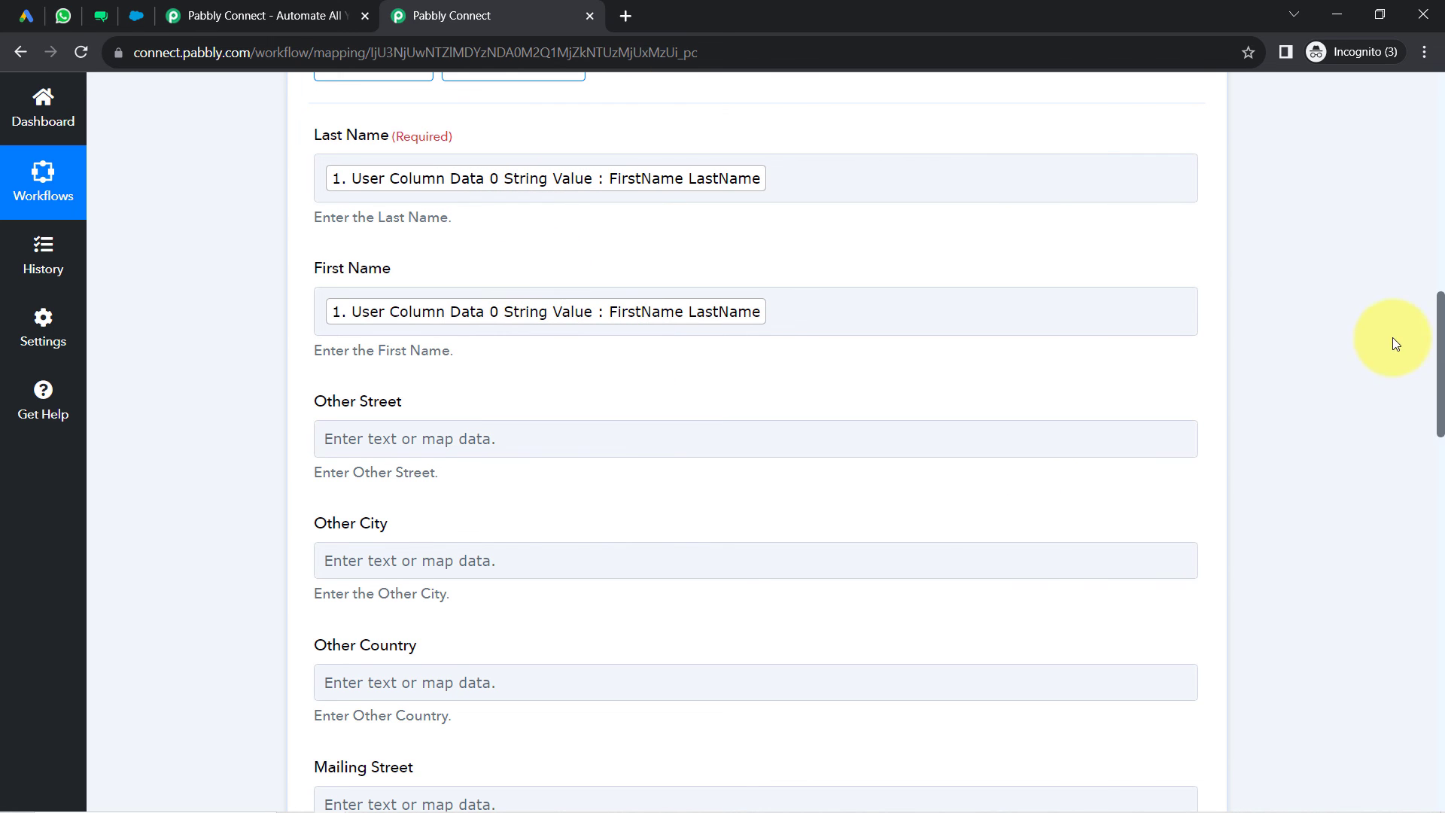
- Expand the Text Formatter step and examine its text to split, separator and {{space}} hint
{"action": "left_click_drag", "start_coordinate": [1440, 429], "coordinate": [1437, 337]}
{"action": "scroll", "coordinate": [798, 201], "scroll_direction": "up", "scroll_amount": 2}
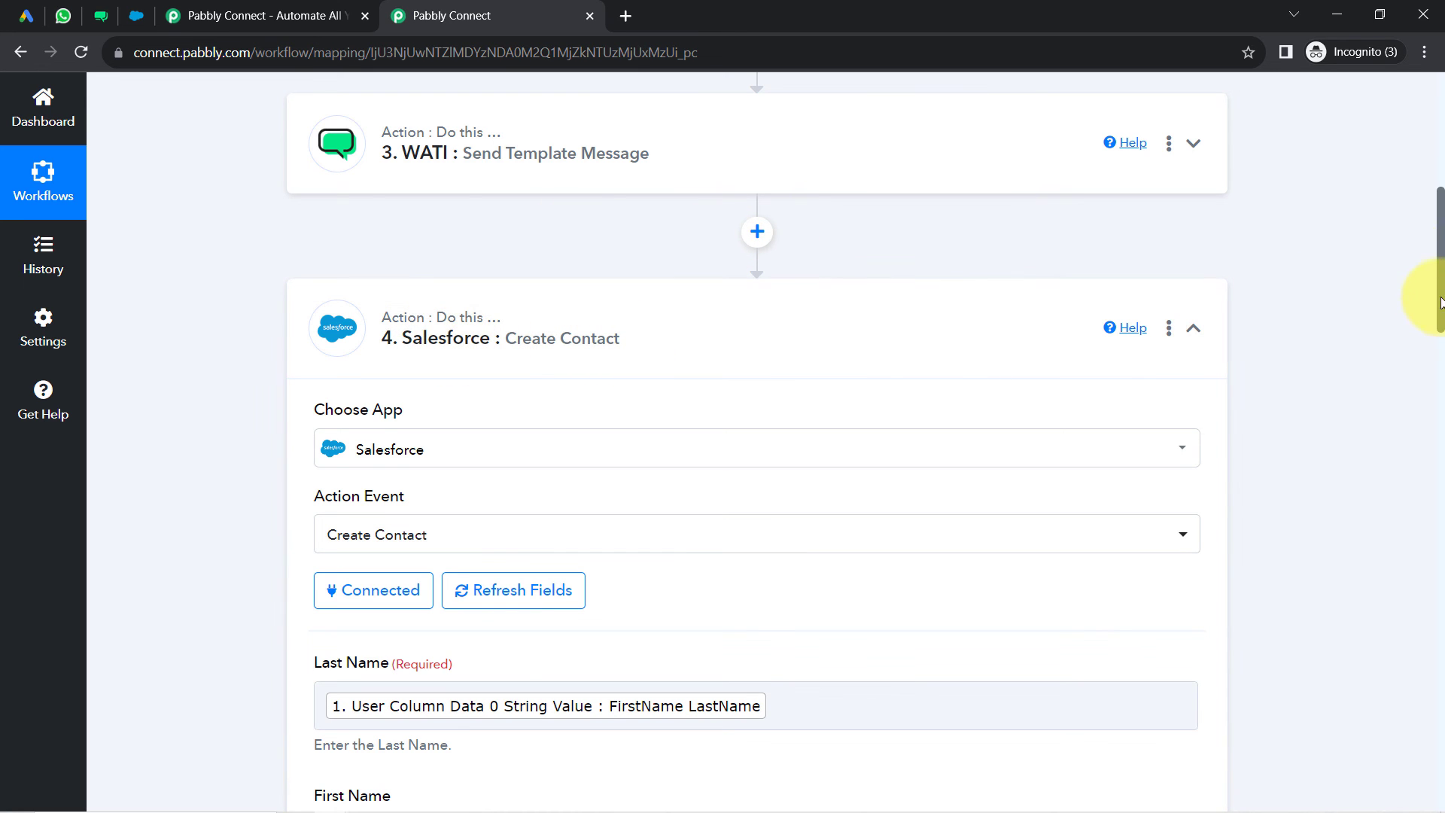
{"action": "left_click_drag", "start_coordinate": [1440, 301], "coordinate": [1438, 242]}
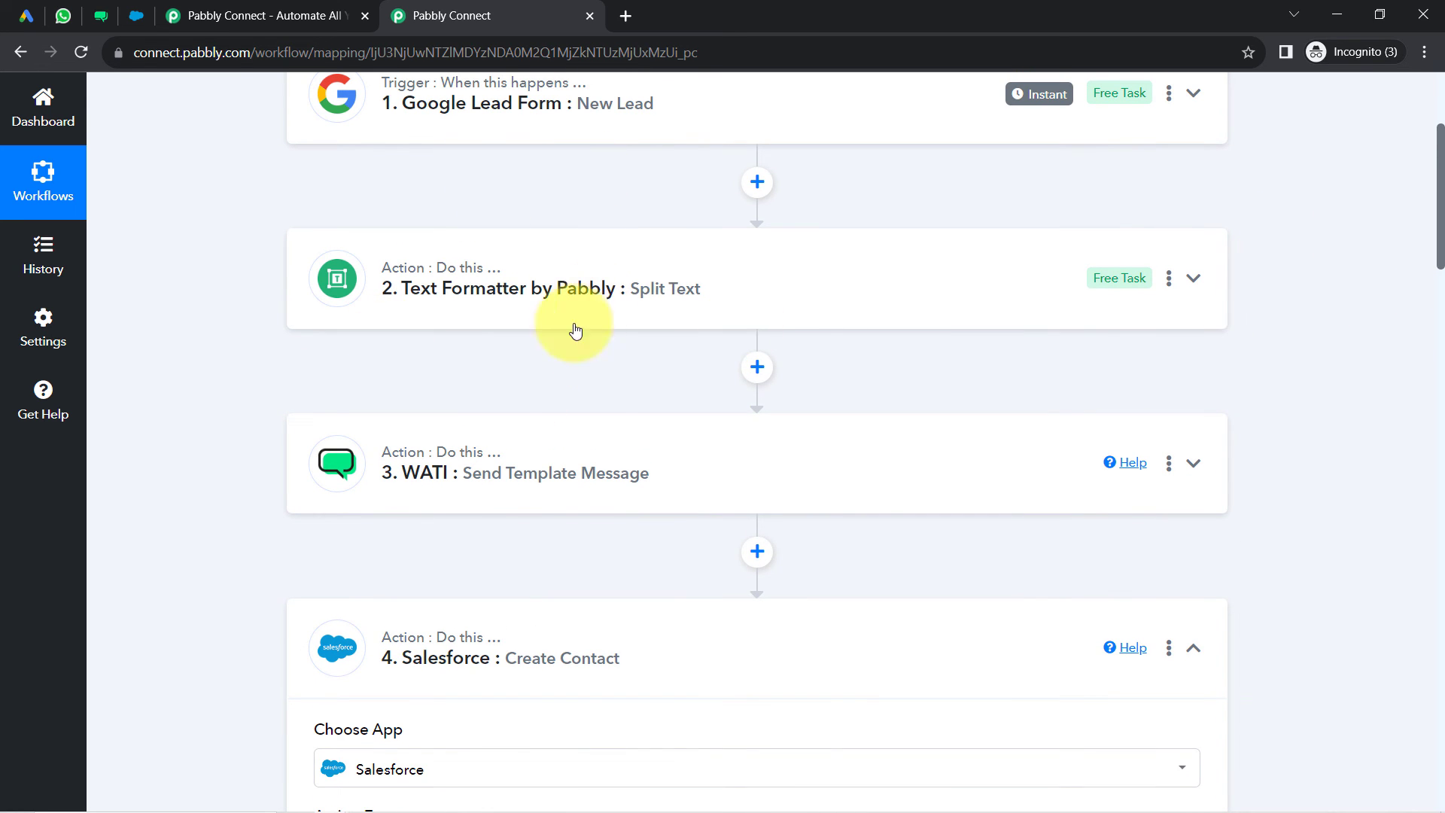
{"action": "left_click", "coordinate": [629, 269]}
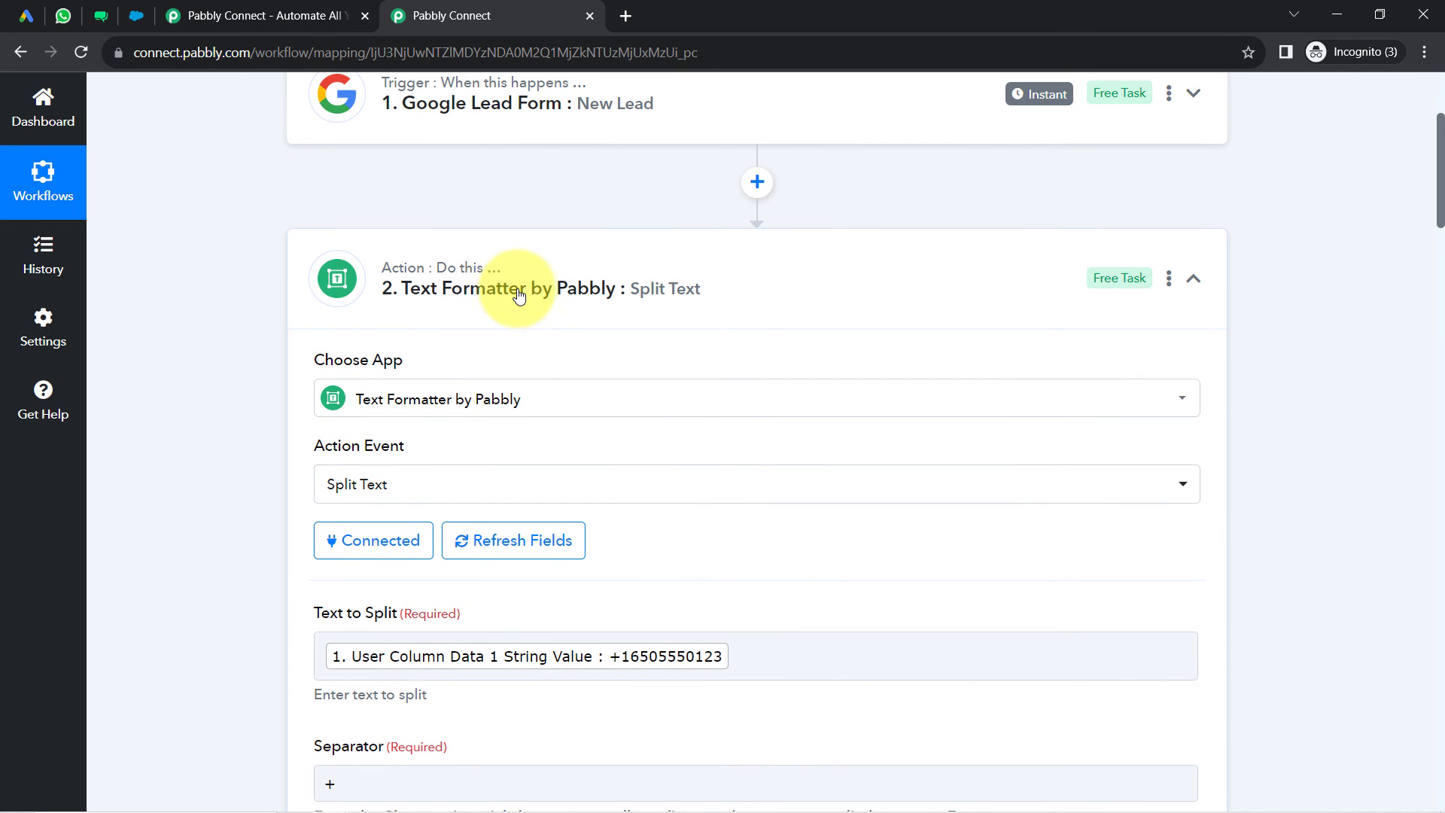
{"action": "left_click_drag", "start_coordinate": [1441, 219], "coordinate": [1441, 294]}
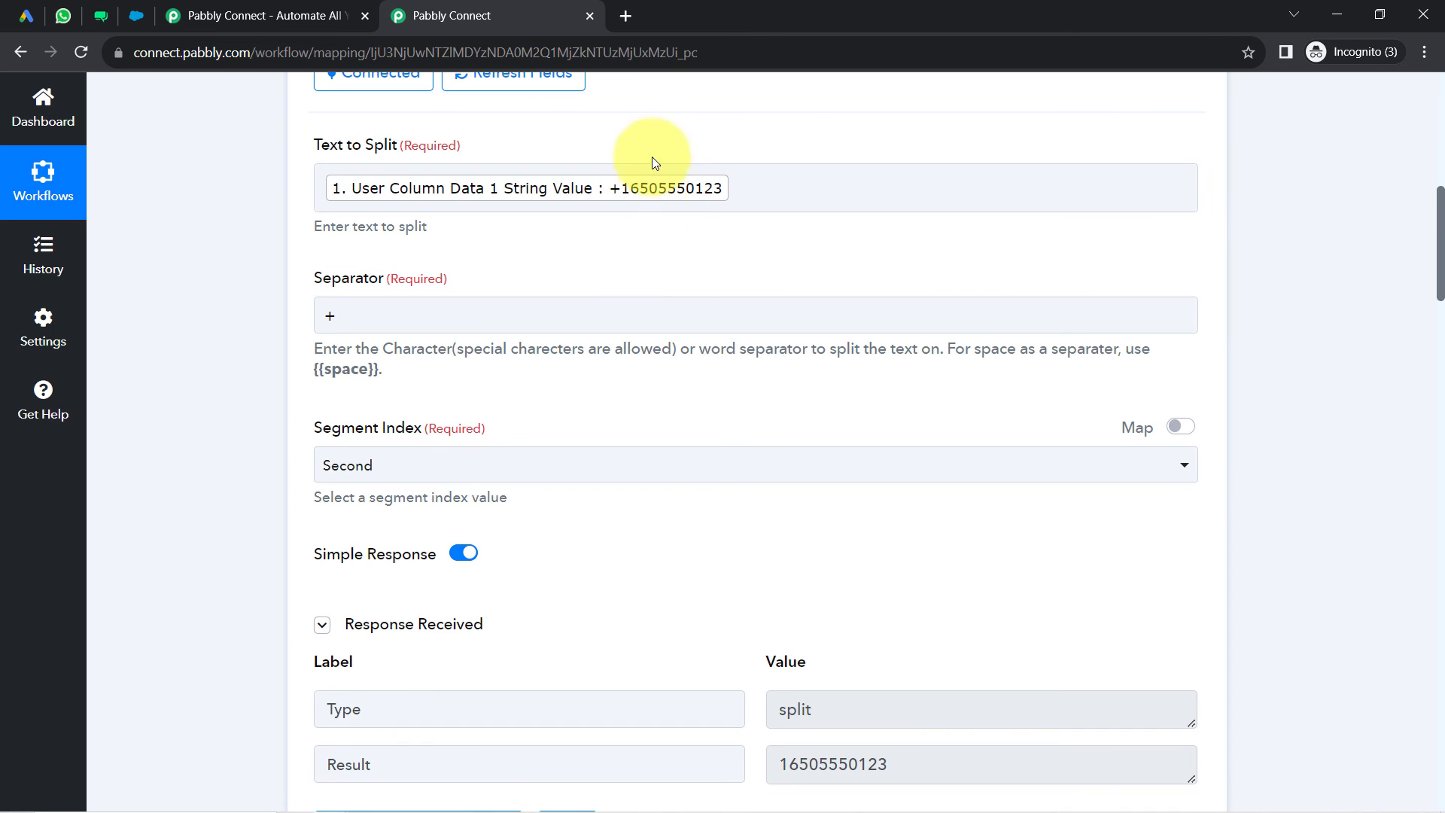
{"action": "left_click", "coordinate": [692, 181]}
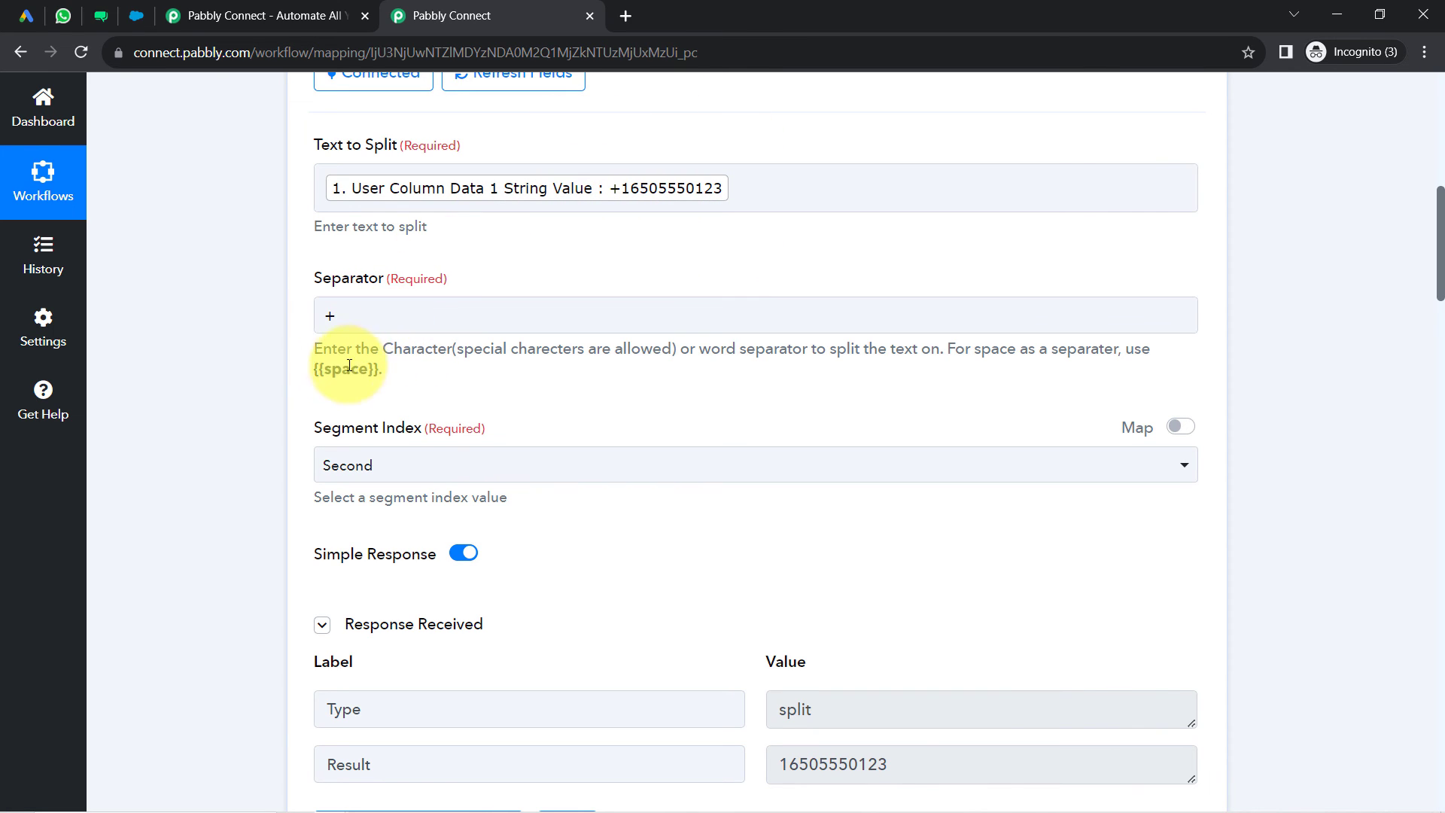
{"action": "left_click_drag", "start_coordinate": [308, 370], "coordinate": [379, 370]}
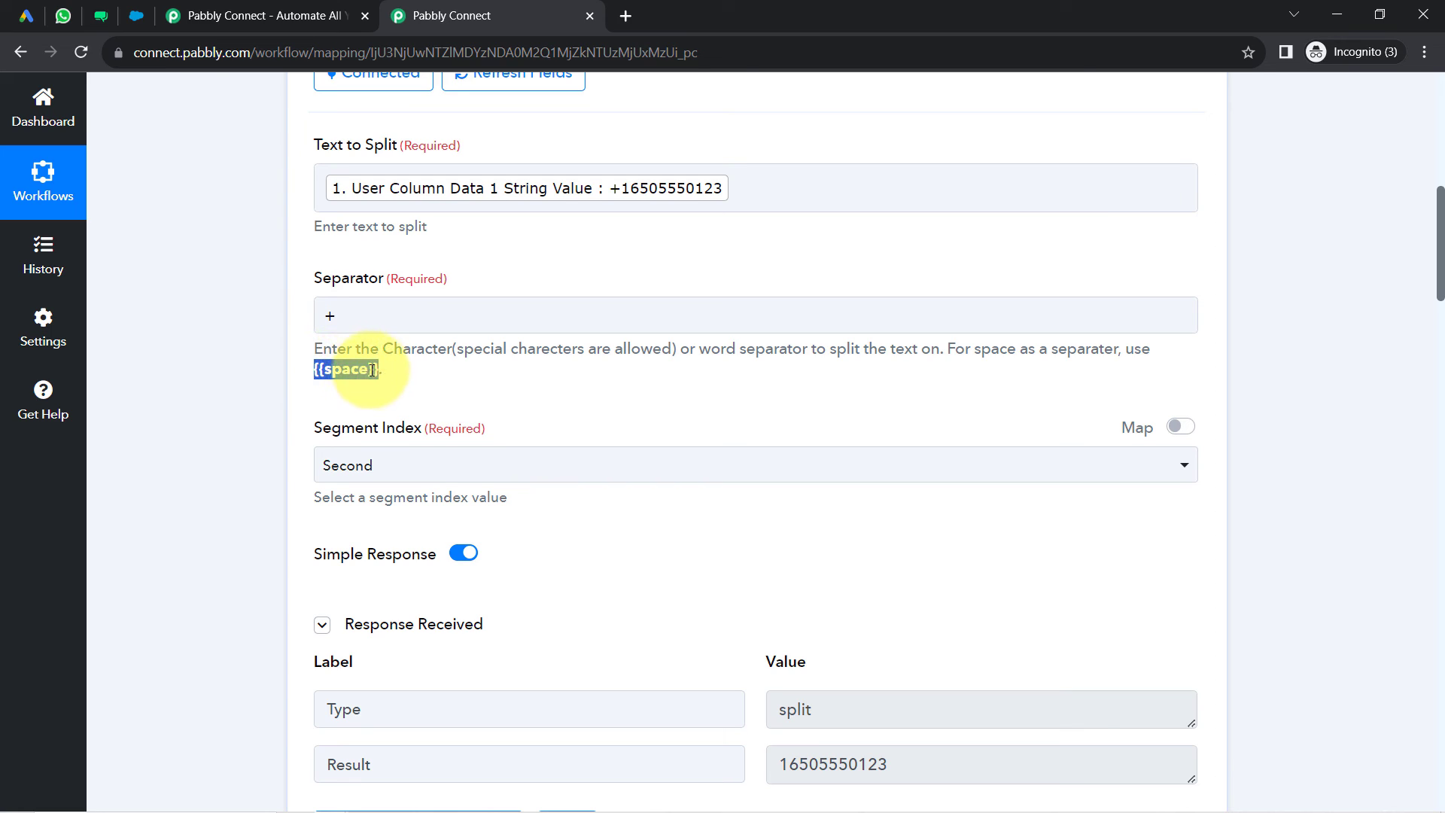
{"action": "left_click", "coordinate": [360, 371]}
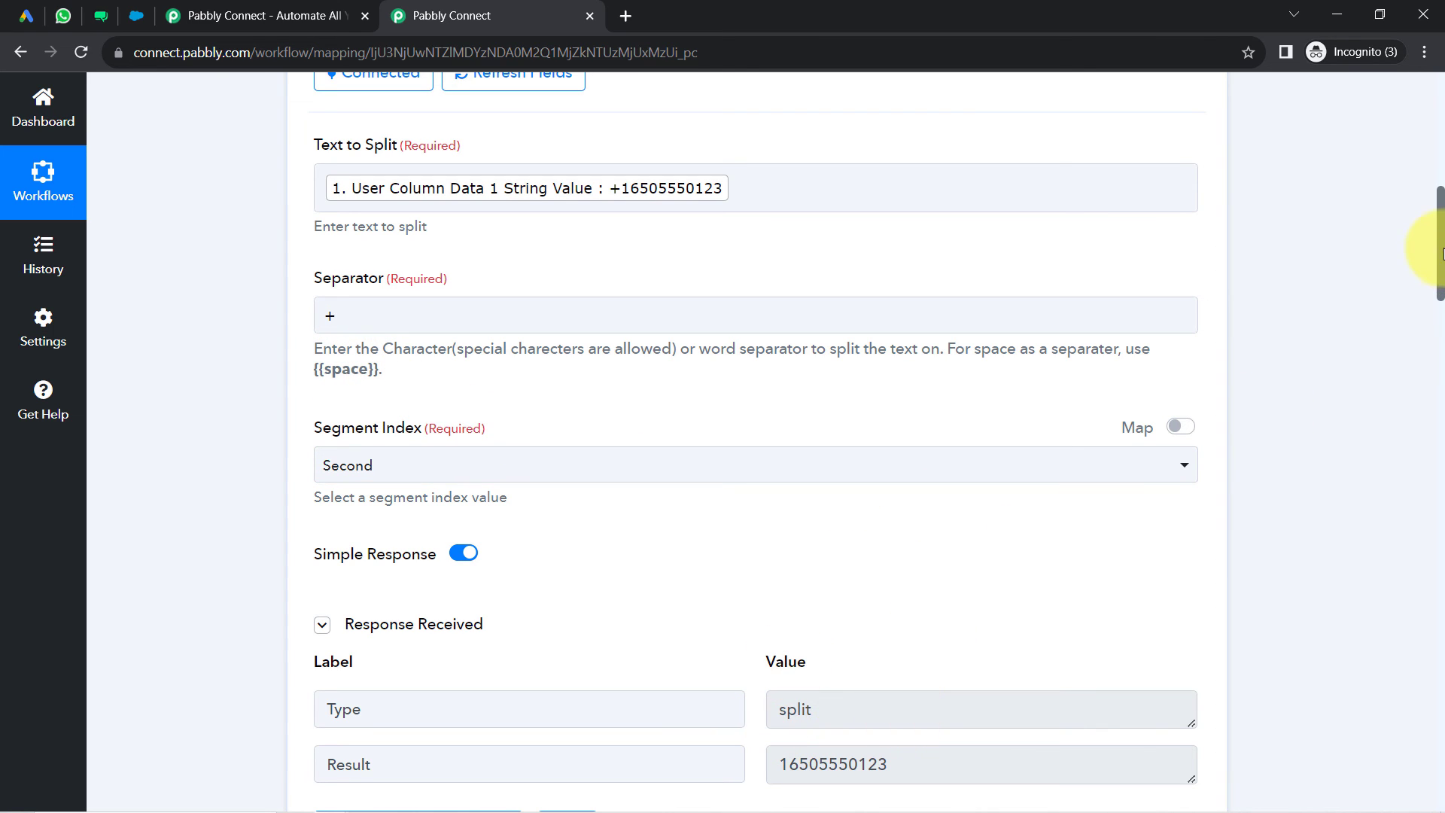
- Map the Salesforce contact's Email to the Google Lead Form's User Column Data 2 String Value
{"action": "left_click_drag", "start_coordinate": [1440, 271], "coordinate": [1423, 610]}
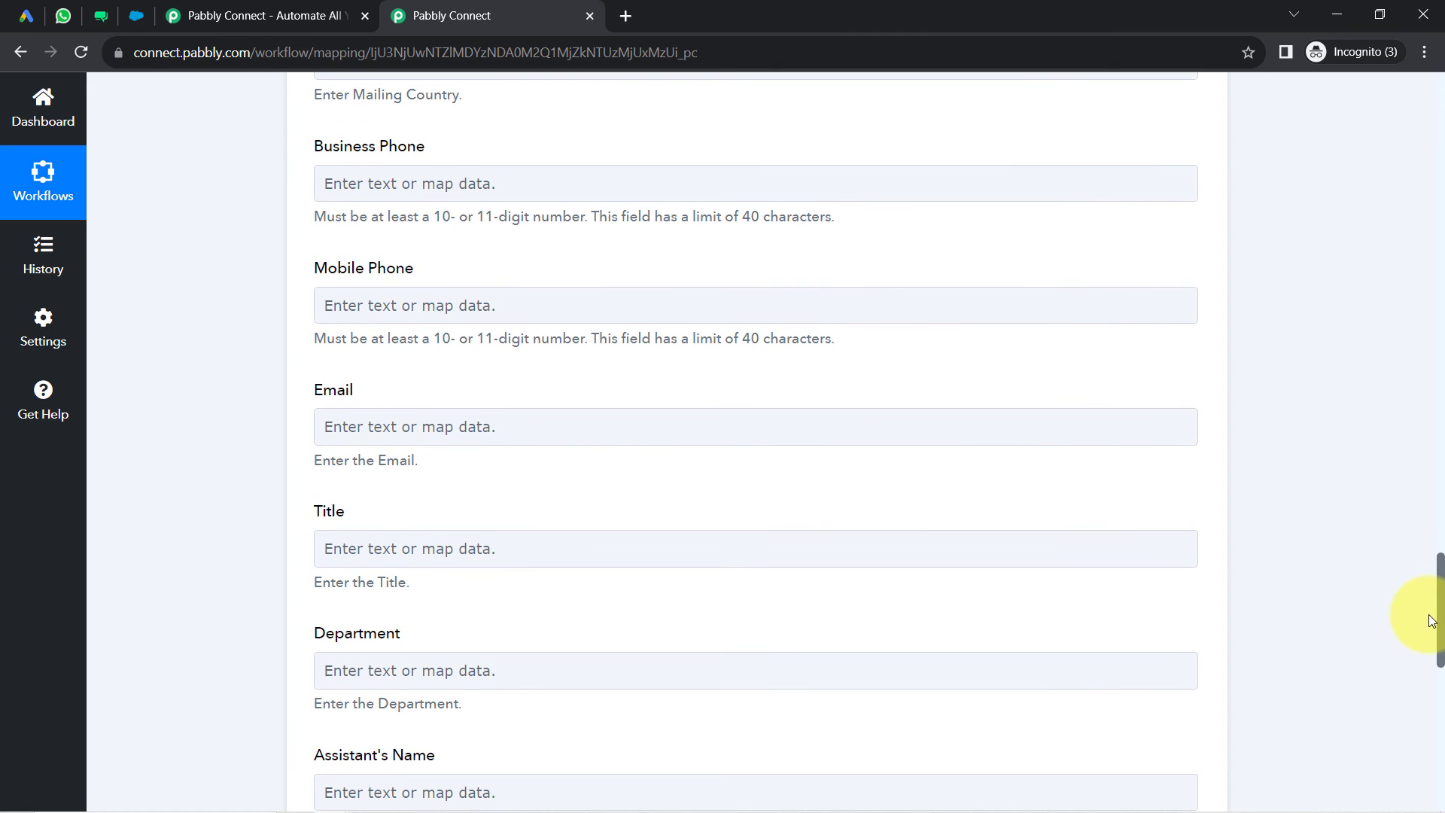
{"action": "left_click", "coordinate": [348, 428]}
{"action": "type", "text": "@"}
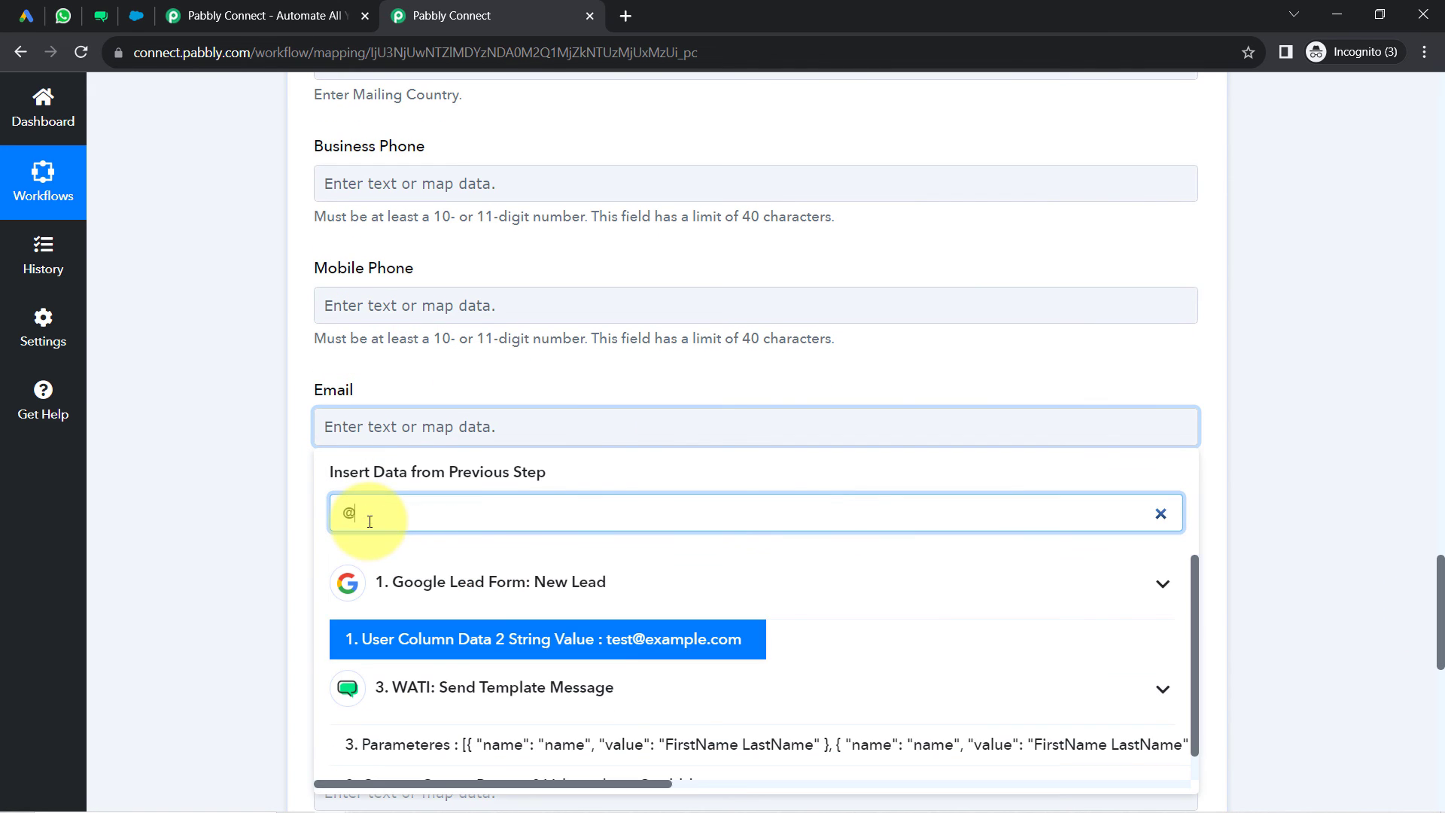
{"action": "left_click", "coordinate": [623, 649]}
- Map the Salesforce contact's Mobile Phone to the Google Lead Form's User Column Data 1 String Value
{"action": "left_click", "coordinate": [360, 305]}
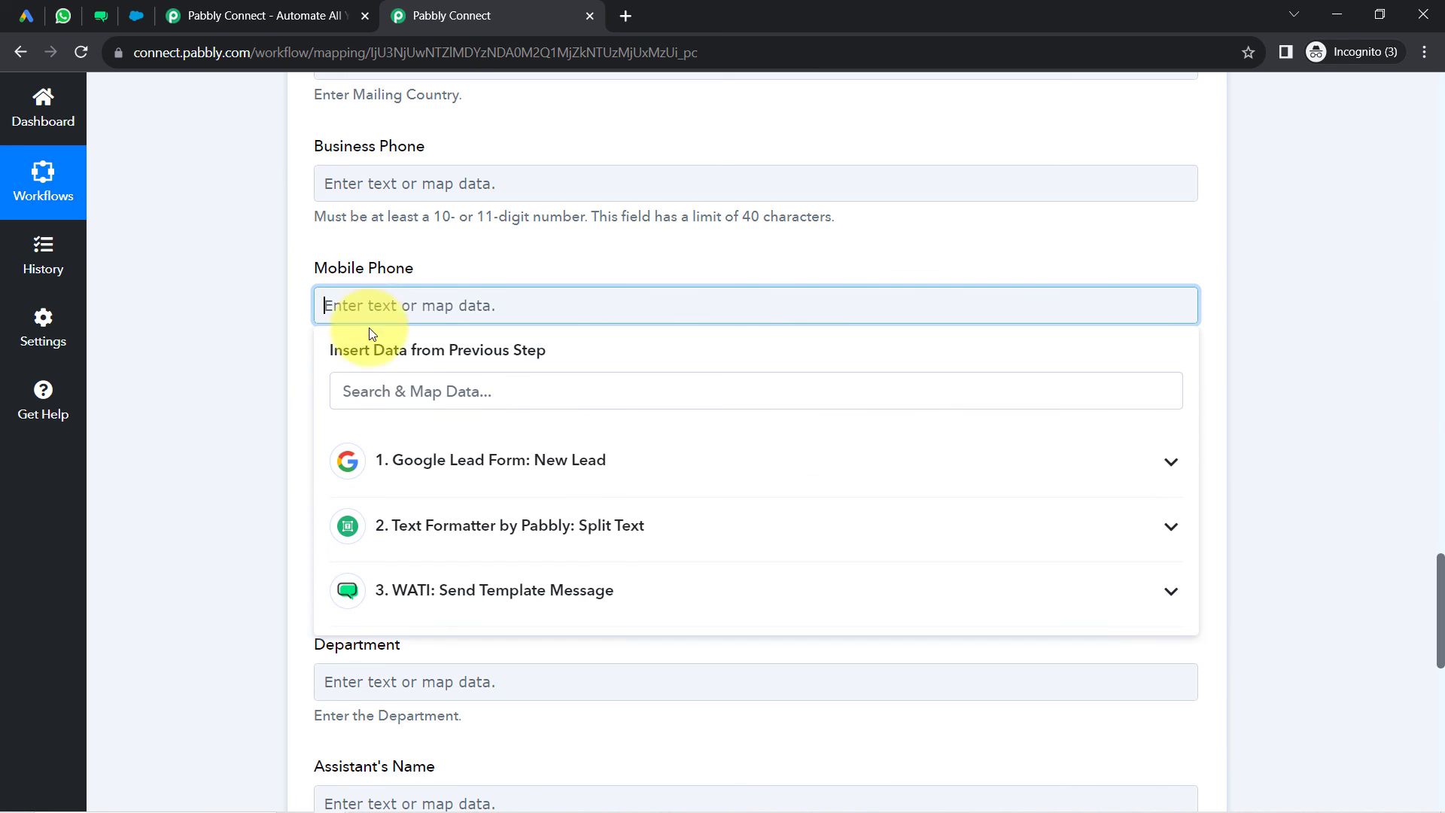
{"action": "left_click", "coordinate": [361, 380]}
{"action": "type", "text": "+"}
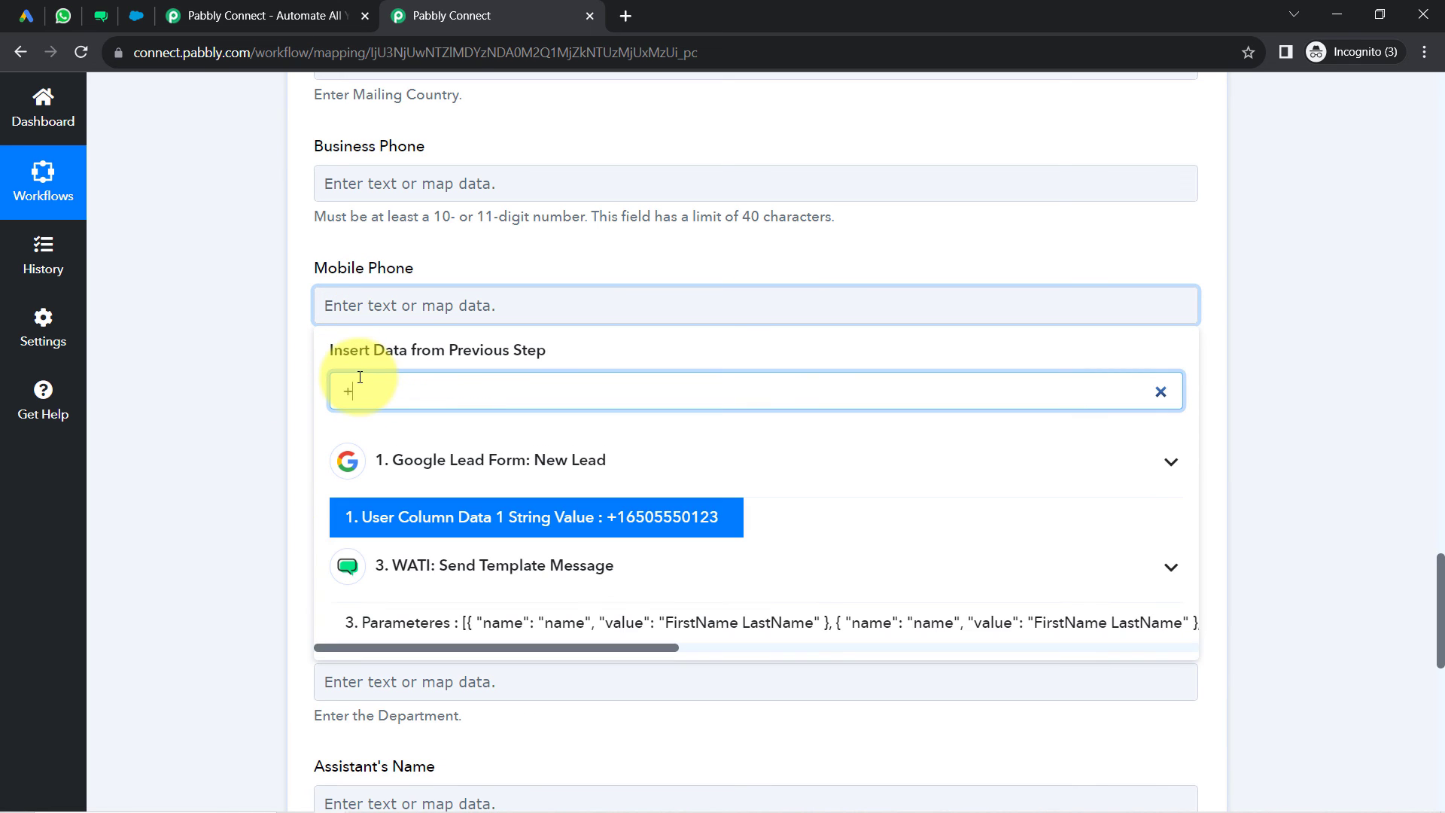
{"action": "left_click", "coordinate": [361, 517]}
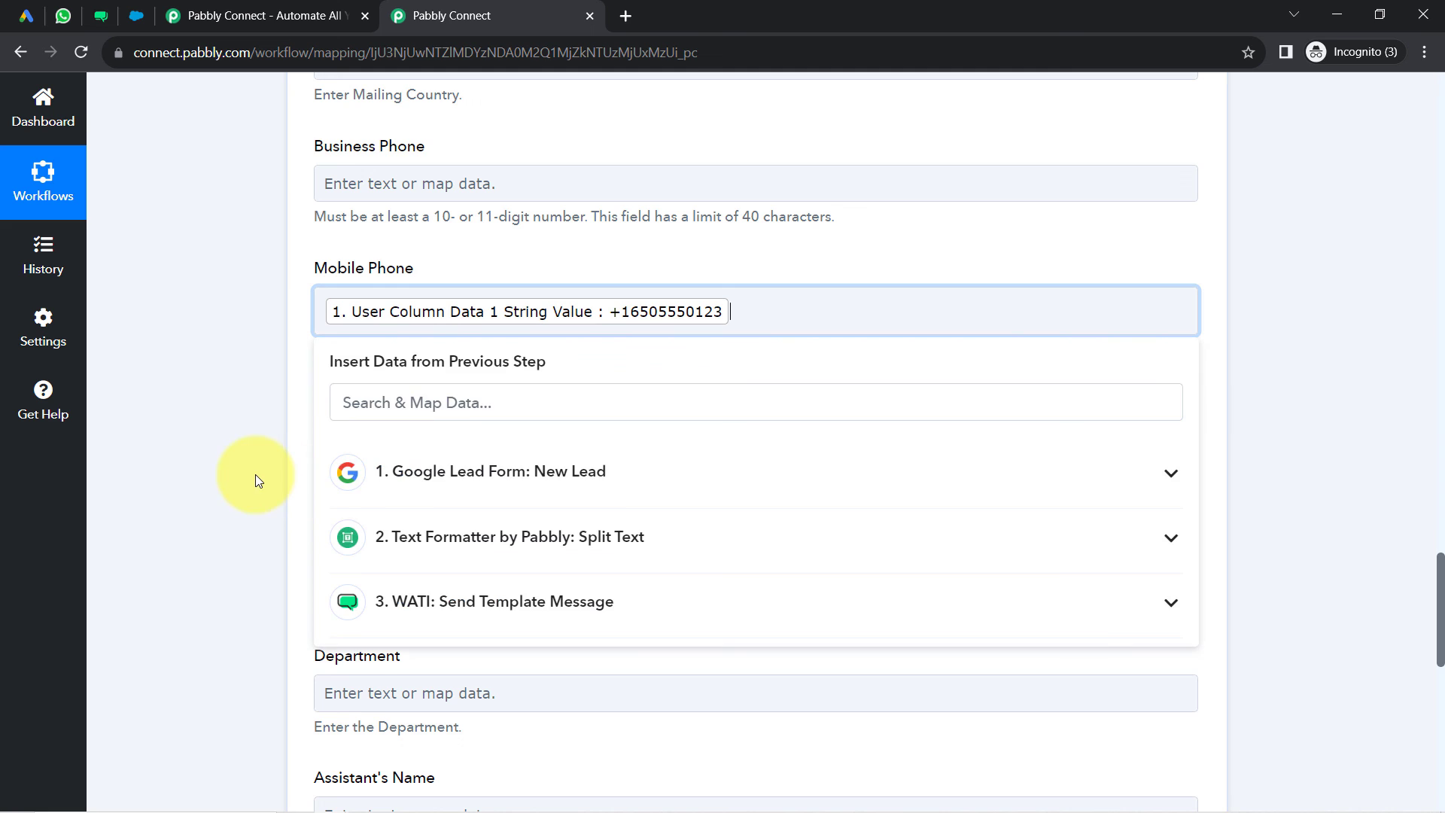
{"action": "left_click", "coordinate": [255, 475]}
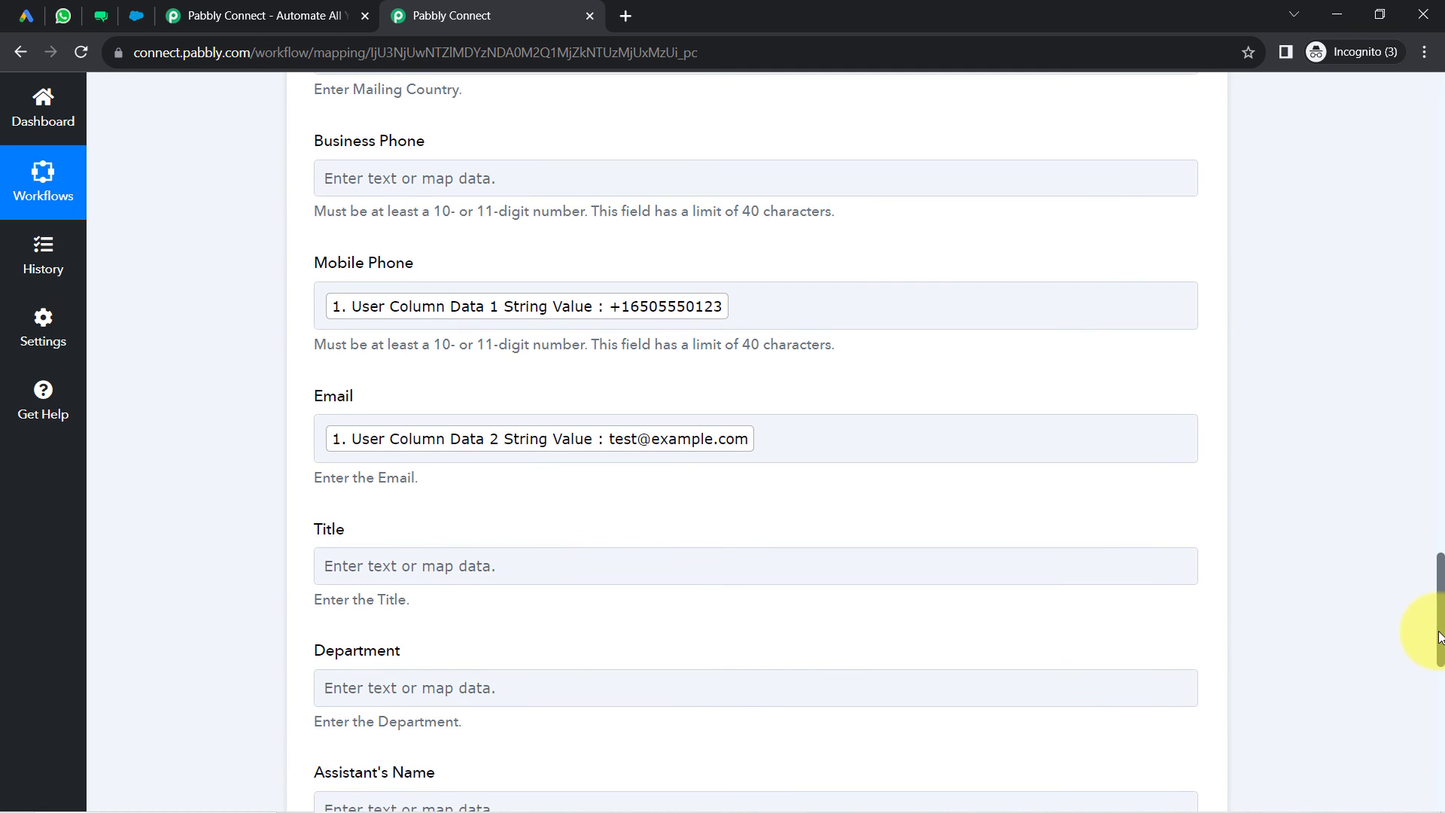
- Check the recent contacts in Salesforce, return to the Pabbly Connect workflow, and save and send the Salesforce action's test request
{"action": "left_click_drag", "start_coordinate": [1440, 630], "coordinate": [1438, 746]}
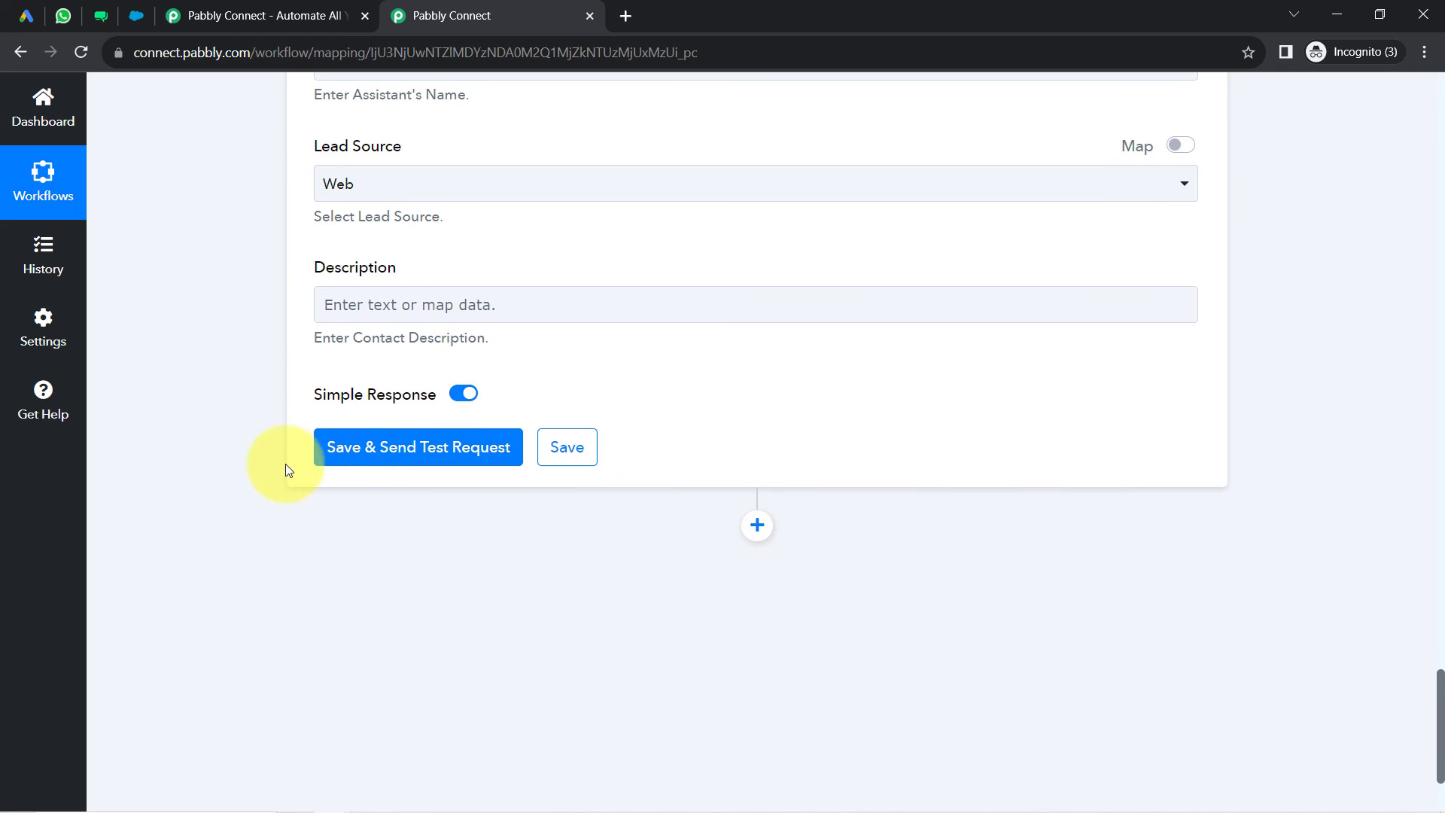
{"action": "left_click", "coordinate": [137, 12]}
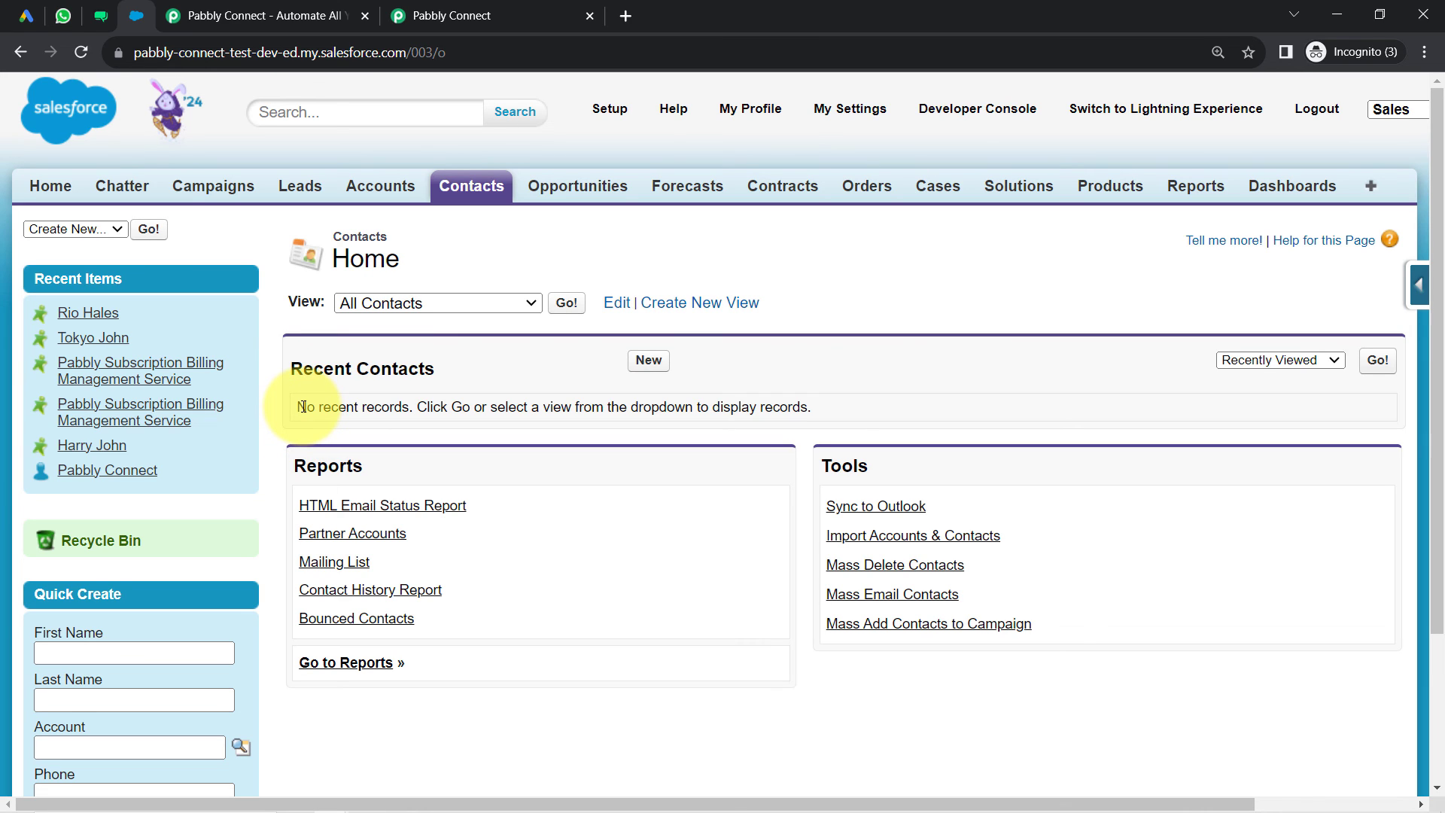
{"action": "left_click_drag", "start_coordinate": [306, 407], "coordinate": [389, 410]}
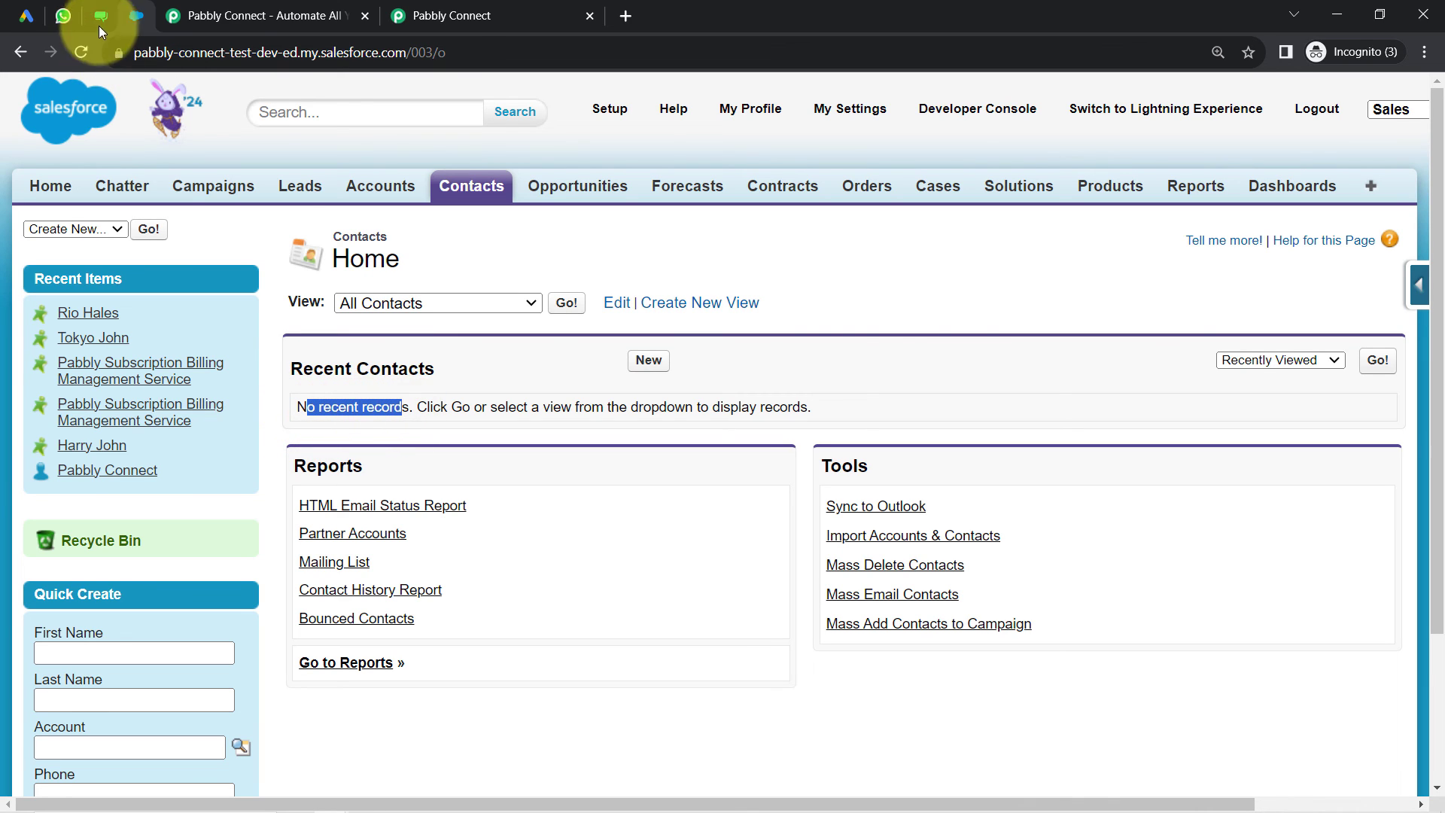
{"action": "left_click", "coordinate": [440, 15]}
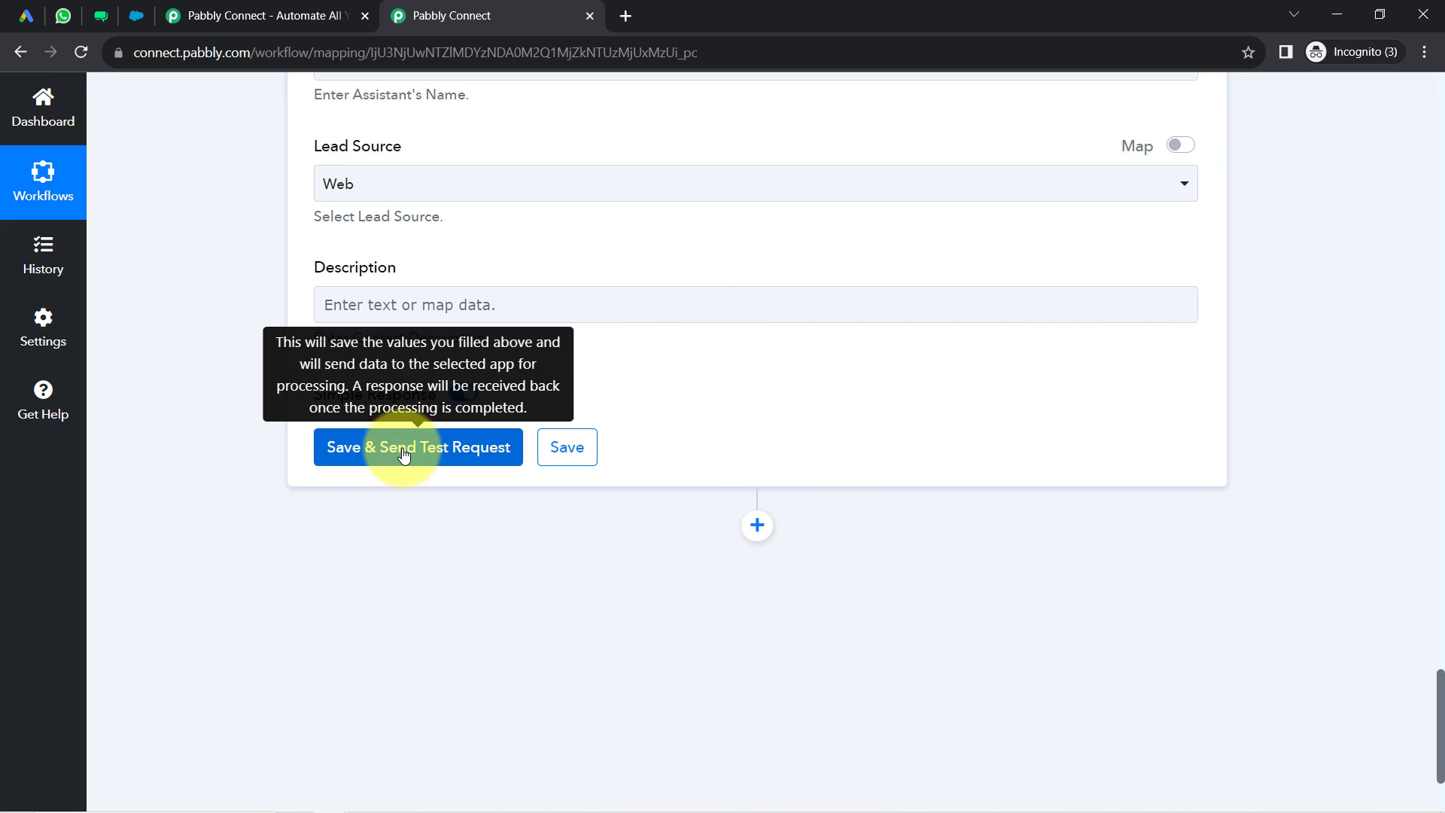
{"action": "left_click", "coordinate": [404, 453]}
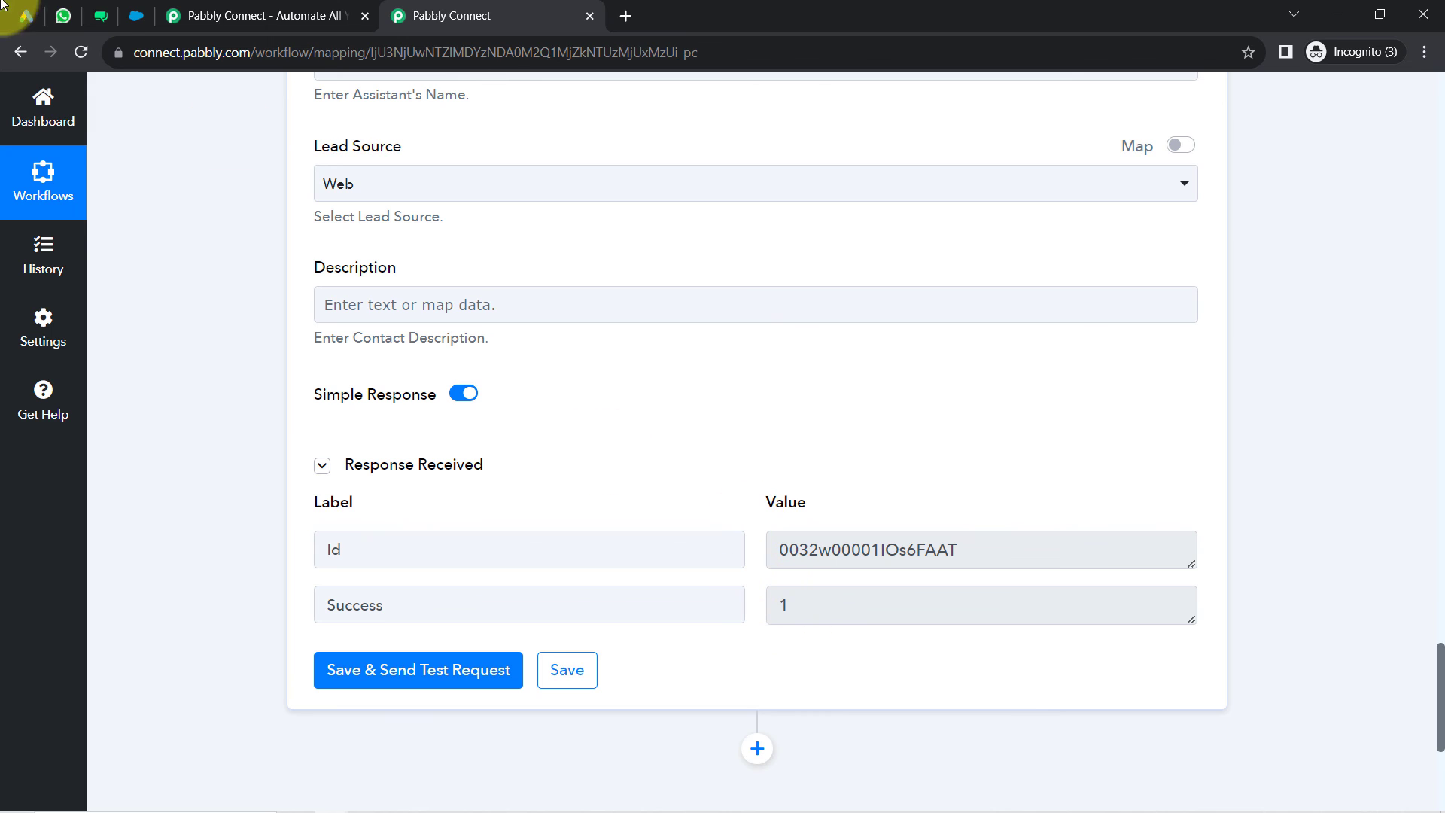
- Switch to Salesforce, reload the Contacts page, and open the new contact to examine its name, mobile and email details
{"action": "left_click", "coordinate": [113, 15]}
{"action": "left_click", "coordinate": [74, 52]}
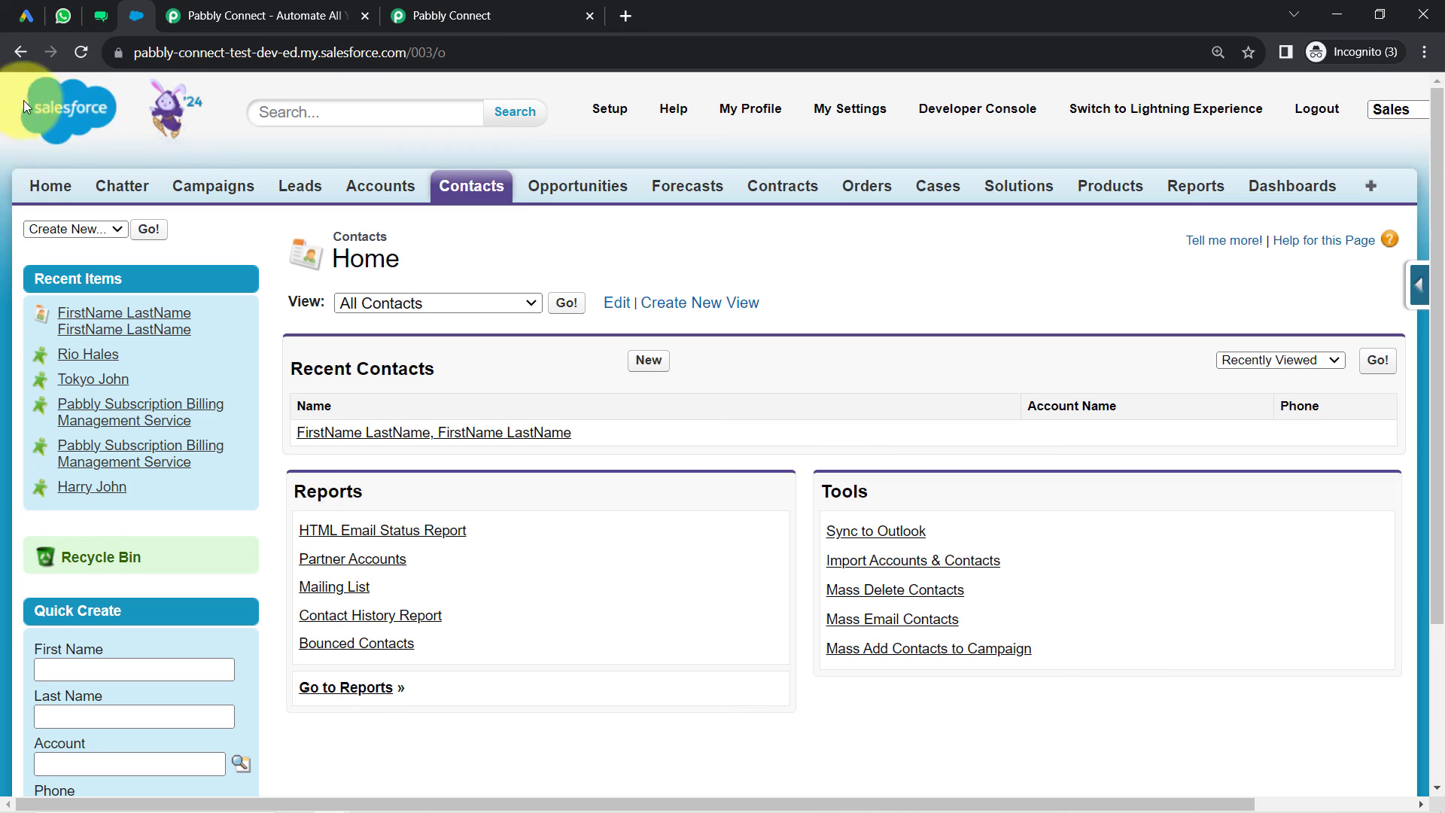
{"action": "left_click", "coordinate": [452, 432]}
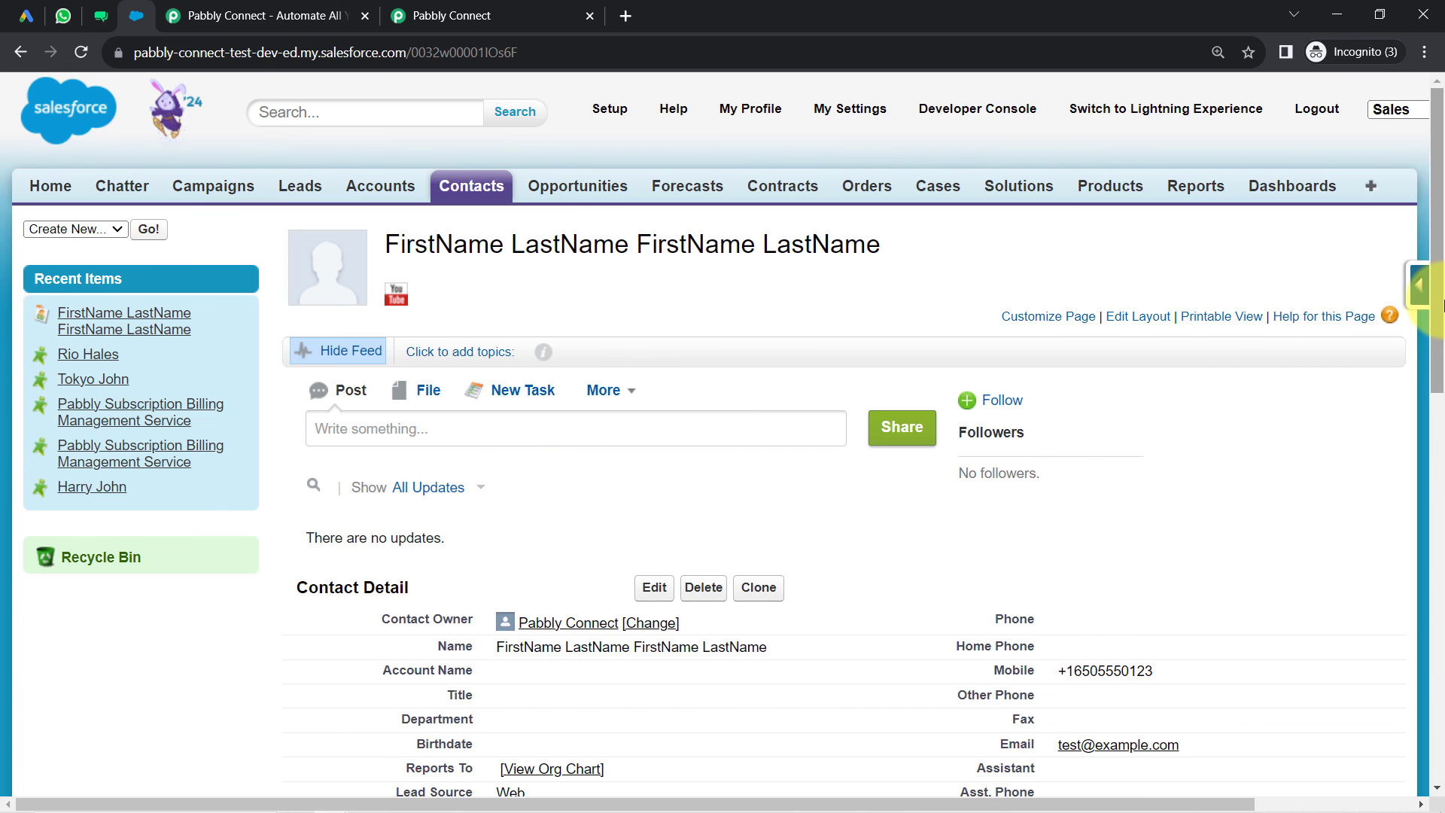
{"action": "left_click_drag", "start_coordinate": [1436, 290], "coordinate": [1436, 403]}
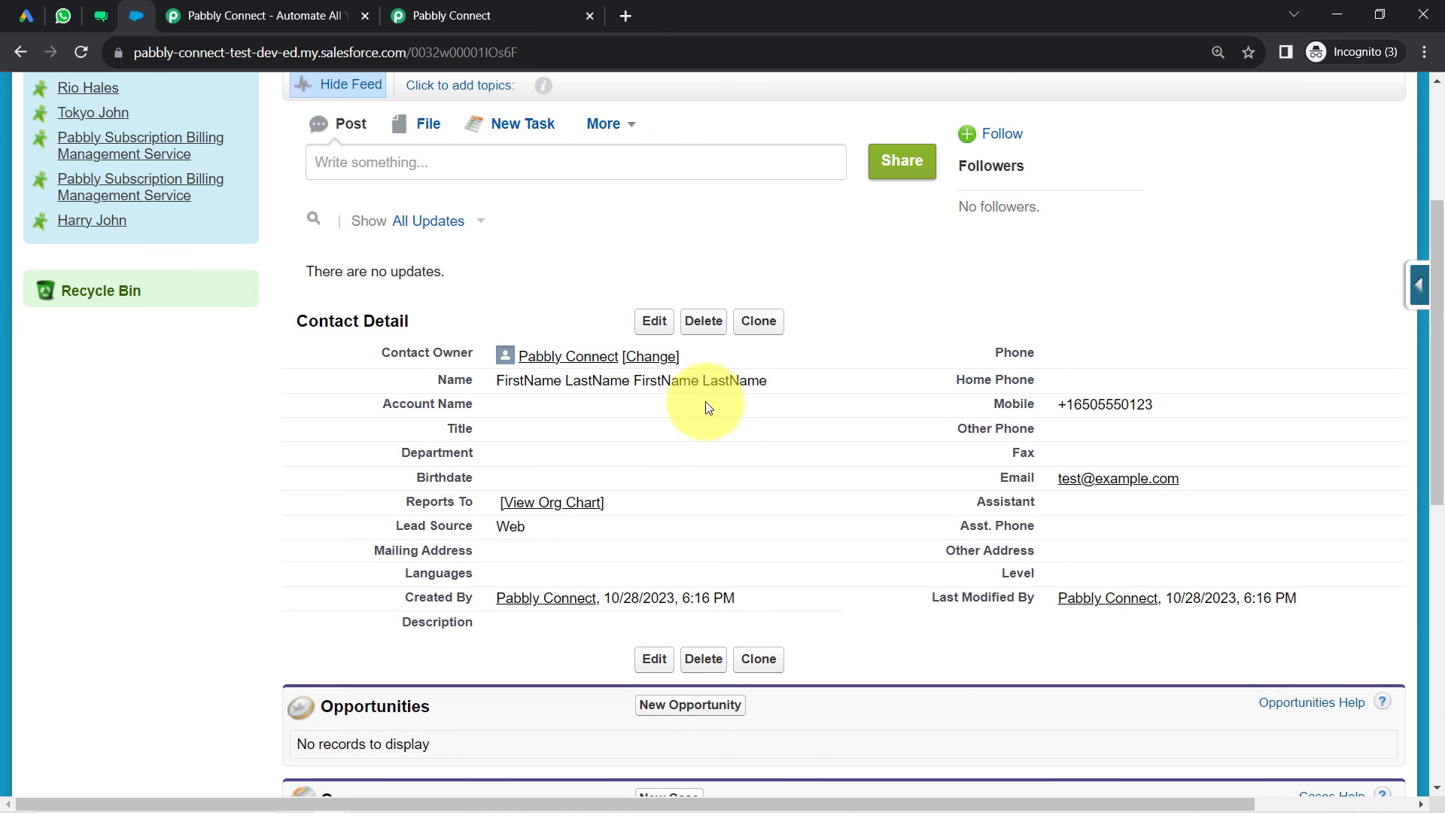
{"action": "left_click_drag", "start_coordinate": [1122, 404], "coordinate": [1091, 404]}
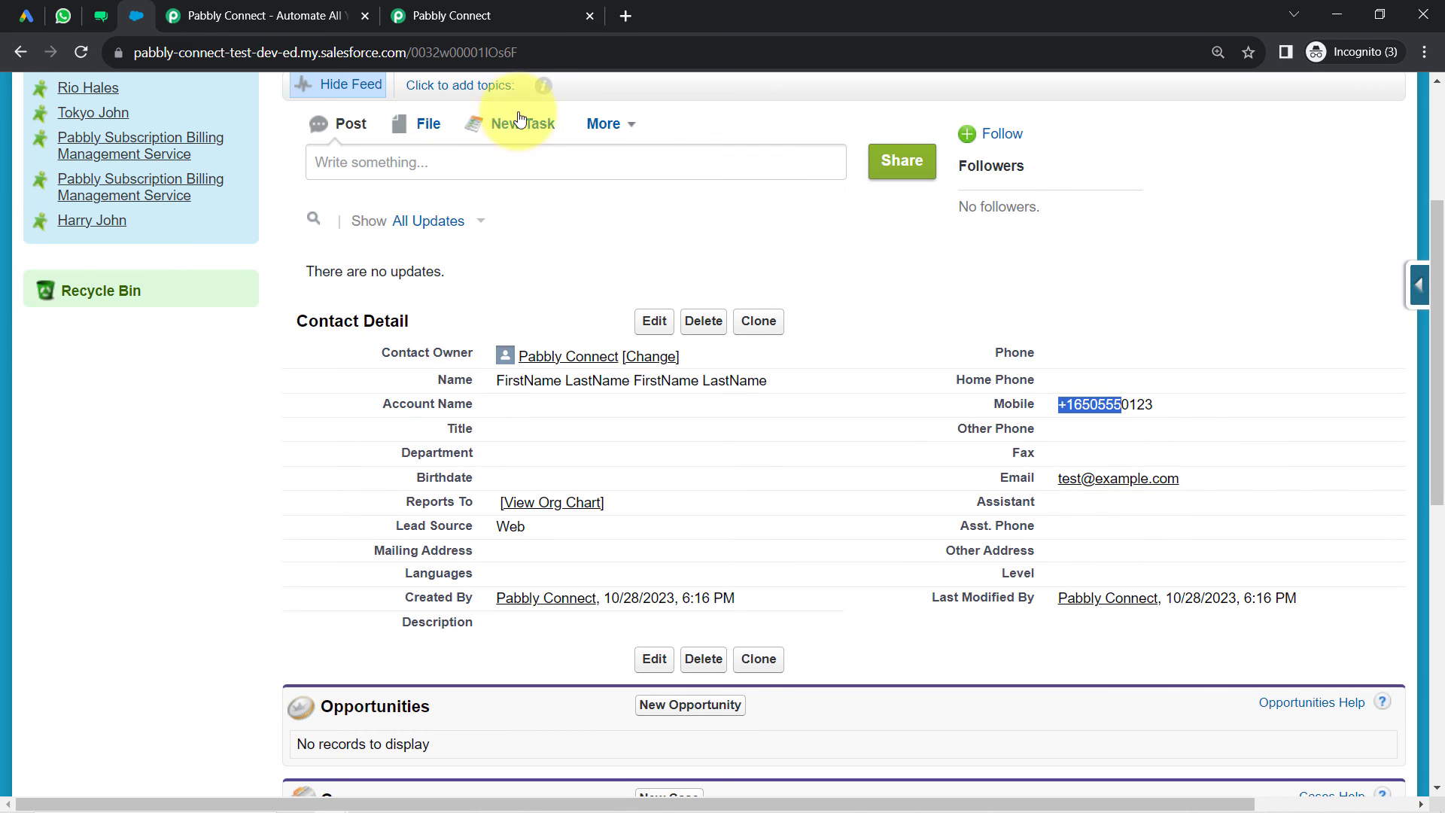
- Return to the Pabbly Connect workflow and collapse the Salesforce Create Contact step
{"action": "left_click", "coordinate": [493, 16]}
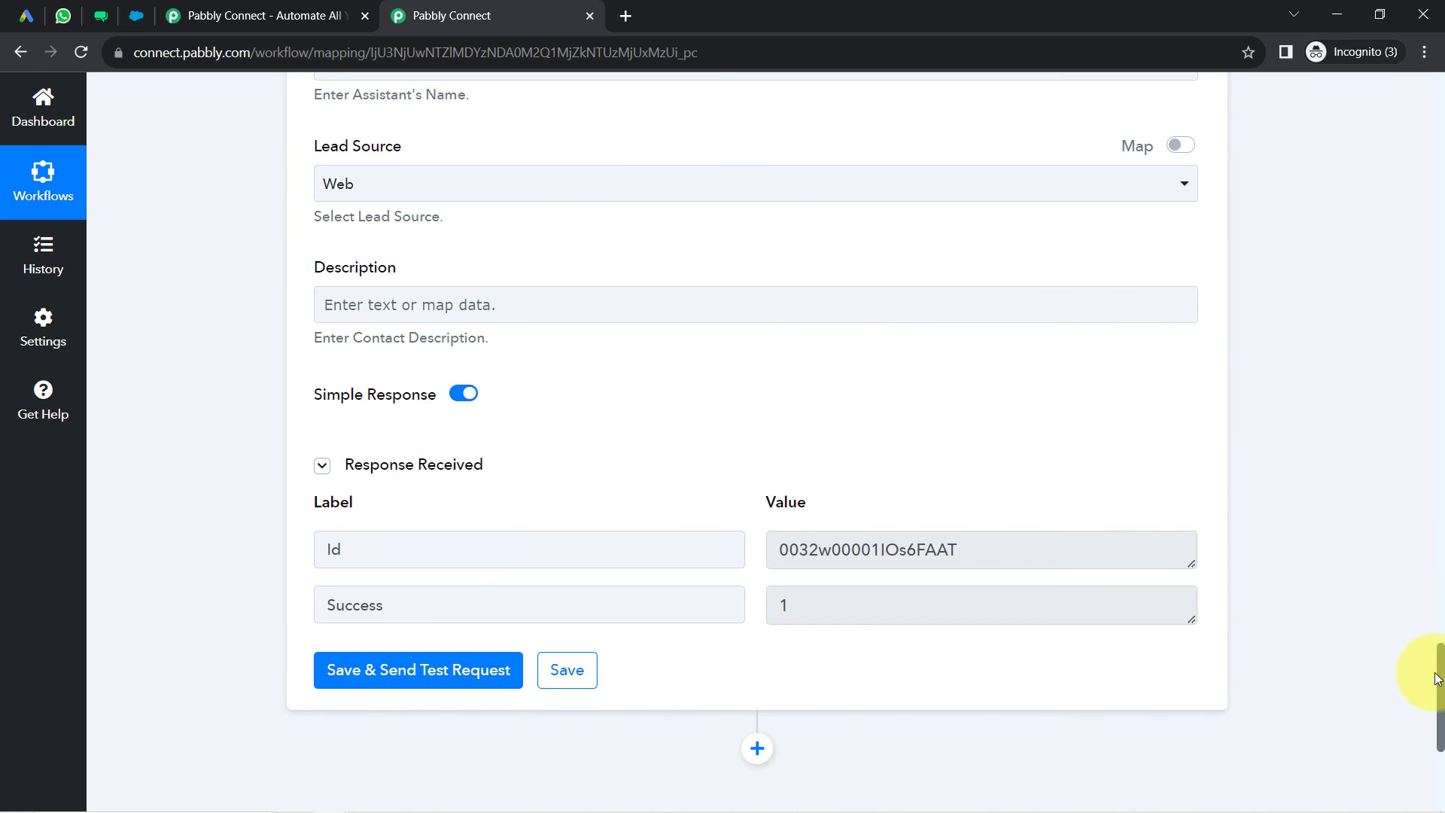
{"action": "left_click_drag", "start_coordinate": [1442, 685], "coordinate": [1439, 354]}
{"action": "left_click", "coordinate": [452, 236]}
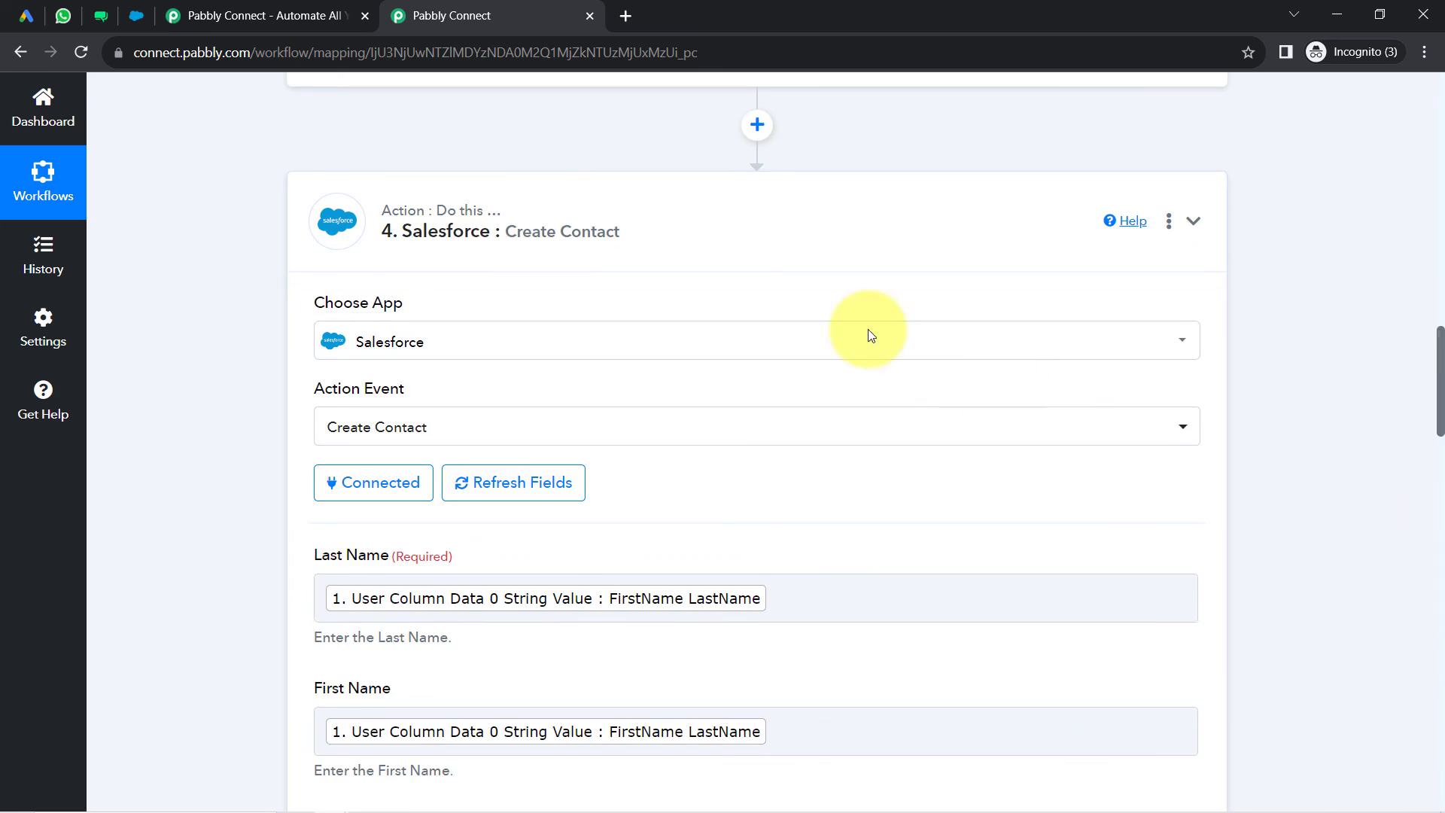
- Collapse the Text Formatter Split Text step and review the whole workflow from the Google Lead Form trigger to the Salesforce action
{"action": "left_click_drag", "start_coordinate": [1440, 716], "coordinate": [1430, 61]}
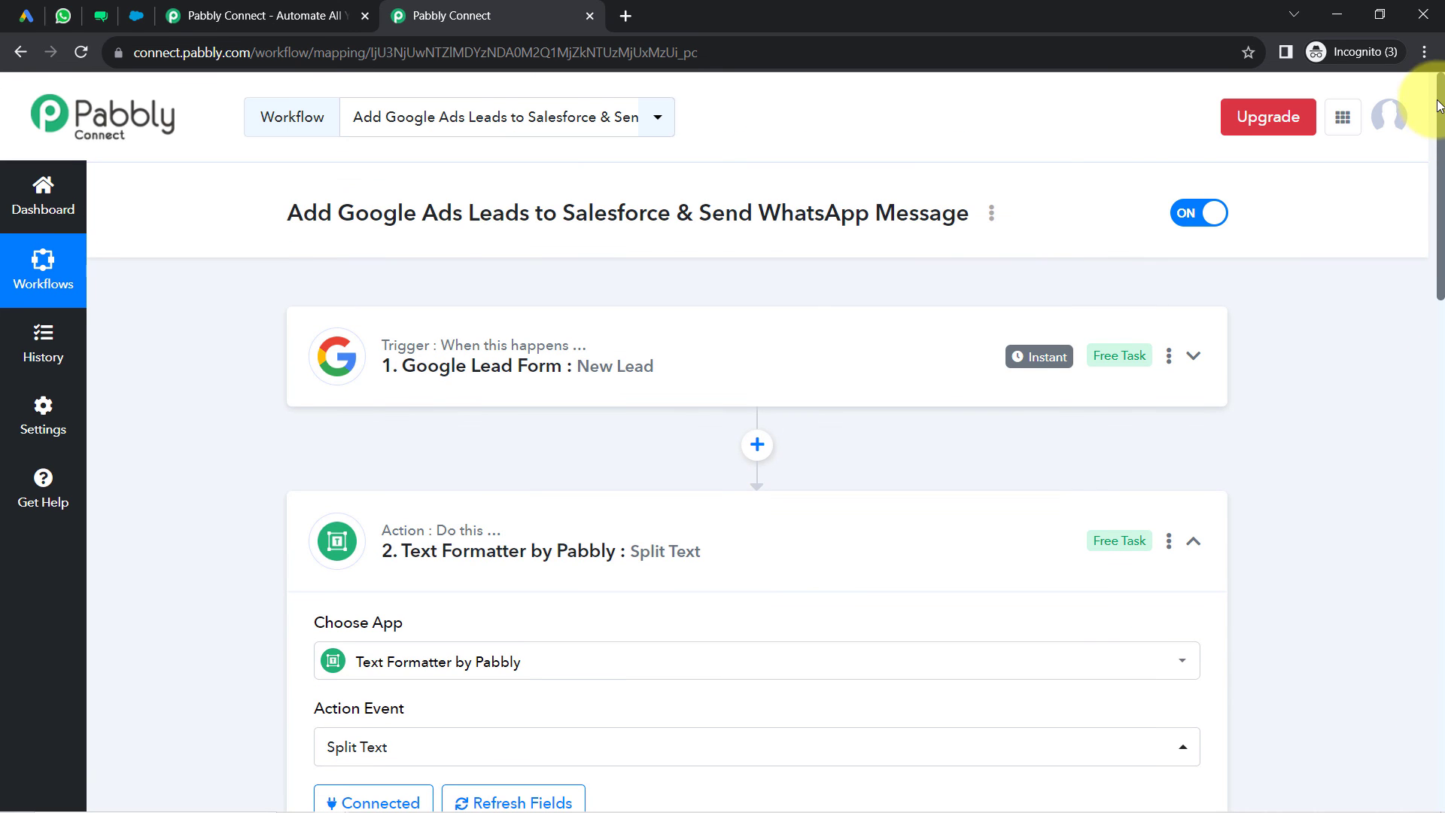
{"action": "left_click", "coordinate": [415, 576]}
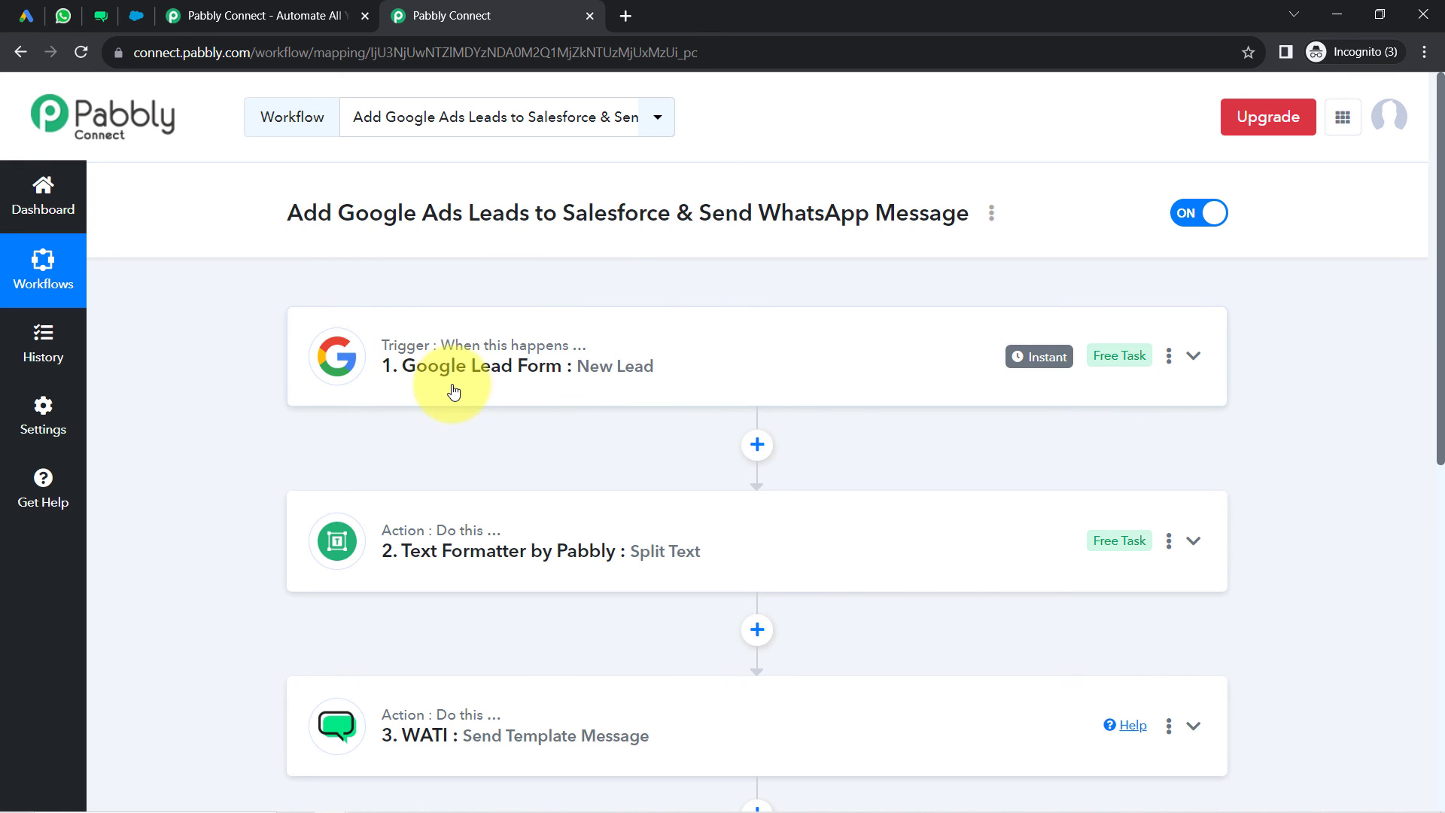
{"action": "left_click_drag", "start_coordinate": [1442, 285], "coordinate": [1423, 455]}
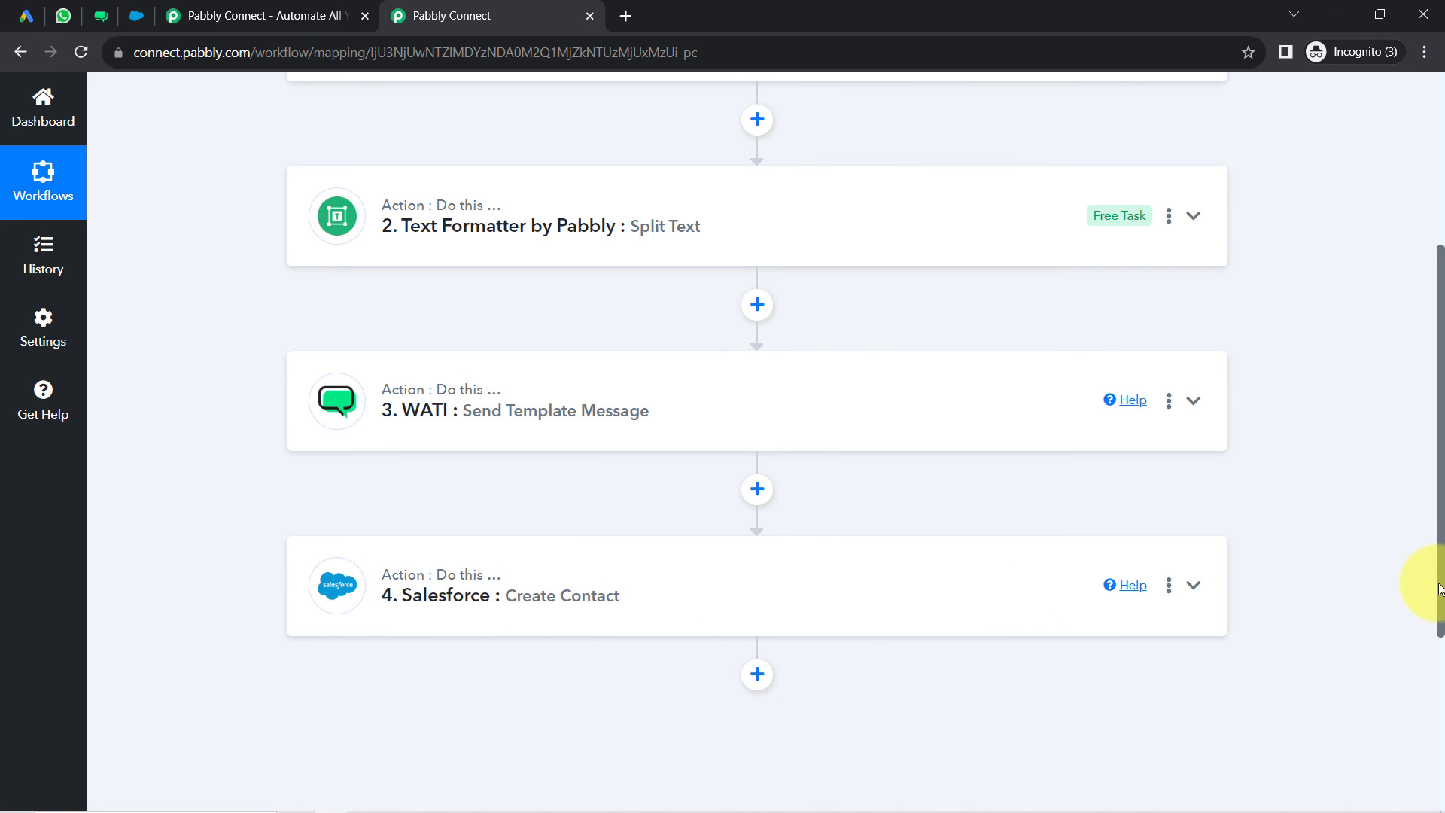
{"action": "scroll", "coordinate": [1411, 390], "scroll_direction": "up", "scroll_amount": 5}
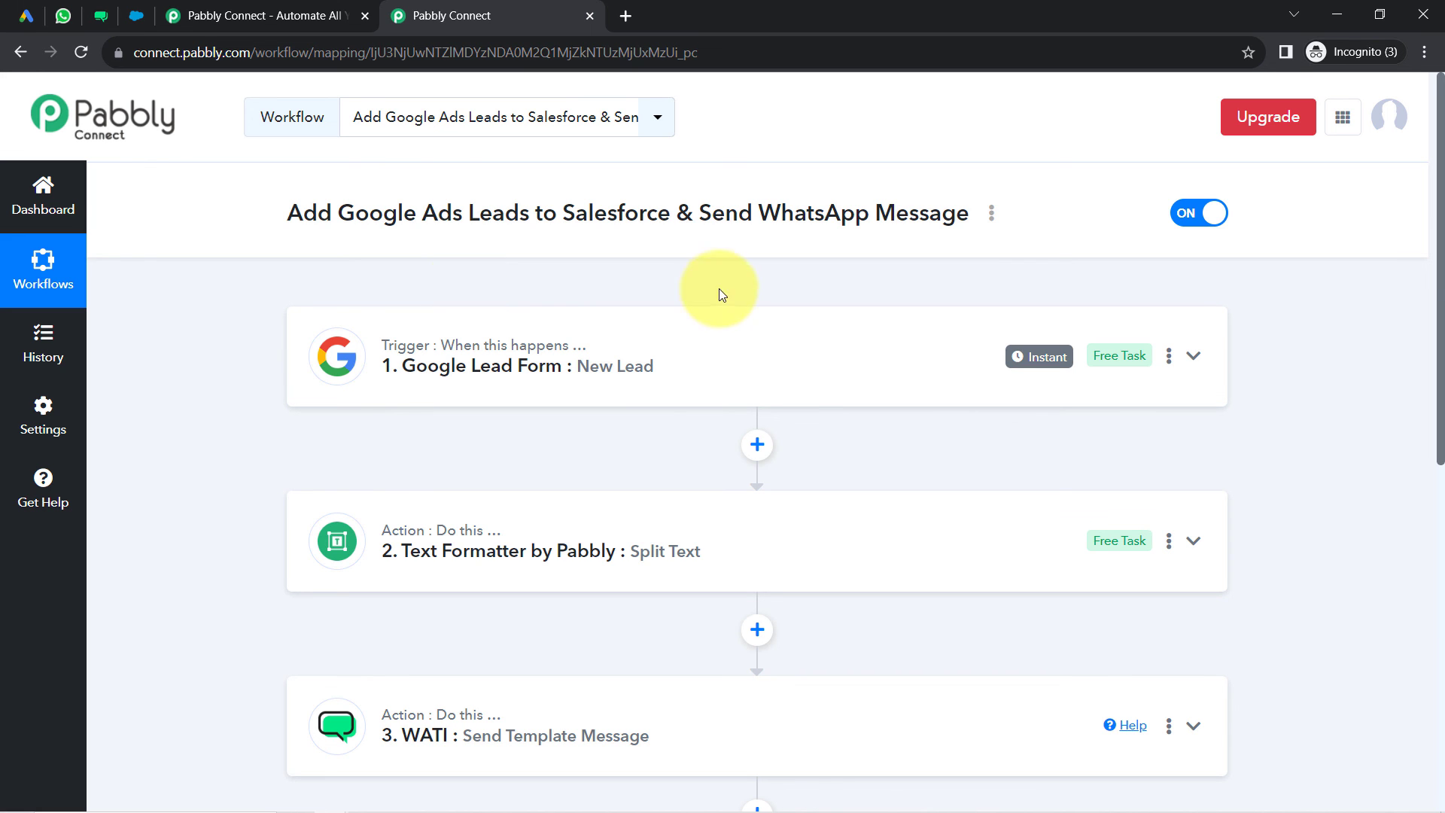
{"action": "scroll", "coordinate": [1420, 242], "scroll_direction": "down", "scroll_amount": 3}
{"action": "scroll", "coordinate": [1421, 346], "scroll_direction": "down", "scroll_amount": 1}
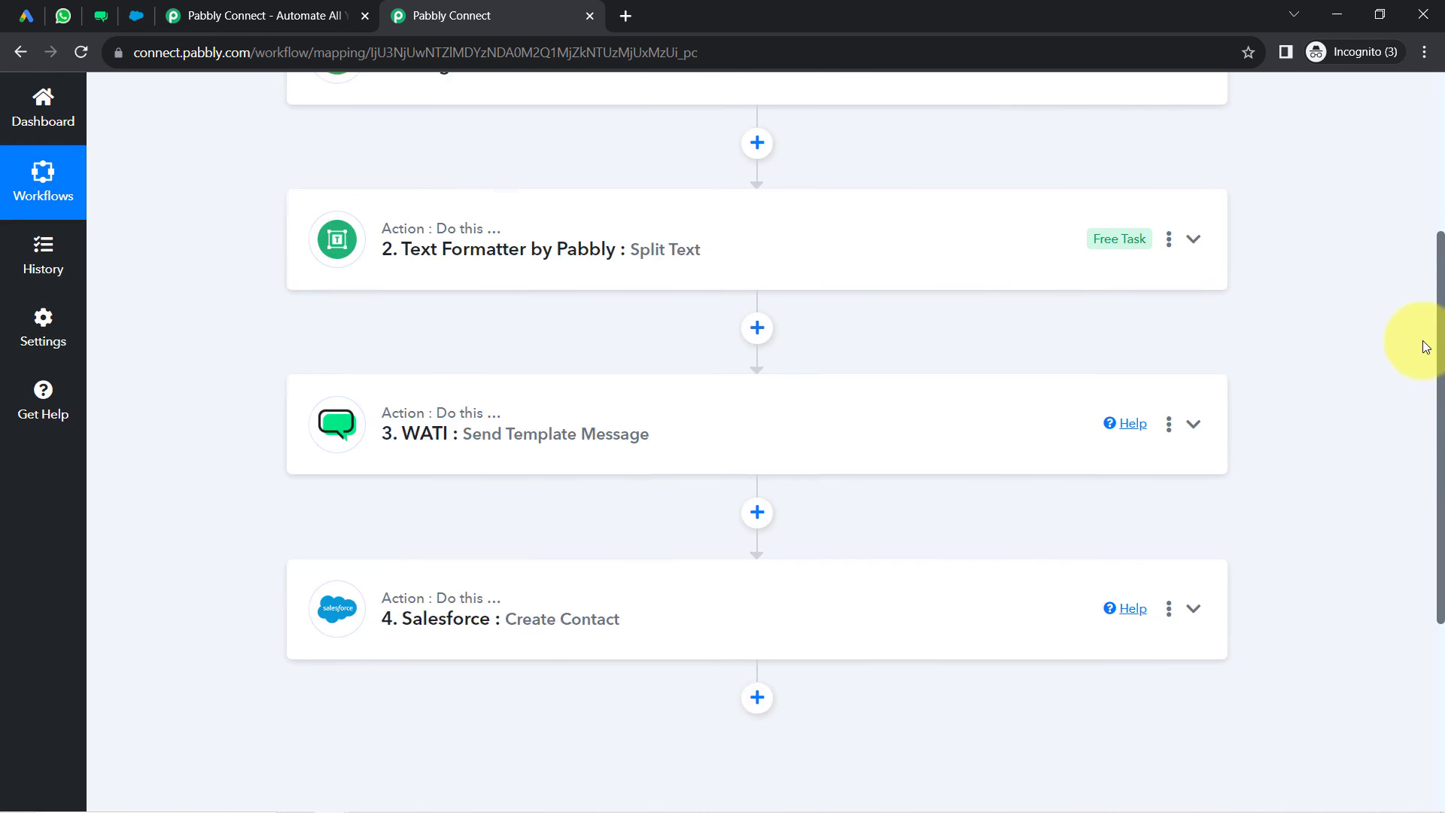
{"action": "scroll", "coordinate": [1419, 339], "scroll_direction": "up", "scroll_amount": 4}
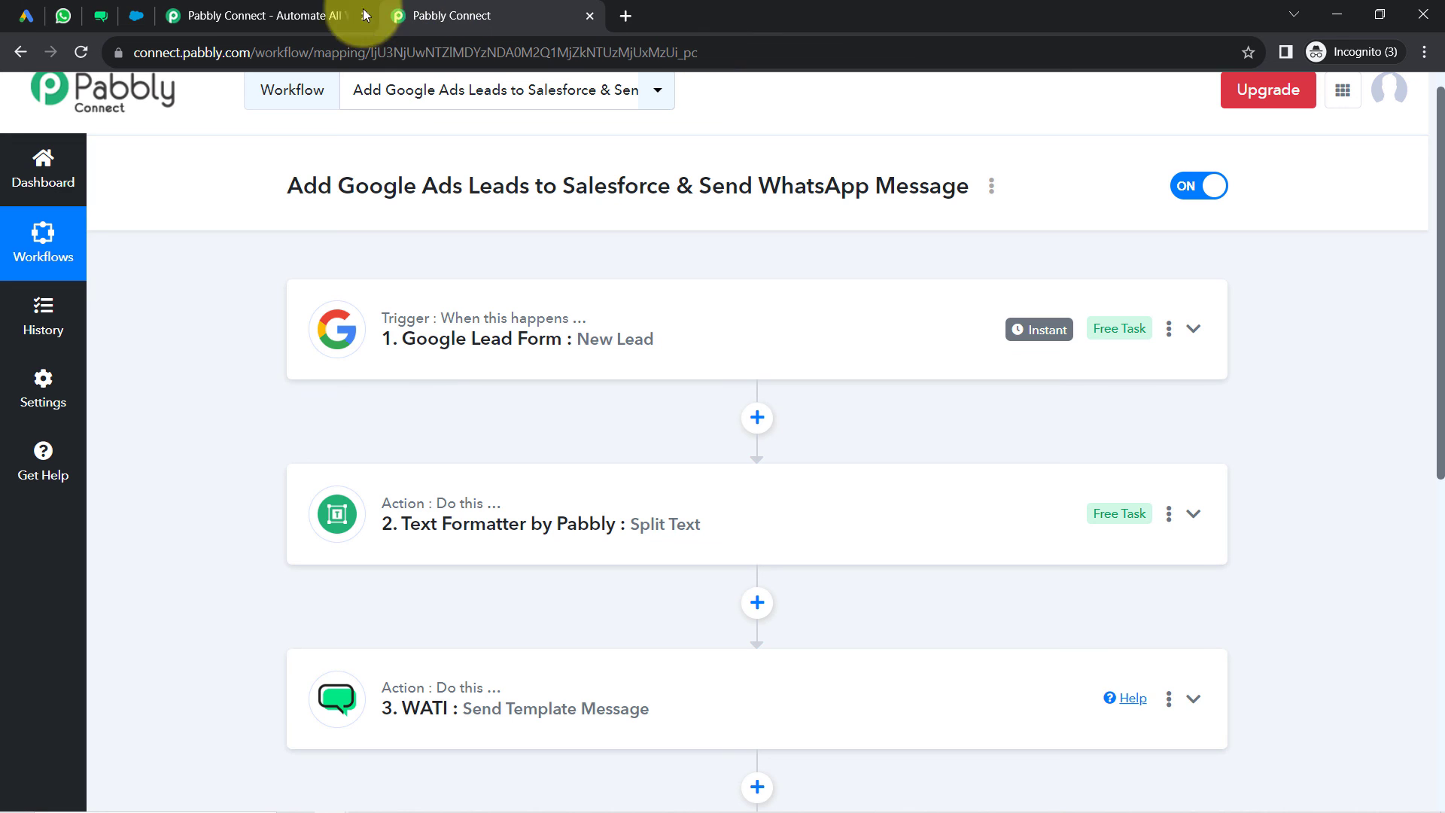
- Close the other Pabbly Connect browser tab and copy the share link of the Google Ads leads workflow
{"action": "left_click", "coordinate": [365, 16]}
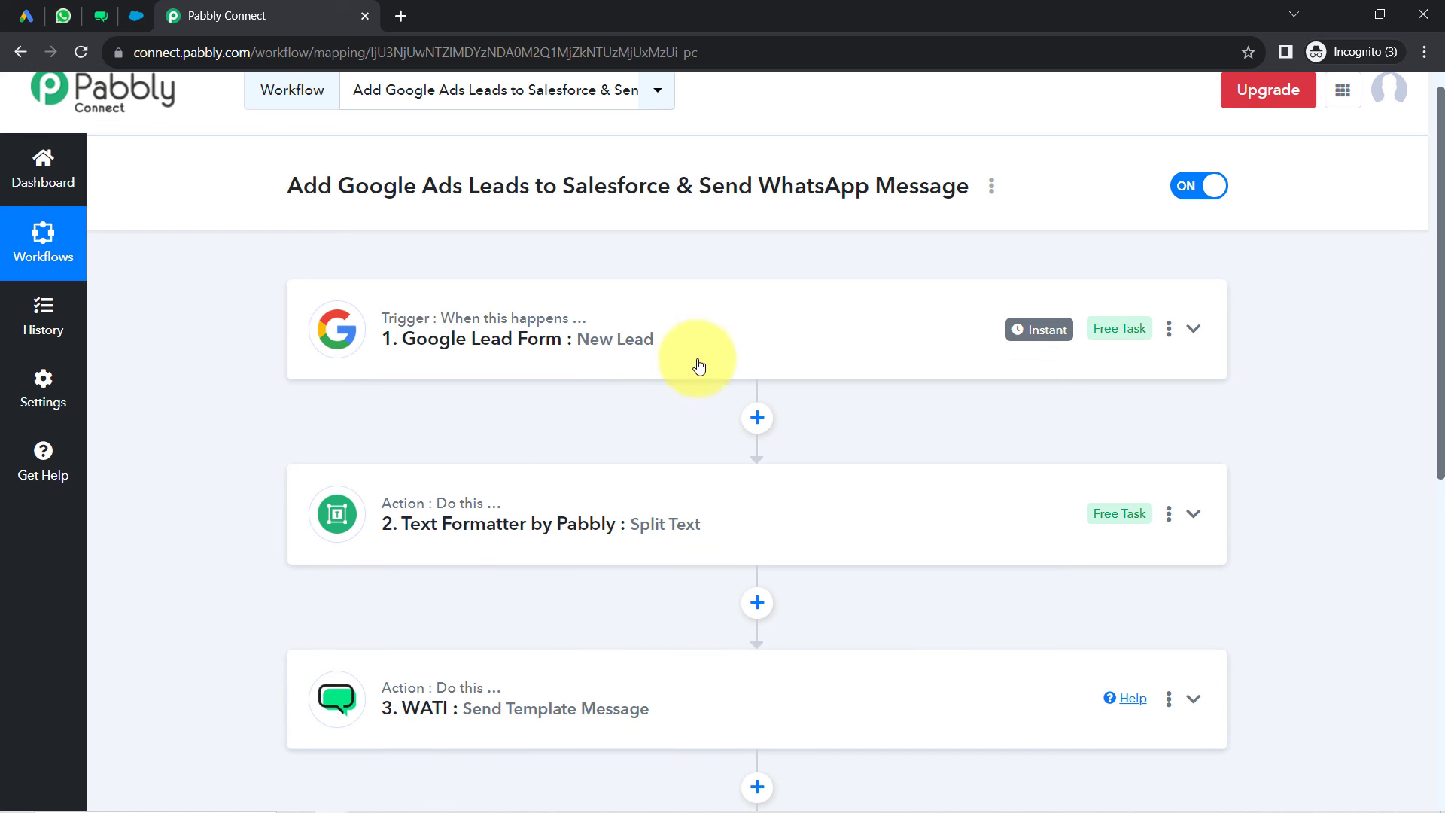
{"action": "left_click", "coordinate": [992, 188]}
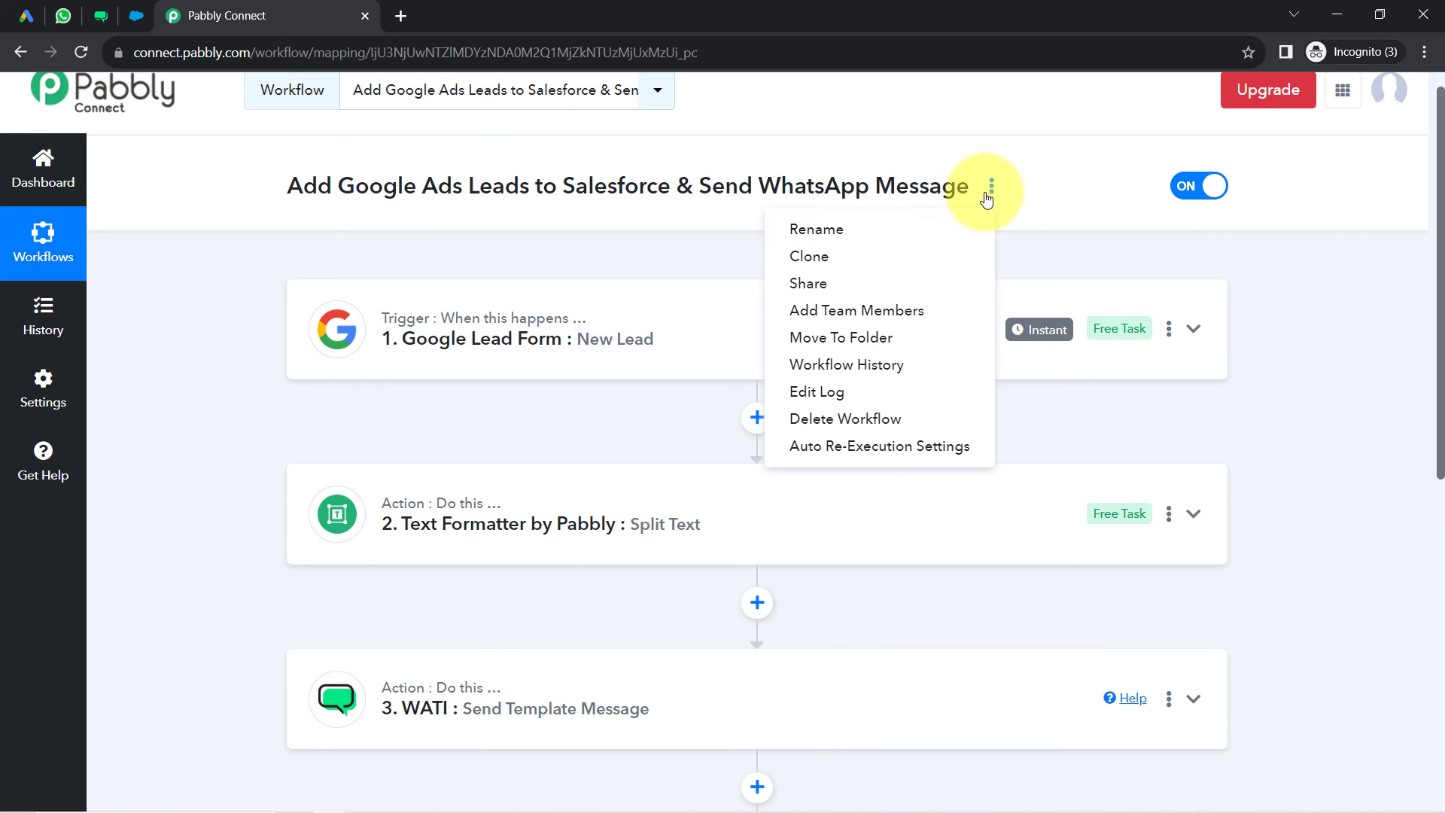
{"action": "left_click", "coordinate": [809, 277]}
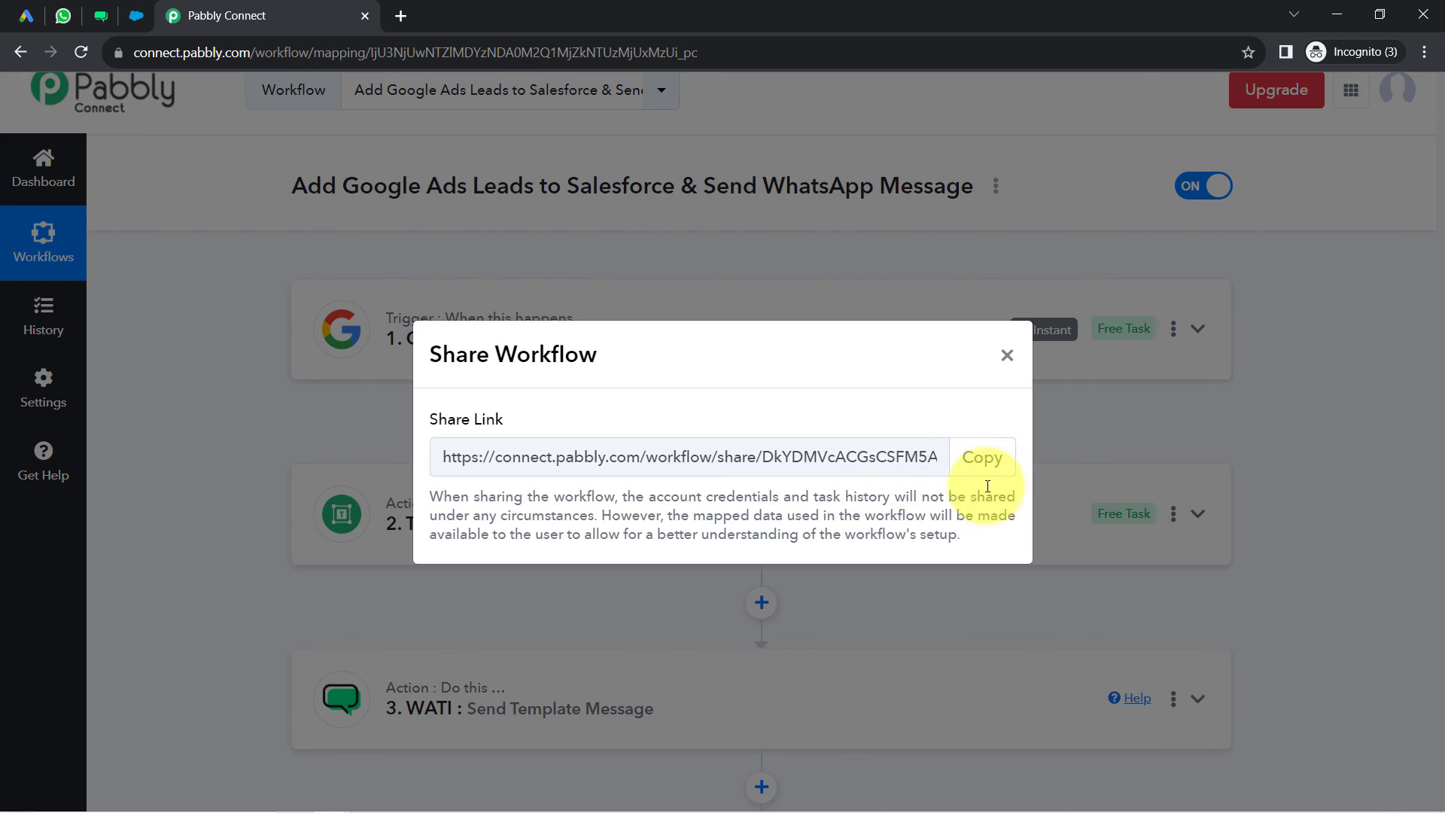
{"action": "left_click", "coordinate": [982, 477]}
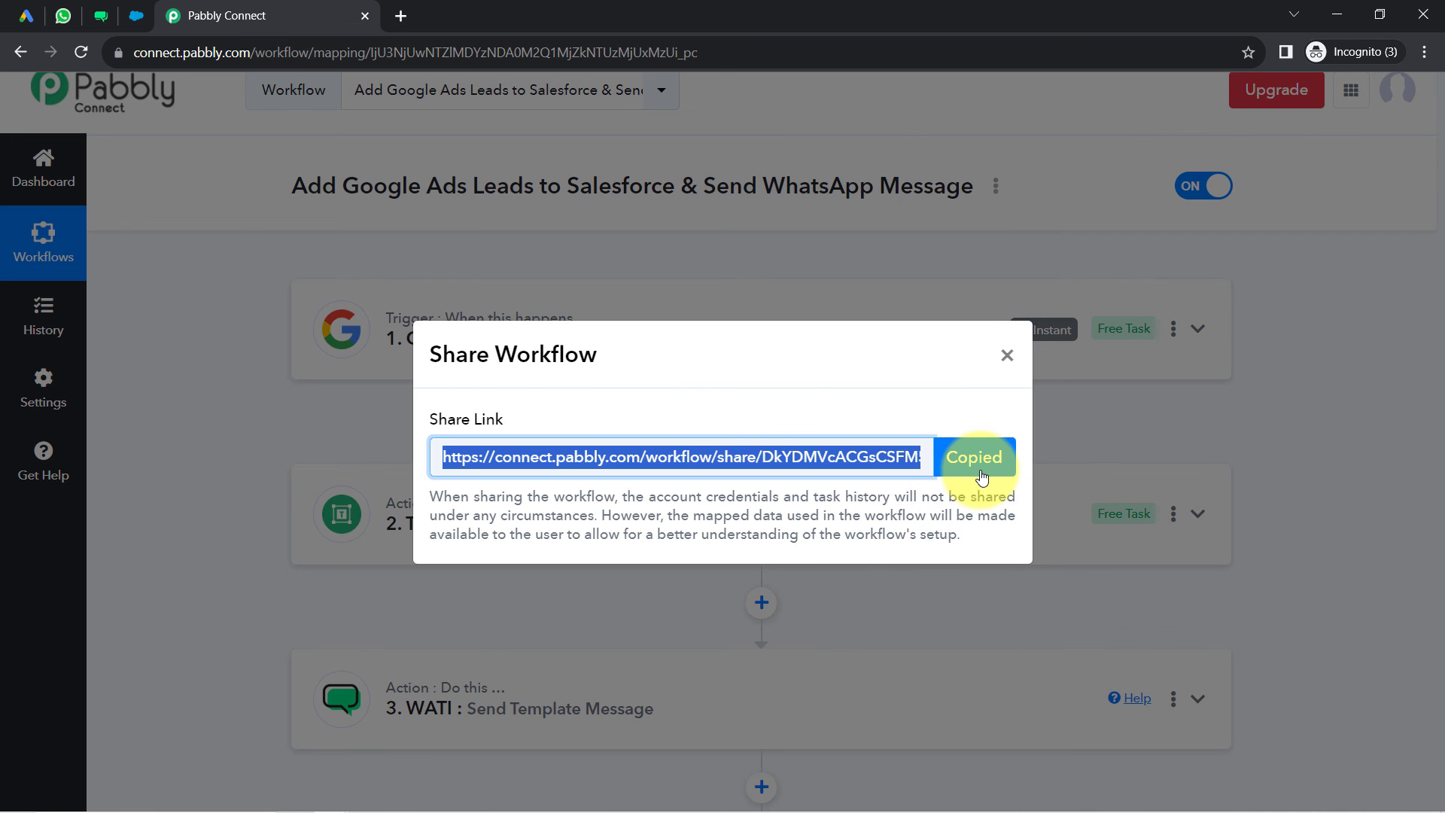
{"action": "left_click", "coordinate": [1005, 354]}
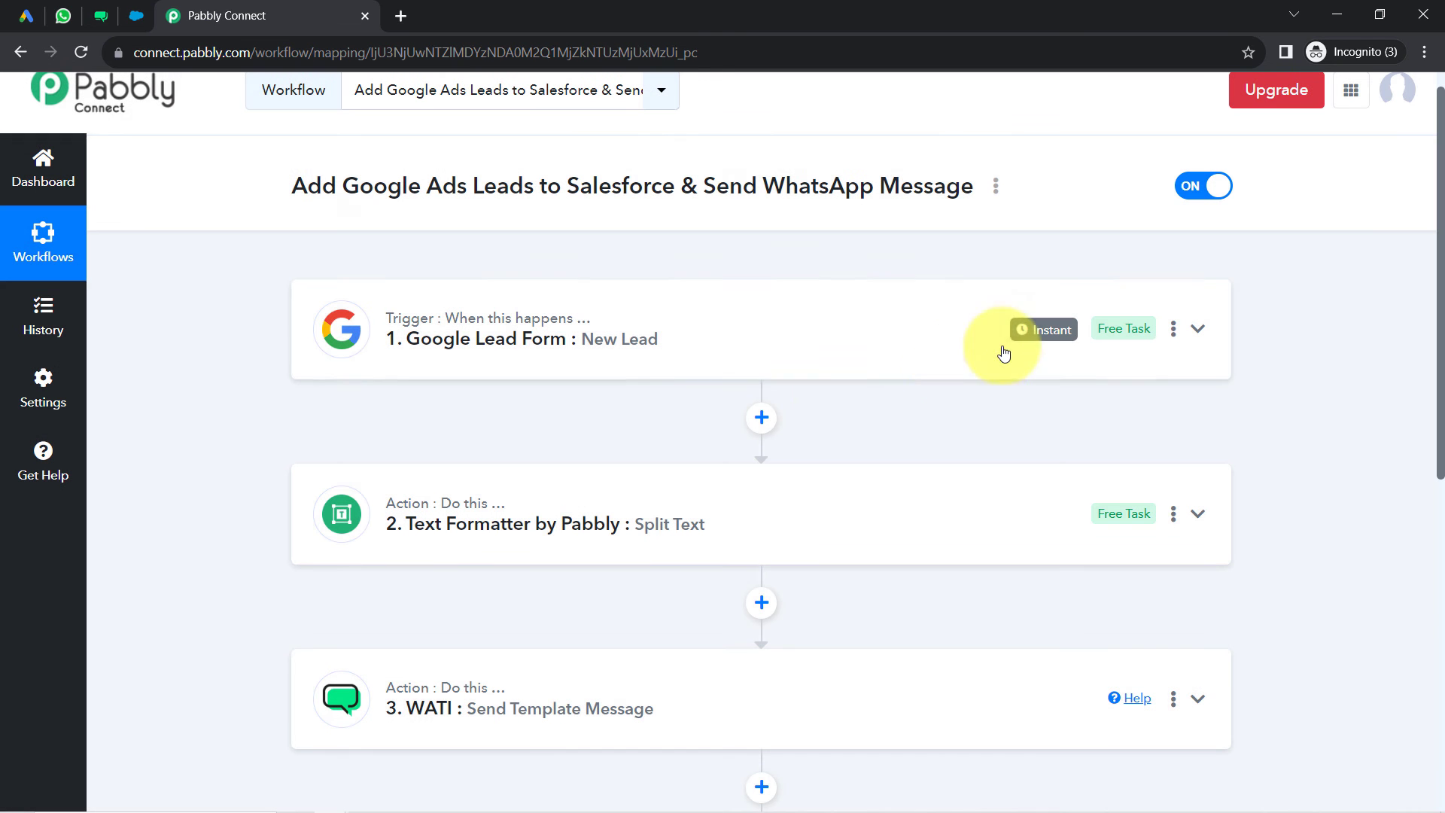
{"action": "scroll", "coordinate": [1444, 313], "scroll_direction": "down", "scroll_amount": 2}
{"action": "scroll", "coordinate": [1444, 312], "scroll_direction": "down", "scroll_amount": 2}
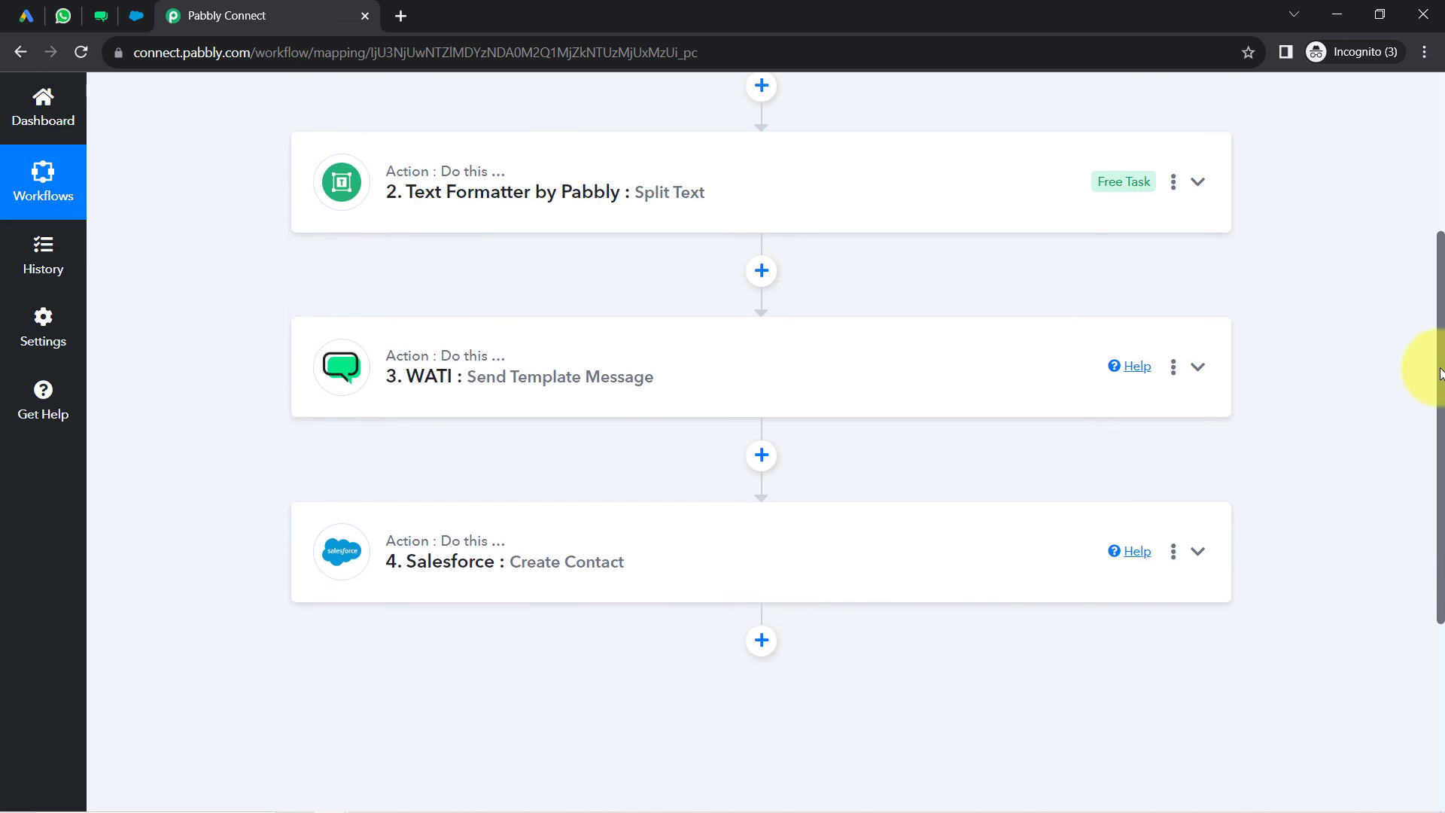
{"action": "scroll", "coordinate": [1428, 371], "scroll_direction": "up", "scroll_amount": 4}
{"action": "scroll", "coordinate": [1438, 220], "scroll_direction": "up", "scroll_amount": 2}
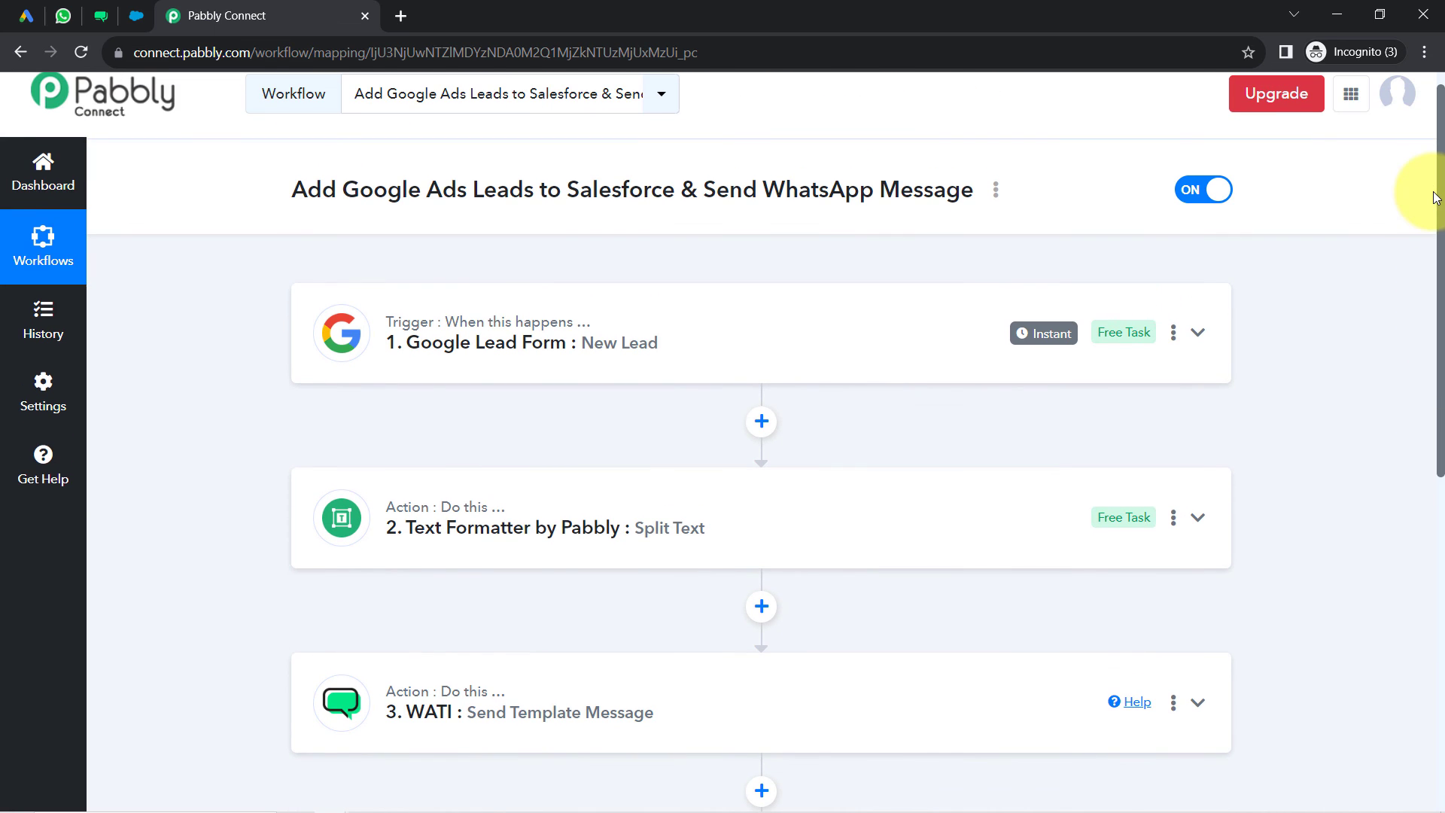